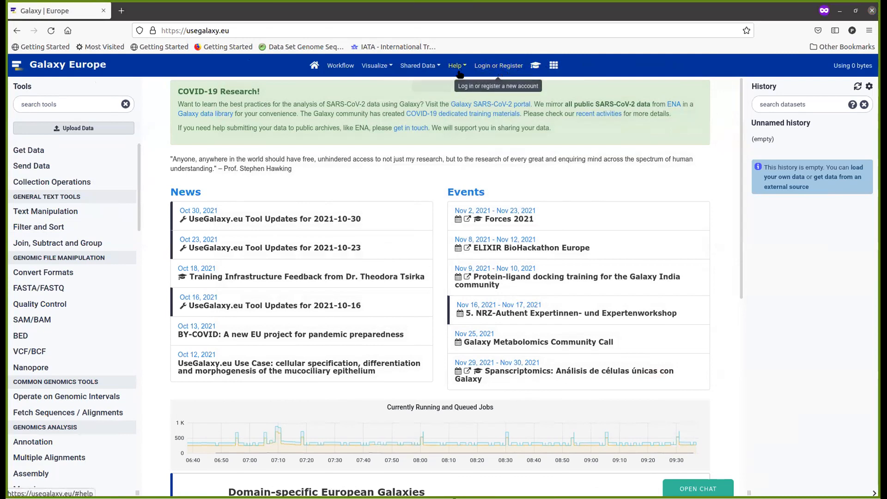
- Open the Galaxy-Training-Network Gitter lobby chat in a new private browser window
click(510, 64)
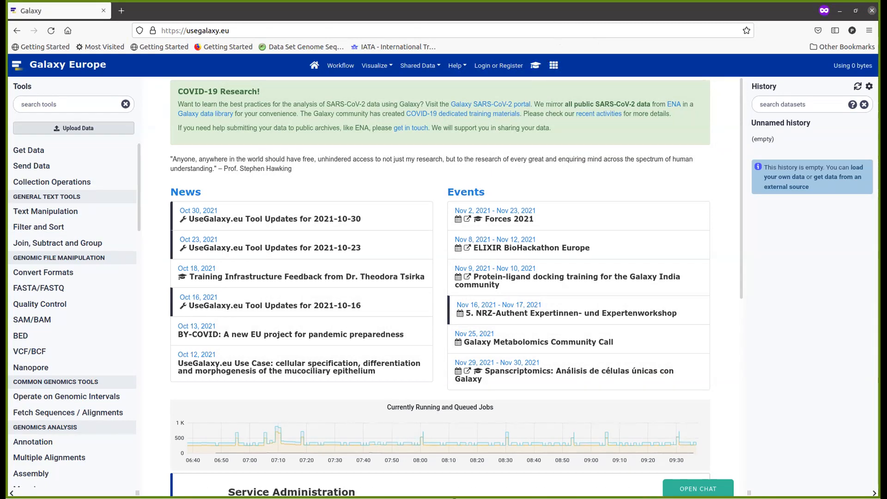
click(557, 13)
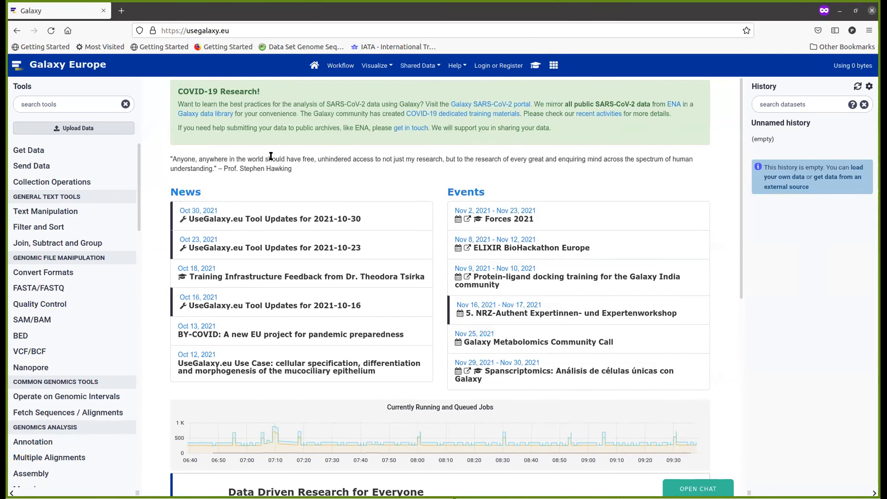
key(ctrl+shift+p)
text(gitt)
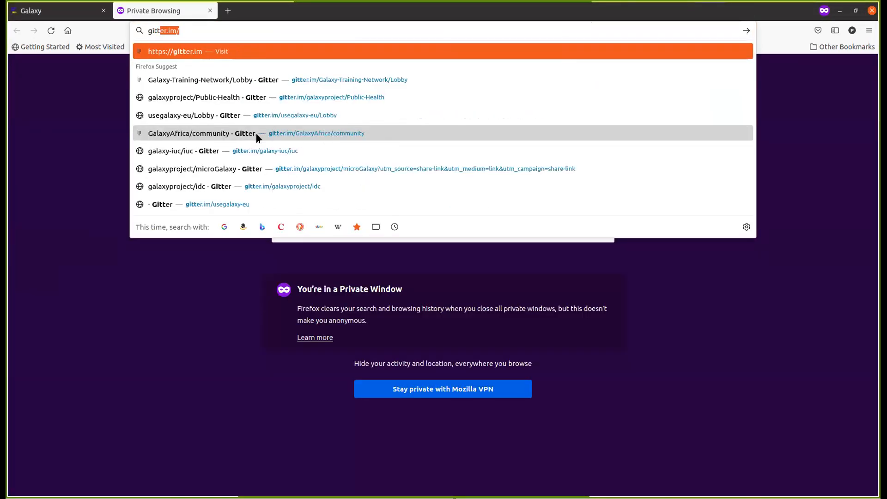
key(Down)
key(Return)
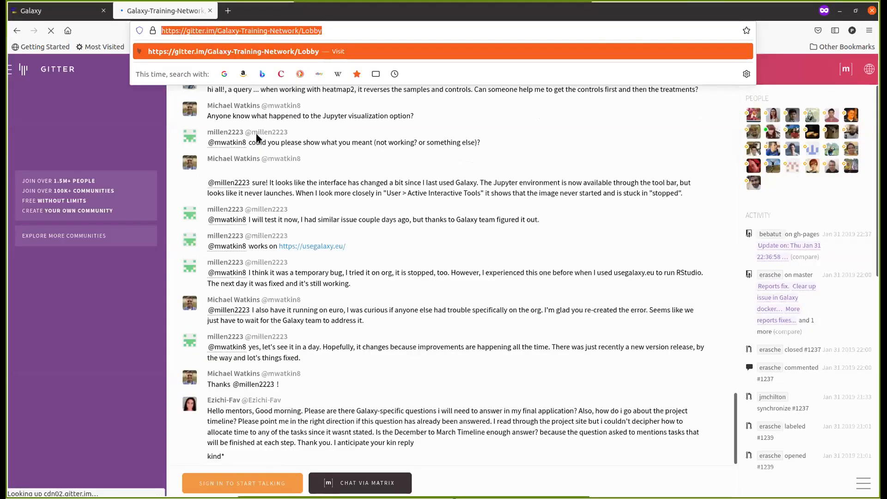
- Close the Gitter chat and open Galaxy's new-account registration form from the login page
key(alt+Tab)
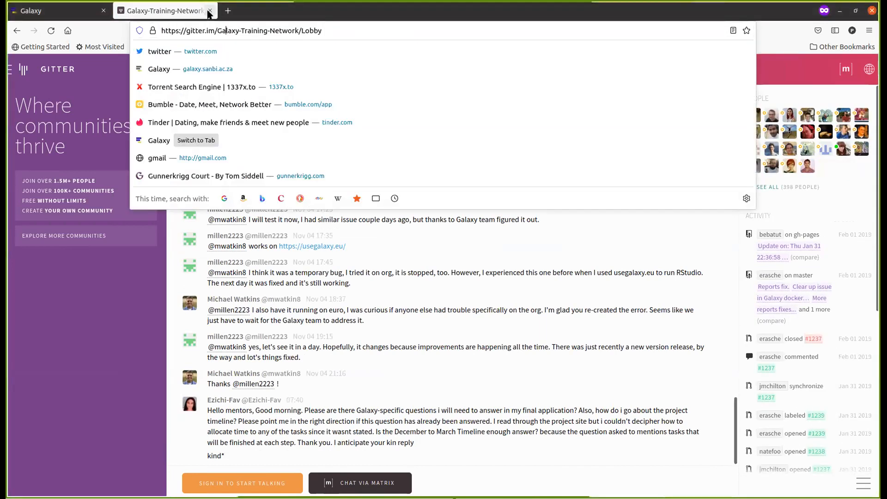
click(210, 11)
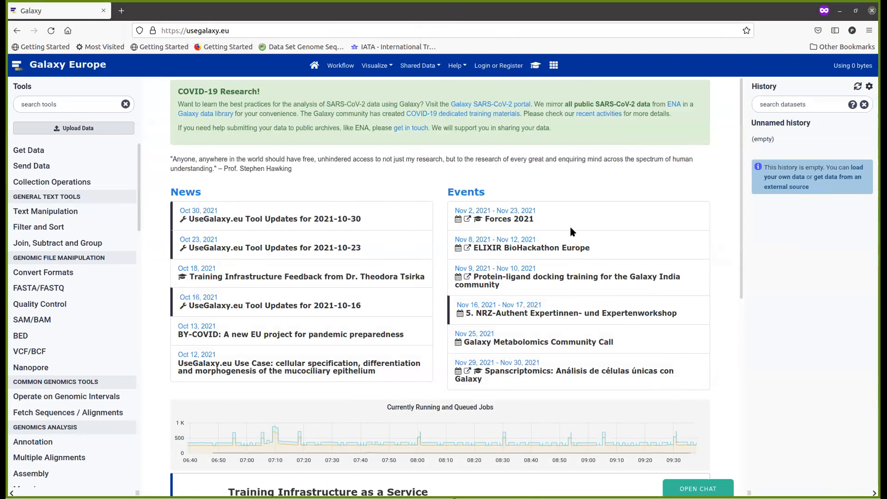
click(499, 66)
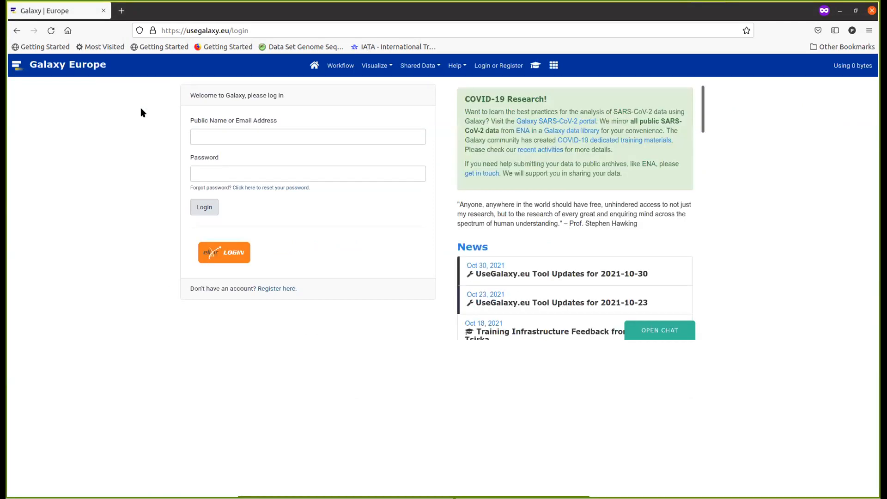
click(277, 288)
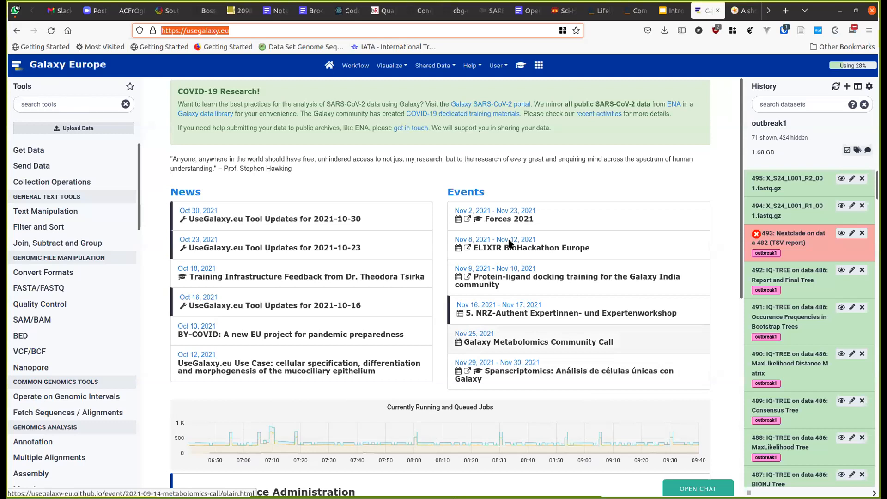
- Switch to the browser window signed in to usegalaxy.eu, showing the outbreak1 history
drag(551, 153, 580, 180)
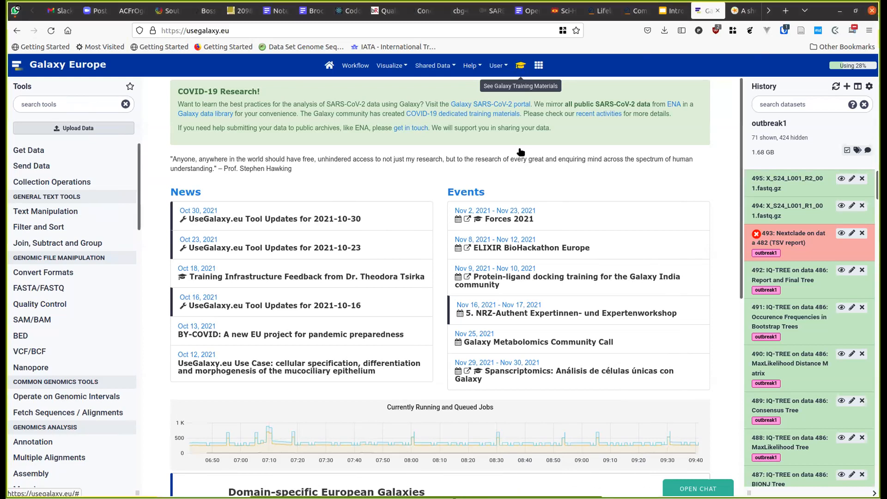
- Open the Galaxy Training overlay and go to its 'Galaxy Training!' welcome page
click(490, 216)
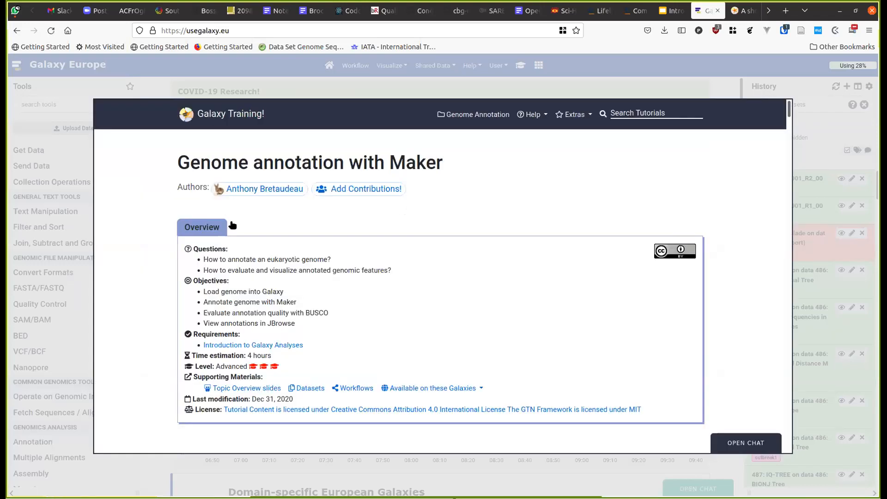
scroll(304, 165, up, 4)
scroll(304, 165, up, 20)
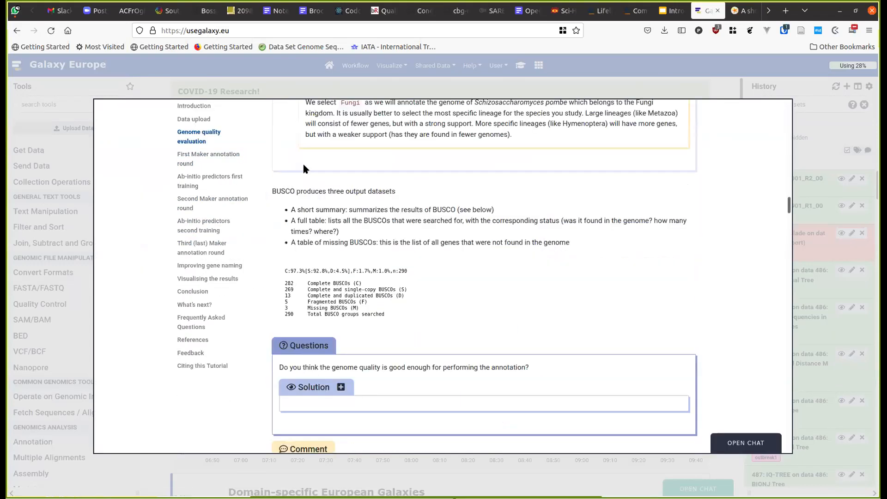
scroll(212, 208, up, 15)
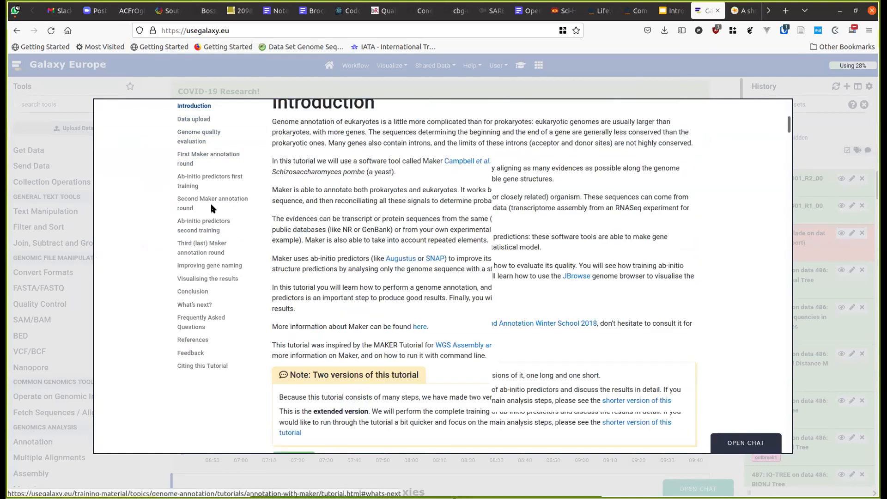
key(Escape)
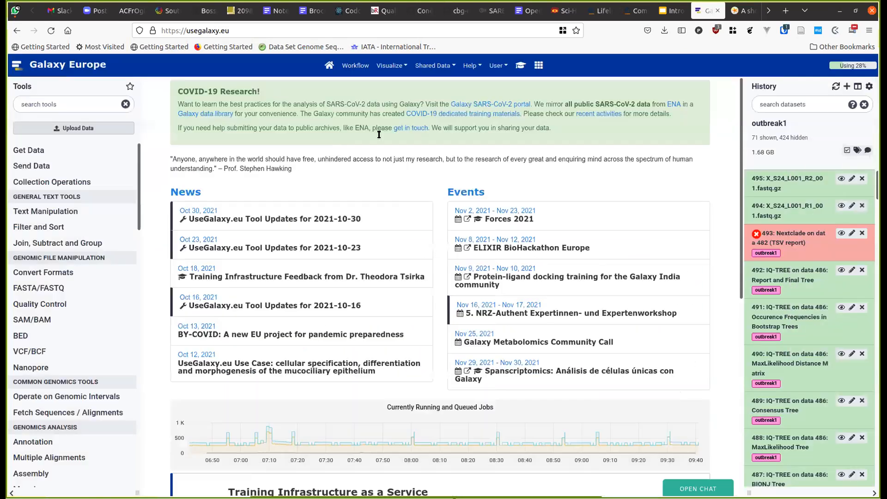
click(520, 65)
click(205, 115)
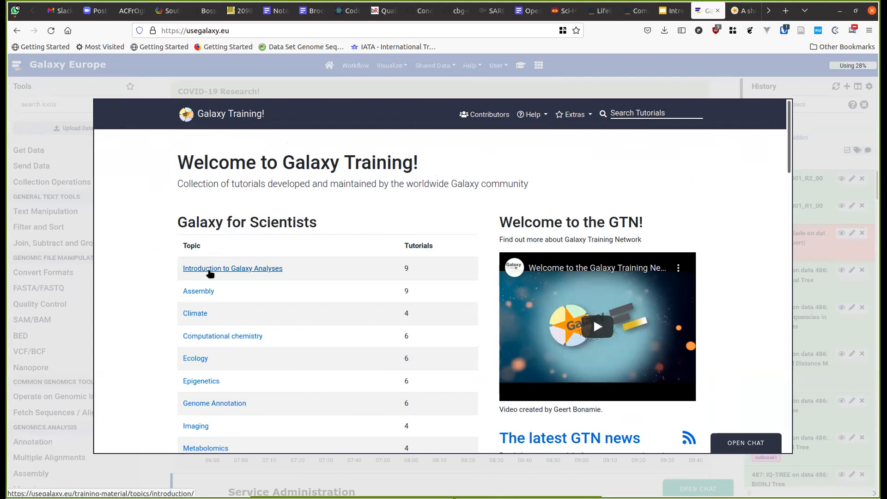
- Zoom the page to 120% and open the 'Introduction to Galaxy Analyses' topic
key(ctrl+plus)
key(ctrl+plus)
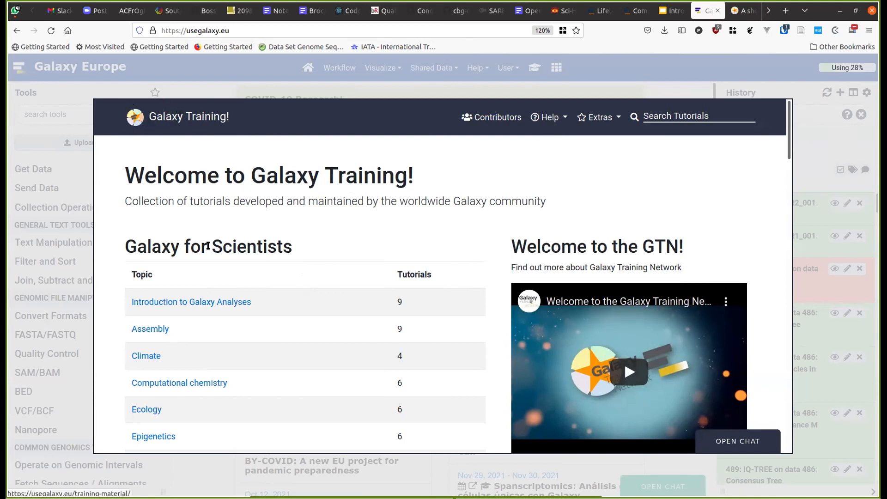
click(182, 301)
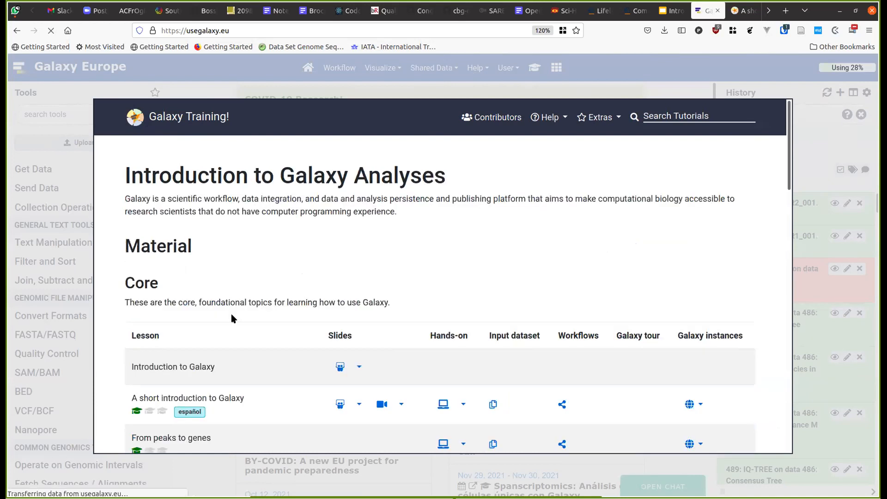
scroll(230, 312, down, 1)
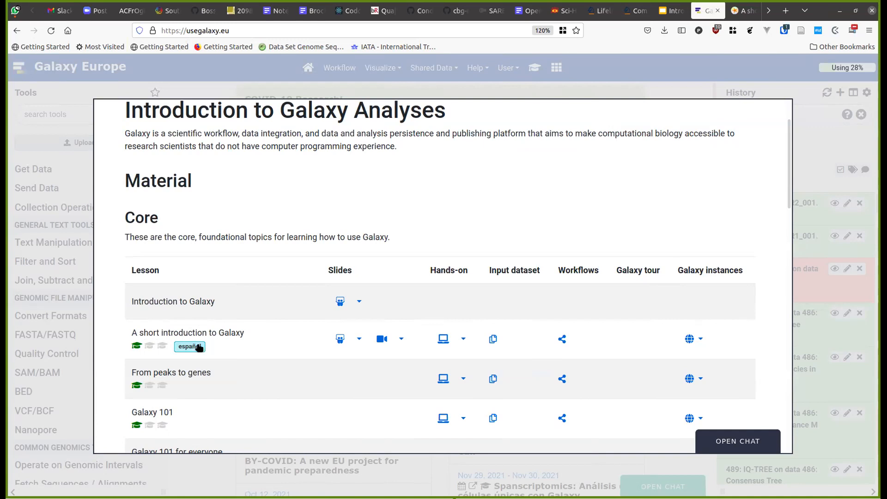
- Open 'A short introduction to Galaxy' and scroll to the 'Name your current history' hands-on
click(443, 339)
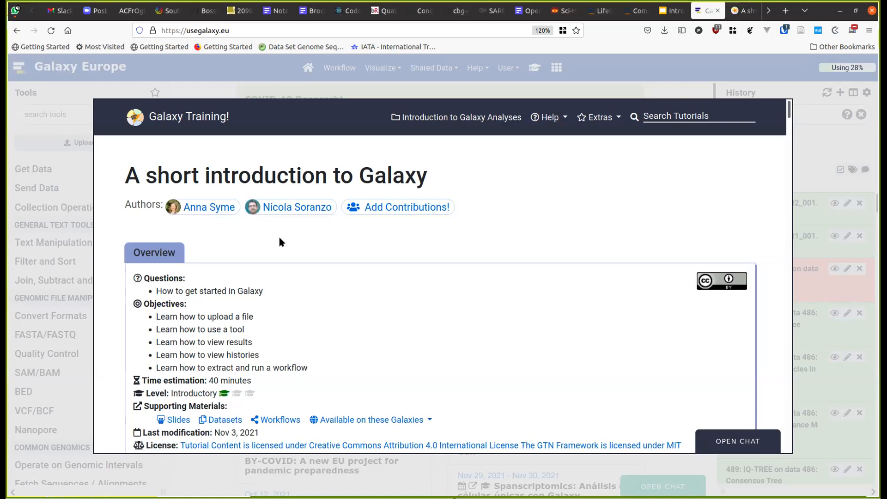
scroll(379, 275, down, 2)
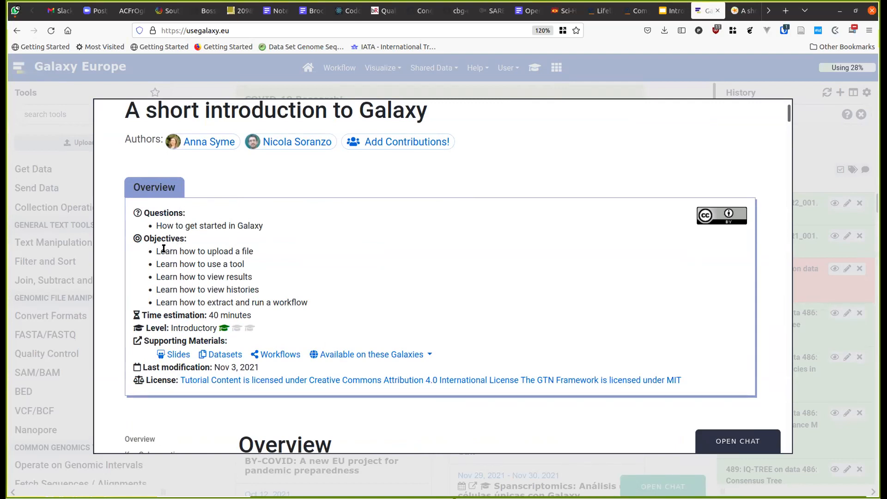
scroll(164, 253, down, 2)
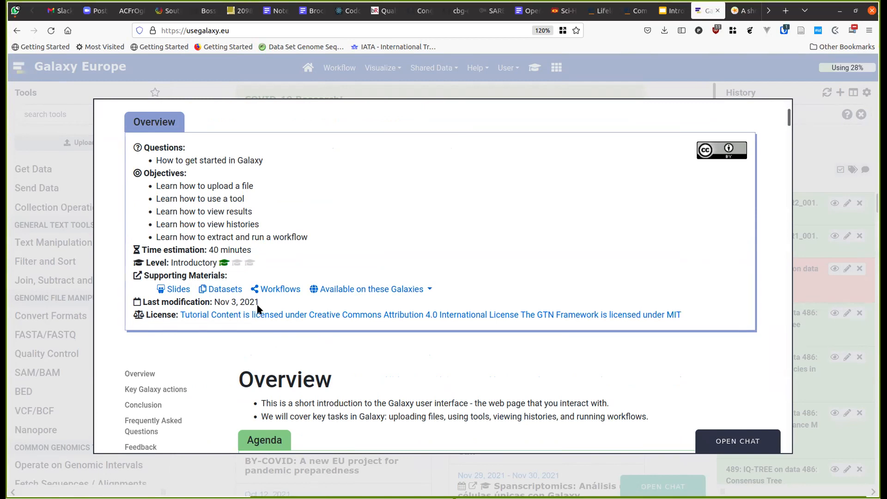
scroll(258, 308, down, 4)
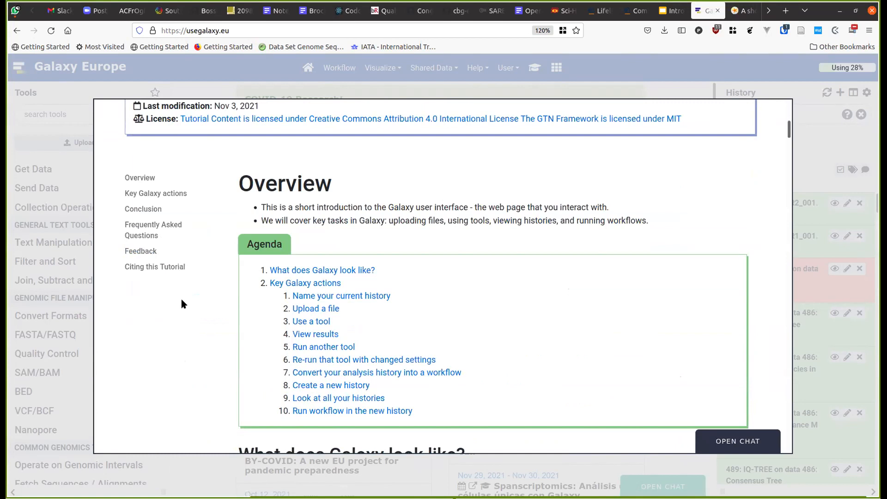
scroll(182, 304, down, 1)
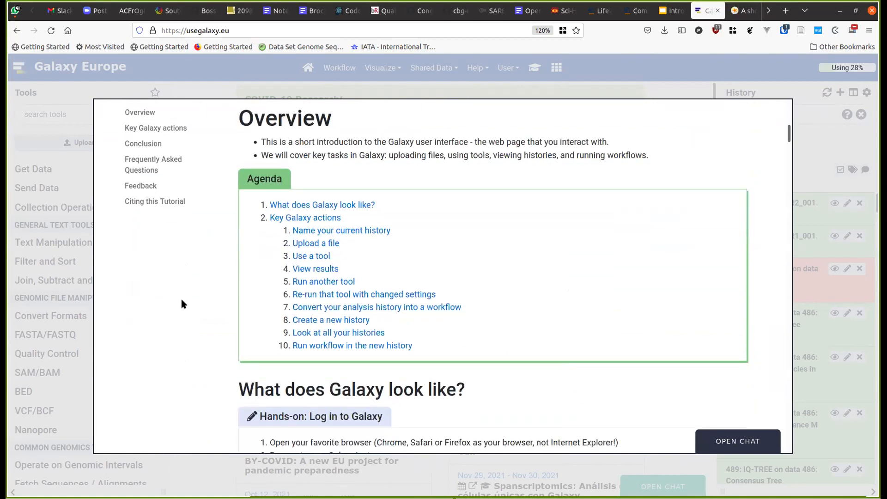
scroll(181, 300, down, 2)
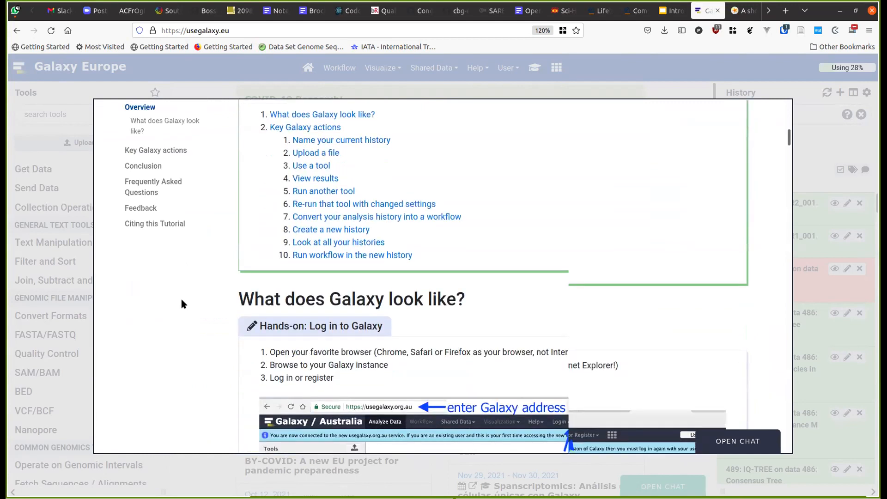
scroll(182, 304, down, 4)
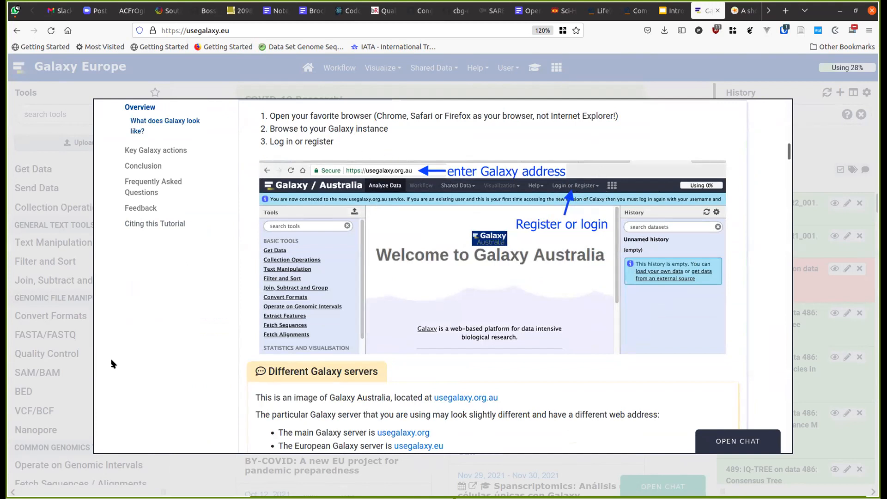
scroll(137, 341, down, 3)
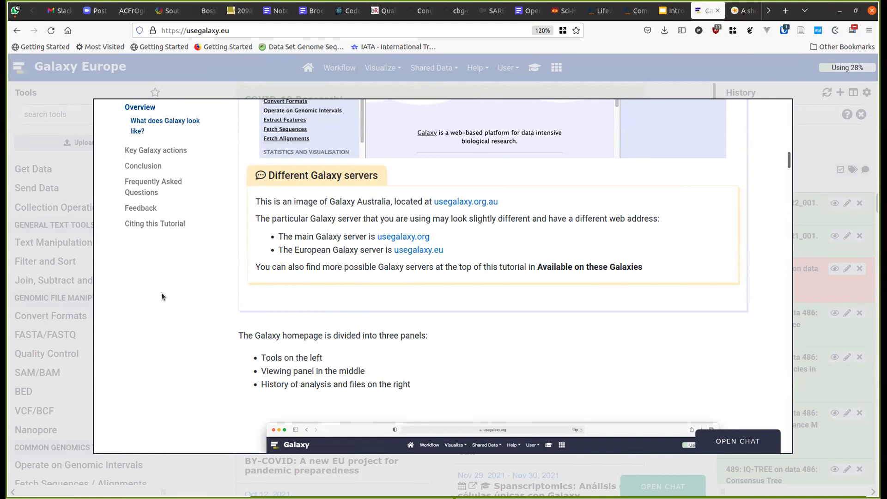
scroll(161, 296, down, 2)
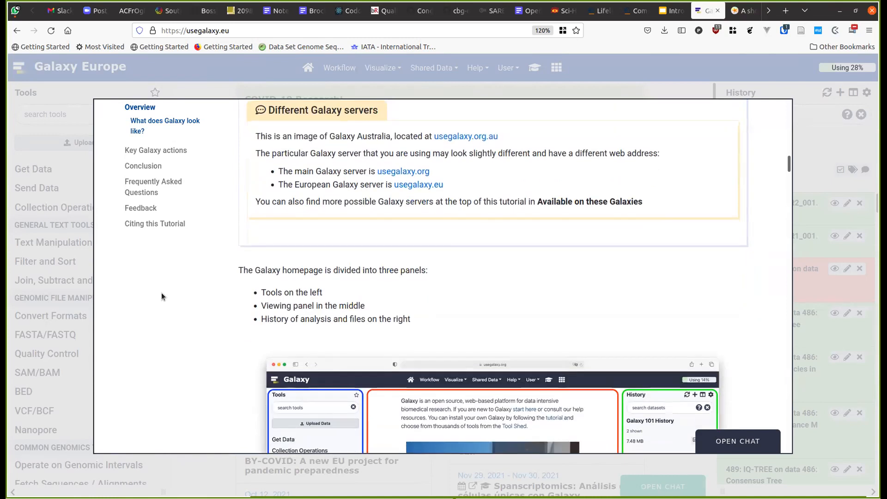
scroll(161, 296, down, 3)
scroll(162, 292, down, 4)
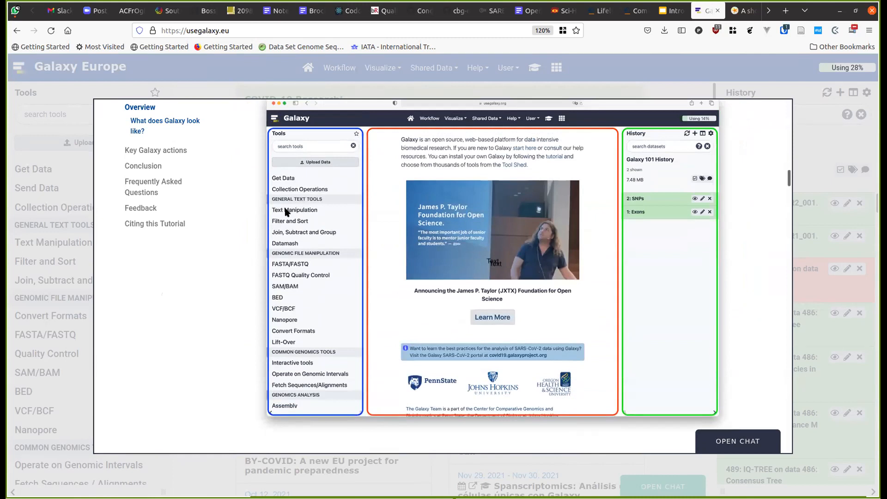
scroll(220, 233, down, 6)
scroll(219, 232, down, 2)
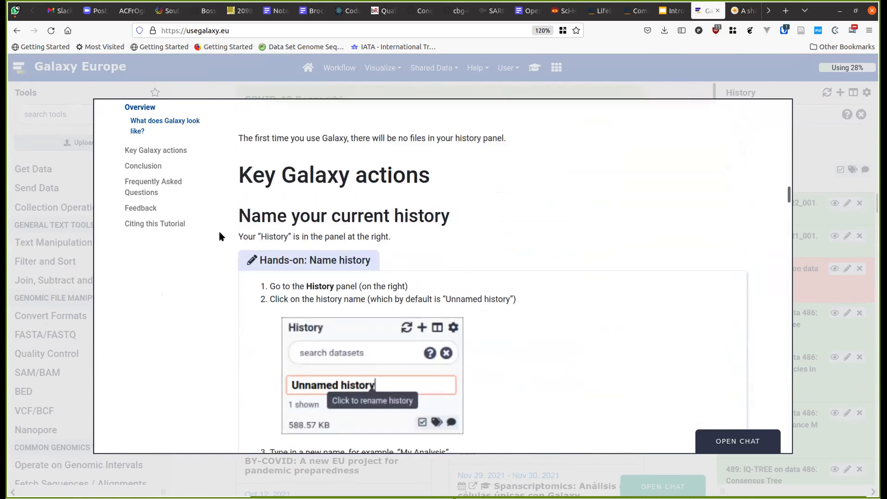
scroll(205, 297, down, 2)
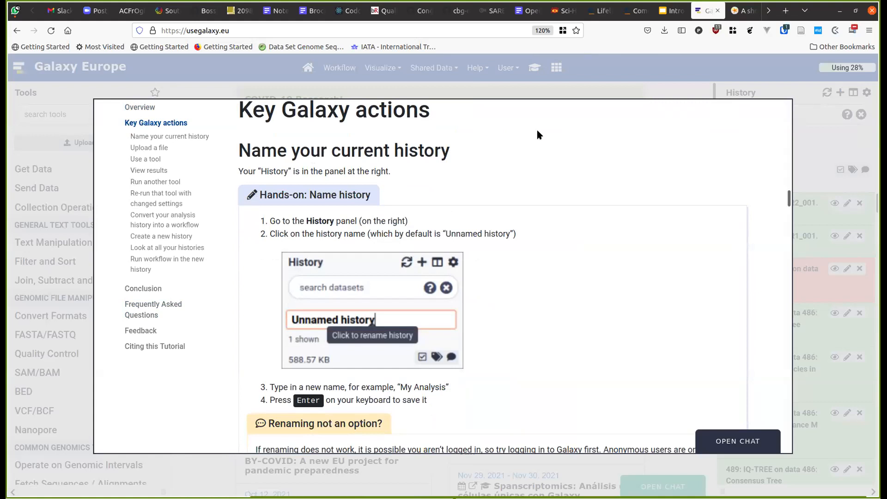
- Close the tutorial overlay and create a new empty history
click(645, 74)
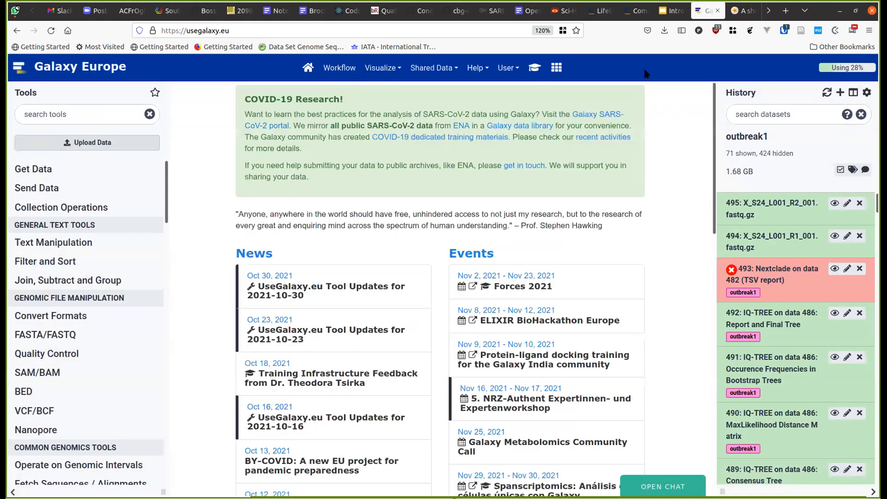
click(841, 93)
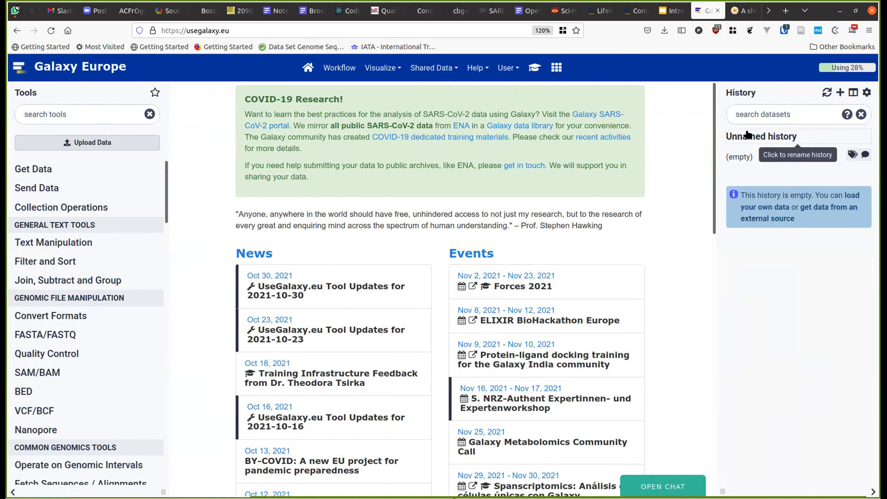
click(534, 67)
scroll(264, 340, down, 2)
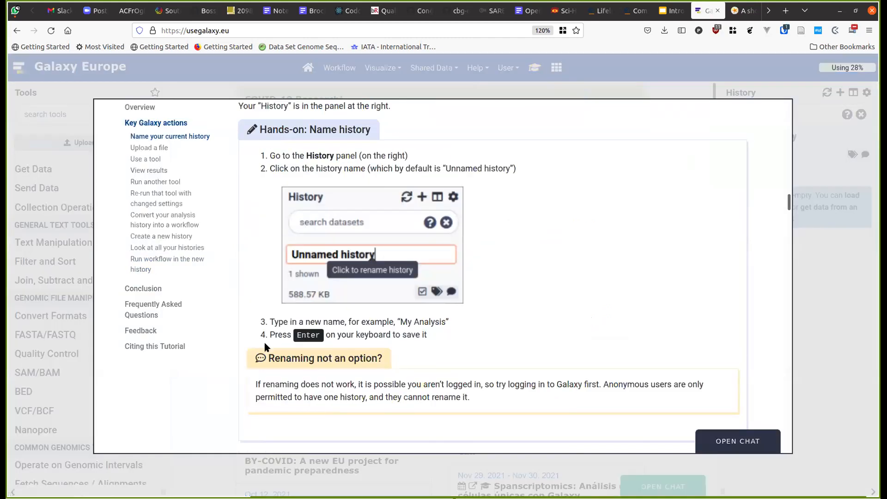
click(809, 164)
- Rename the new history to 'My Analysis'
click(781, 136)
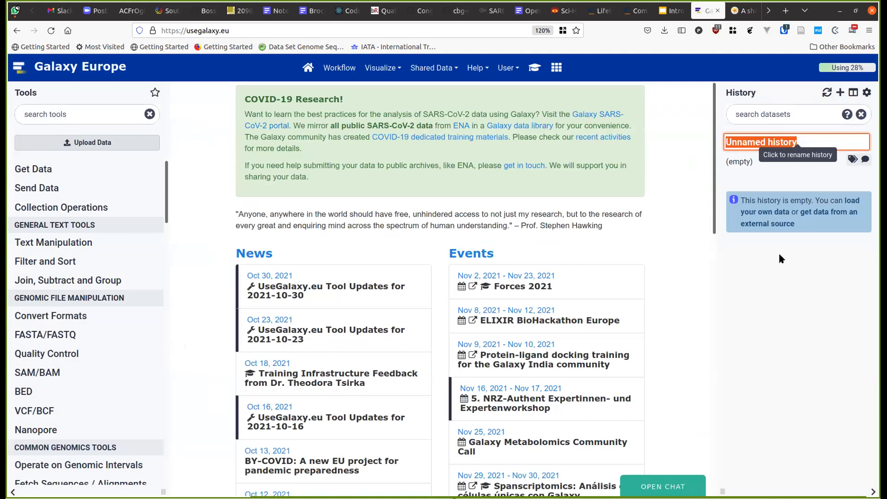
text(My Aa)
key(BackSpace)
text(nalysis)
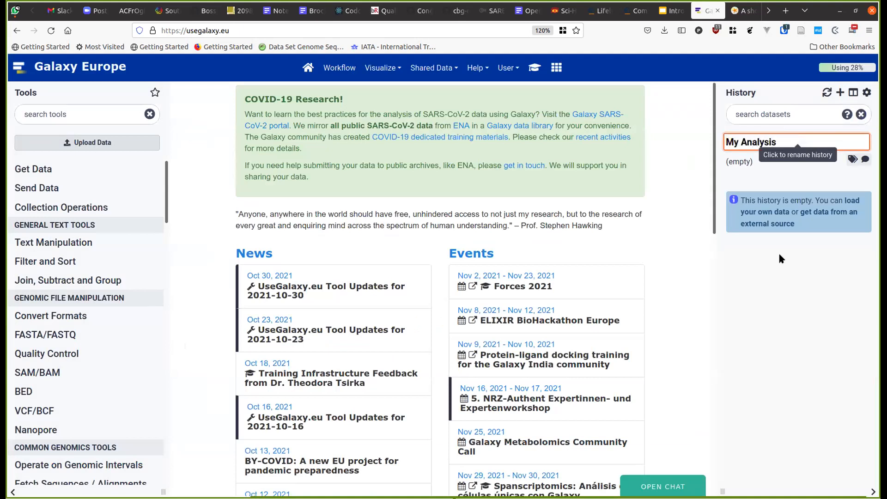
key(Return)
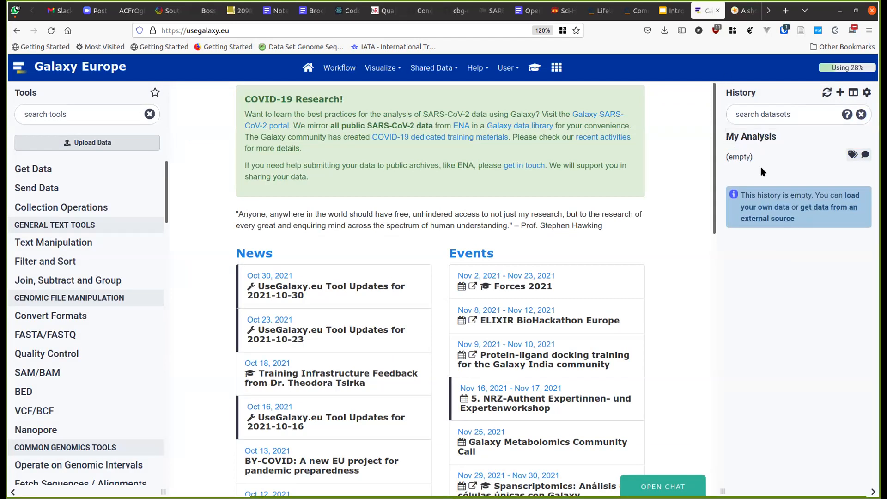
click(534, 67)
scroll(512, 239, down, 5)
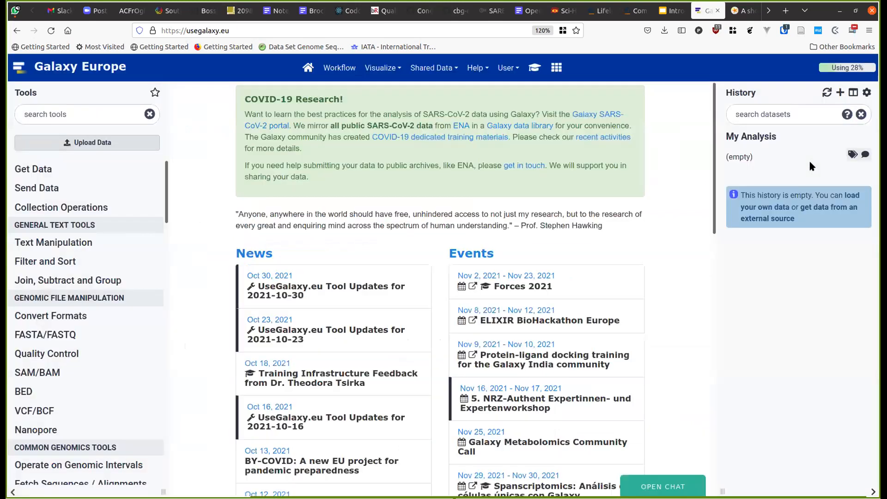
click(852, 93)
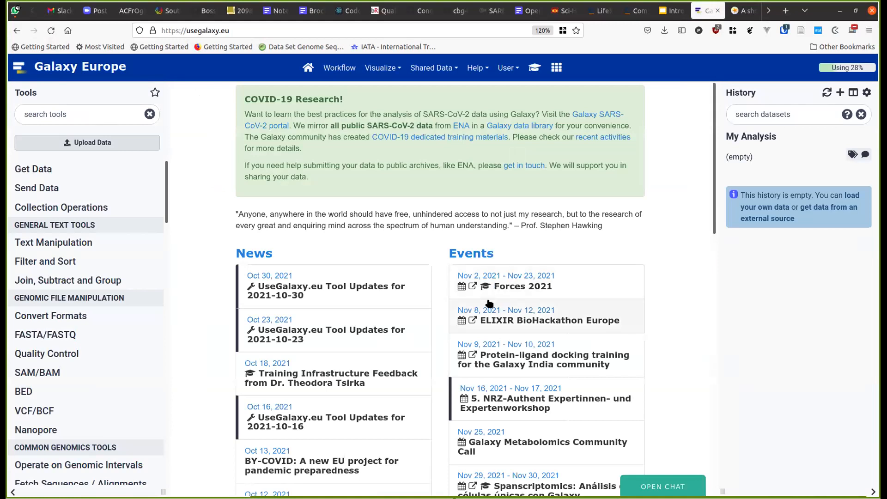
- Copy the mutant_R1.fastq zenodo URL from the tutorial's 'Upload a file' section, then close the overlay
click(536, 71)
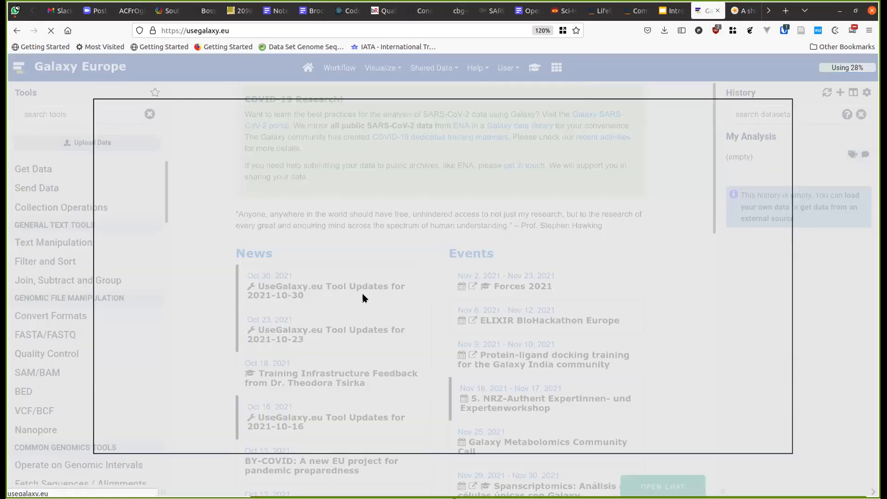
scroll(363, 299, down, 6)
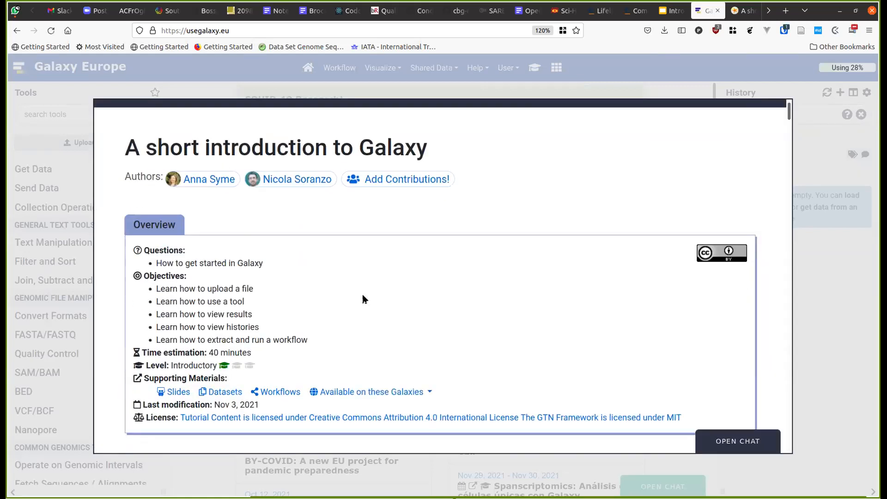
scroll(362, 299, down, 10)
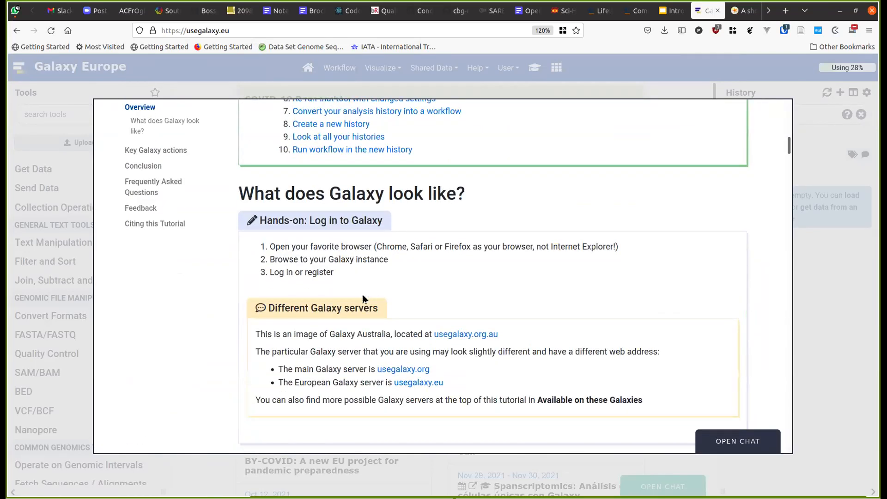
scroll(363, 299, down, 10)
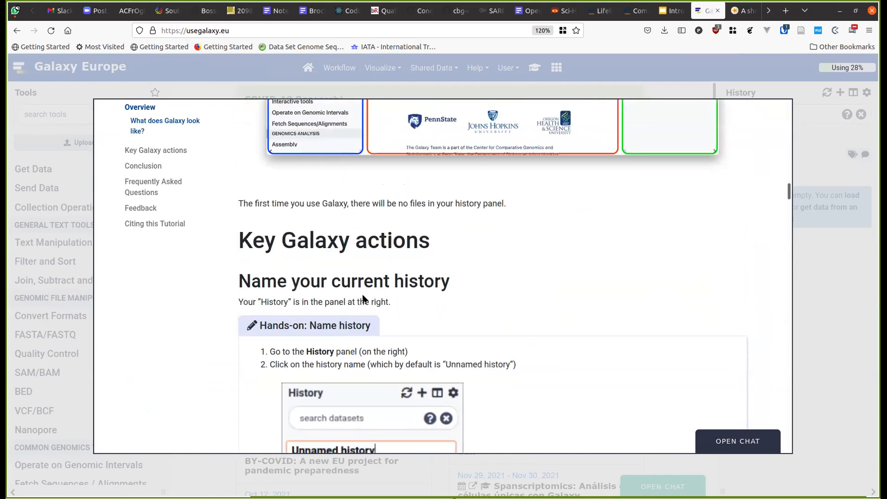
scroll(362, 298, down, 10)
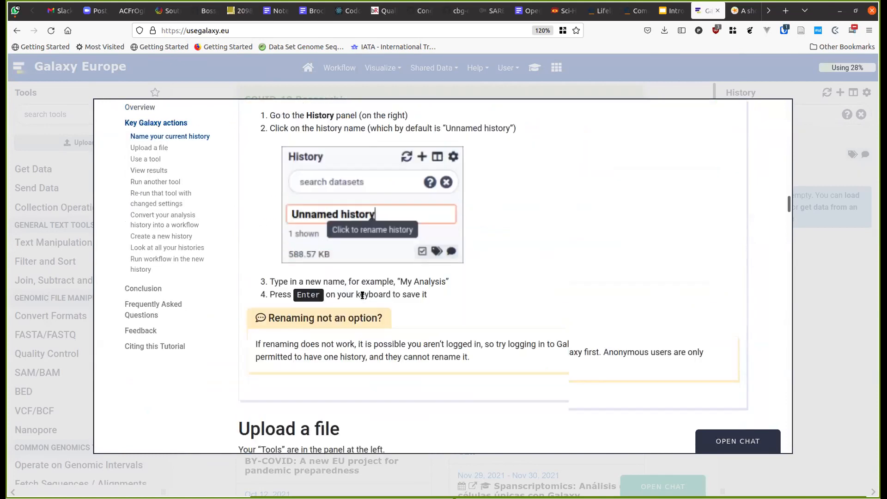
scroll(362, 295, down, 5)
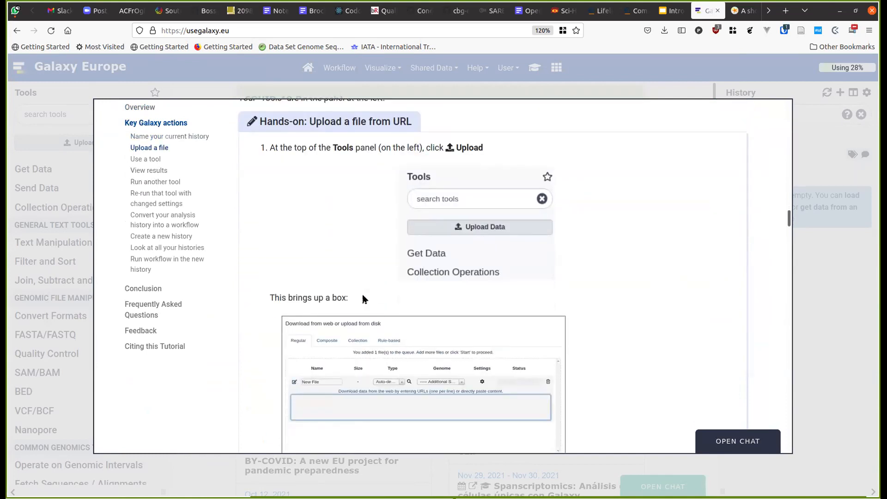
scroll(363, 299, down, 5)
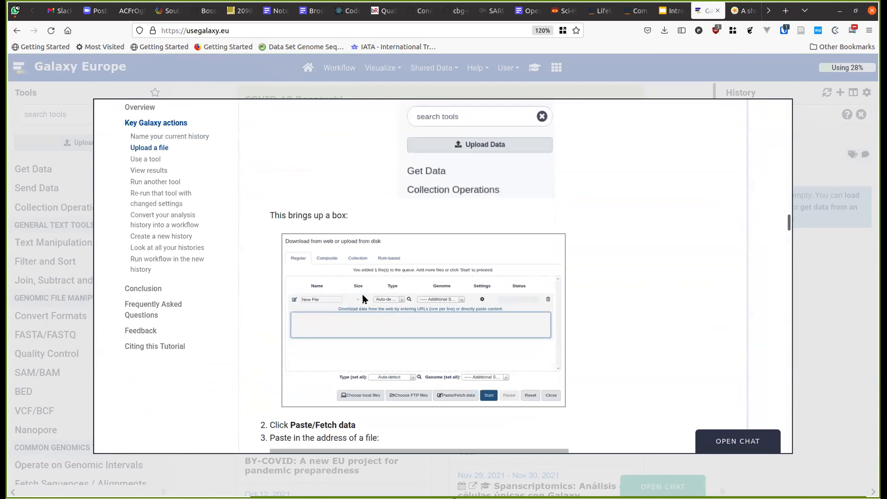
scroll(362, 299, down, 2)
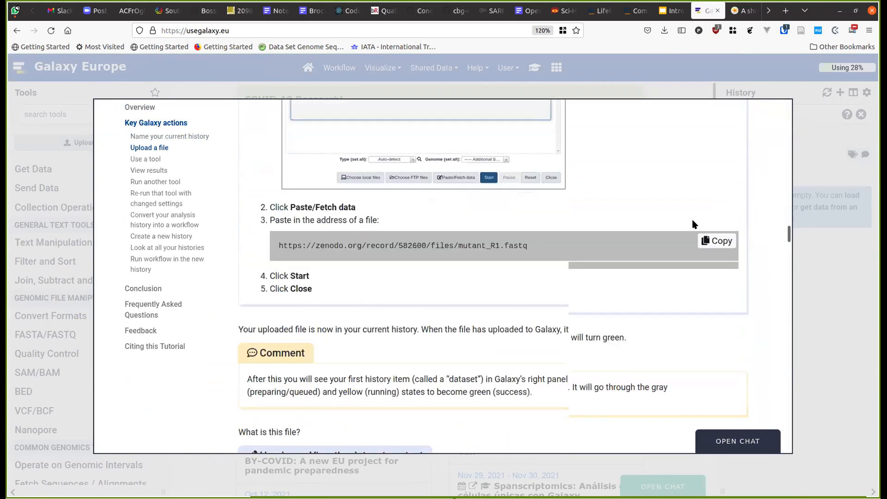
click(718, 217)
key(ctrl+c)
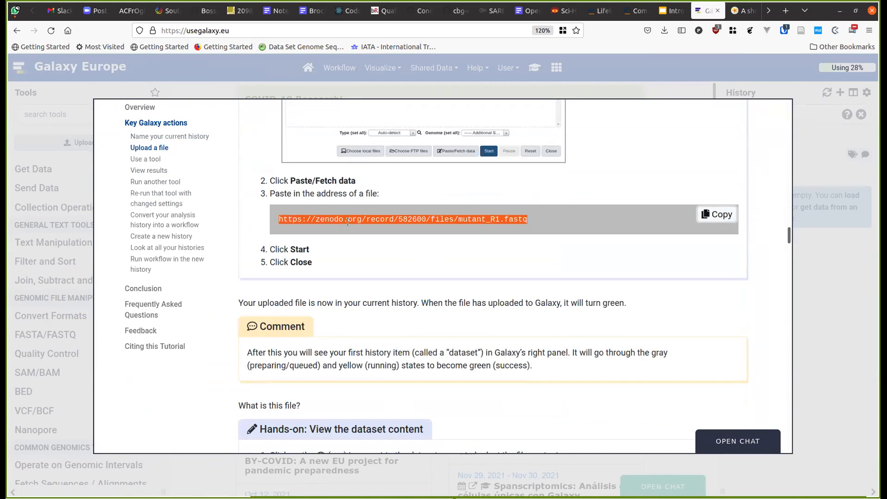
click(623, 76)
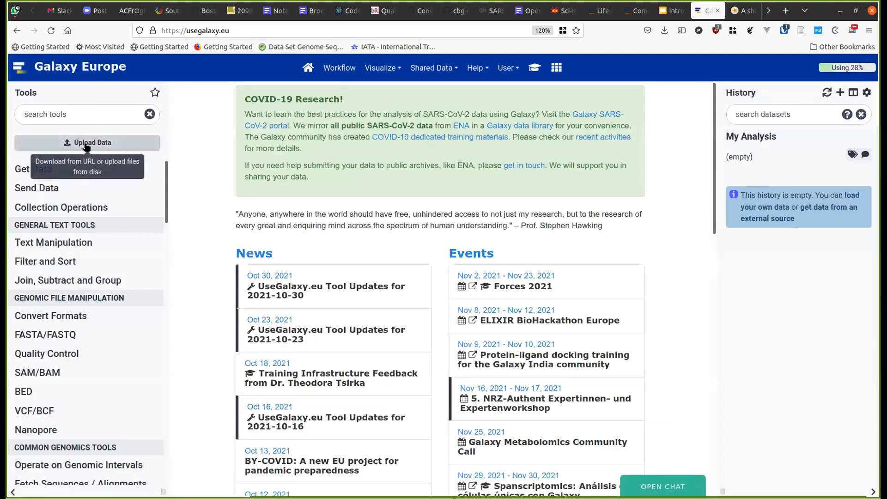
- Paste the mutant_R1.fastq zenodo URL into a new Paste/Fetch upload entry
click(86, 143)
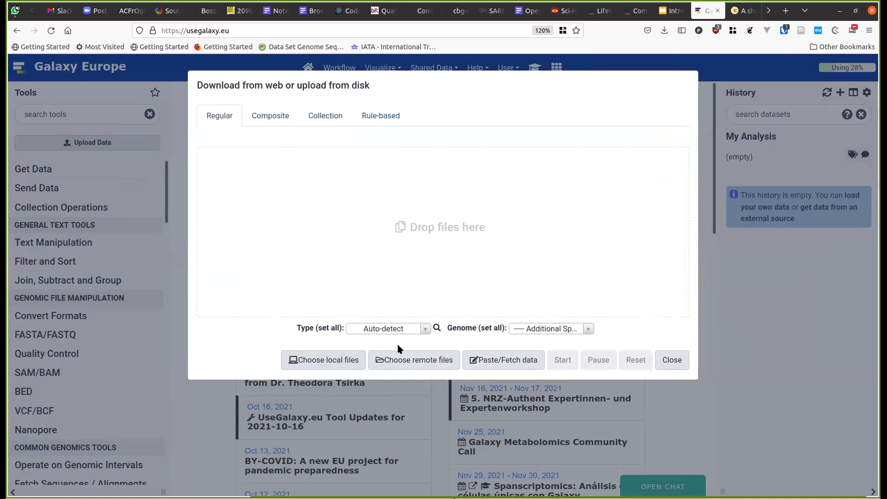
click(513, 368)
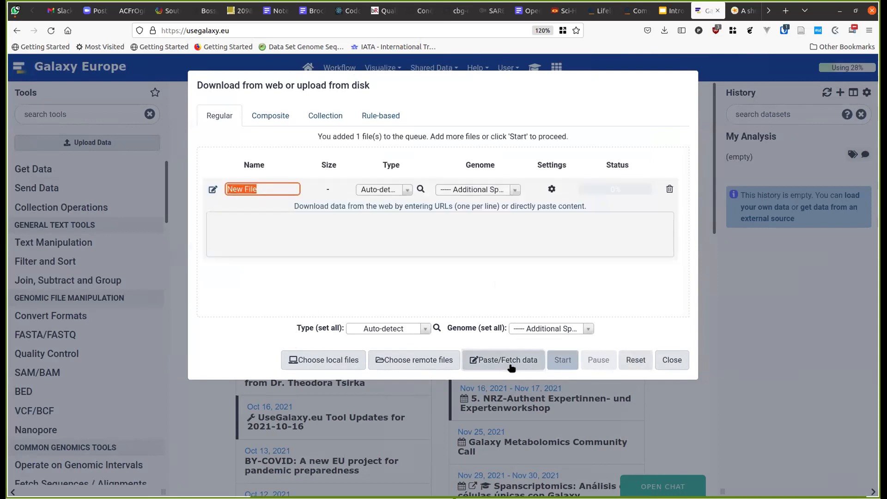
click(342, 223)
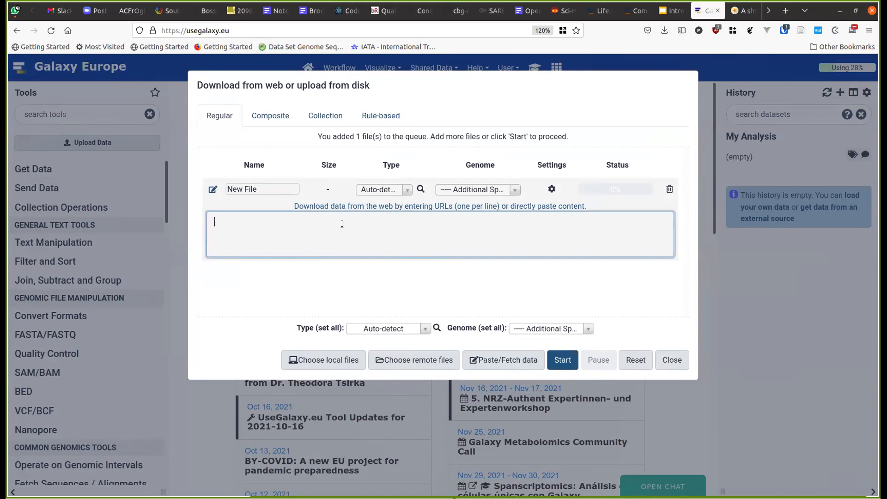
key(ctrl+v)
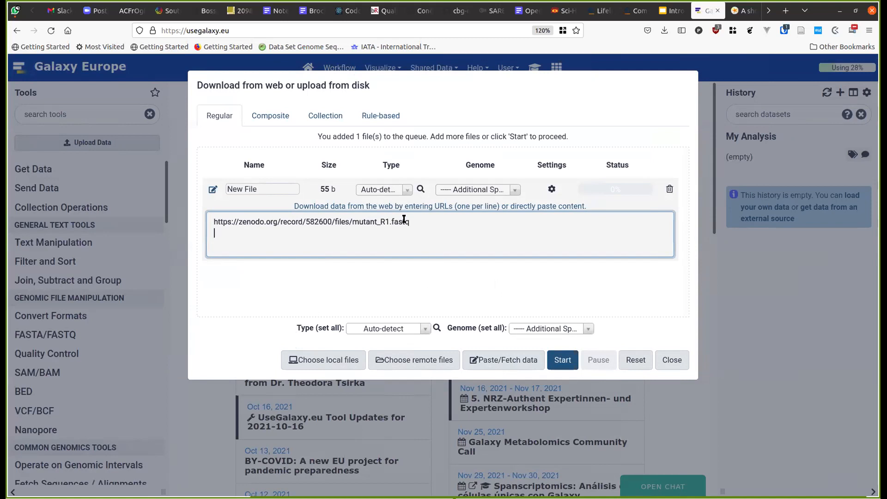
- Name the upload mutant_R1.fastq, start it, and close the upload dialog
drag(352, 221, 410, 222)
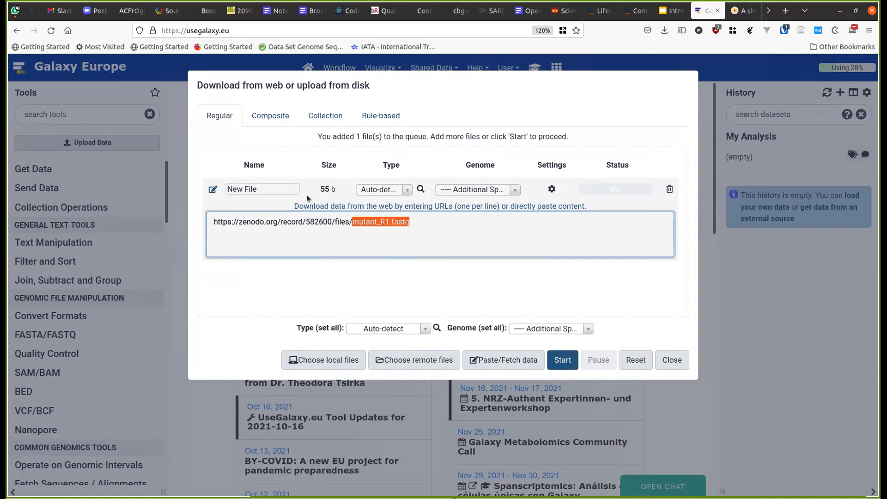
click(371, 227)
drag(353, 223, 421, 220)
key(ctrl+c)
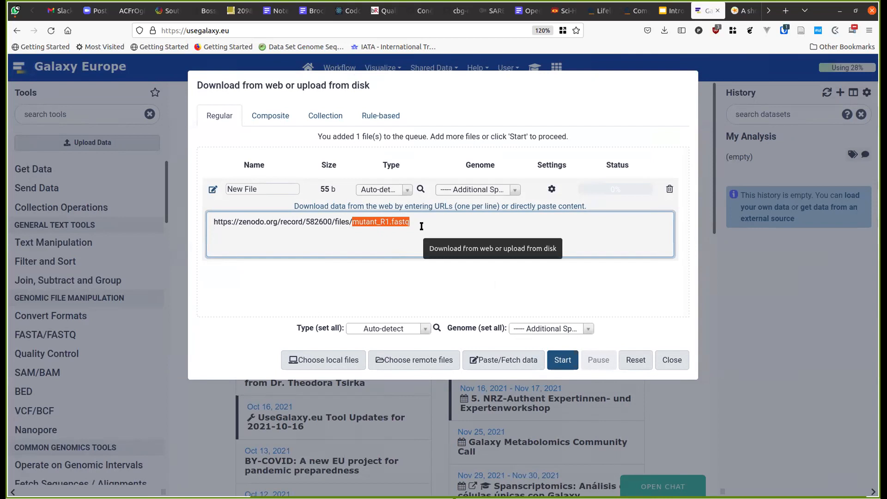
click(288, 189)
key(ctrl+a)
key(ctrl+v)
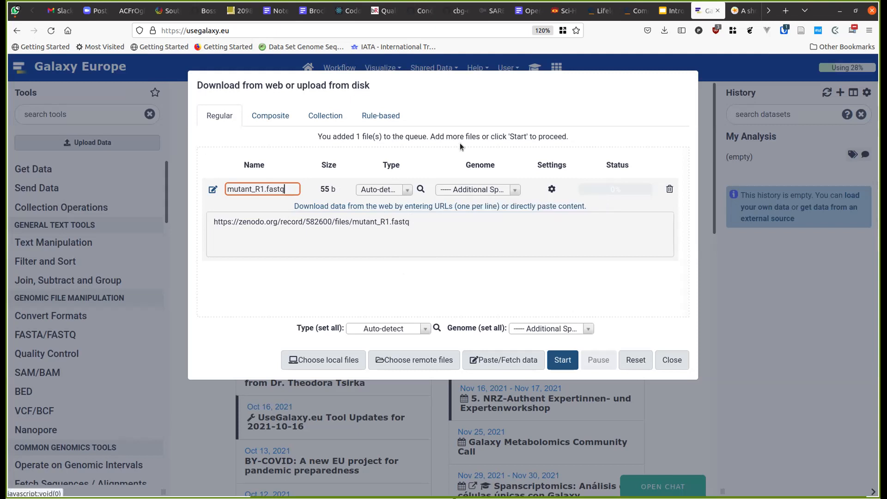
click(563, 360)
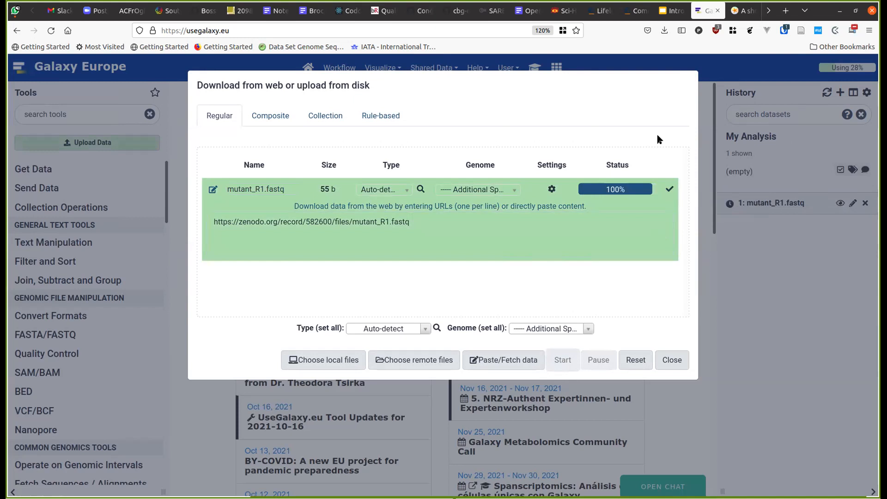
click(182, 345)
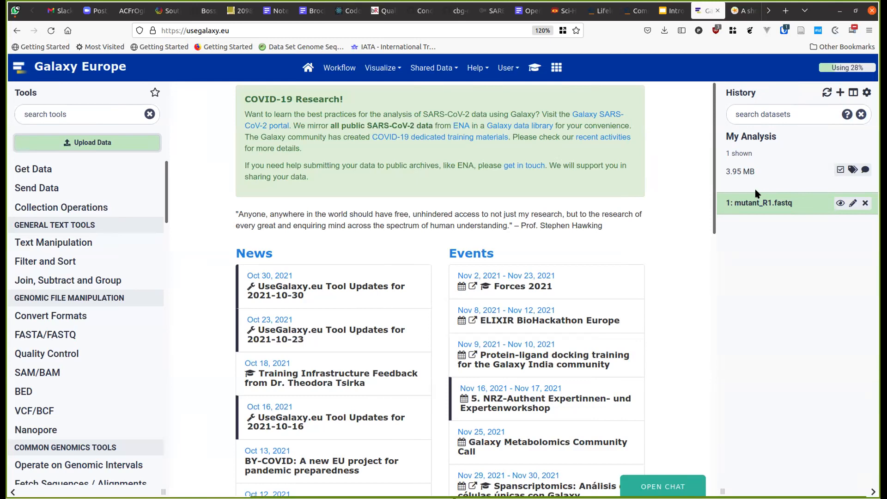
click(534, 67)
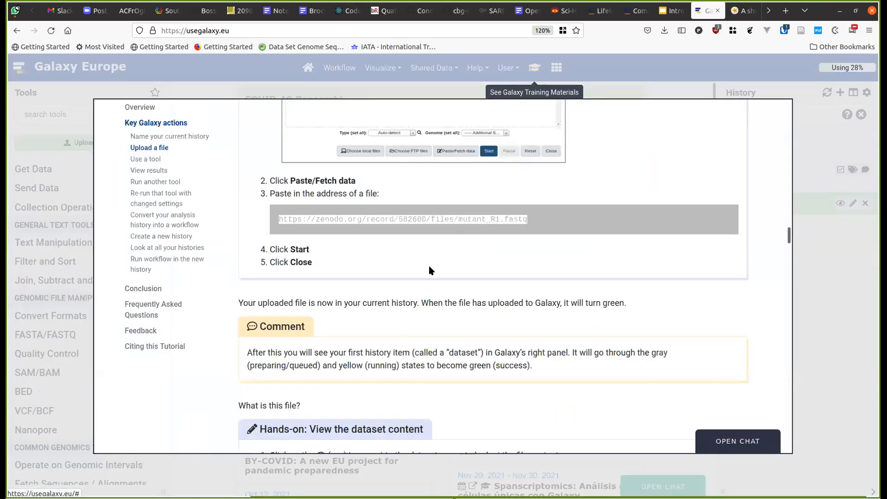
scroll(430, 270, down, 2)
scroll(430, 270, down, 3)
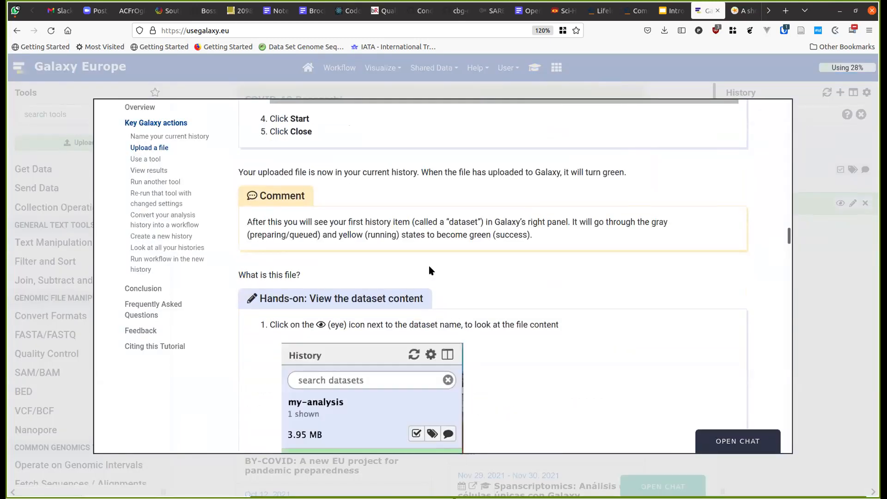
scroll(430, 270, down, 10)
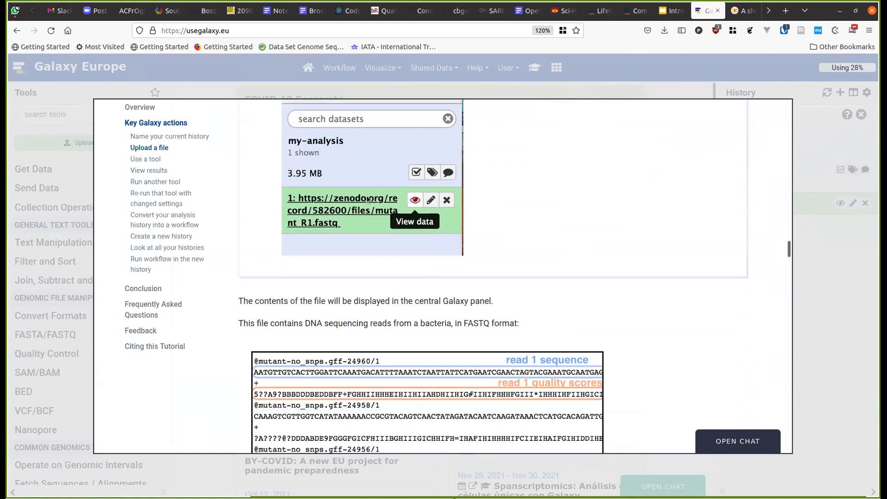
click(825, 230)
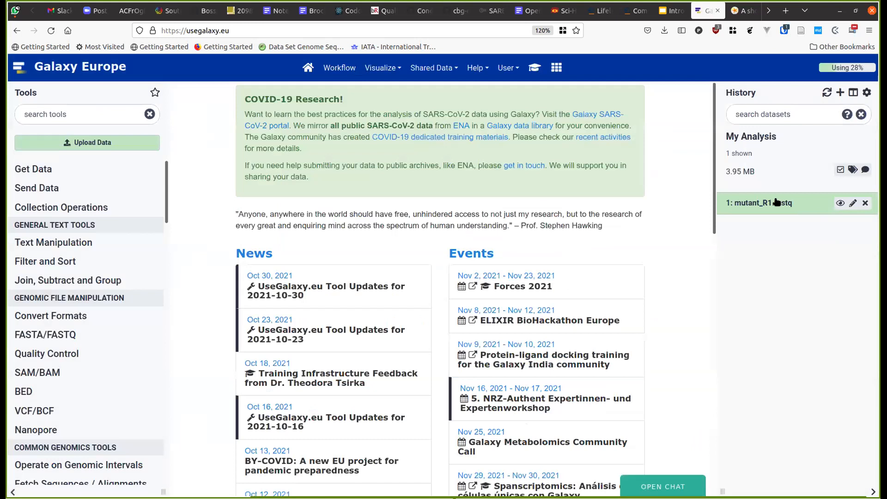
- Display the mutant_R1.fastq reads and highlight the first read's sequence, separator and quality lines
click(839, 206)
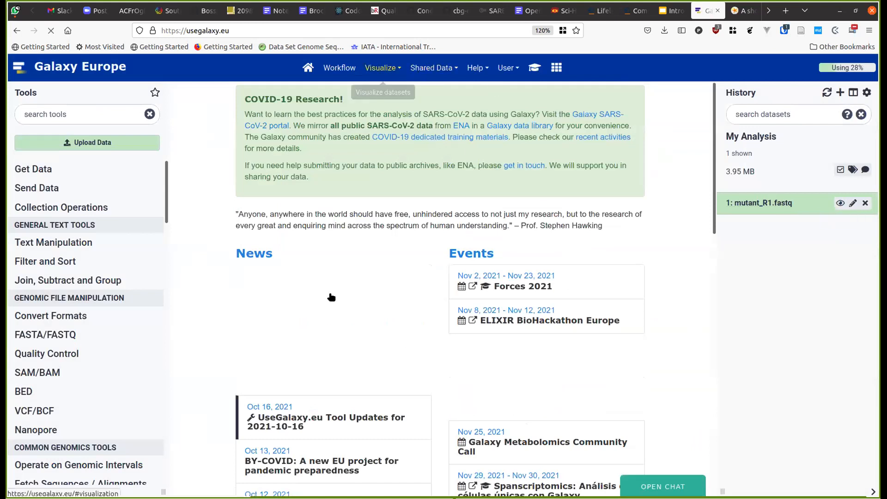
click(839, 203)
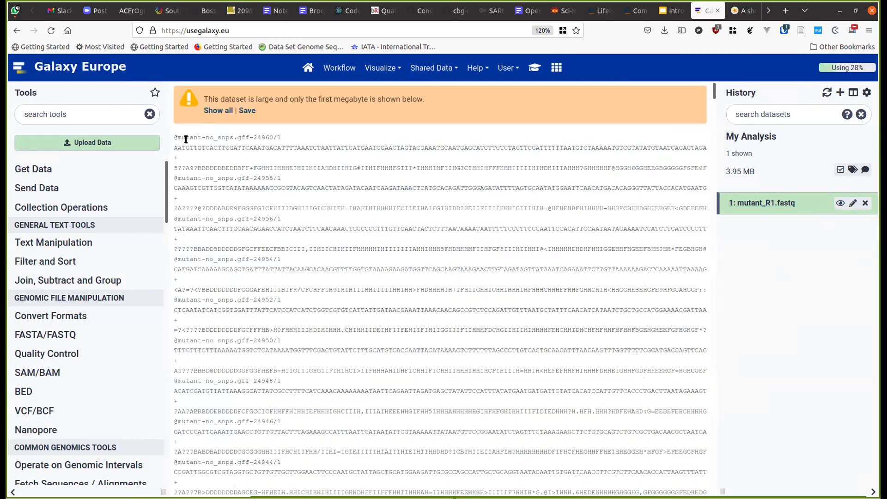
scroll(230, 229, down, 3)
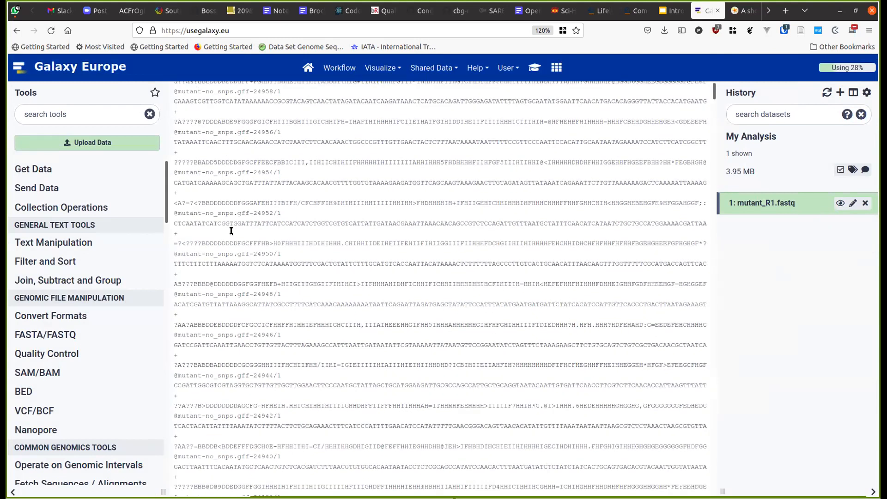
scroll(231, 230, up, 3)
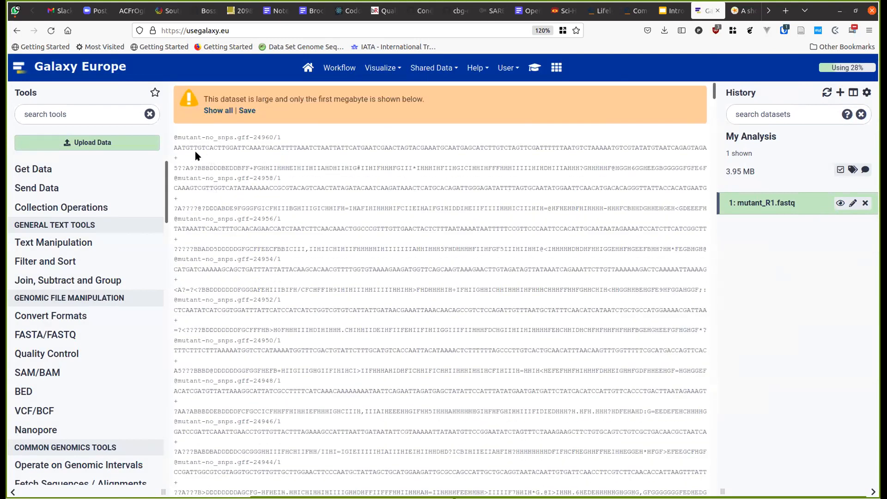
double_click(181, 148)
double_click(238, 162)
double_click(236, 167)
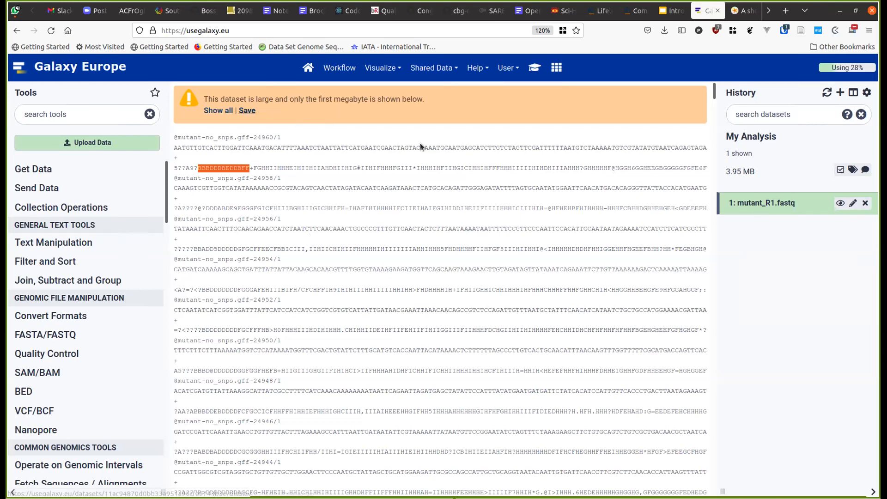
scroll(308, 283, down, 7)
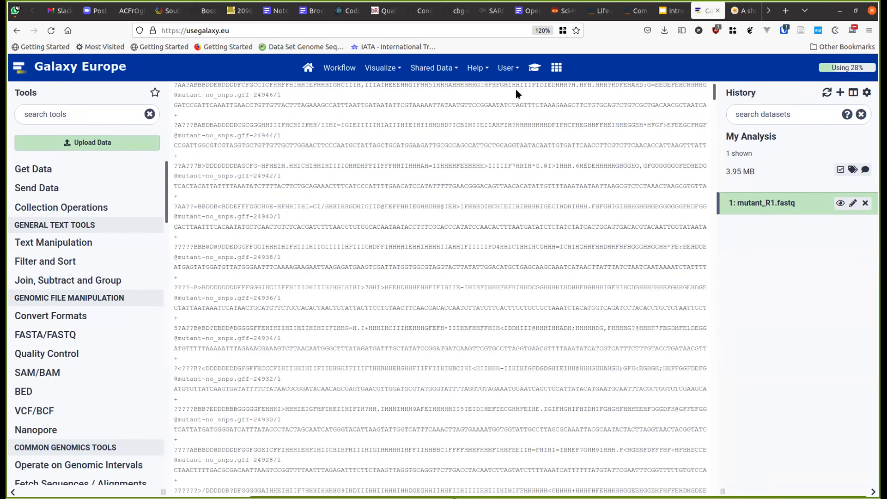
- Check the tutorial's Use a tool step, then expand the mutant_R1.fastq history entry
click(530, 73)
scroll(489, 277, down, 8)
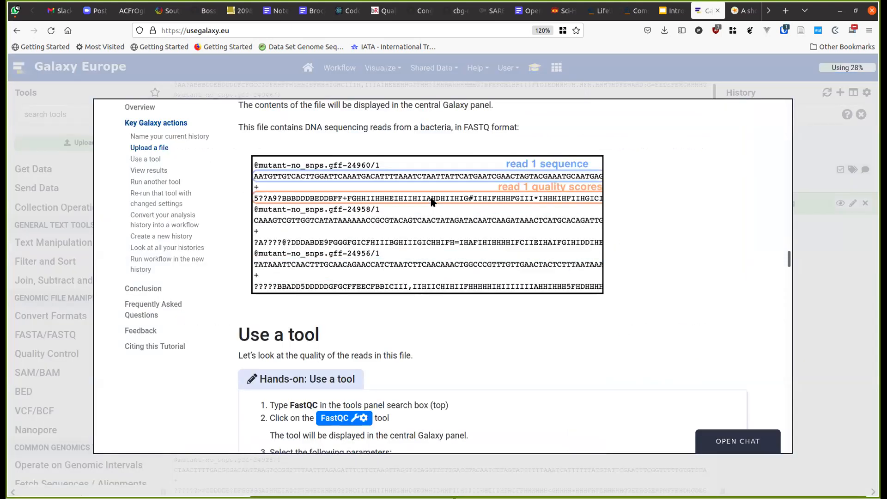
click(842, 245)
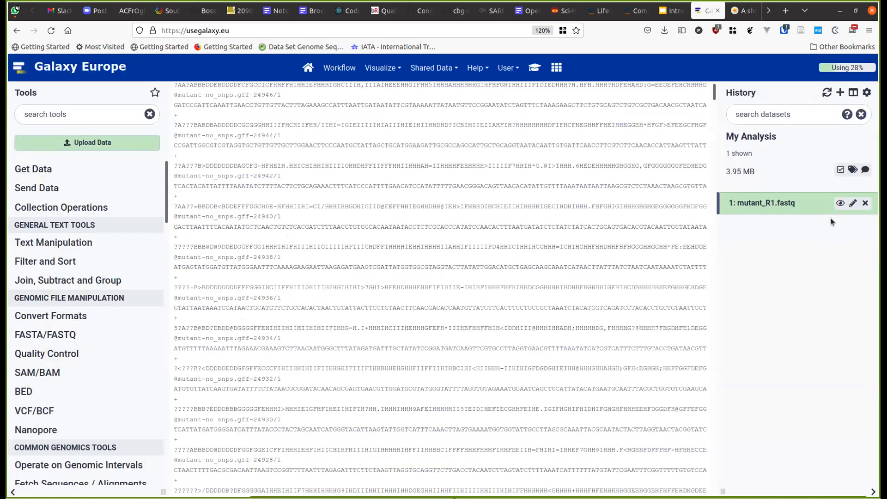
click(782, 203)
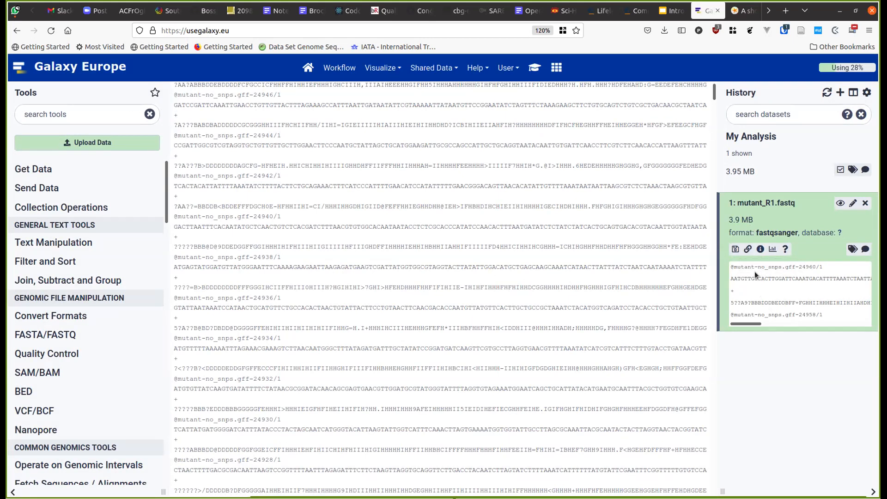
- Highlight the fastqsanger format in the expanded dataset, then open the tutorial at 'Use a tool'
triple_click(772, 232)
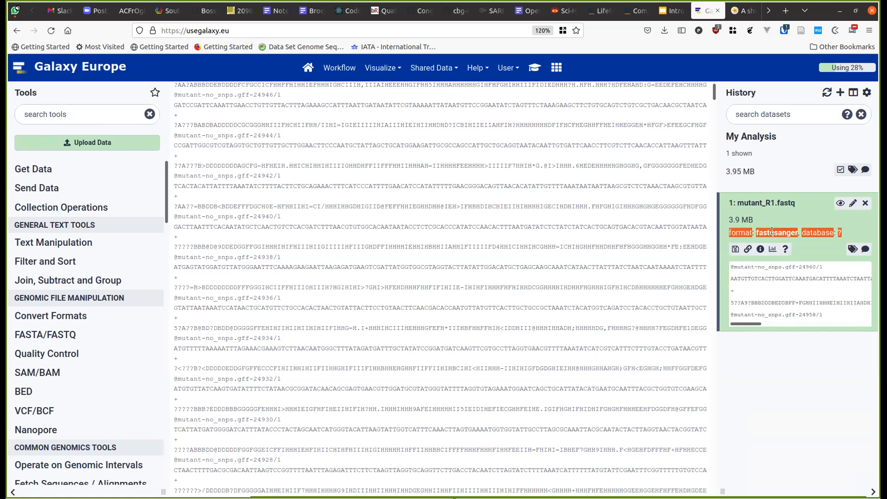
click(751, 234)
drag(756, 231, 798, 231)
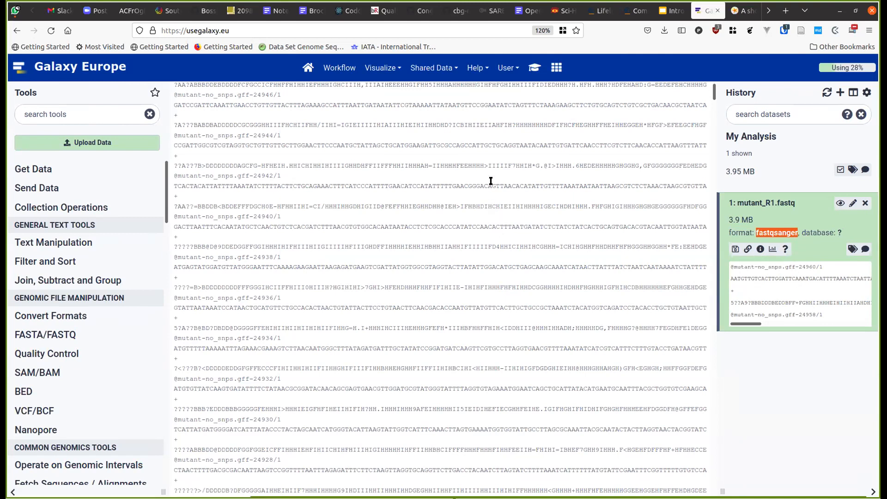
click(534, 69)
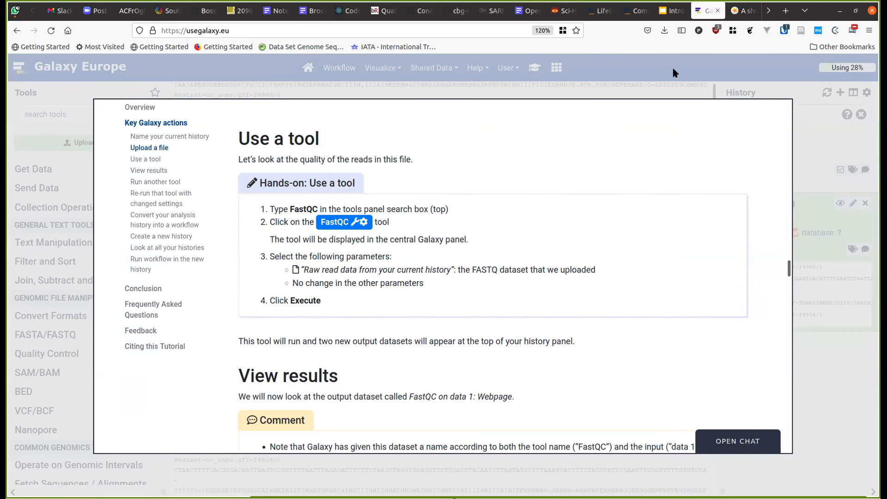
- Close the tutorial, search the tools for 'fastqc' and open FastQC Read Quality reports
click(90, 114)
click(89, 112)
text(fastqc)
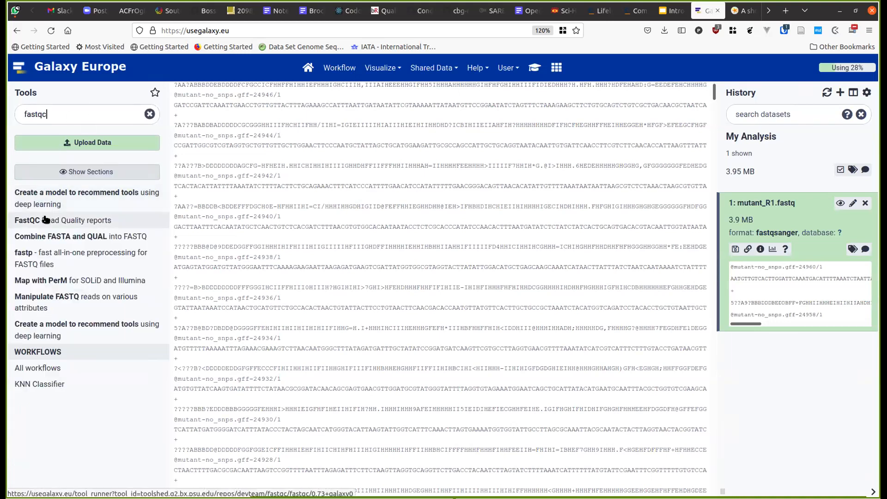
click(26, 224)
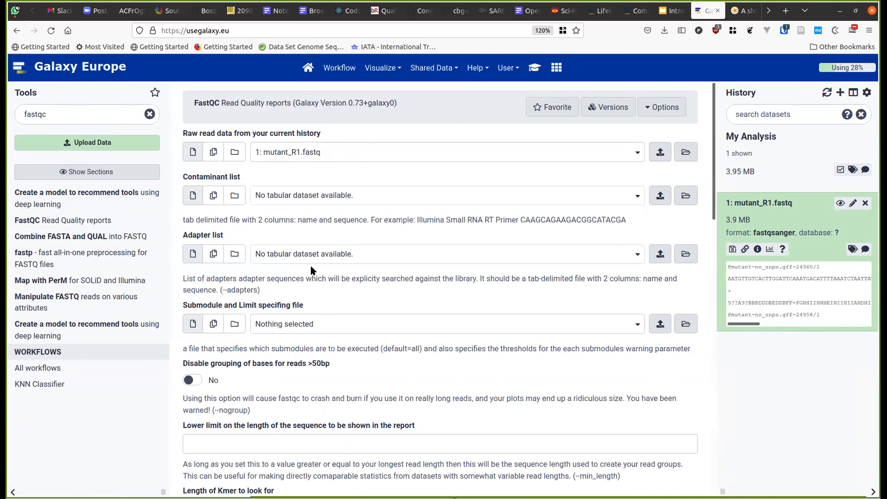
- Check the tutorial and confirm the FastQC raw read input is 1: mutant_R1.fastq
scroll(309, 264, down, 4)
scroll(311, 270, up, 4)
click(534, 68)
scroll(459, 301, down, 4)
scroll(459, 301, up, 3)
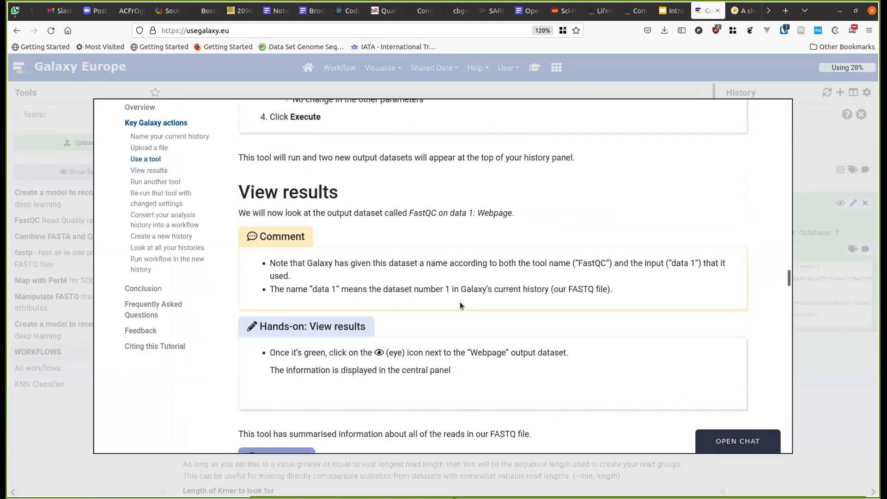
click(814, 159)
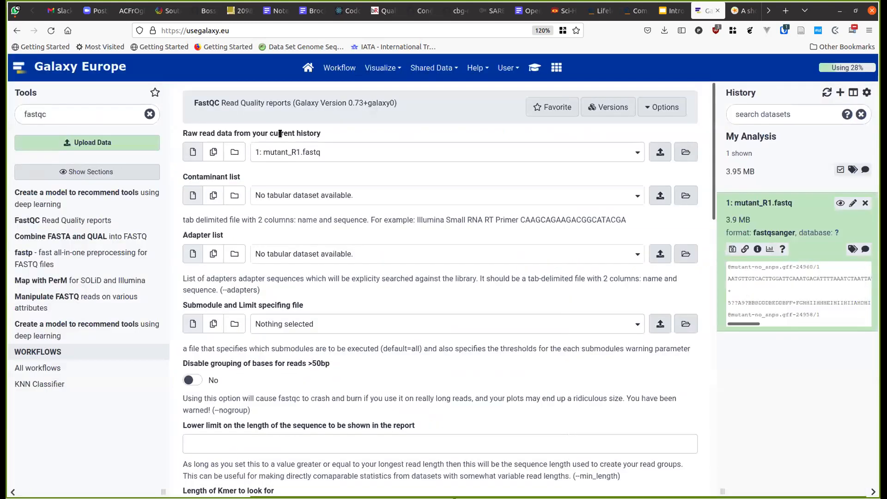
scroll(297, 323, down, 5)
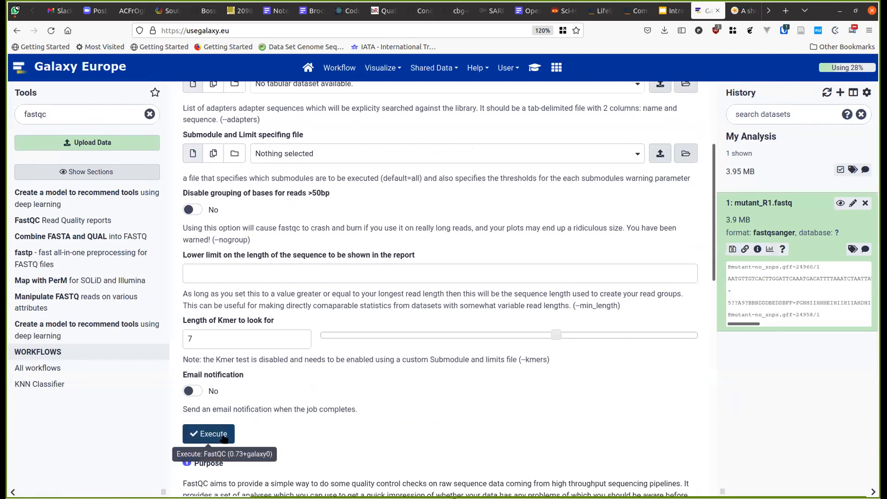
- Execute FastQC on mutant_R1.fastq with default parameters, queuing its Webpage and RawData outputs
scroll(290, 393, down, 1)
scroll(290, 392, down, 12)
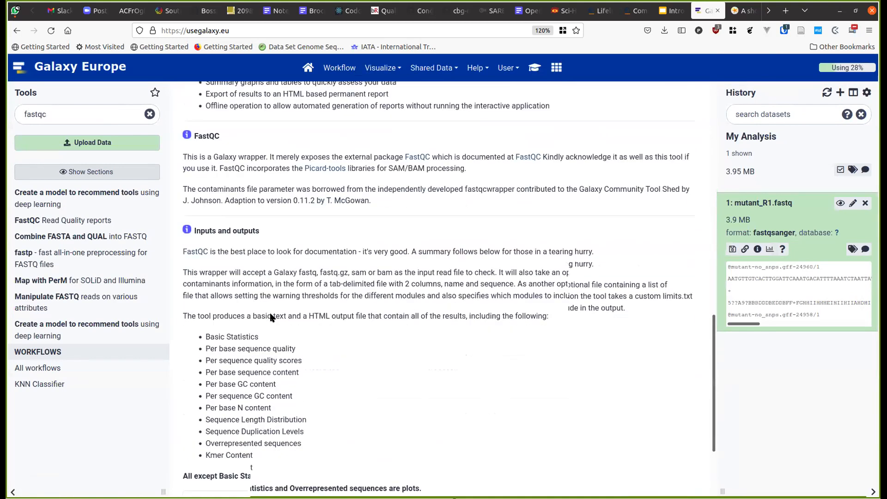
scroll(270, 313, up, 10)
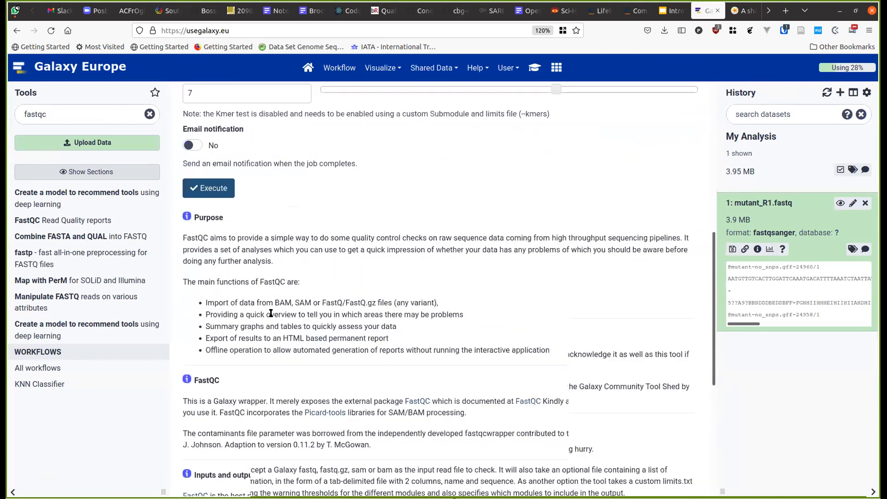
click(222, 344)
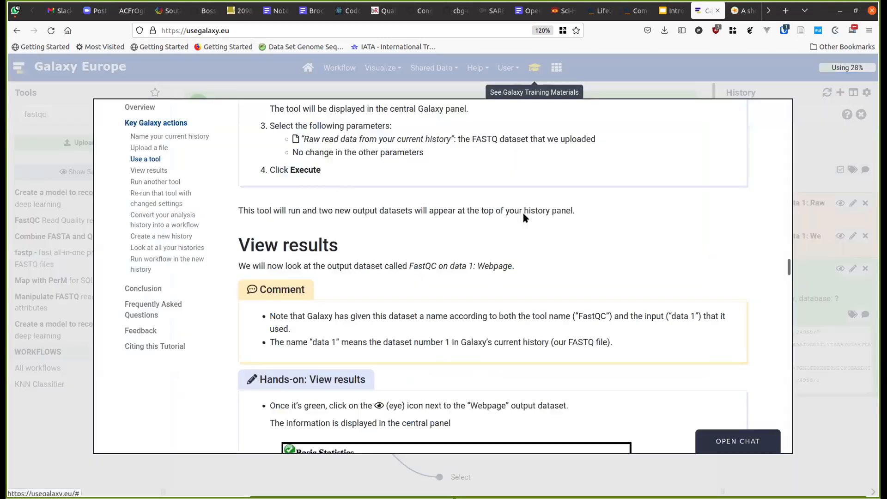
- View the FastQC RawData text output (item 3), then the Webpage report (item 2) for mutant_R1.fastq
click(535, 67)
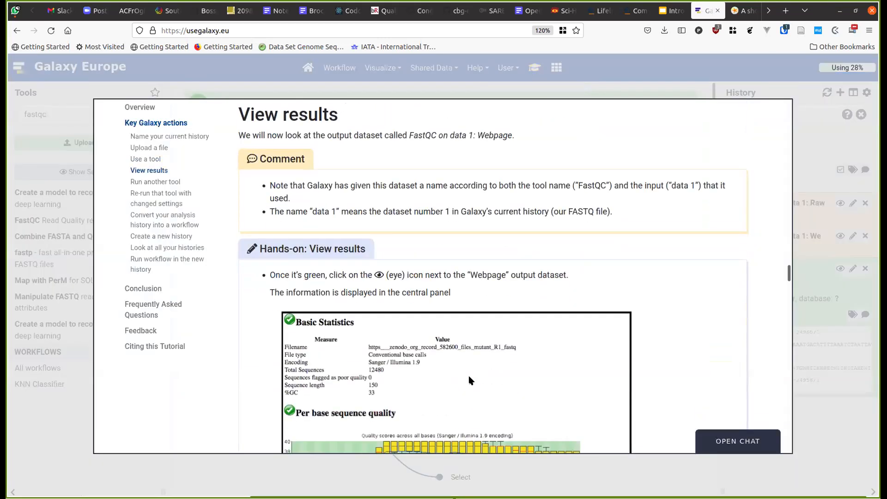
scroll(469, 380, down, 3)
scroll(470, 380, up, 3)
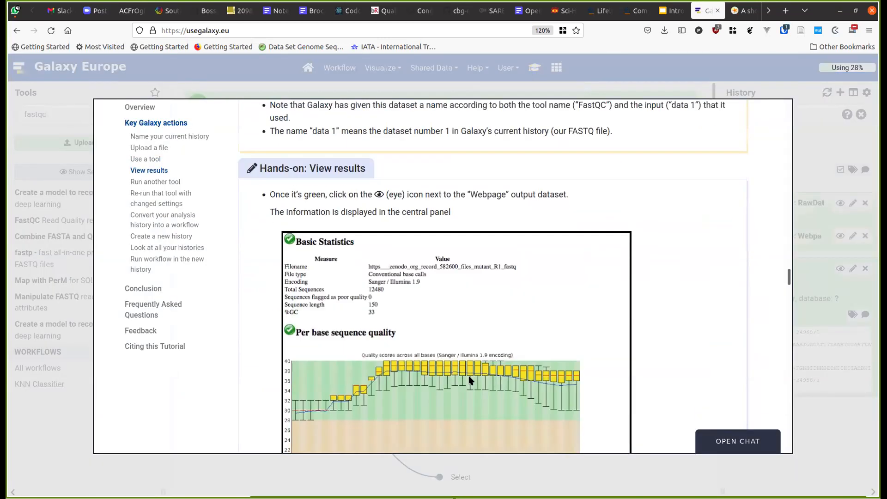
click(804, 147)
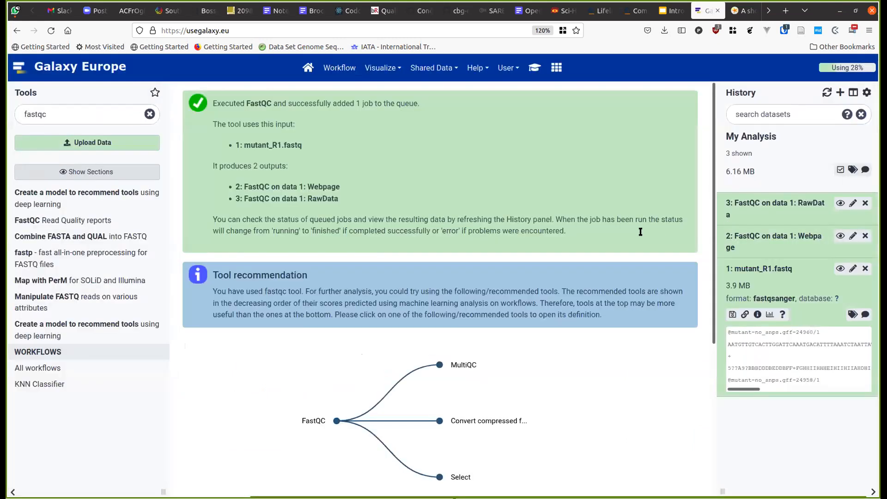
click(839, 204)
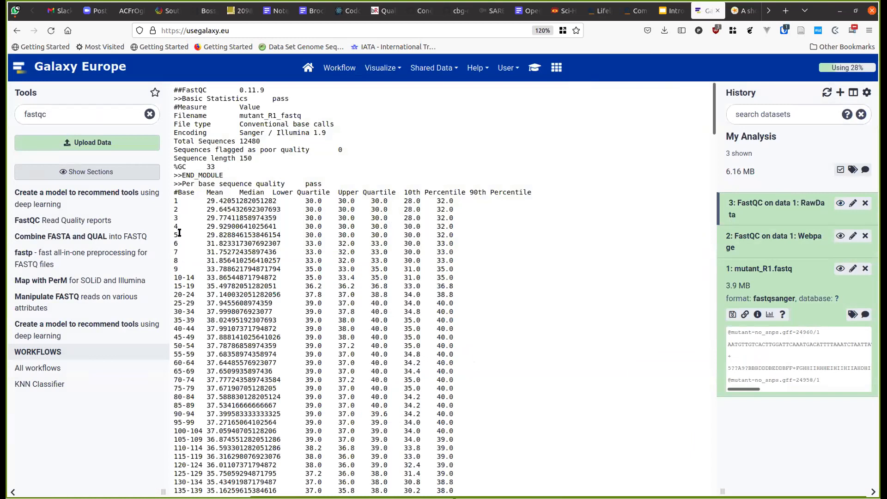
scroll(416, 314, down, 5)
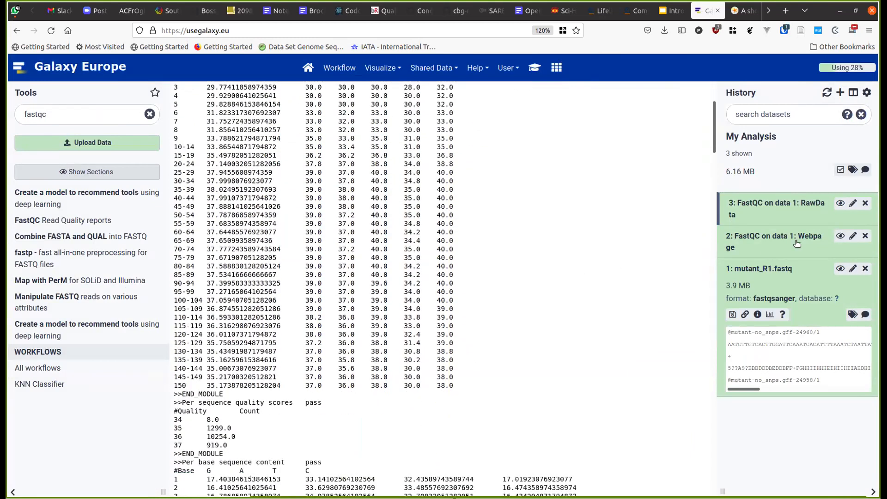
click(839, 236)
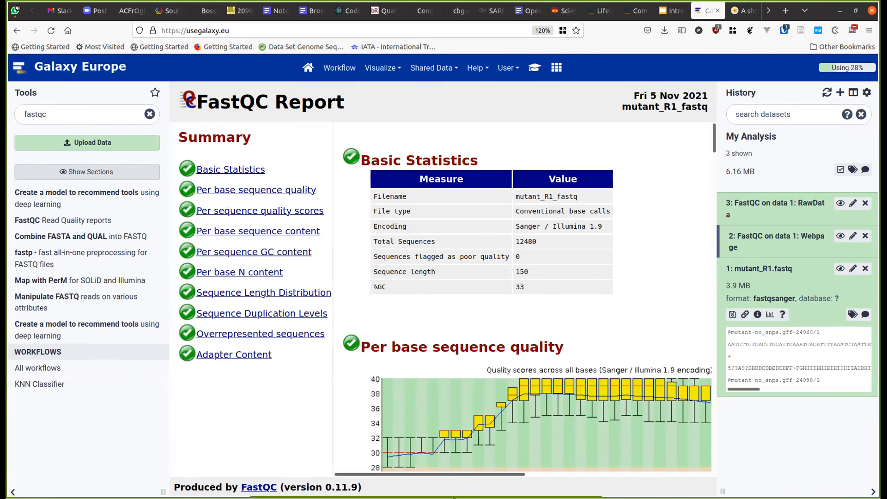
- Hide the Tools panel, scroll through the widened FastQC report and select the Total Sequences value 12480
click(13, 491)
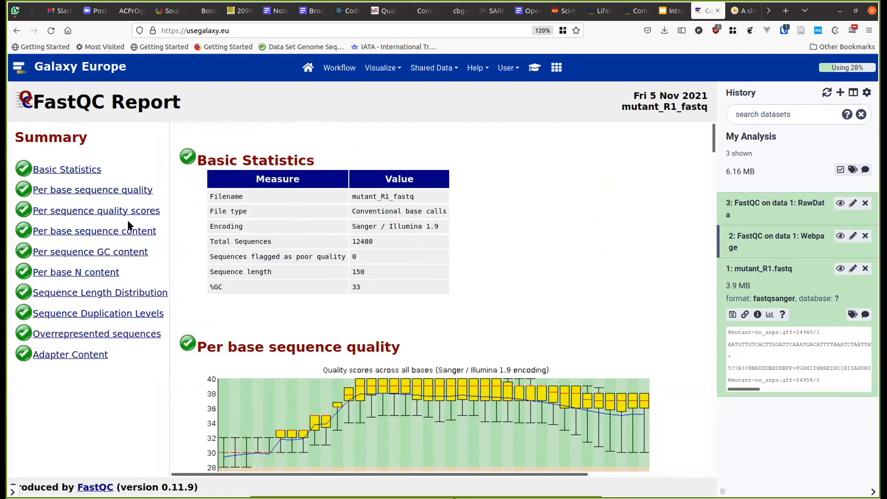
scroll(396, 212, down, 4)
scroll(396, 212, up, 4)
scroll(247, 318, down, 8)
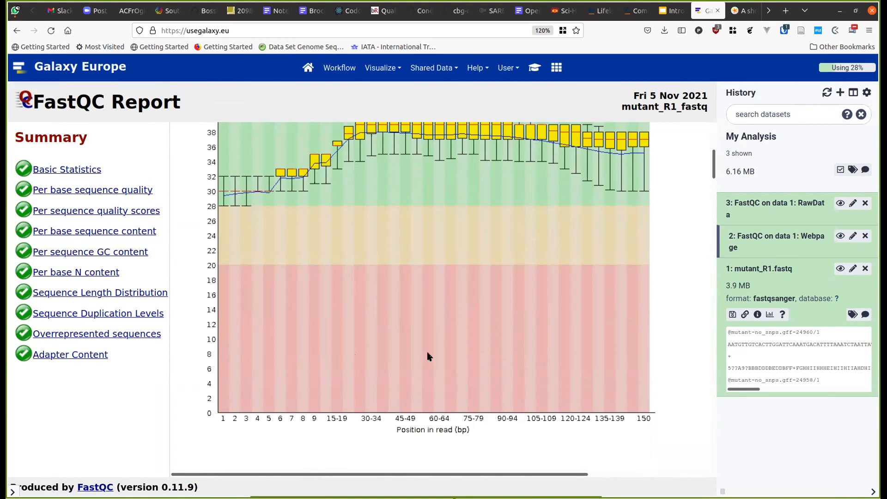
scroll(427, 355, up, 2)
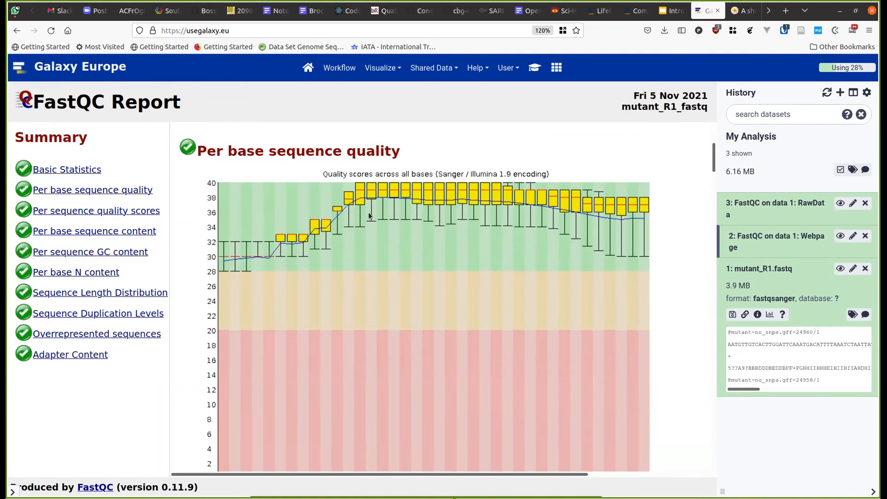
scroll(368, 214, down, 10)
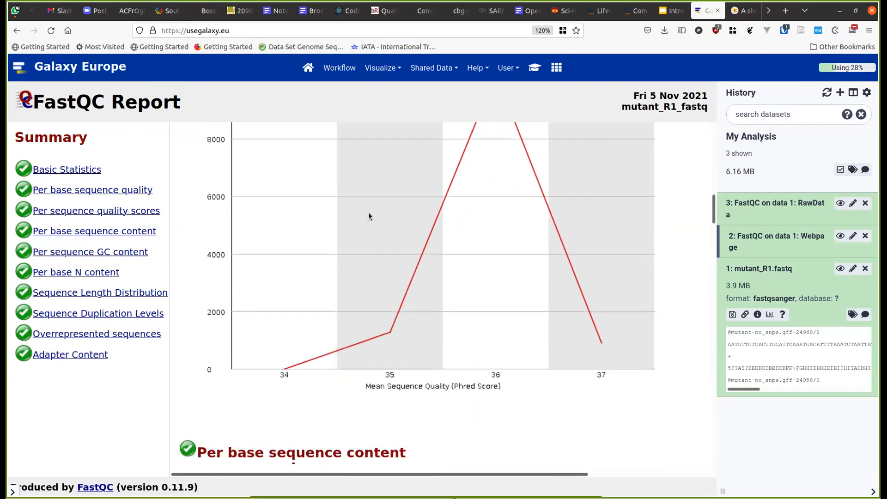
scroll(251, 297, down, 4)
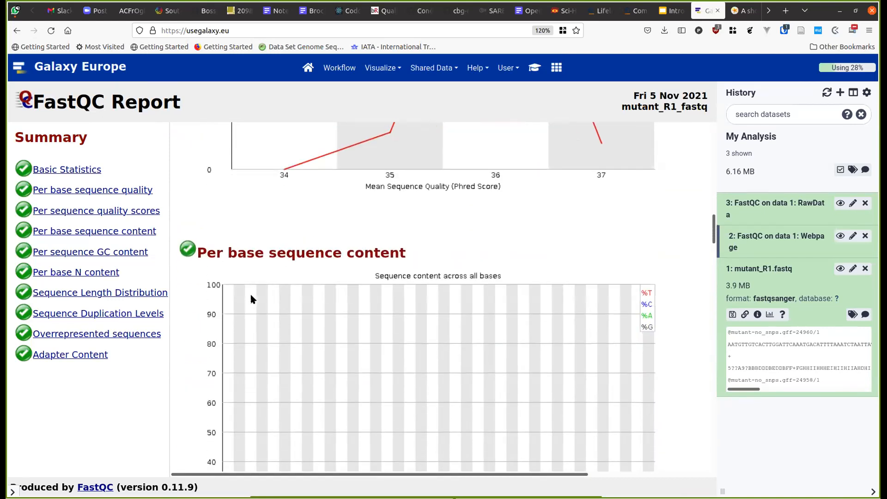
scroll(251, 298, down, 4)
scroll(252, 295, up, 15)
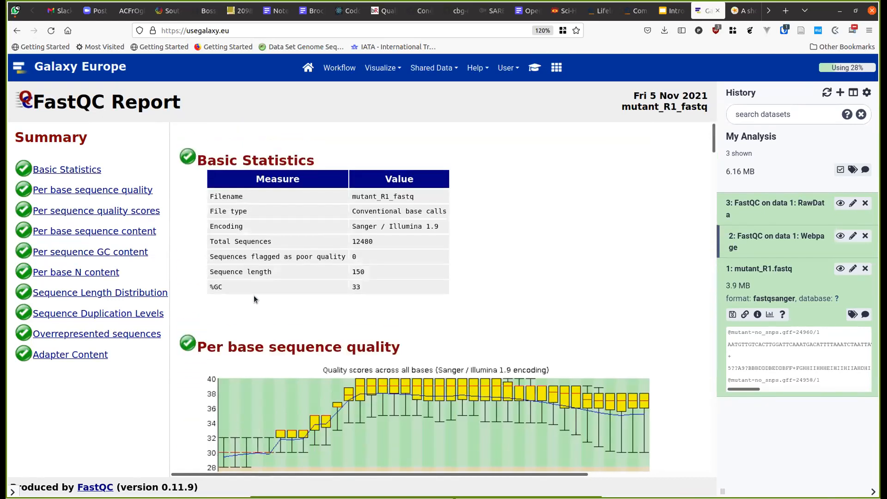
double_click(371, 241)
scroll(395, 327, down, 15)
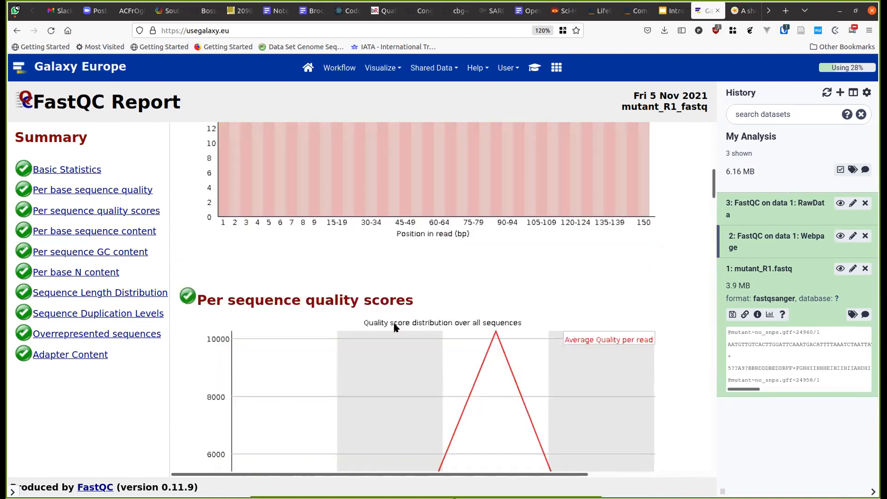
scroll(395, 327, down, 3)
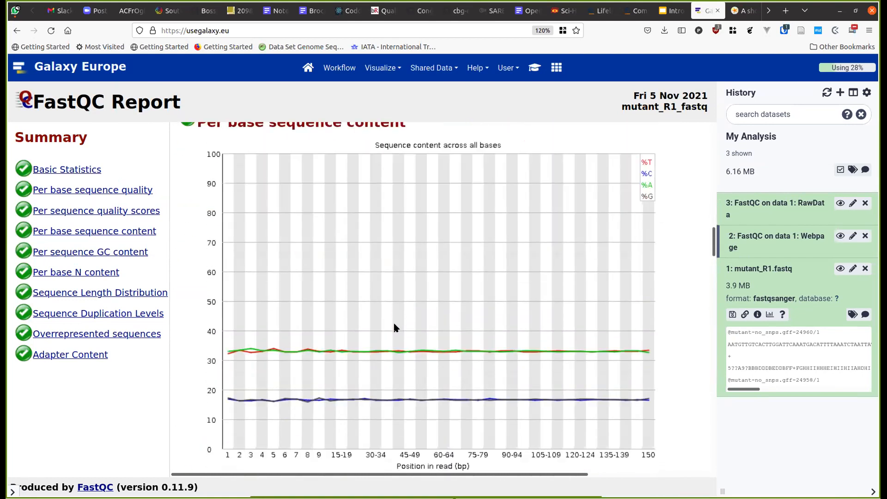
scroll(395, 327, down, 3)
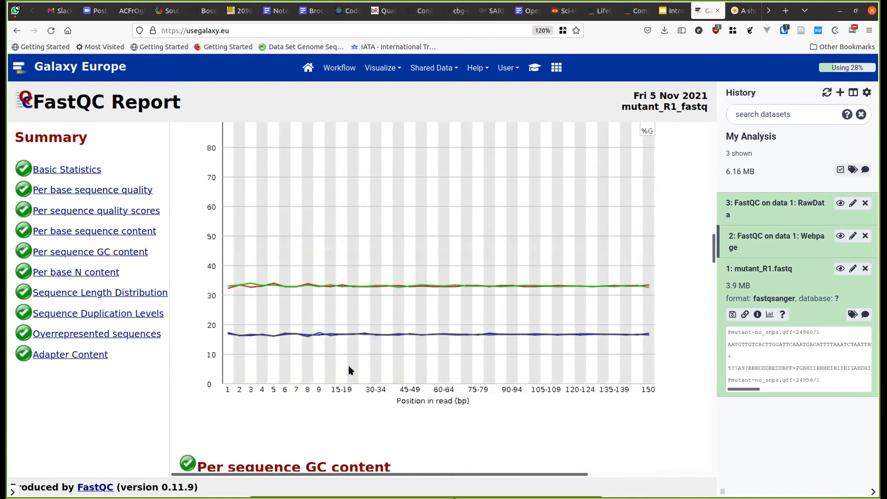
scroll(349, 370, up, 6)
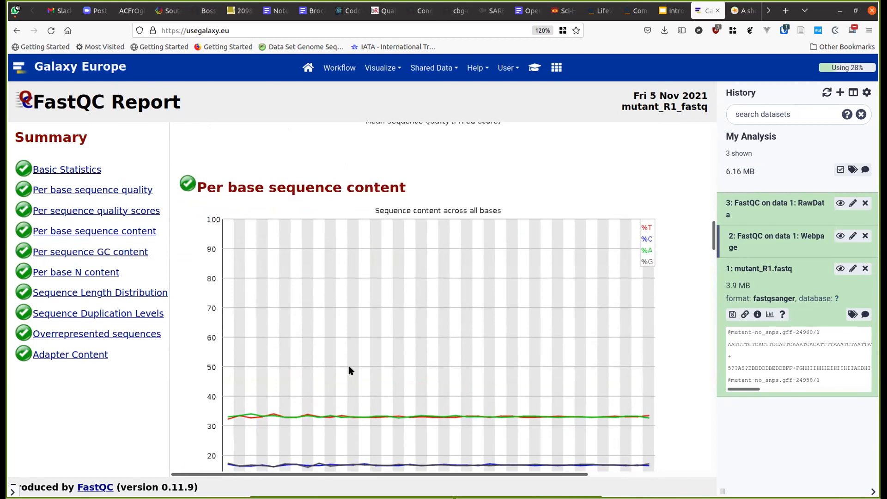
scroll(349, 370, down, 3)
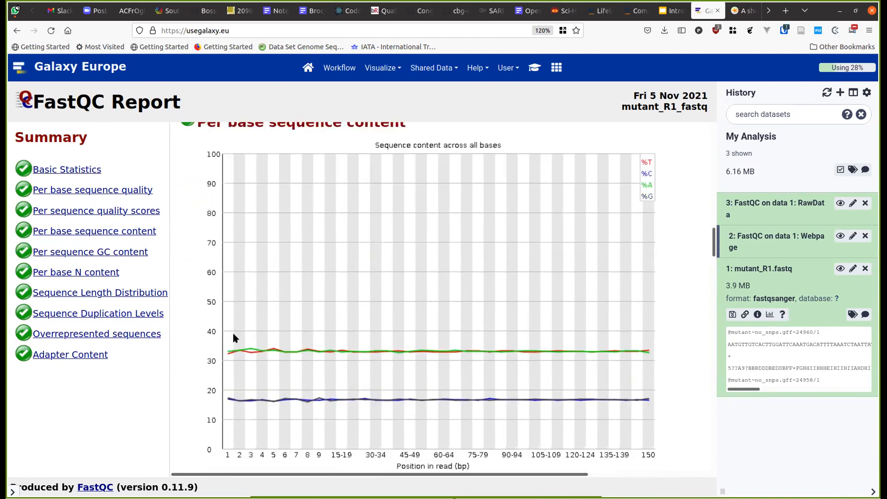
scroll(245, 346, up, 3)
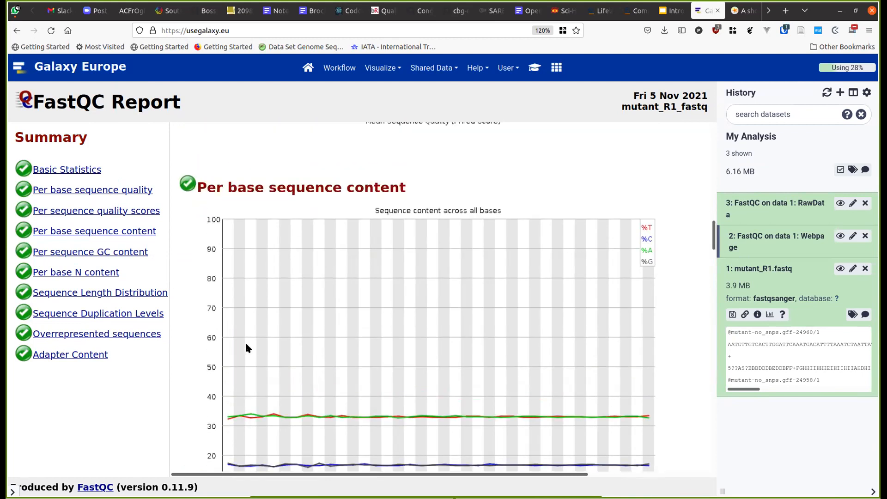
scroll(247, 347, down, 20)
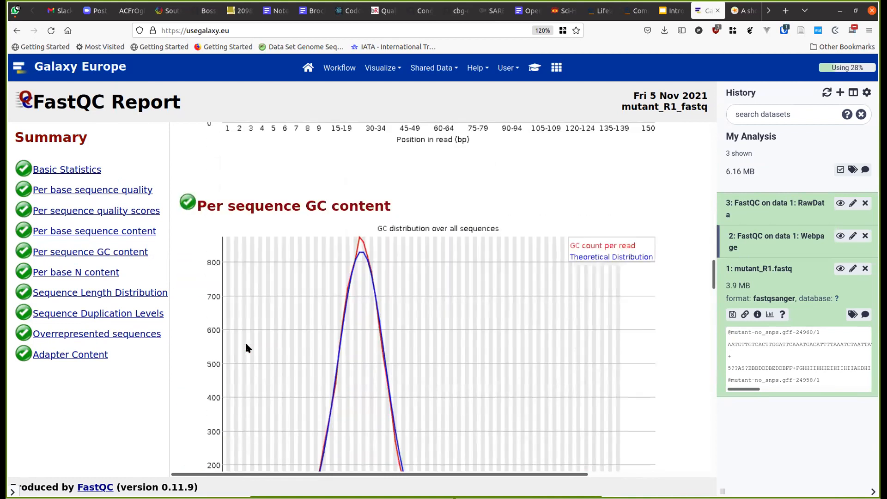
scroll(247, 347, up, 4)
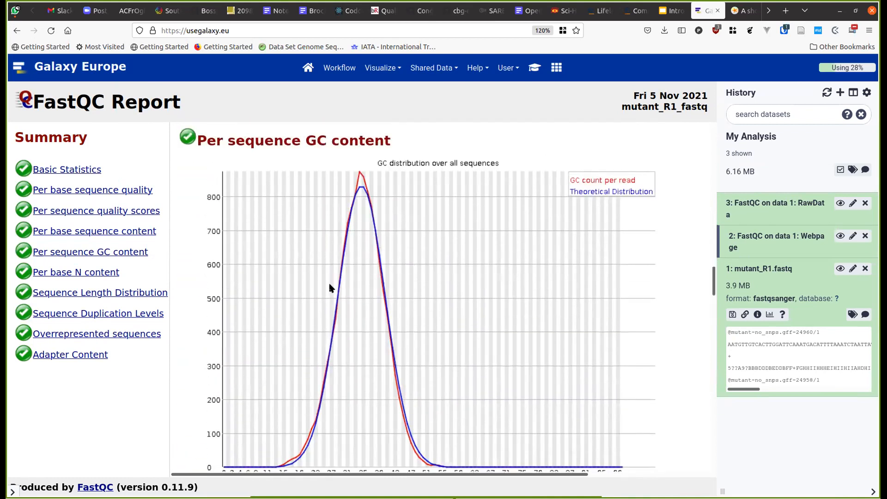
scroll(217, 337, down, 10)
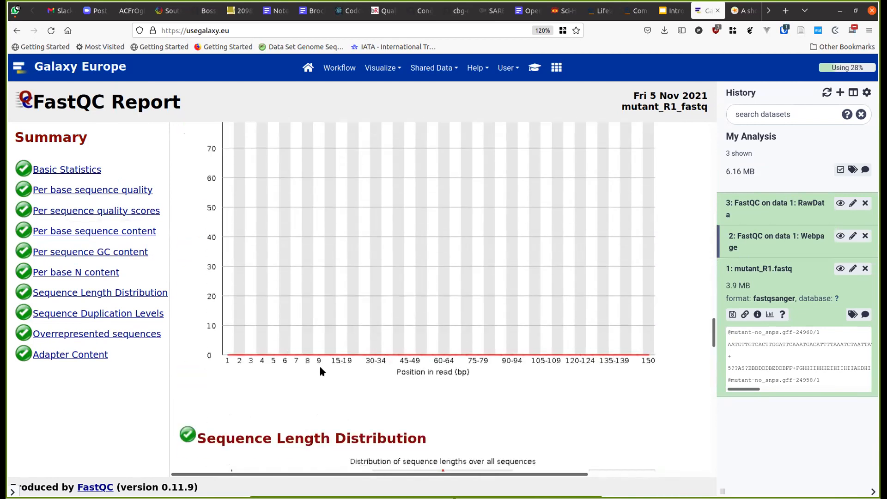
scroll(280, 379, down, 2)
scroll(259, 381, down, 5)
scroll(246, 383, down, 5)
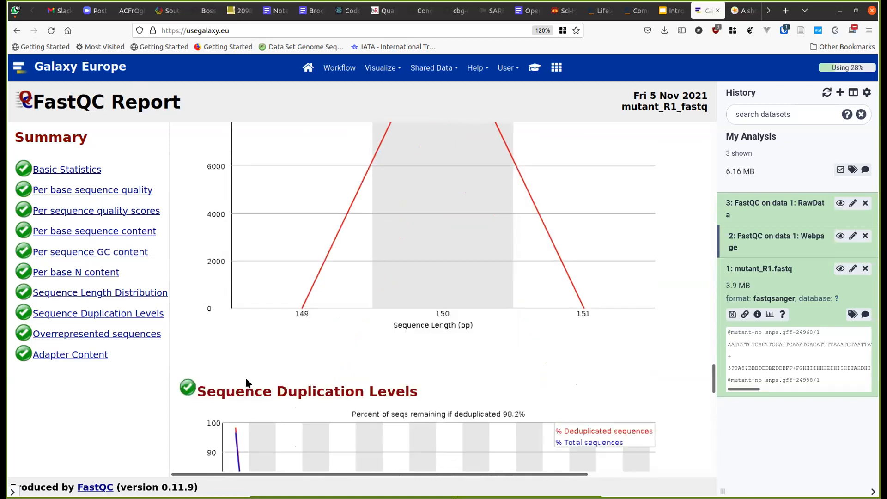
scroll(246, 382, down, 4)
scroll(246, 382, up, 1)
scroll(231, 324, up, 3)
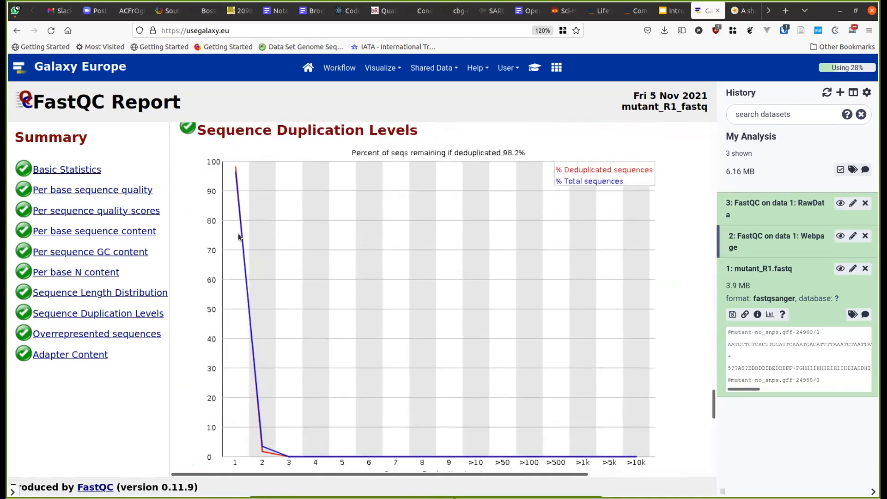
scroll(246, 267, down, 1)
scroll(245, 344, down, 1)
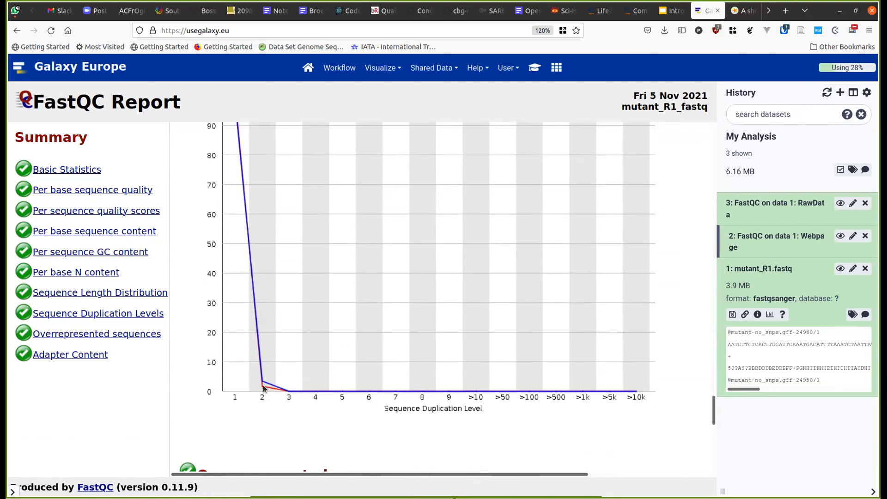
scroll(262, 390, down, 4)
scroll(261, 391, down, 5)
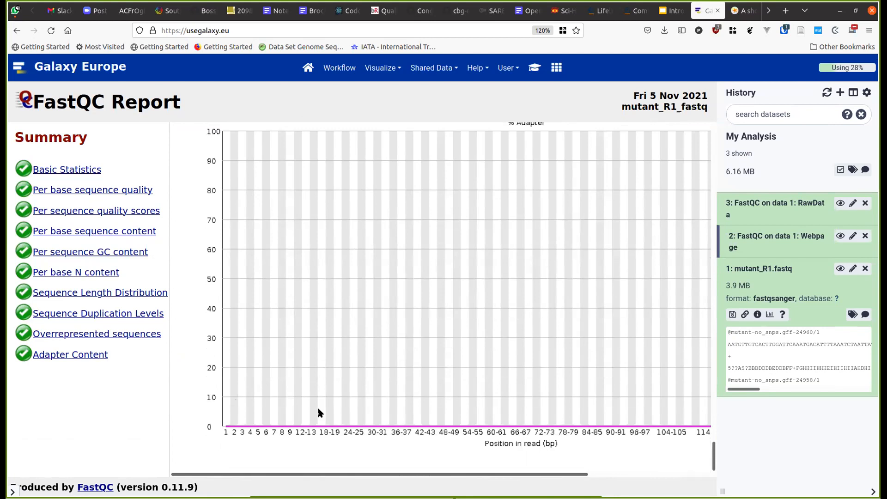
scroll(319, 412, up, 4)
scroll(319, 412, down, 4)
scroll(319, 413, up, 15)
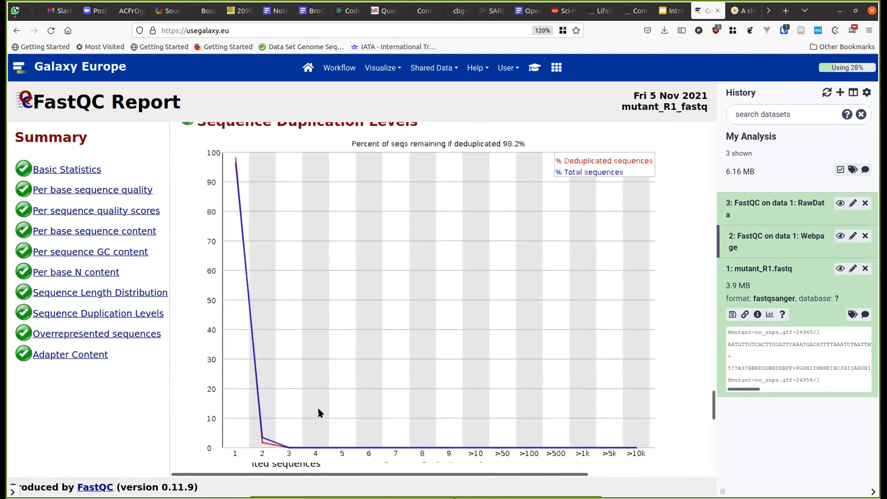
scroll(318, 412, up, 15)
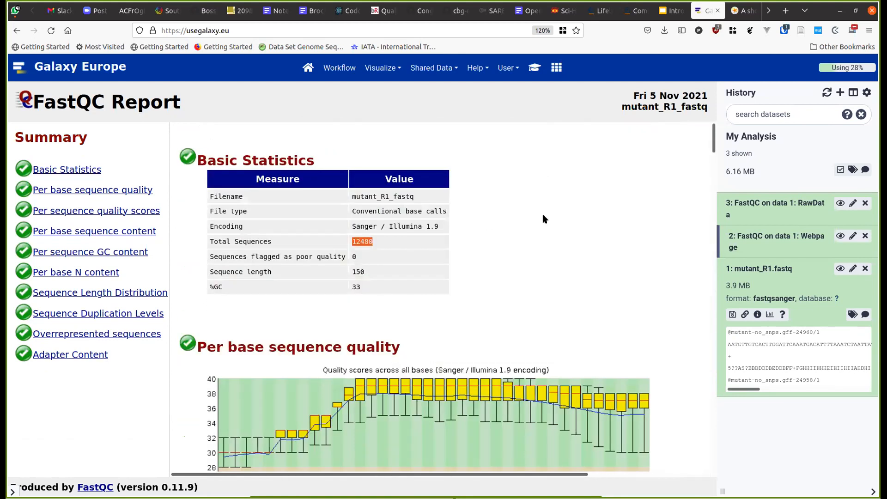
- Find the tutorial's 'Run another tool' step and load the Filter by quality form from it
click(533, 71)
scroll(412, 271, down, 10)
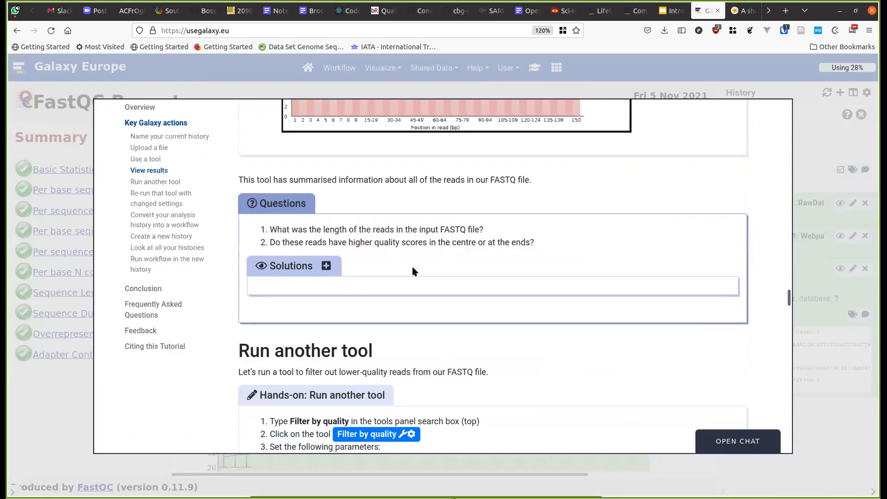
scroll(412, 271, down, 5)
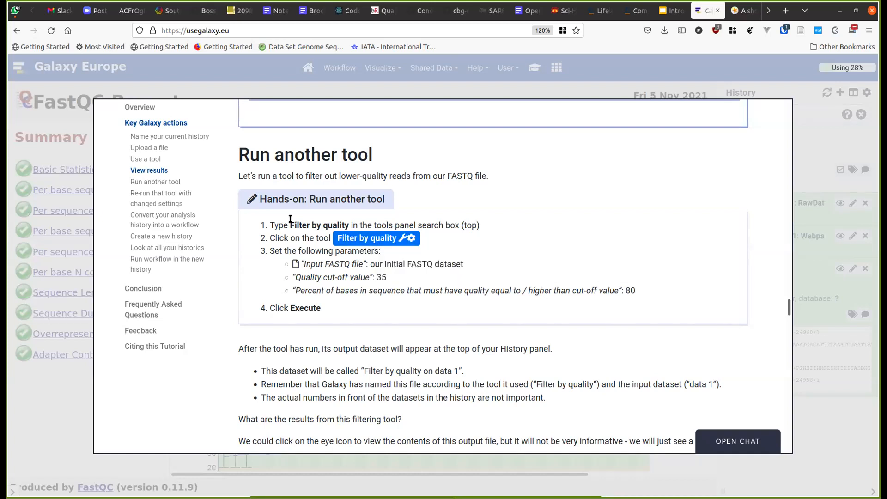
drag(288, 225, 349, 225)
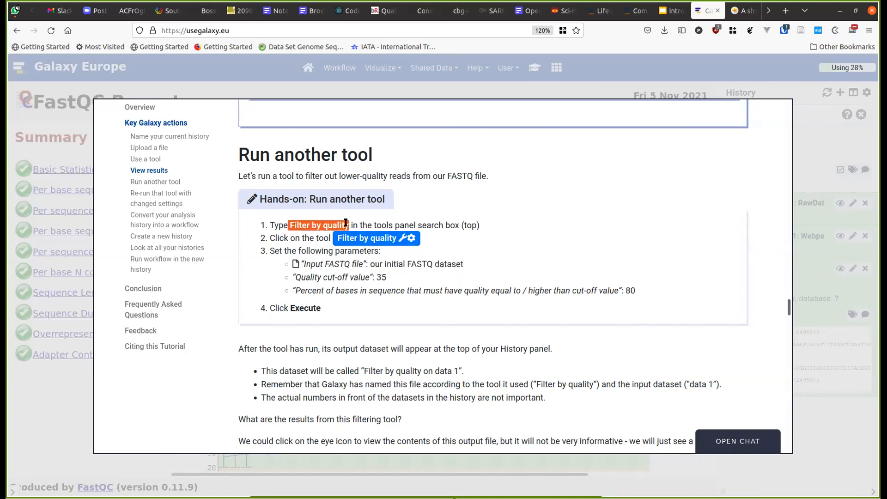
click(412, 239)
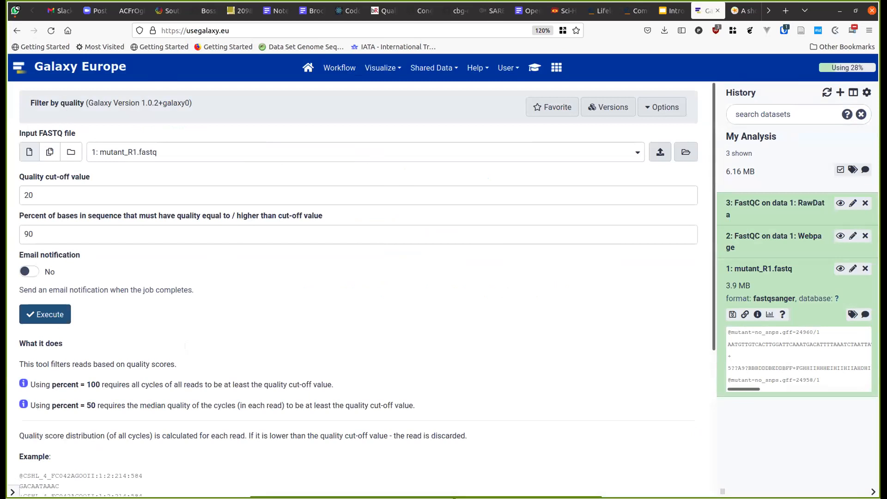
- Set Filter by quality's cut-off value to 35 and percent to 80, then execute it
click(13, 491)
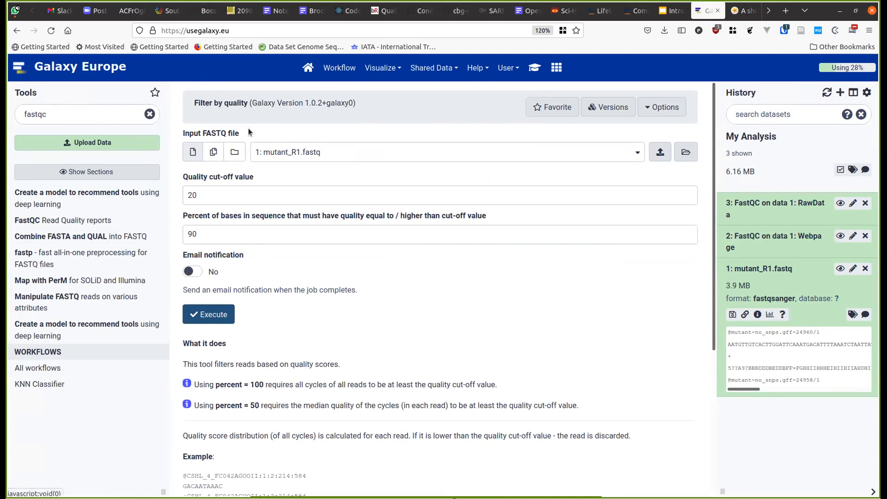
click(265, 199)
key(BackSpace)
key(BackSpace)
text(35)
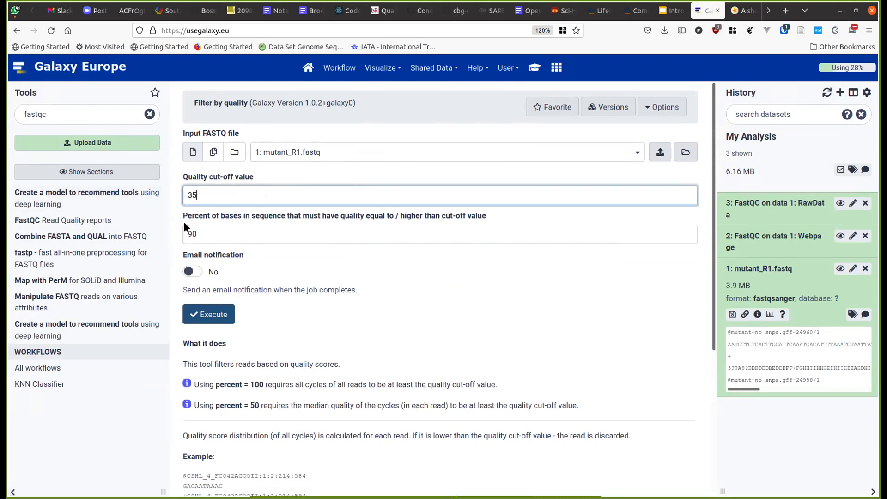
click(534, 68)
scroll(452, 271, down, 3)
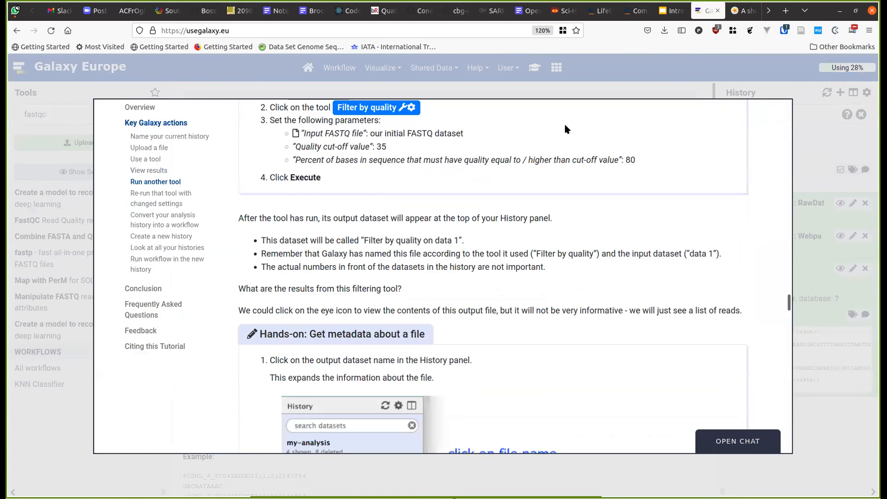
click(653, 90)
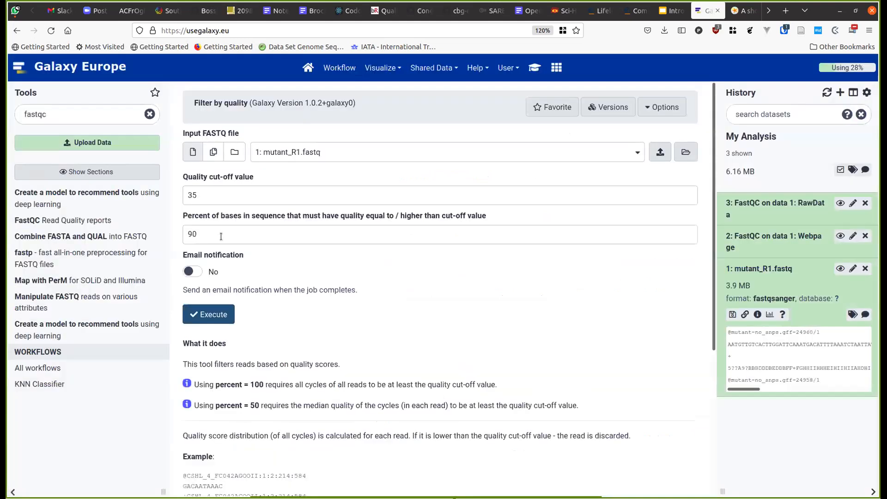
double_click(206, 233)
text(80)
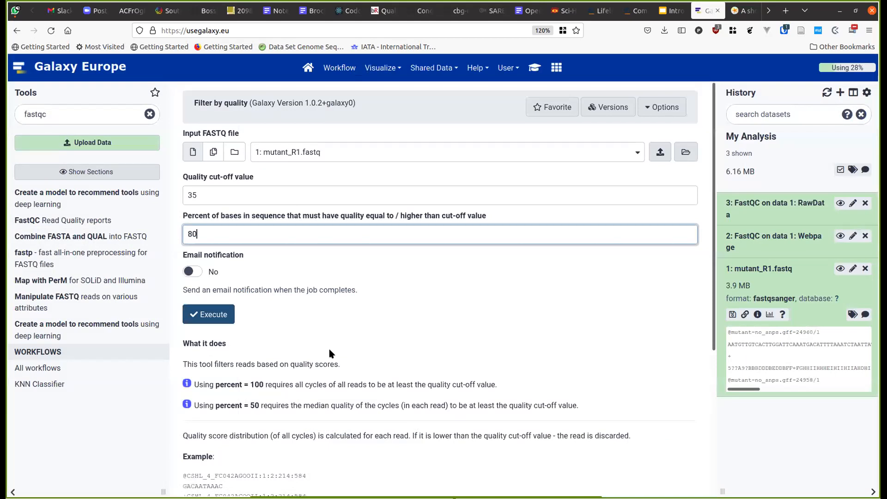
click(532, 72)
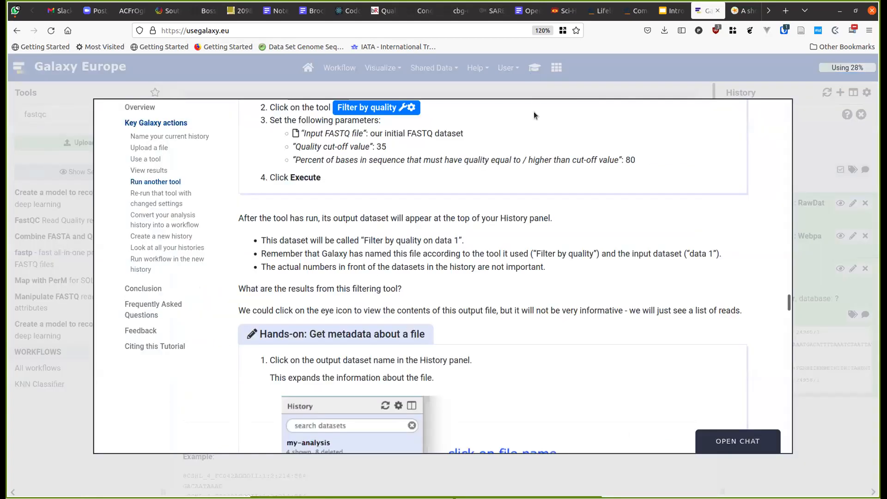
click(586, 81)
click(211, 315)
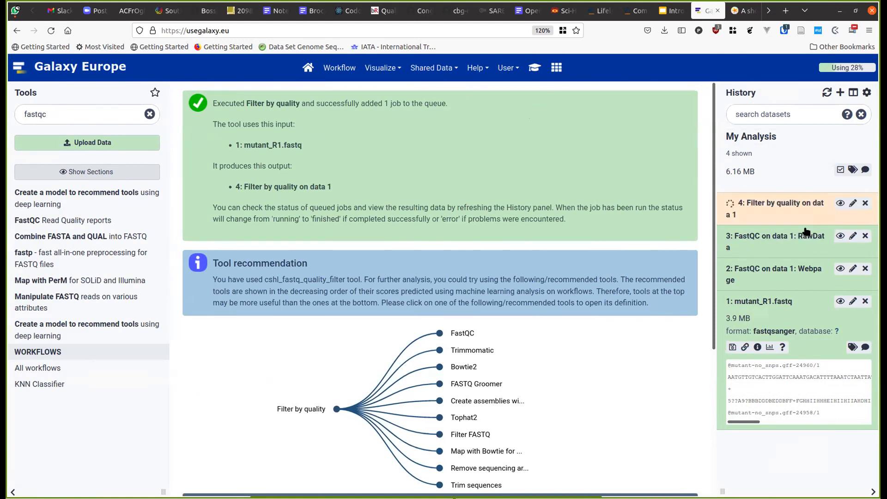
- Select dataset 3 (FastQC RawData), hide it via the selection actions, and exit selection mode
click(838, 171)
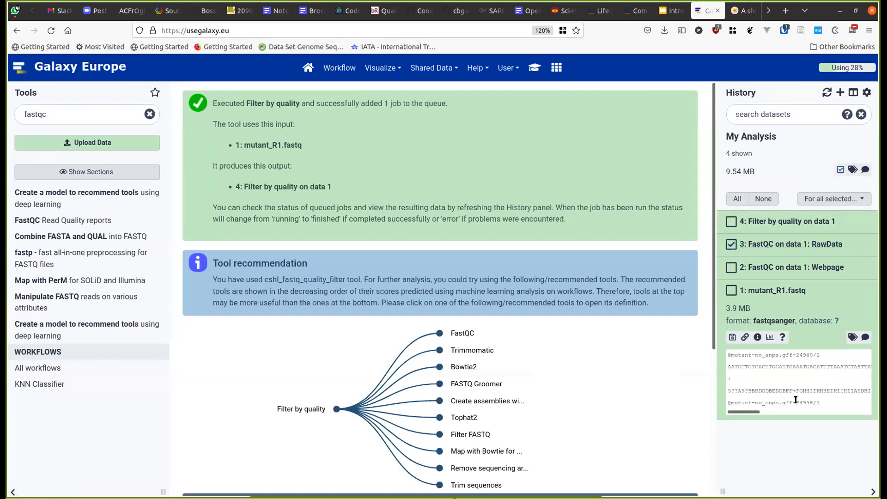
click(853, 203)
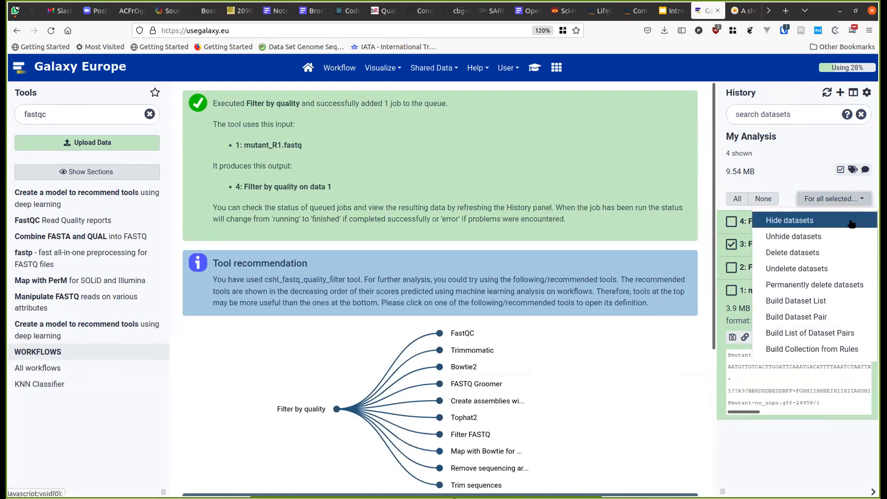
click(851, 223)
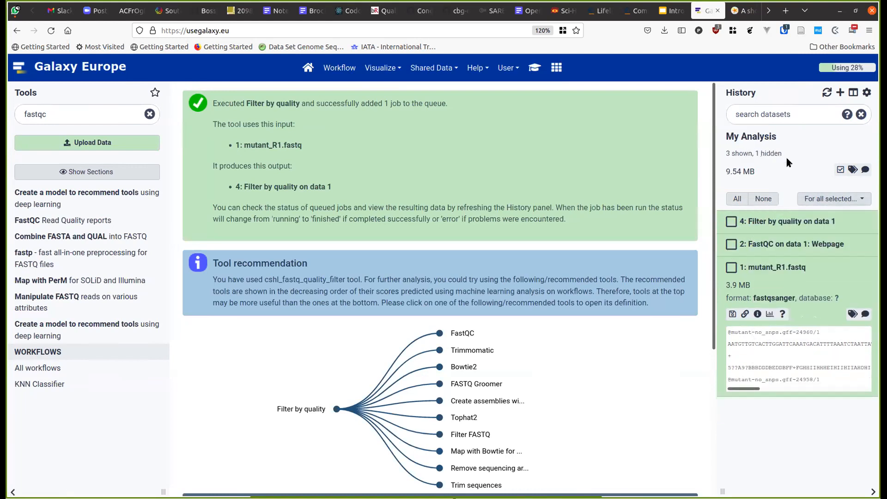
click(840, 170)
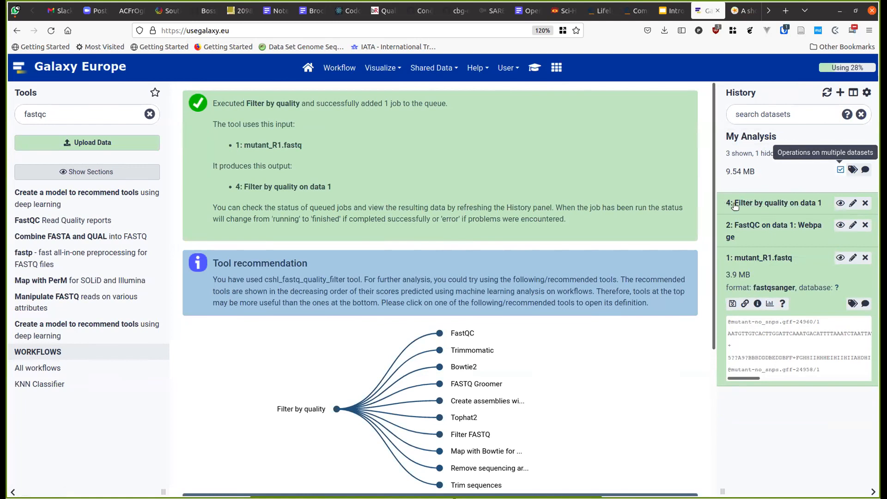
- View the filtered reads in dataset 4 and check the tutorial for next steps
click(839, 206)
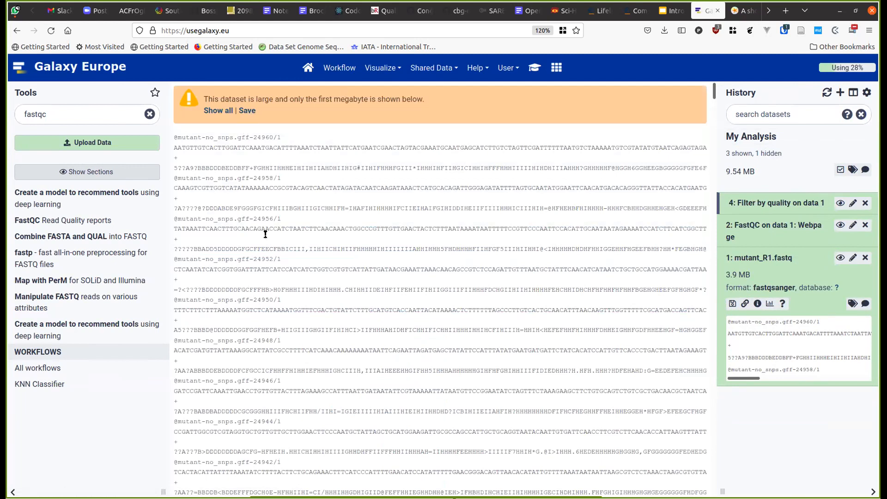
scroll(300, 394, down, 3)
scroll(299, 390, up, 3)
click(534, 67)
scroll(454, 247, down, 5)
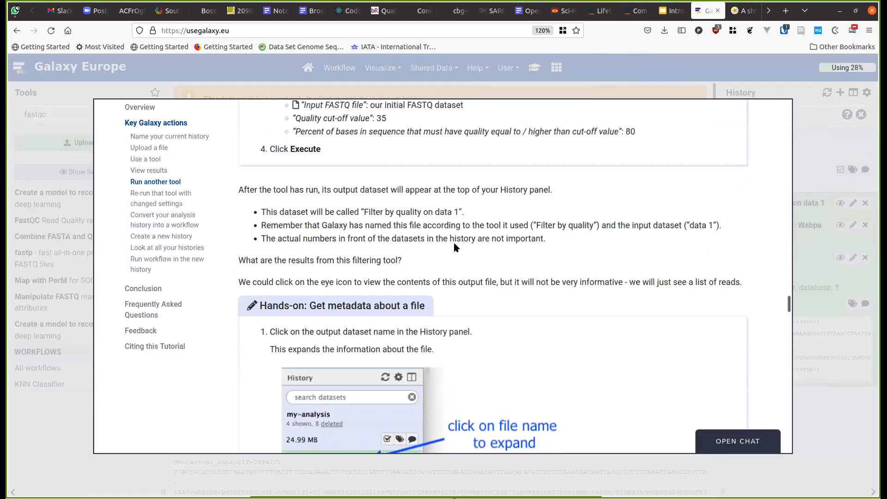
scroll(454, 247, down, 5)
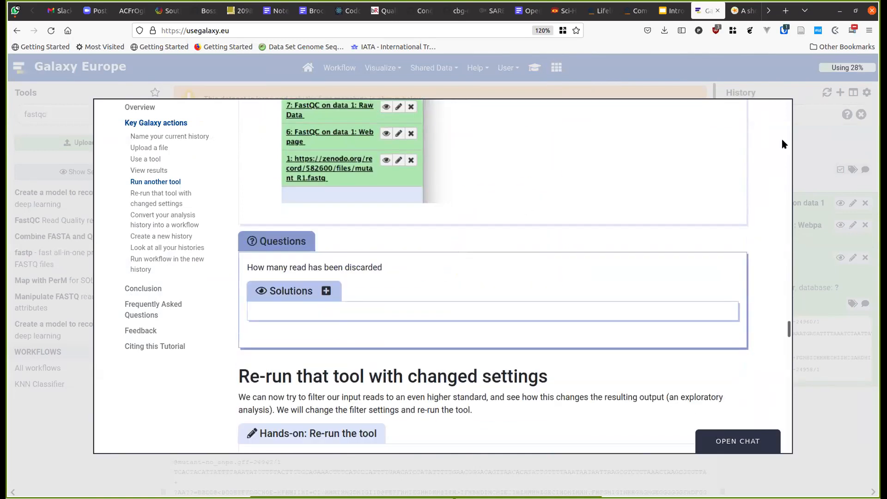
click(793, 177)
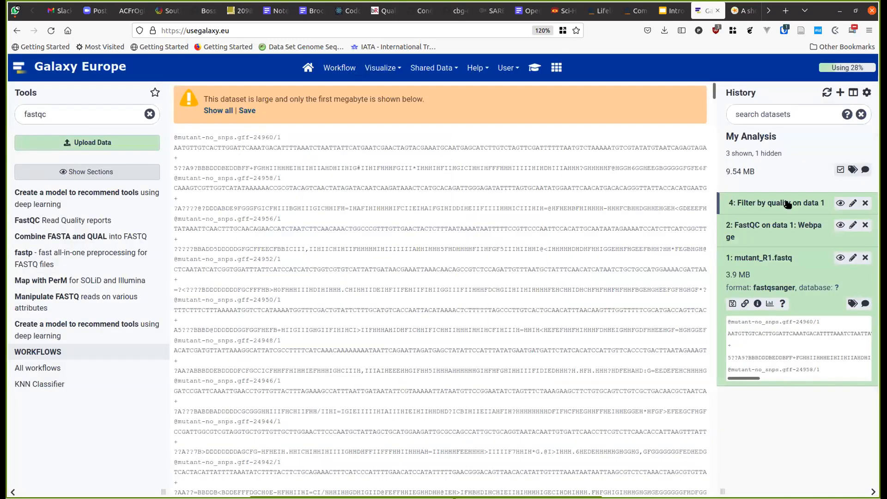
- Expand dataset 4's summary and highlight the cut-off 35 and the 10694 reads kept
click(767, 202)
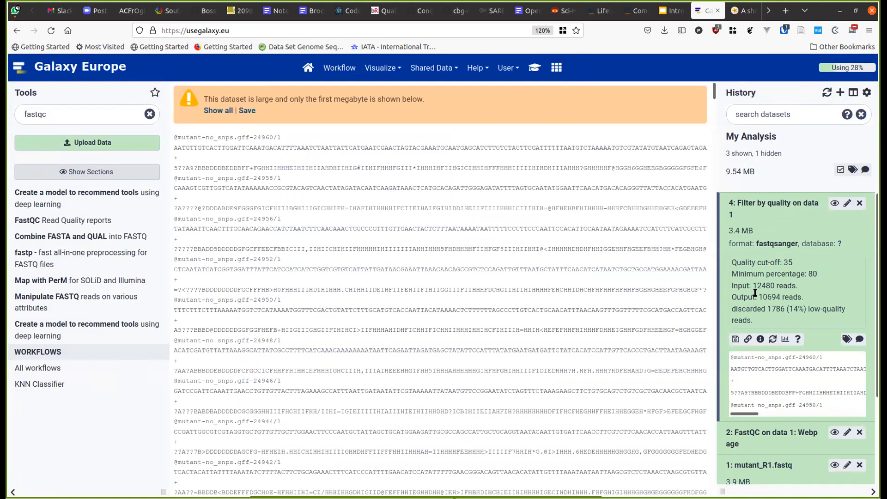
double_click(787, 262)
click(761, 298)
double_click(761, 298)
- Reopen the Filter by quality form from dataset 4 with its previous settings
click(752, 205)
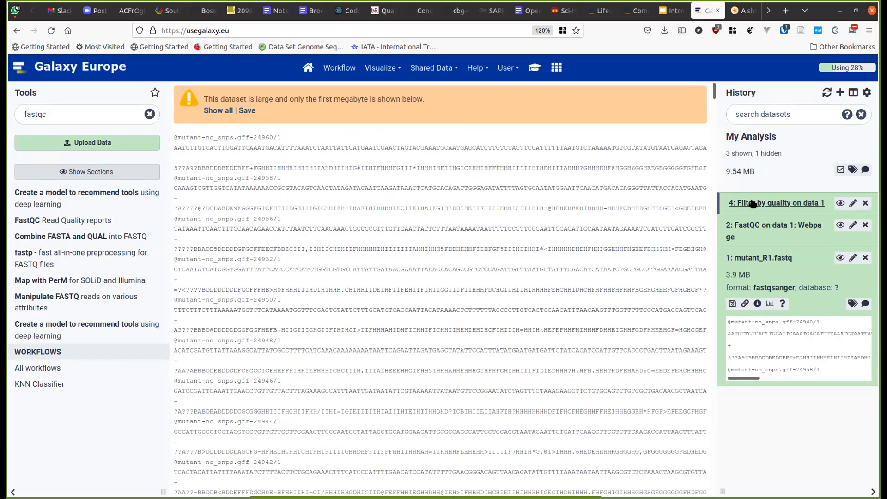
click(751, 204)
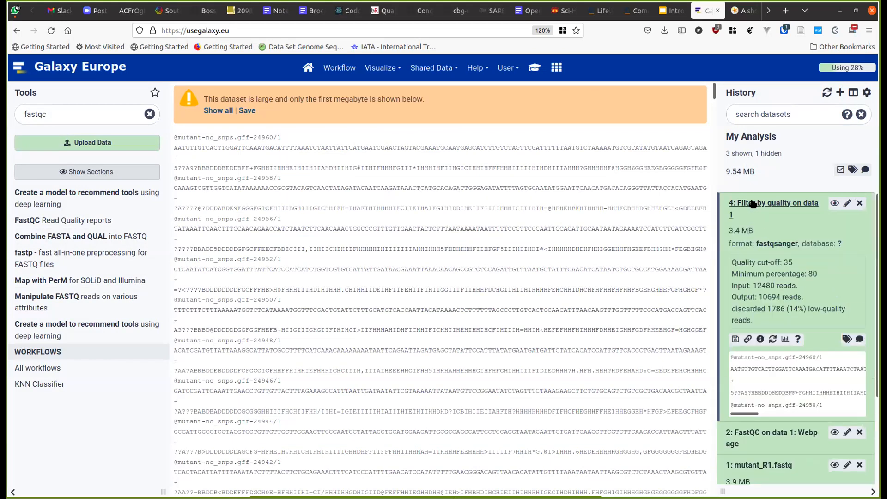
click(772, 340)
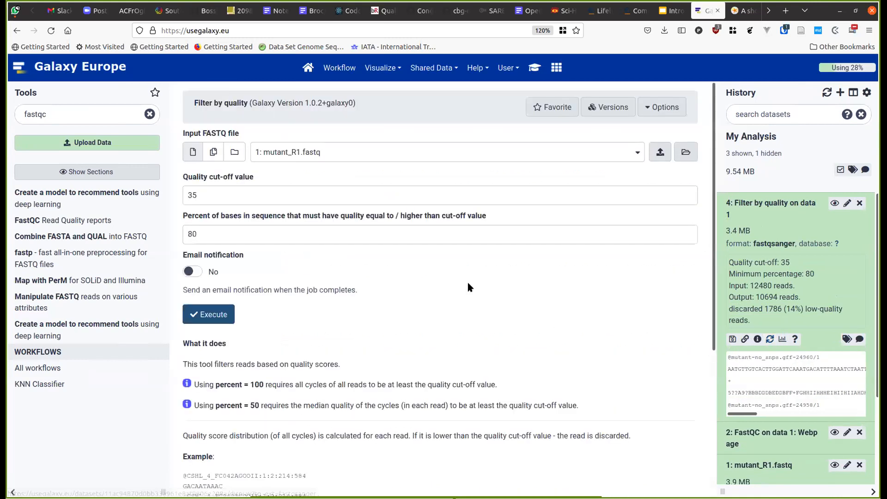
click(536, 69)
scroll(421, 272, down, 4)
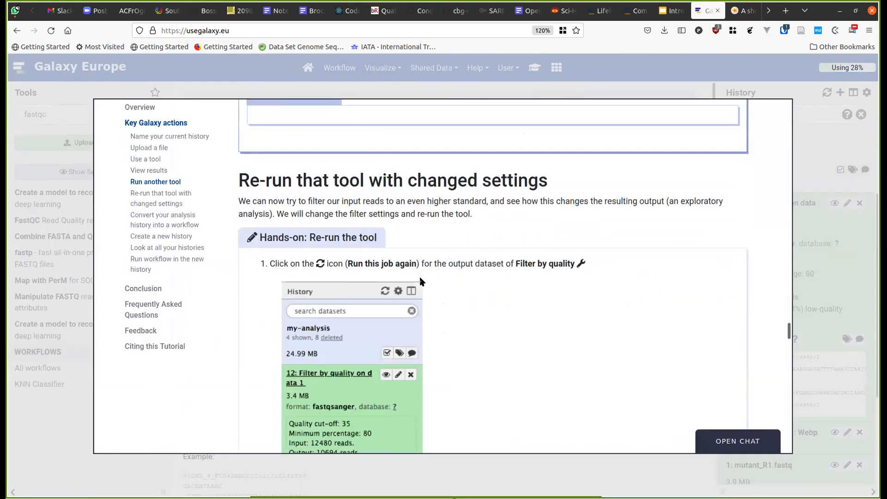
scroll(421, 281, down, 8)
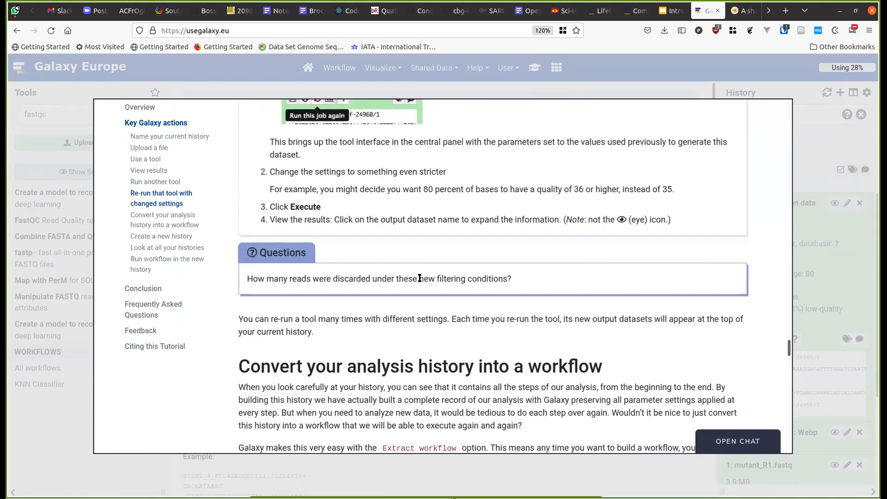
click(162, 473)
- Change the quality cut-off value to 36 and execute the filter again
click(186, 193)
double_click(186, 193)
text(36)
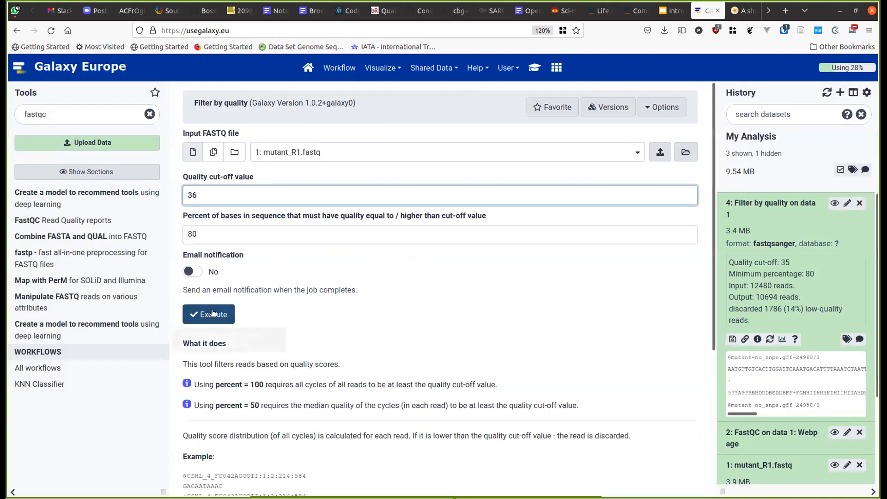
click(528, 72)
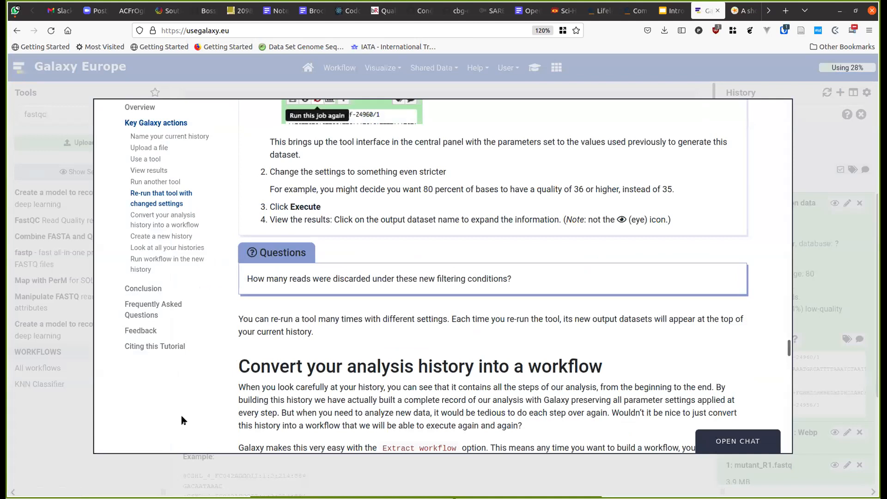
click(157, 459)
click(215, 316)
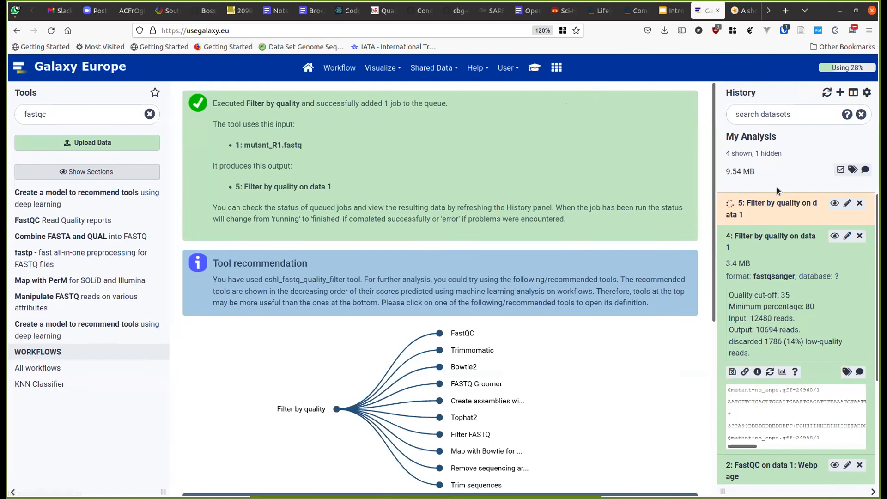
- Expand dataset 5 and highlight its output read count of 963
click(777, 241)
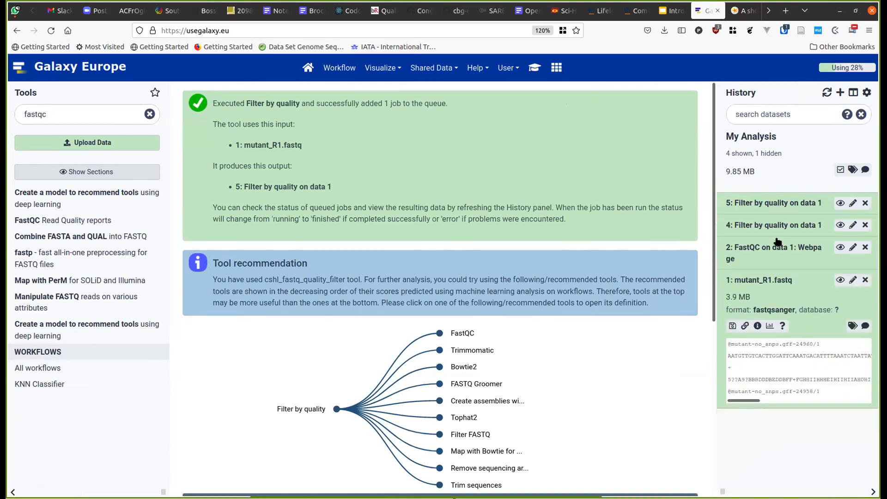
click(765, 203)
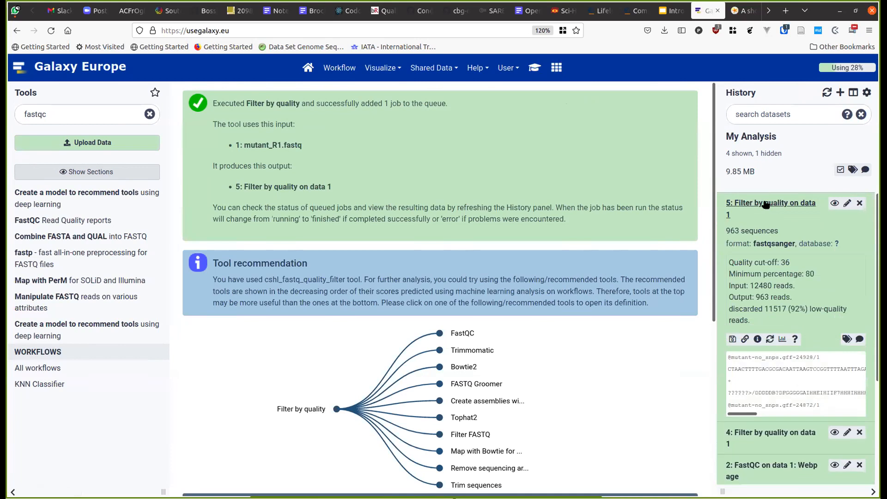
double_click(762, 296)
- Scroll the tutorial to the 'Convert your analysis history into a workflow' section
click(537, 72)
scroll(537, 333, down, 4)
scroll(536, 333, down, 3)
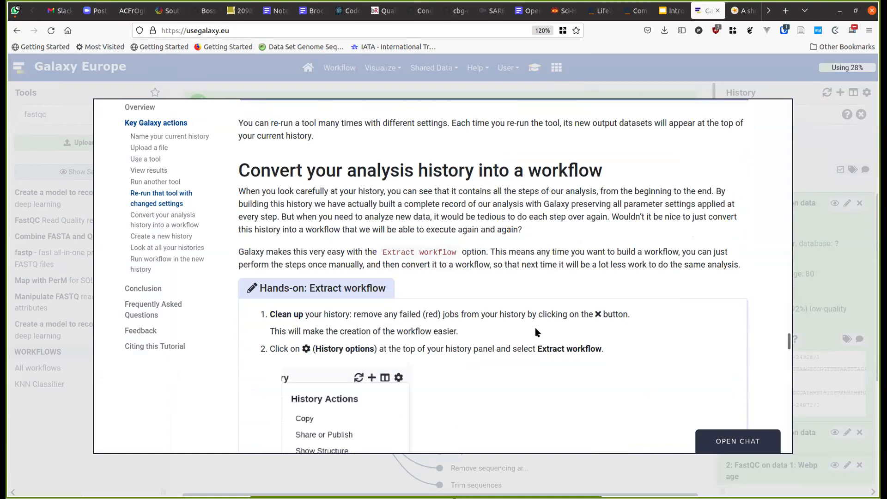
scroll(534, 328, down, 5)
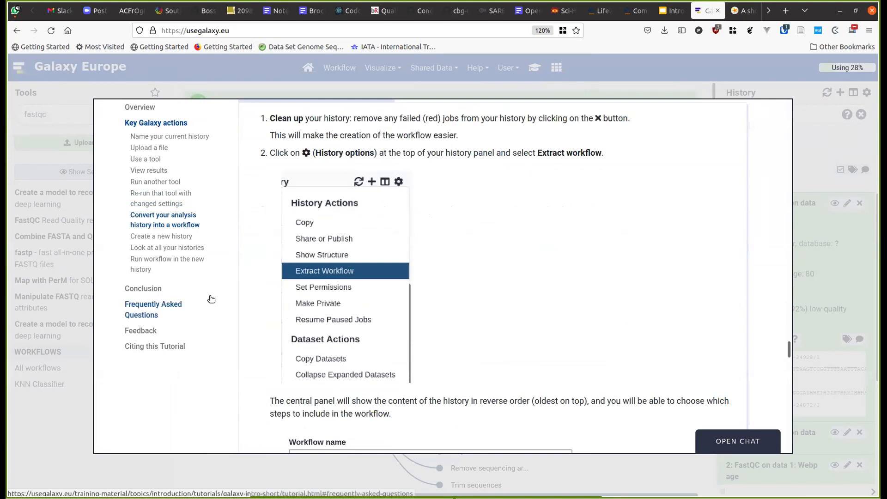
- Extract 'My First Analysis Workflow' from the My Analysis history, excluding the second Filter by quality step
click(850, 270)
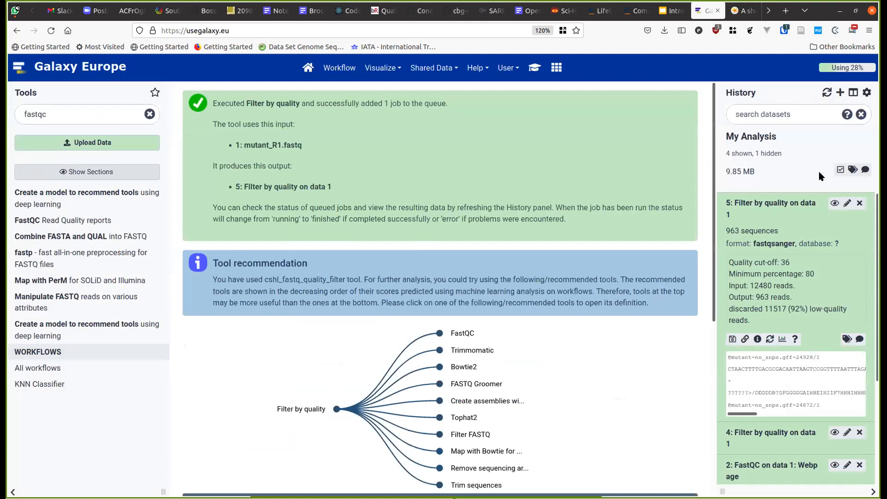
click(867, 93)
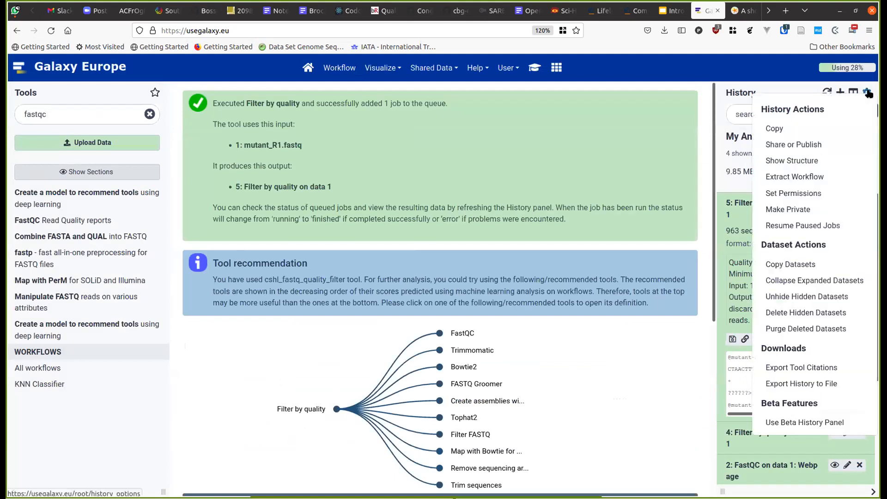
click(824, 180)
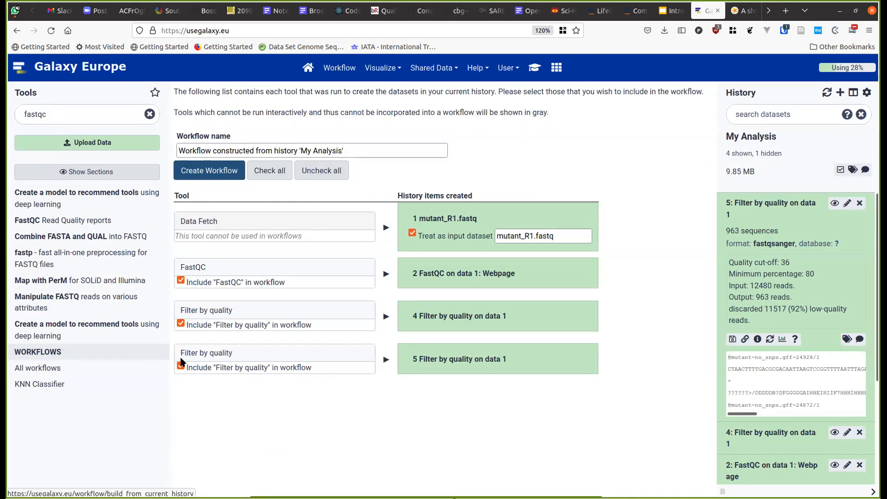
click(180, 367)
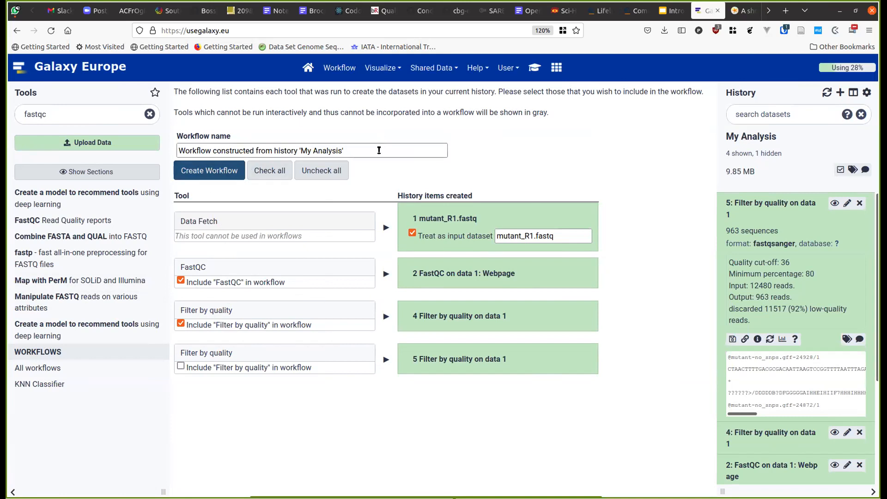
drag(379, 150, 267, 136)
text(My First )
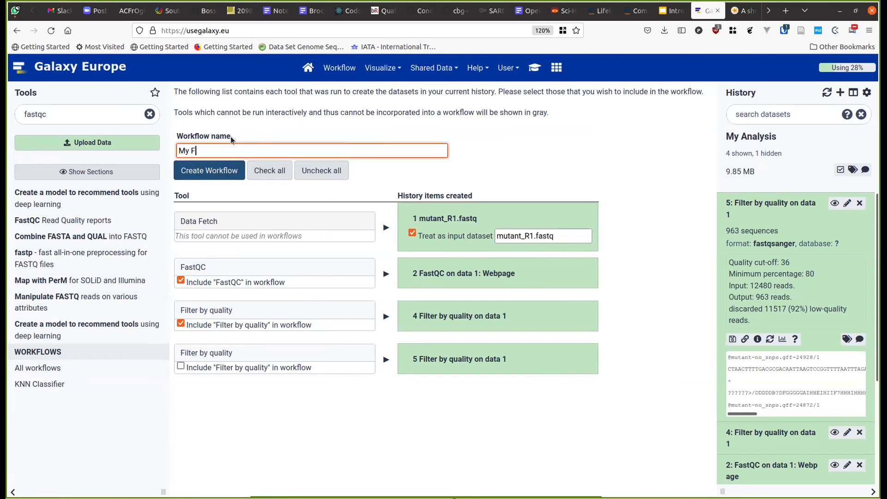
text(Analysis Workflow)
click(202, 178)
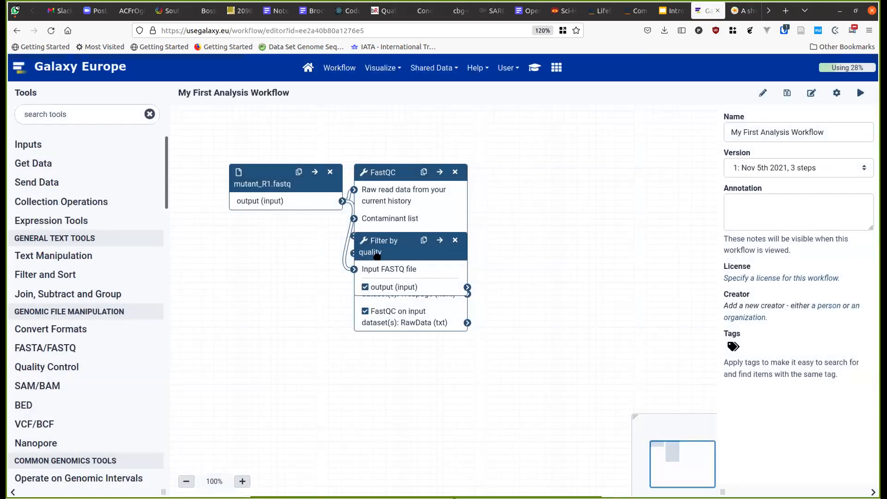
- Separate Filter by quality from FastQC and auto-arrange the workflow steps
drag(376, 257, 518, 316)
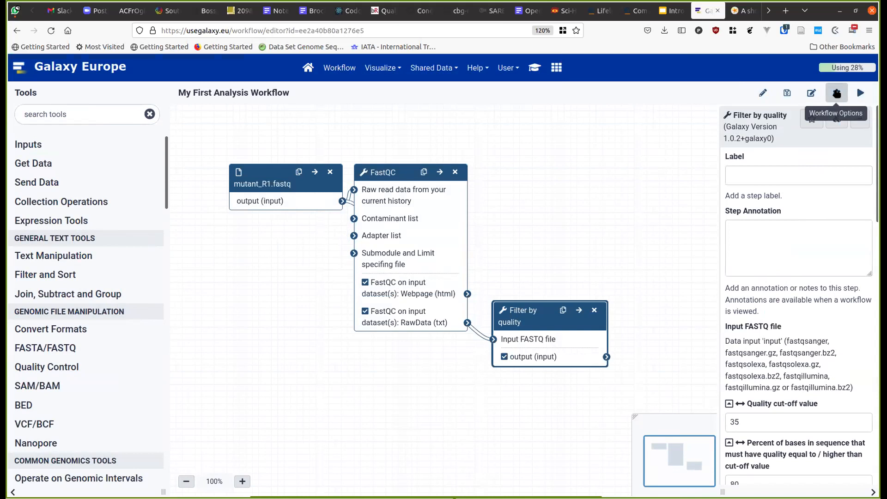
click(836, 94)
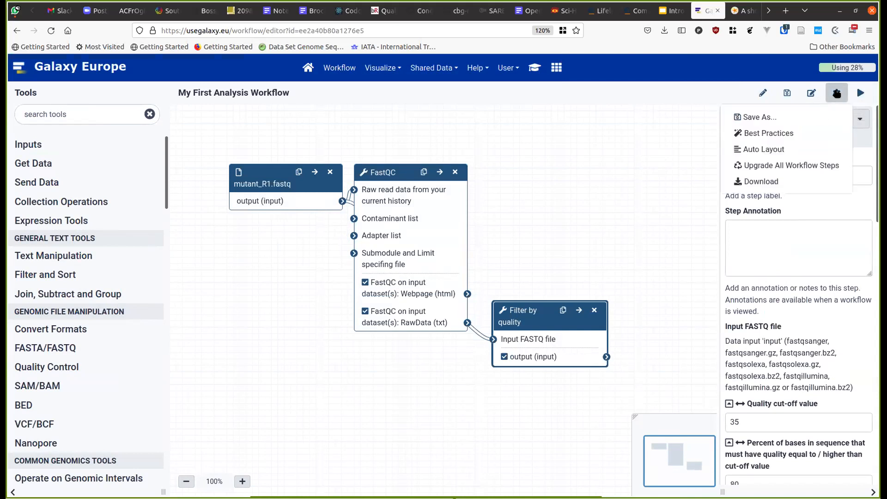
click(763, 149)
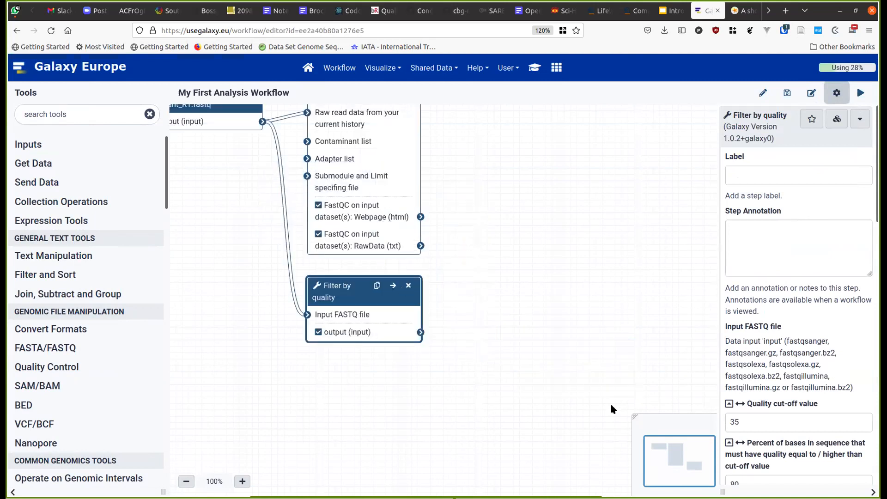
drag(670, 458, 663, 444)
- Relabel the mutant_R1.fastq input step as 'Input Reads'
click(254, 170)
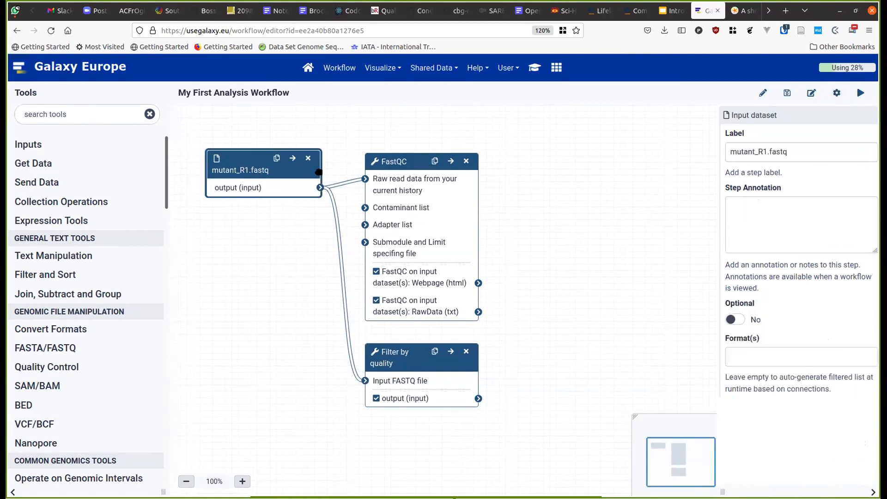
triple_click(805, 154)
click(805, 154)
text(Input)
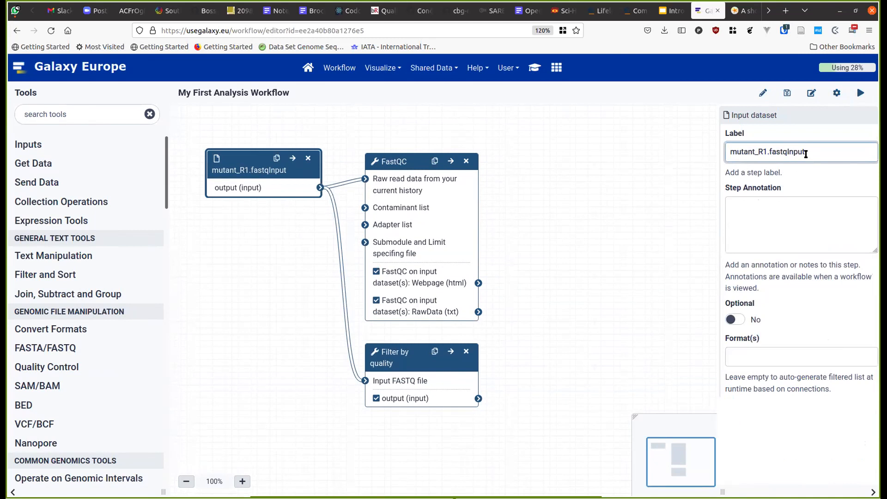
triple_click(806, 154)
text(I)
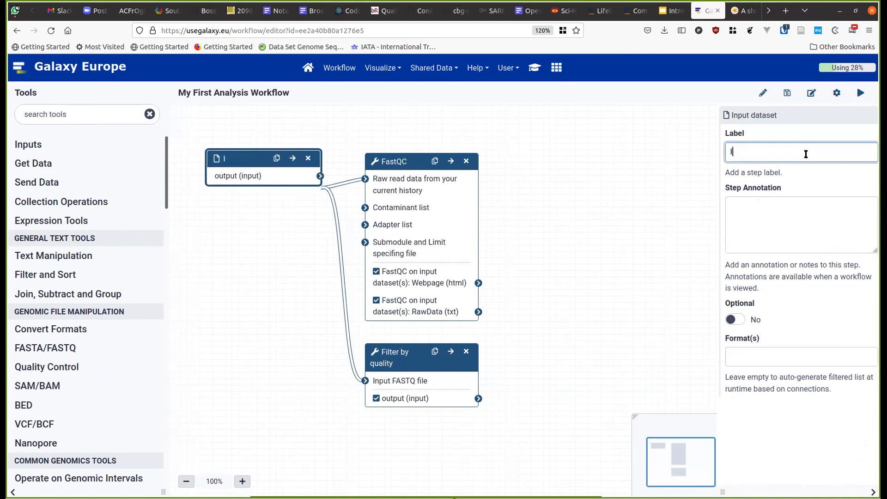
text(nput Reads)
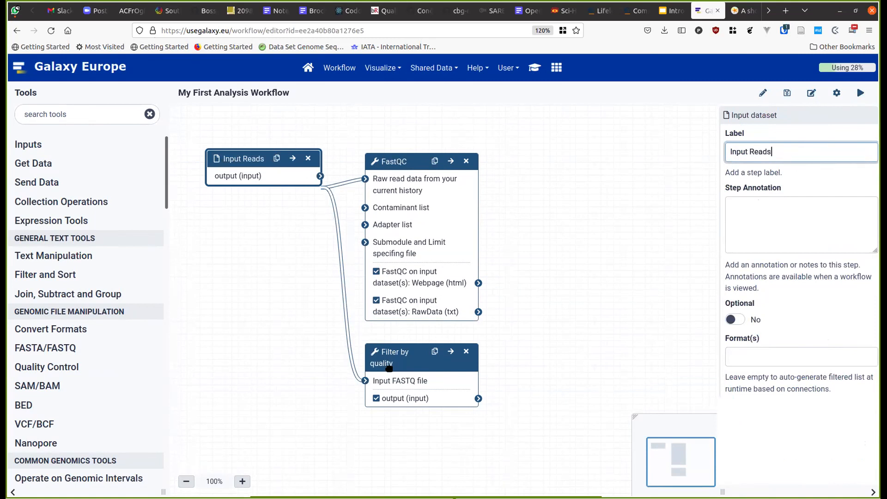
- Inspect the Filter by quality step's settings
click(389, 368)
scroll(803, 397, down, 3)
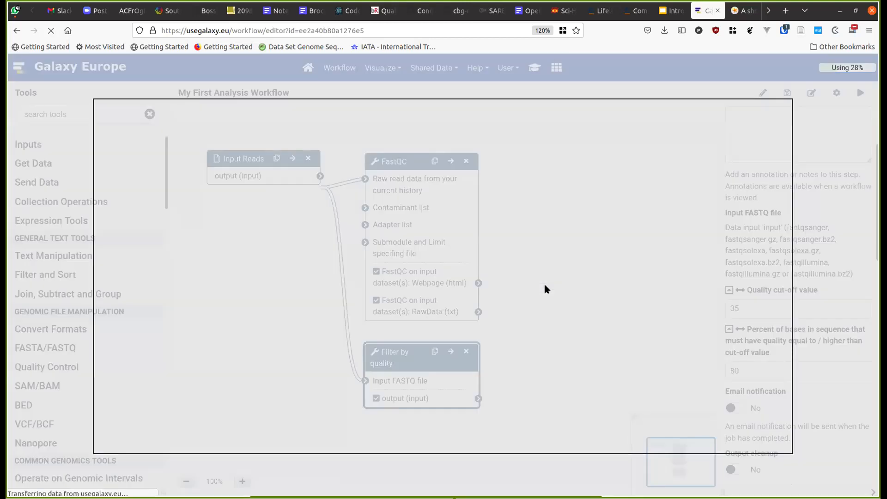
scroll(545, 285, down, 20)
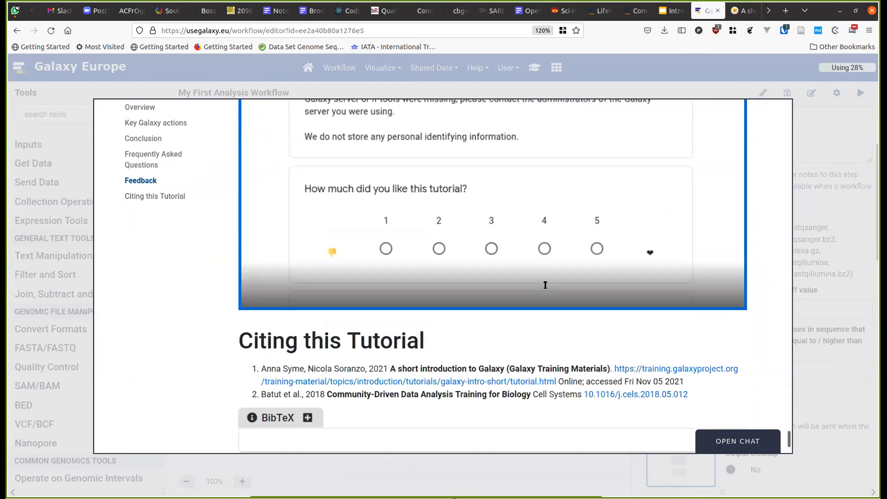
- Review the tutorial's 'Convert your analysis history into a workflow' section, then close the tutorial
scroll(545, 286, up, 15)
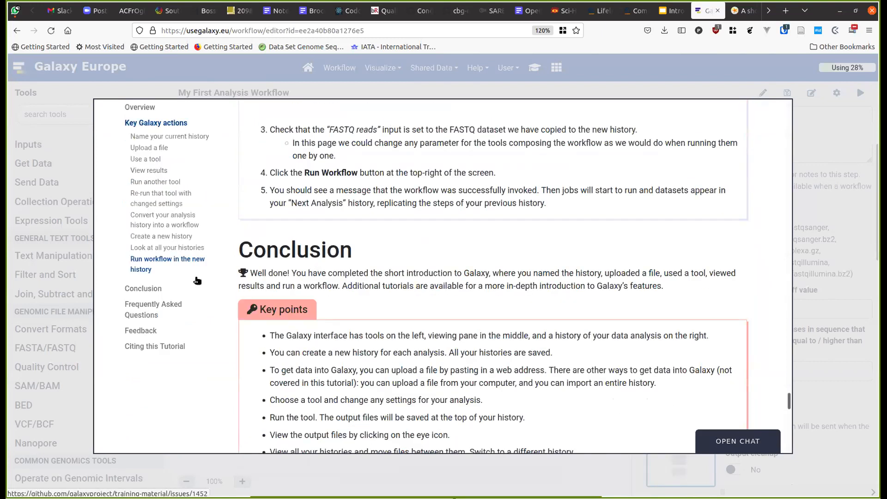
scroll(176, 231, up, 3)
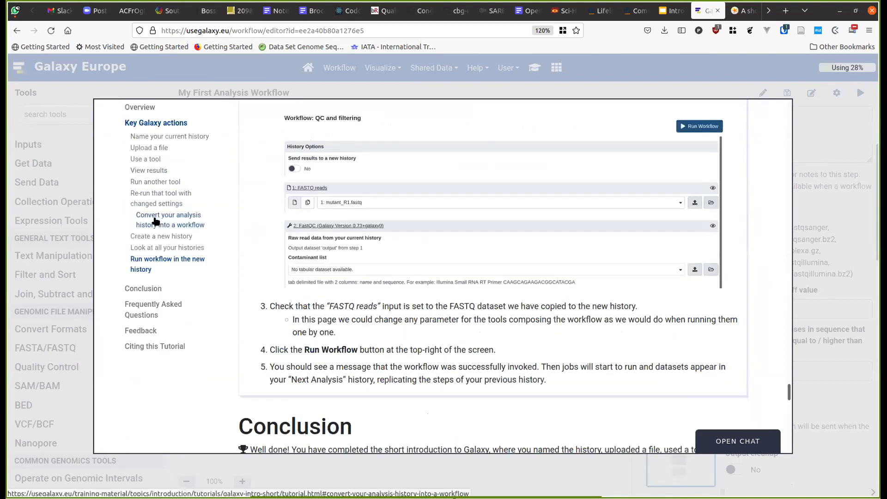
click(156, 222)
scroll(454, 311, down, 15)
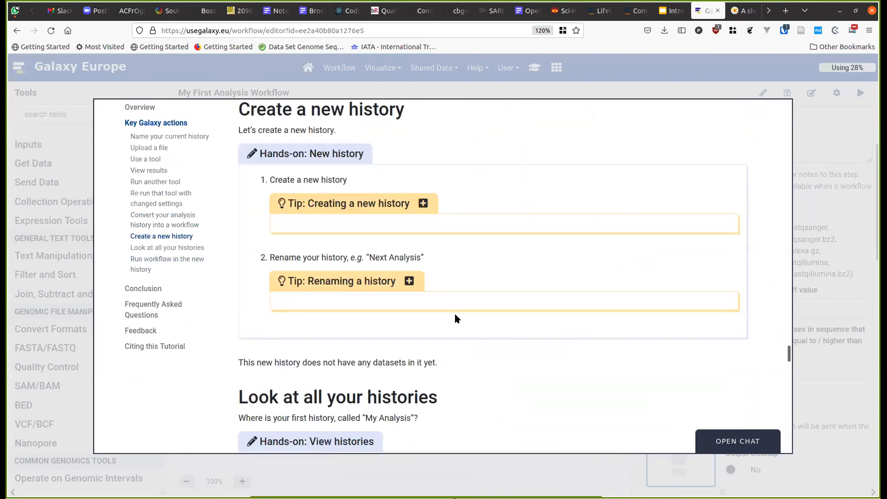
scroll(454, 315, up, 5)
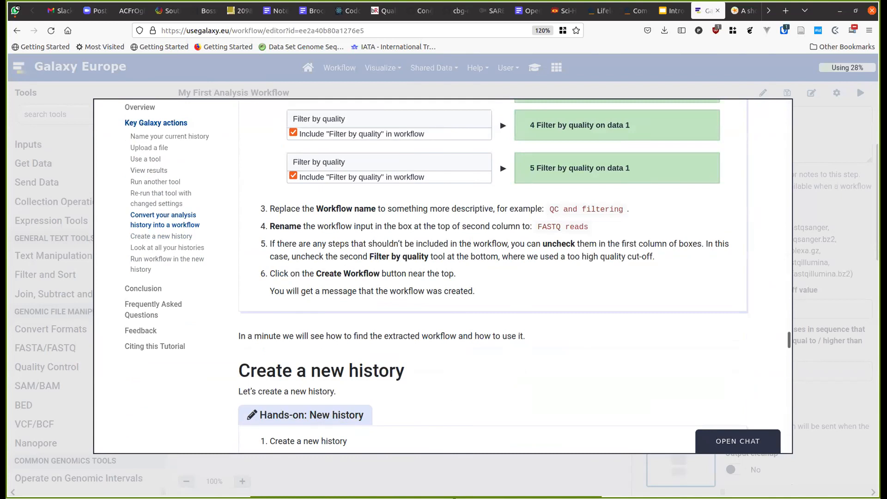
click(156, 485)
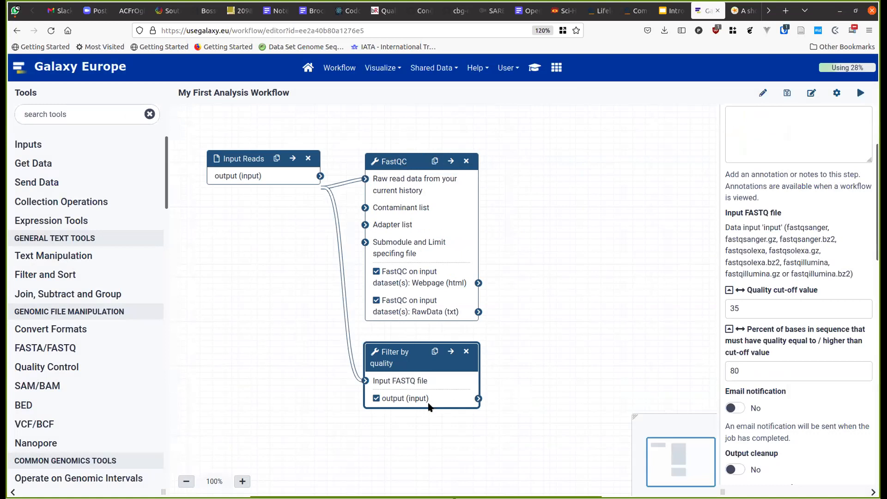
- Add a duplicate FastQC step fed by Filter by quality's output and save the workflow
click(396, 163)
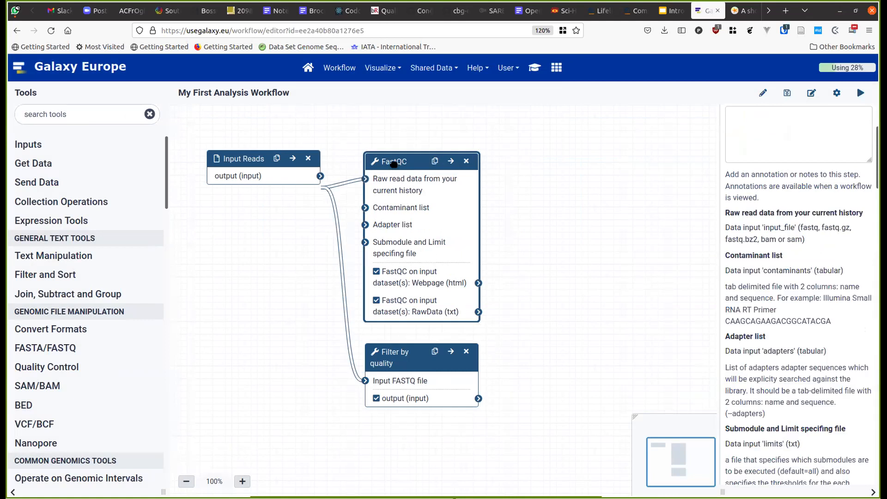
right_click(394, 168)
key(Escape)
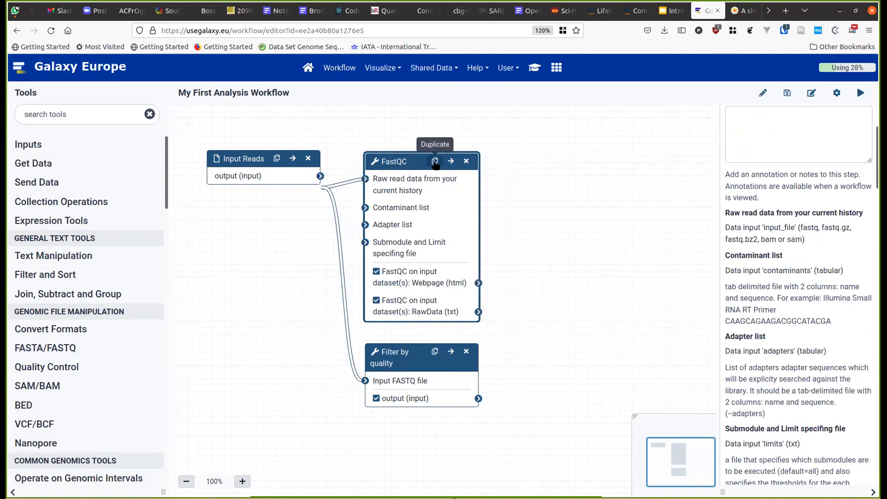
click(435, 161)
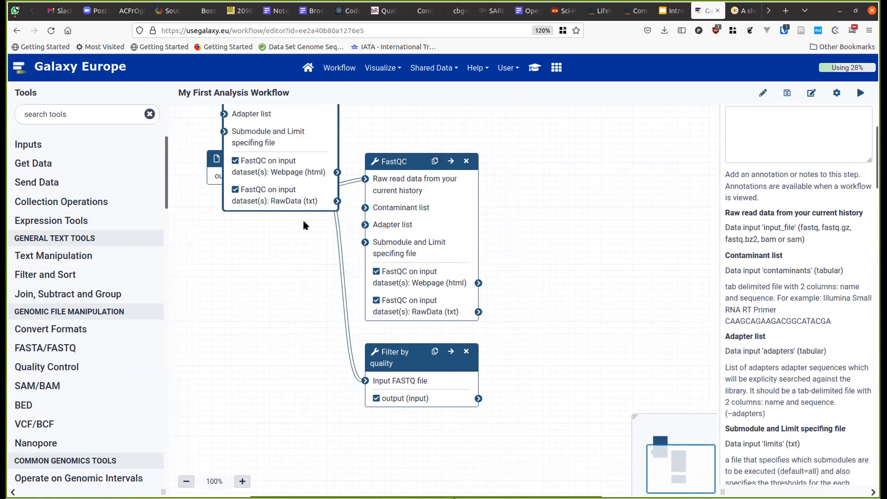
drag(299, 210, 641, 413)
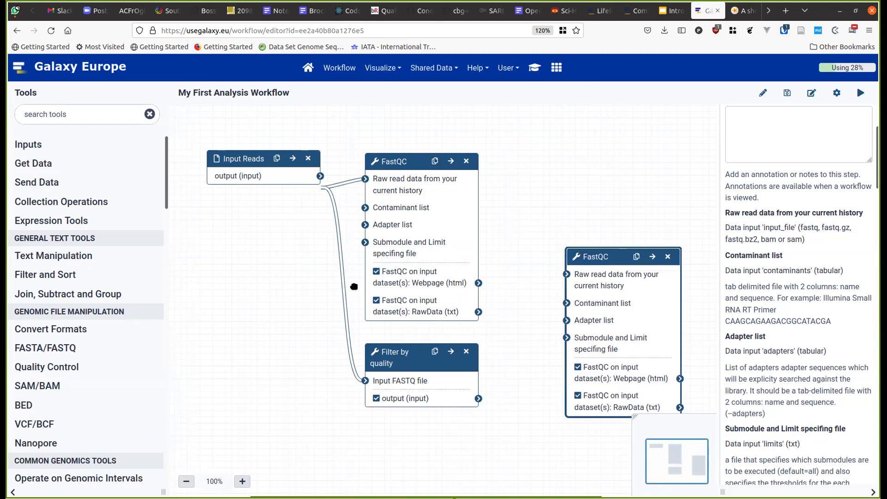
drag(479, 398, 567, 275)
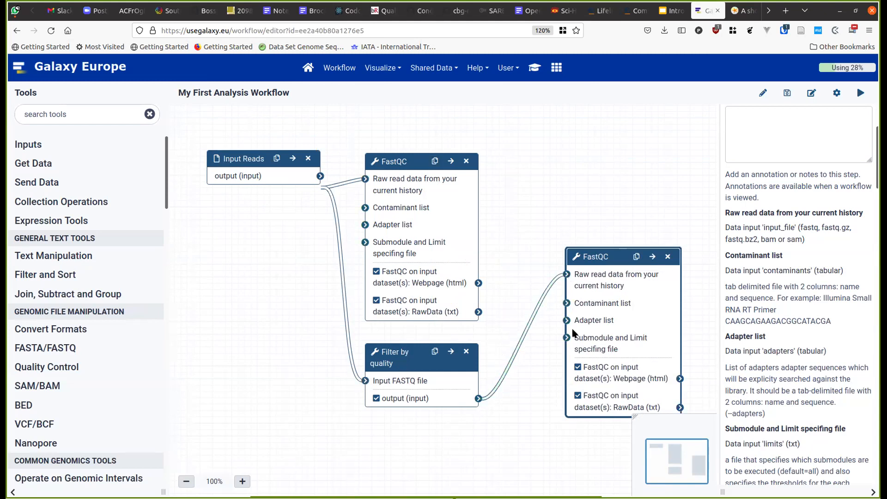
drag(613, 255, 605, 212)
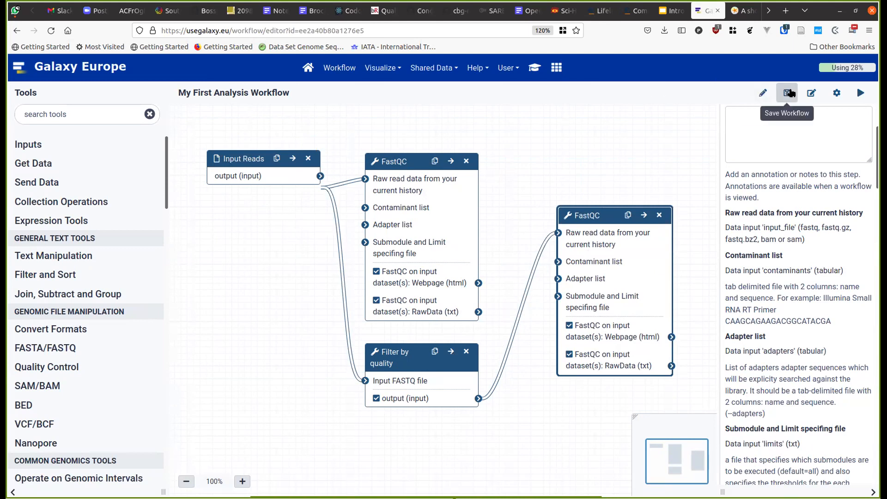
click(791, 94)
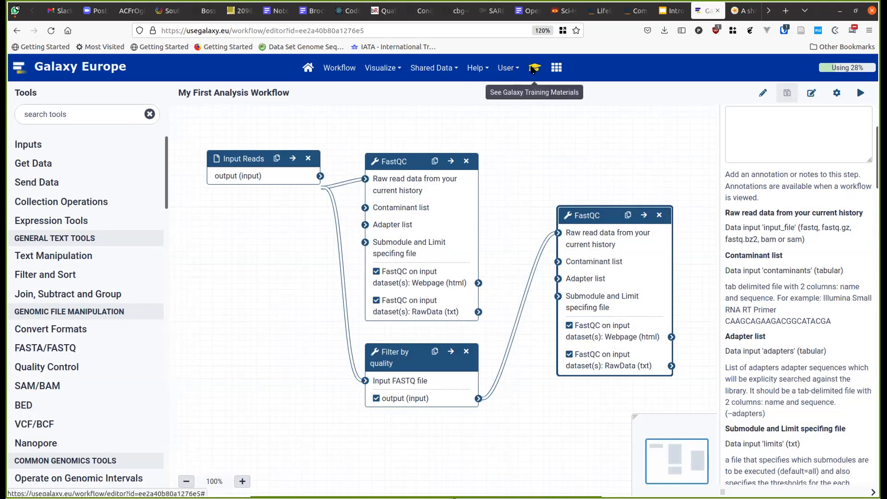
- Check the training tutorial's Run workflow section, then return to the Galaxy home page
click(534, 68)
scroll(464, 270, down, 10)
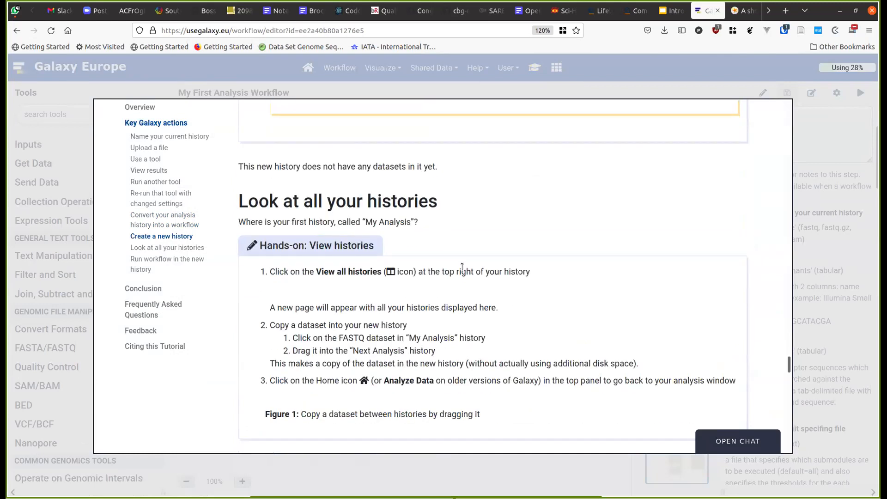
scroll(463, 270, down, 6)
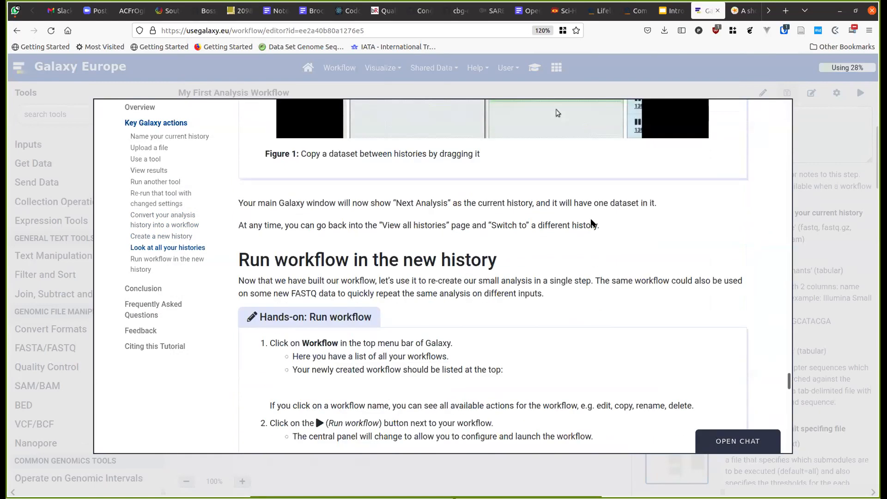
click(838, 150)
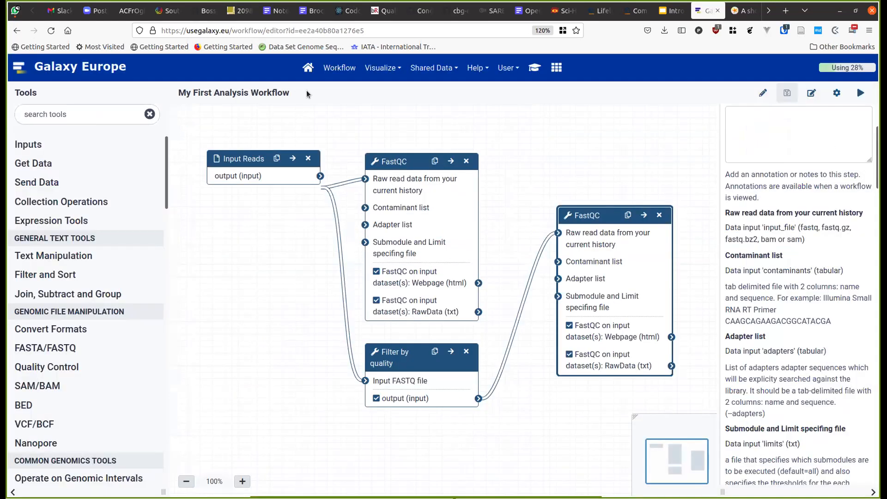
click(308, 68)
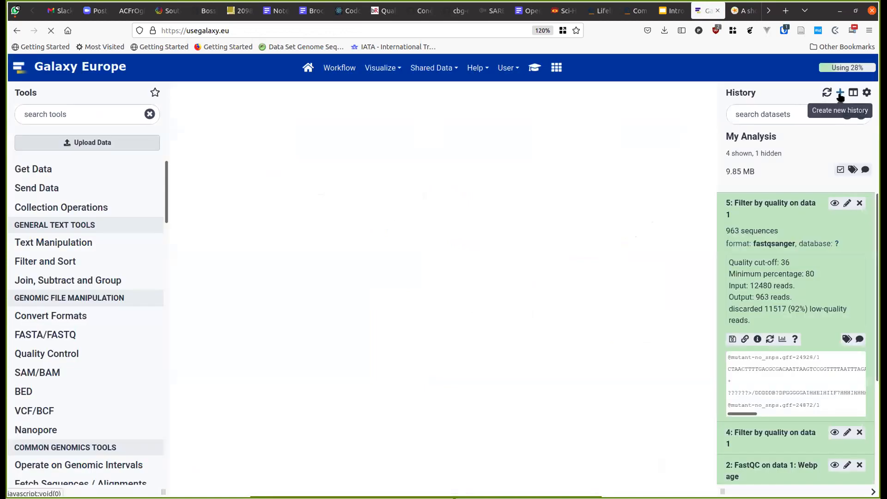
- Start a new history, copy mutant_R1.fastq into it, and name it 'My Second Analysis'
click(840, 94)
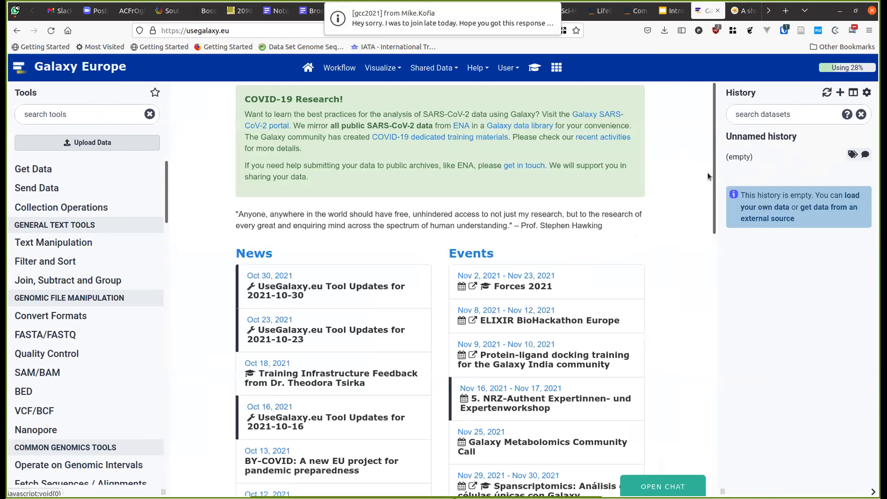
click(853, 92)
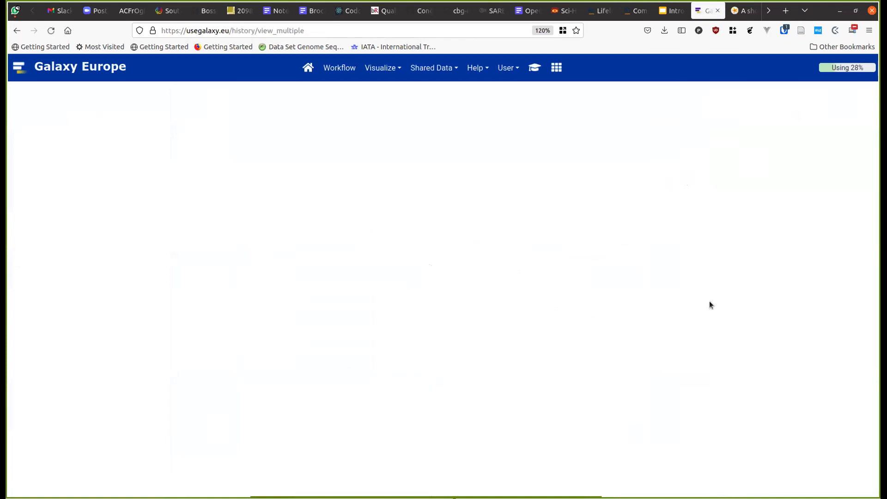
scroll(265, 245, down, 6)
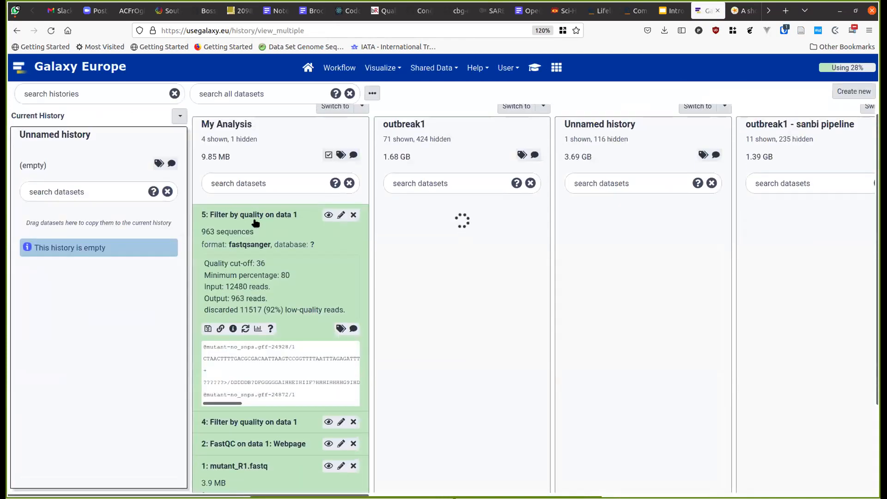
scroll(266, 258, up, 2)
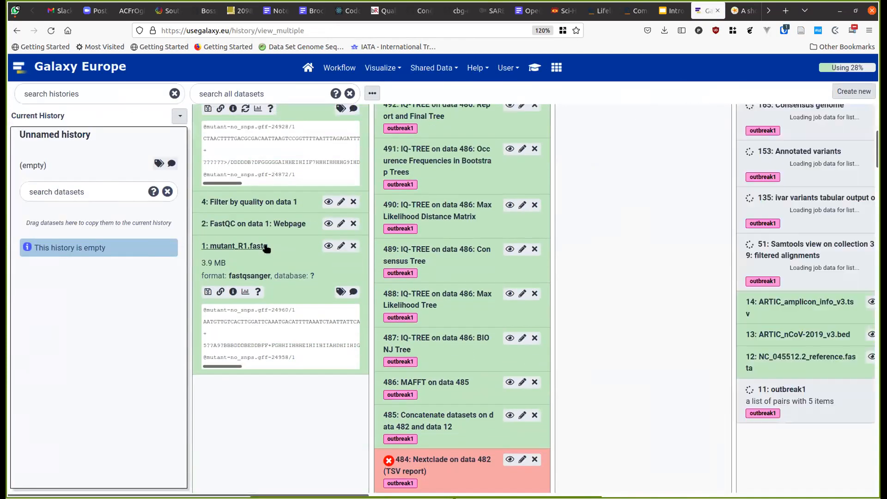
drag(252, 247, 99, 245)
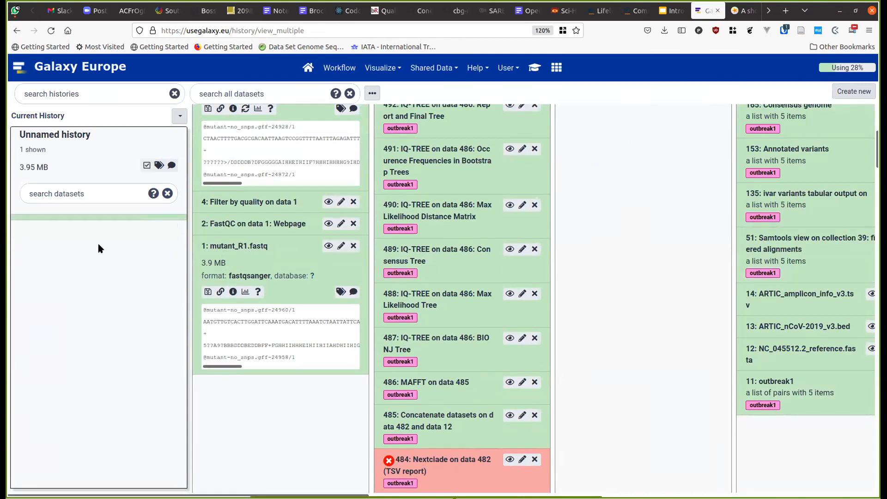
click(85, 133)
text(My Second Analy)
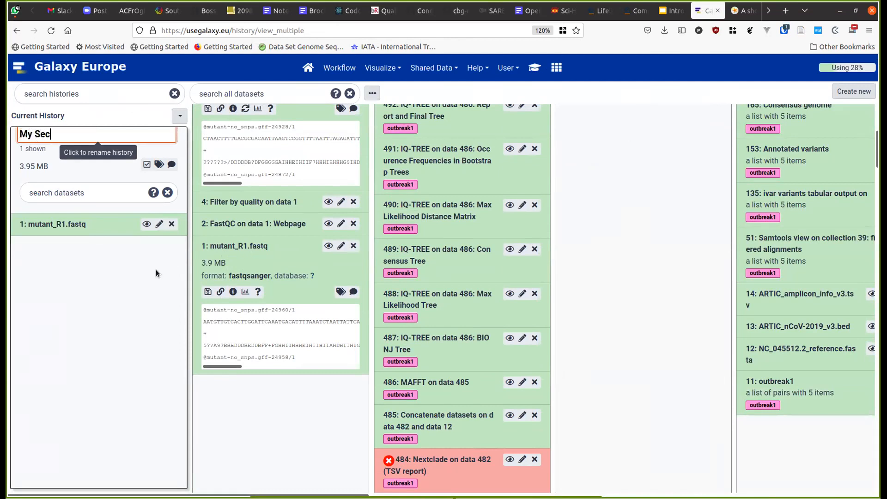
text(sis)
key(Return)
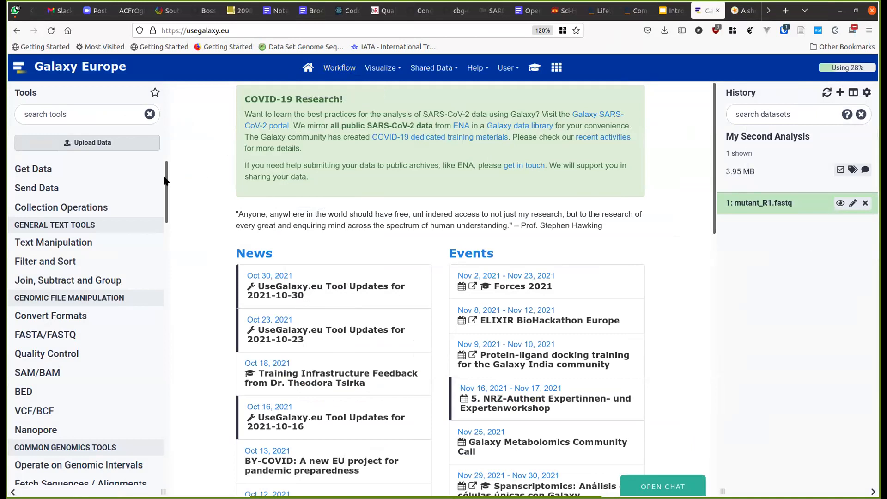
- Open the run form for My First Analysis Workflow from the saved workflows list
scroll(150, 280, down, 15)
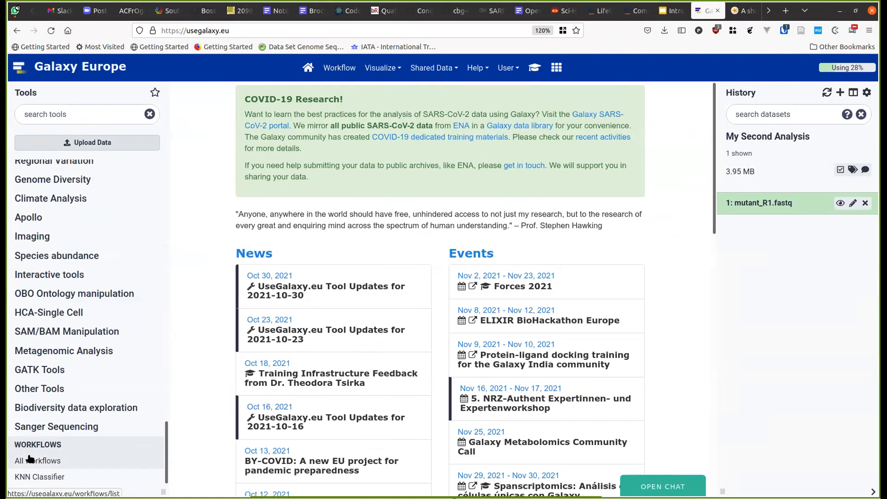
click(340, 69)
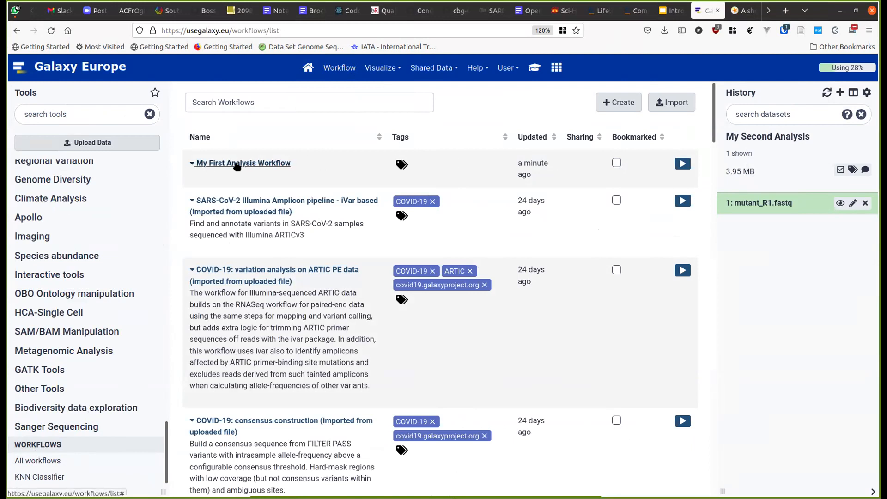
click(680, 165)
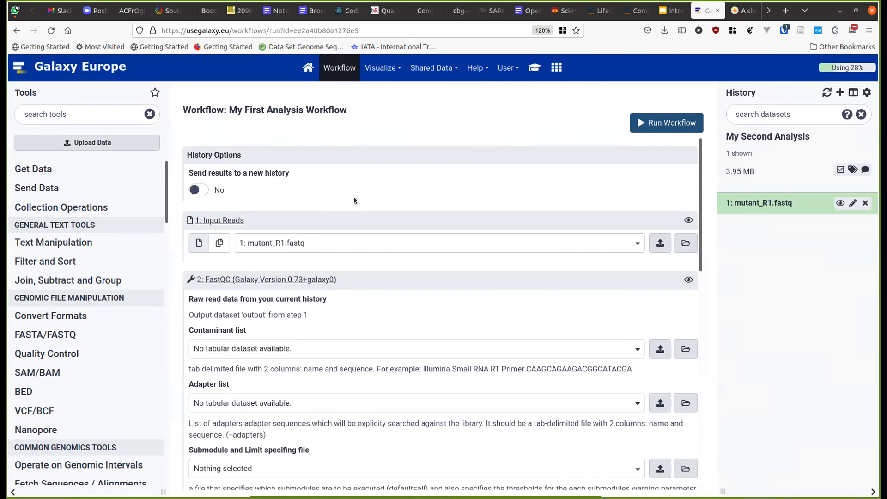
- Review the run form's step settings, leaving Filter by quality's cut-off fixed
scroll(354, 196, down, 3)
scroll(353, 199, up, 1)
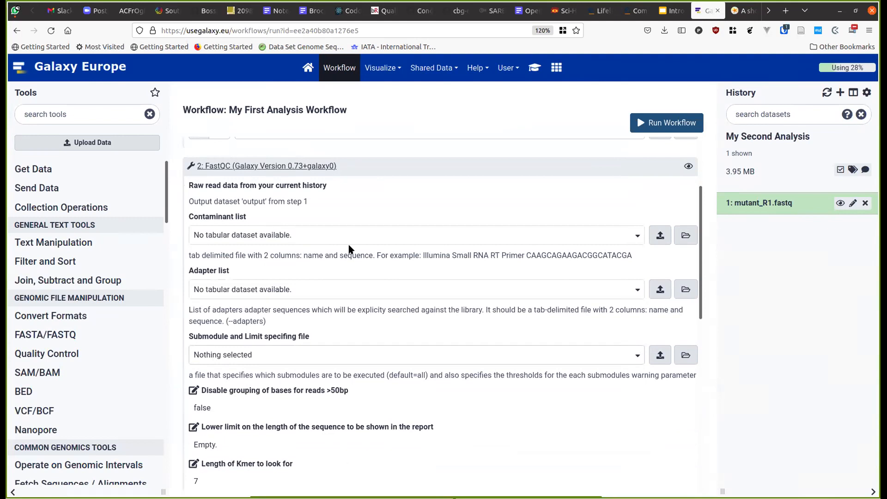
scroll(348, 244, down, 6)
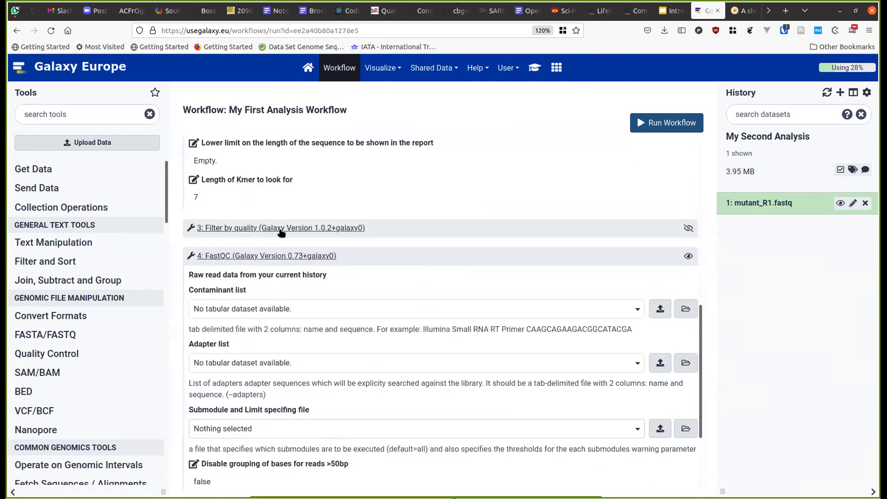
click(281, 229)
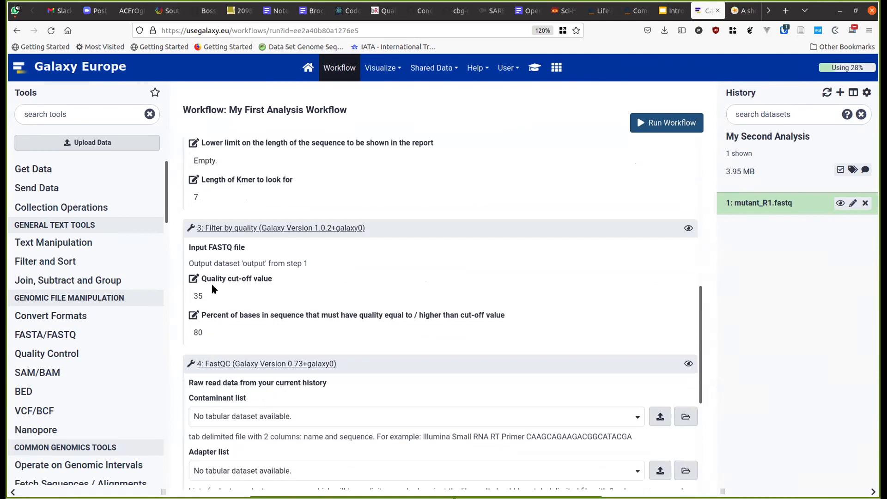
click(194, 279)
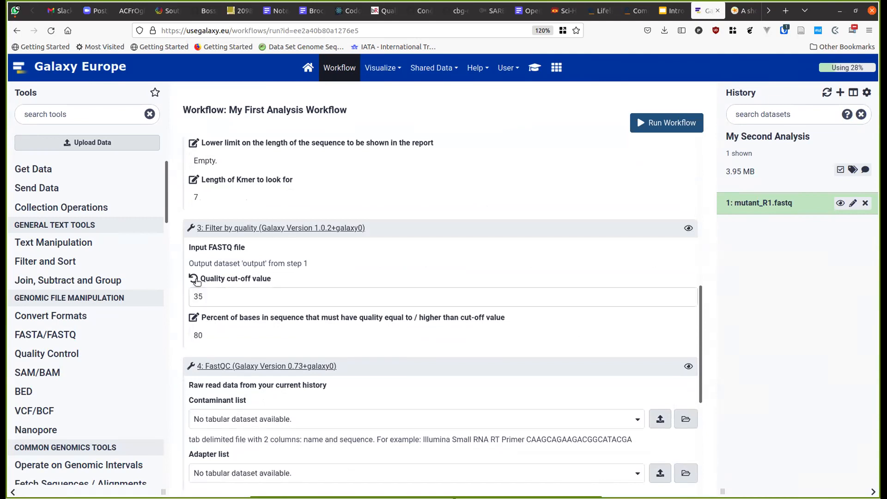
click(194, 279)
scroll(351, 235, up, 8)
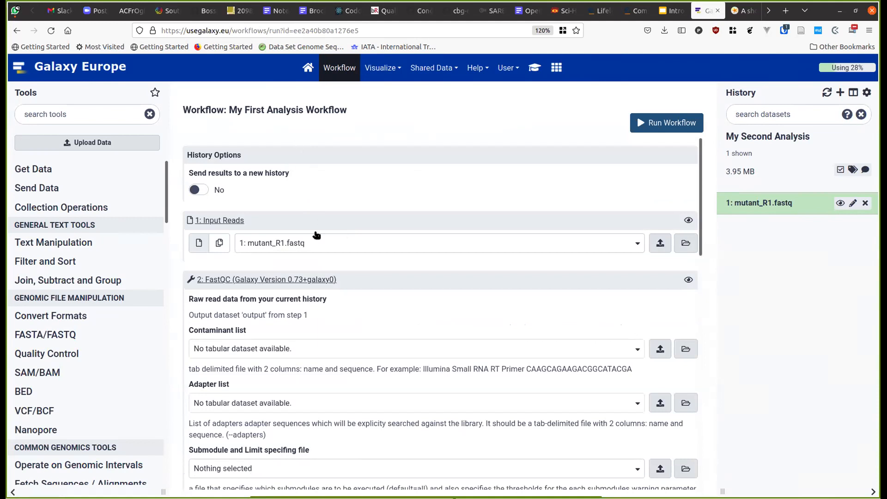
- Launch the workflow on mutant_R1.fastq and expand the FastQC and Filter by quality step statuses
click(656, 125)
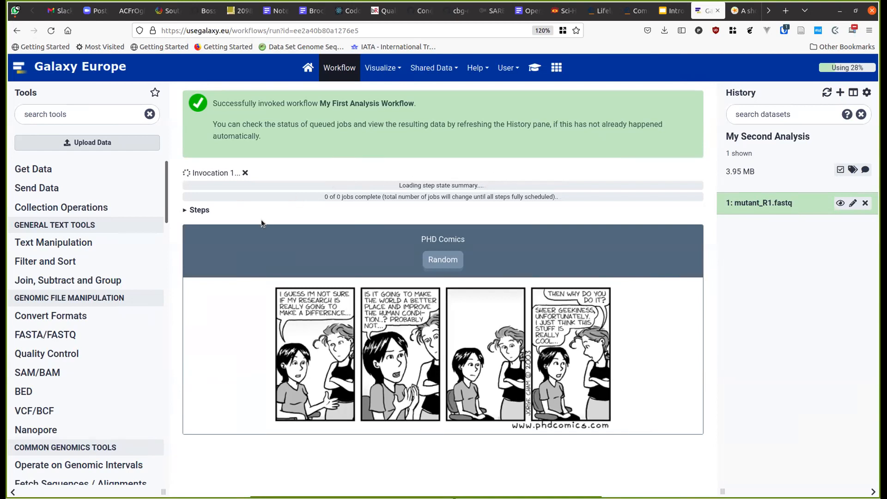
click(201, 210)
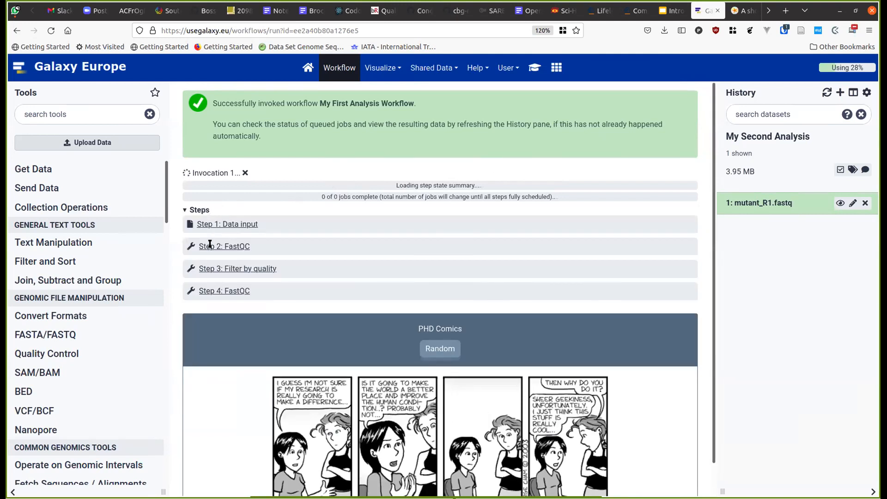
click(272, 246)
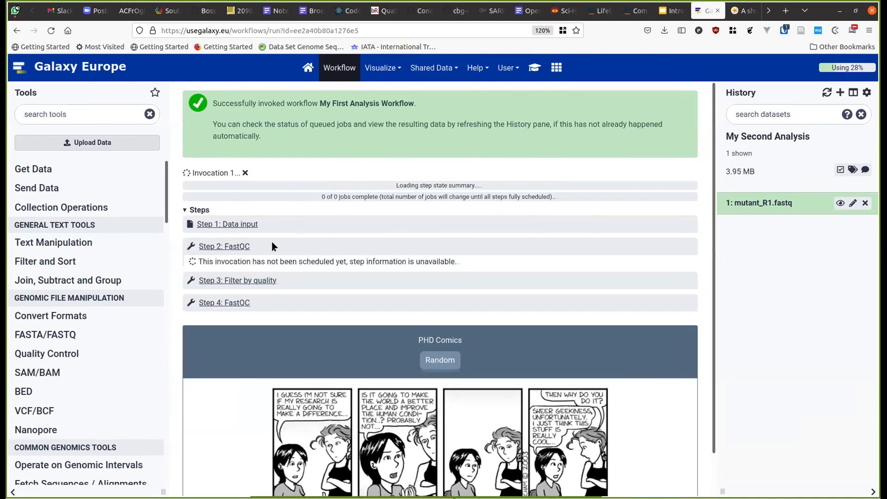
click(288, 277)
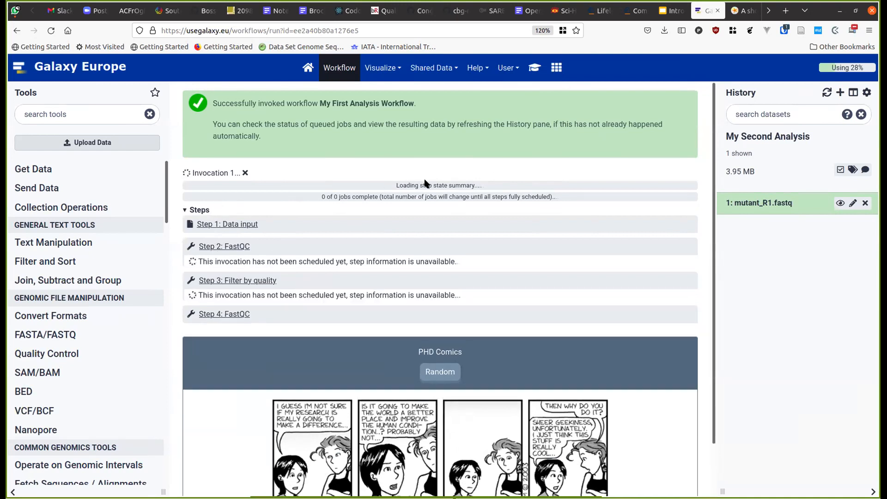
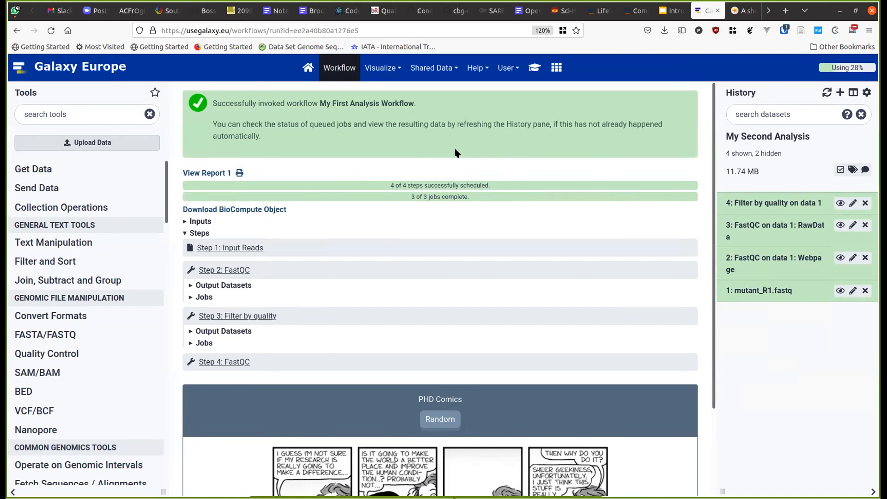
- Expand the My First Analysis Workflow invocation, request its PDF report, and go back home
click(501, 68)
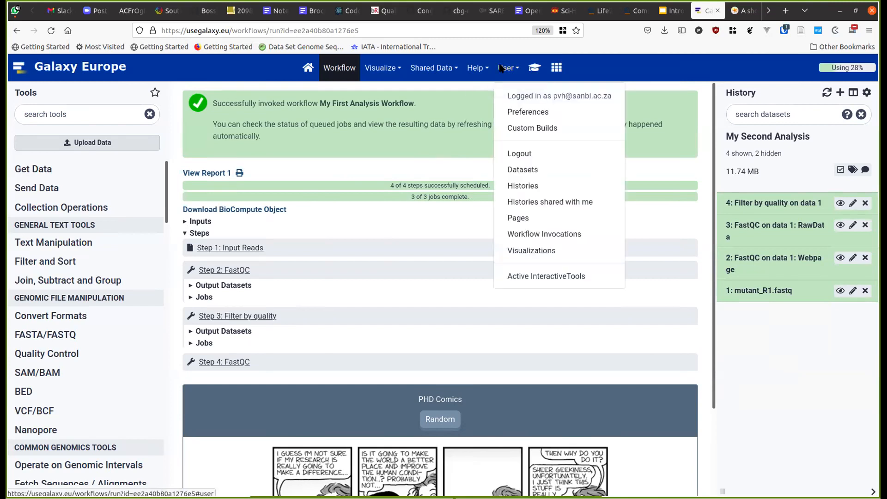
click(549, 235)
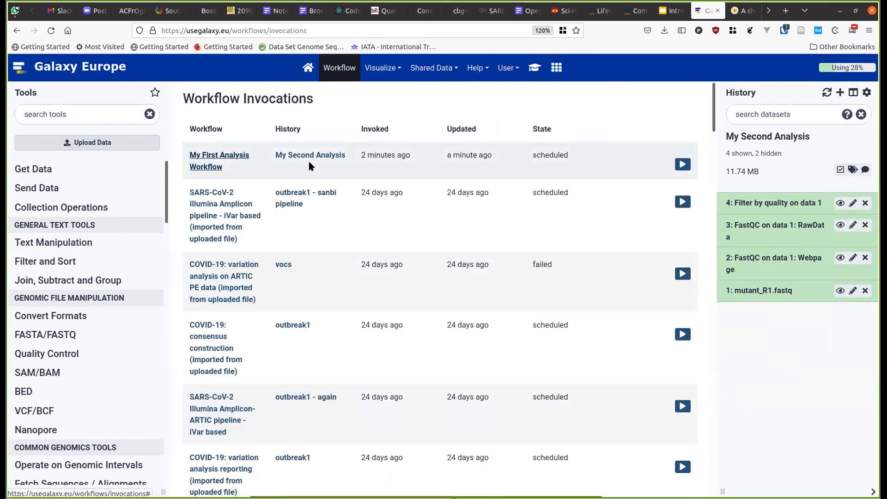
click(213, 160)
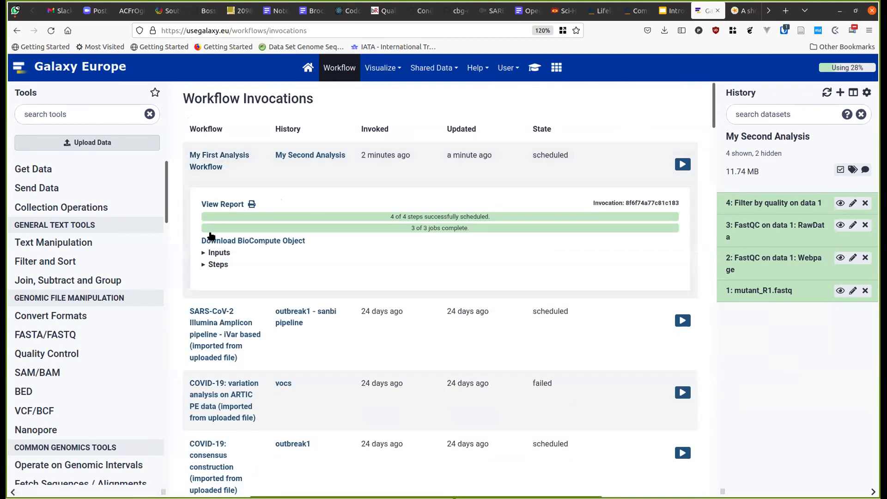
click(251, 206)
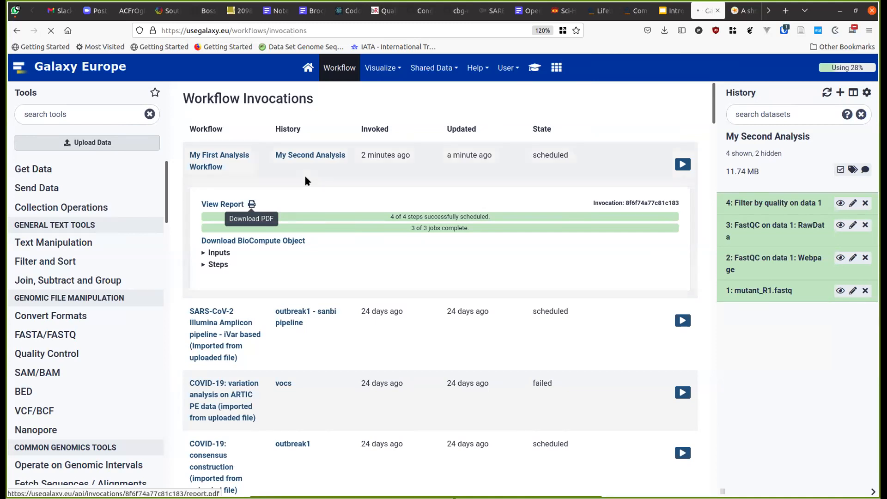
click(308, 68)
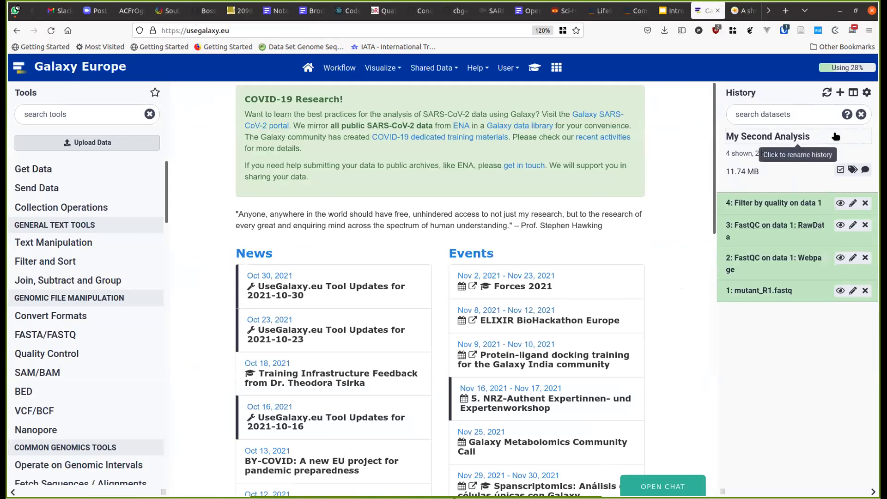
- Refresh the My Second Analysis history and unhide hidden FastQC datasets 6 and 5
click(827, 92)
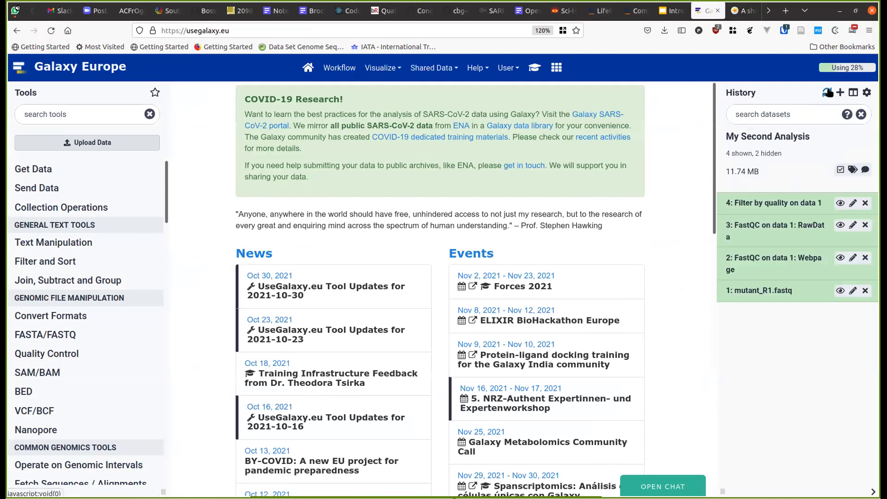
click(769, 154)
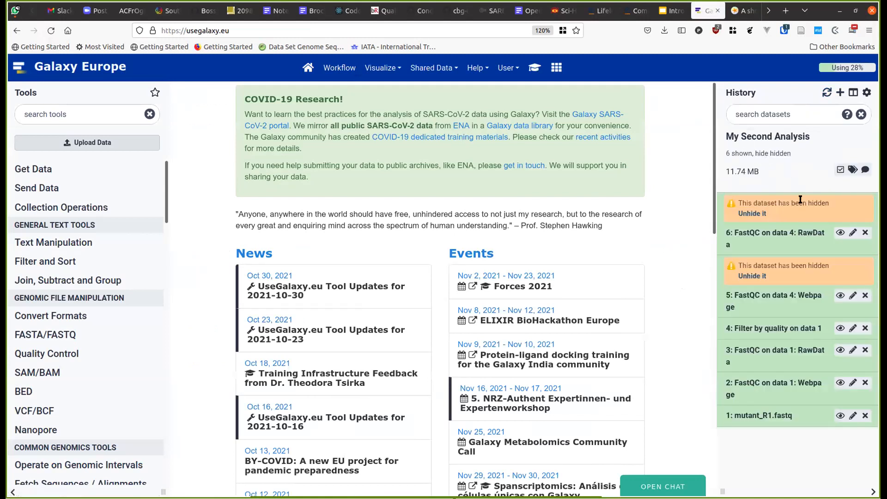
click(752, 214)
click(752, 248)
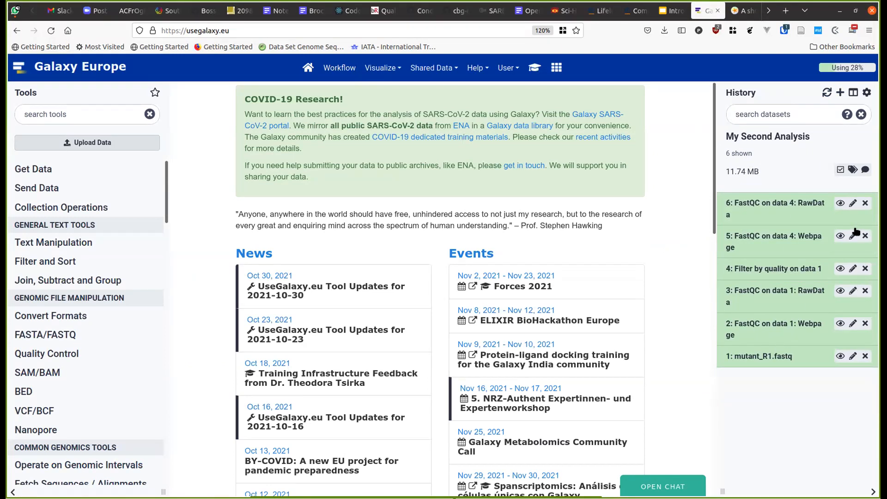
- View the raw-read and filtered-read FastQC reports, putting the raw one in a Scratchbook window
click(839, 323)
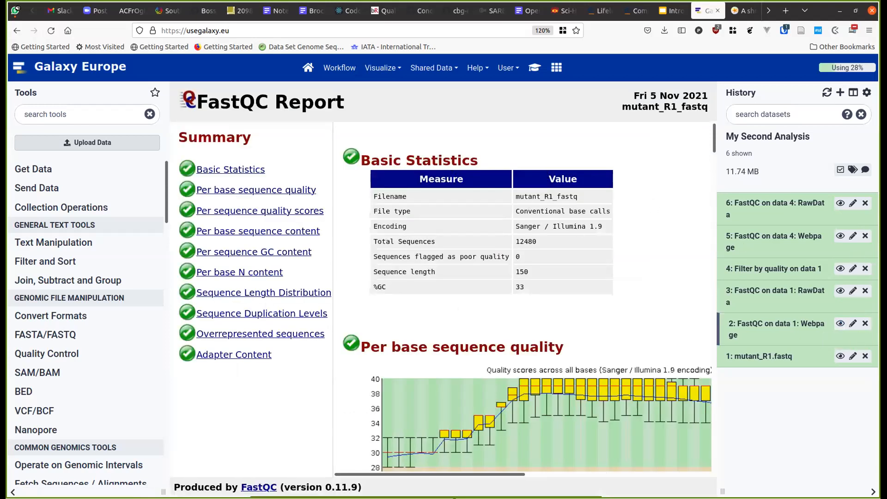
click(838, 236)
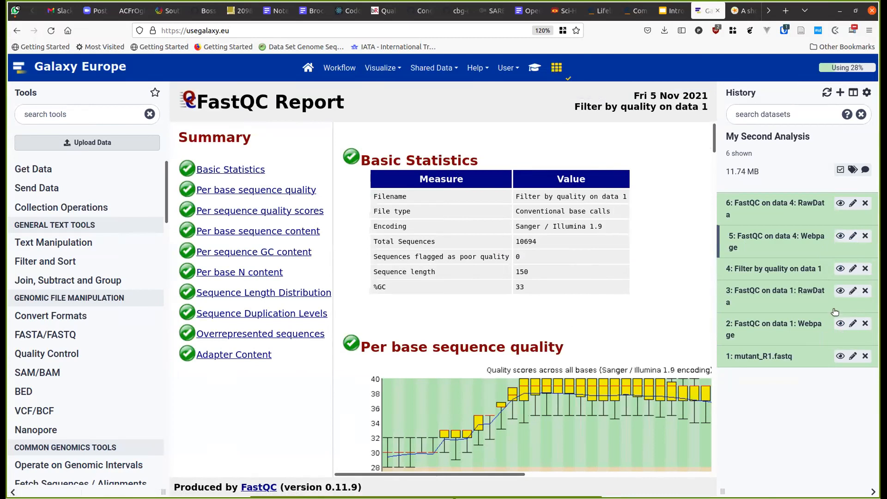
click(839, 323)
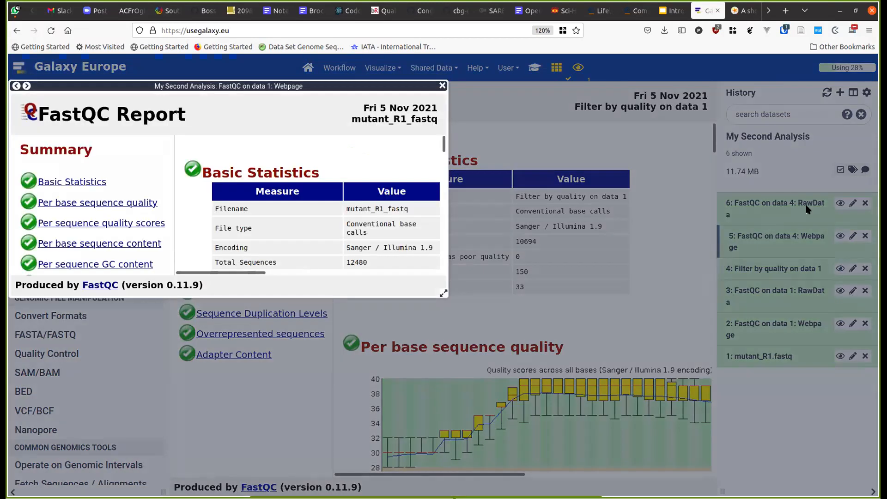
- Stack the filtered-read and raw-read FastQC reports in floating windows for comparison
click(807, 209)
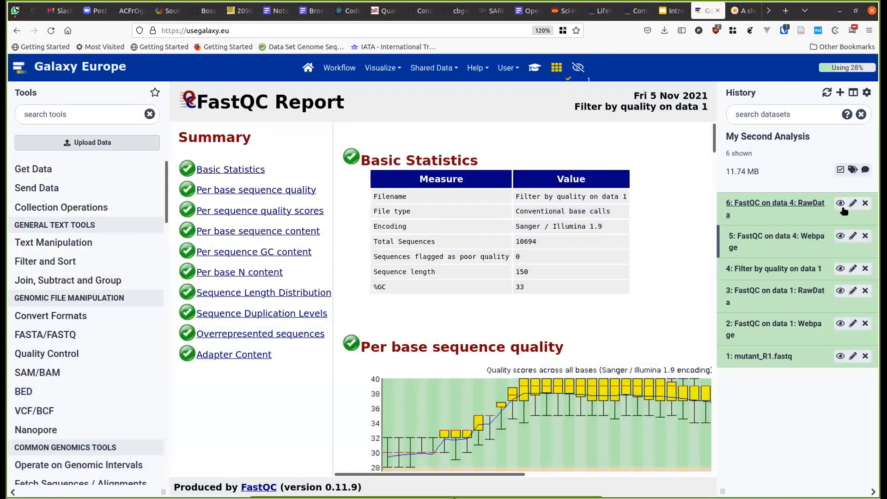
click(839, 236)
drag(340, 307, 776, 83)
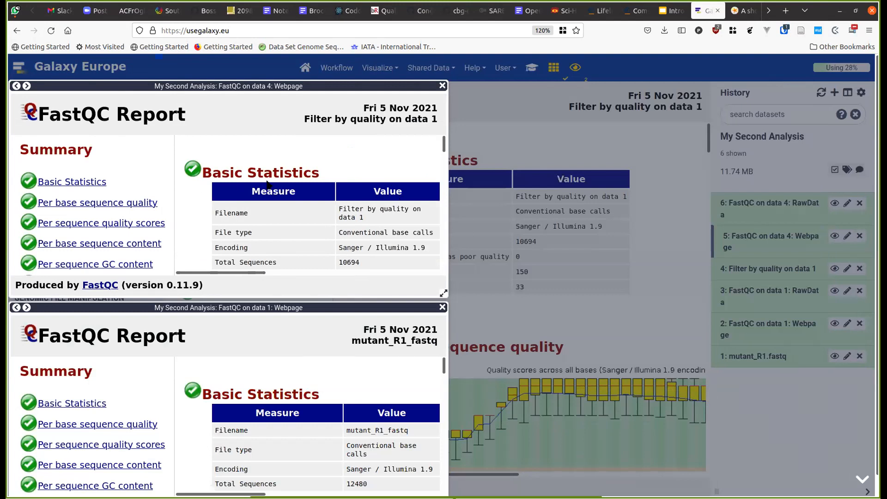
scroll(258, 151, down, 3)
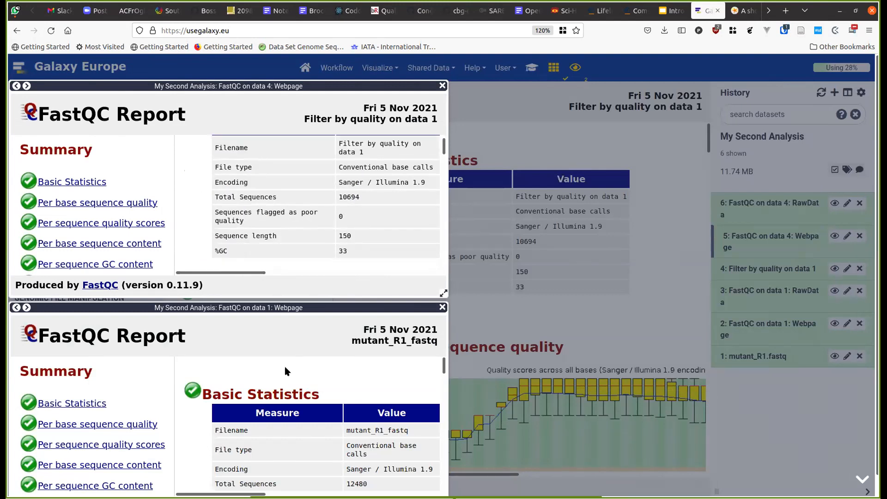
scroll(285, 380, down, 3)
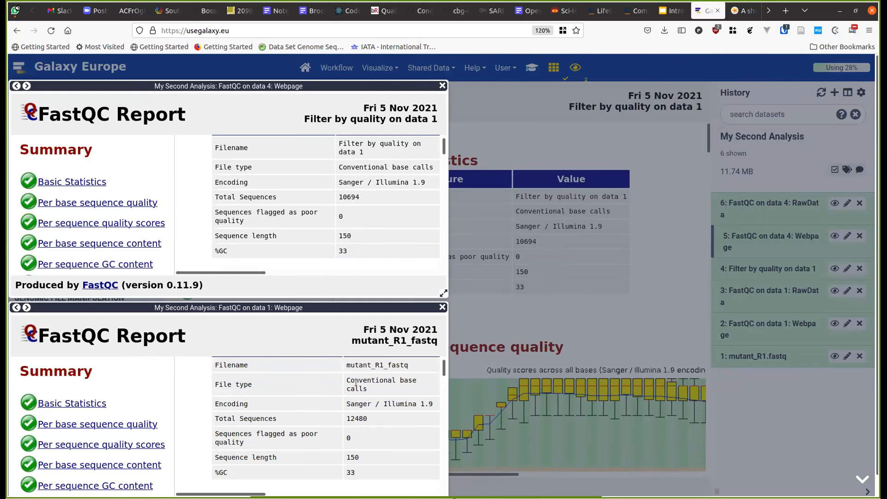
scroll(358, 406, down, 3)
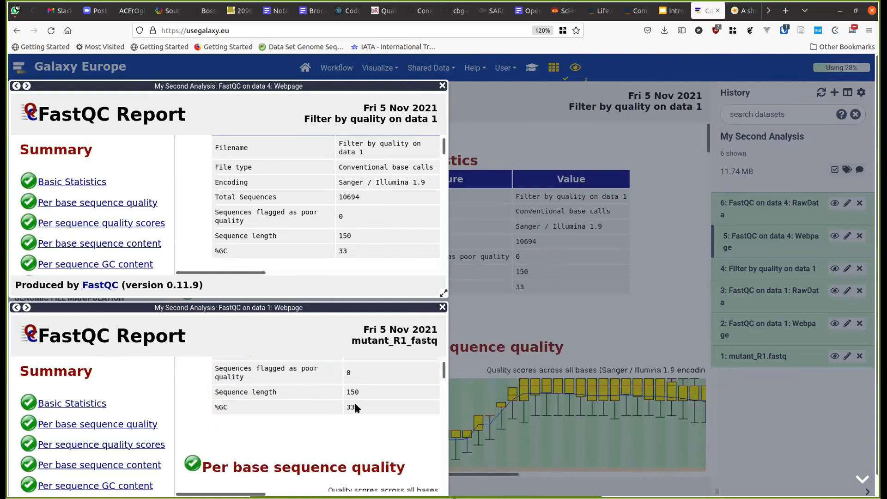
scroll(356, 407, up, 3)
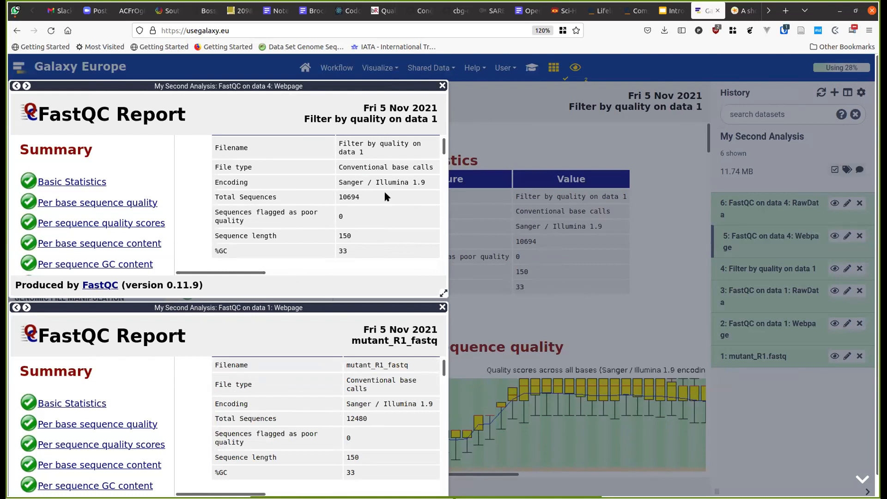
- Scroll through both stacked reports, then close the two floating FastQC windows
scroll(267, 236, down, 3)
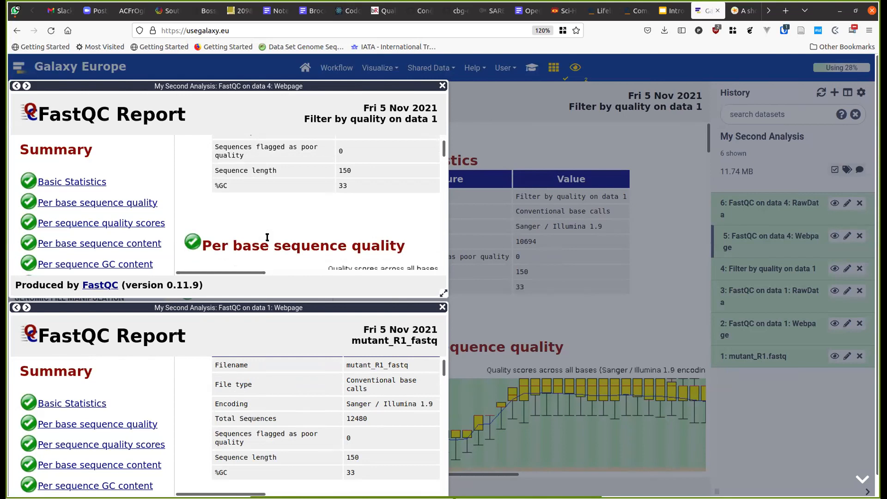
scroll(267, 237, down, 3)
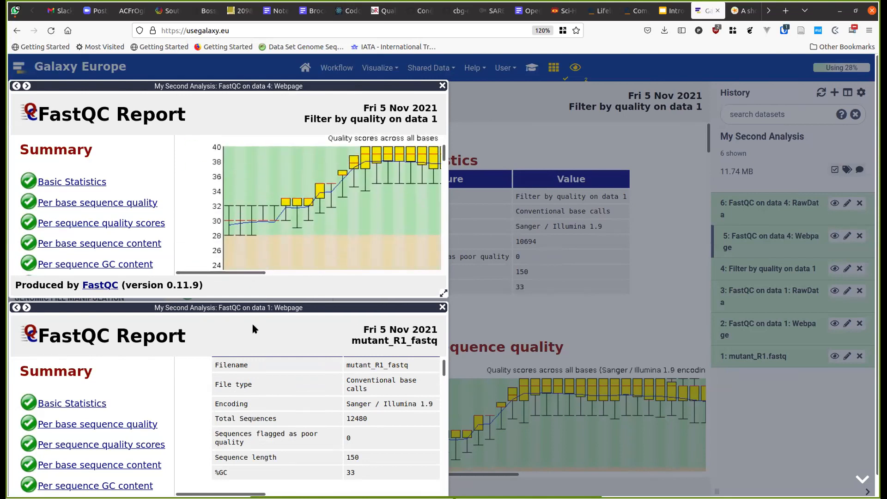
scroll(251, 337, down, 2)
scroll(256, 356, down, 3)
scroll(256, 355, down, 5)
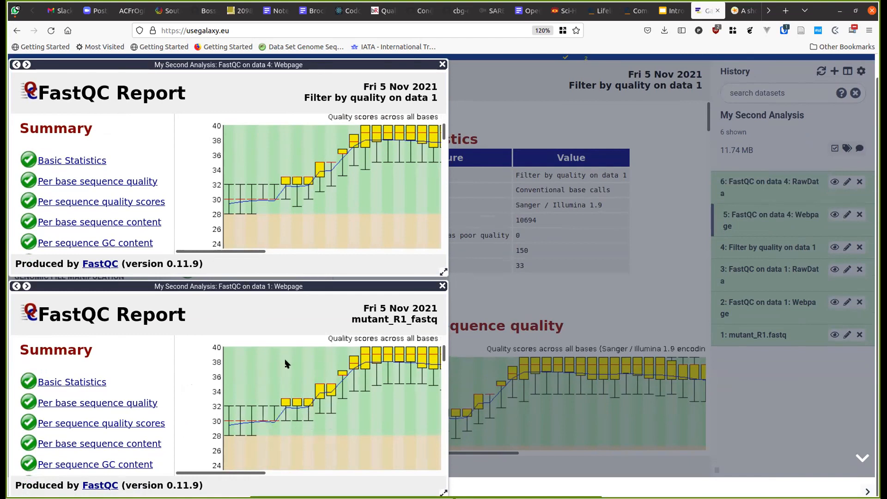
scroll(378, 390, down, 4)
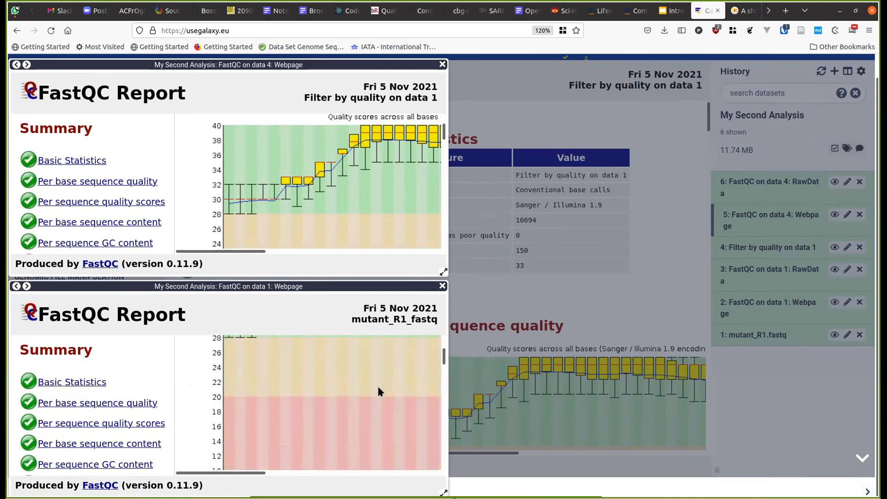
scroll(378, 392, down, 2)
scroll(377, 384, up, 6)
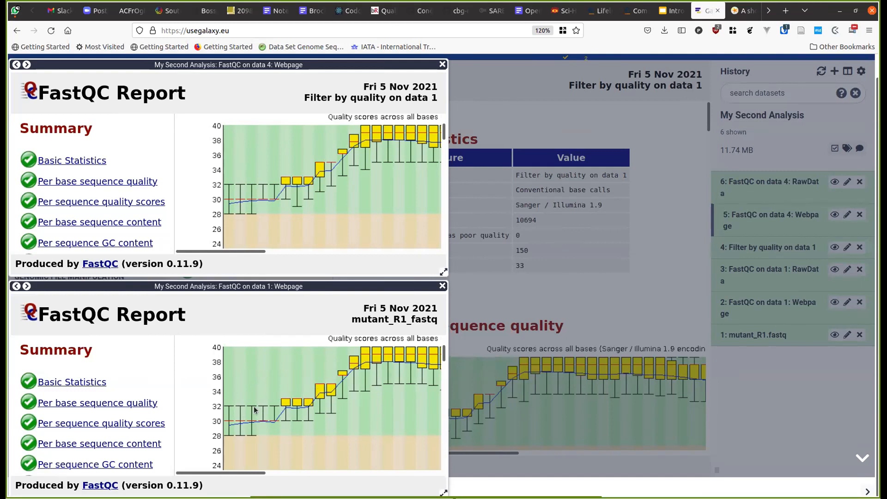
click(495, 83)
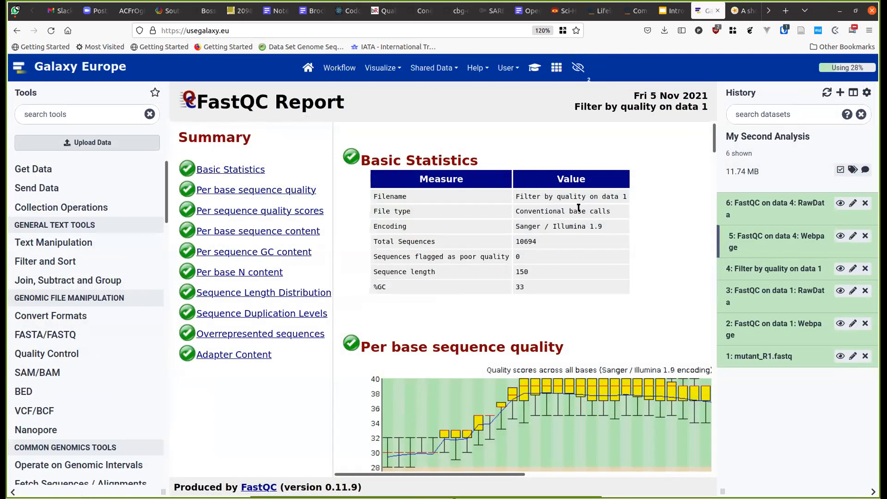
- View dataset 6's raw FastQC text, then choose Edit for My First Analysis Workflow
click(839, 204)
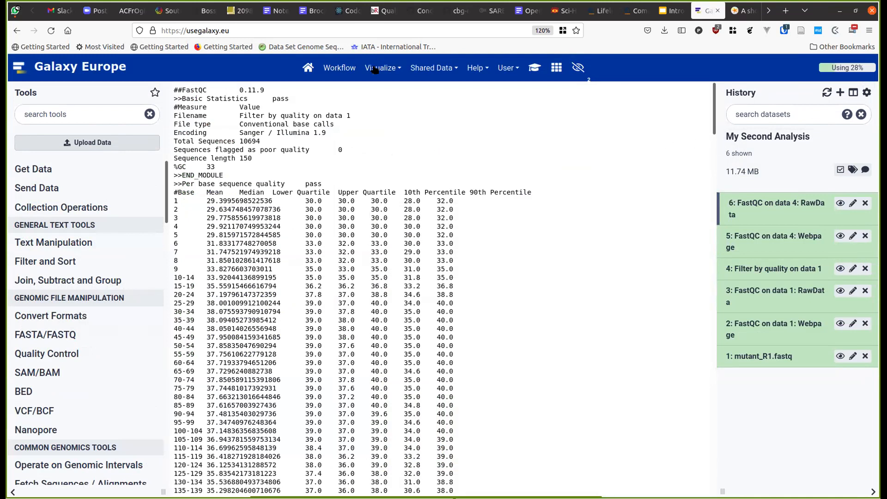
click(352, 69)
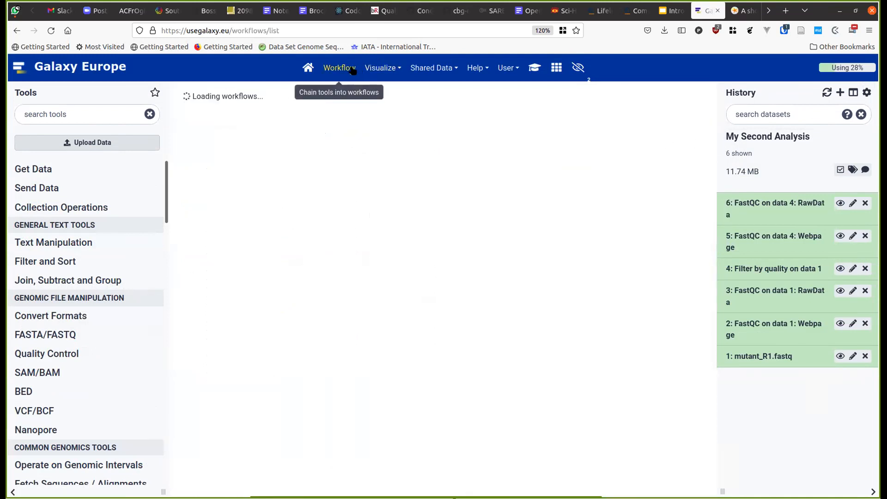
click(275, 164)
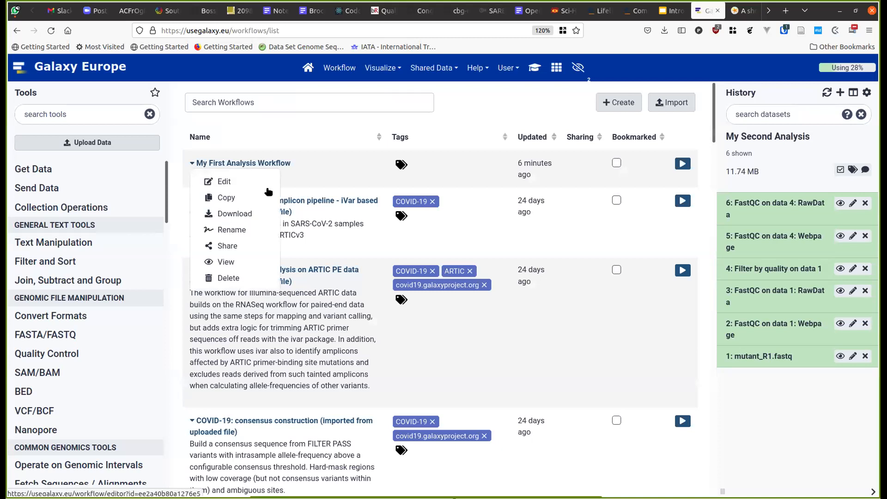
click(250, 180)
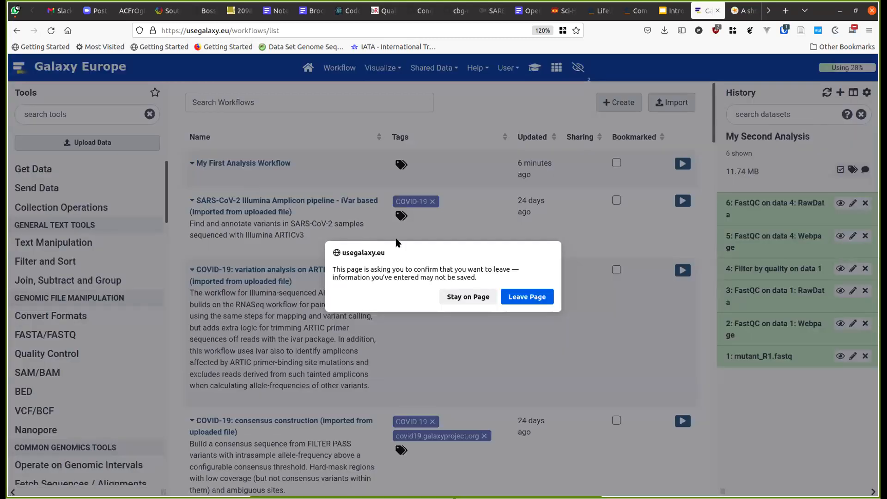
- In the editor, keep the second FastQC step's Webpage and RawData outputs
click(527, 297)
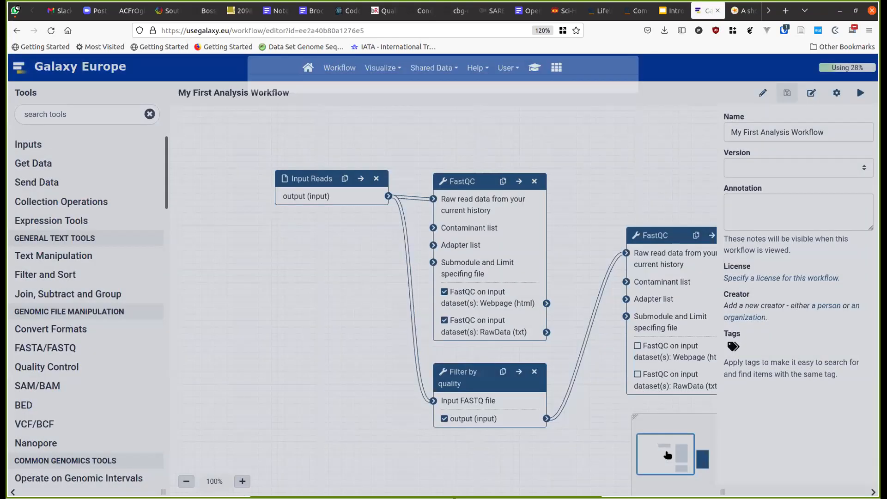
drag(667, 457, 691, 472)
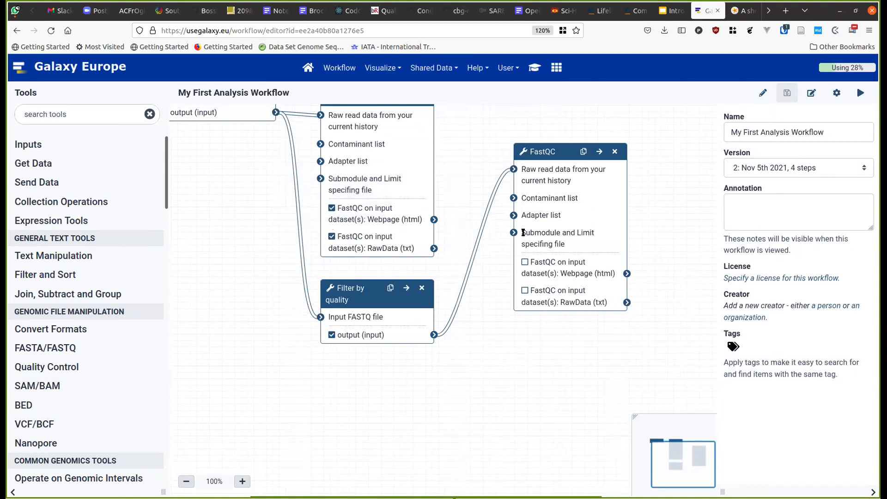
click(531, 283)
click(525, 291)
click(523, 264)
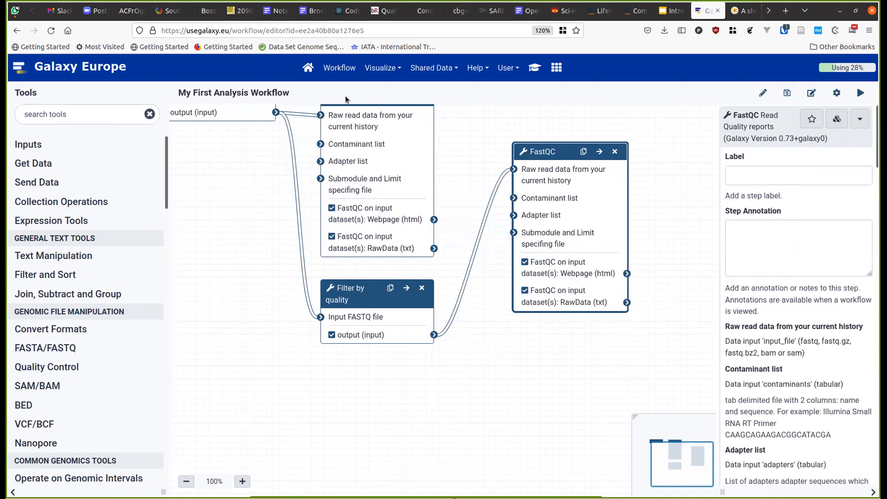
- Save the updated workflow and return to the Galaxy home page
click(787, 93)
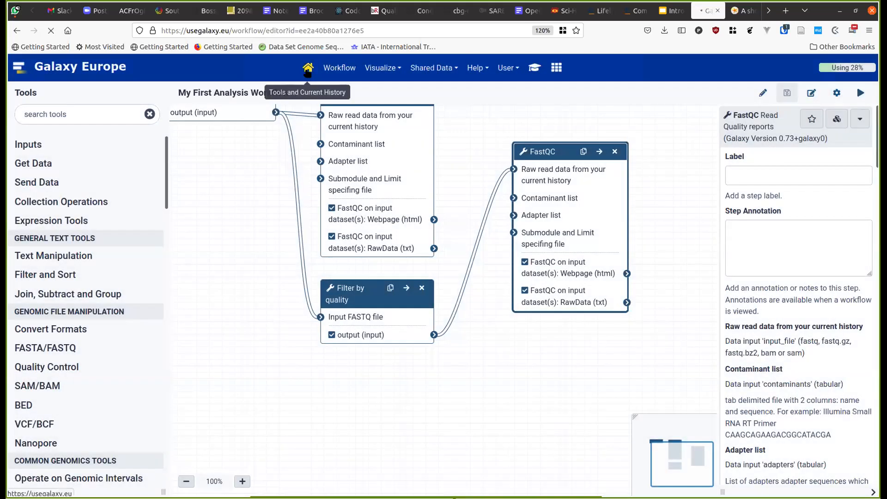
click(307, 69)
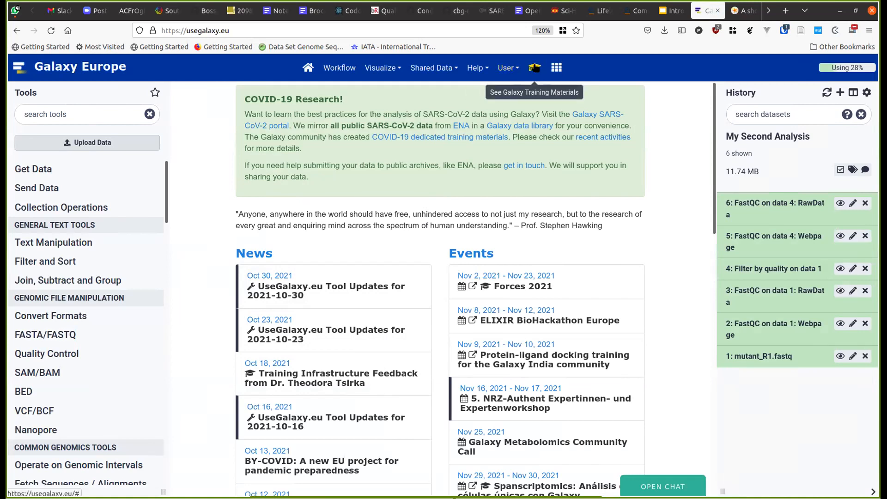
click(534, 68)
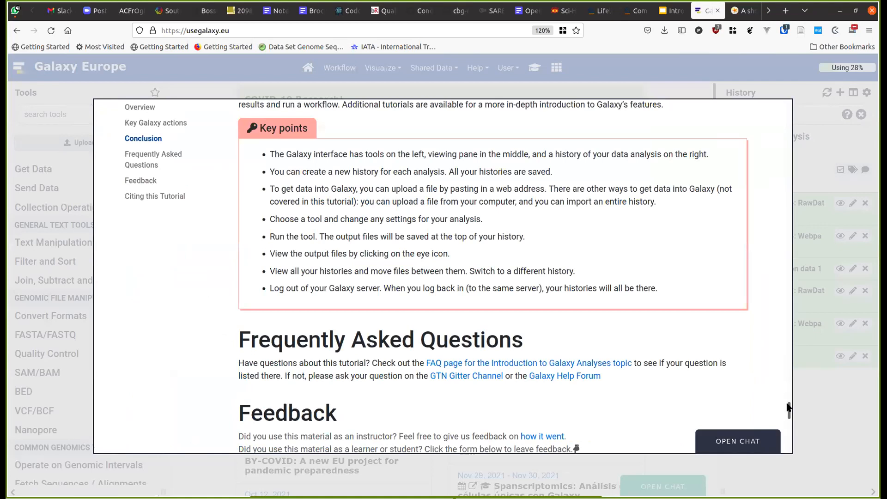
- Browse Introduction to Galaxy Analyses down to the Galaxy 101 lesson, then close the training overlay
drag(789, 406, 746, 70)
click(162, 117)
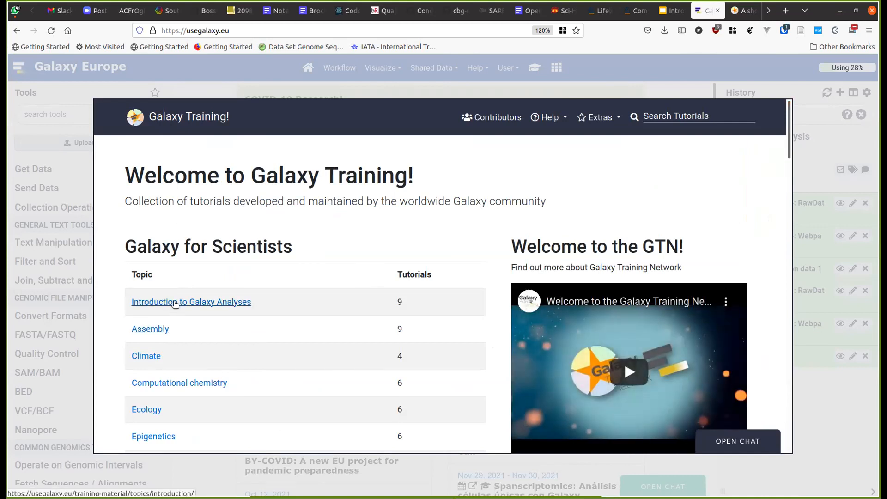
click(175, 302)
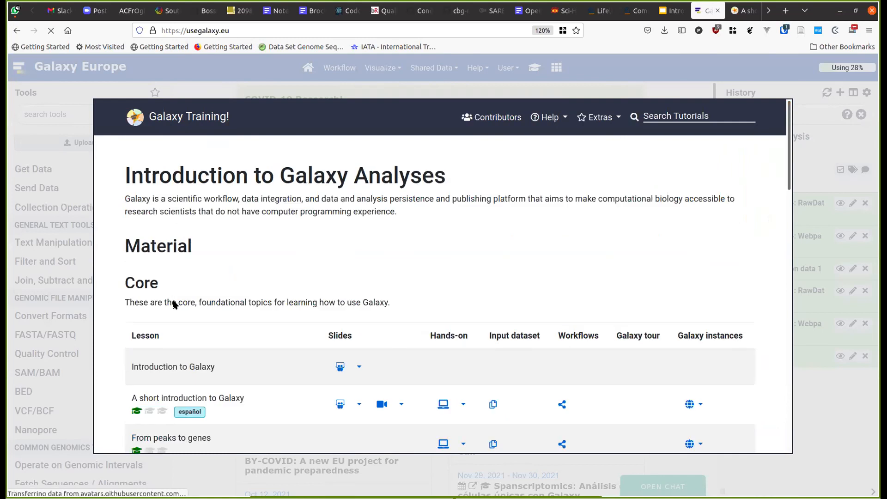
scroll(175, 267, down, 5)
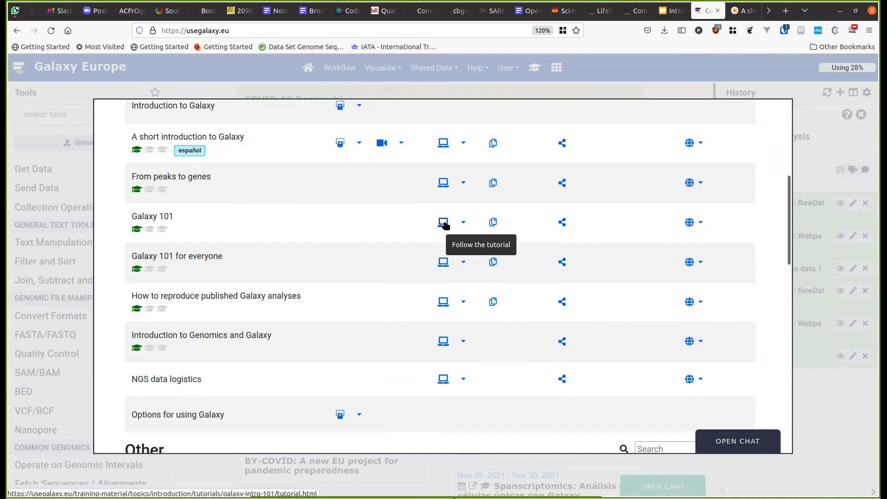
triple_click(149, 215)
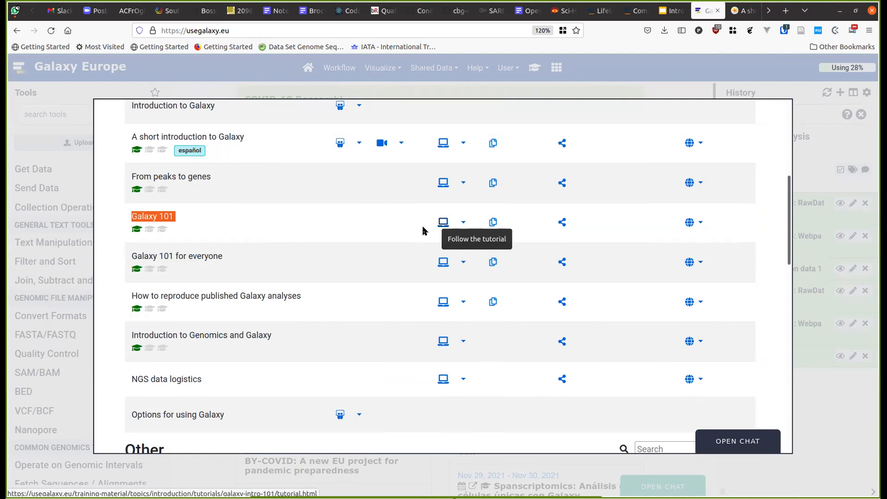
scroll(422, 229, up, 5)
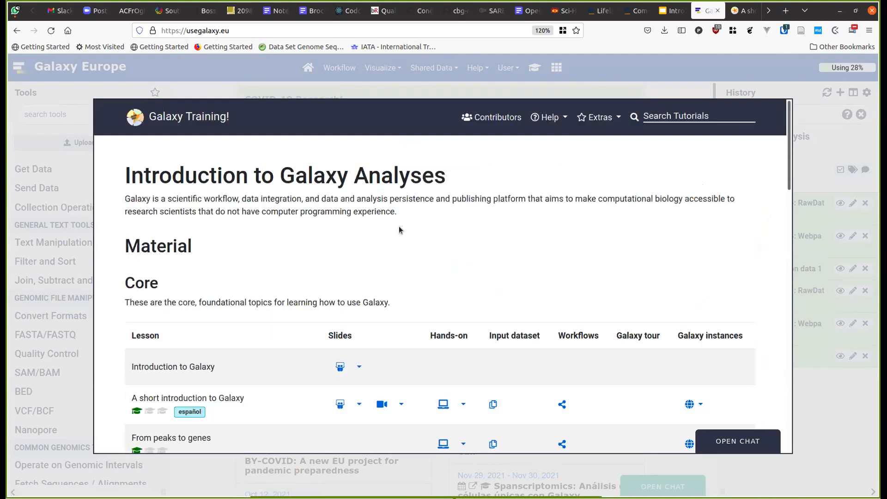
scroll(398, 226, down, 5)
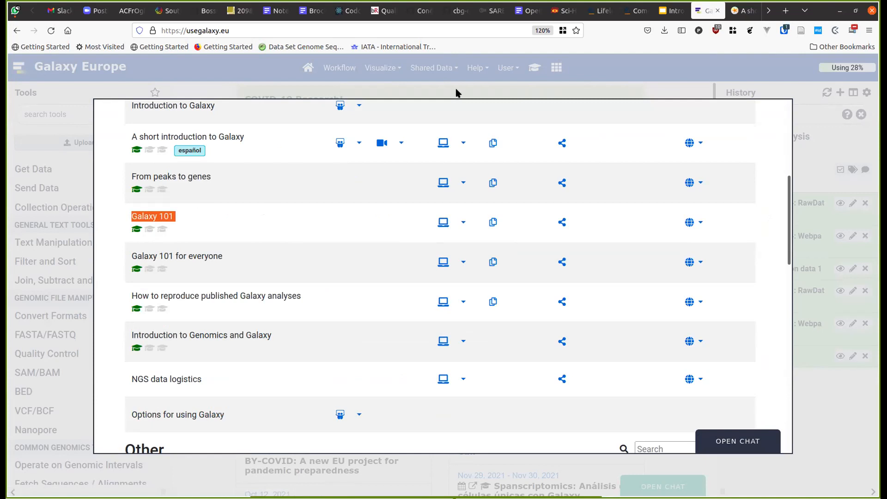
click(455, 92)
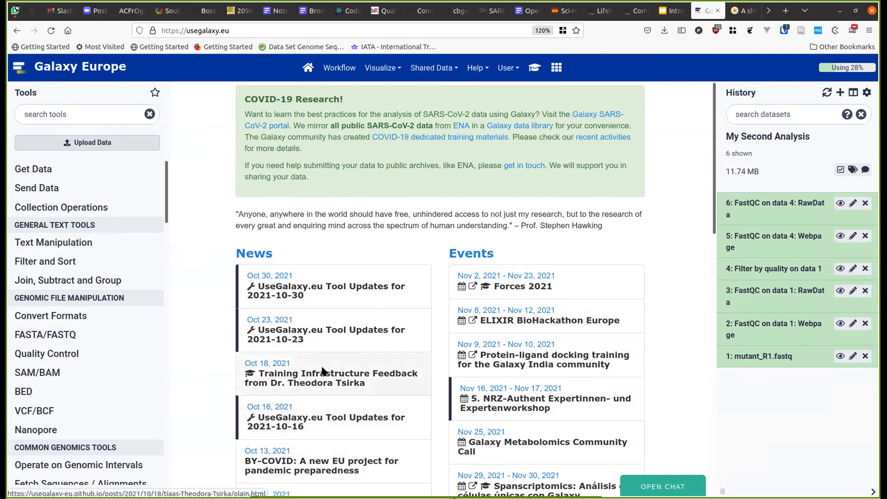
key(ctrl+Tab)
key(ctrl+Tab)
key(ctrl+Tab)
key(ctrl+Tab)
key(ctrl+Tab)
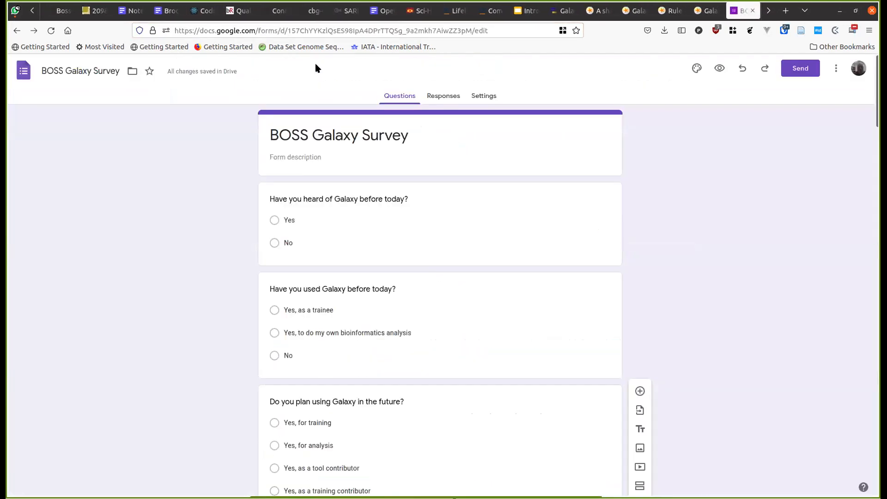
drag(470, 30, 215, 20)
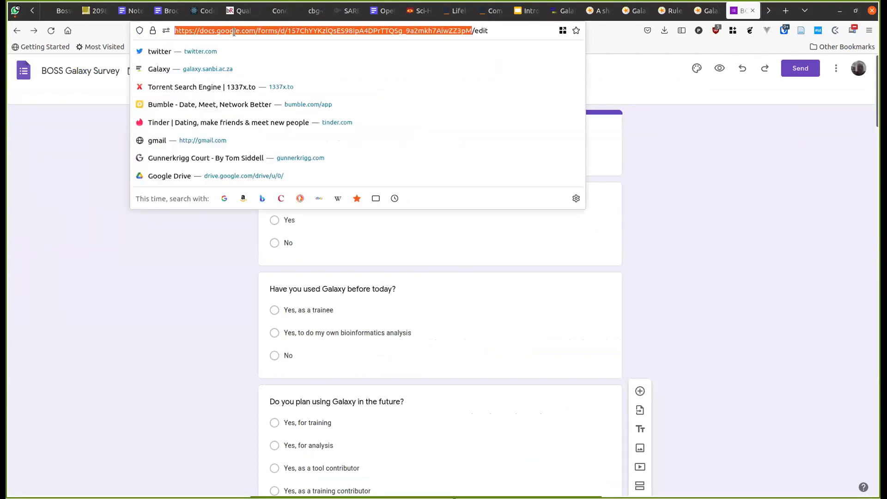
key(ctrl+Page_Up)
key(ctrl+Page_Up)
key(ctrl+Page_Up)
key(ctrl+Page_Up)
key(ctrl+Page_Up)
key(ctrl+Page_Up)
key(ctrl+Page_Up)
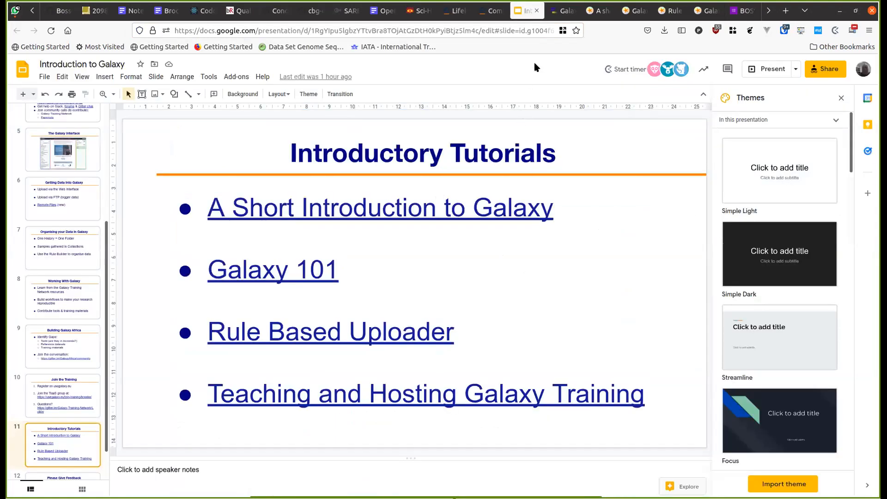
key(ctrl+Page_Down)
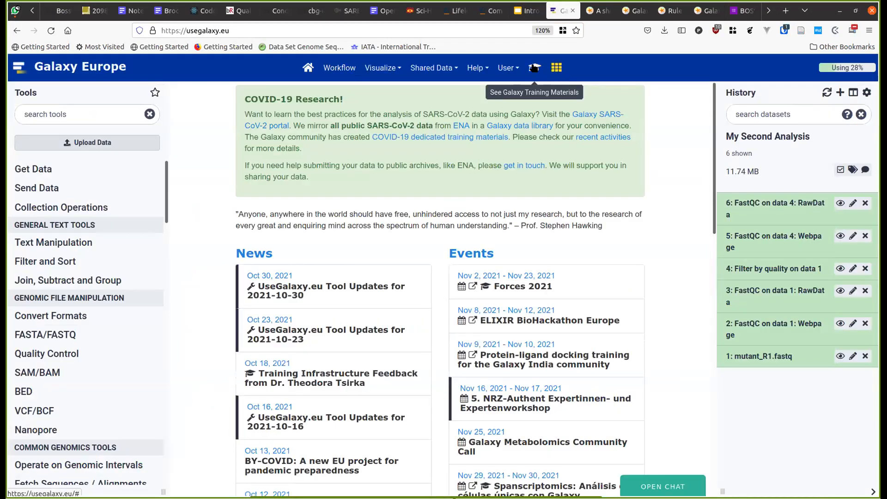
- Reopen the training overlay and scroll to Introduction to Galaxy Analyses' core lessons
click(535, 67)
scroll(462, 258, up, 5)
scroll(518, 281, up, 1)
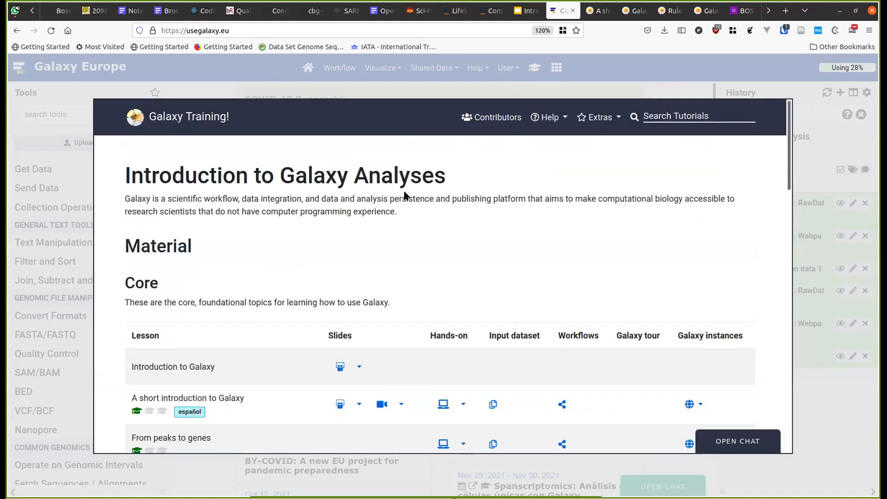
click(166, 114)
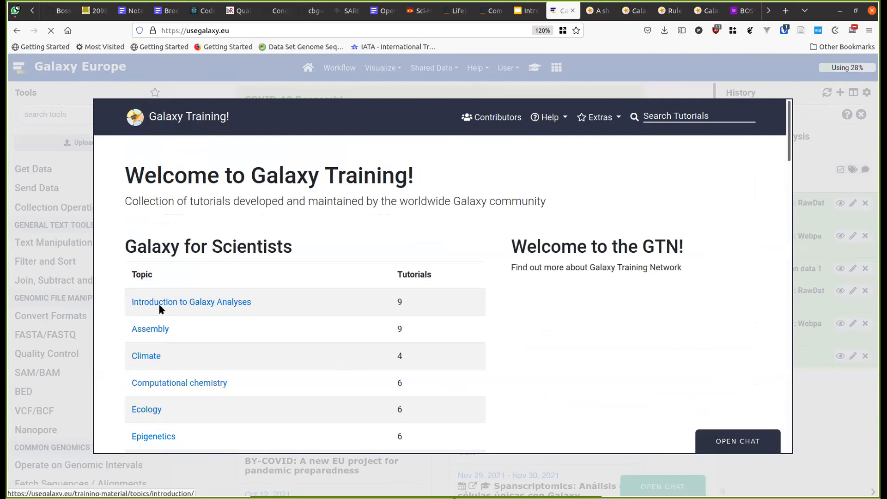
click(161, 303)
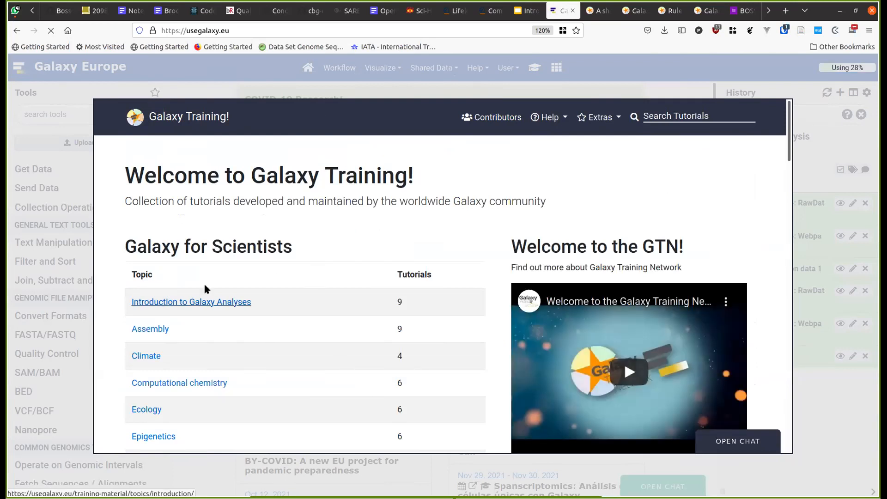
scroll(293, 257, down, 3)
scroll(292, 256, down, 1)
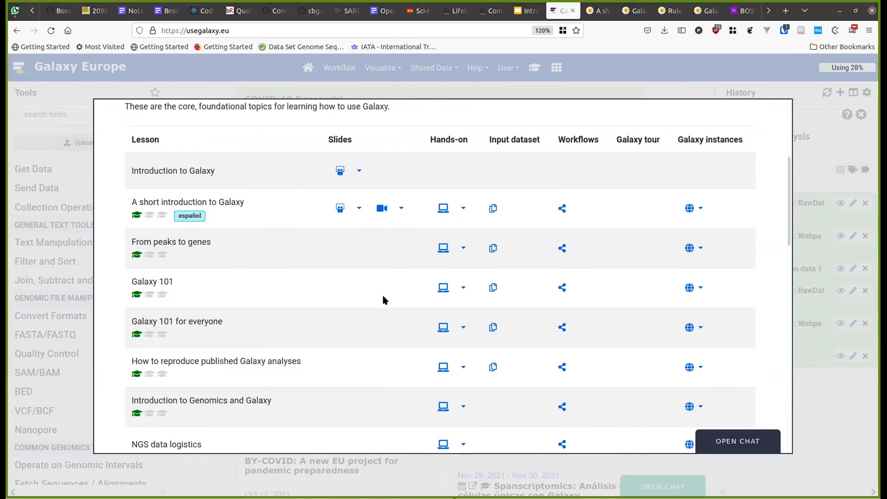
- Switch to the 'A short introduction to Galaxy' tutorial tab and select its web address
click(602, 16)
click(304, 31)
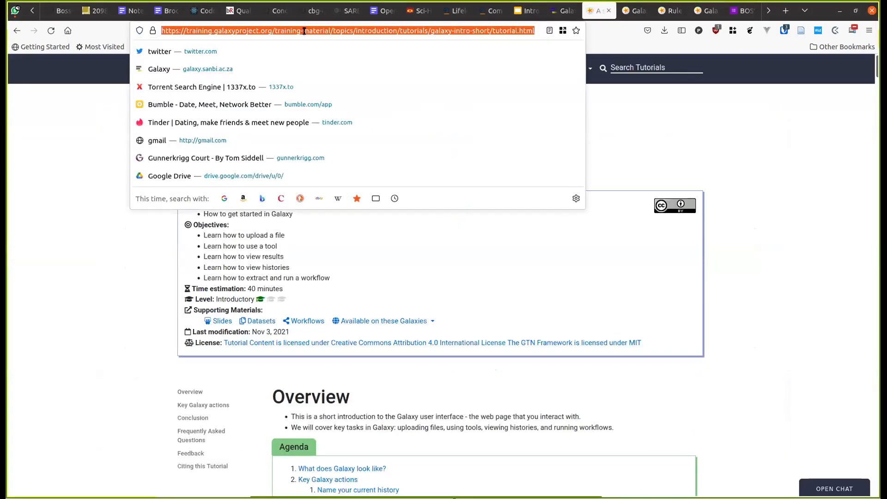
click(648, 447)
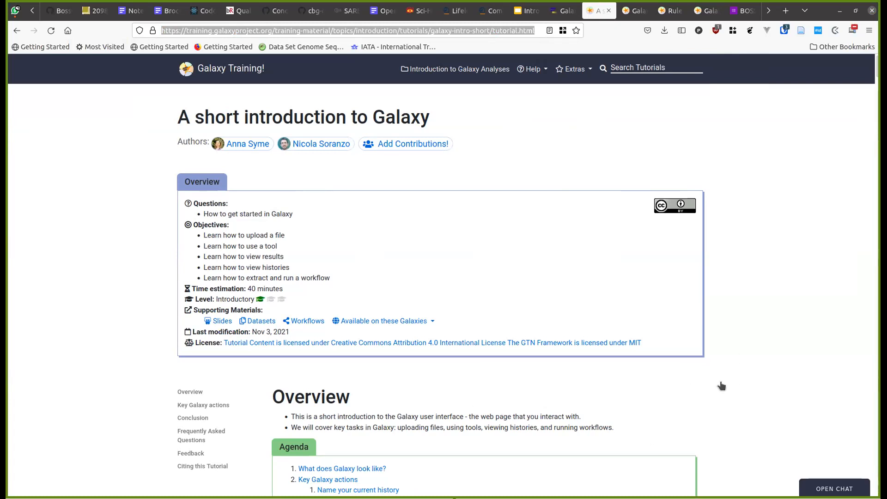
- Return to the Galaxy Europe tab and close the training materials overlay
click(561, 11)
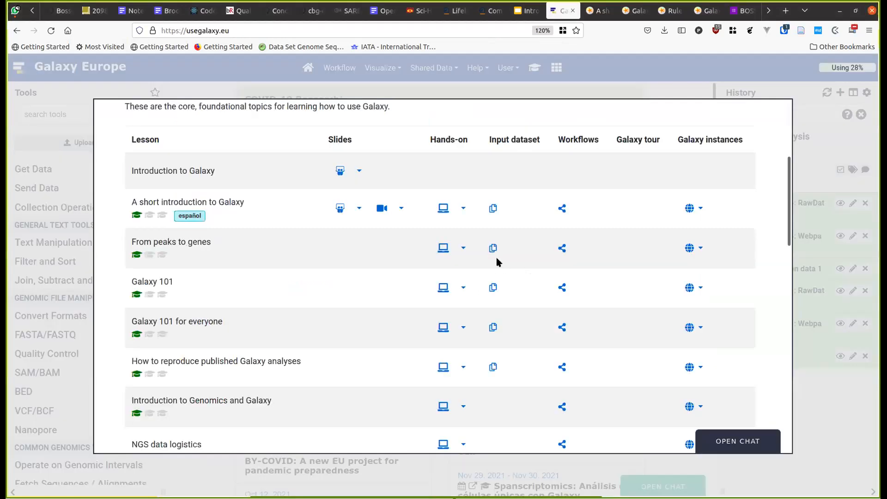
click(581, 87)
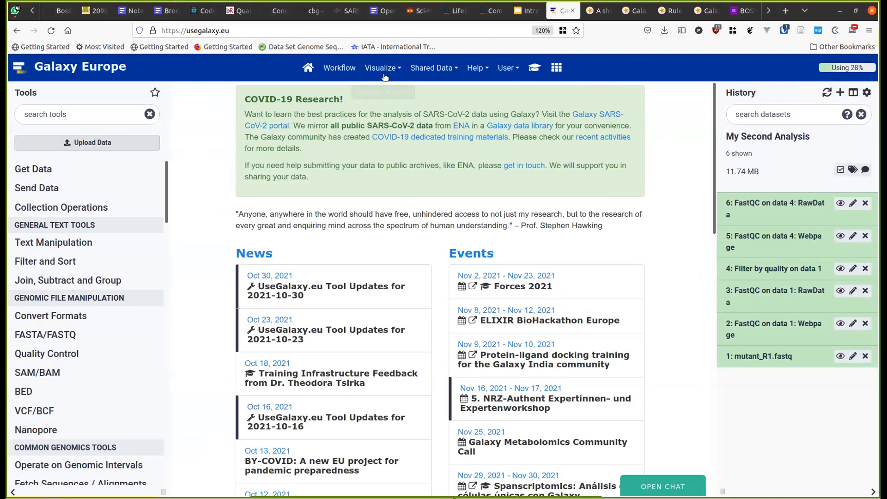
- From the saved workflows list, open 'COVID-19: variation analysis on ARTIC PE data' for editing
click(343, 74)
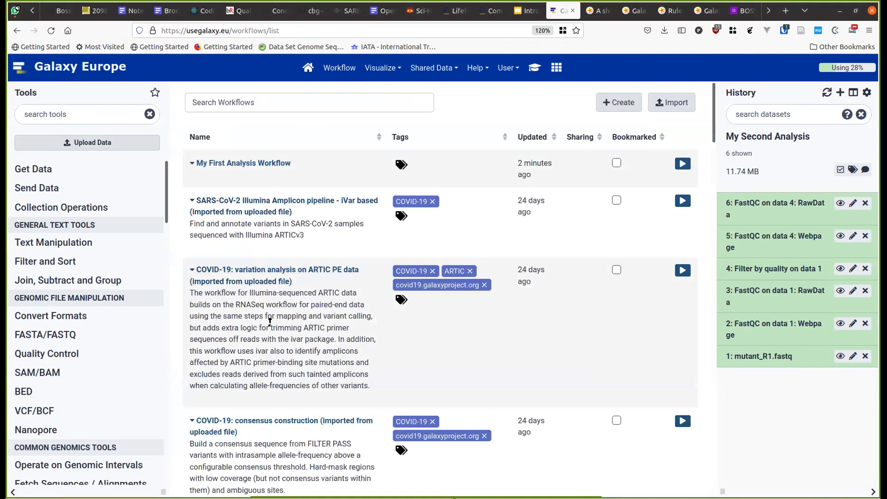
scroll(270, 322, down, 4)
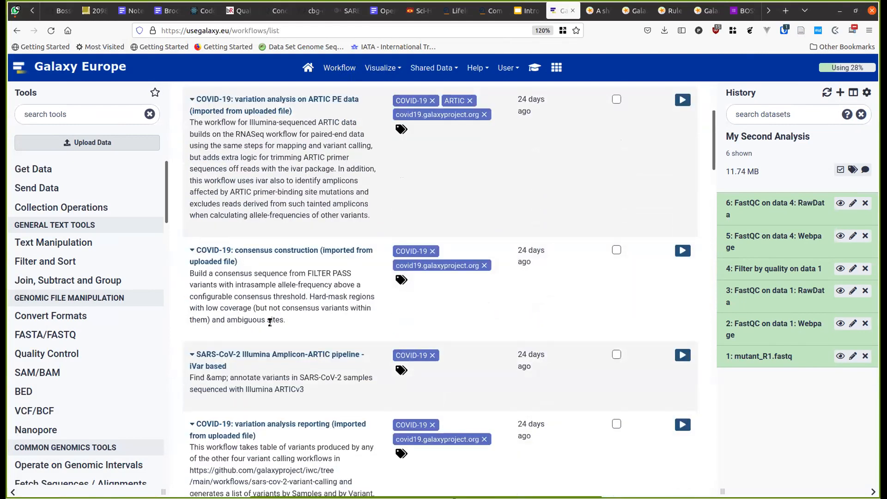
scroll(270, 322, up, 3)
click(276, 225)
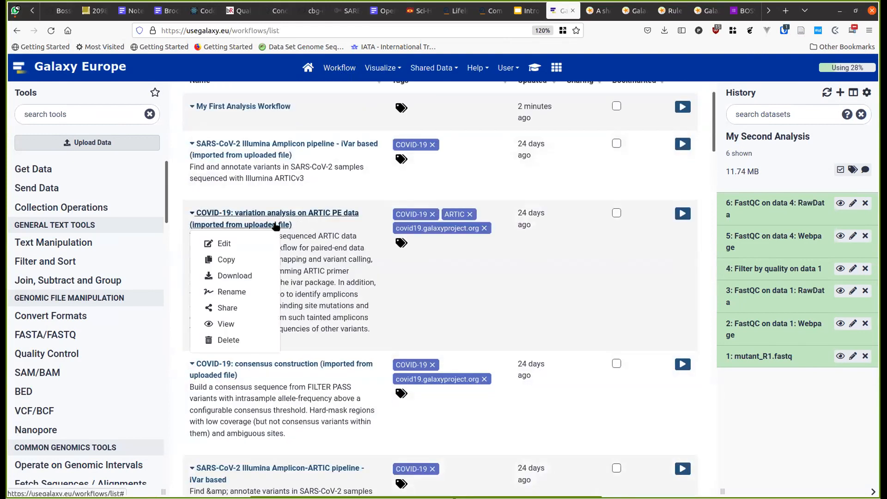
click(222, 243)
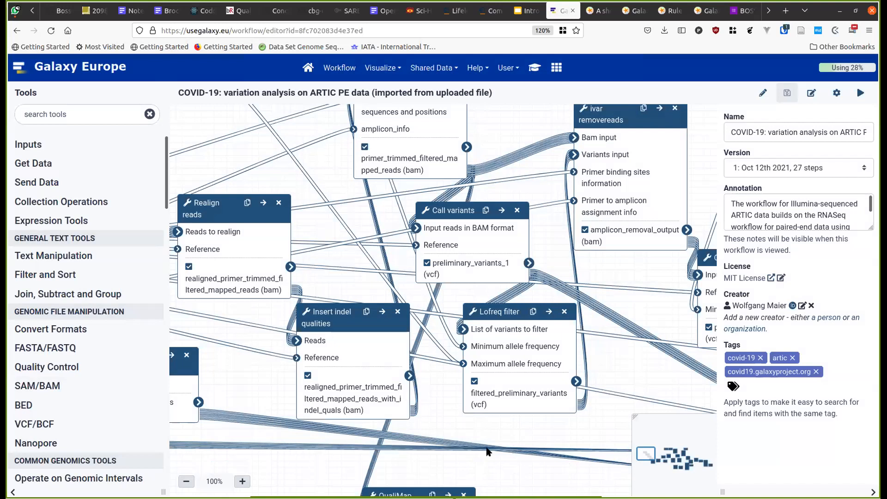
- Zoom the ARTIC PE workflow graph out until it fits, and centre it
click(184, 481)
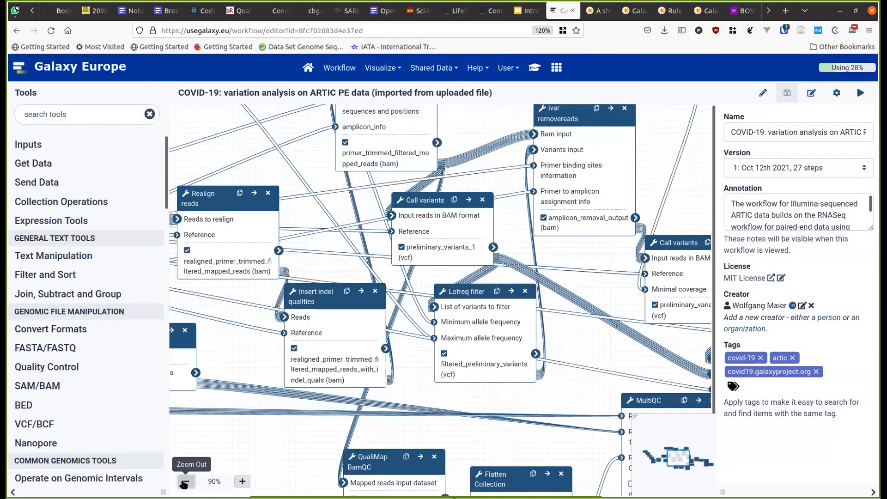
click(185, 481)
click(185, 481)
click(185, 481)
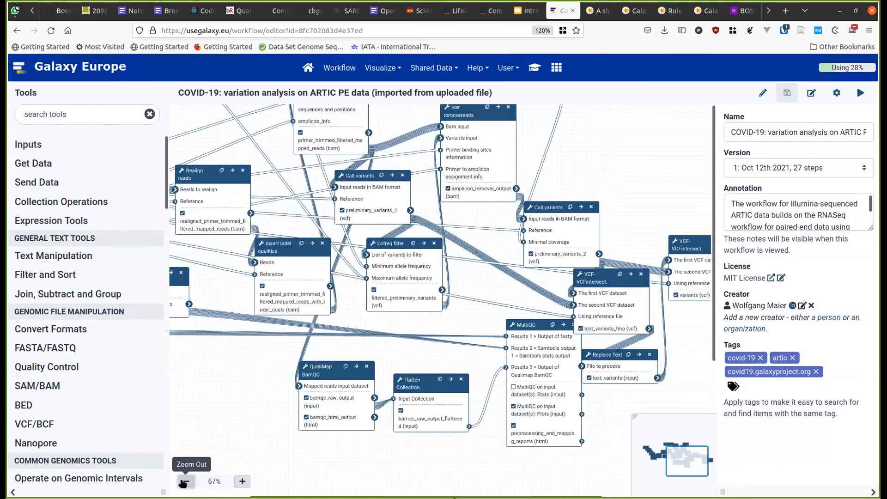
click(185, 481)
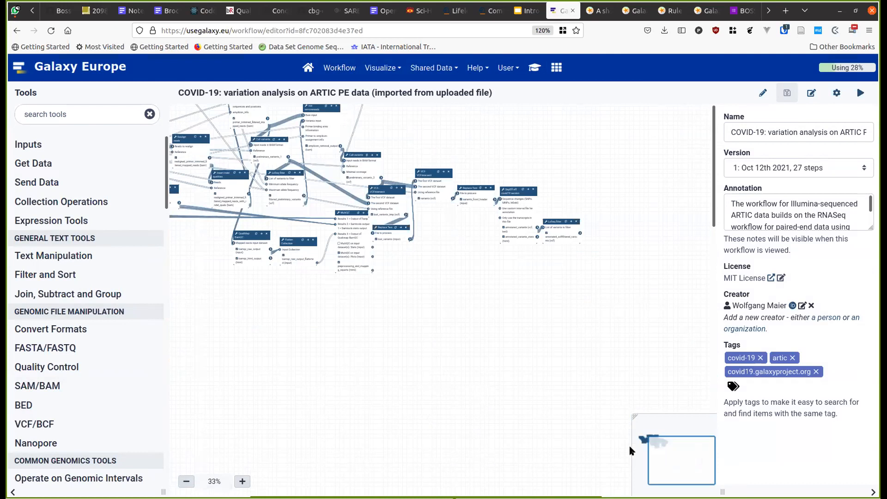
drag(665, 467, 653, 461)
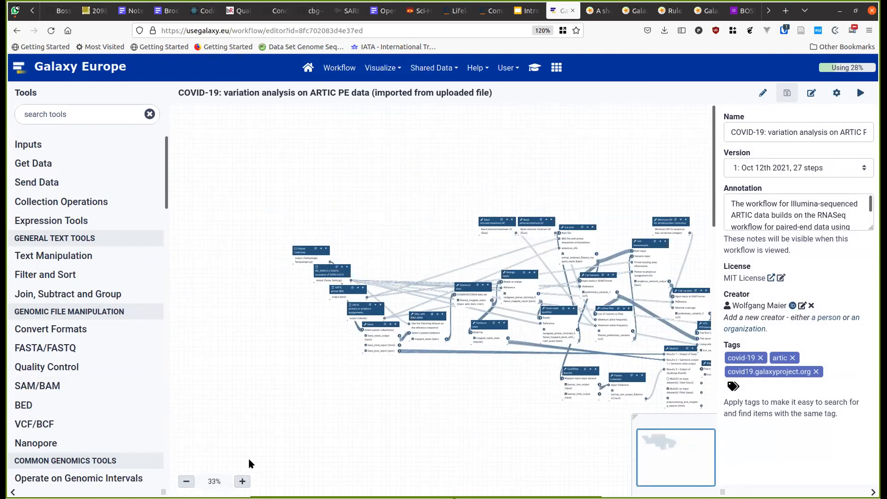
- Zoom the workflow graph back in to 75%
click(240, 482)
click(240, 482)
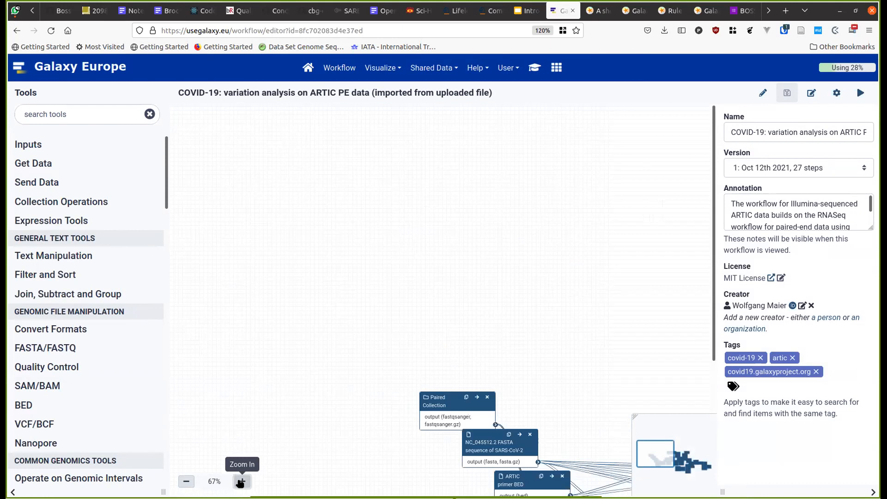
click(240, 482)
scroll(389, 406, down, 3)
scroll(388, 405, up, 3)
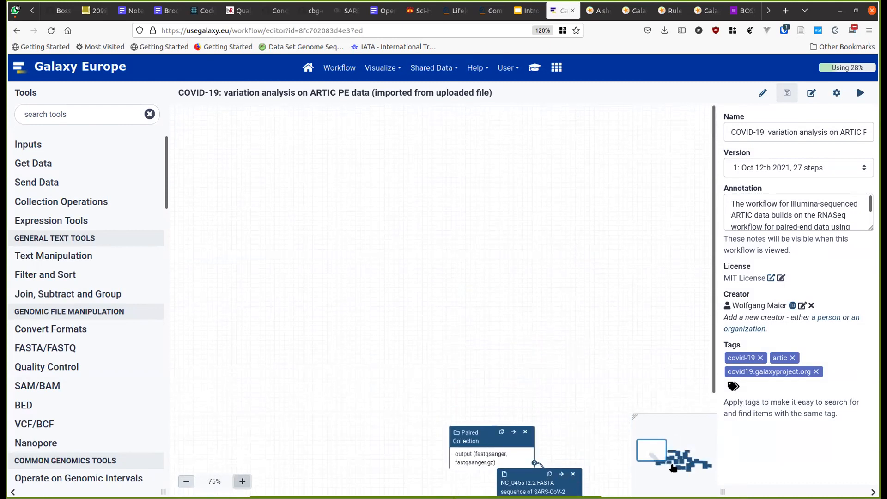
- Pan to the middle workflow steps, then return to the Galaxy home page
click(649, 456)
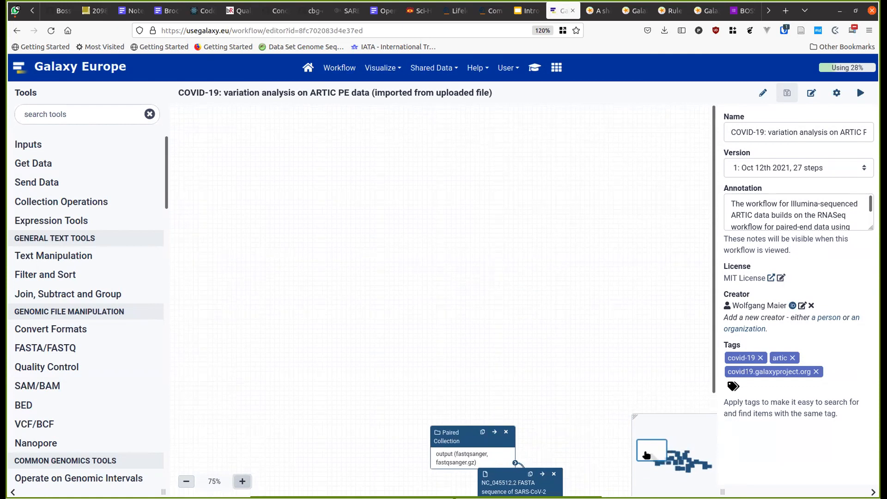
drag(658, 461, 687, 468)
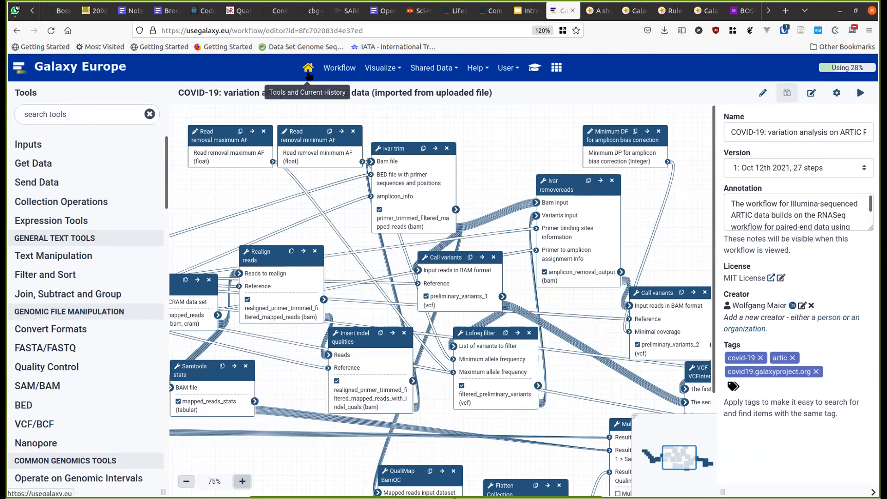
click(308, 74)
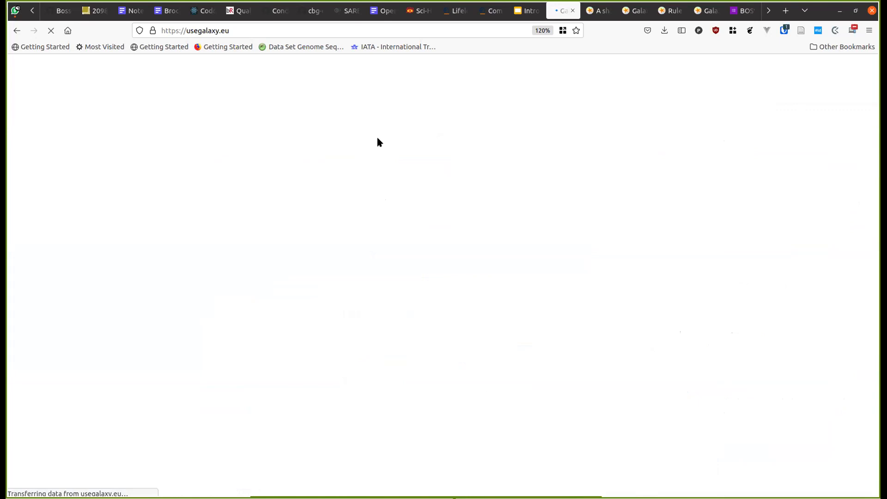
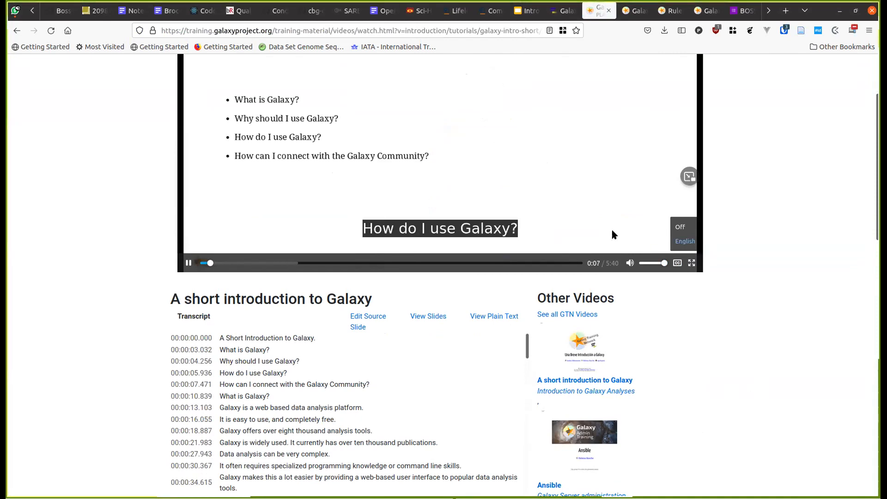
- Pause, then replay the 'A short introduction to Galaxy' video, and open the See all GTN Videos listing
click(545, 219)
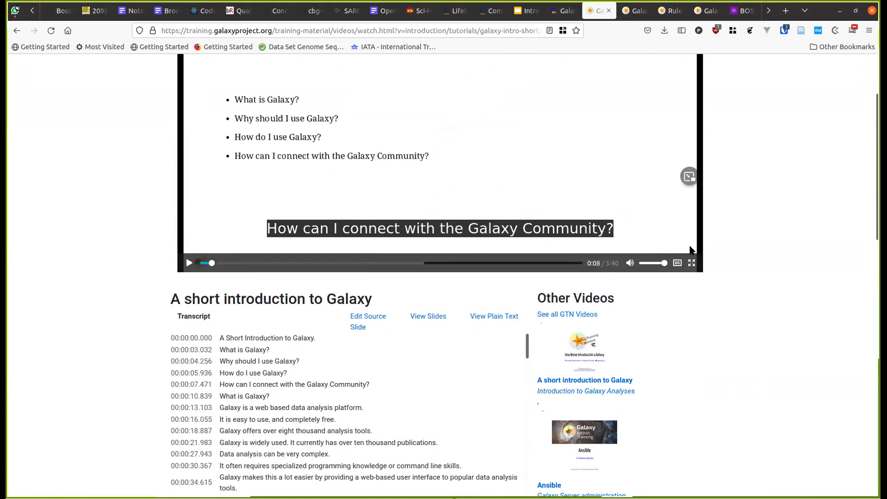
scroll(689, 250, up, 3)
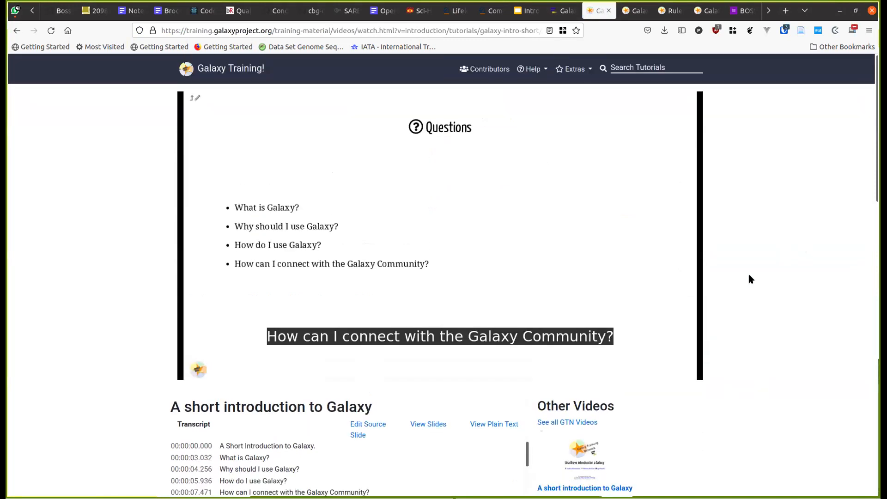
scroll(749, 279, down, 4)
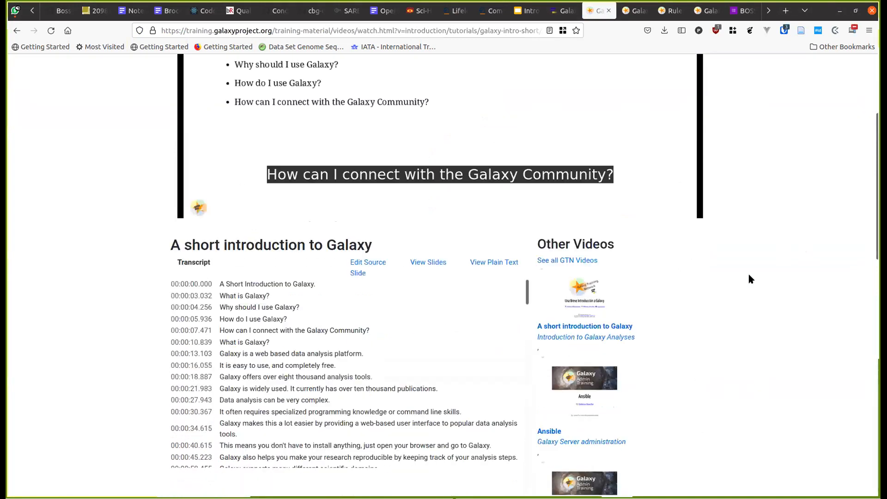
click(559, 261)
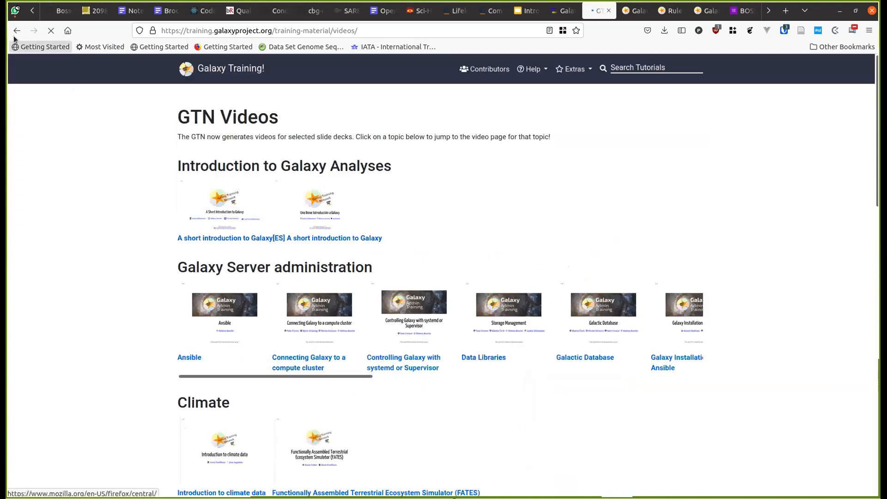
click(15, 36)
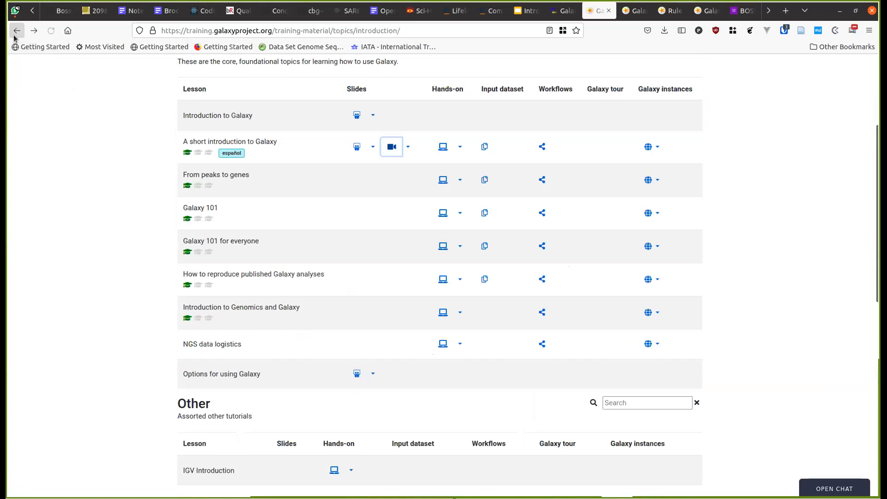
click(391, 148)
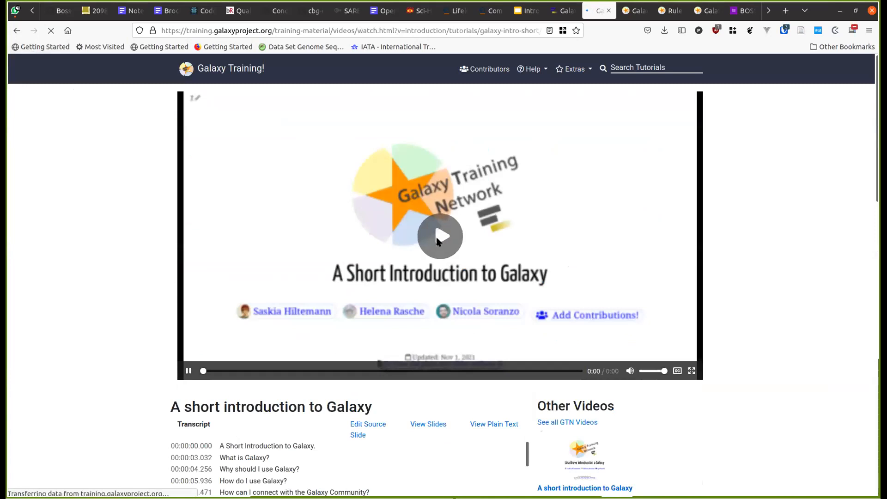
click(438, 238)
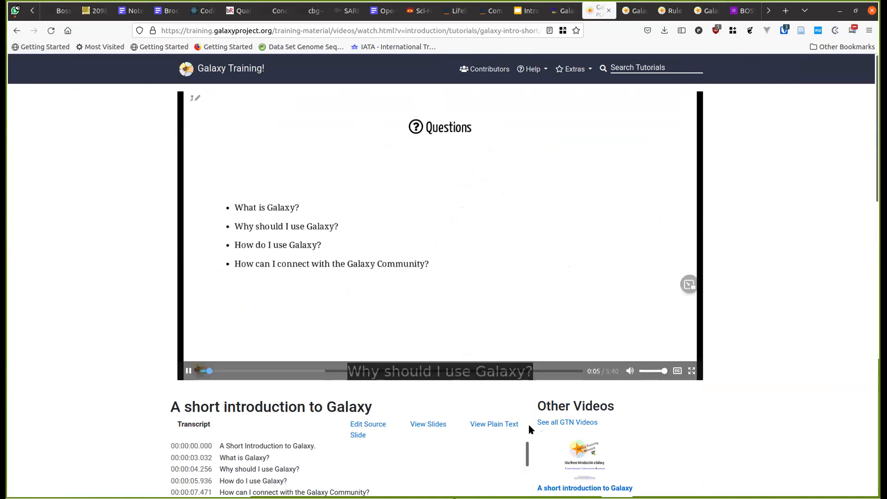
click(541, 422)
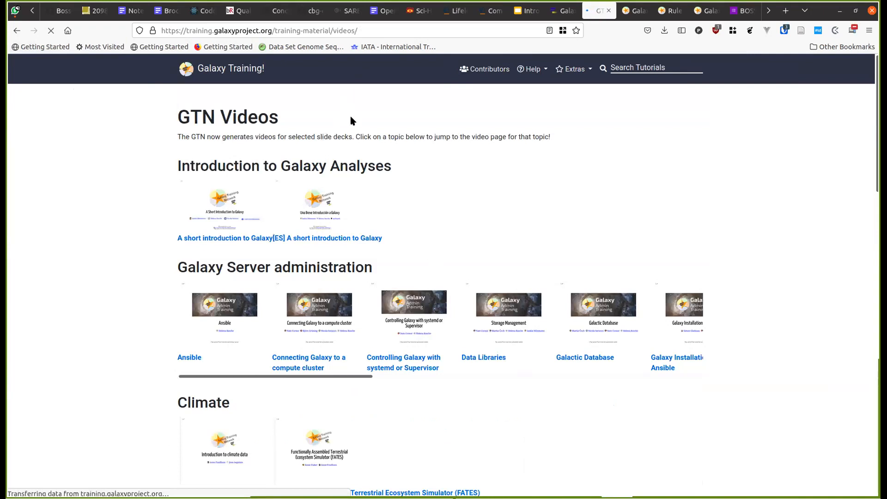
- Search Google for 'galaxy training network youtube' and open the GalaxyProject YouTube channel result
key(ctrl+l)
text(gaa)
key(BackSpace)
text(la)
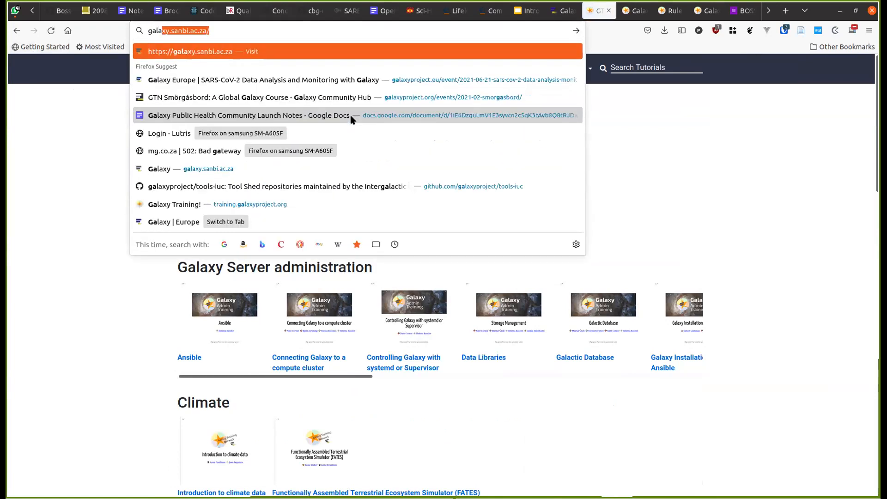
text(xy train)
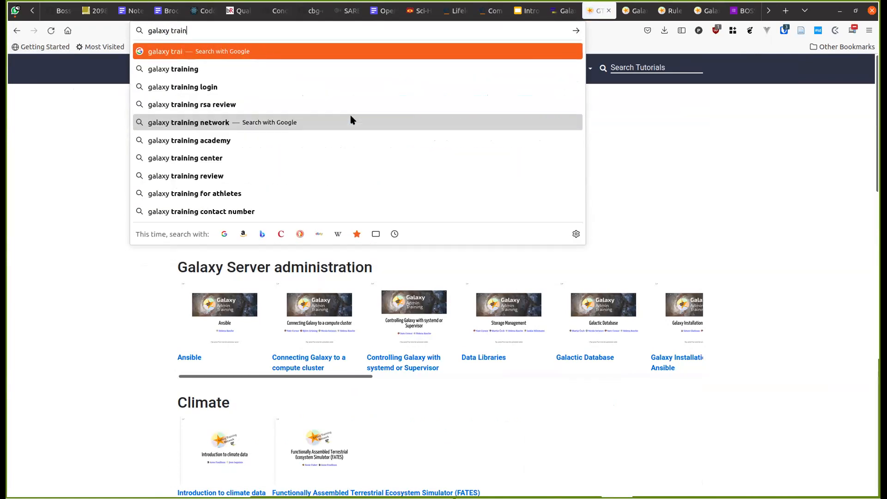
text(ing network youtube)
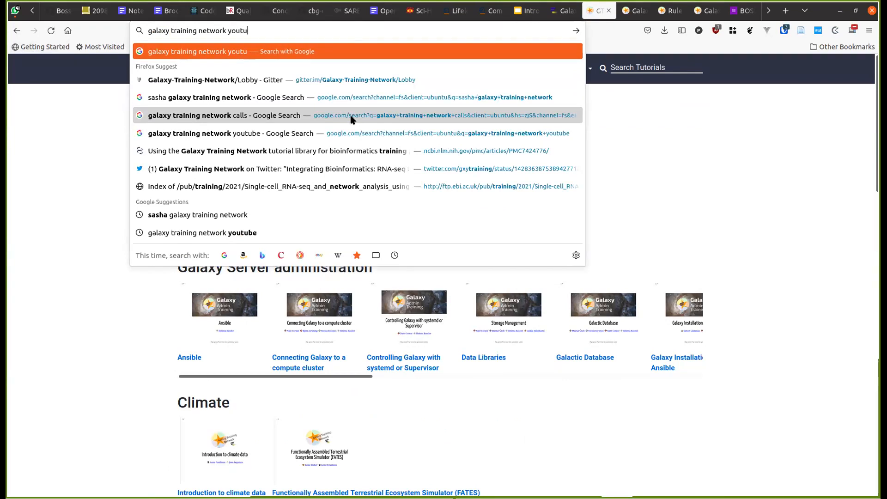
key(Return)
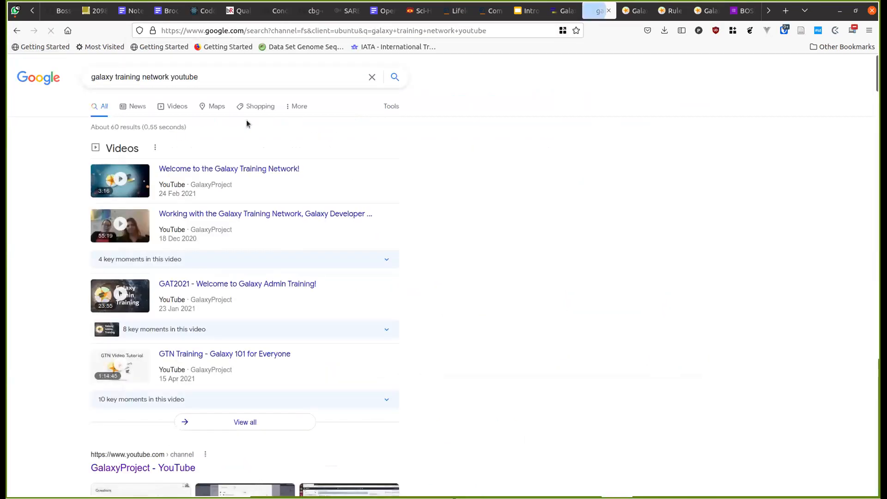
scroll(195, 336, down, 3)
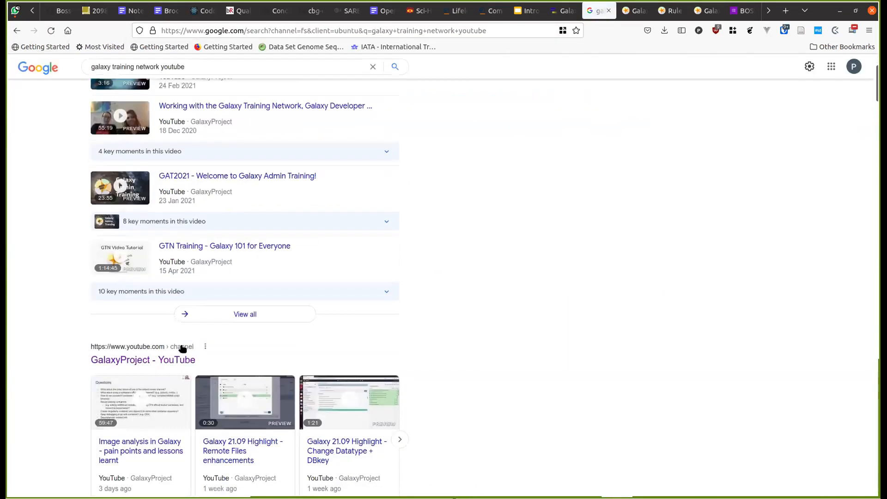
click(163, 358)
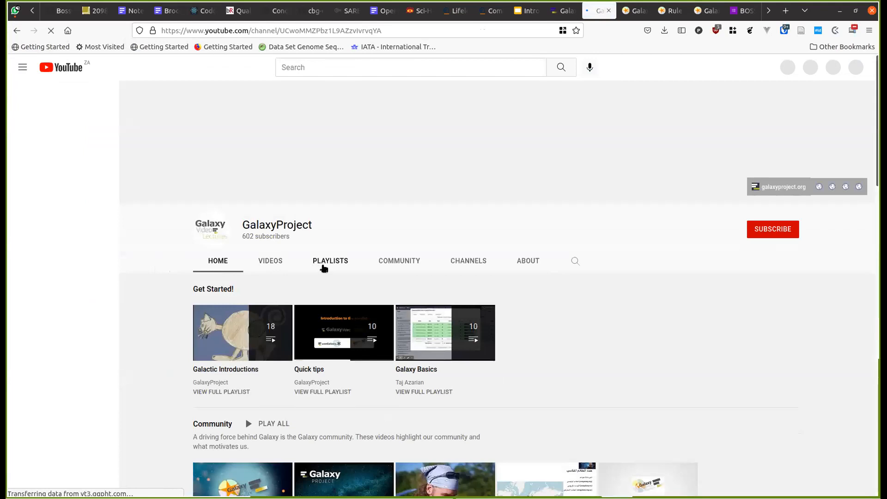
- Scroll through the GalaxyProject channel's playlist rows, such as Get Started! and Galaxy Community Conferences
click(322, 266)
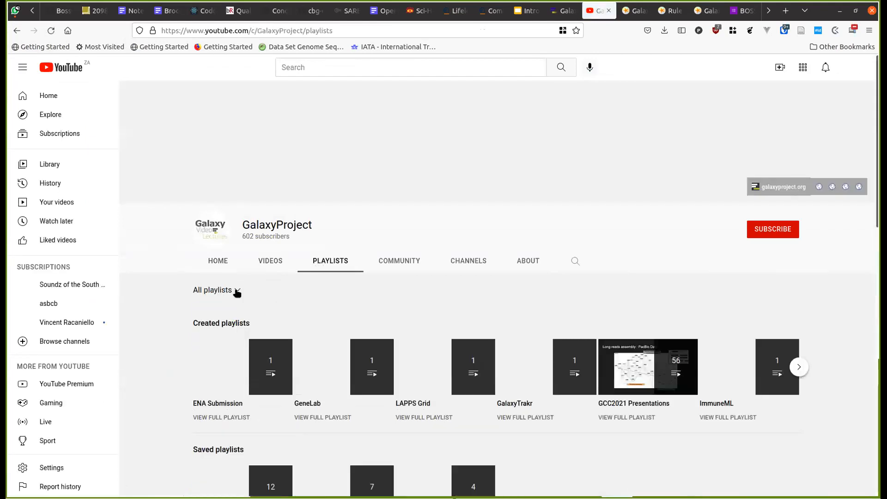
scroll(154, 380, down, 2)
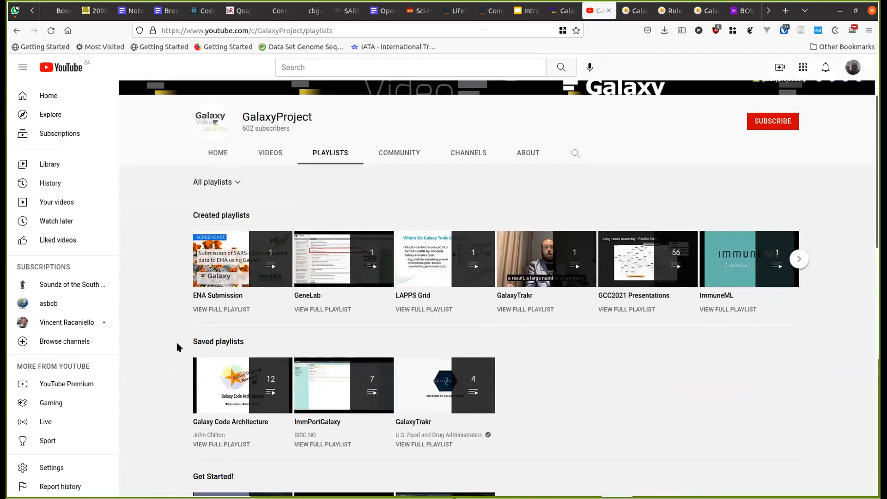
scroll(208, 341, down, 1)
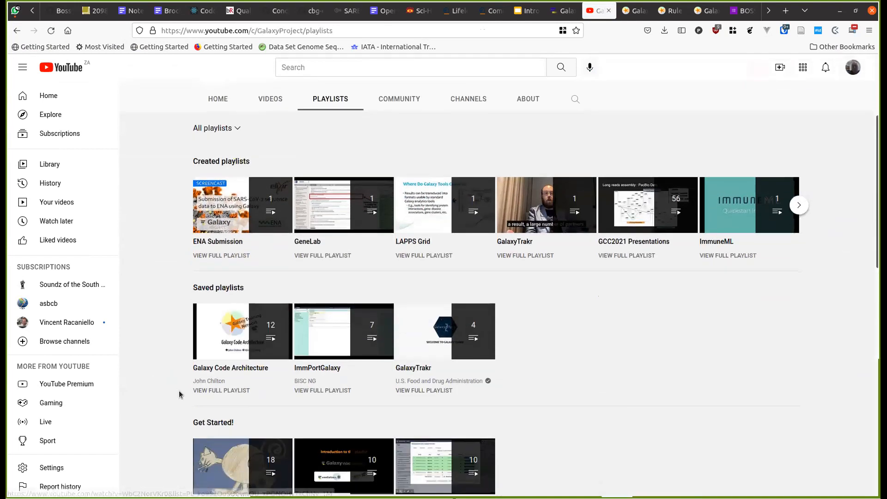
scroll(179, 394, down, 2)
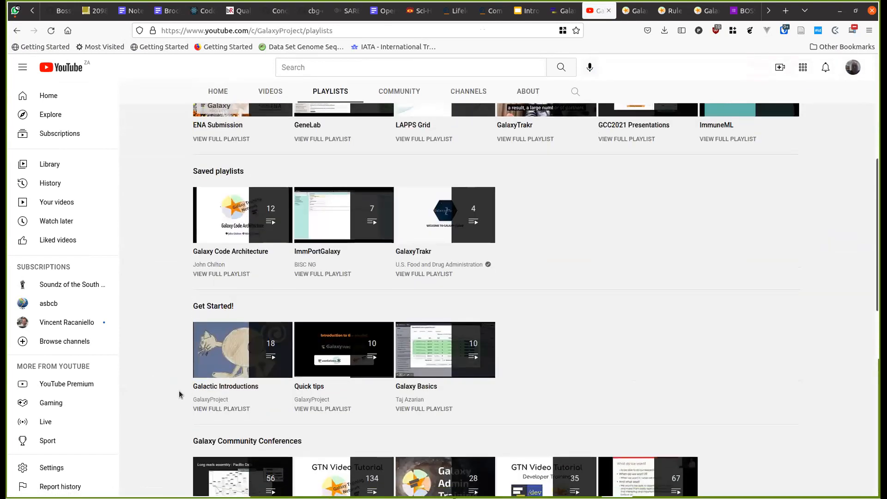
scroll(179, 394, down, 3)
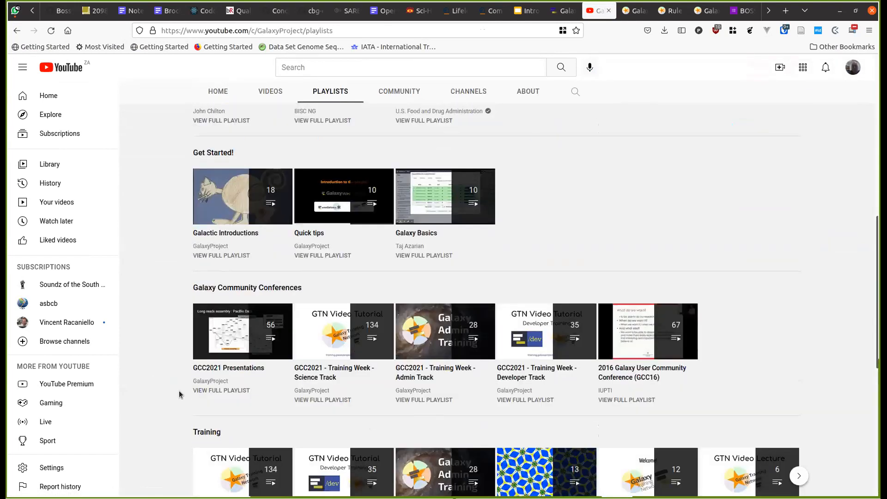
key(ctrl+l)
key(alt+Tab)
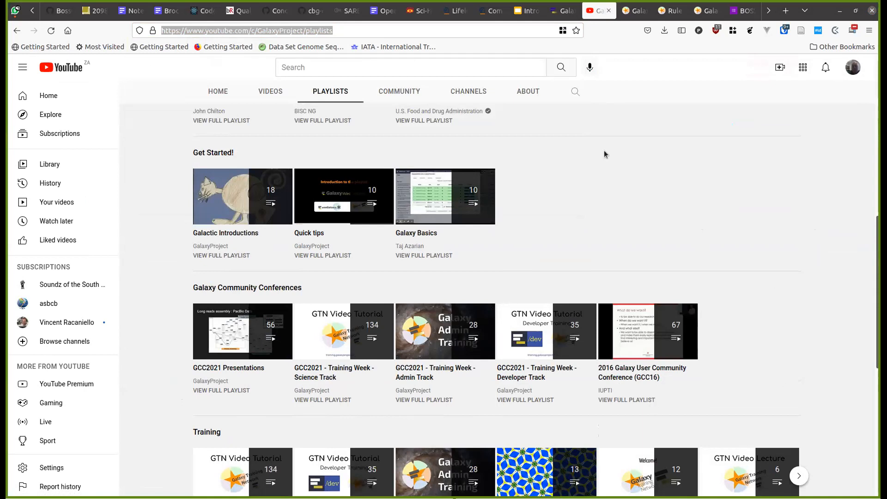
- On usegalaxy.eu, browse Shared Data > Published Workflows and check the single-cell workflow's owner
click(563, 11)
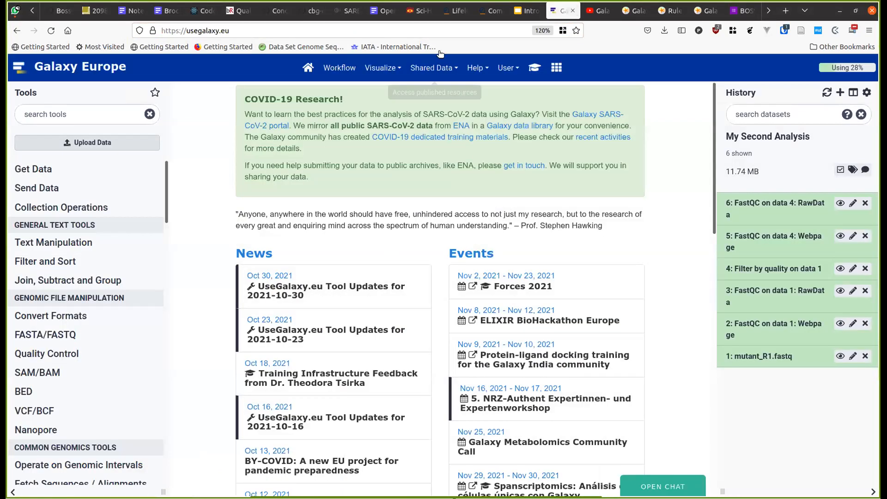
click(432, 67)
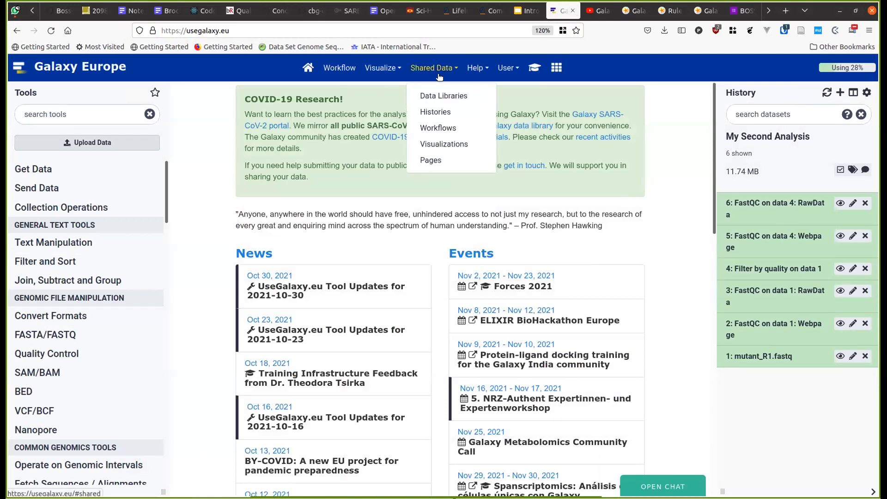
click(451, 127)
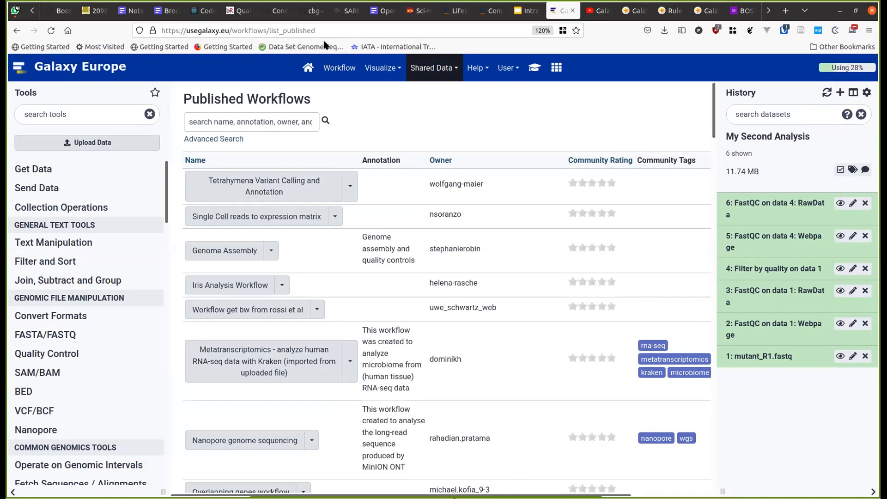
click(339, 70)
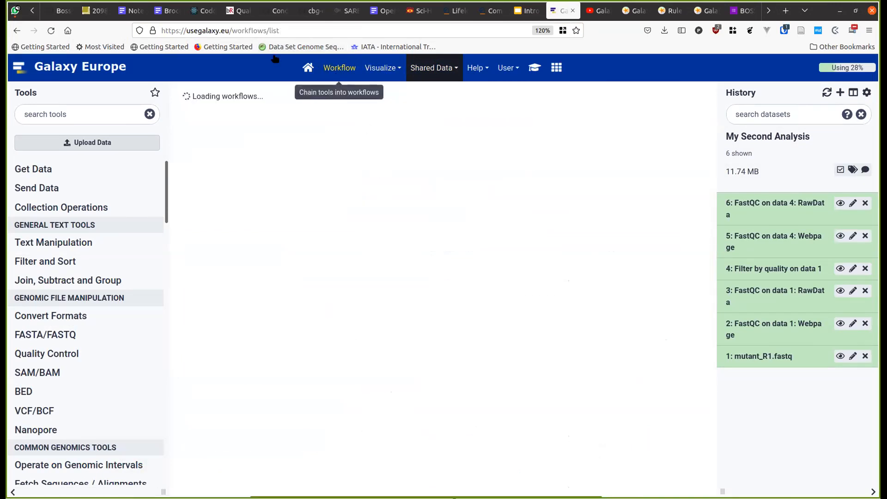
click(432, 68)
click(440, 128)
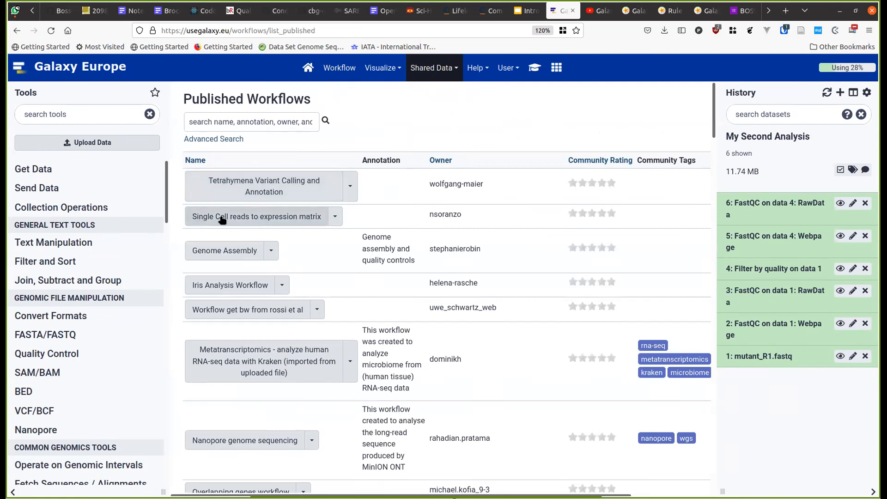
double_click(446, 215)
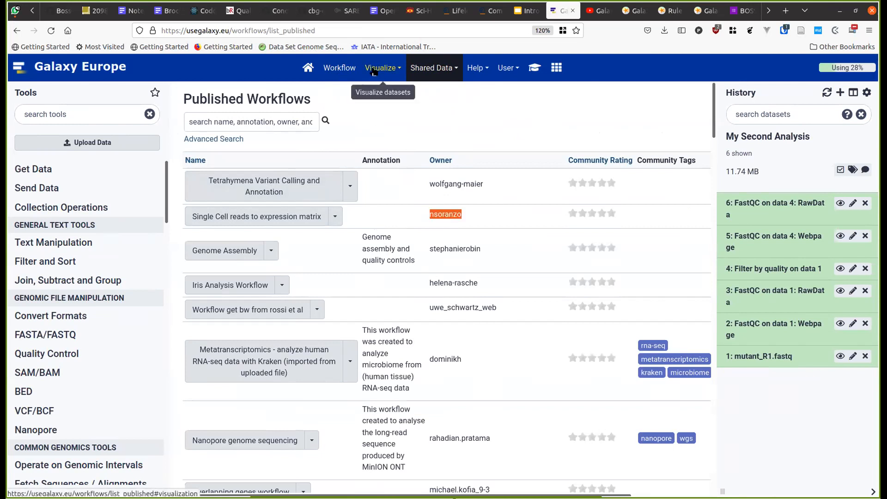
click(336, 65)
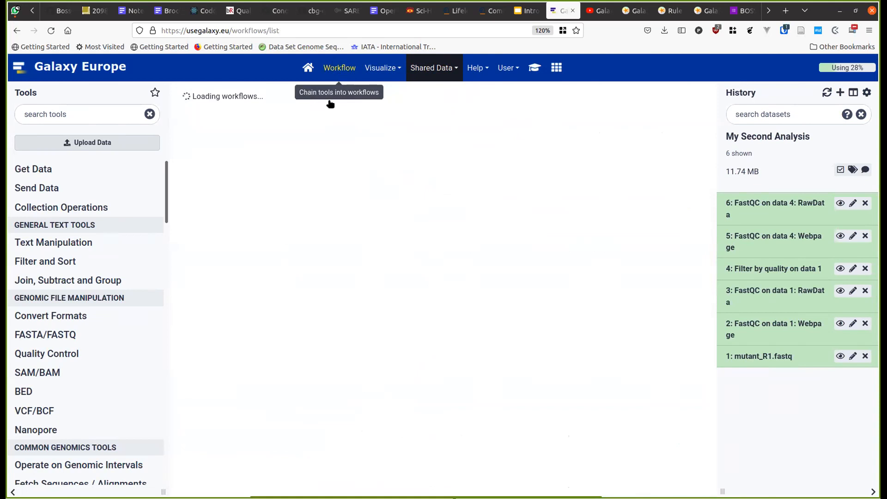
- Make My First Analysis Workflow accessible via link and copy its share URL
click(245, 163)
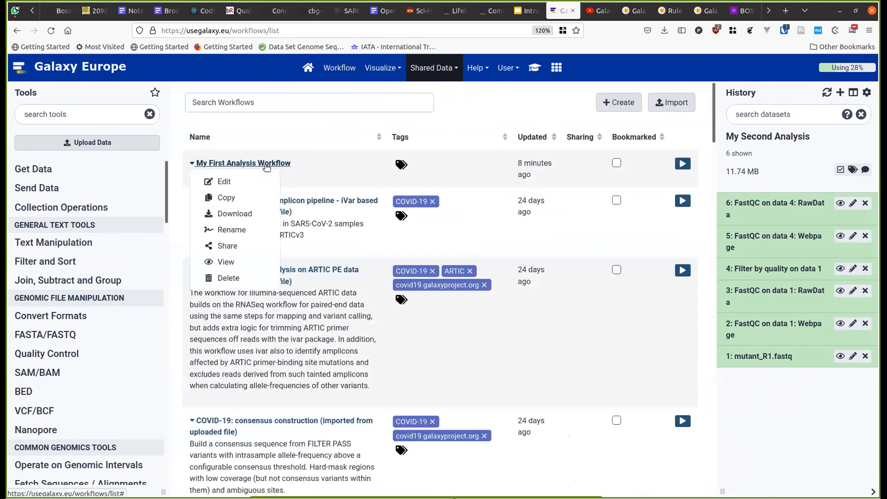
click(247, 249)
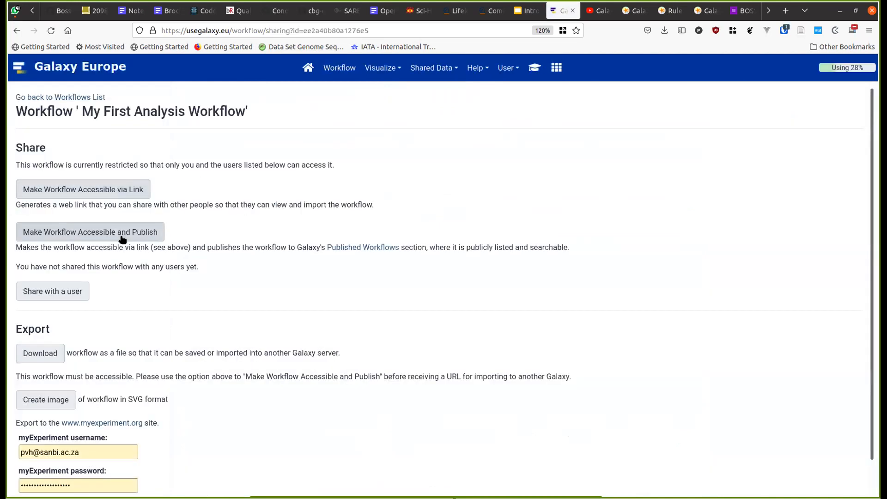
click(128, 182)
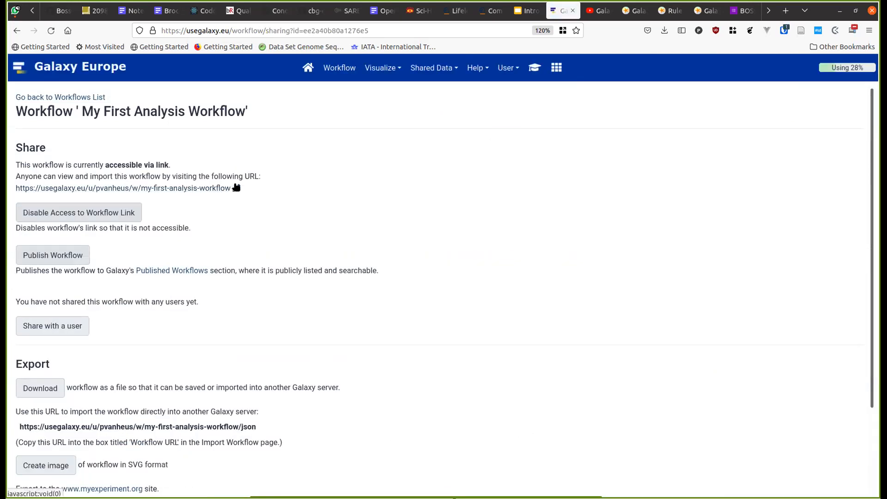
right_click(193, 190)
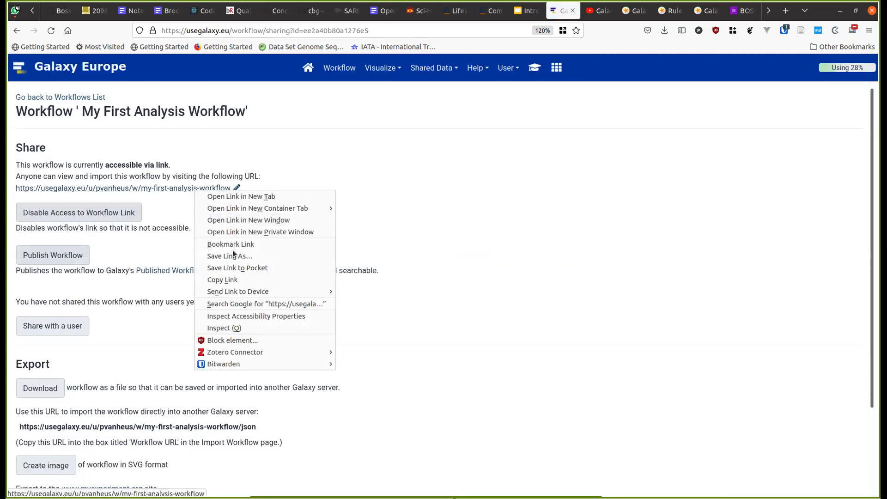
click(222, 280)
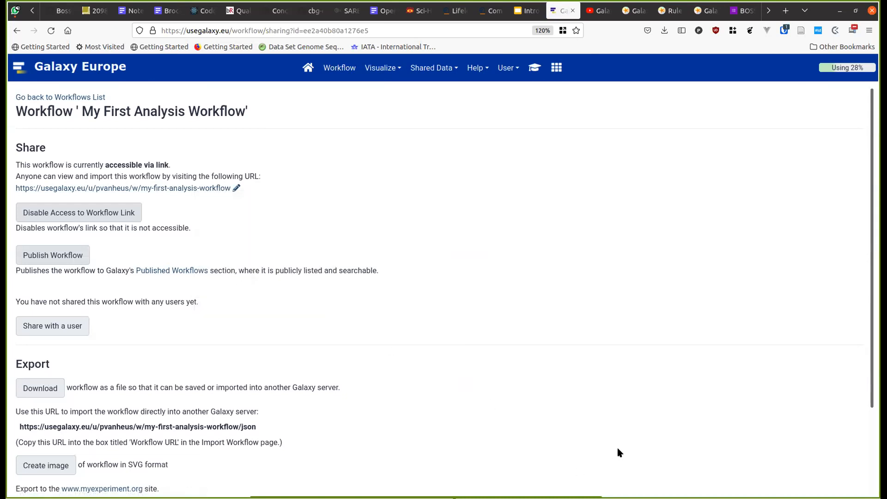
- Return to the browser and go to the Galaxy Europe home page
key(alt+Tab)
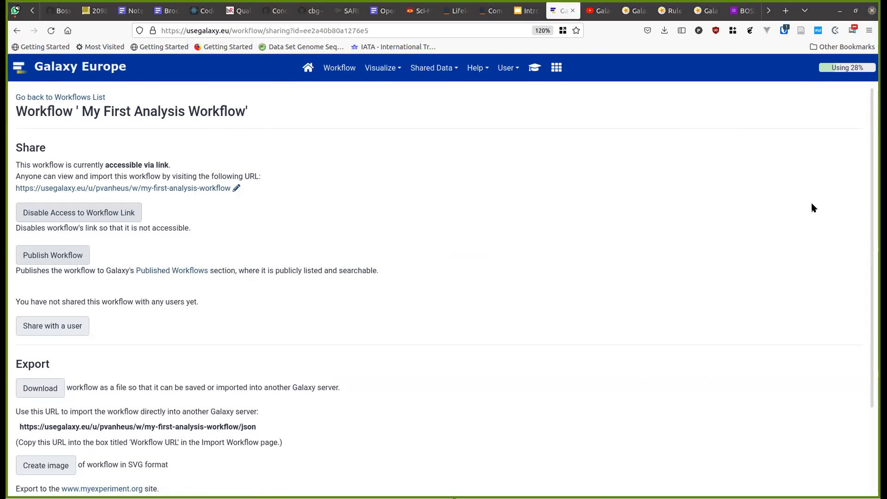
key(alt+Tab)
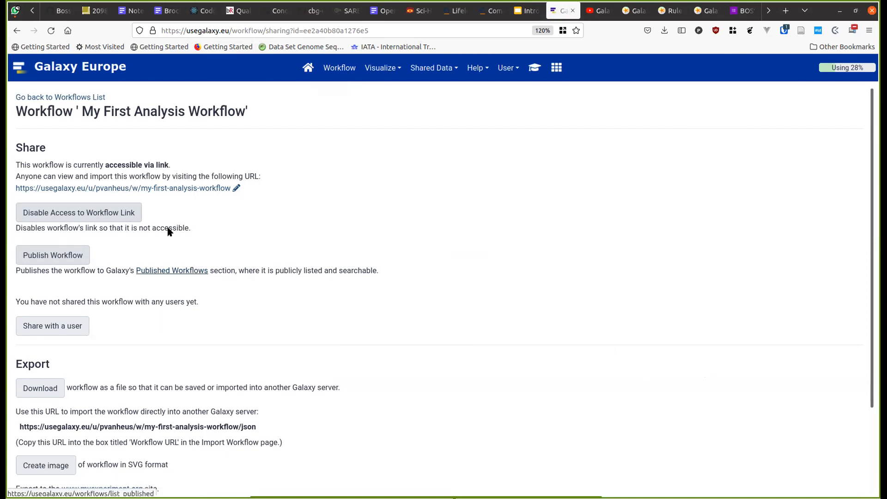
click(305, 74)
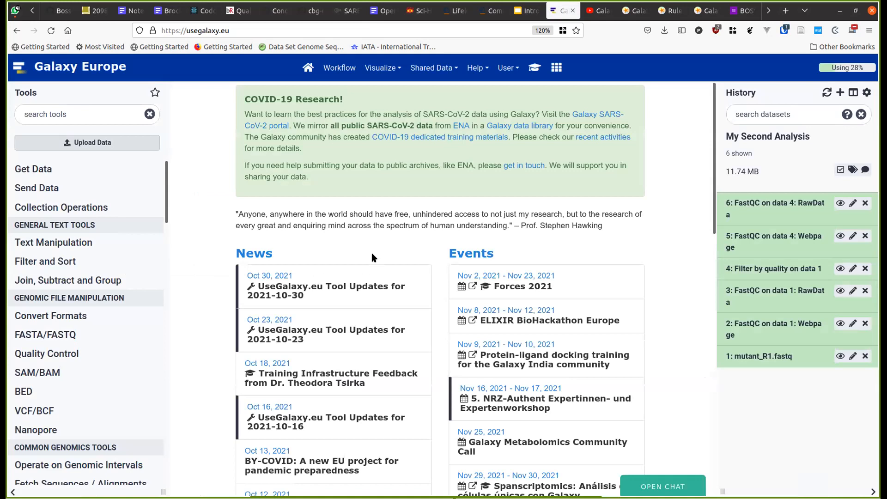
- Load workflowhub.eu in the neighbouring browser tab
key(ctrl+Tab)
key(ctrl+l)
text(i)
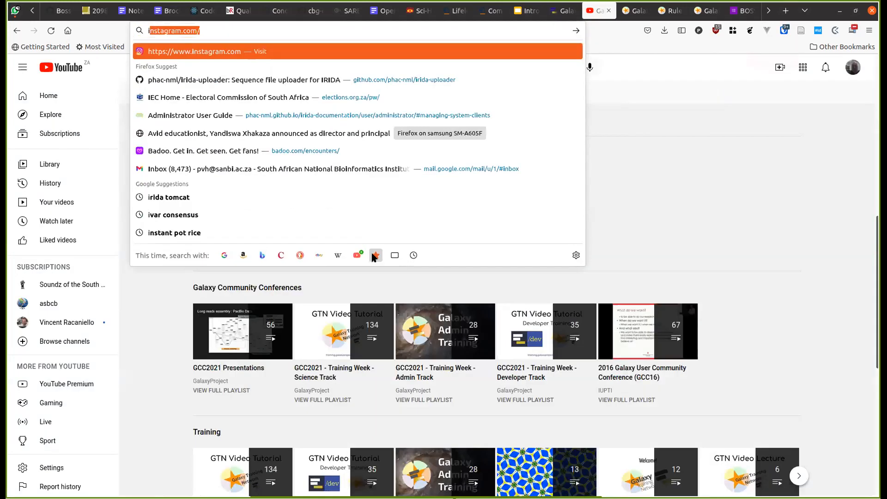
key(BackSpace)
key(BackSpace)
text(gala)
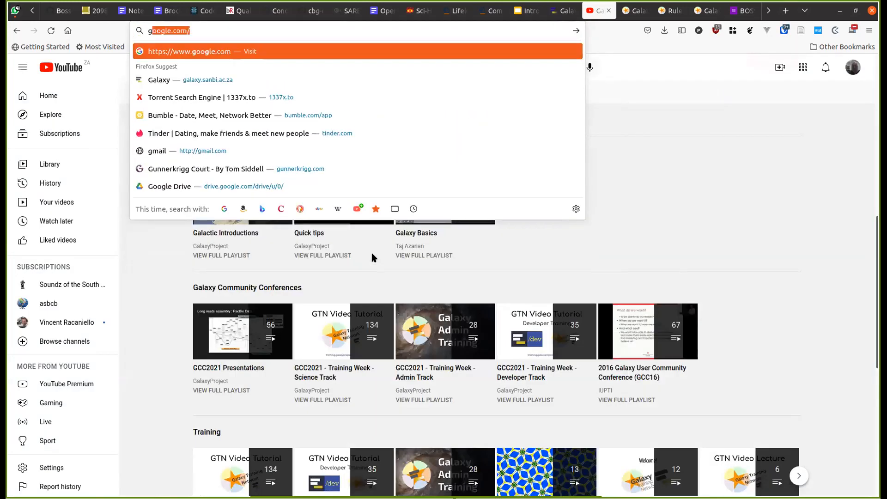
key(BackSpace)
key(BackSpace)
key(BackSpace)
key(BackSpace)
text(w)
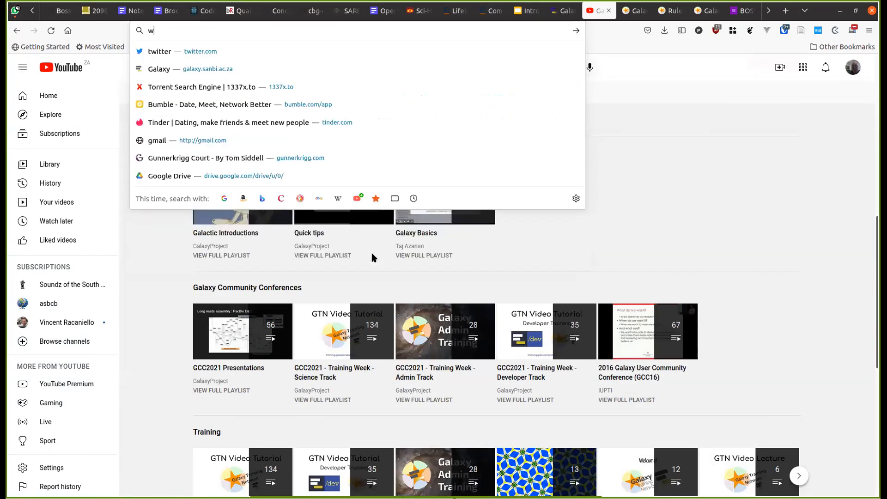
text(orkflowhub.eu)
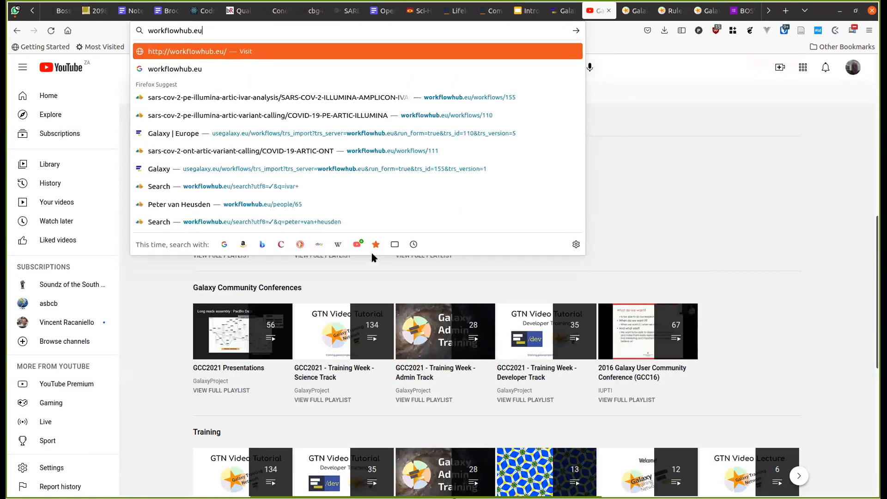
key(Escape)
key(Return)
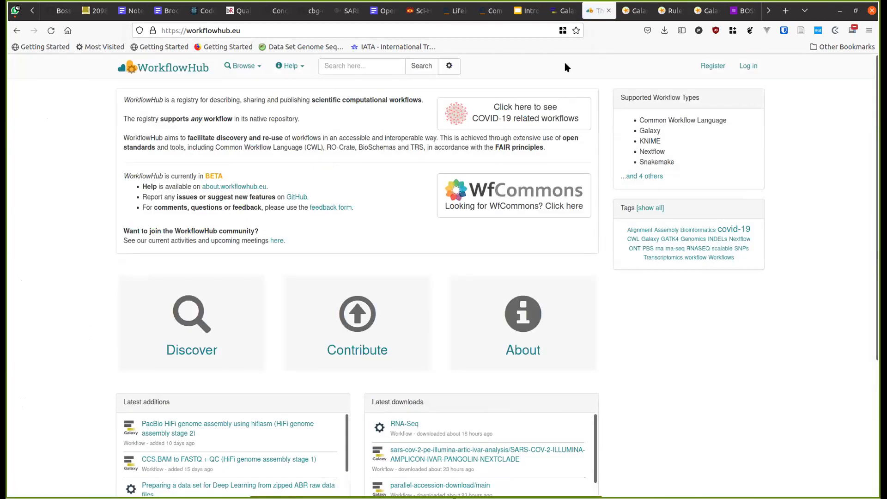
- Search WorkflowHub by the creator's name and open their COVID-19 Illumina Amplicon PE workflow
click(347, 66)
text(peter)
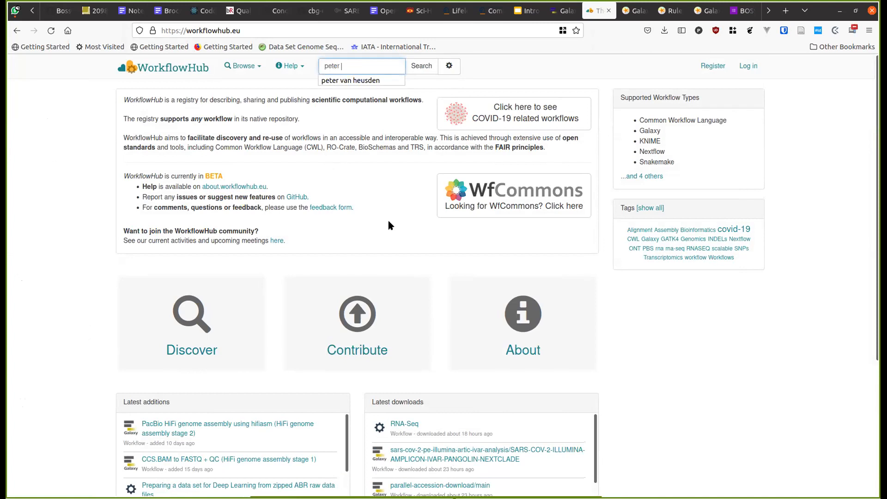
key(Down)
key(Return)
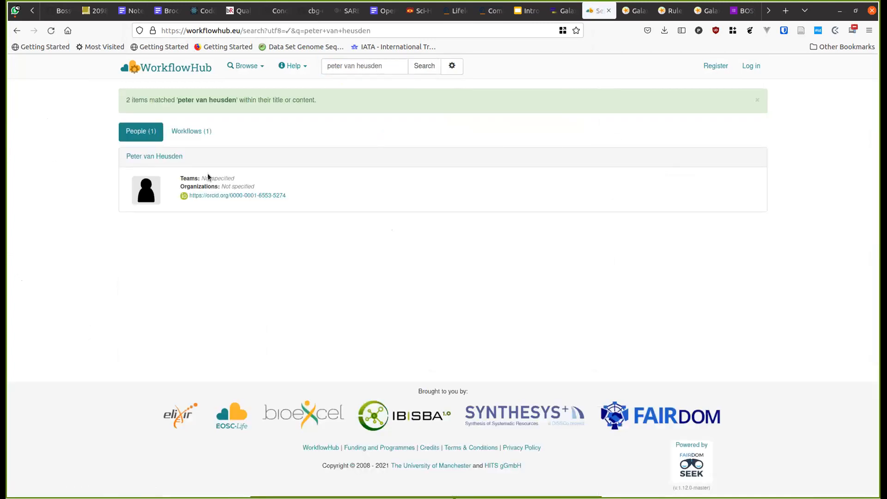
click(149, 157)
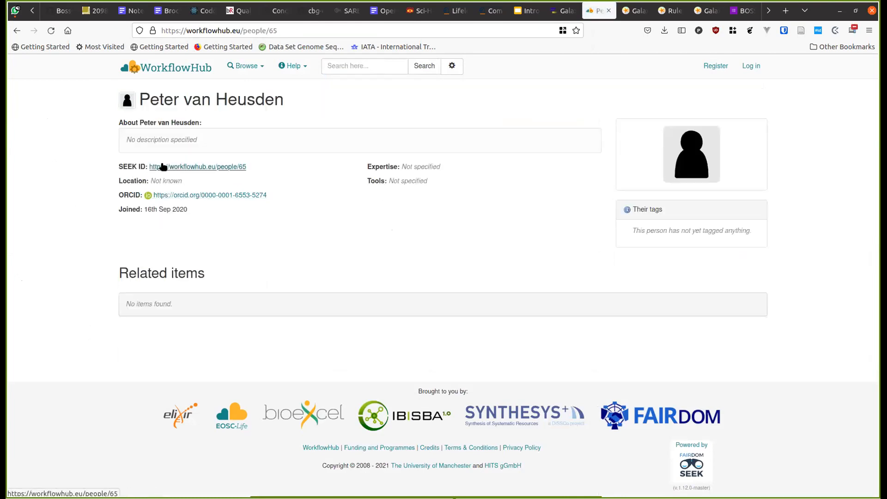
click(19, 33)
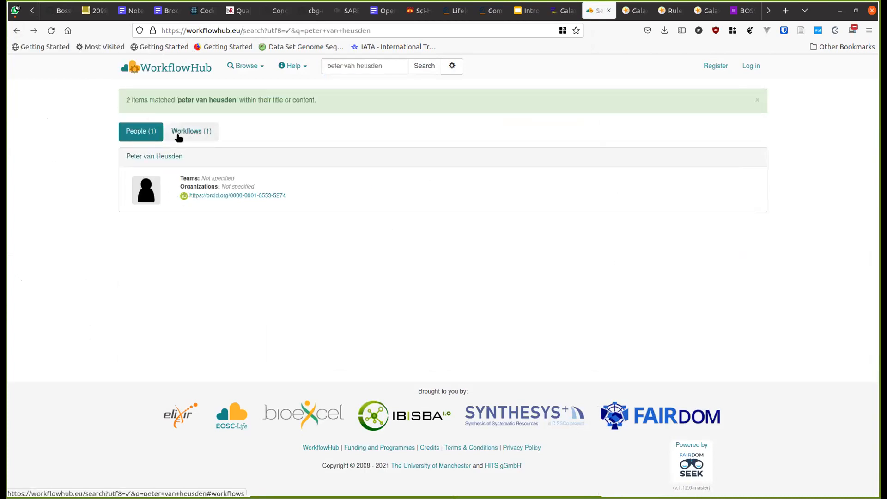
click(178, 138)
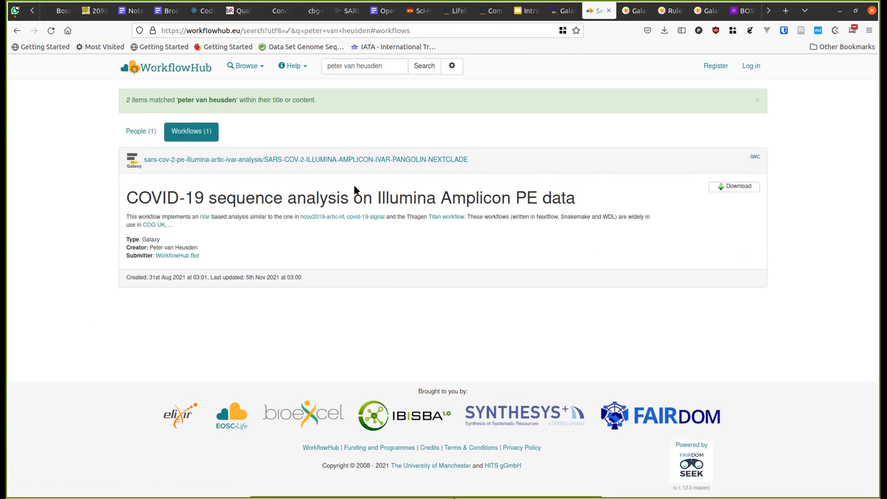
click(201, 161)
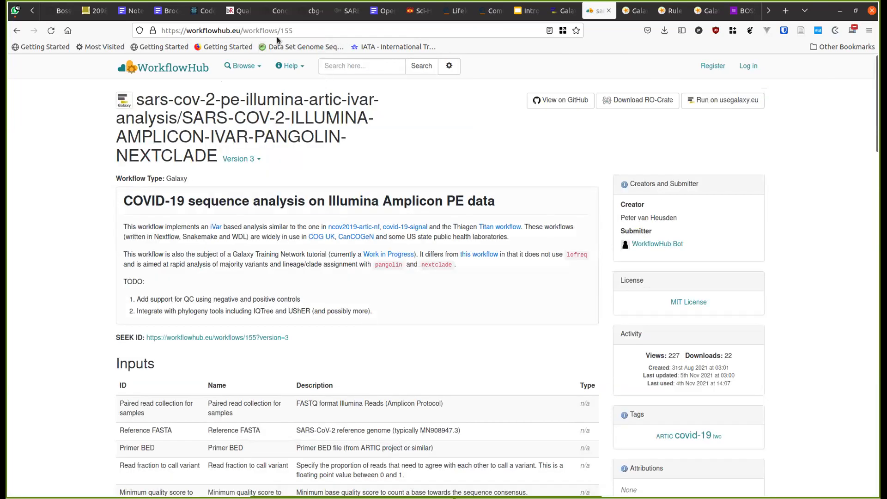
- Use 'Run on usegalaxy.eu' to load the SARS-CoV-2 iVar workflow's run form in Galaxy Europe
click(249, 29)
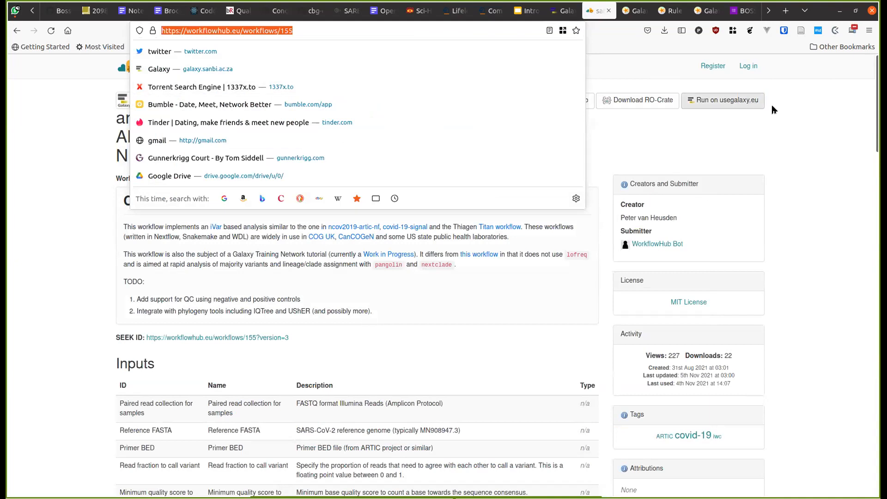
click(761, 127)
click(731, 99)
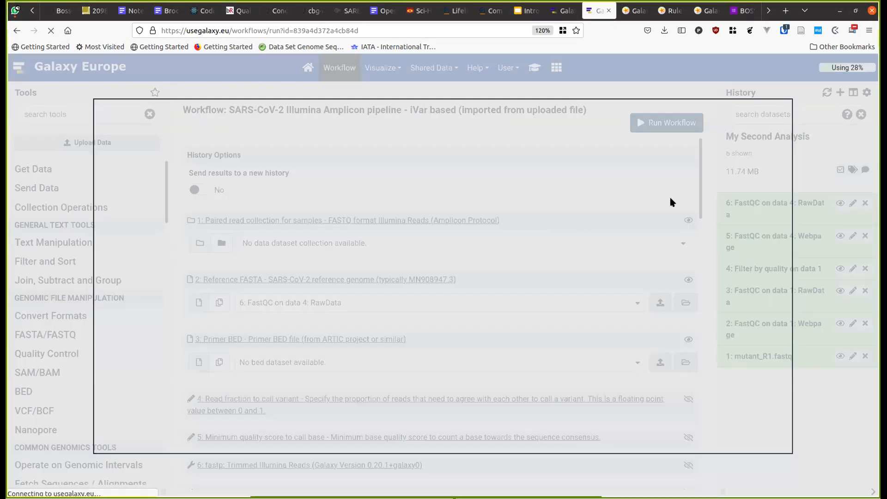
- Open the Galaxy 101 tutorial overlay, then close it to reveal the run form
scroll(337, 238, down, 4)
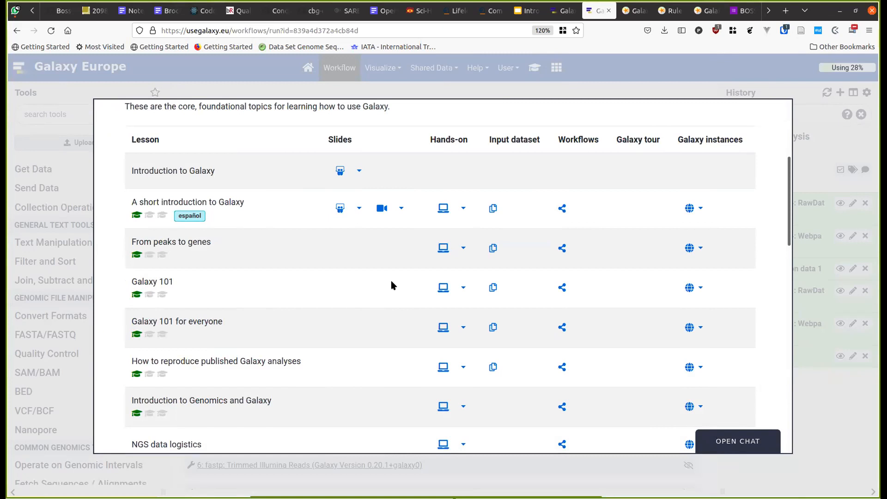
click(446, 288)
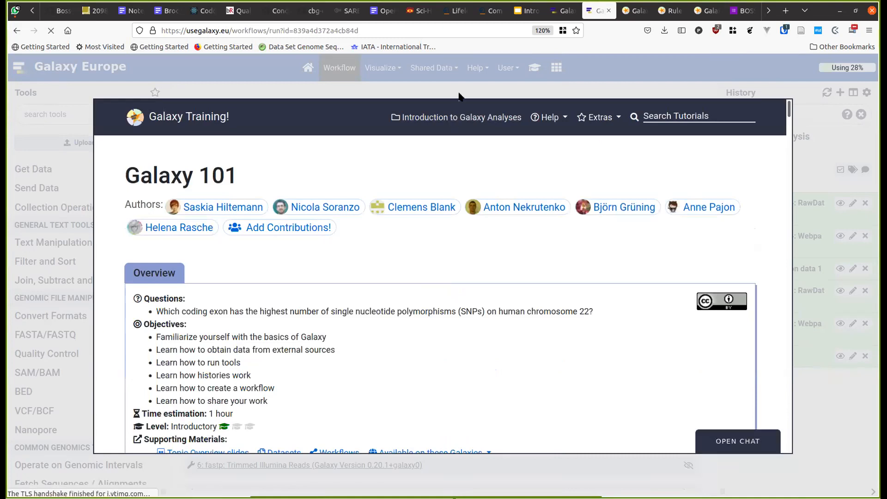
click(461, 94)
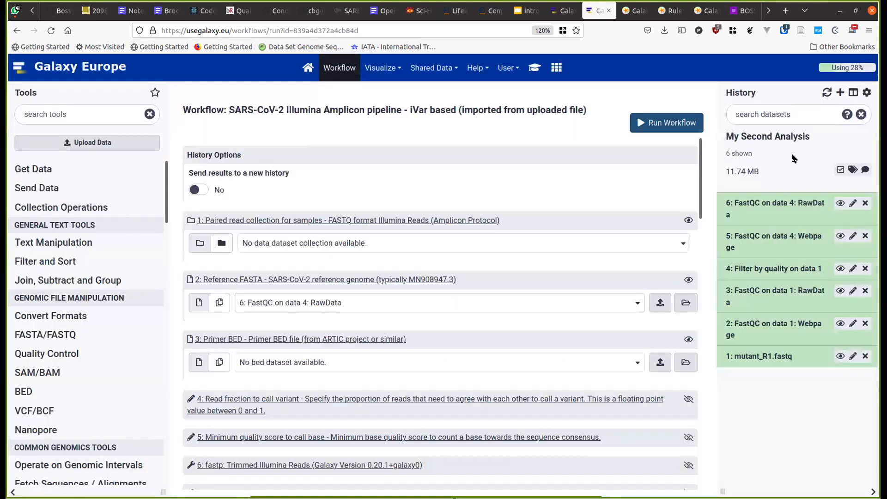
- Create a new empty history and rename it 'Galaxy 101'
click(840, 93)
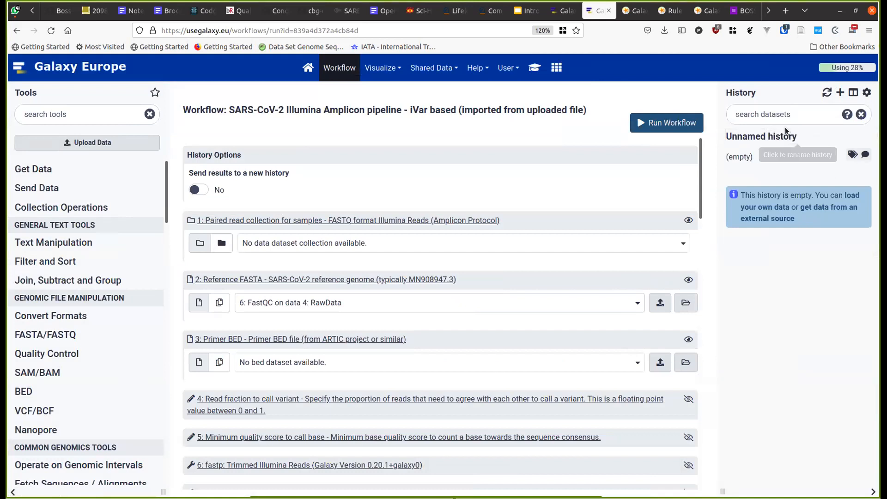
click(793, 140)
text(Gala)
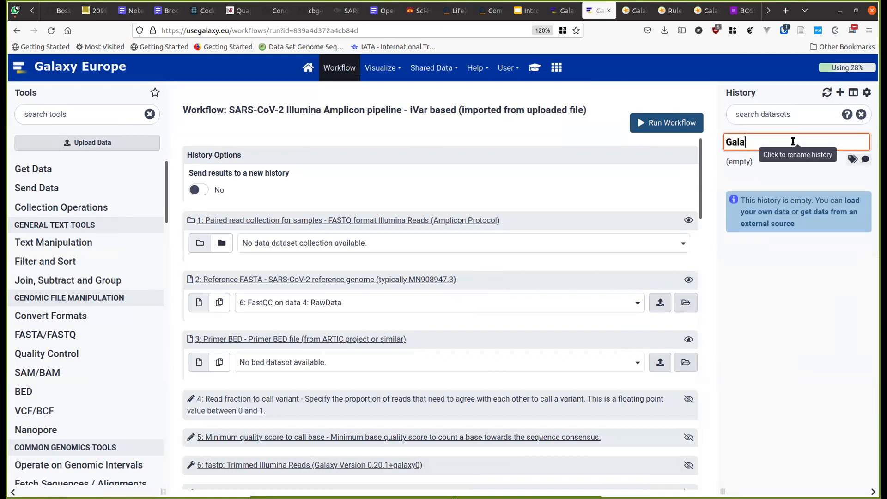
text(xy 101)
key(Return)
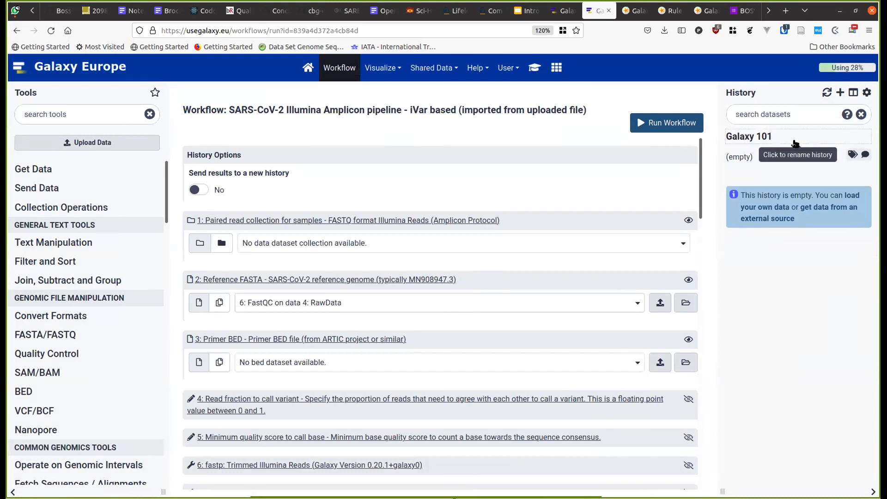
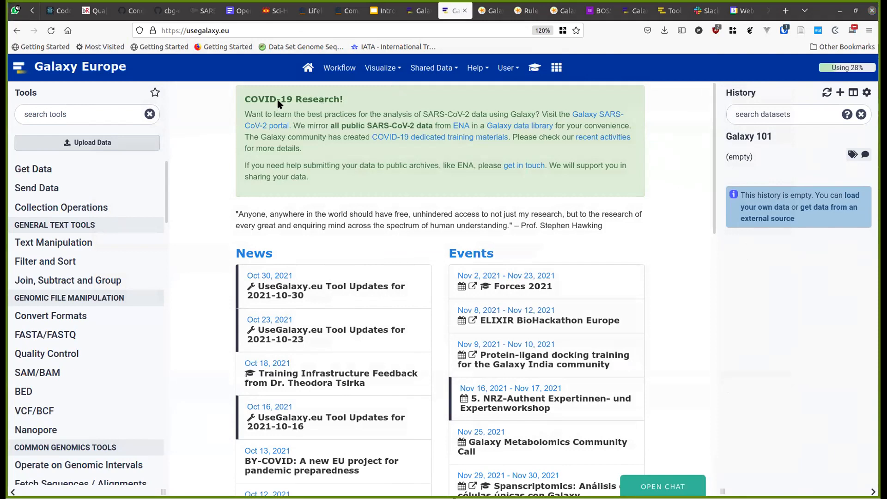
- Open the Bosske training email in Gmail and copy its training status link
click(12, 11)
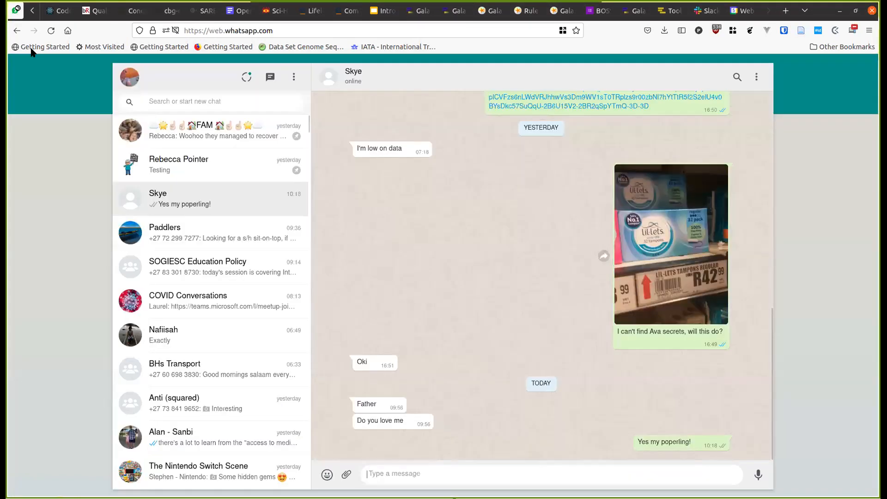
key(ctrl+Page_Down)
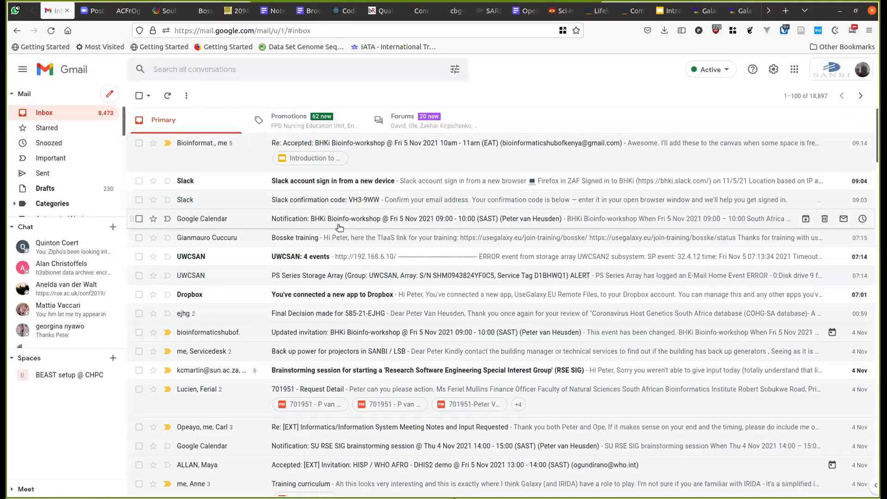
click(337, 235)
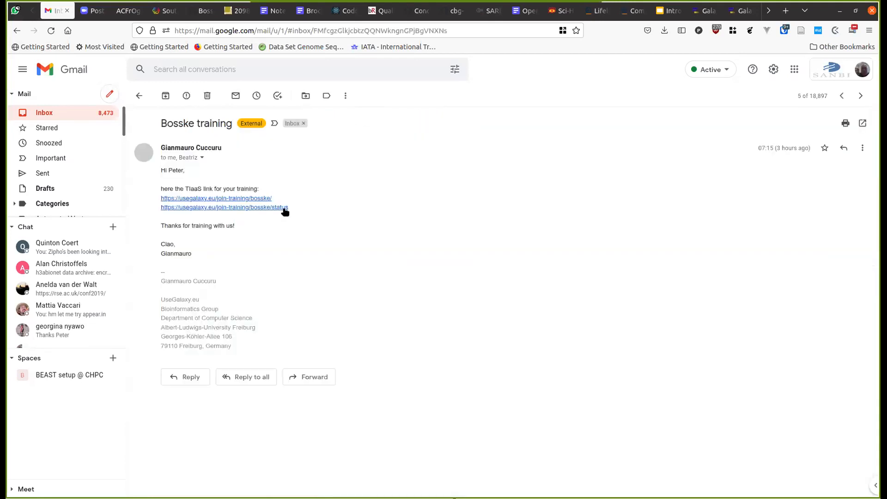
right_click(274, 210)
click(325, 299)
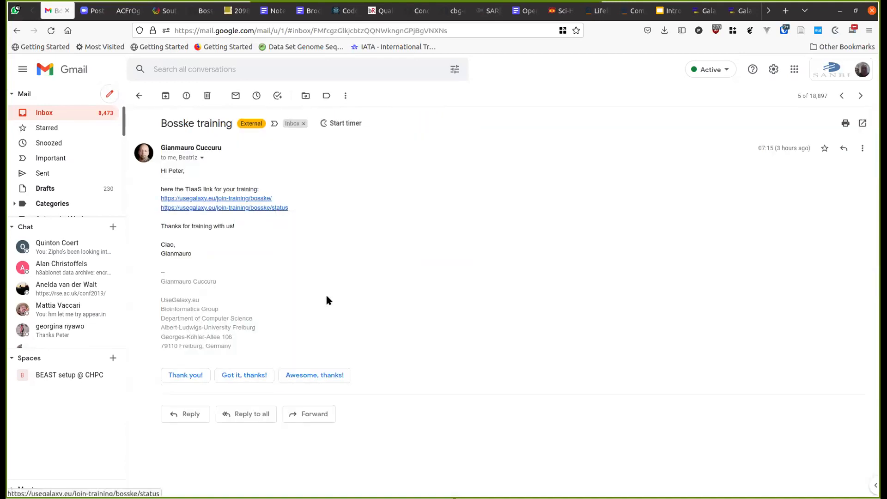
- Load the copied status link in the Galaxy help forum tab to show the bosske training status
click(11, 14)
key(ctrl+Page_Up)
key(ctrl+Page_Up)
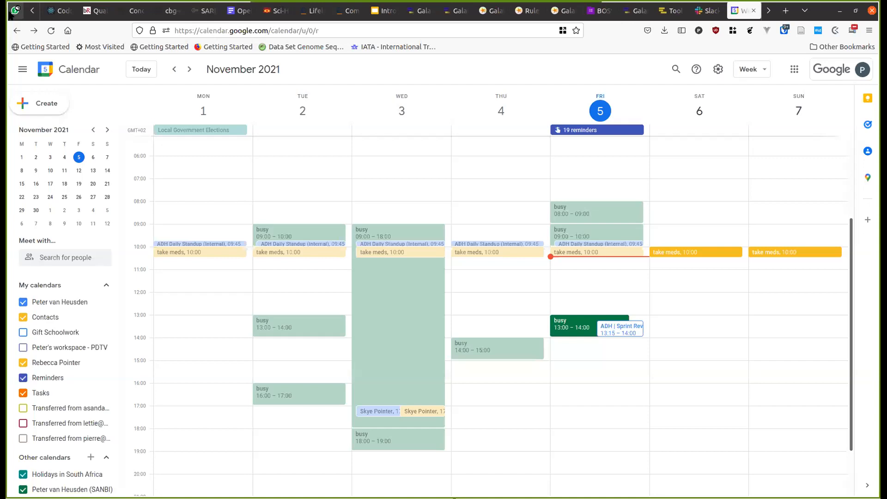
key(ctrl+Page_Up)
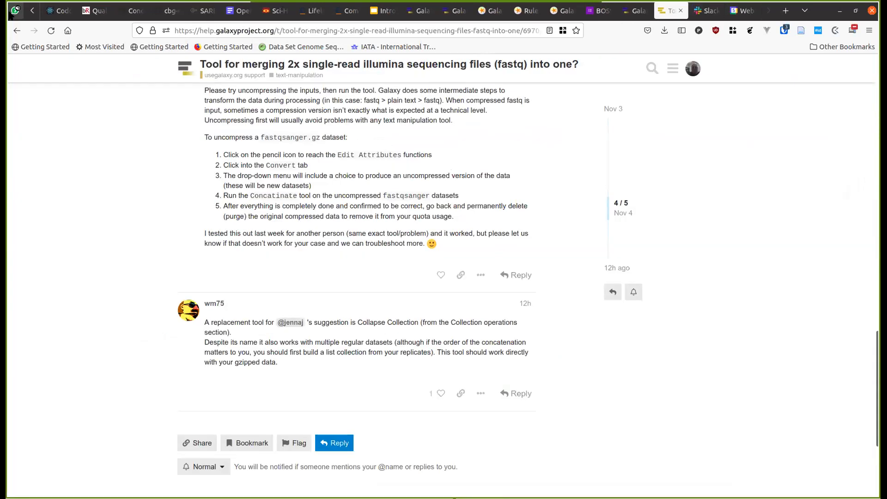
key(ctrl+l)
key(Return)
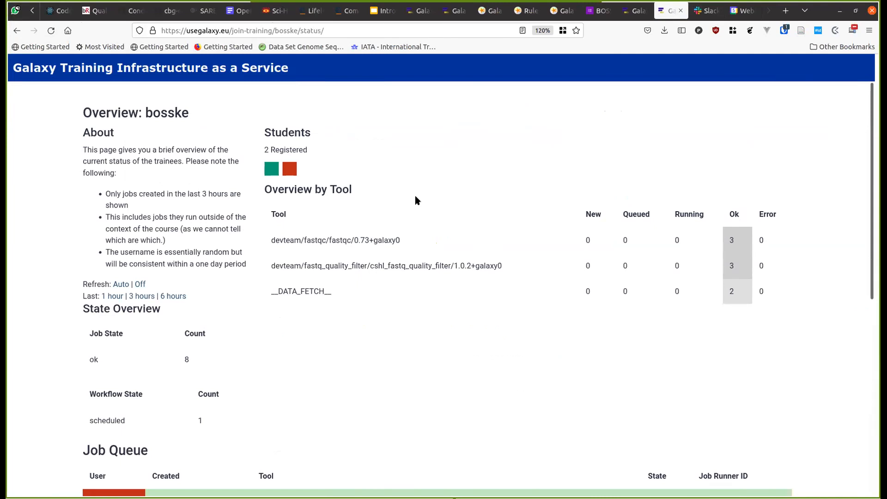
- Cycle past the training status, survey responses and instructors tabs to reach the Galaxy Europe tab
key(ctrl+Page_Up)
key(ctrl+Page_Down)
key(ctrl+Page_Up)
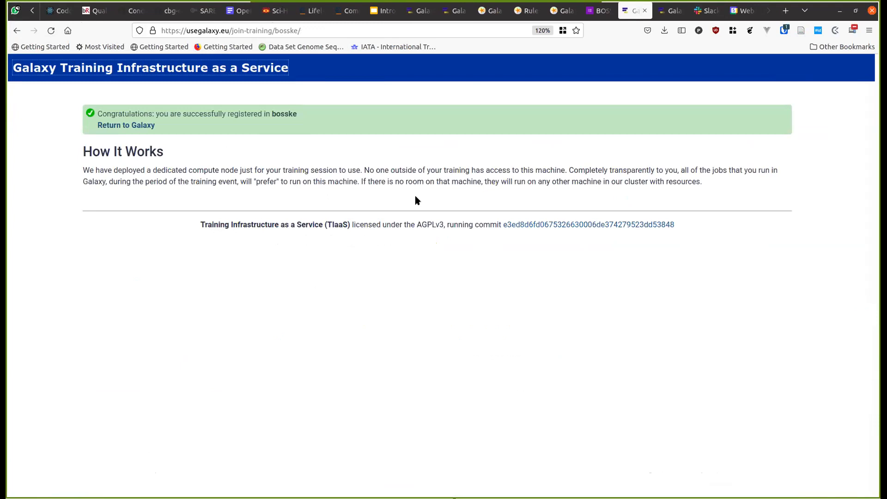
key(ctrl+Page_Up)
key(ctrl+Page_Down)
key(ctrl+Page_Up)
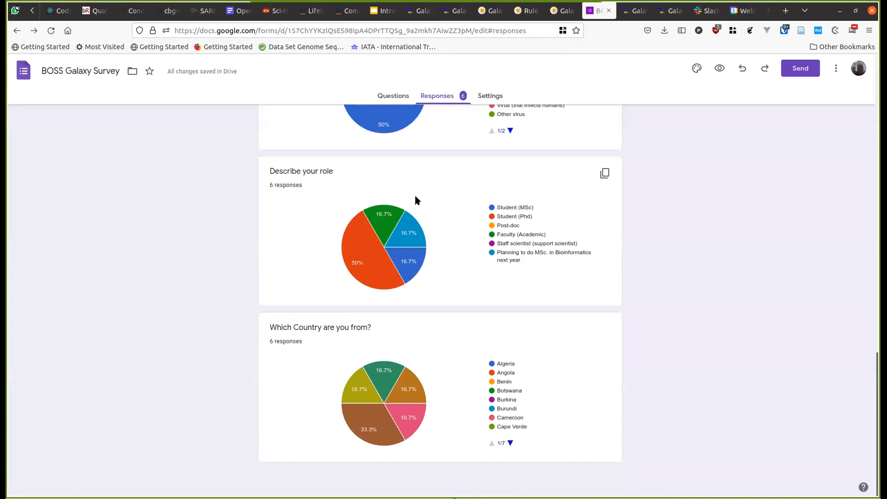
key(ctrl+Page_Up)
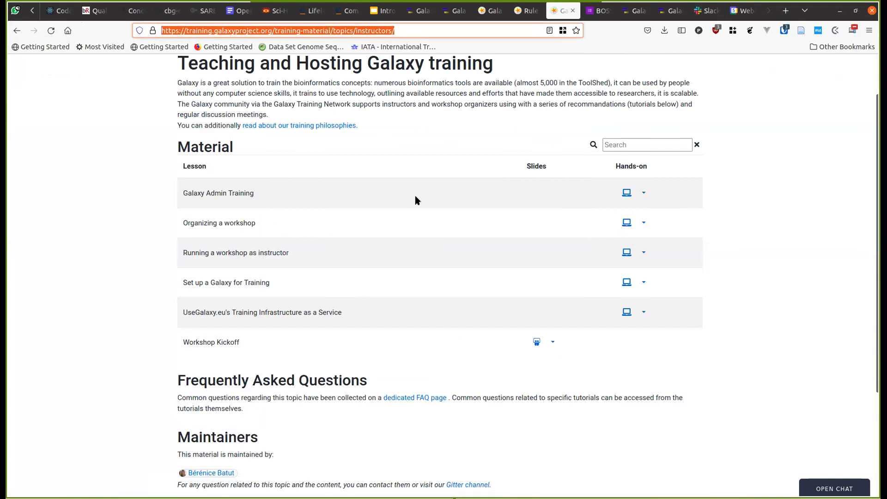
key(ctrl+Page_Up)
key(ctrl+Page_Up)
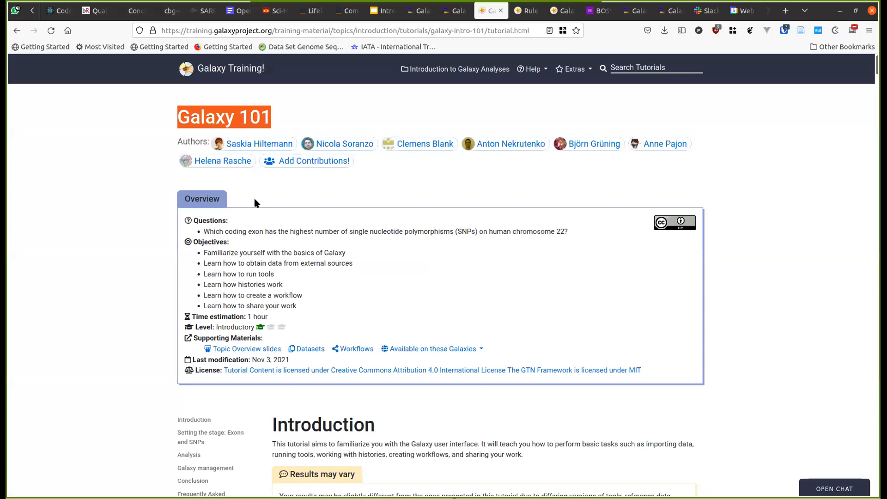
key(ctrl+Page_Up)
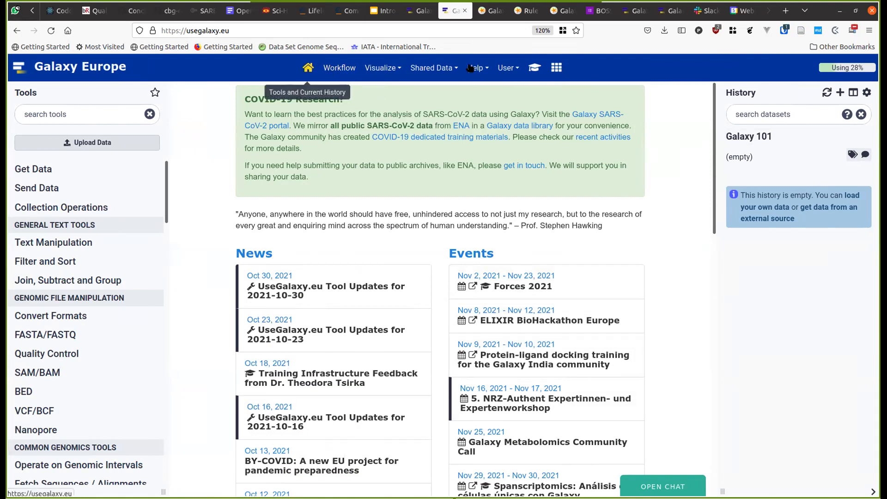
- Open the training overlay and read through the Galaxy 101 tutorial down to the Exons and SNPs background
click(534, 67)
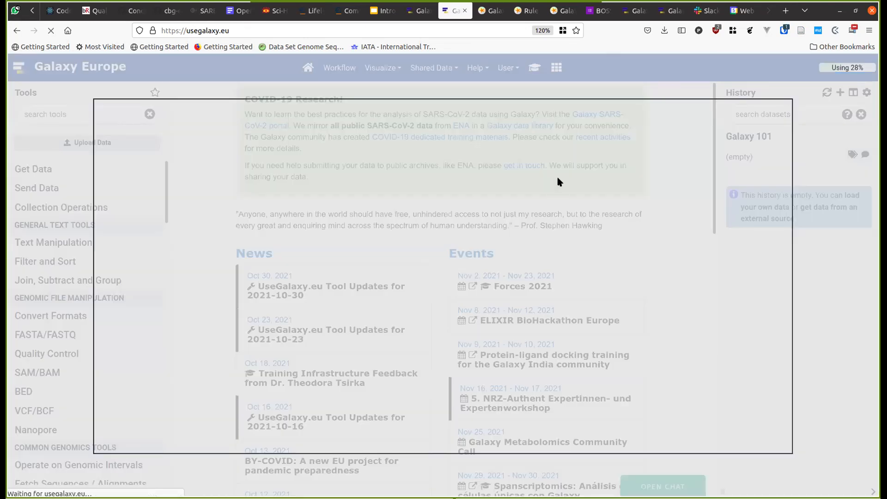
scroll(337, 252, down, 5)
scroll(336, 252, up, 5)
scroll(337, 254, down, 5)
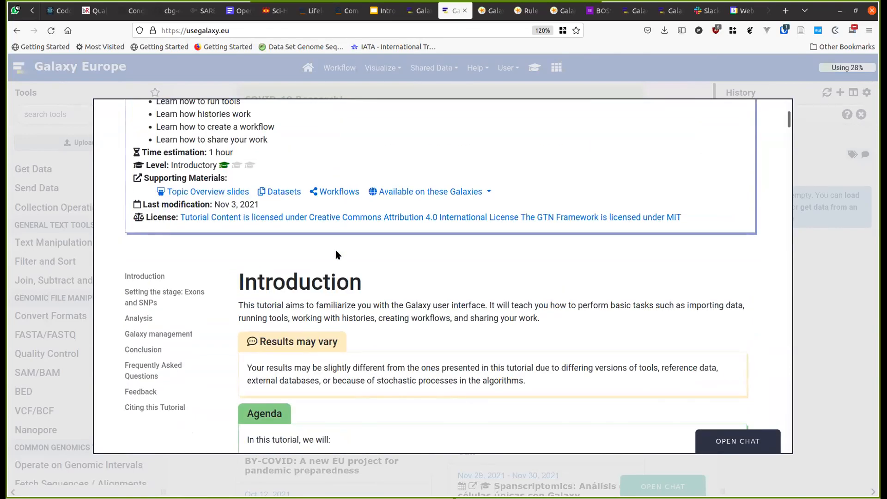
scroll(336, 253, down, 2)
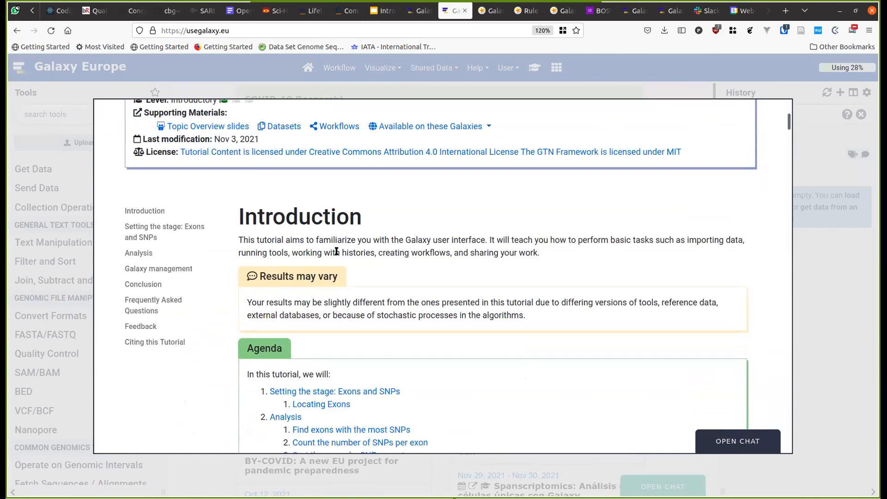
scroll(336, 251, down, 10)
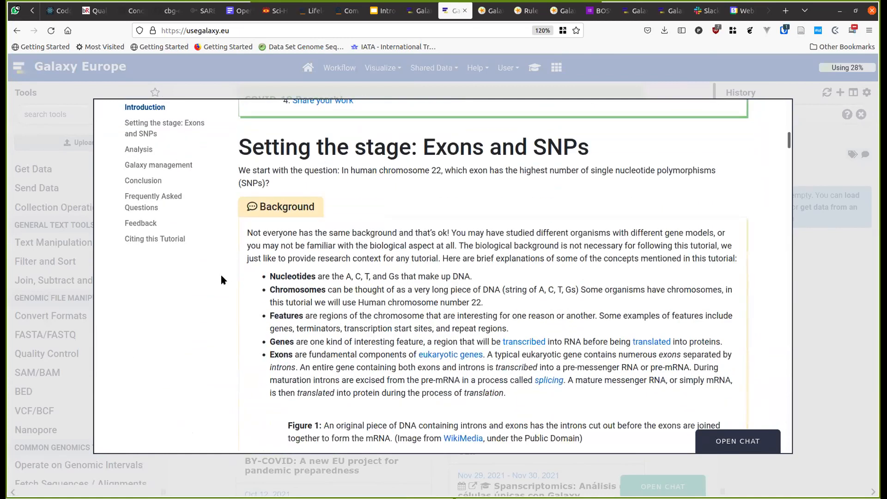
scroll(221, 276, down, 1)
scroll(221, 277, up, 2)
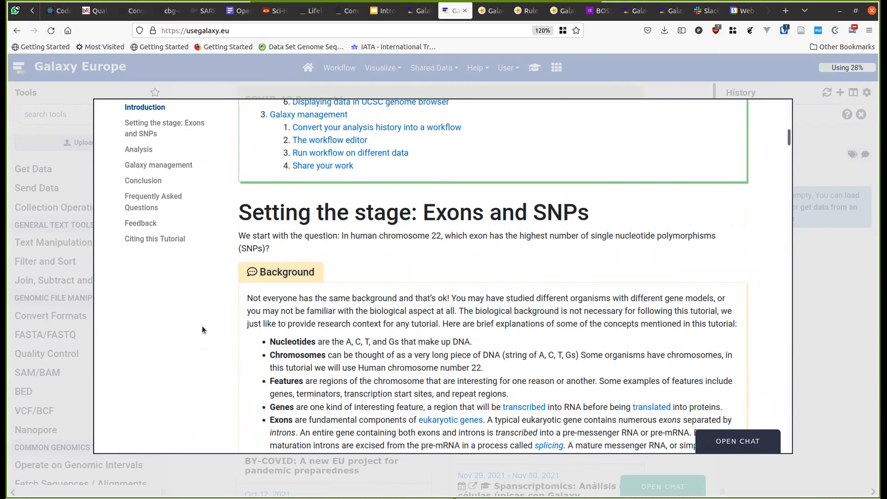
scroll(202, 329, down, 2)
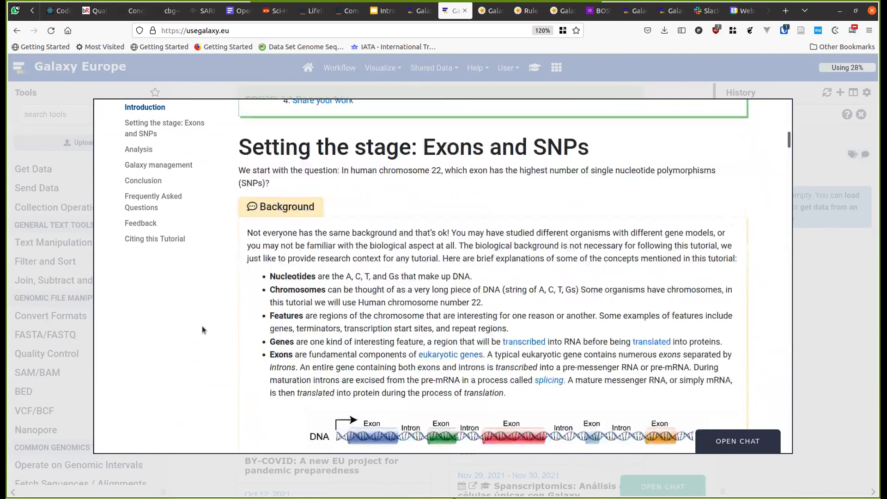
scroll(202, 329, down, 4)
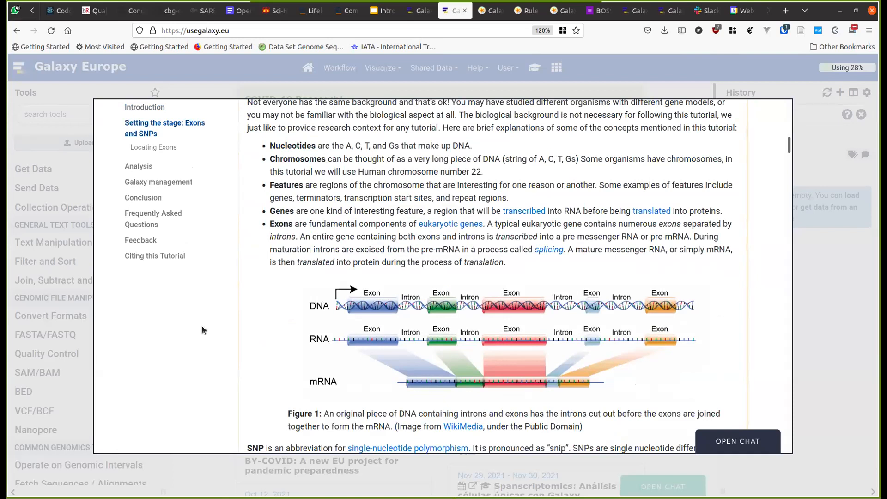
scroll(201, 326, down, 4)
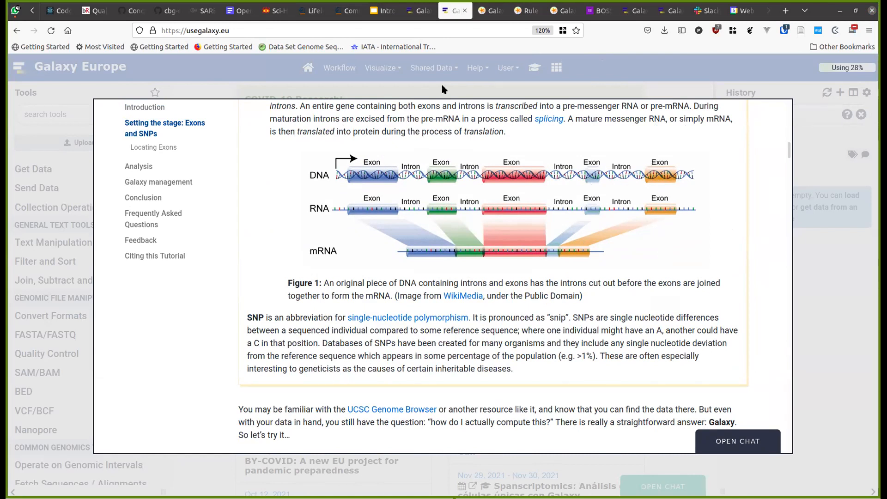
scroll(338, 152, up, 5)
scroll(305, 159, up, 6)
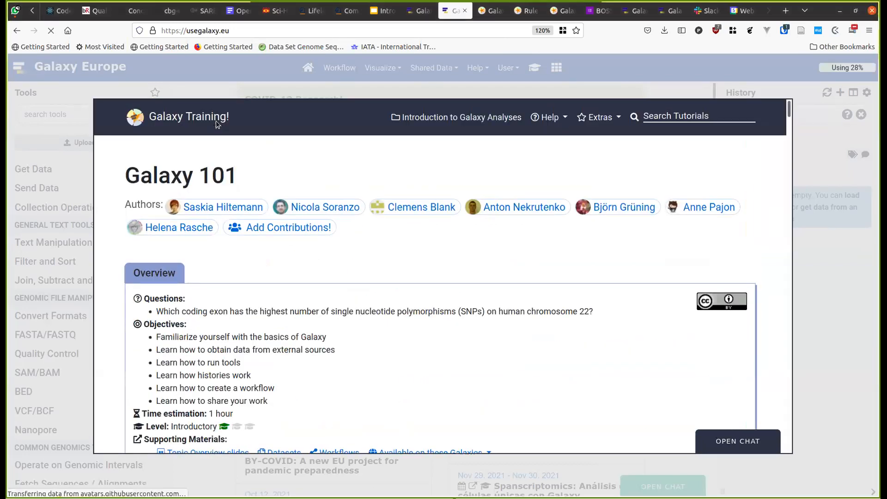
- Browse the Introduction to Galaxy Analyses topic and try opening the short introduction's input dataset
click(216, 121)
scroll(228, 231, down, 2)
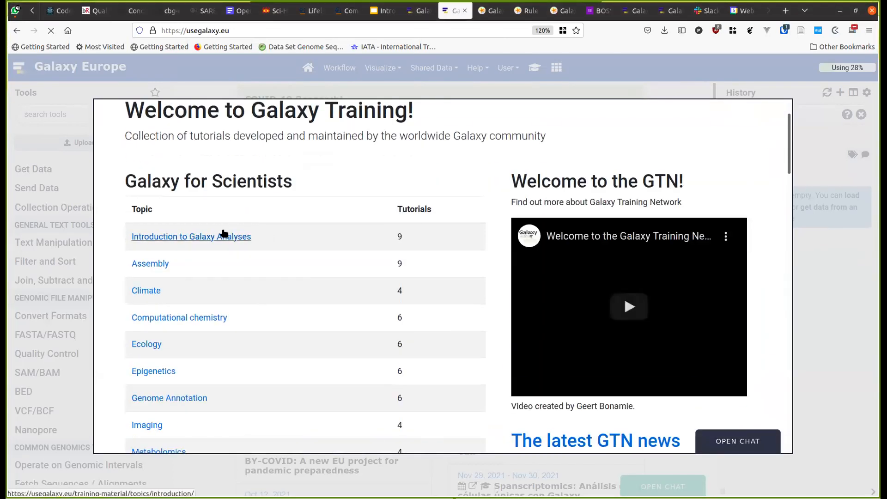
click(223, 234)
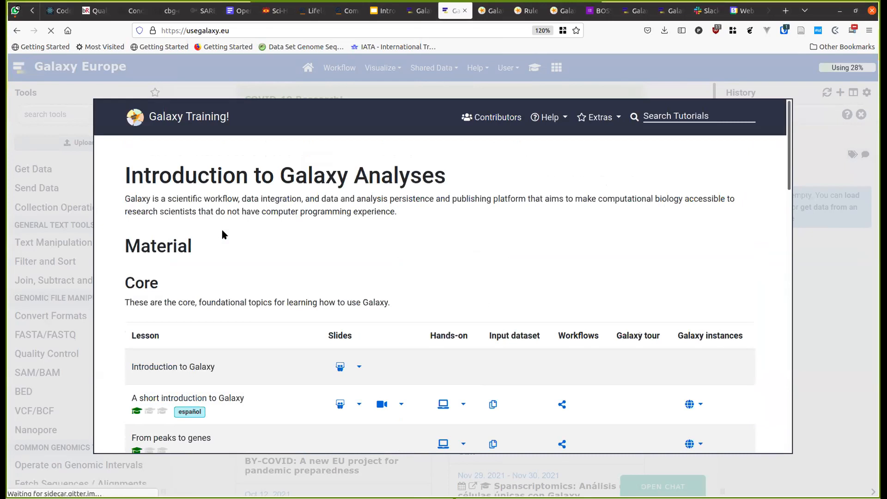
scroll(222, 234, down, 3)
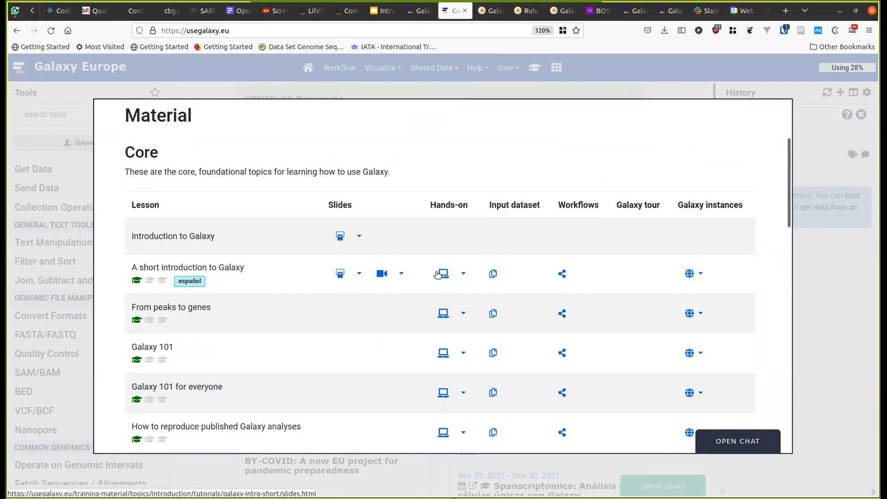
click(438, 274)
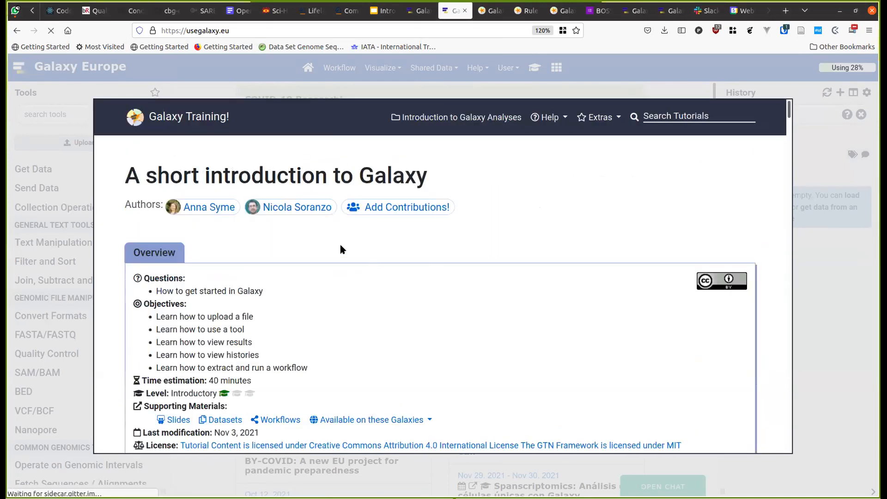
click(188, 107)
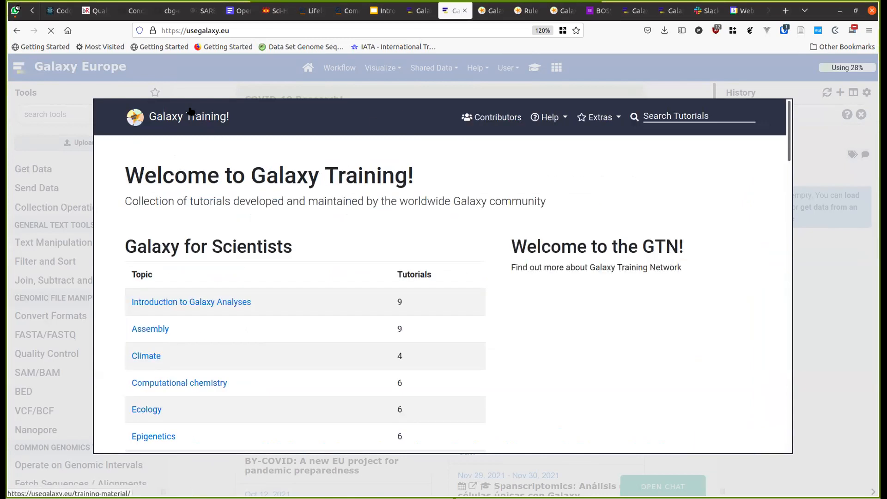
click(230, 302)
scroll(383, 309, down, 2)
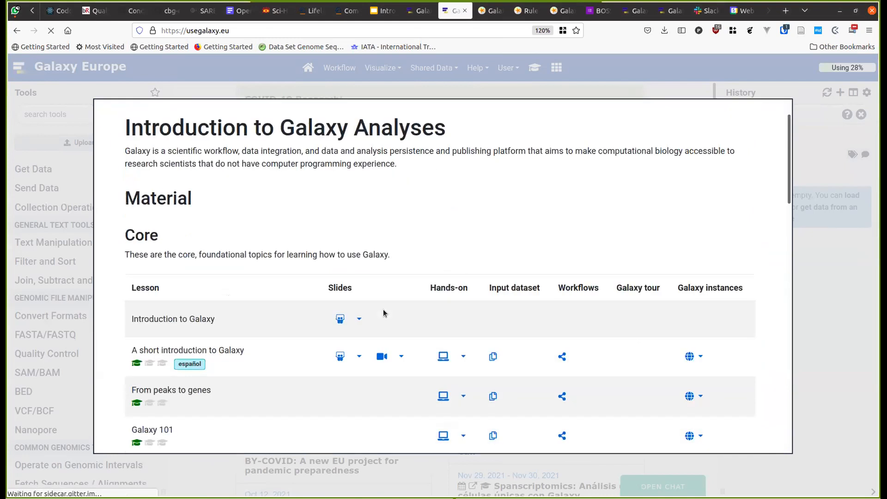
scroll(383, 309, down, 3)
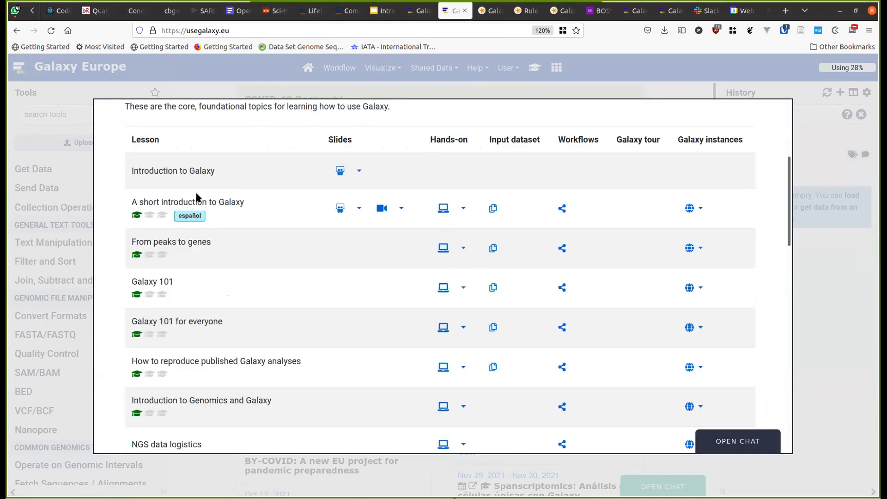
click(492, 208)
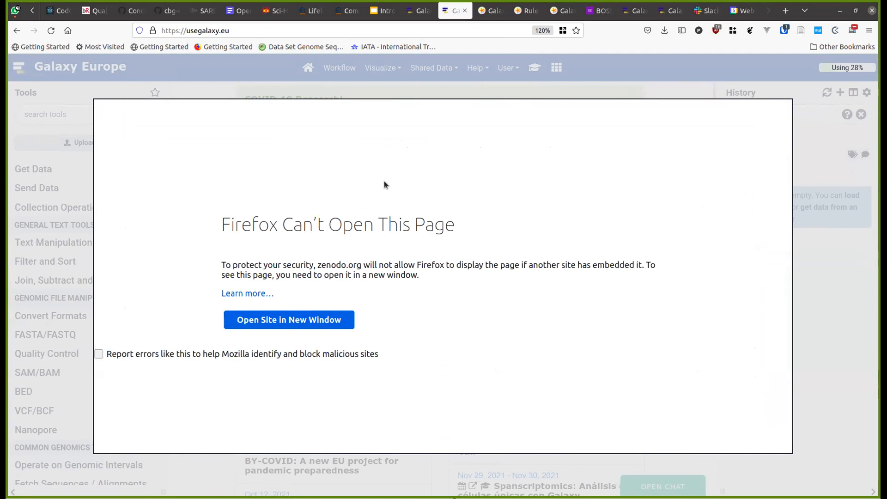
- Copy the input dataset link and paste it into a new tab's address bar
click(384, 61)
click(534, 68)
right_click(193, 248)
key(Escape)
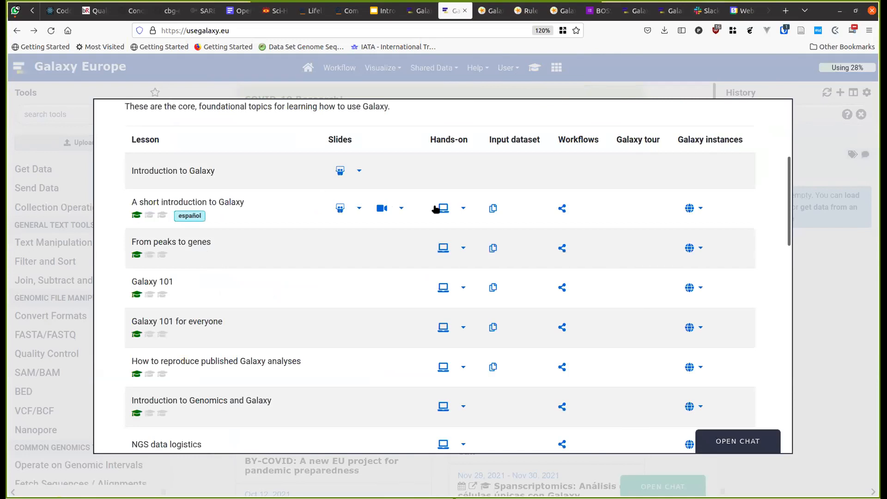
right_click(493, 210)
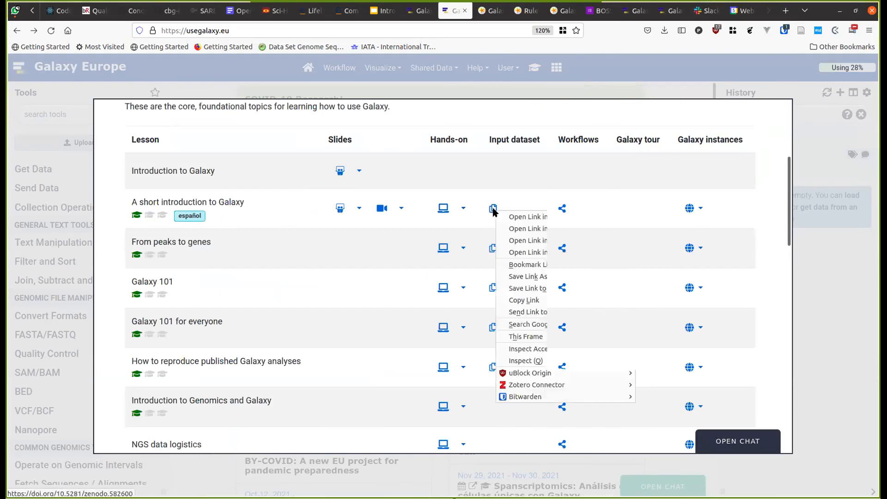
click(527, 301)
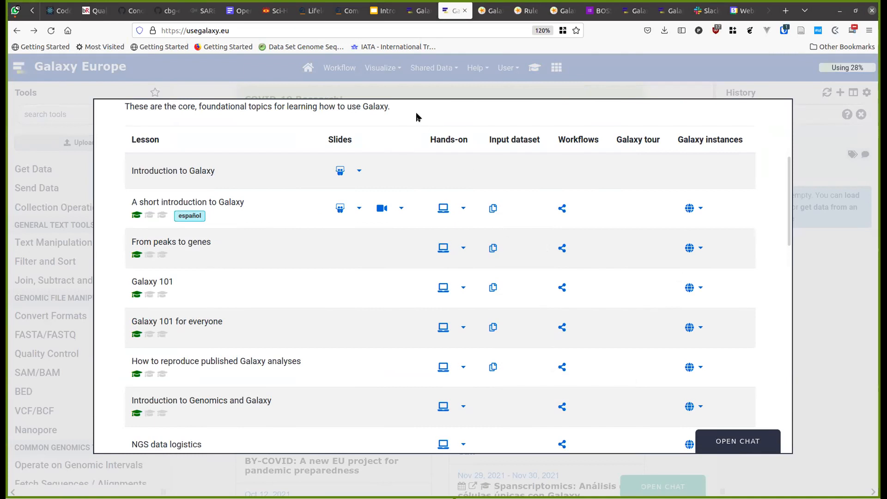
key(ctrl+t)
text(https://doi.org/10.5281/zenodo.582600)
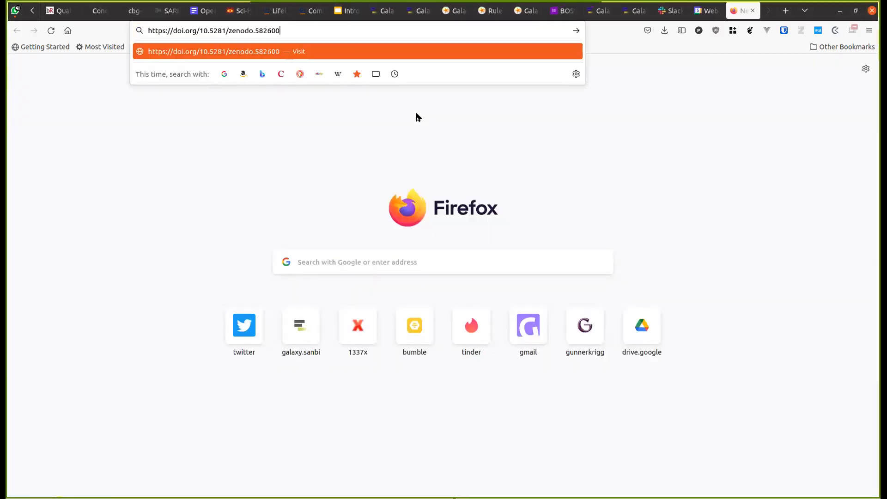
- Load Zenodo record 582600, look over its five dataset files, then return to the training registration tab
key(Return)
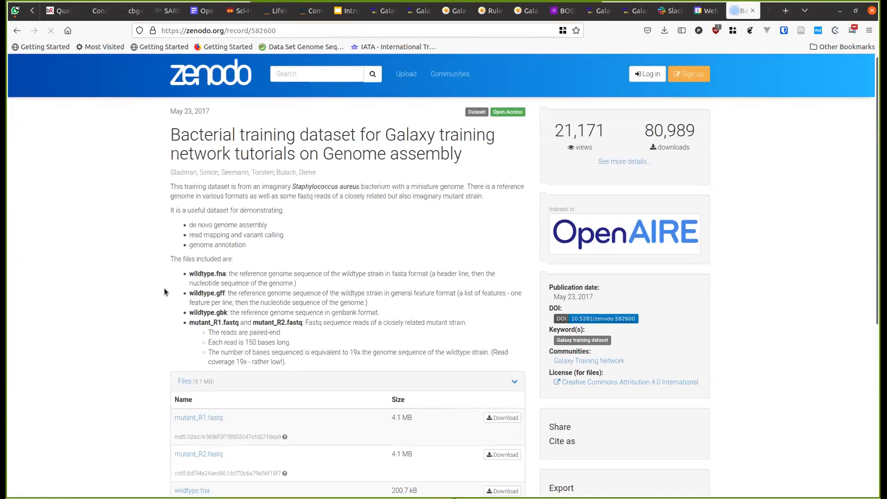
scroll(165, 287, down, 5)
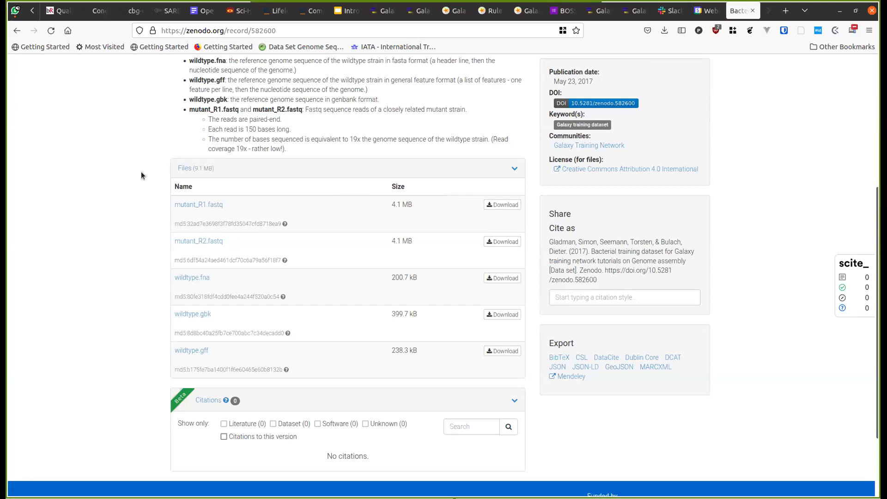
key(ctrl+Page_Up)
key(ctrl+Page_Up)
key(ctrl+Page_Up)
key(ctrl+Page_Up)
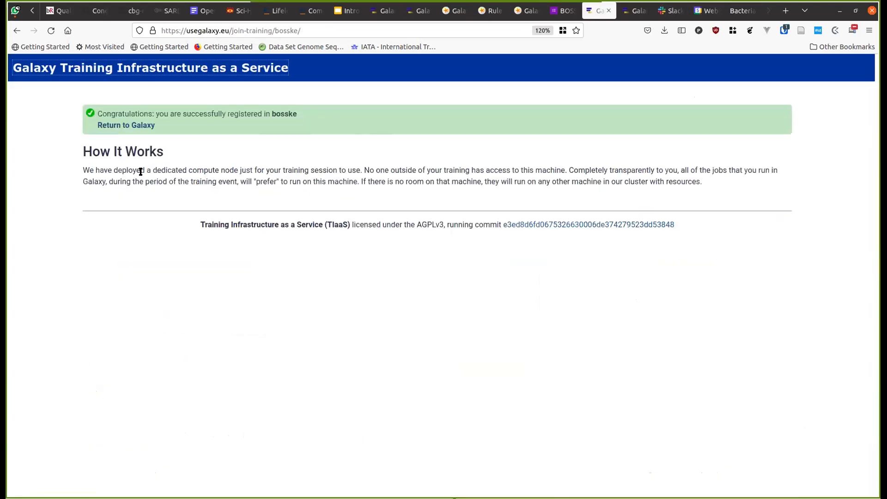
- Back in the Galaxy Europe tab, open and scroll through the short introduction to Galaxy tutorial
key(ctrl+Page_Up)
key(ctrl+Page_Up)
key(ctrl+Page_Up)
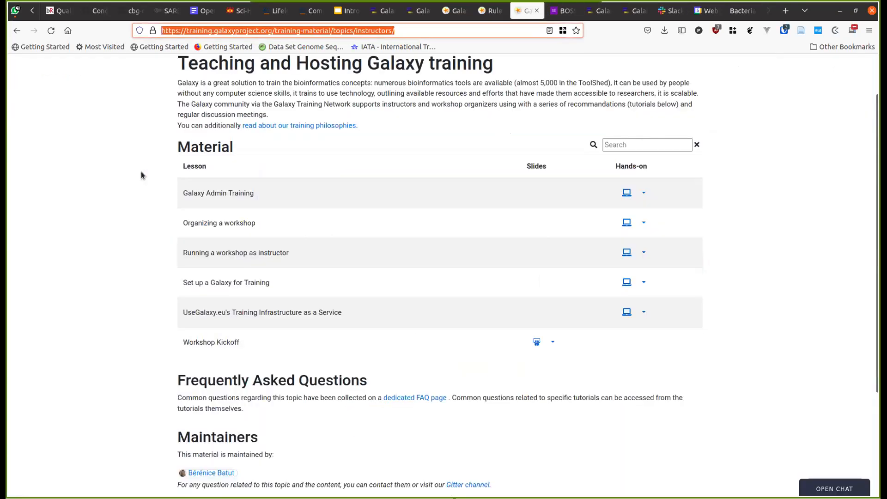
key(ctrl+Page_Up)
key(ctrl+Page_Up)
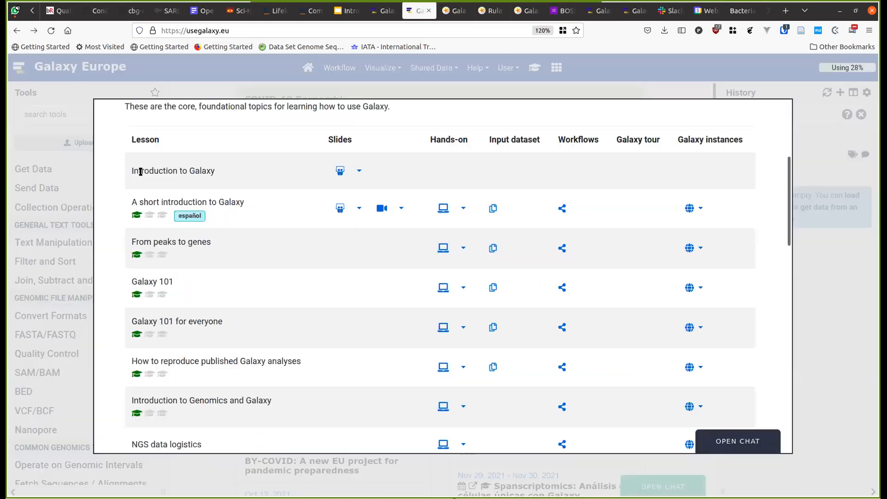
click(443, 208)
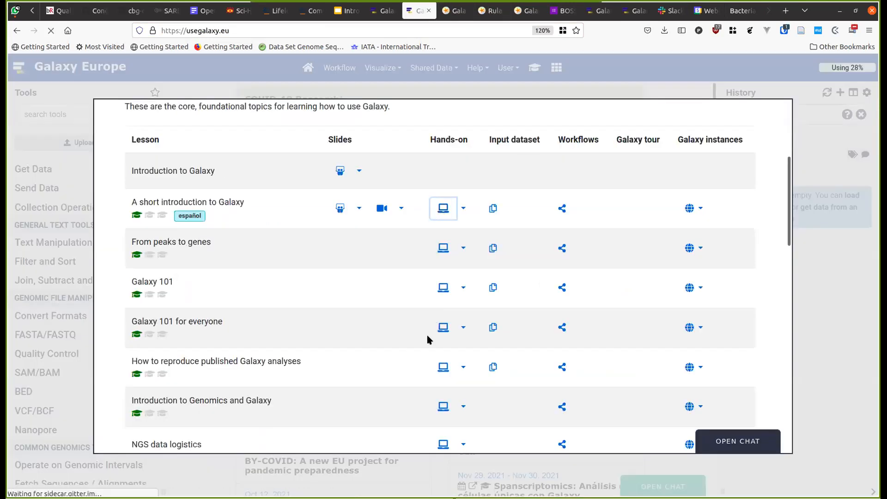
scroll(363, 308, down, 5)
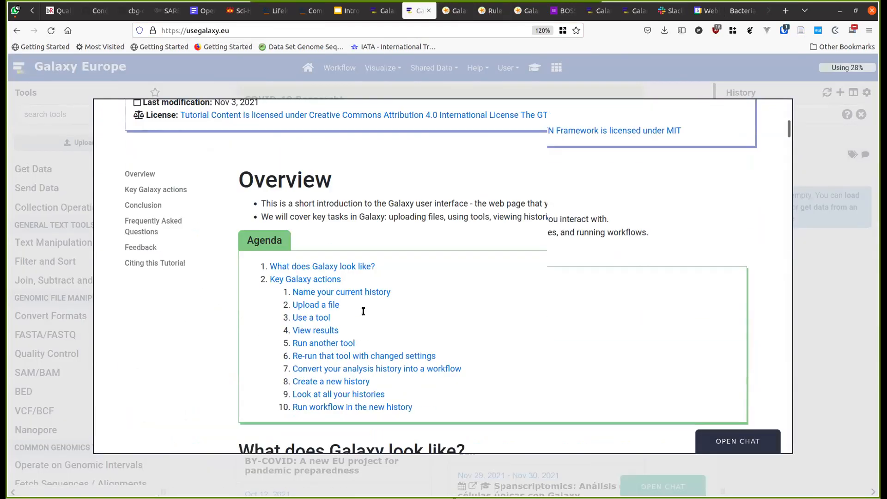
scroll(363, 311, down, 3)
scroll(368, 308, up, 3)
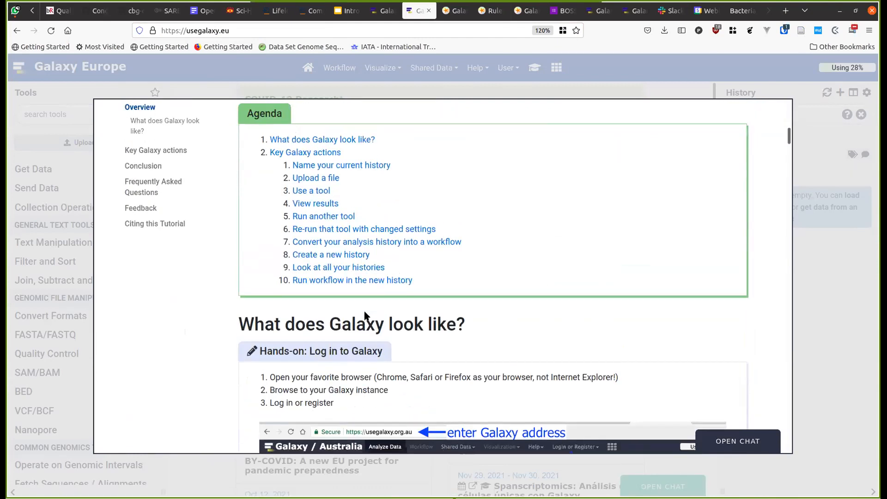
scroll(365, 316, down, 10)
scroll(365, 312, down, 10)
scroll(365, 316, down, 10)
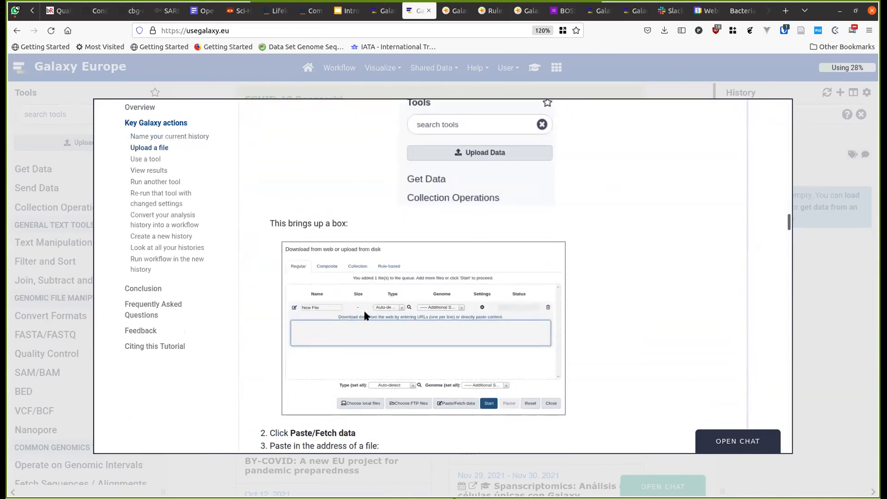
scroll(364, 316, down, 4)
drag(529, 284, 284, 271)
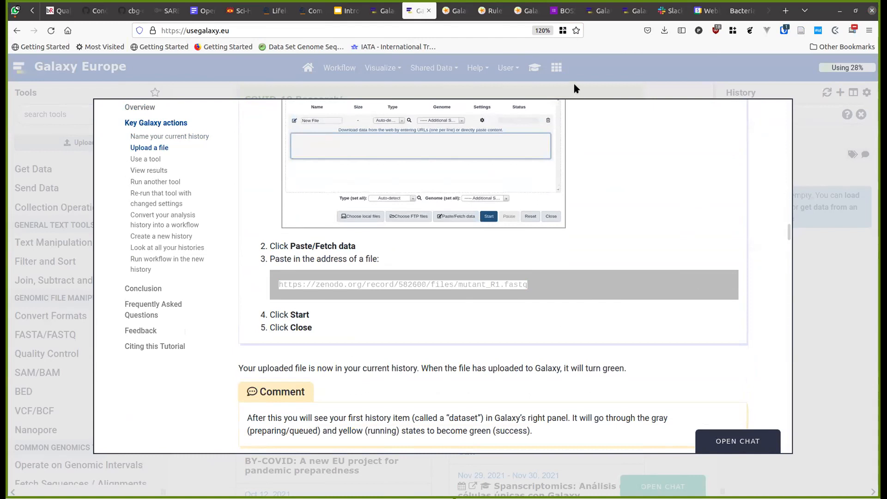
- From the Galaxy Training home page, open the Galaxy 101 hands-on tutorial
click(350, 91)
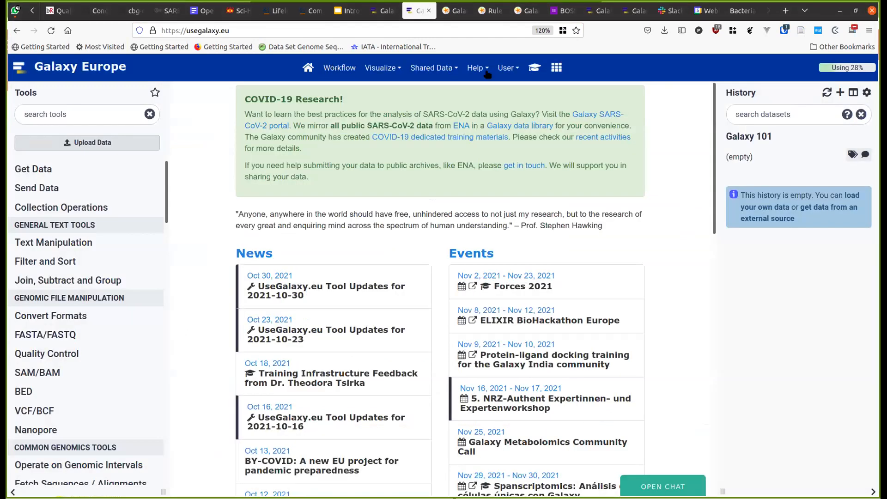
click(535, 68)
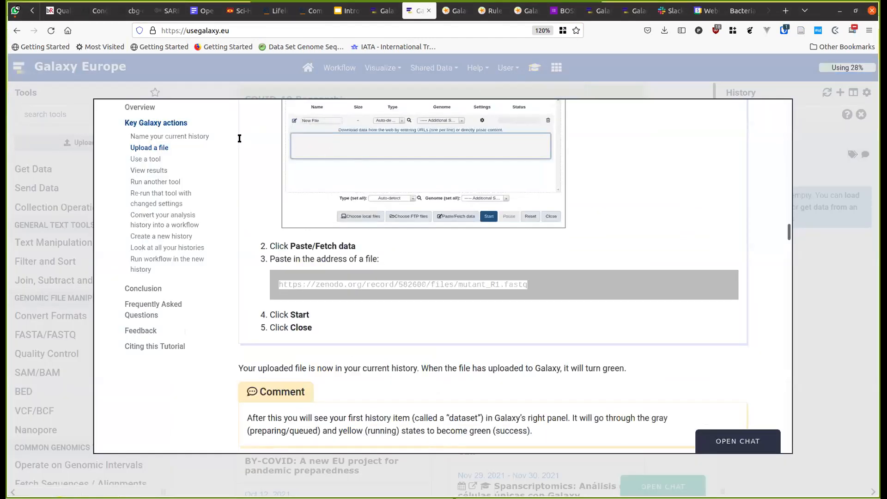
scroll(252, 139, up, 10)
scroll(252, 137, up, 15)
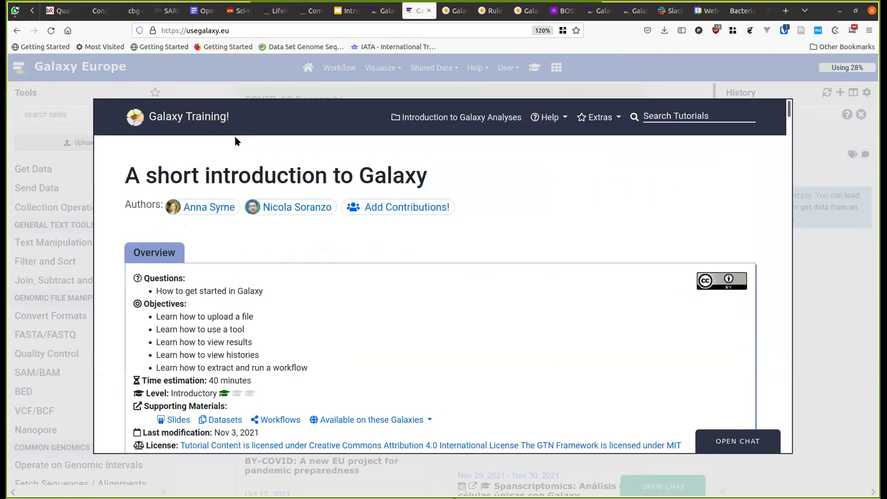
click(192, 120)
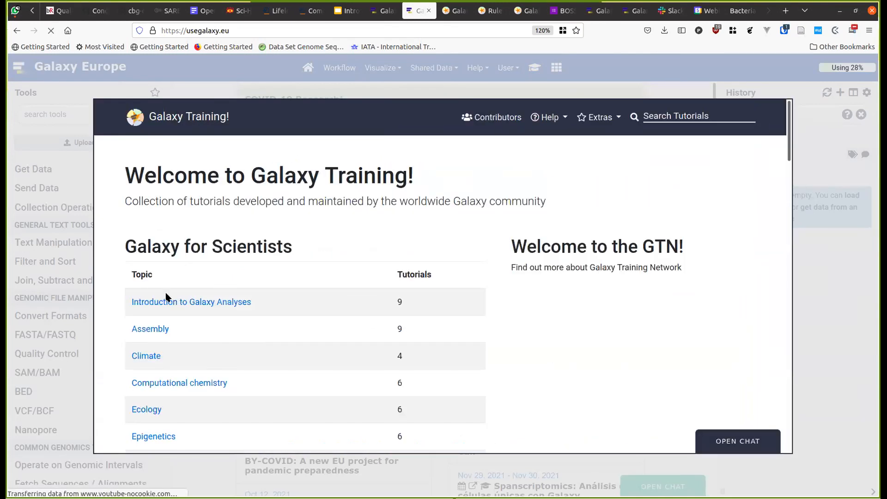
scroll(423, 365, down, 1)
scroll(421, 365, down, 3)
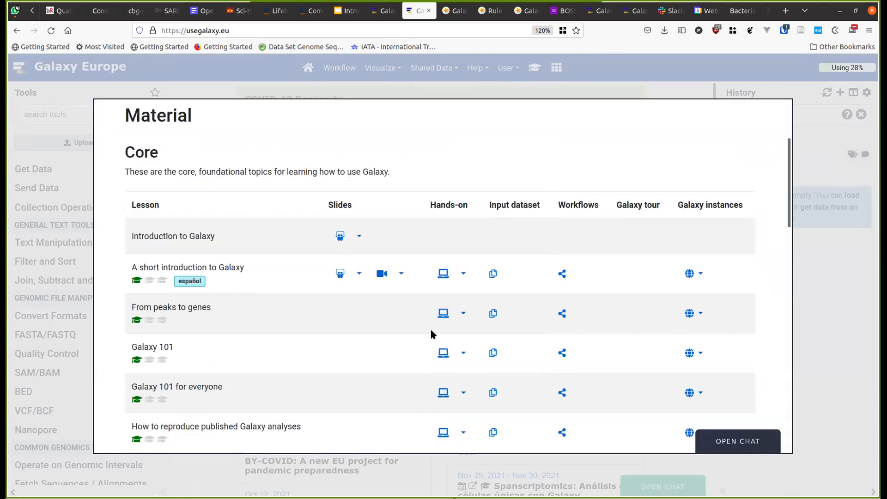
click(444, 352)
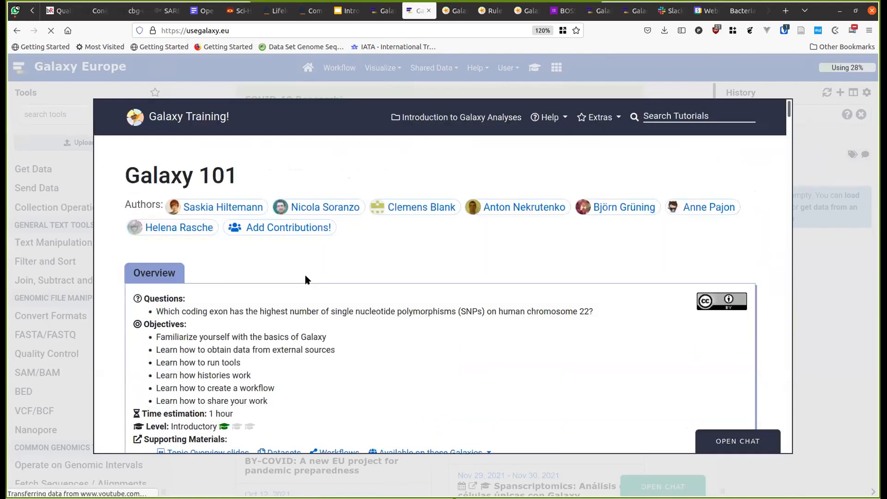
- Scroll to Locating Exons and select both Zenodo URLs for the Exons and SNPs BED files
scroll(305, 278, down, 20)
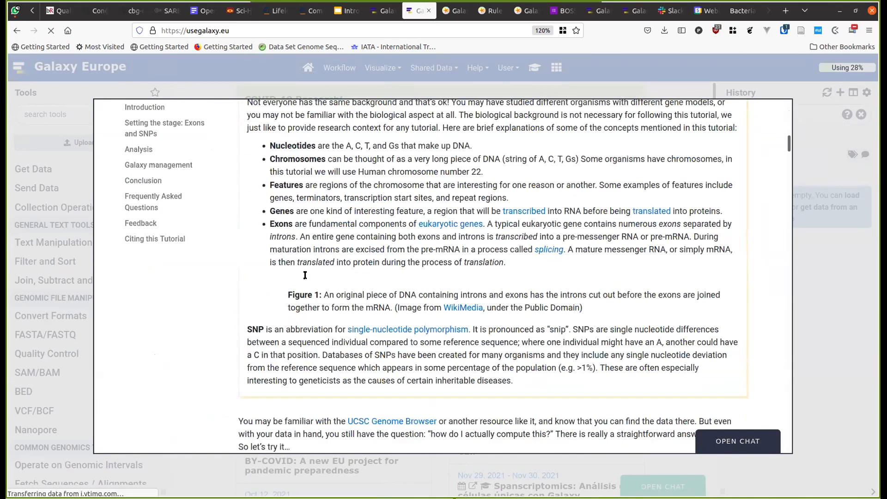
scroll(305, 277, up, 5)
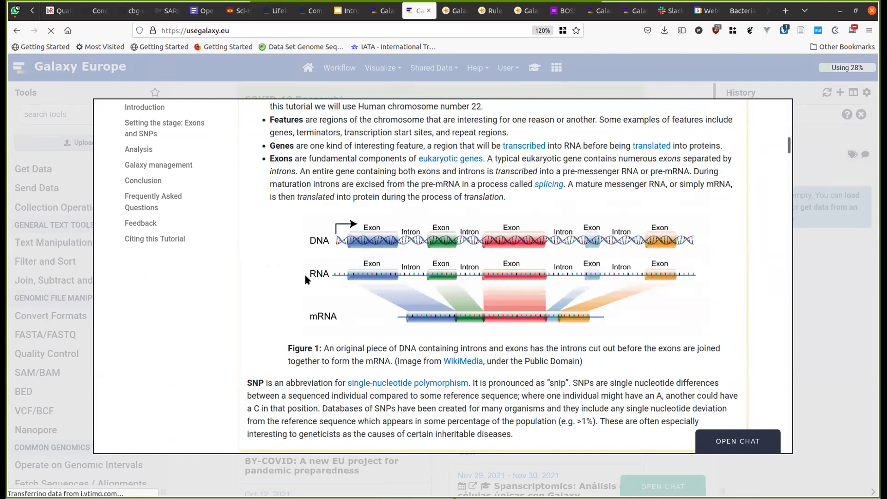
scroll(305, 277, down, 5)
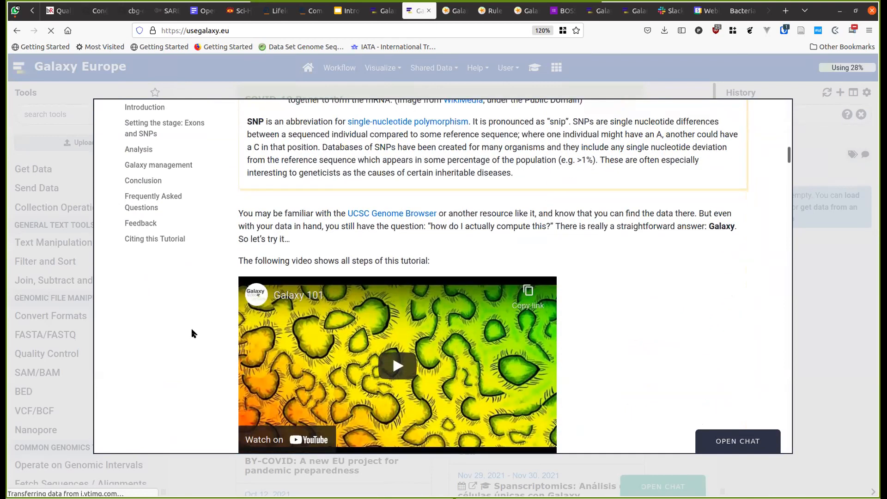
scroll(192, 333, down, 5)
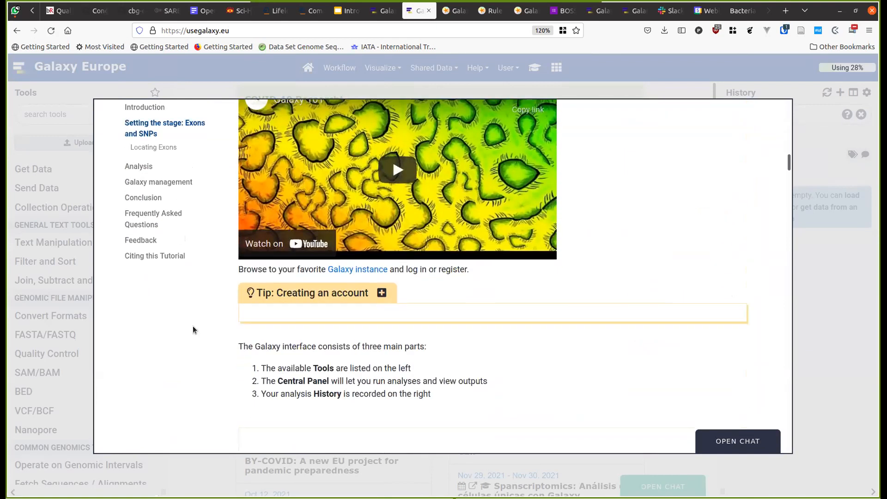
scroll(193, 326, down, 4)
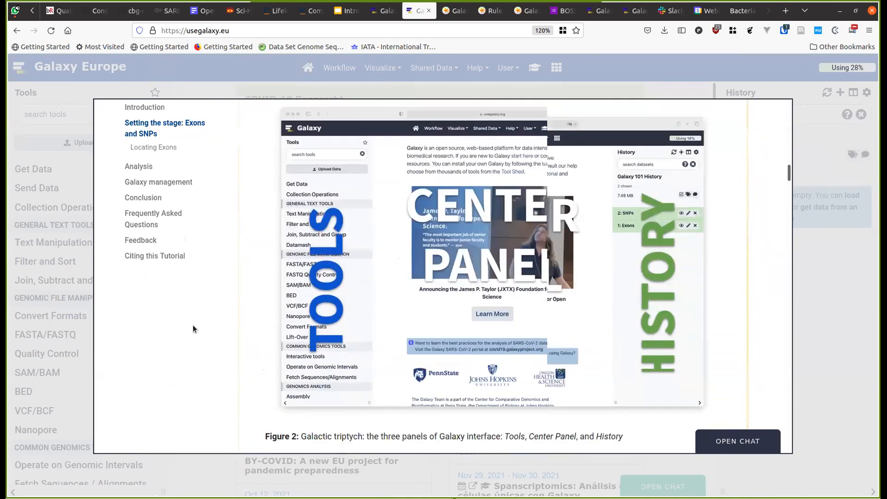
scroll(192, 325, down, 4)
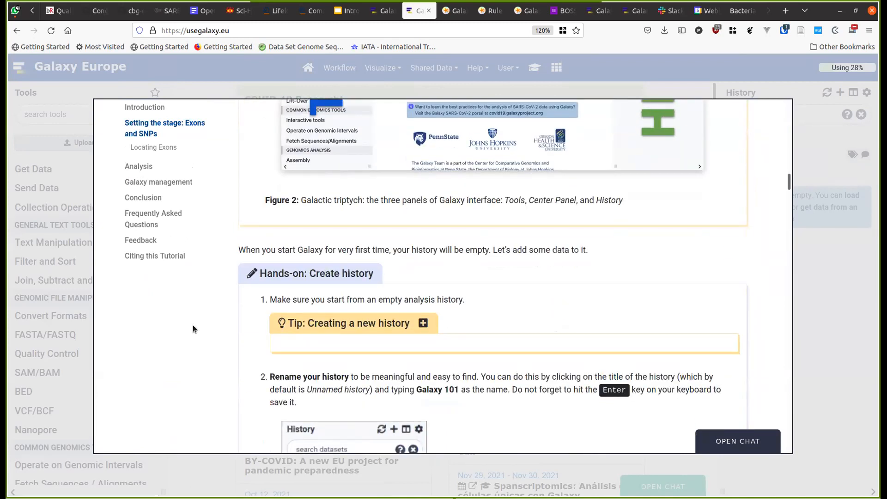
scroll(193, 325, down, 8)
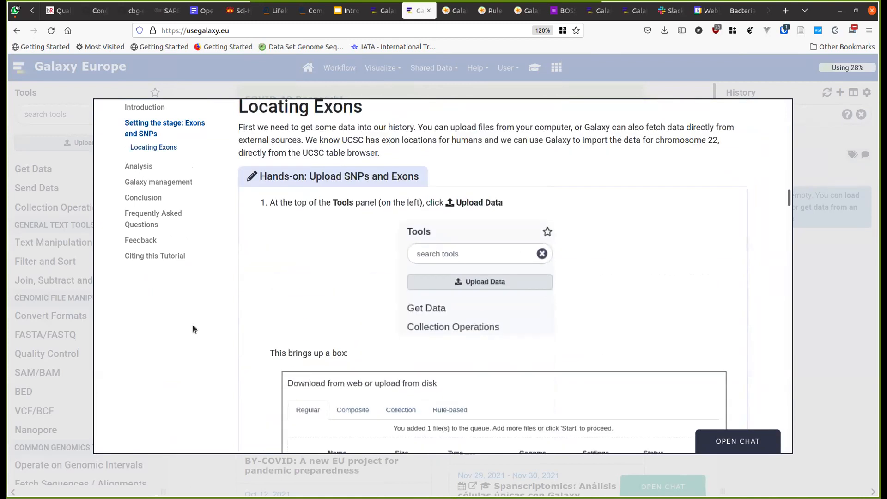
scroll(192, 329, down, 2)
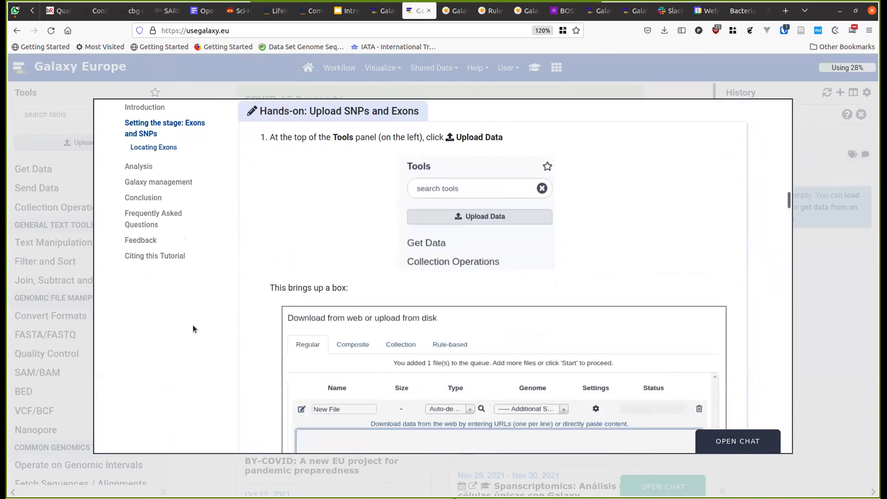
scroll(192, 325, down, 6)
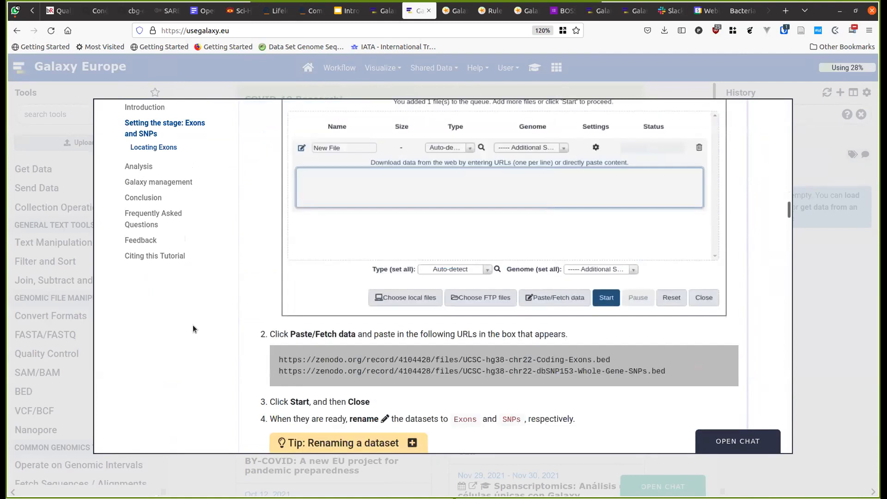
mouse_move(600, 358)
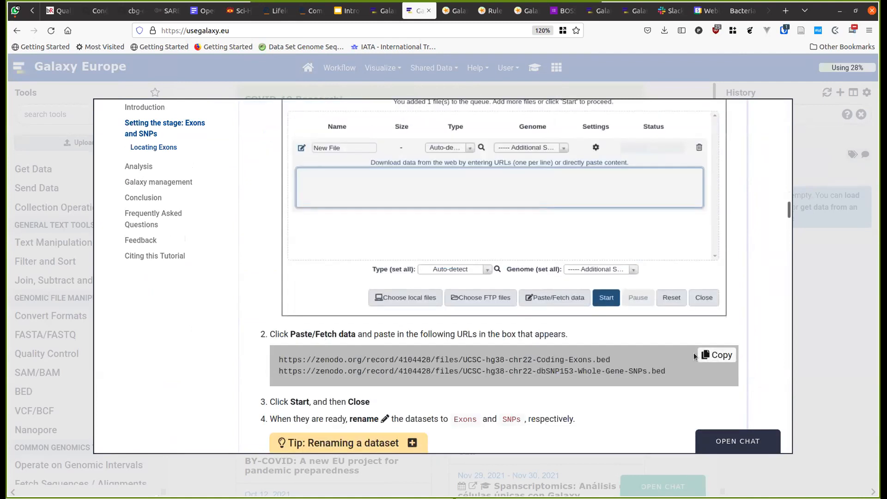
triple_click(633, 368)
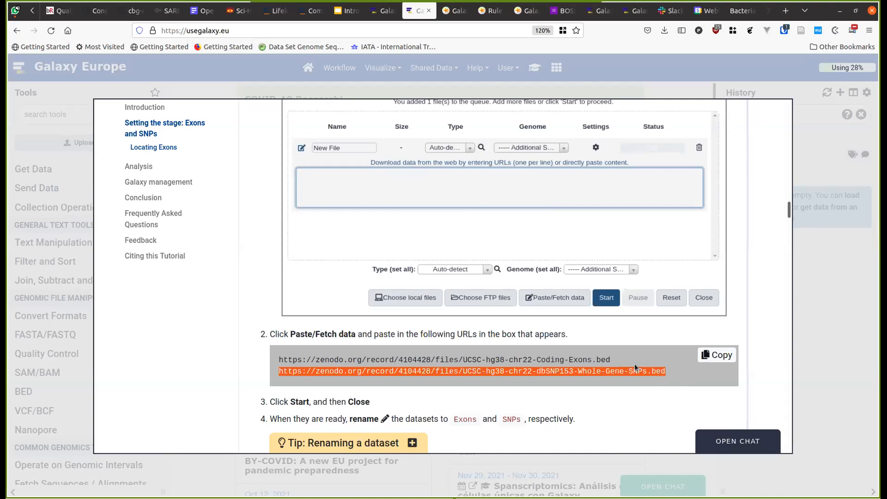
drag(634, 364, 265, 357)
key(ctrl+c)
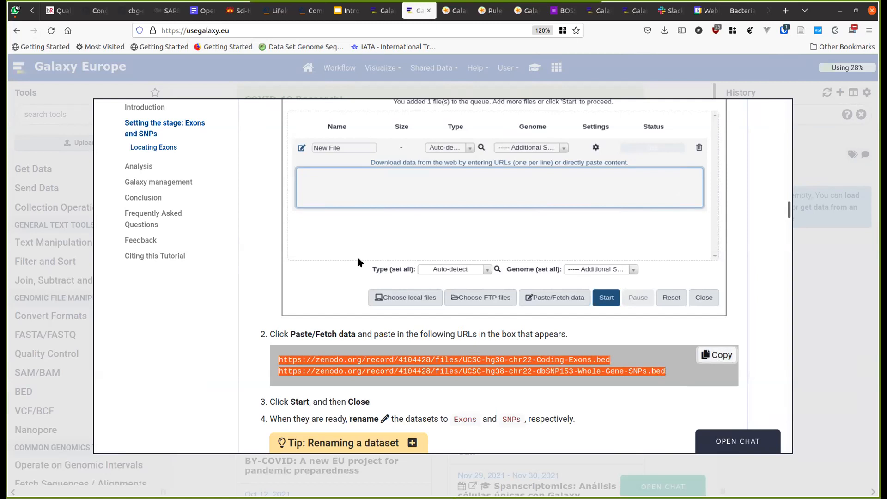
- Paste the two Zenodo BED file URLs into the upload dialog's Paste/Fetch box and start uploading them
click(260, 86)
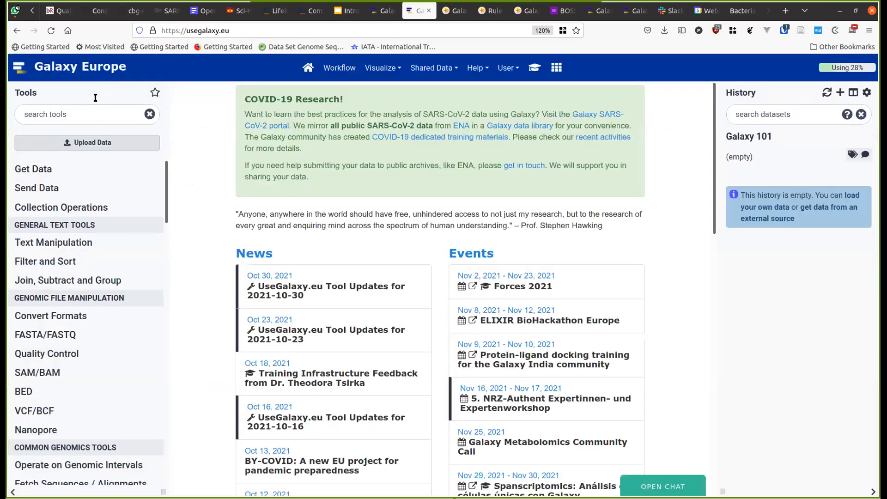
click(97, 142)
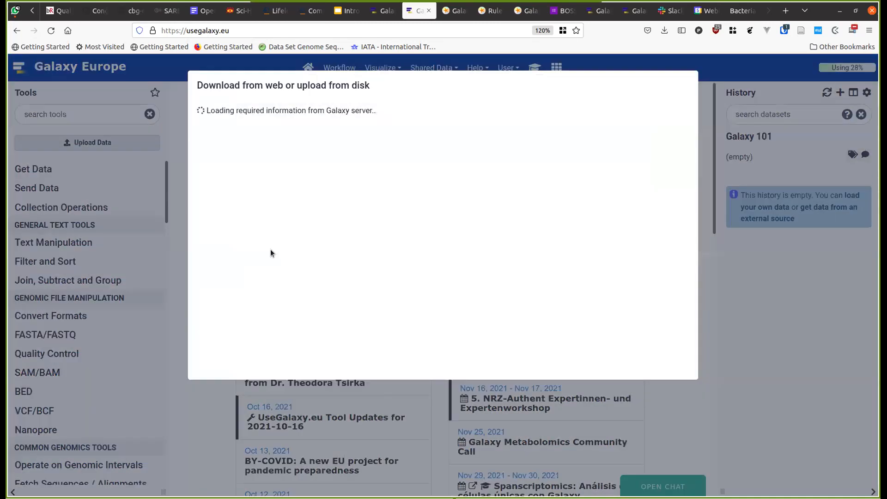
click(508, 363)
click(280, 234)
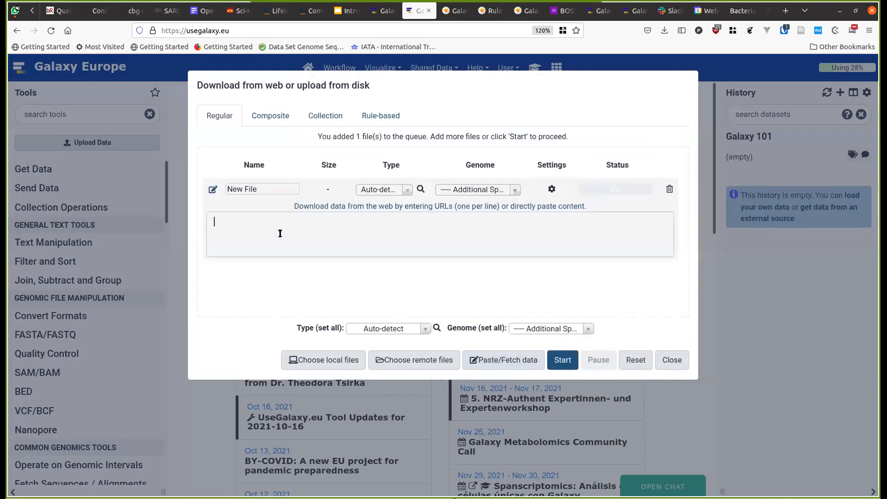
key(ctrl+v)
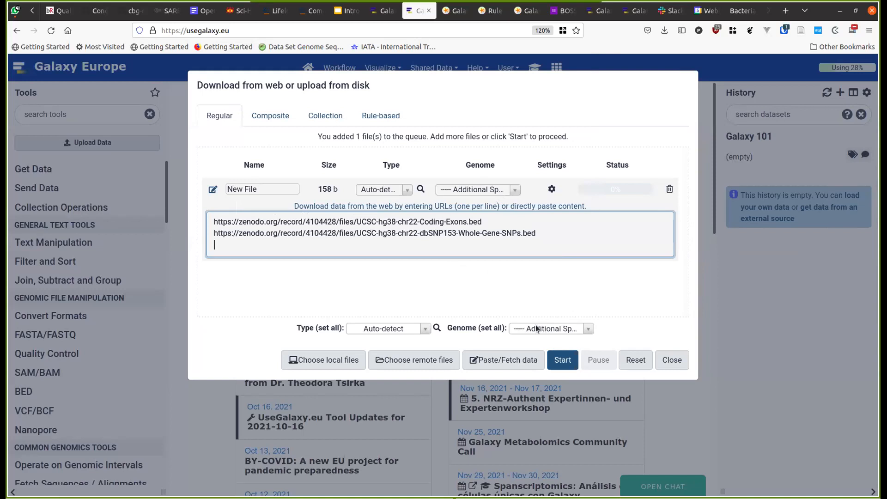
click(565, 361)
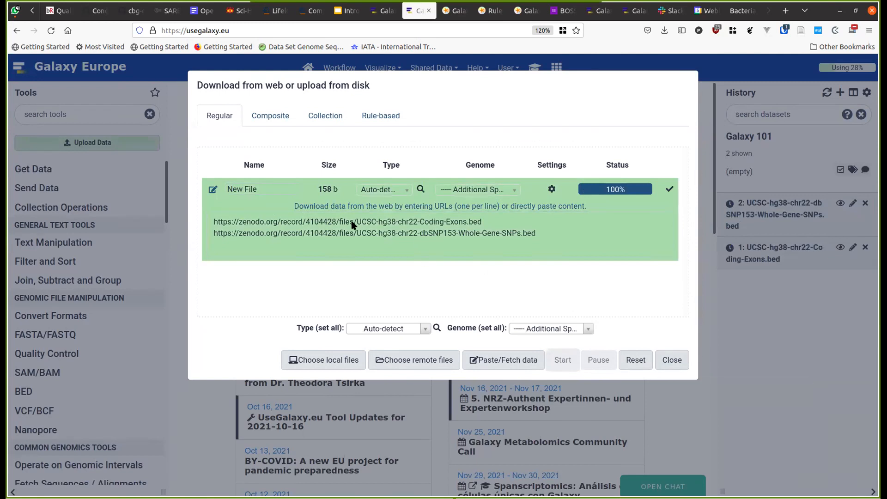
click(670, 361)
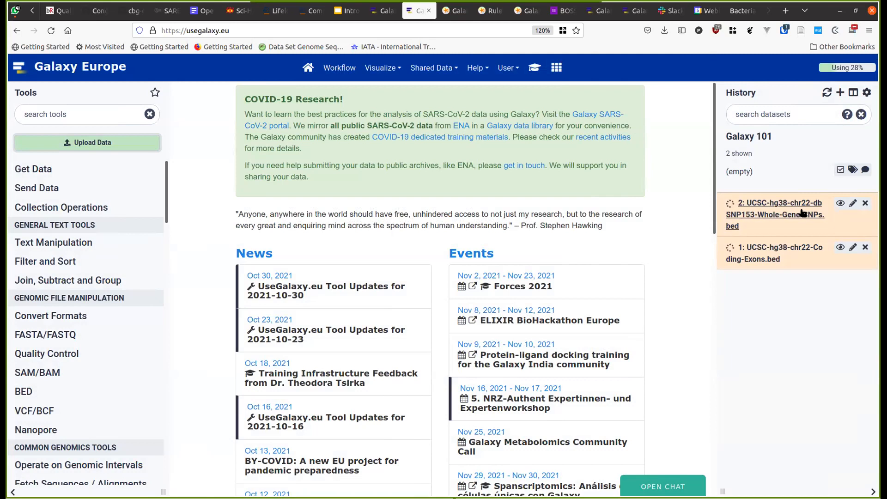
- Open usegalaxy.org/api/version in a new tab to check its Galaxy version
key(ctrl+t)
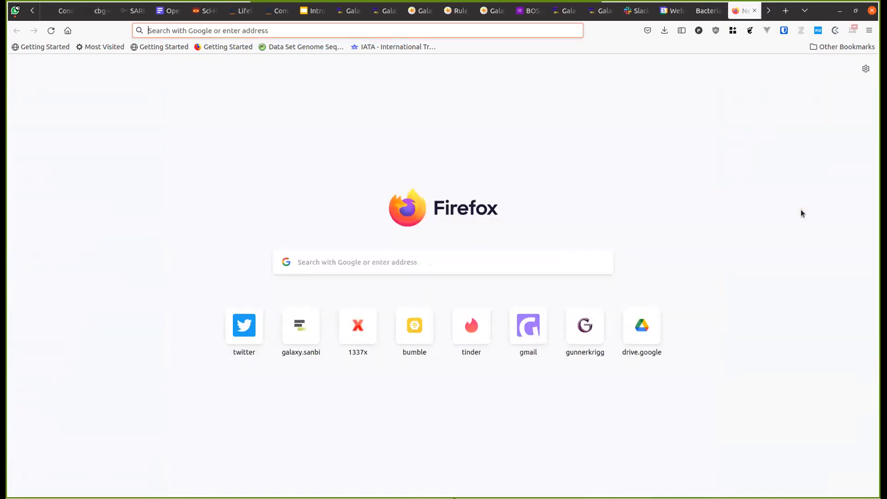
text(usegalaxy.org)
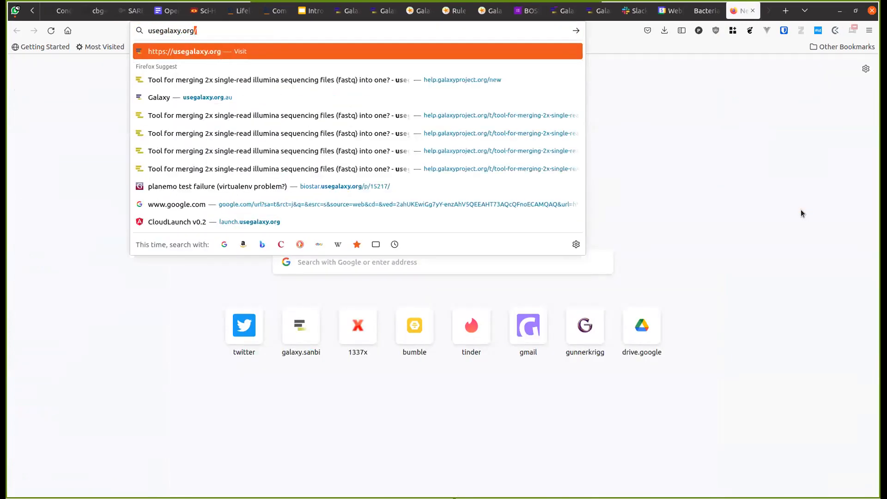
key(Return)
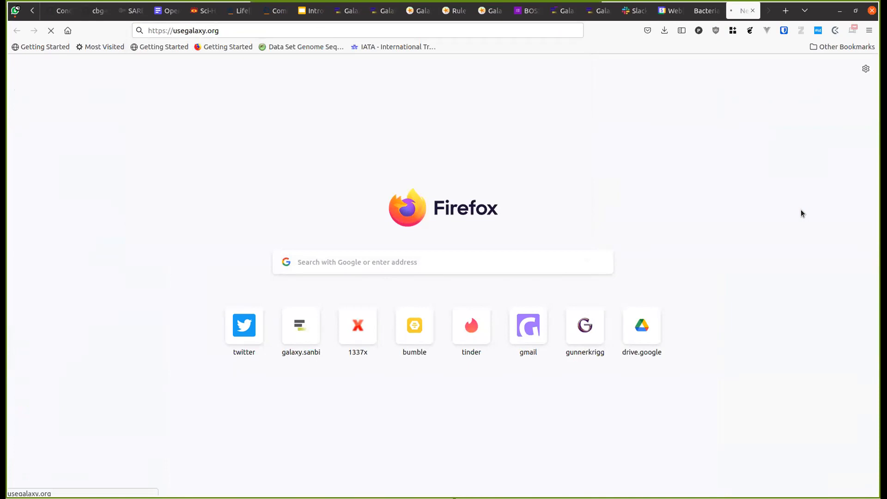
click(233, 31)
click(233, 31)
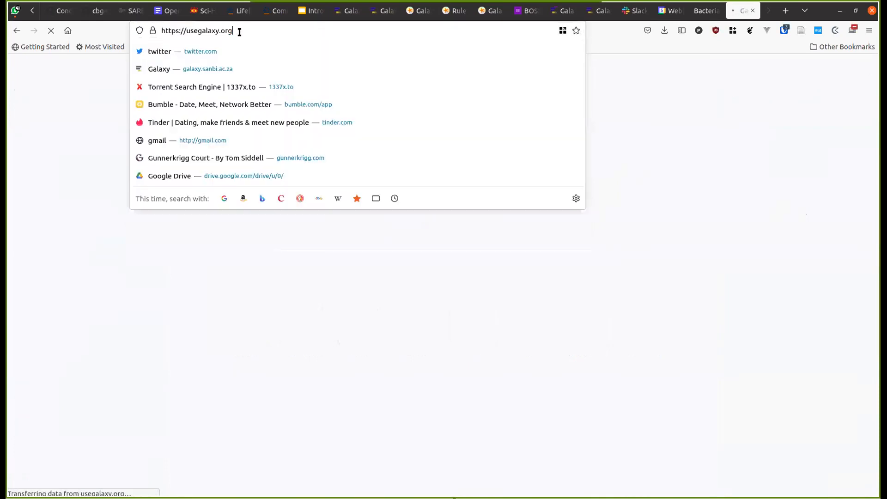
text(/api/e)
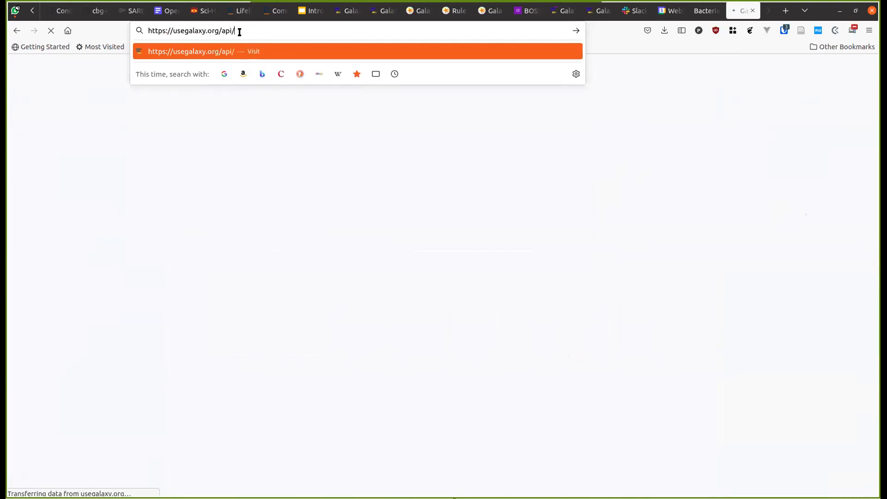
key(BackSpace)
text(vre)
key(BackSpace)
key(BackSpace)
text(ersion)
key(Return)
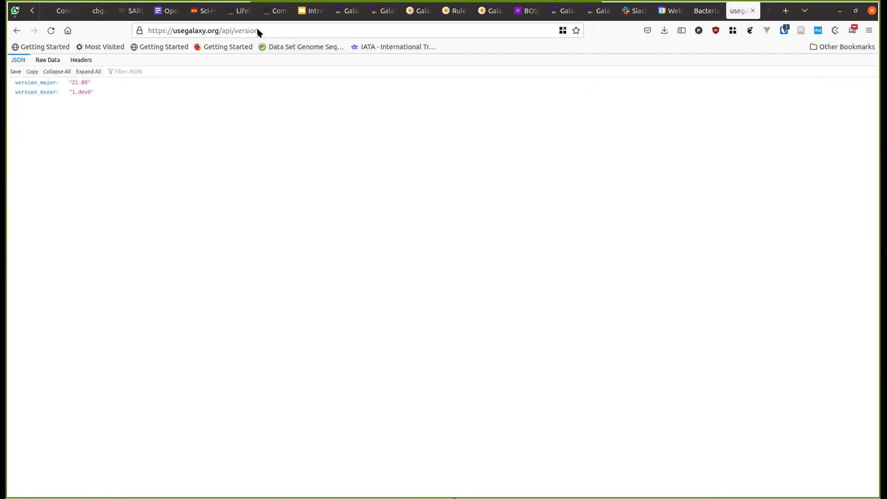
- Check usegalaxy.org.au/api/version, then load the Galaxy Australia home page
click(214, 30)
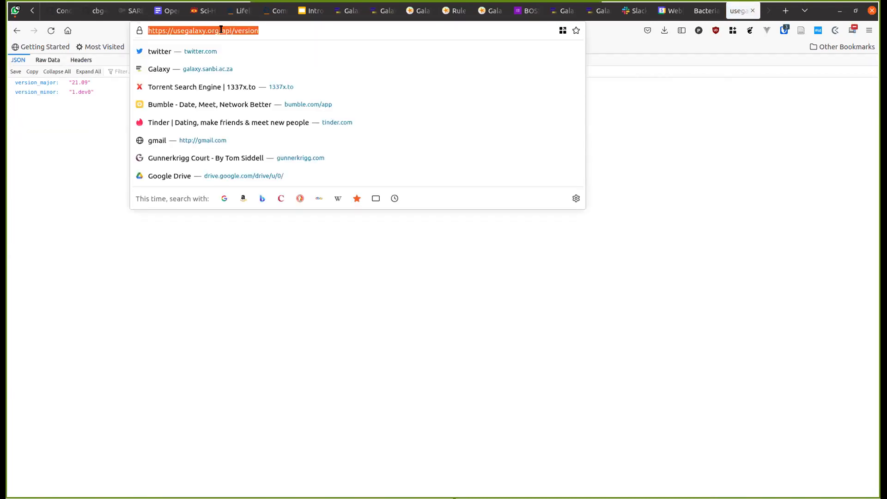
click(221, 31)
key(Left)
text(.au)
key(Return)
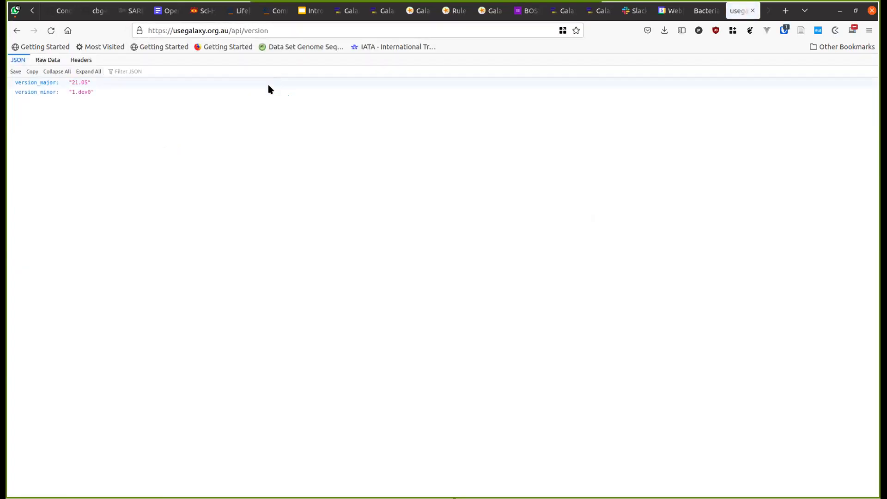
drag(232, 30, 310, 29)
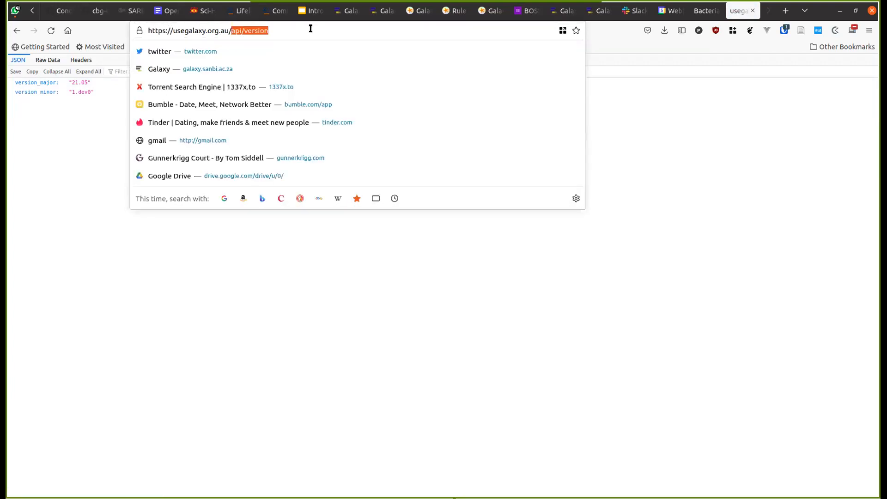
key(BackSpace)
key(Return)
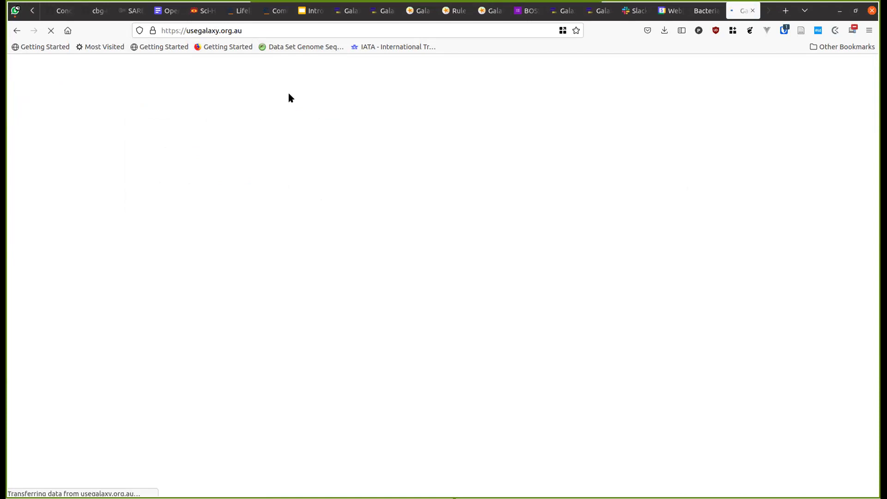
key(ctrl+Page_Up)
key(ctrl+Page_Up)
key(ctrl+Page_Up)
key(ctrl+Page_Up)
key(ctrl+Page_Up)
key(ctrl+Page_Up)
key(ctrl+Page_Up)
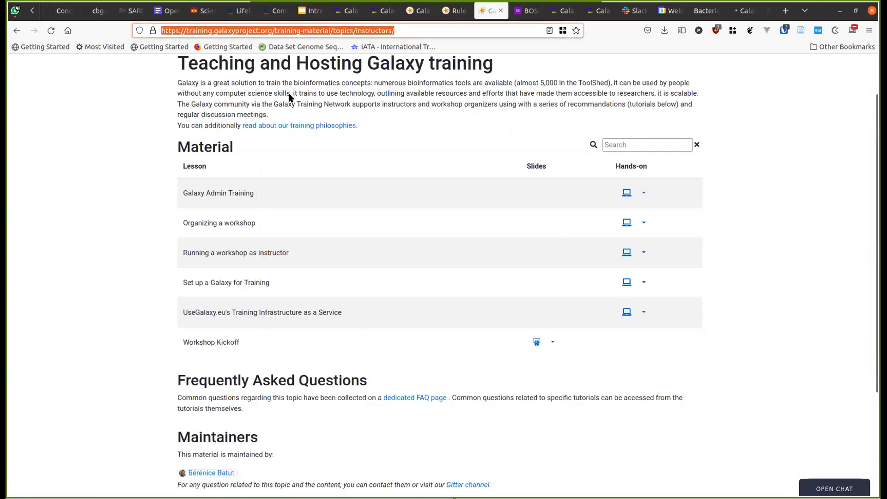
key(ctrl+Page_Up)
key(ctrl+Page_Up)
click(213, 27)
key(ctrl+Page_Down)
key(ctrl+Page_Down)
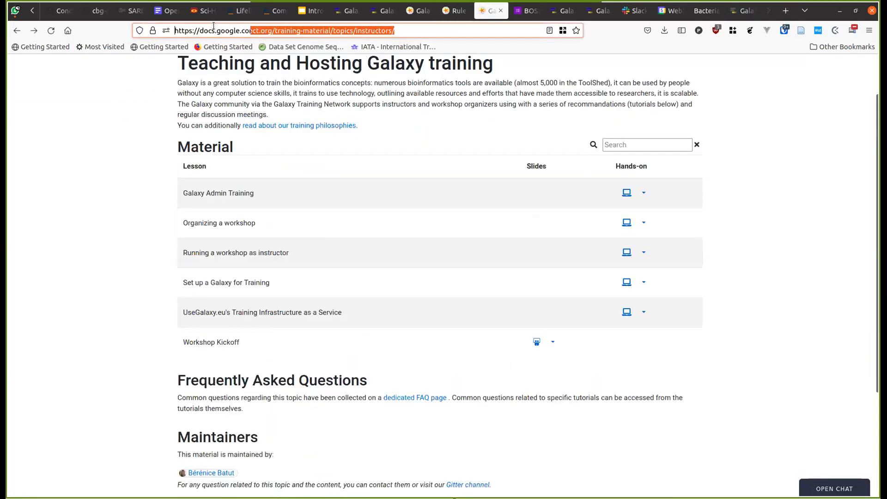
key(ctrl+Page_Down)
key(ctrl+Page_Down)
key(ctrl+Page_Down)
key(ctrl+Page_Down)
key(ctrl+Page_Down)
key(ctrl+Page_Down)
key(ctrl+Page_Down)
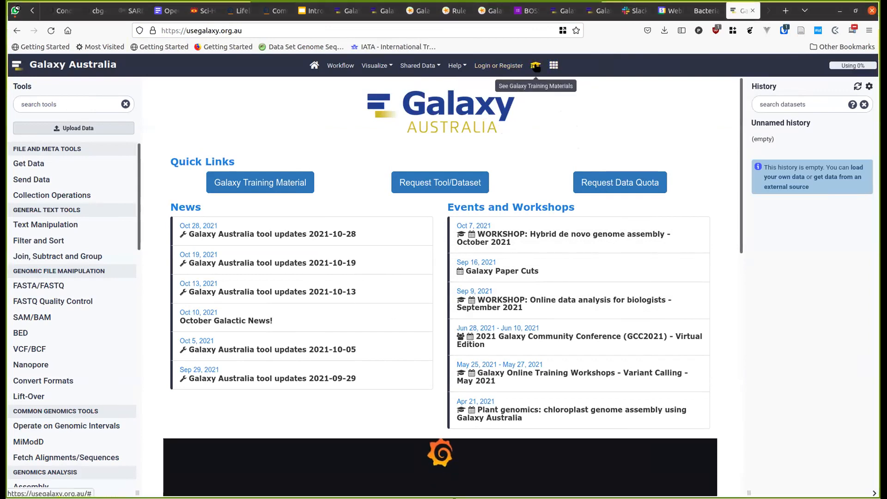
- Open and close the Training Materials overlay, then go to Galaxy Australia's login page
click(535, 66)
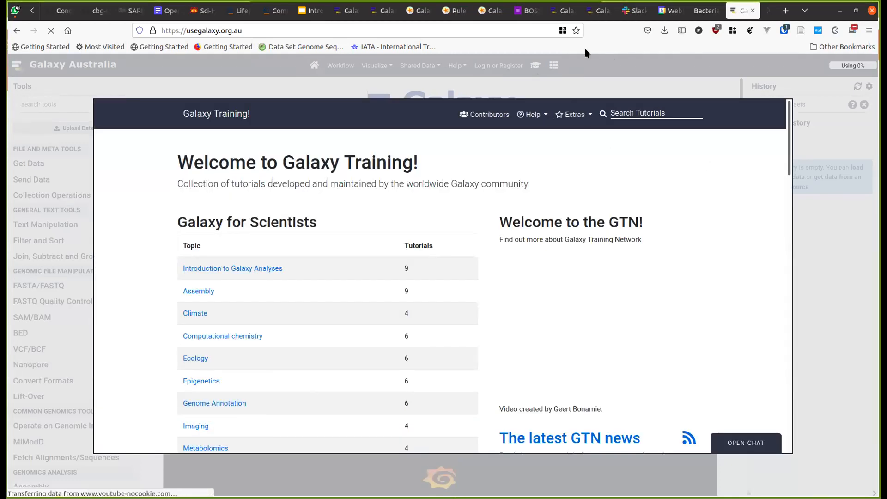
click(506, 66)
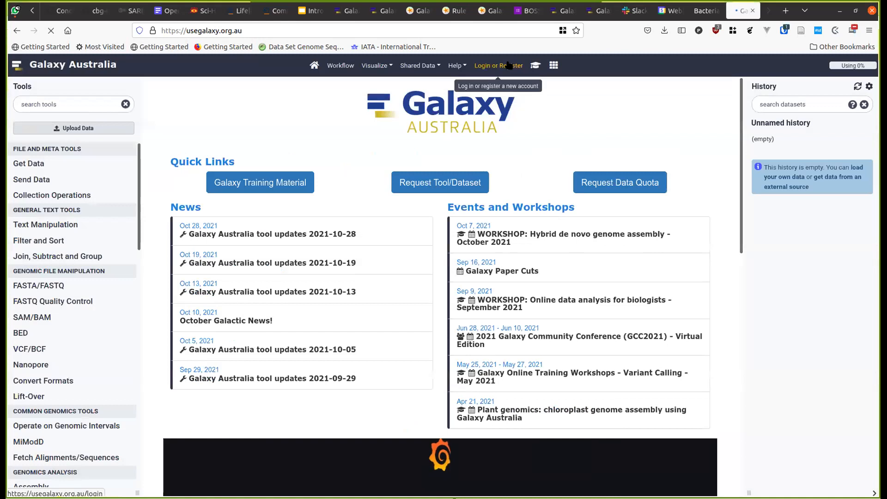
click(508, 65)
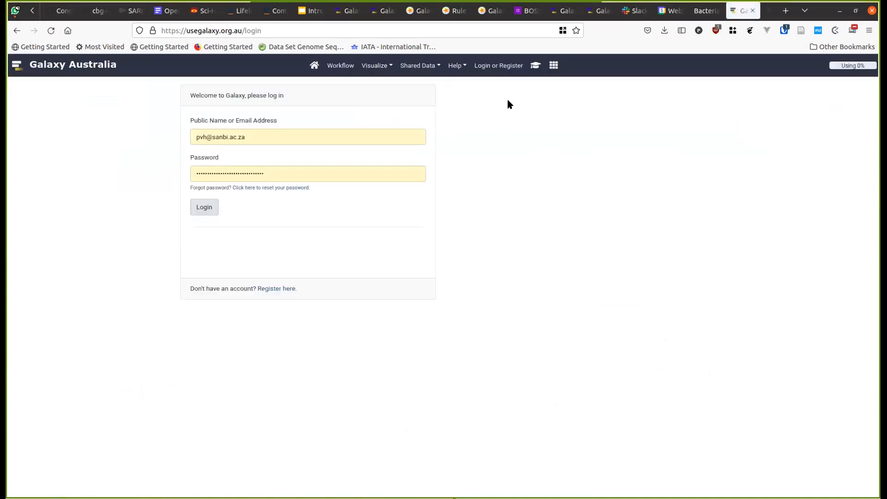
- Log in to Galaxy Australia, then open and dismiss the Upload Data dialog
click(208, 210)
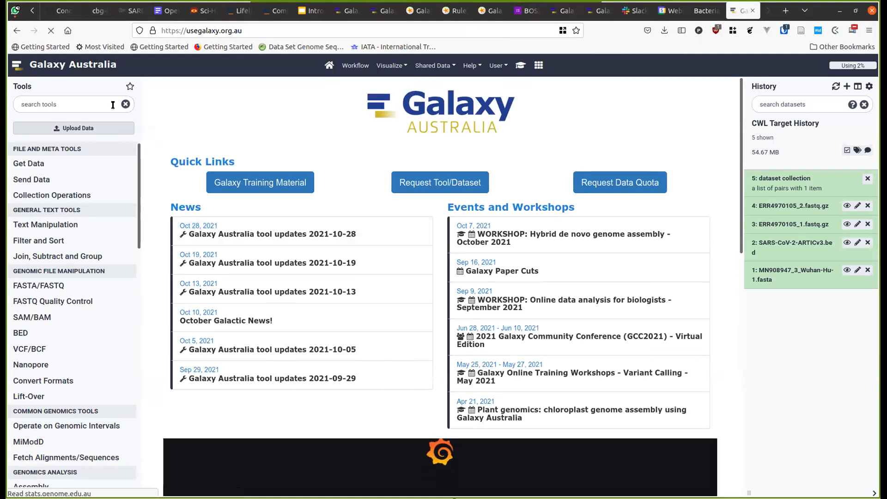
click(99, 125)
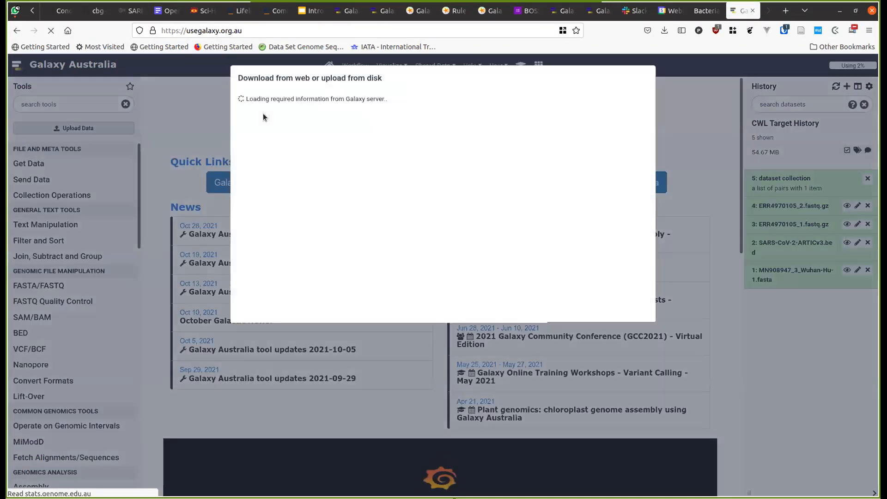
drag(263, 114, 435, 64)
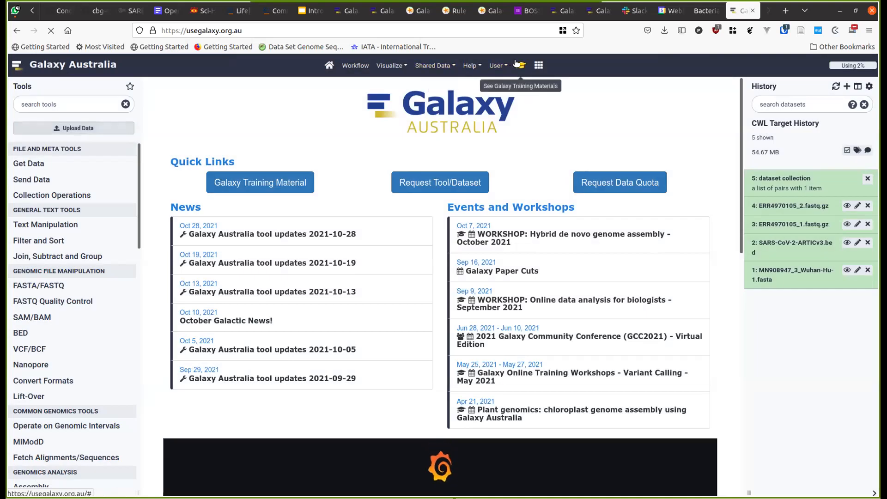
- Open the Galaxy 101 tutorial from the Introduction to Galaxy Analyses training topic
click(519, 67)
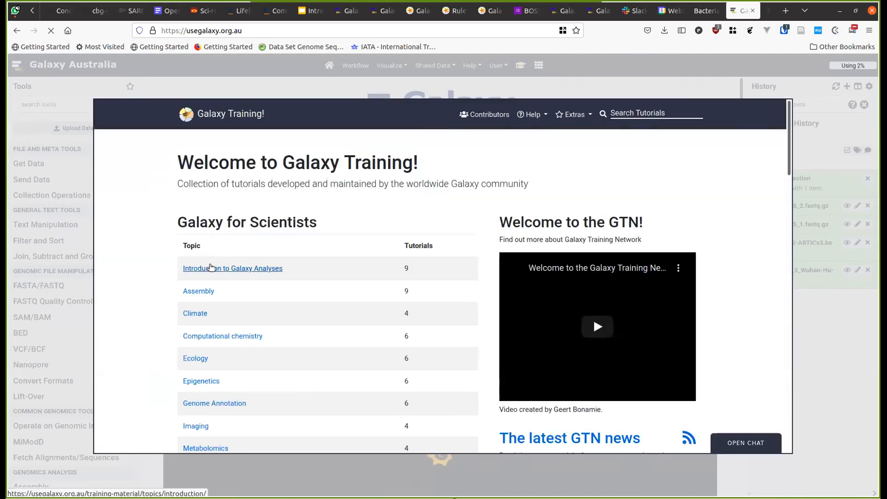
click(210, 268)
scroll(211, 264, down, 2)
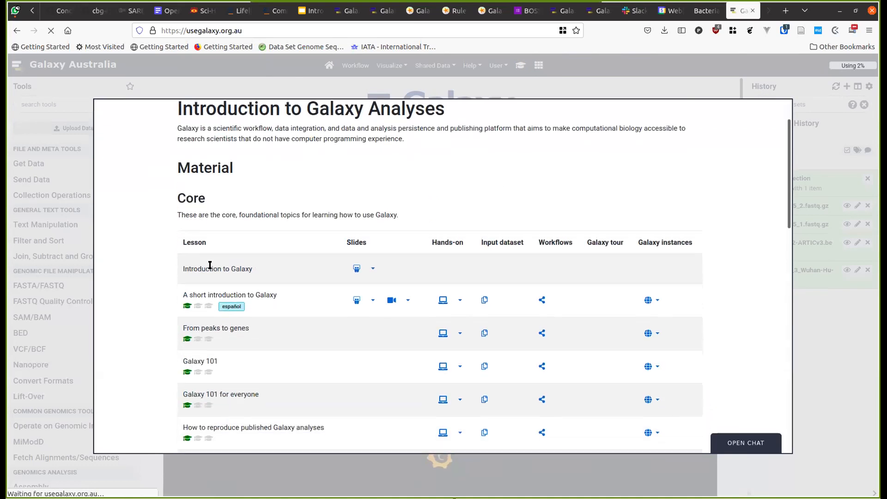
scroll(210, 265, down, 3)
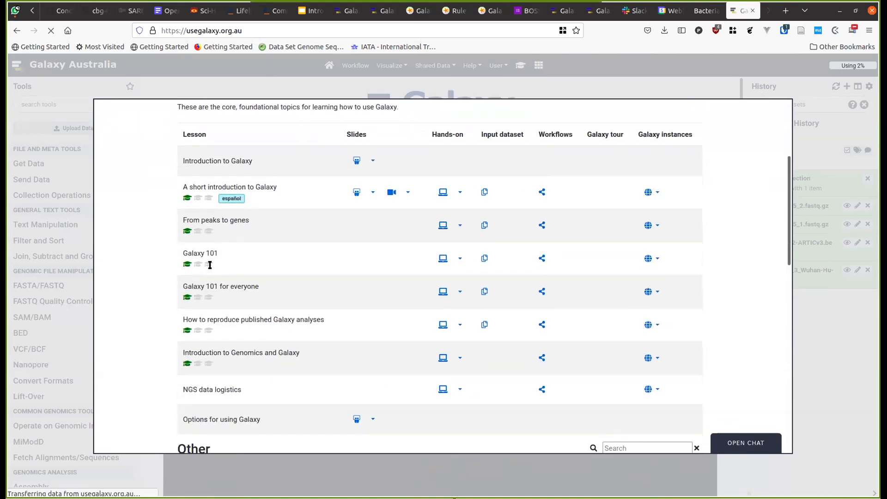
click(442, 257)
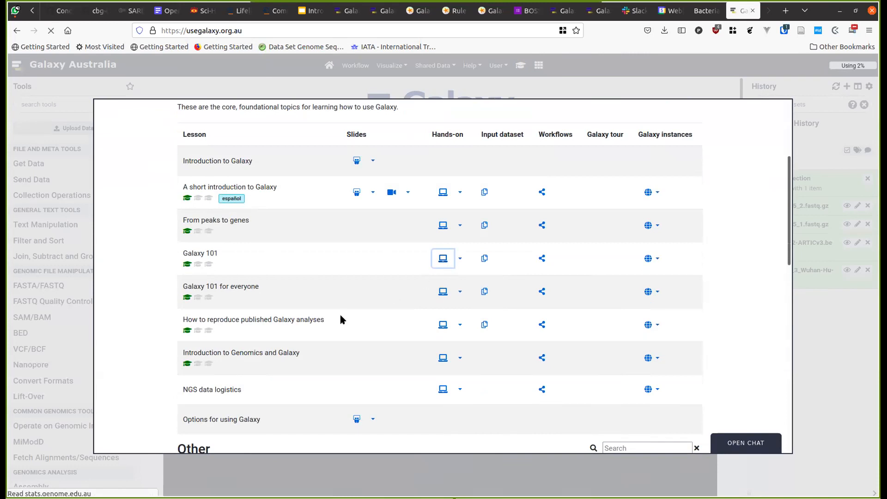
- Copy the two Zenodo BED file URLs from the tutorial and close it
scroll(326, 287, down, 5)
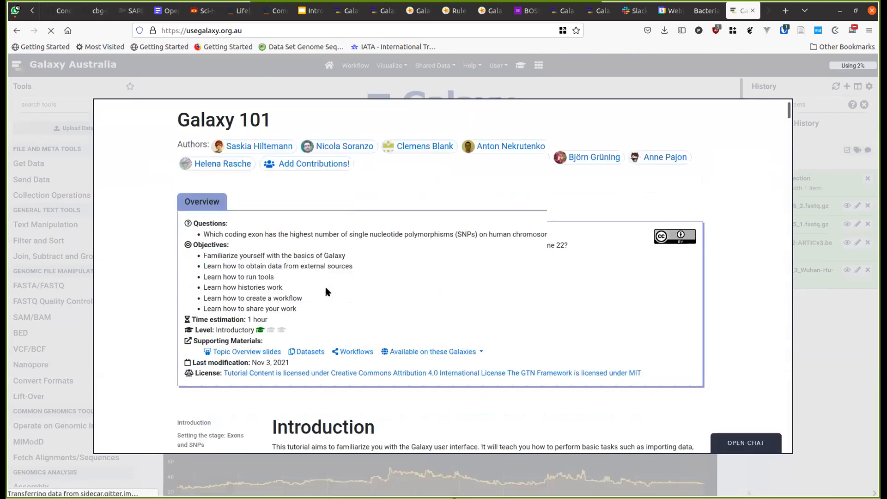
scroll(326, 287, down, 10)
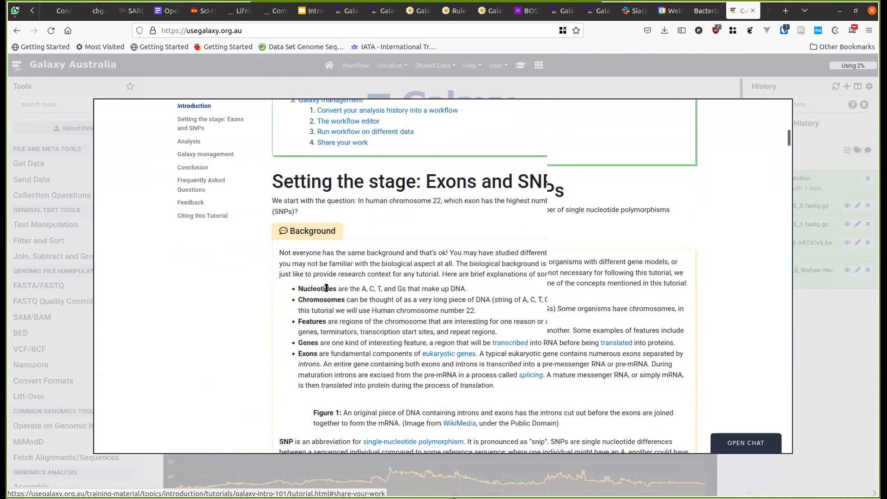
scroll(326, 288, down, 10)
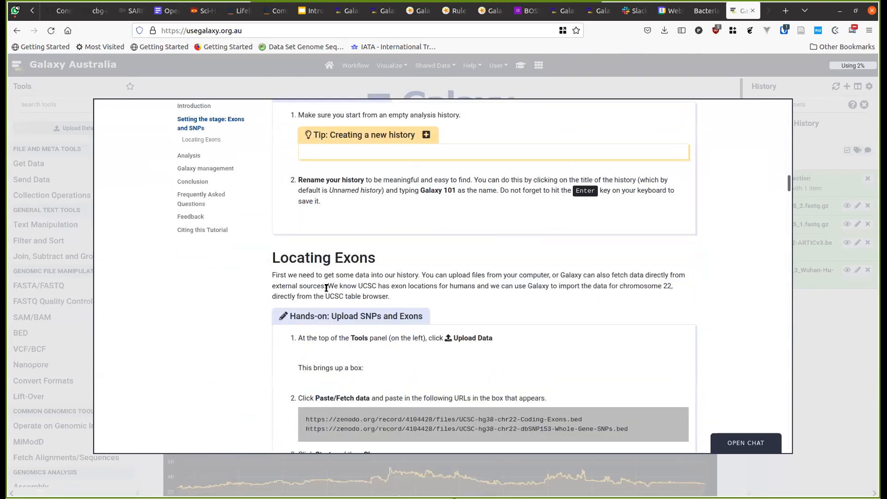
scroll(531, 363, down, 6)
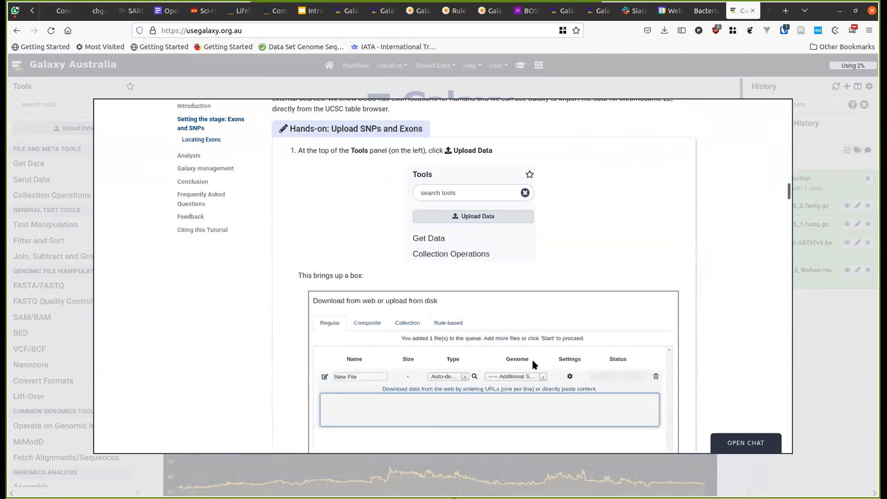
scroll(533, 363, down, 3)
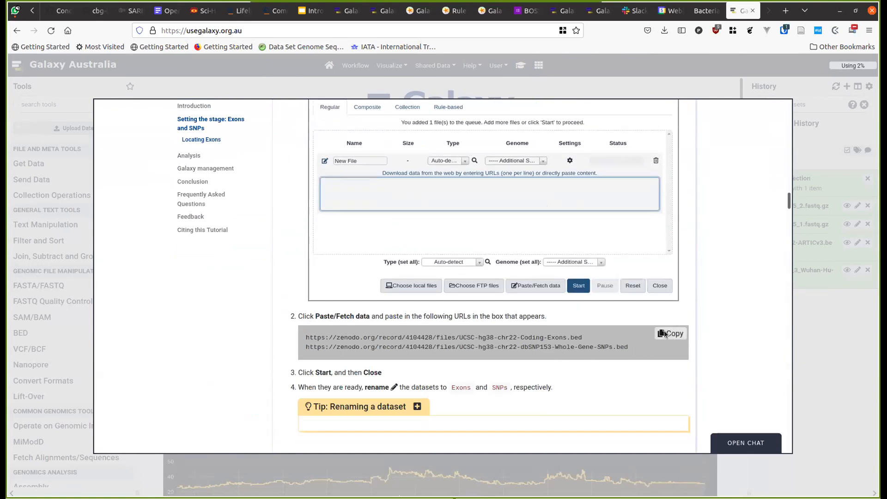
click(670, 333)
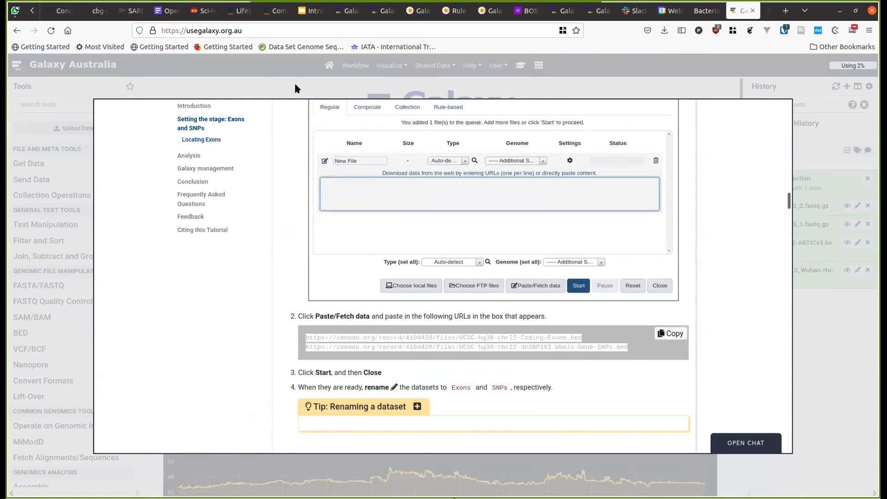
click(90, 134)
- Paste the two Zenodo BED URLs into Paste/Fetch data and start the upload
click(84, 128)
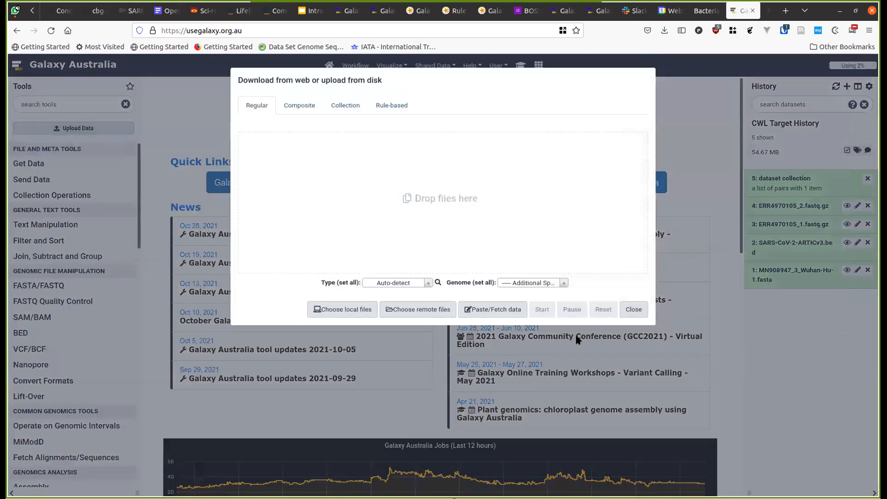
click(498, 310)
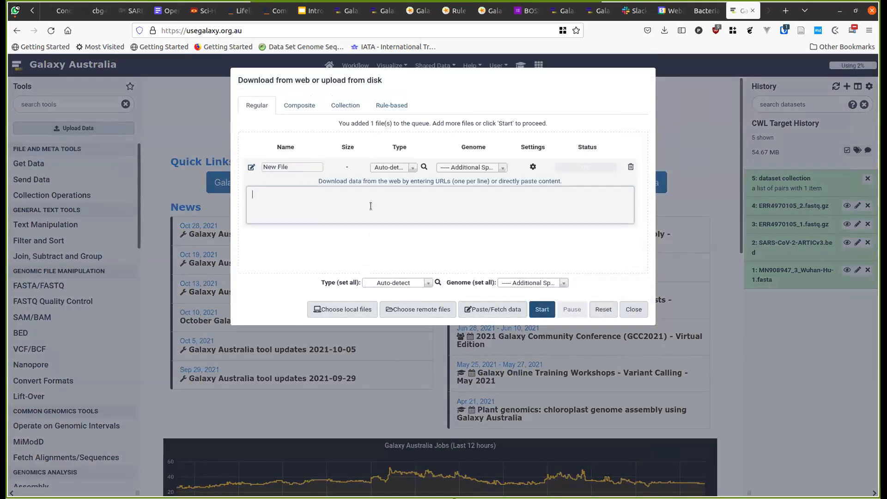
click(371, 206)
key(ctrl+v)
click(542, 309)
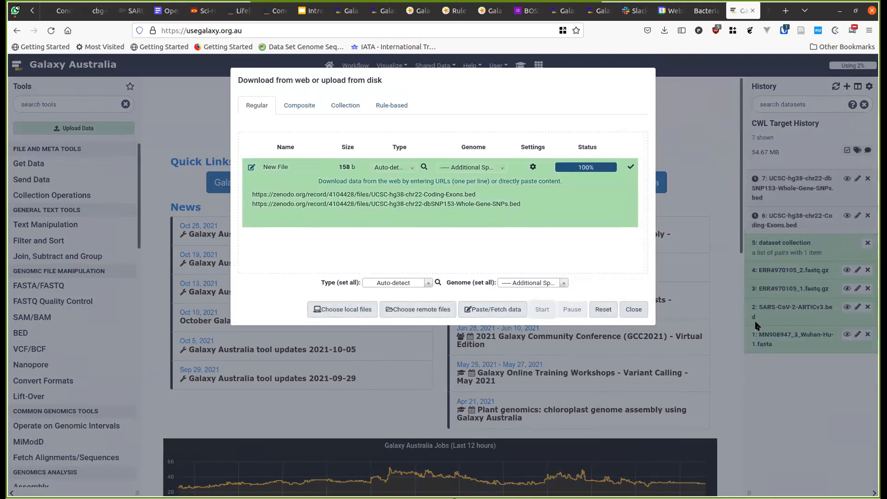
click(845, 134)
- Create a new history and fetch the Coding-Exons and Whole-Gene-SNPs BED files into it
click(847, 86)
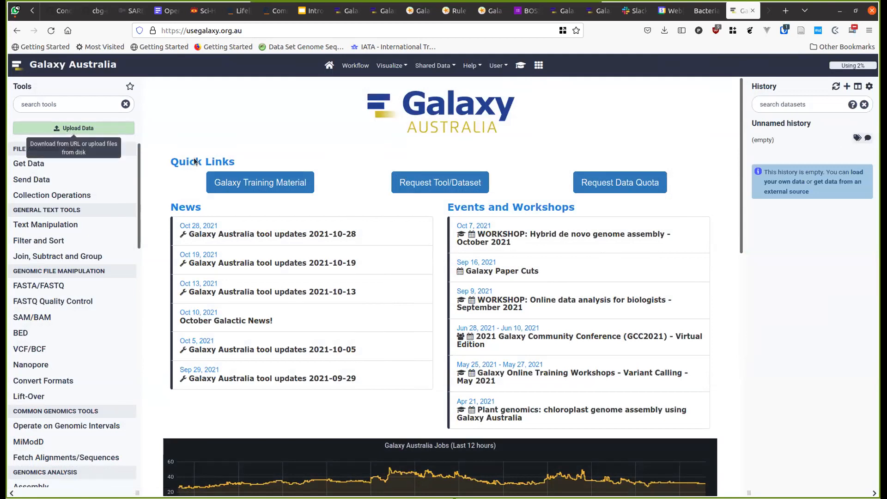
click(73, 128)
click(492, 309)
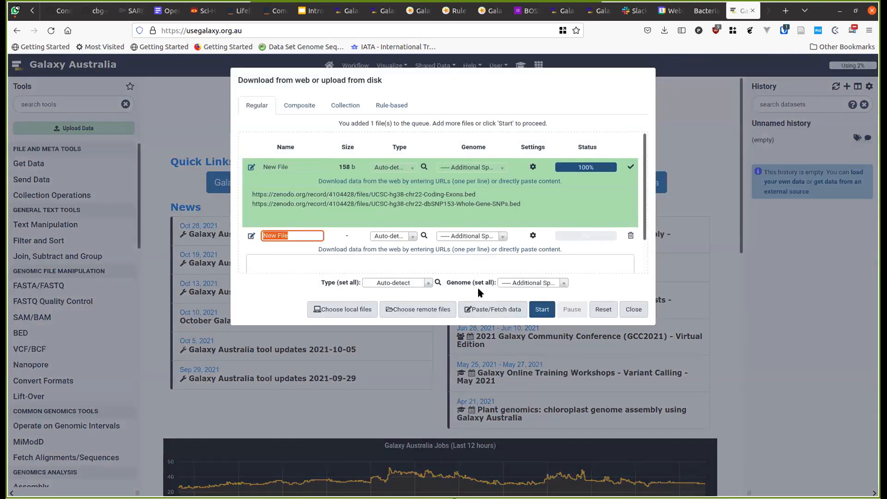
click(387, 264)
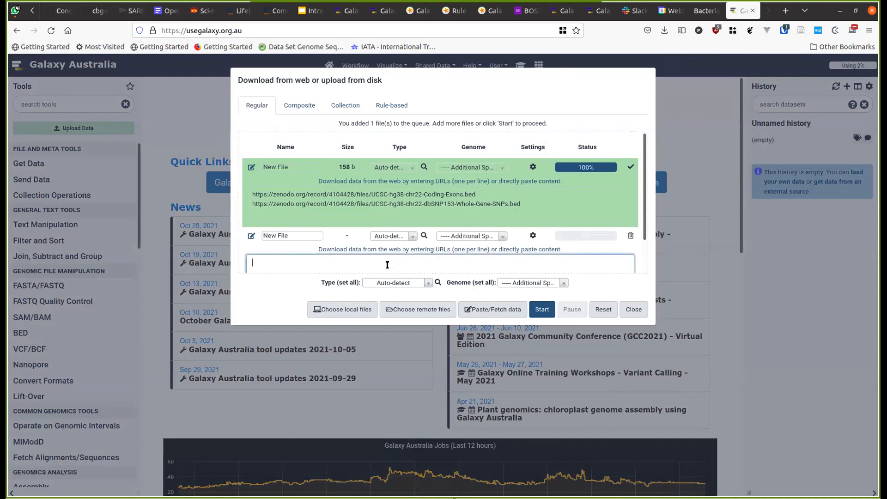
click(538, 309)
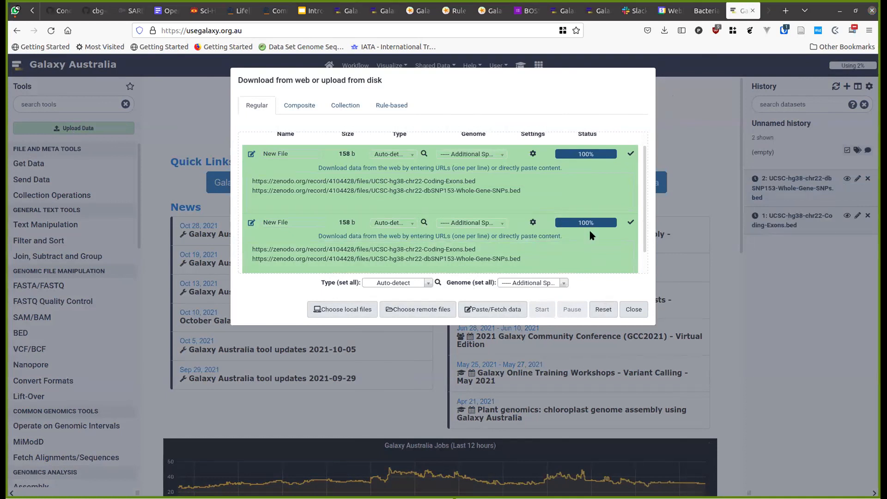
click(670, 120)
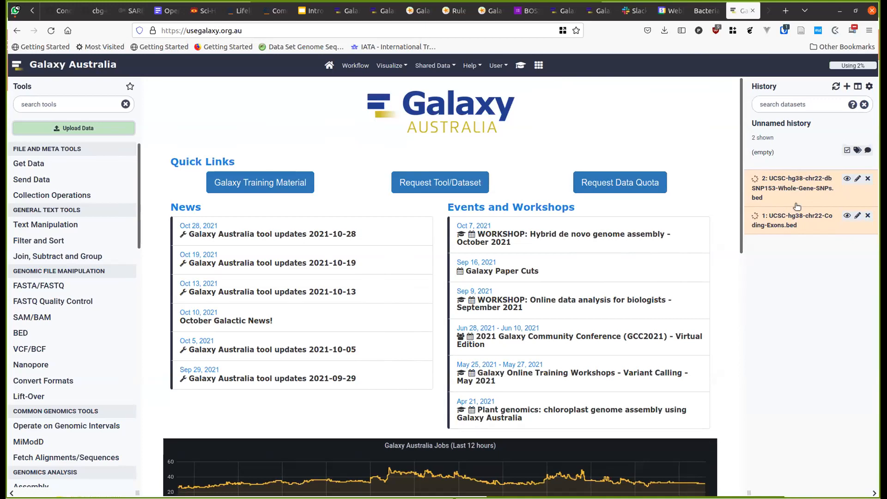
- Name dataset 2 with the Coding-Exons file URL copied from the tutorial
click(854, 179)
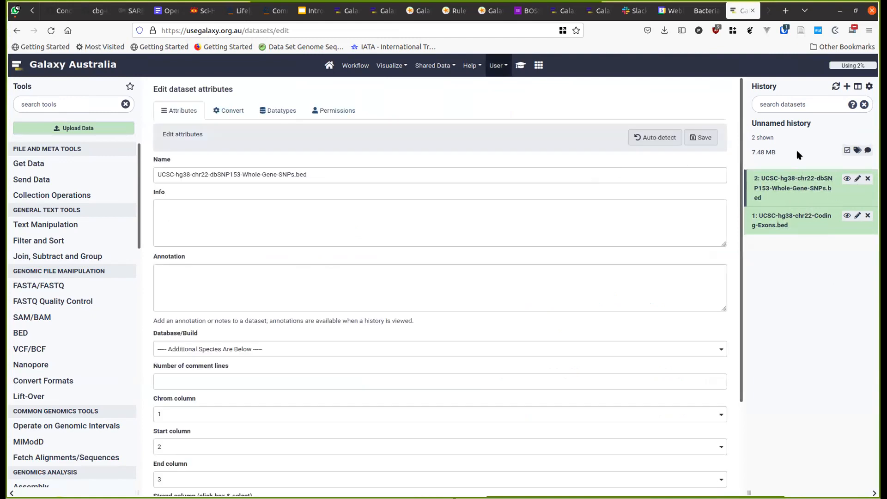
triple_click(306, 176)
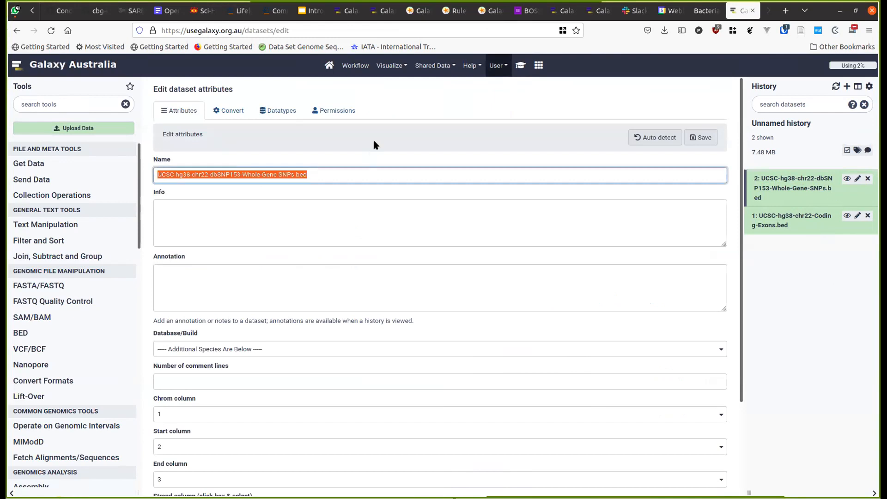
click(521, 66)
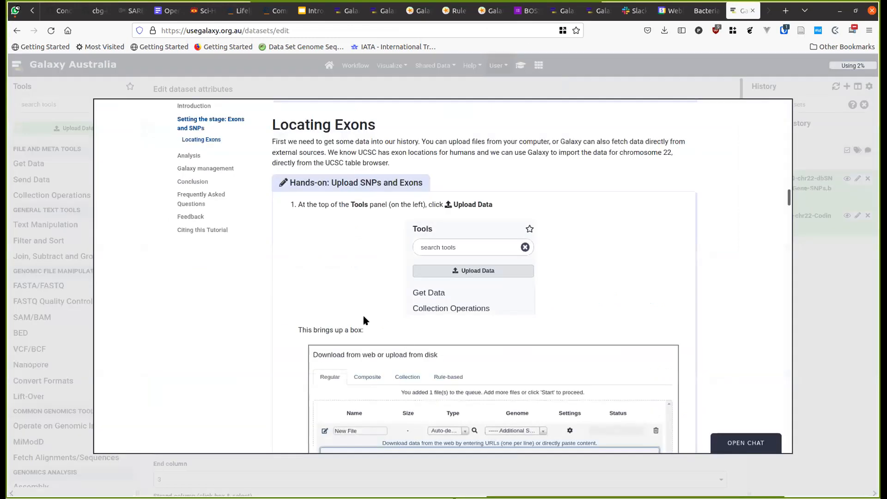
scroll(361, 309, up, 10)
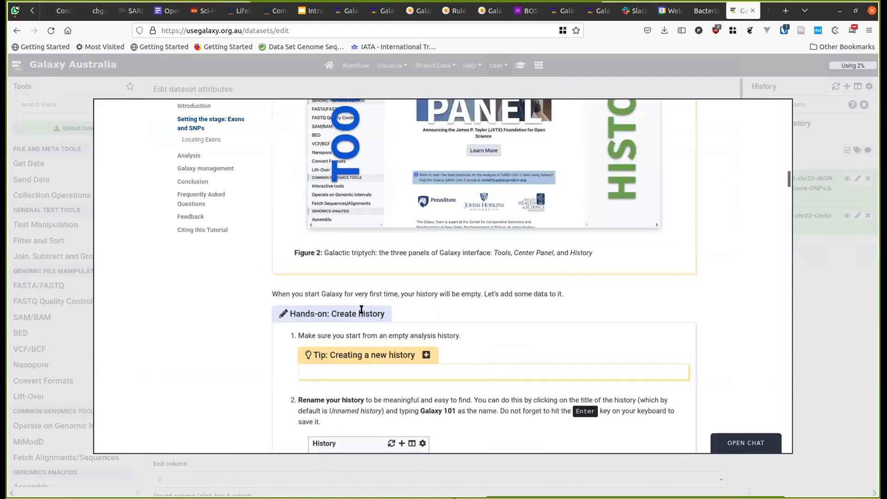
scroll(361, 308, down, 15)
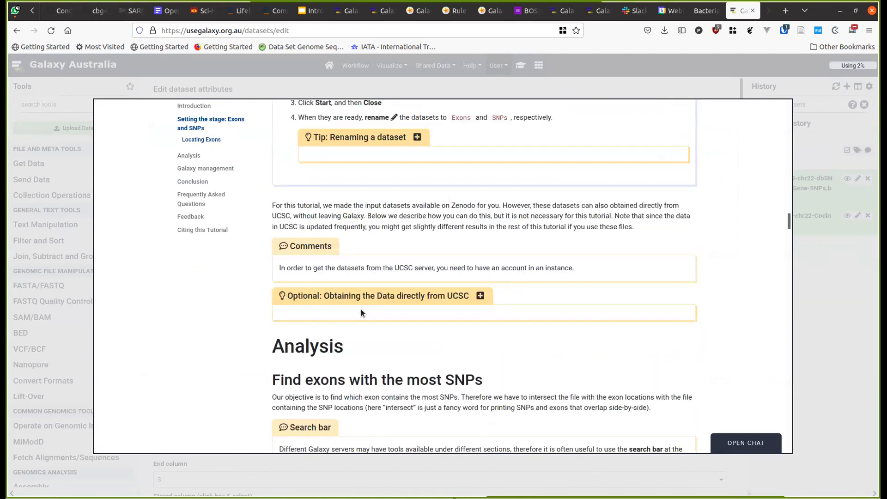
triple_click(393, 175)
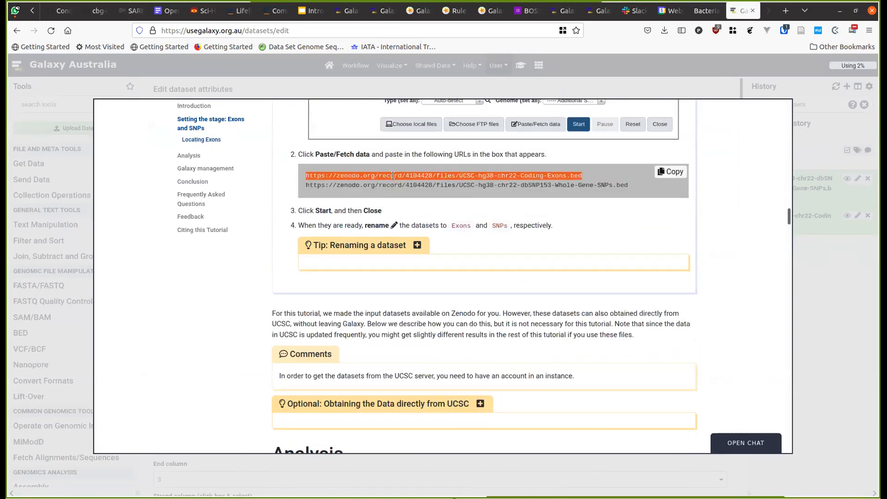
click(838, 309)
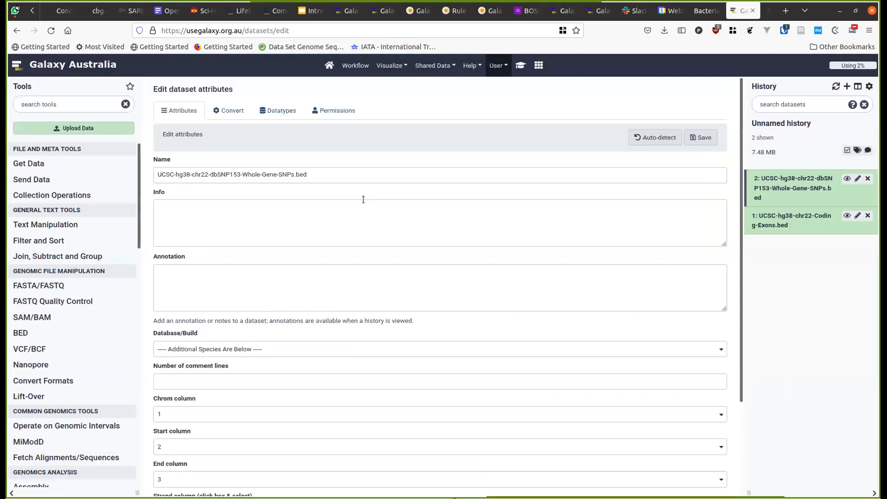
triple_click(296, 174)
key(ctrl+v)
click(700, 137)
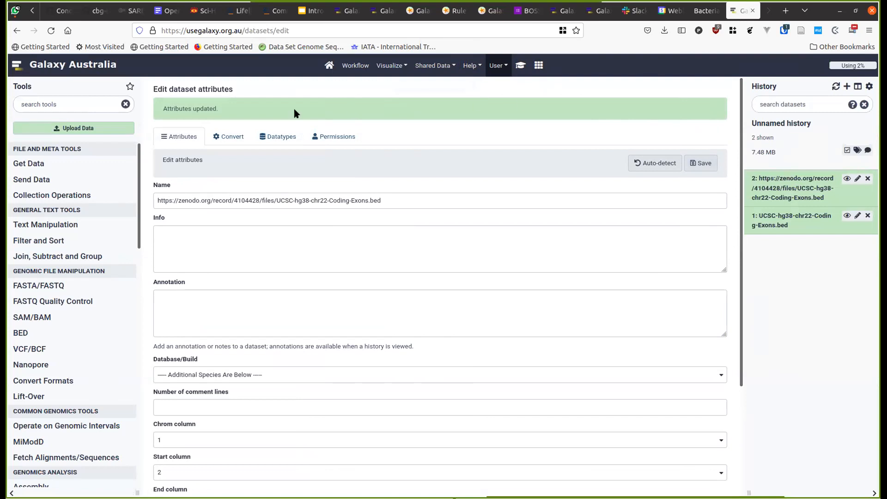
- Trim the URL prefix so dataset 2 is named UCSC-hg38-chr22-Coding-Exons.bed, and save
click(857, 179)
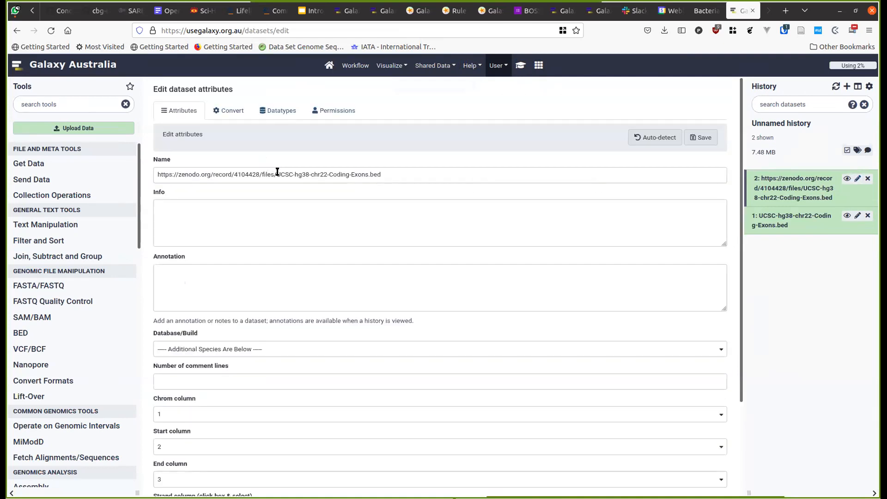
drag(277, 172, 176, 152)
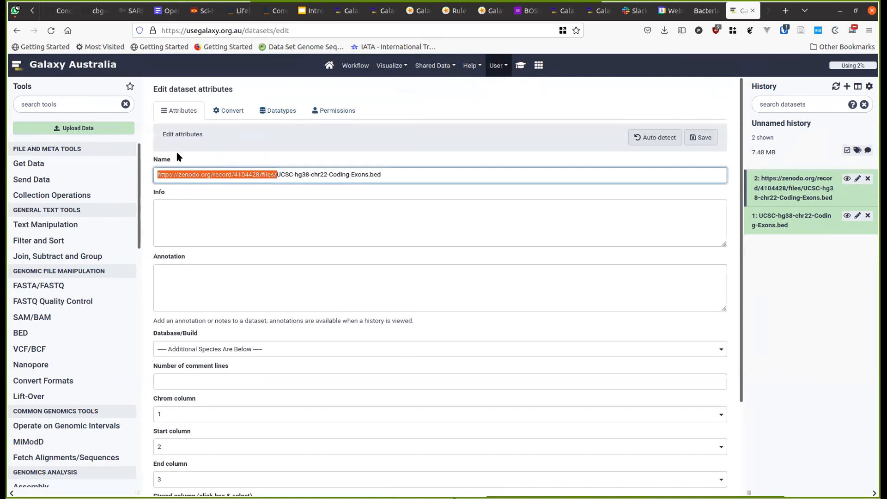
key(BackSpace)
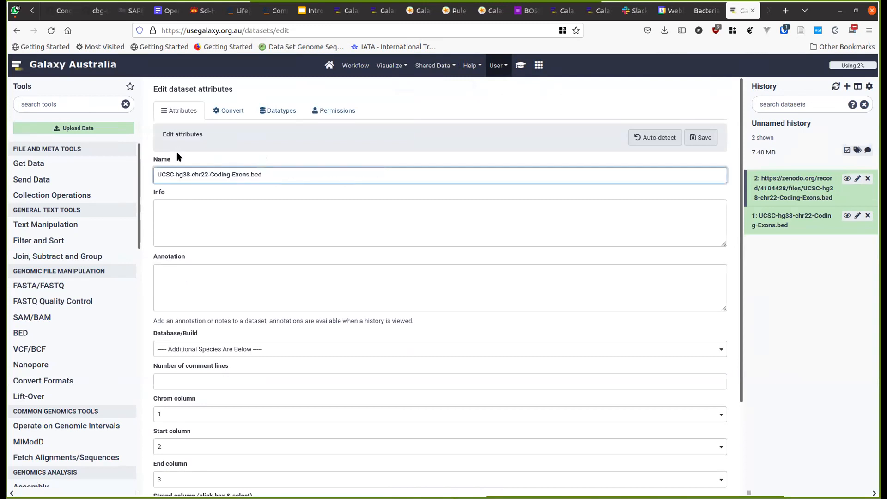
click(702, 139)
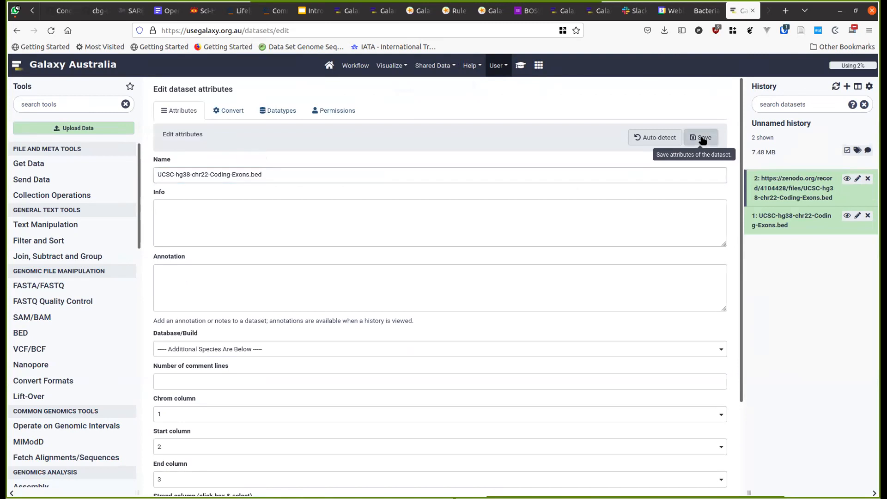
click(702, 140)
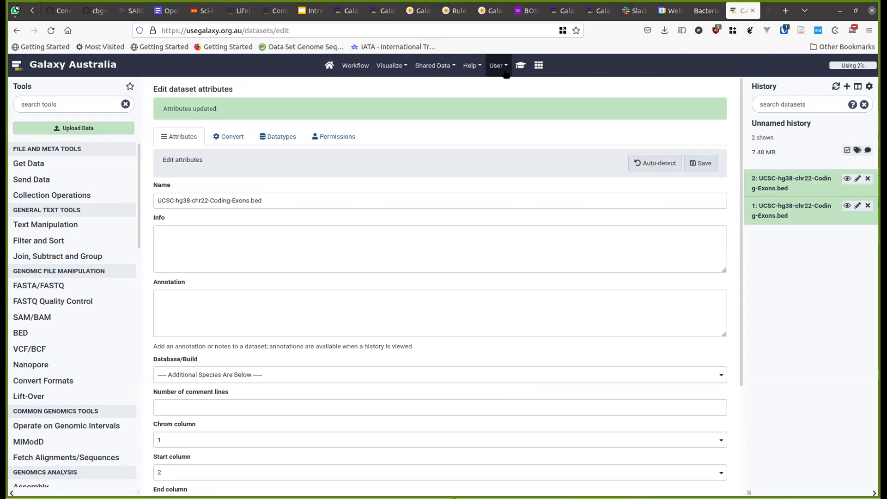
- Read the tutorial's optional section on obtaining data from UCSC
click(517, 65)
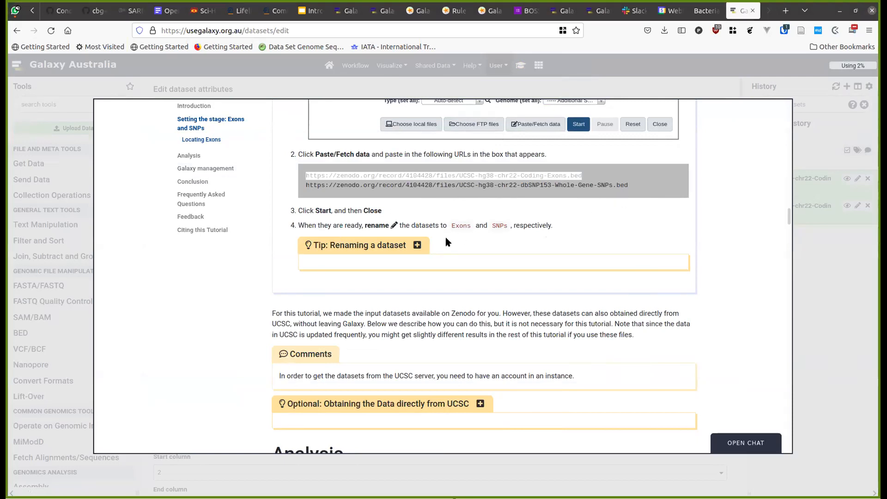
scroll(446, 240, down, 3)
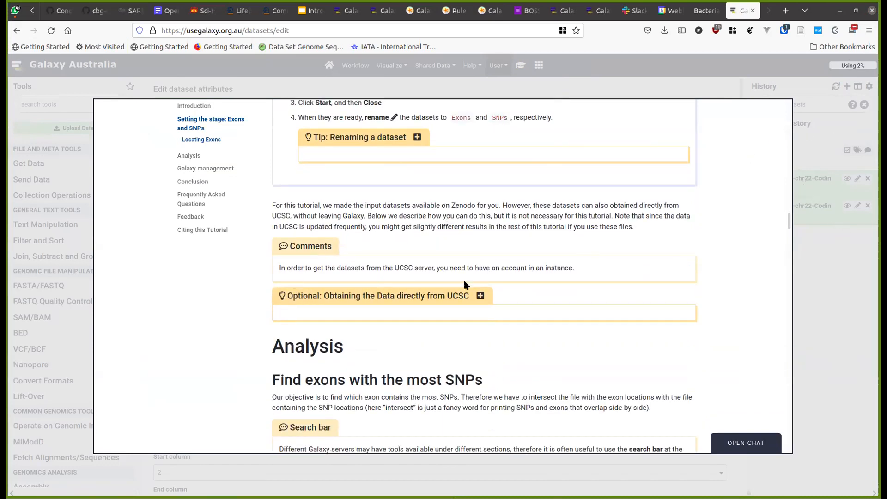
click(480, 296)
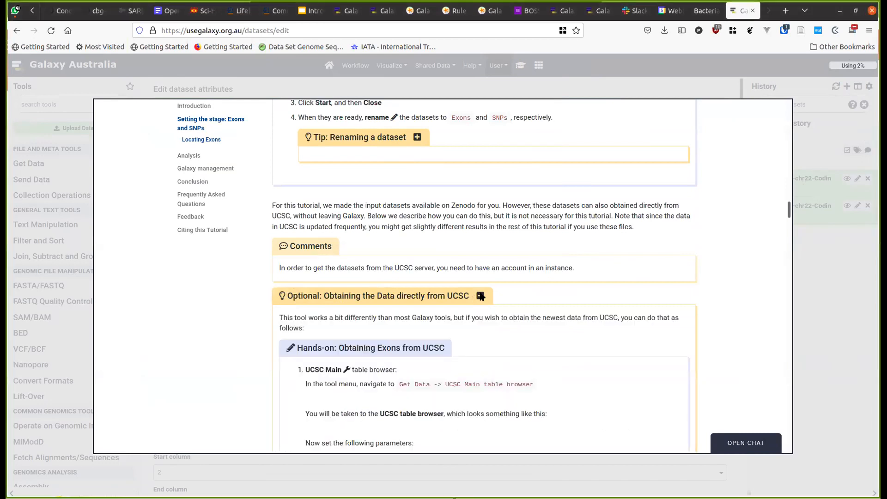
scroll(478, 292, down, 3)
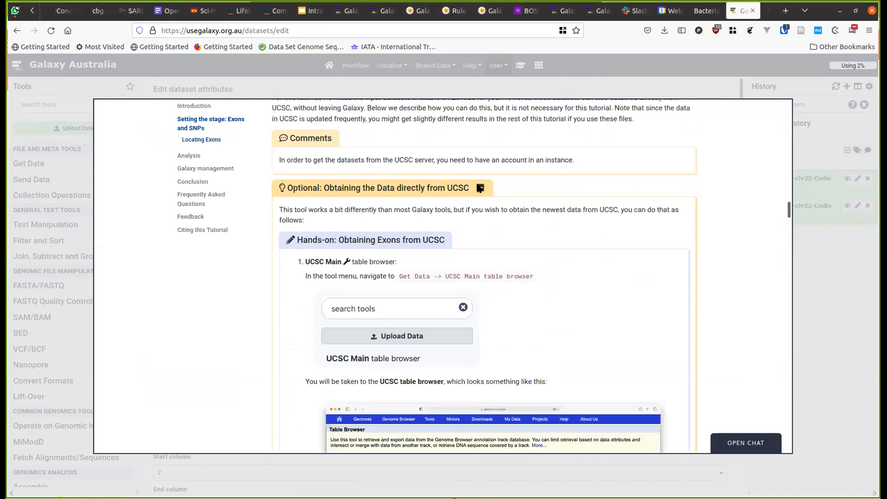
scroll(480, 189, down, 9)
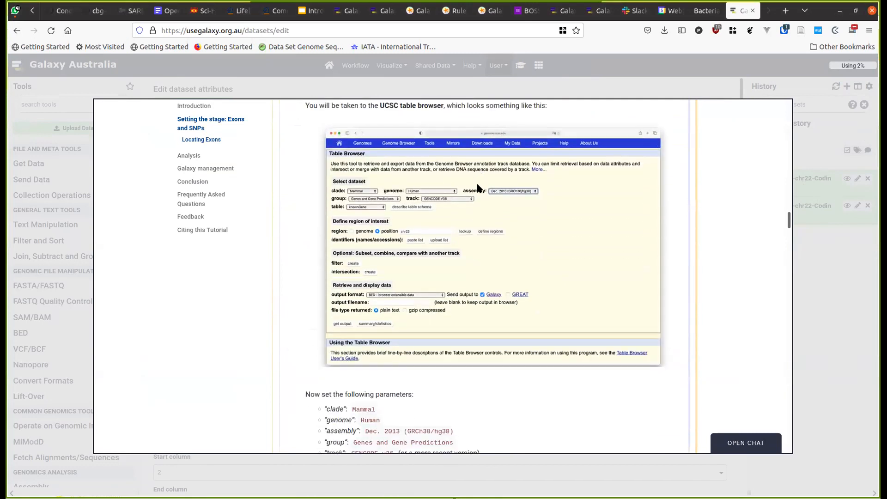
scroll(478, 187, up, 9)
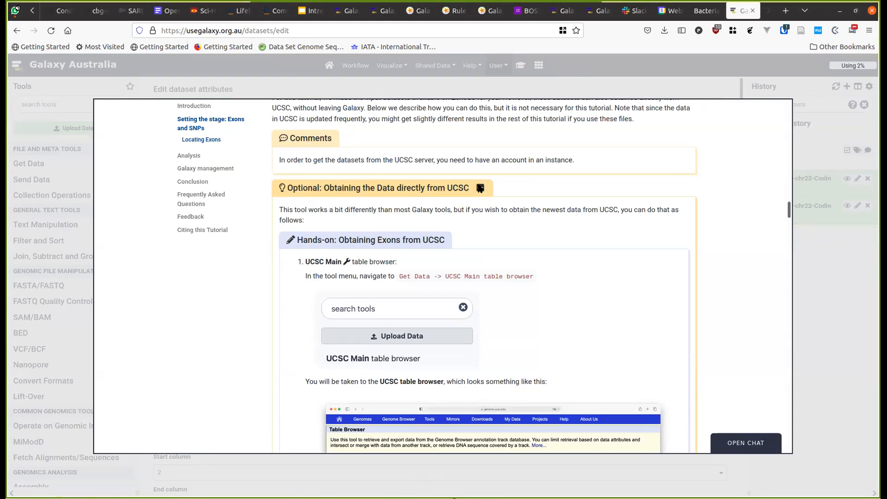
click(480, 189)
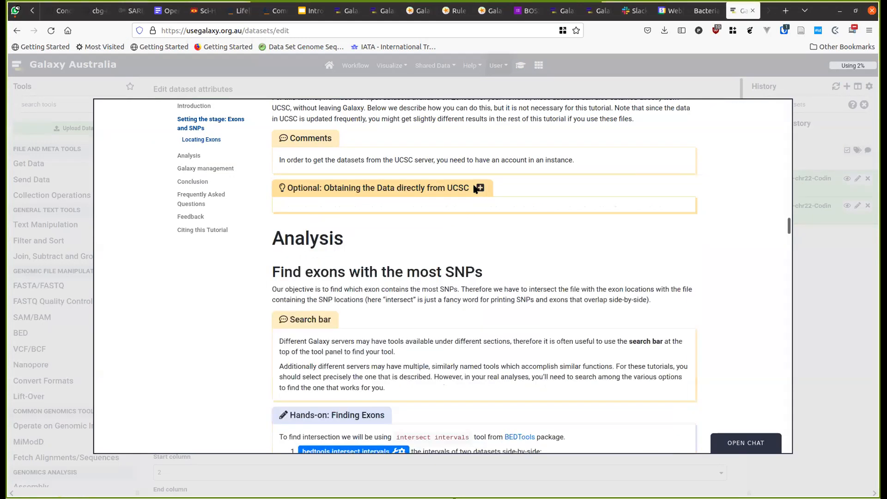
scroll(361, 256, down, 2)
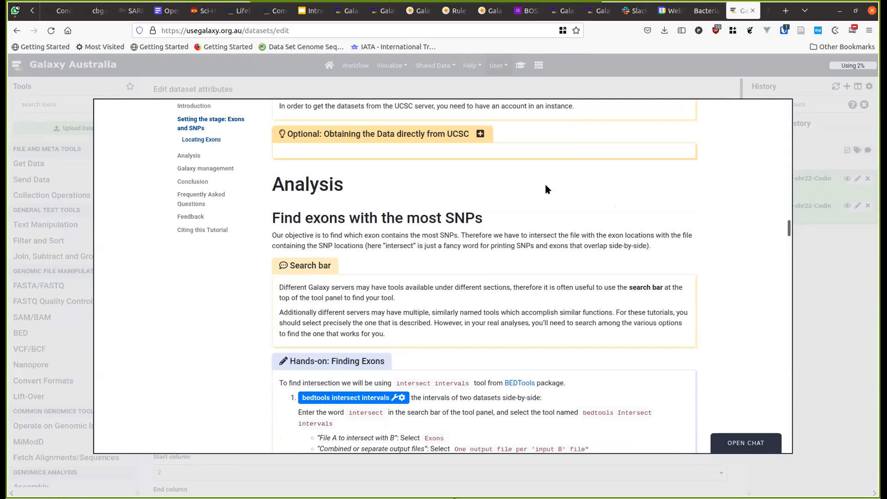
click(812, 144)
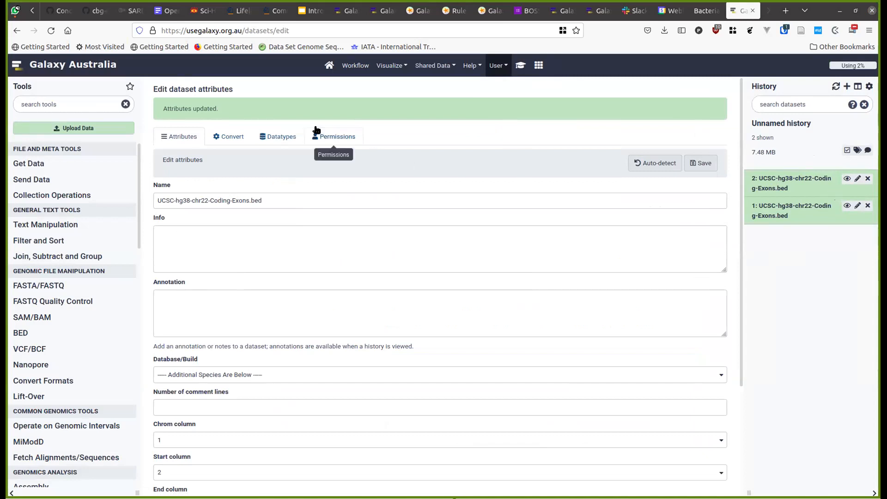
- Delete duplicate dataset 2 and the Coding-Exons dataset from the history
click(847, 179)
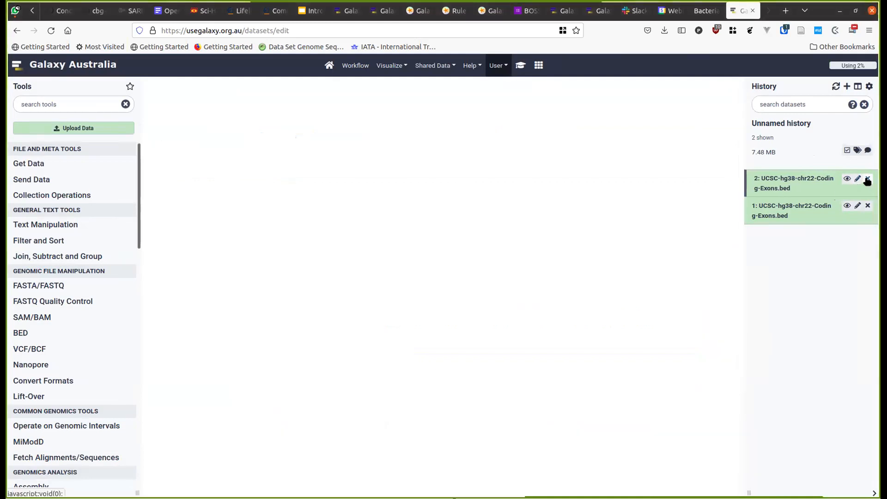
click(867, 180)
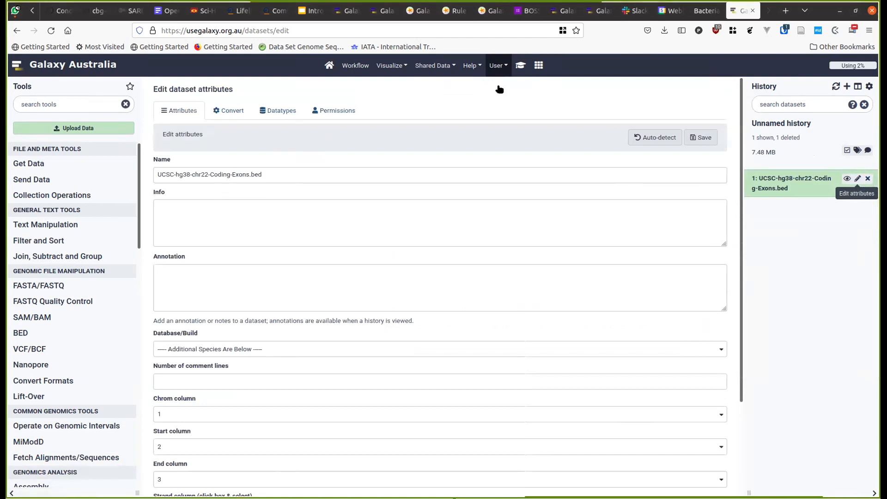
click(868, 179)
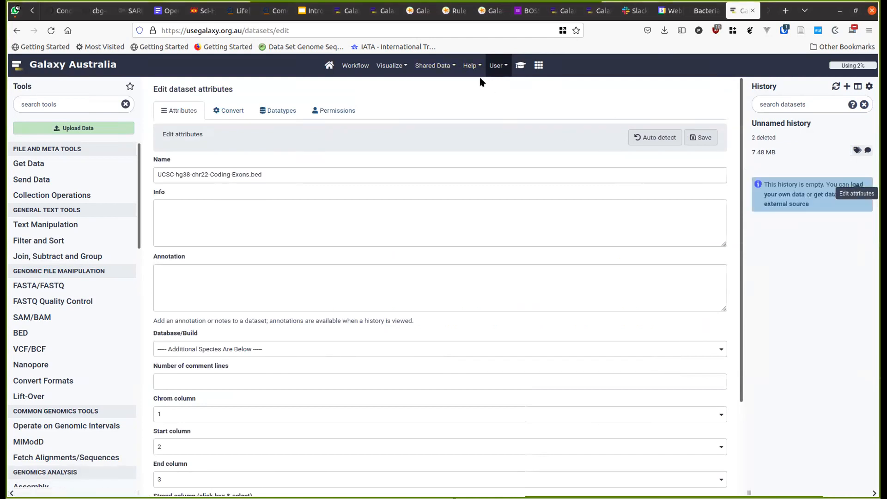
- Copy the two Zenodo dataset URLs from the Galaxy 101 tutorial
click(521, 65)
scroll(350, 238, up, 3)
scroll(351, 240, up, 9)
scroll(351, 240, down, 6)
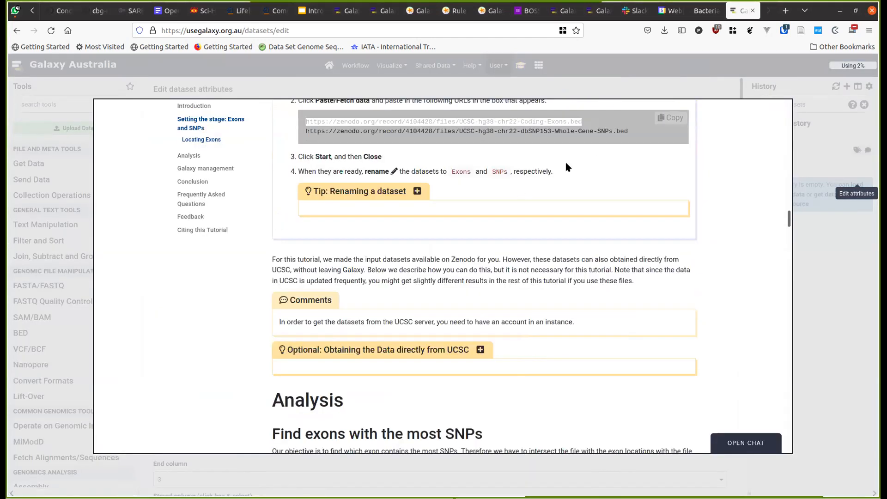
click(666, 121)
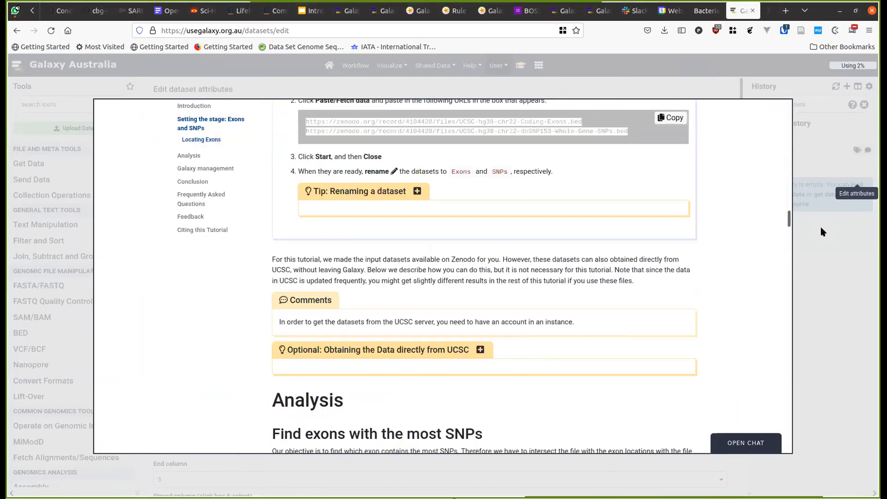
click(148, 90)
- Upload the Coding-Exons and Whole-Gene-SNPs BED files by pasting their URLs
click(97, 128)
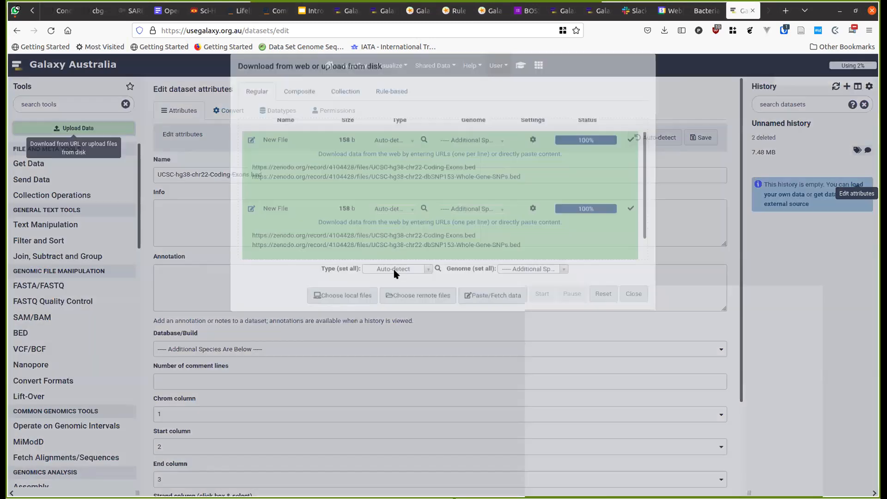
click(466, 307)
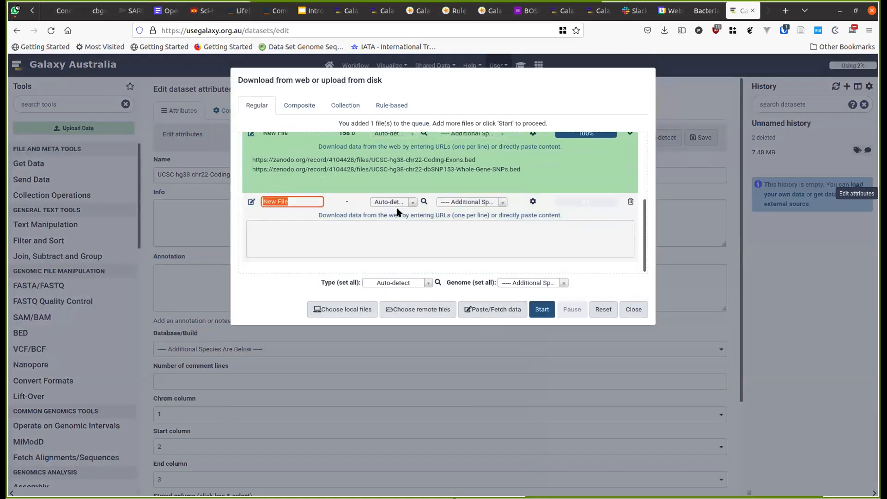
click(355, 247)
key(ctrl+v)
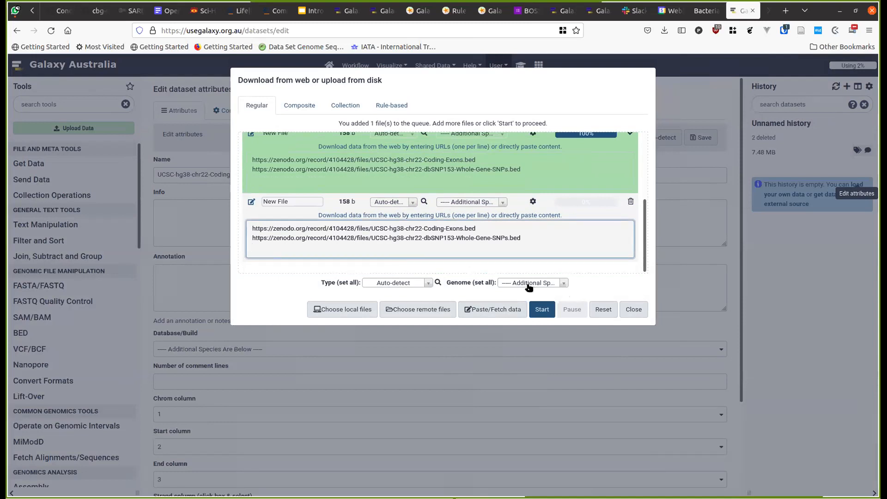
click(538, 310)
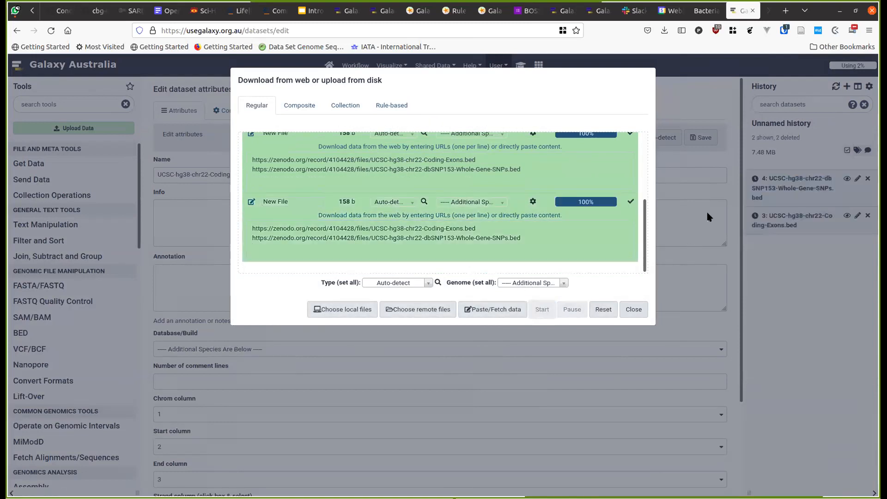
click(684, 202)
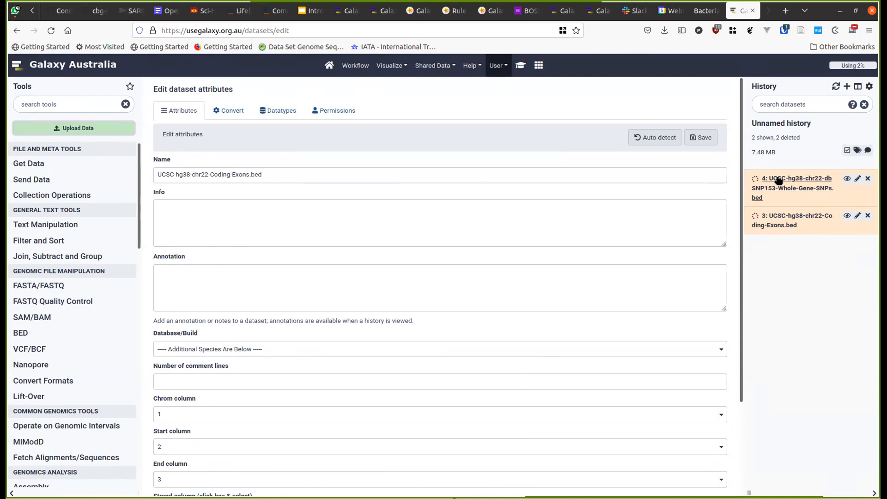
- View the coding exons table, highlighting exon names and a start coordinate
click(843, 213)
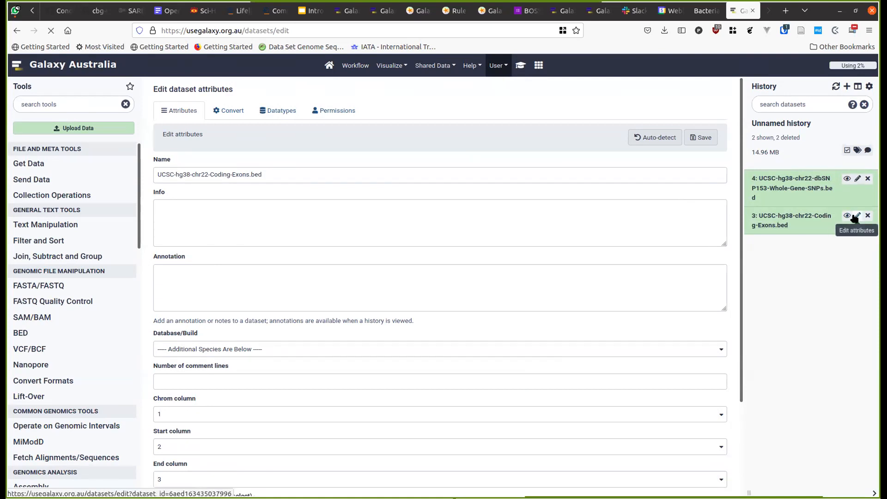
click(845, 219)
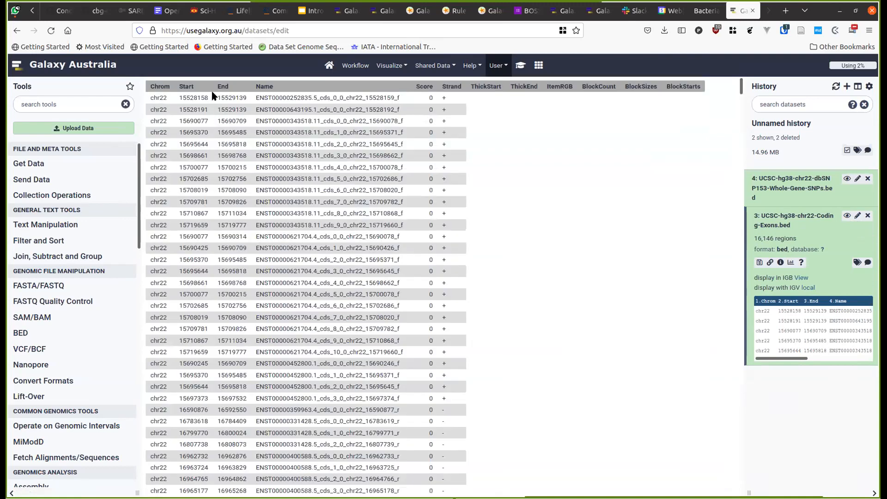
double_click(272, 98)
double_click(293, 111)
double_click(293, 98)
double_click(208, 98)
click(238, 100)
scroll(436, 280, down, 3)
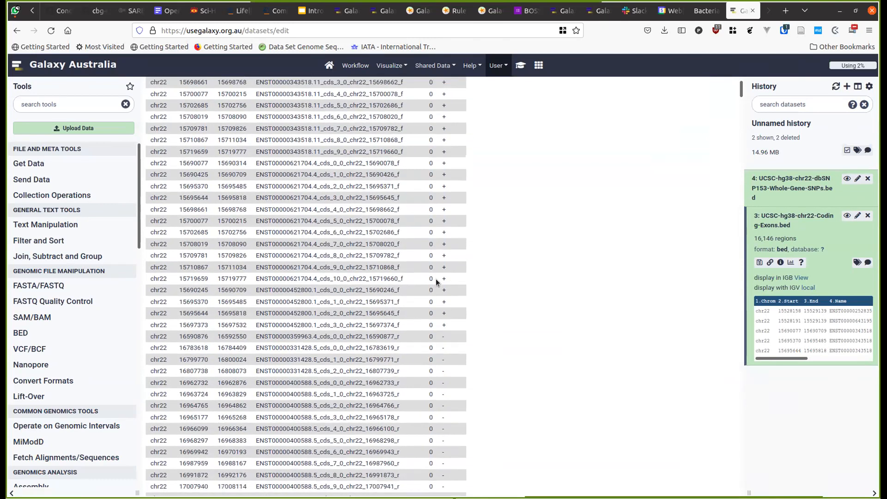
- View the SNPs table, highlighting rs identifiers and start and end positions
click(846, 180)
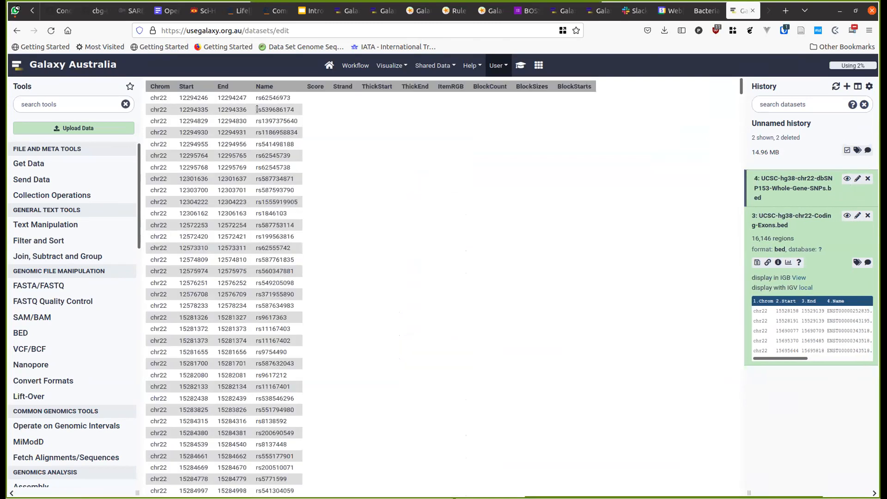
double_click(267, 94)
double_click(269, 109)
click(269, 98)
double_click(269, 99)
double_click(189, 98)
double_click(225, 97)
double_click(201, 108)
double_click(234, 110)
double_click(194, 121)
double_click(231, 121)
click(278, 119)
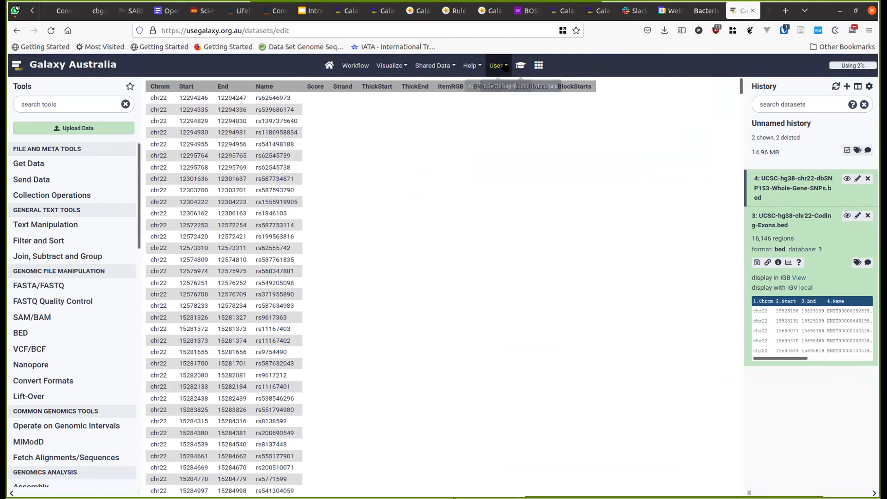
- Launch bedtools Intersect intervals from the tutorial and review its recommended settings
click(520, 70)
scroll(347, 273, down, 6)
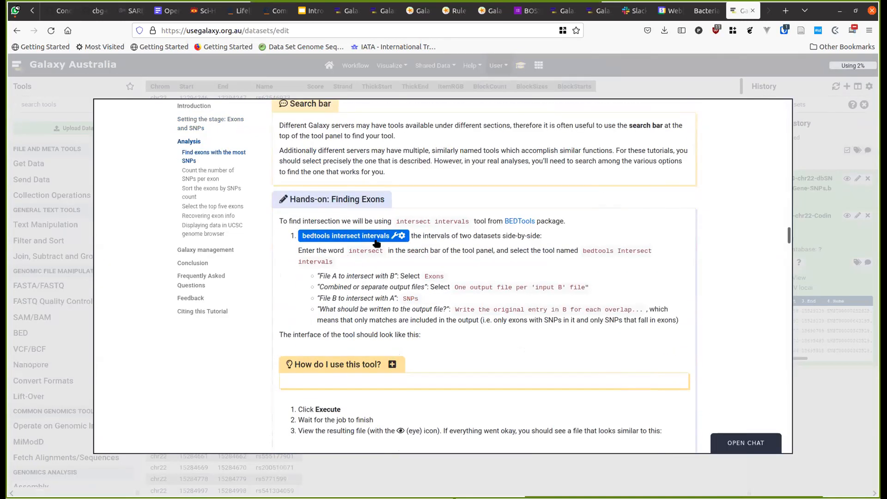
click(374, 236)
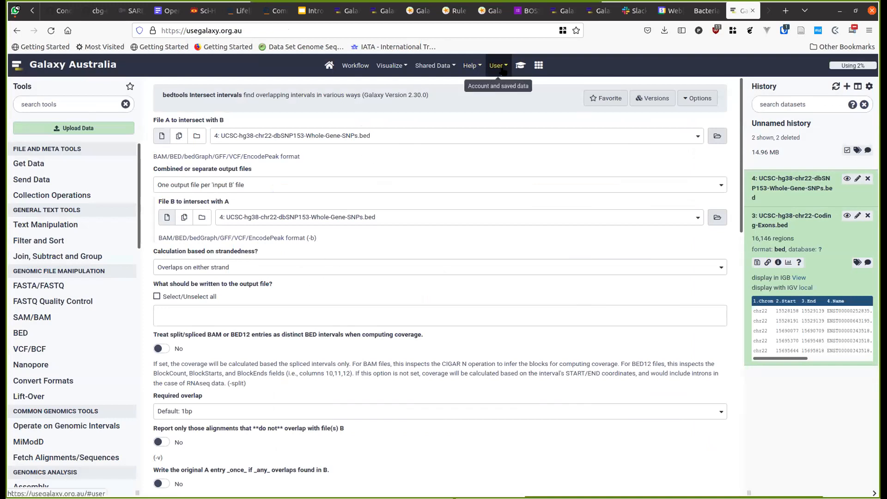
click(520, 65)
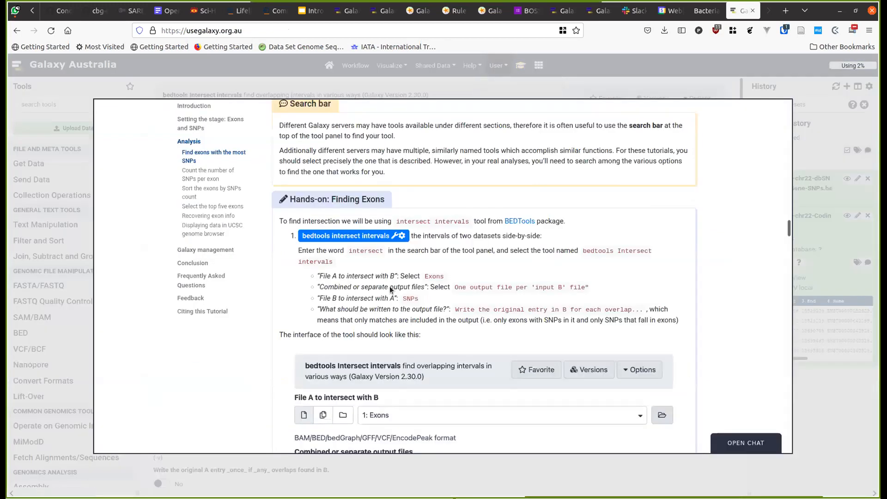
scroll(389, 286, down, 2)
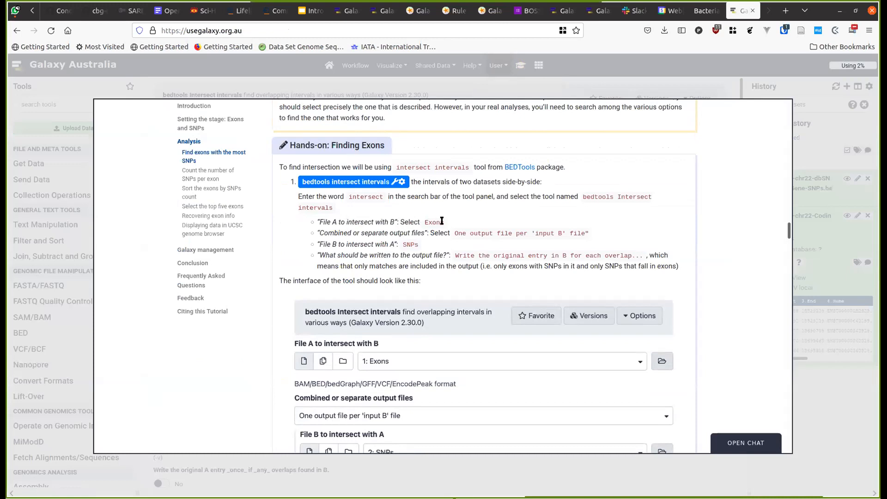
scroll(408, 238, up, 4)
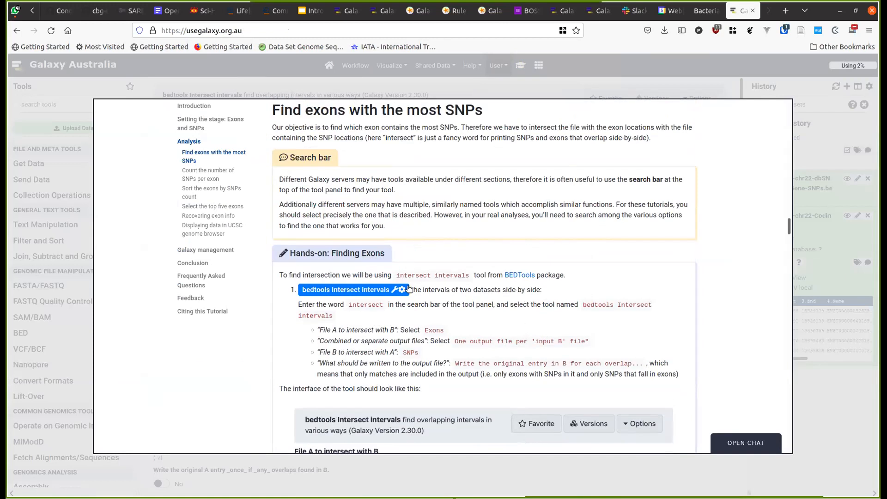
scroll(402, 306, down, 2)
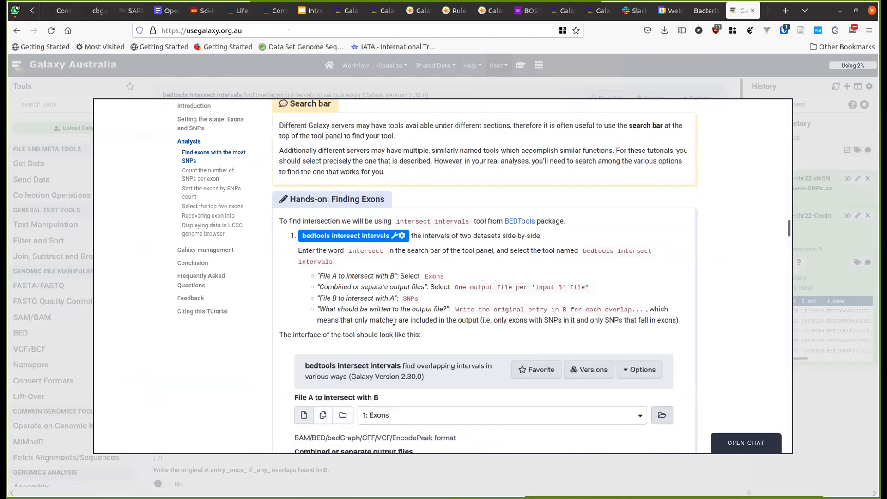
scroll(397, 319, down, 4)
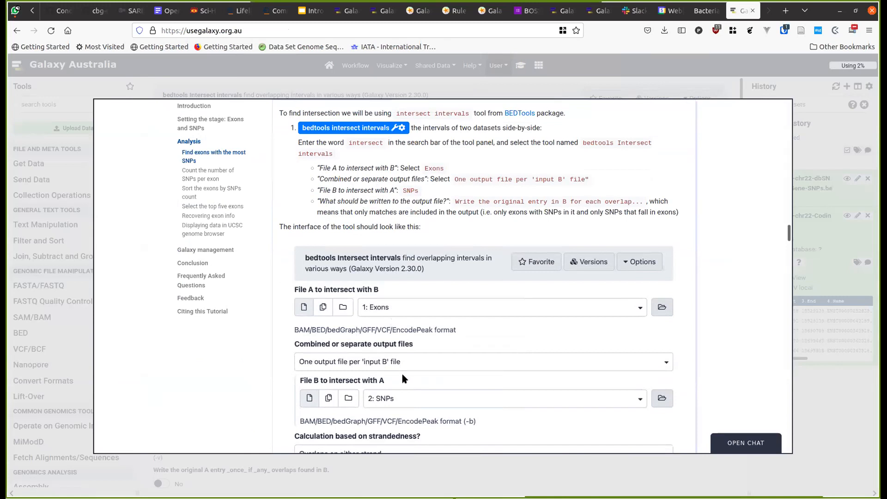
scroll(403, 373, down, 2)
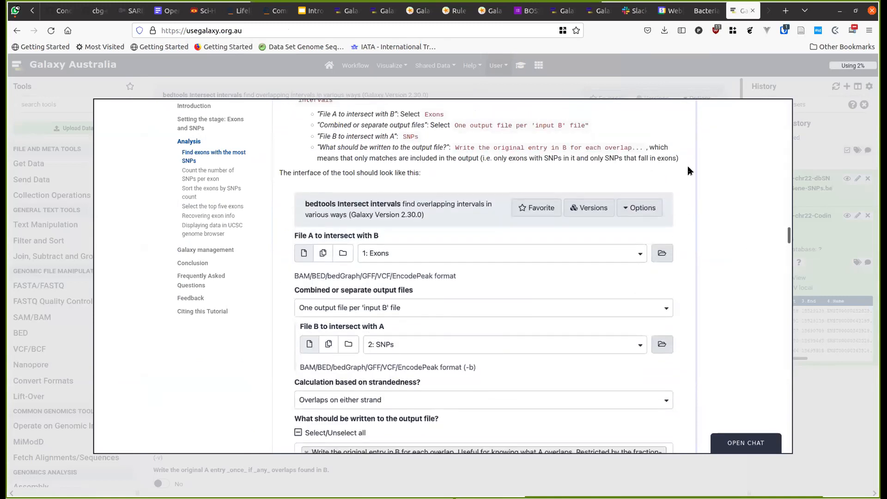
click(804, 135)
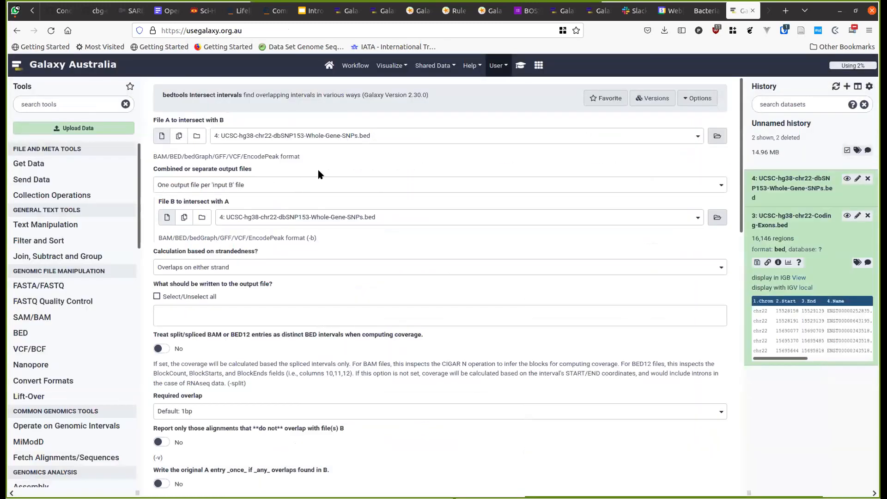
- Set File A to 3: UCSC-hg38-chr22-Coding-Exons.bed and compare with the tutorial
click(292, 136)
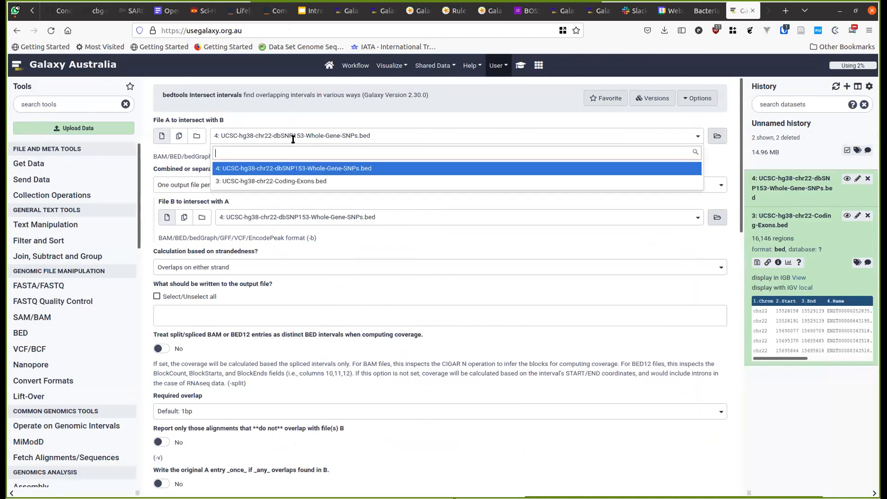
click(313, 176)
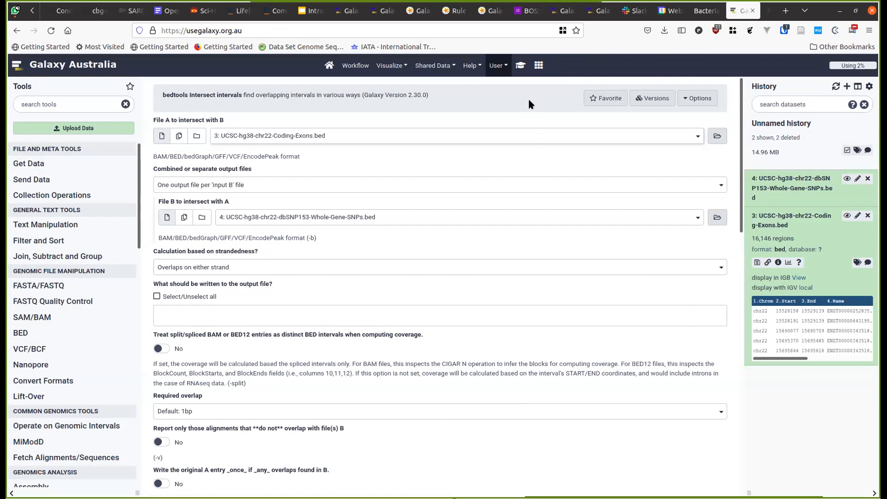
click(520, 65)
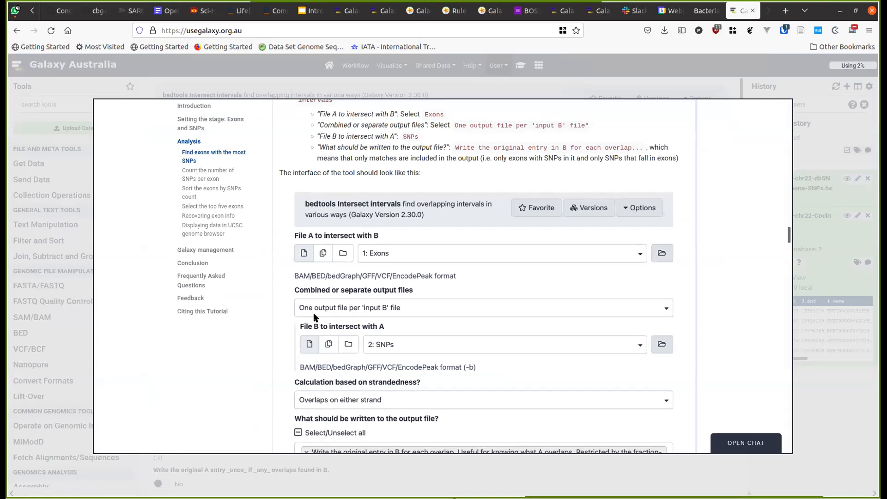
click(805, 143)
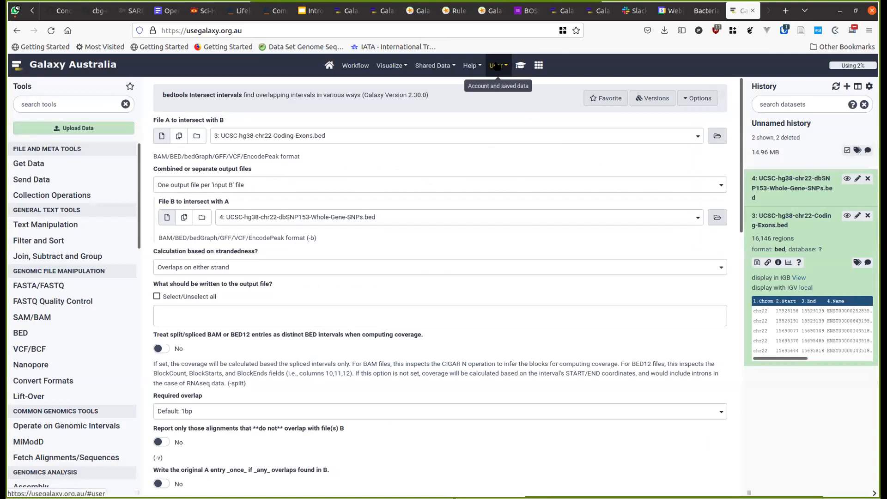
click(520, 65)
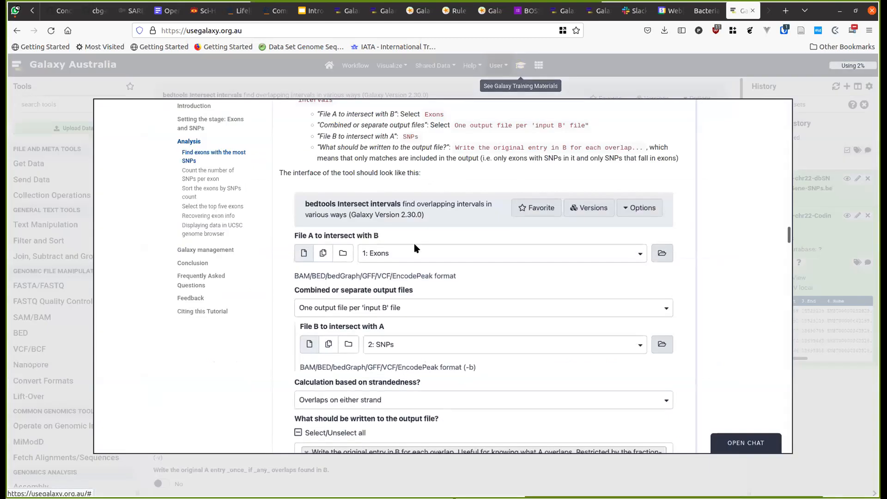
scroll(414, 248, down, 5)
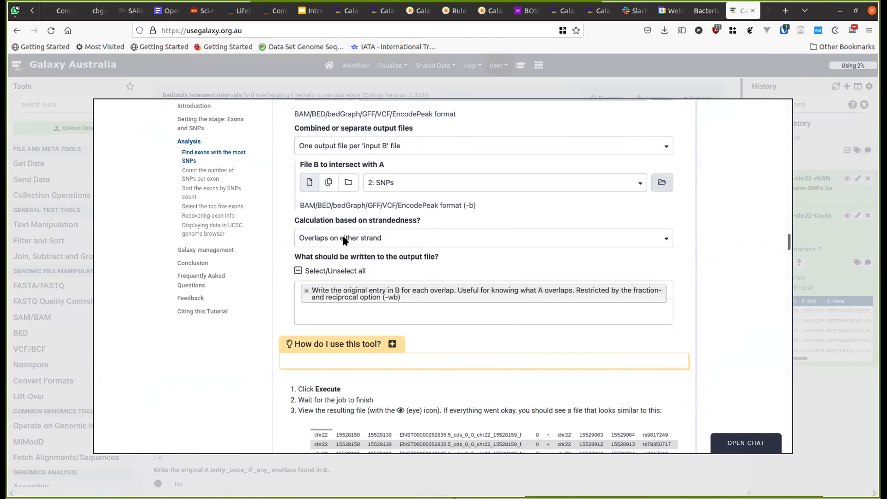
scroll(343, 239, down, 3)
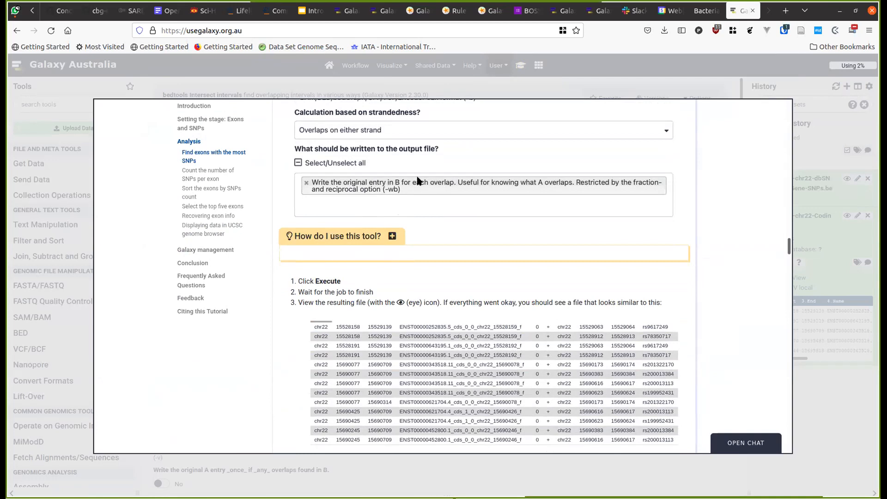
- Choose the -wb output option to write each overlap's original SNP entry, then execute
click(813, 134)
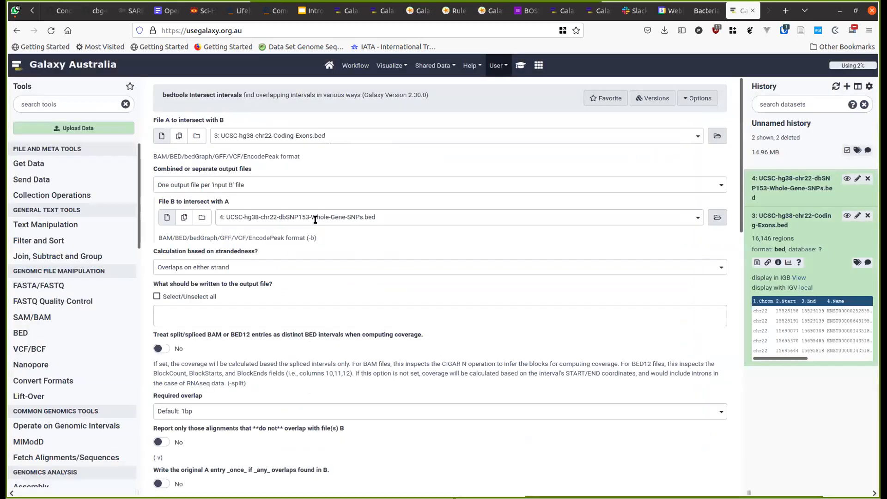
click(234, 321)
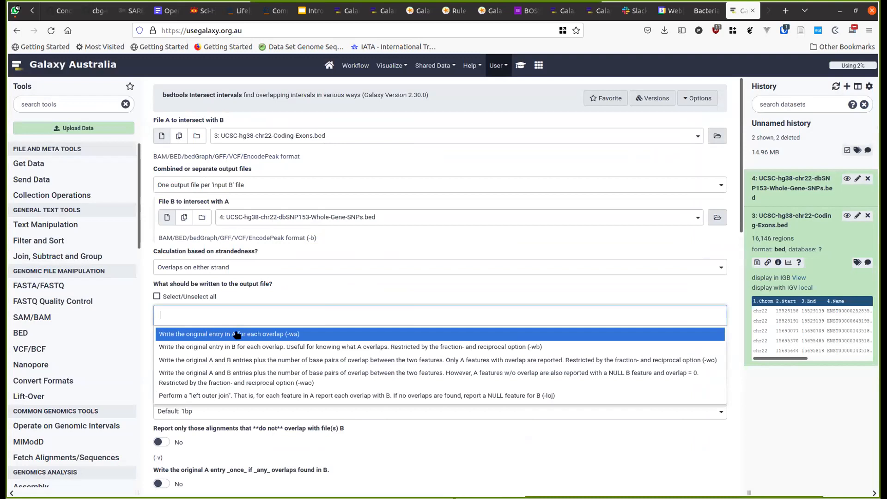
click(269, 348)
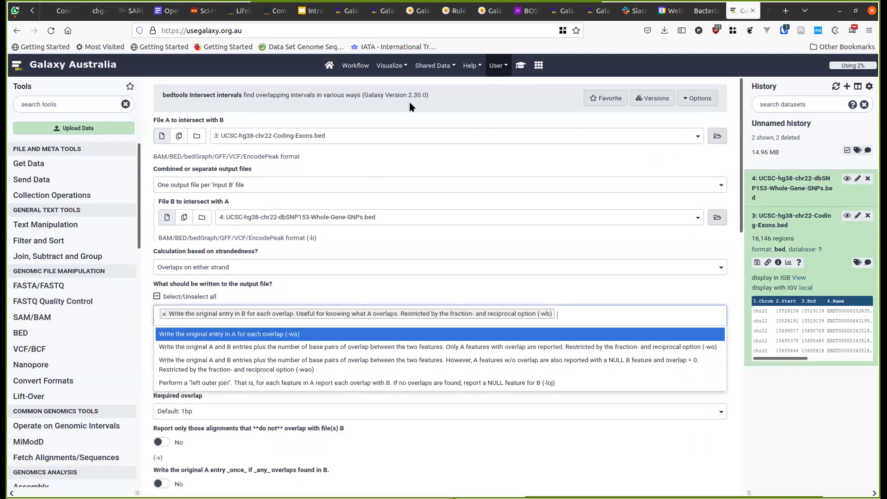
click(519, 65)
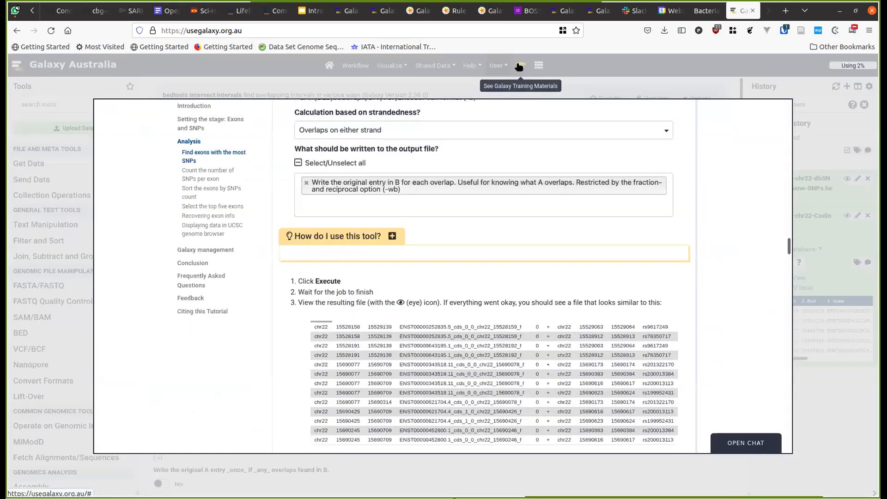
click(801, 130)
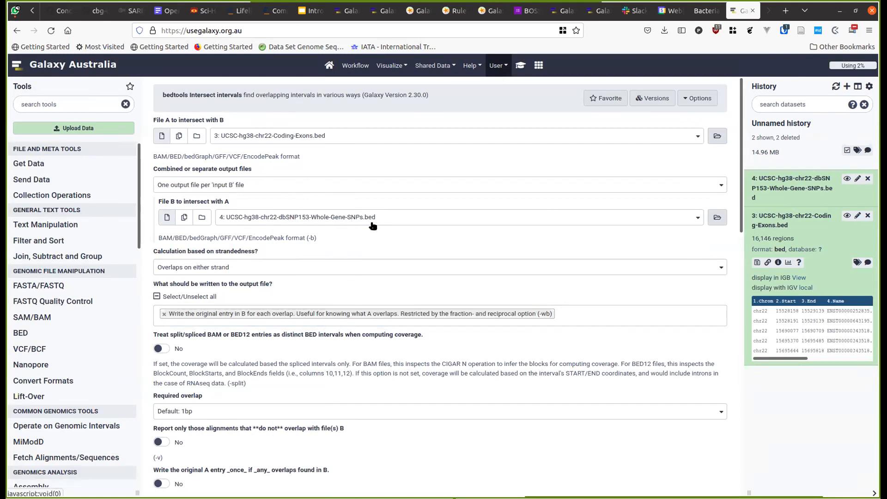
scroll(373, 225, down, 2)
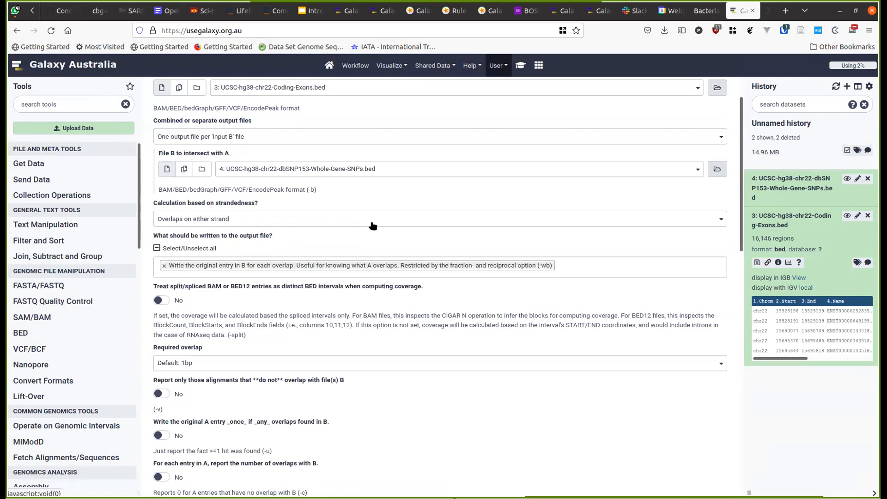
click(521, 65)
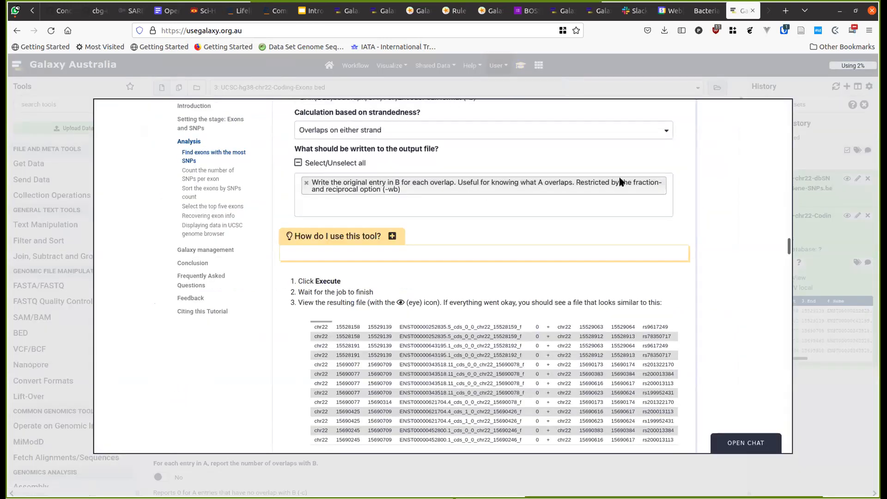
click(806, 149)
scroll(347, 388, down, 6)
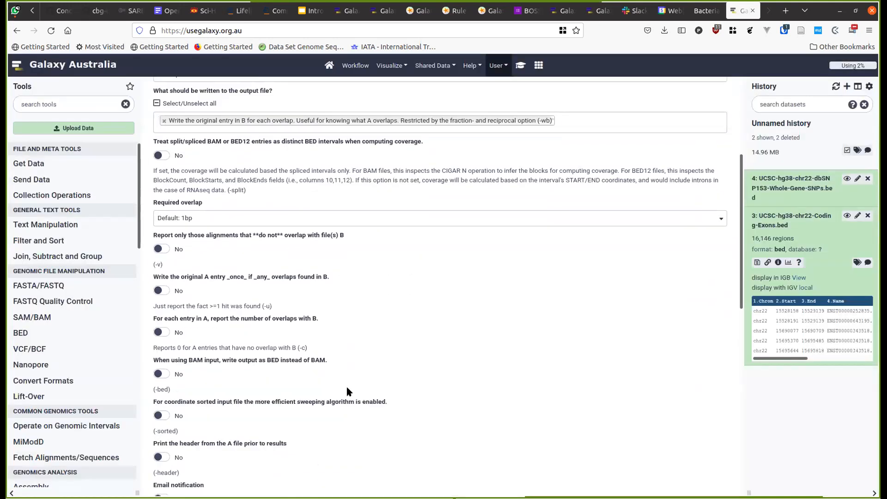
scroll(347, 391, down, 3)
click(176, 245)
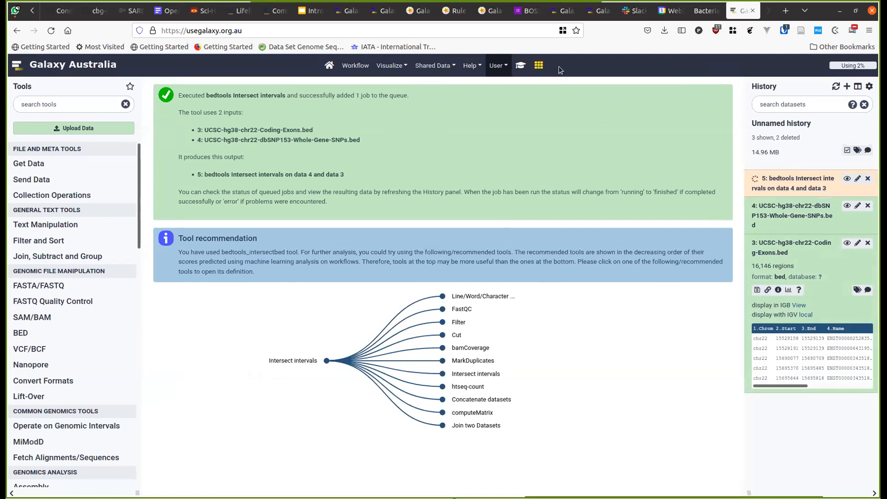
- Check the tutorial's expected output, then inspect dataset 5's exon IDs and paired SNP IDs
click(522, 68)
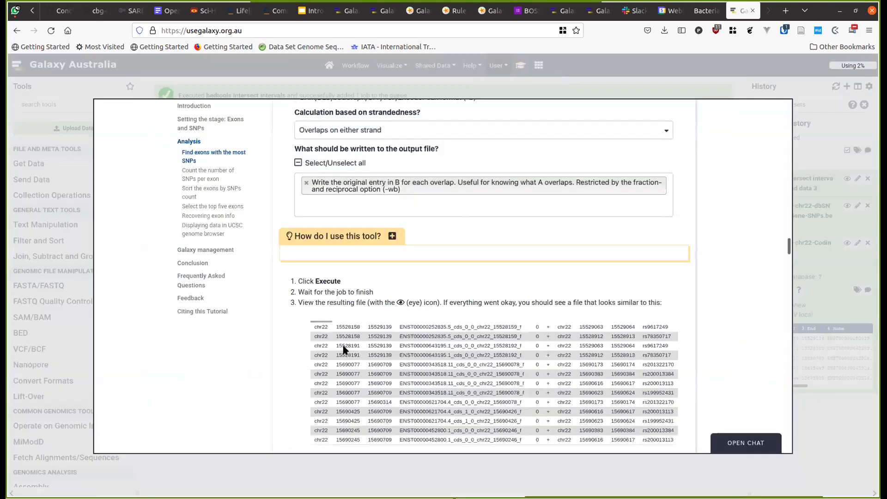
scroll(343, 350, down, 3)
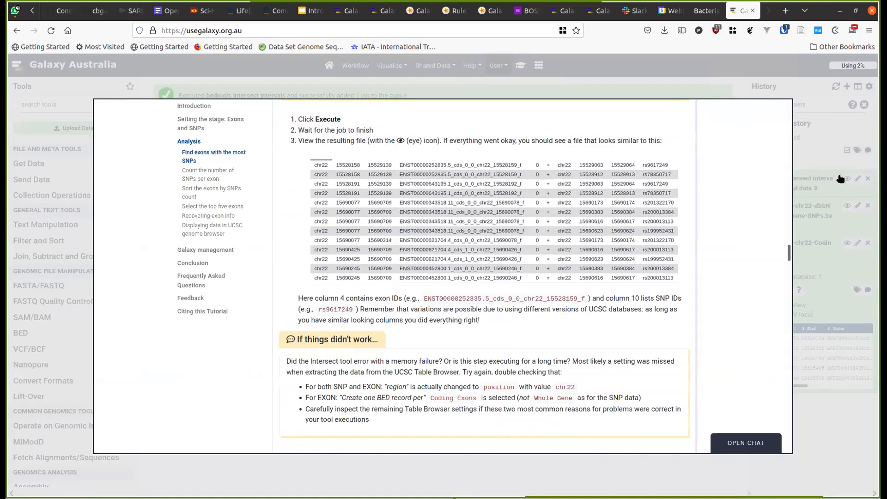
click(817, 155)
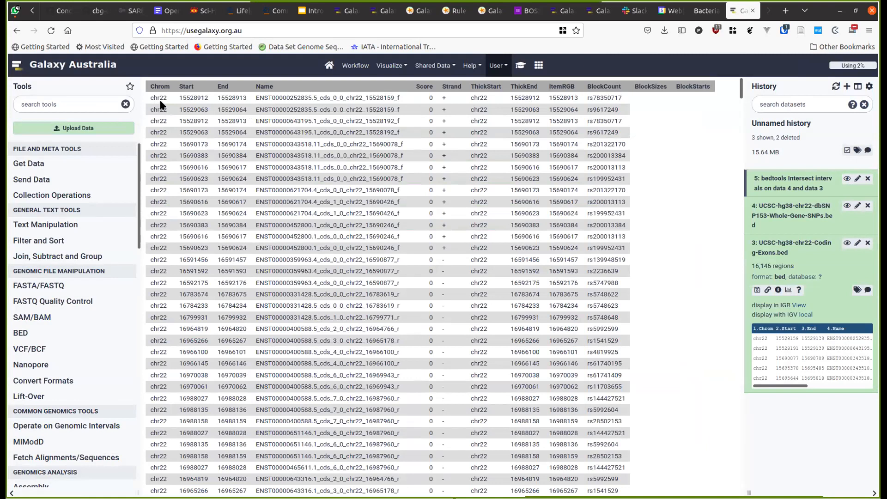
double_click(264, 96)
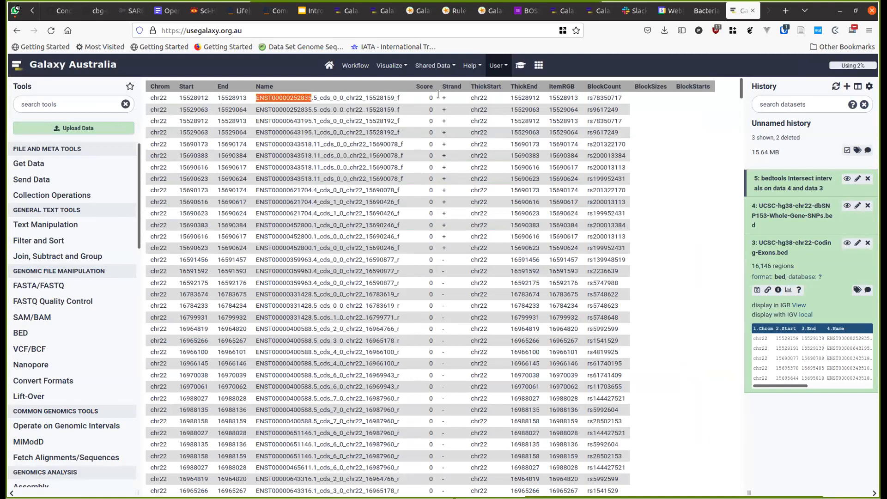
double_click(606, 99)
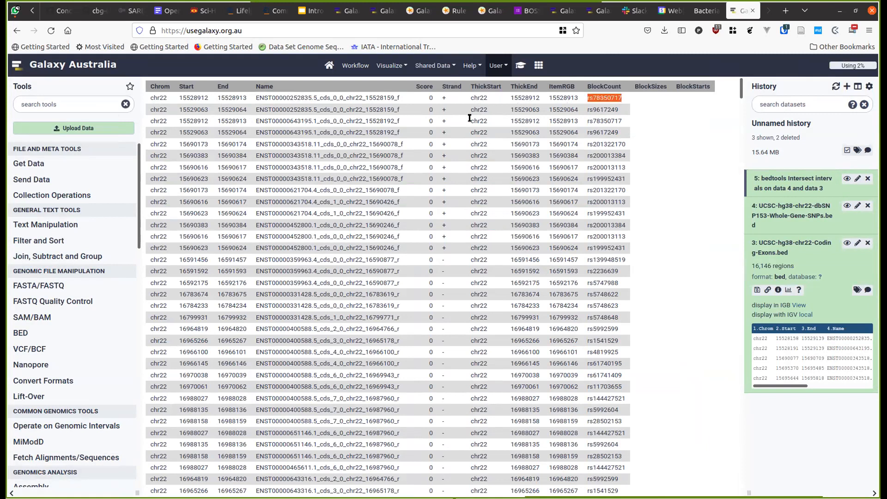
- Launch Datamash from the tutorial's Counting SNPs section, with dataset 5, the Intersect output, as input
click(518, 66)
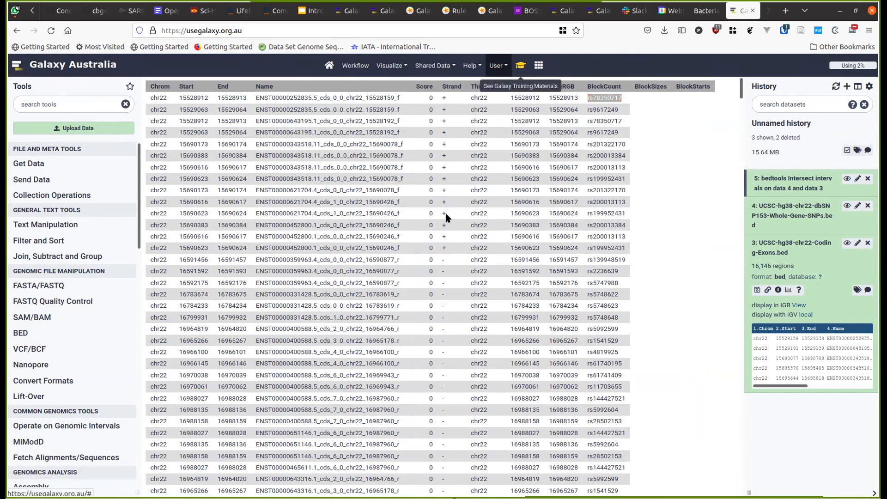
scroll(346, 339, down, 9)
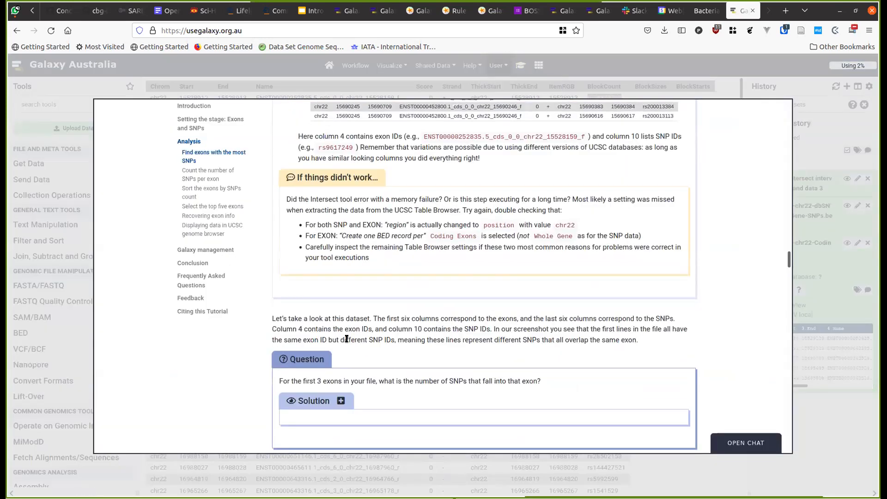
scroll(346, 338, down, 1)
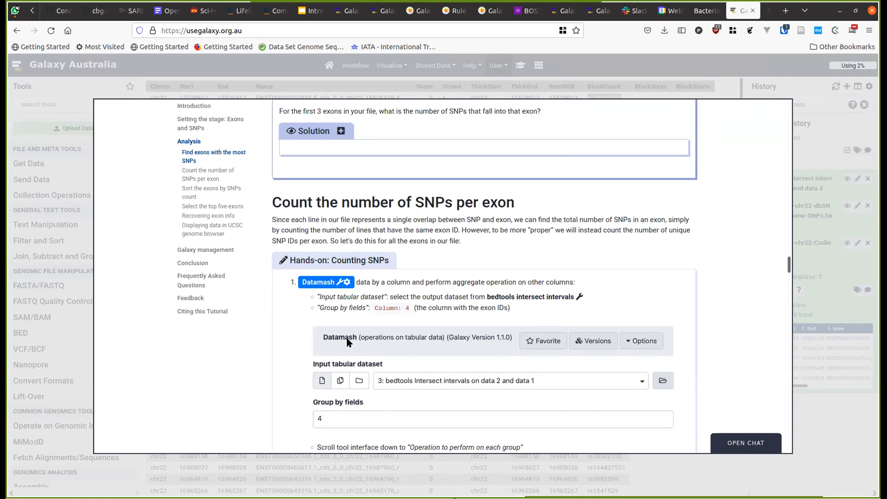
scroll(348, 341, down, 1)
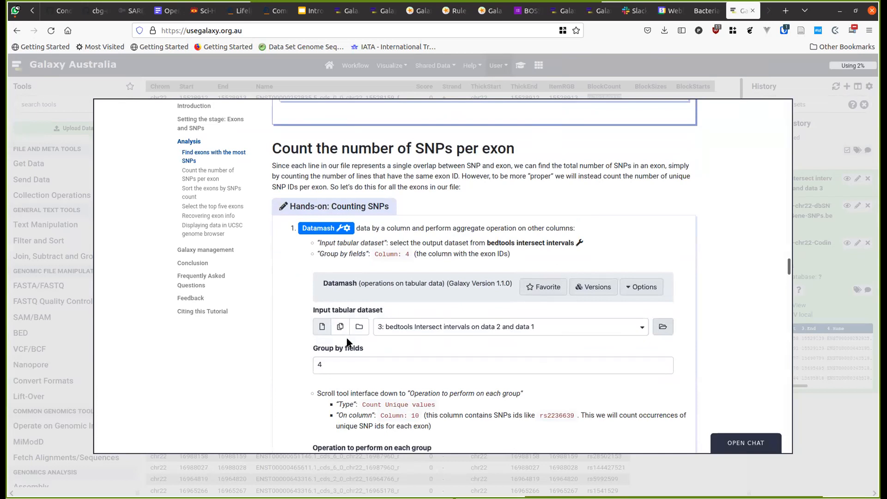
click(322, 227)
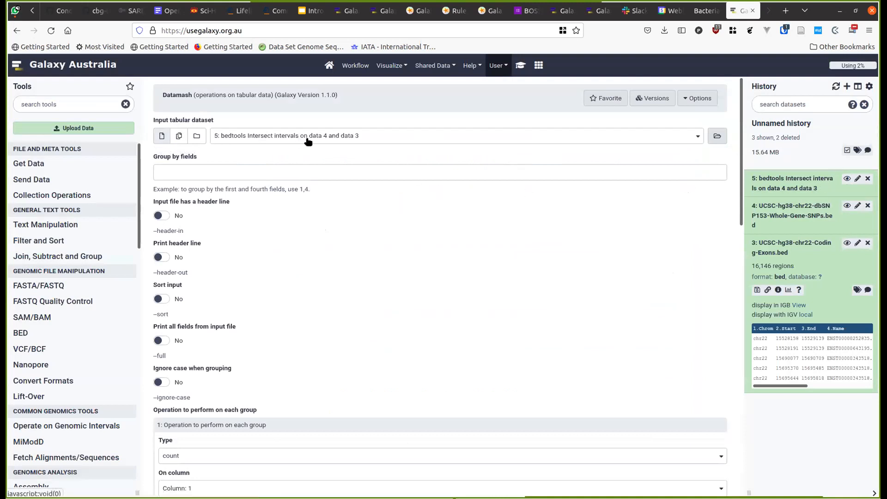
- Check the tutorial's Datamash settings and keep count as the operation type
click(521, 66)
scroll(435, 250, down, 3)
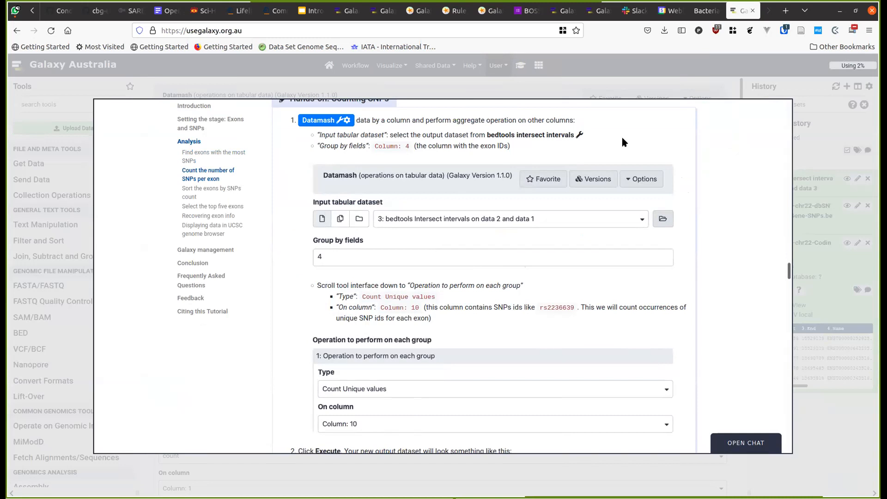
click(676, 89)
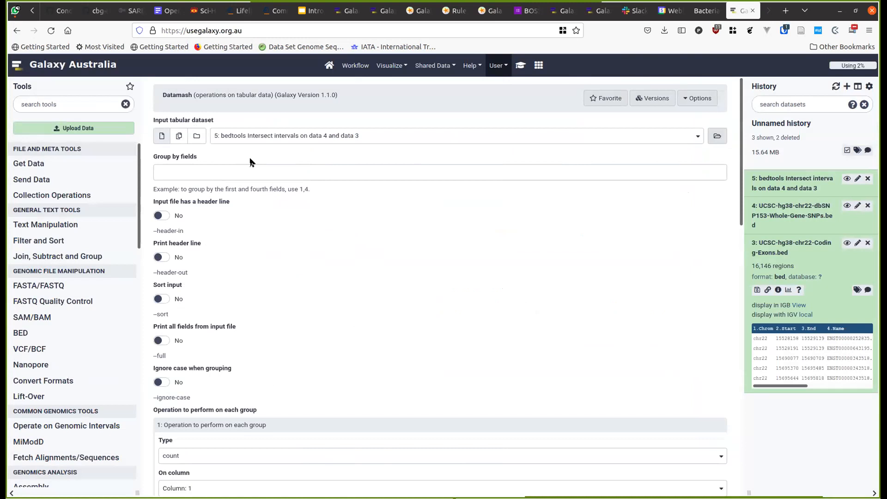
scroll(252, 168, down, 3)
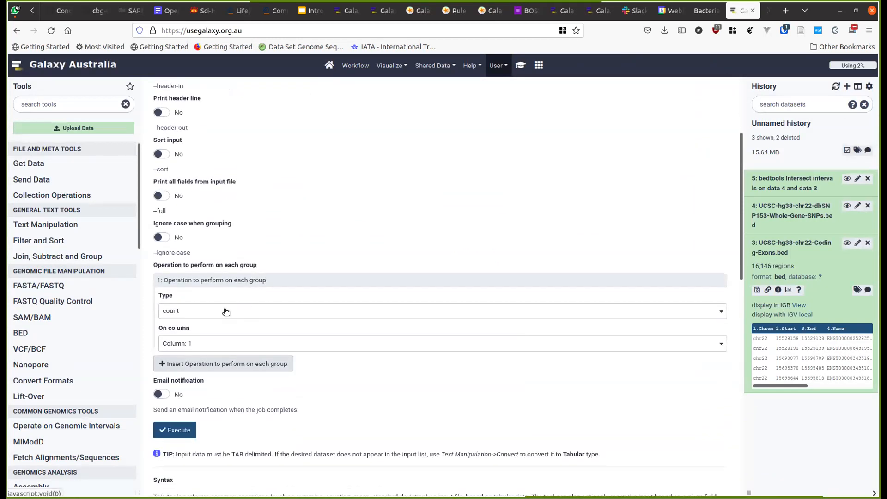
click(221, 313)
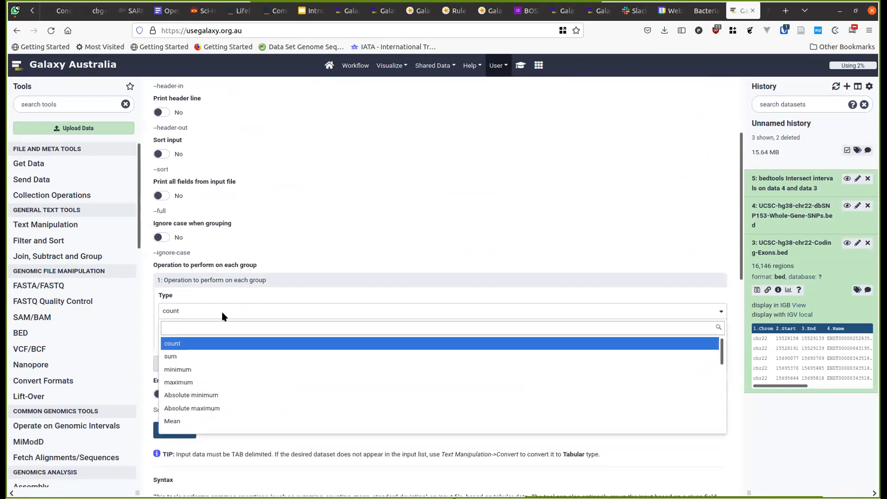
click(222, 316)
- Set the operation's column to Column: 10, the SNP IDs, and recheck the tutorial
scroll(235, 323, down, 1)
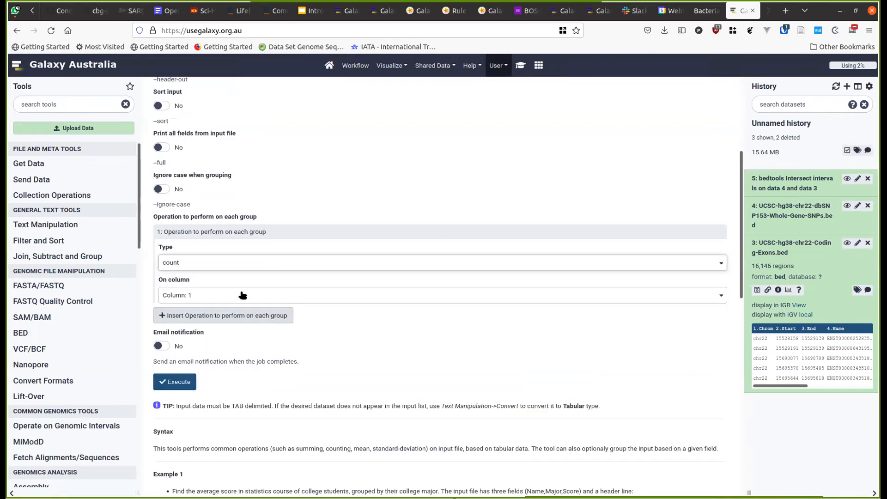
click(241, 298)
scroll(240, 371, down, 1)
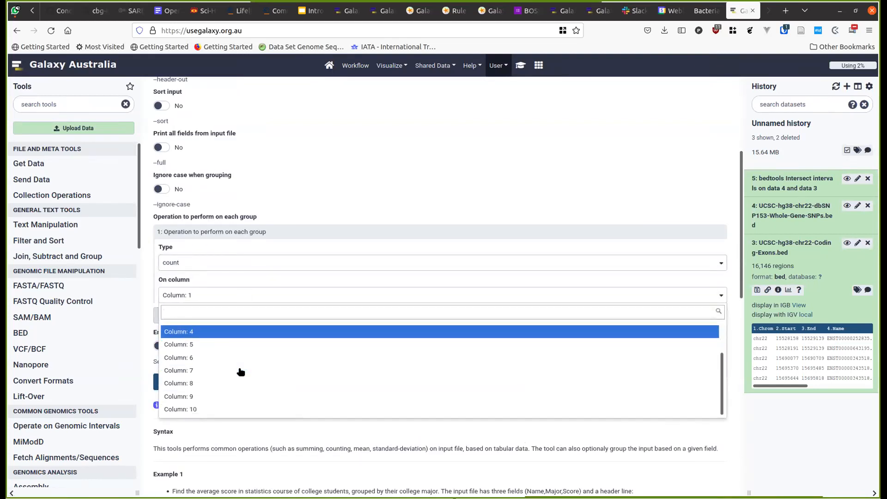
click(223, 409)
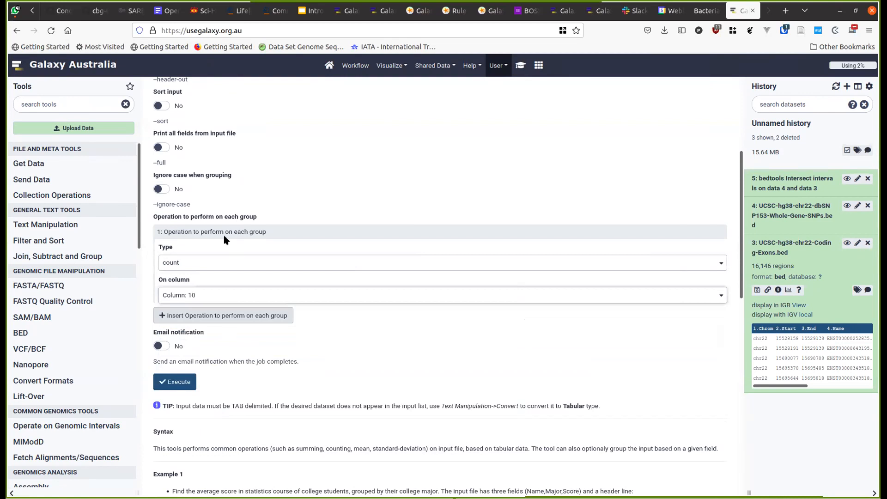
click(520, 65)
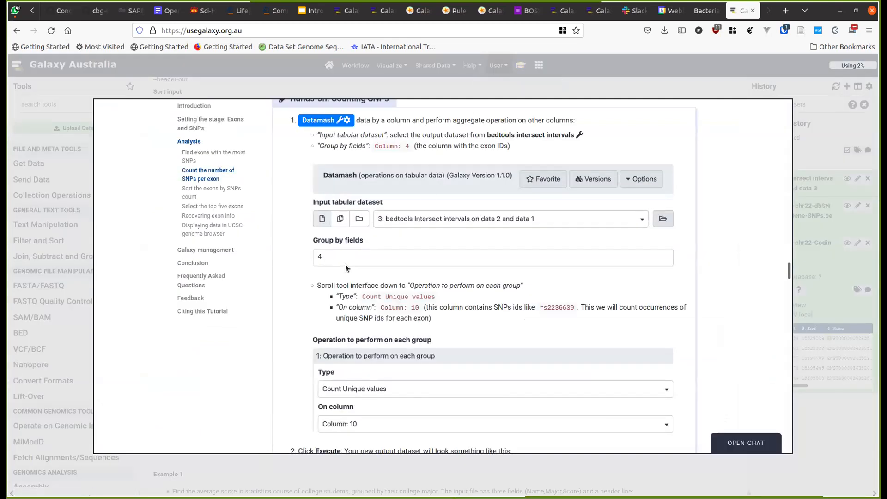
scroll(345, 264, up, 2)
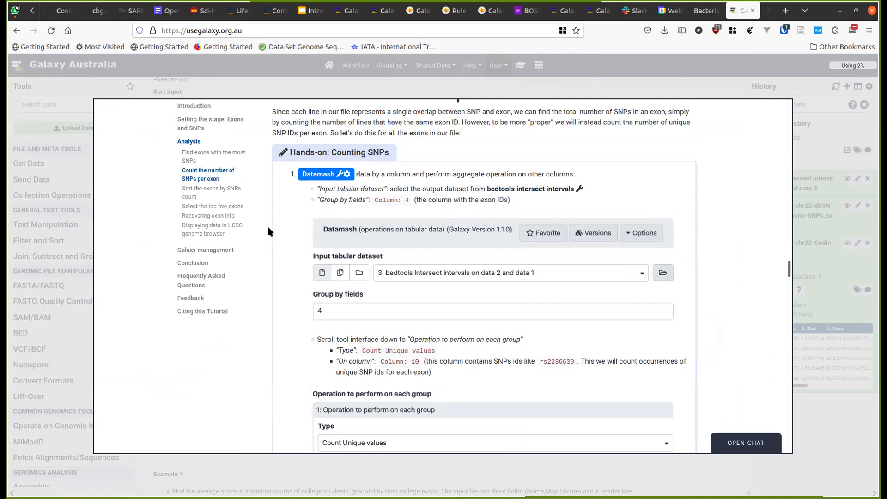
click(499, 83)
scroll(268, 231, up, 4)
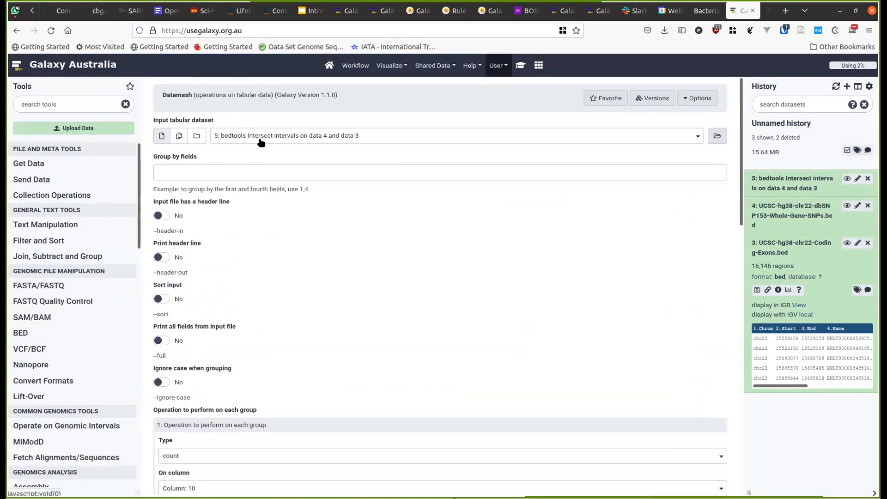
- Enter 4 as the column to group by
click(242, 167)
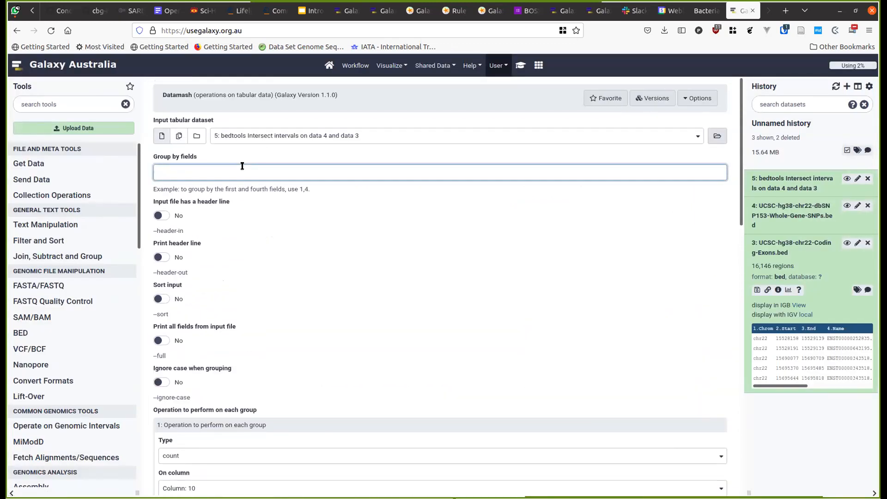
text(4)
scroll(280, 277, down, 1)
scroll(281, 280, down, 1)
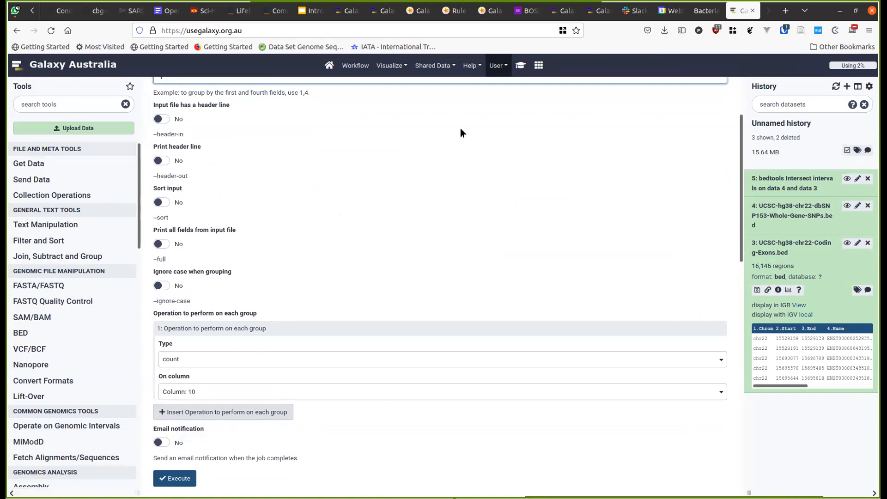
- Copy the 'Count Unique values' setting from the tutorial
click(521, 66)
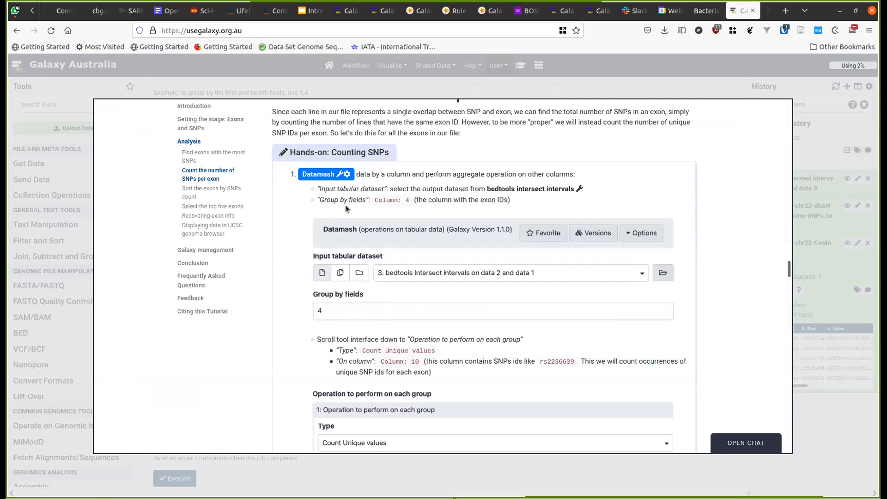
scroll(369, 319, down, 1)
scroll(369, 319, down, 3)
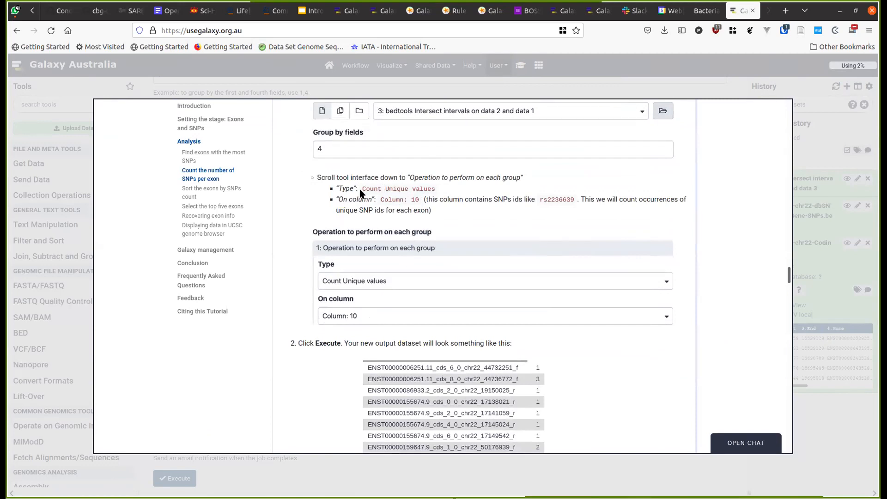
drag(360, 189, 450, 189)
key(ctrl+c)
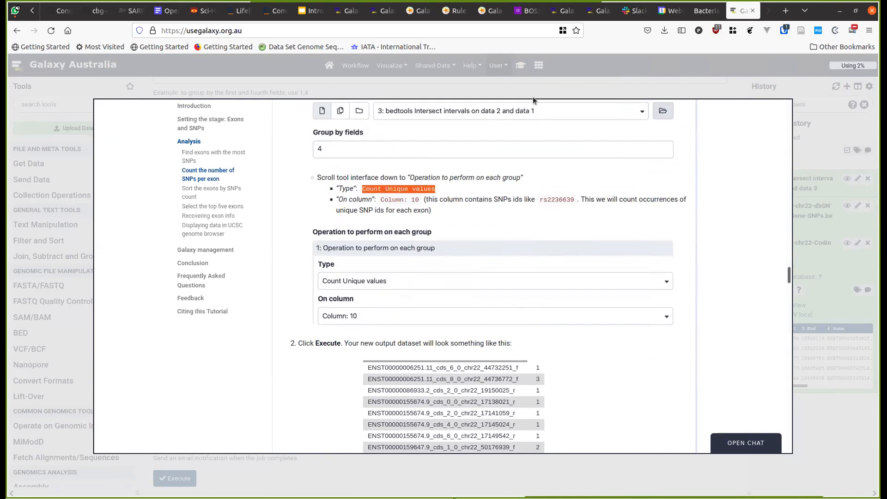
click(611, 79)
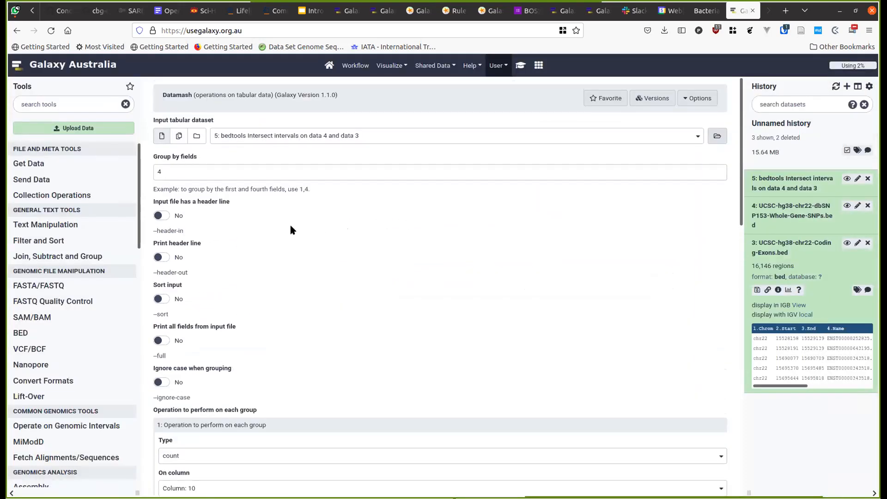
- Change the operation type to Count Unique values on Column 10 and verify it against the tutorial
scroll(289, 223, down, 3)
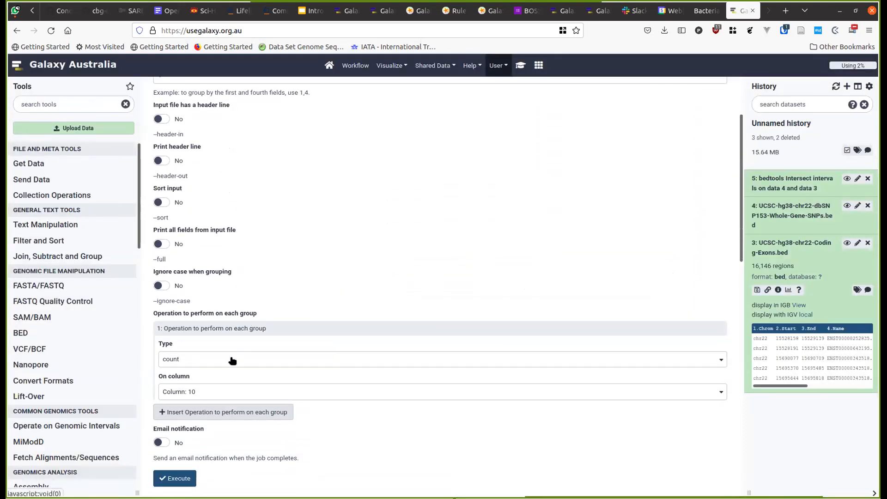
scroll(232, 356, down, 2)
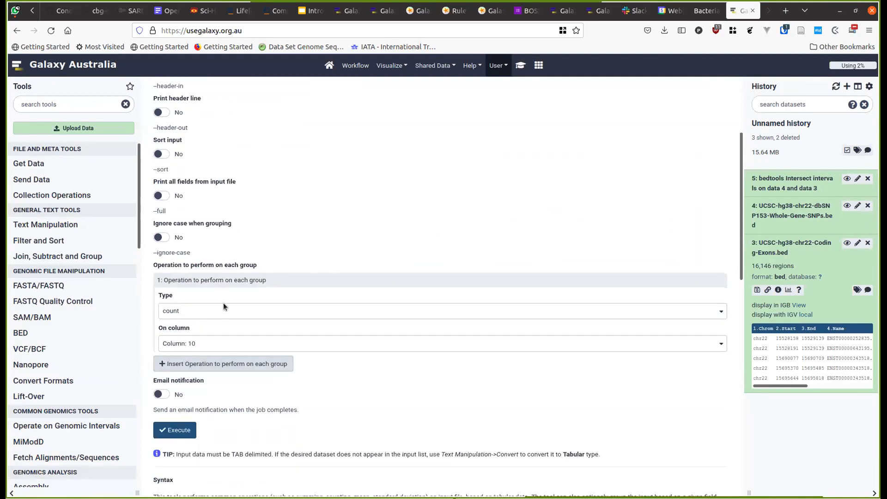
scroll(227, 393, down, 2)
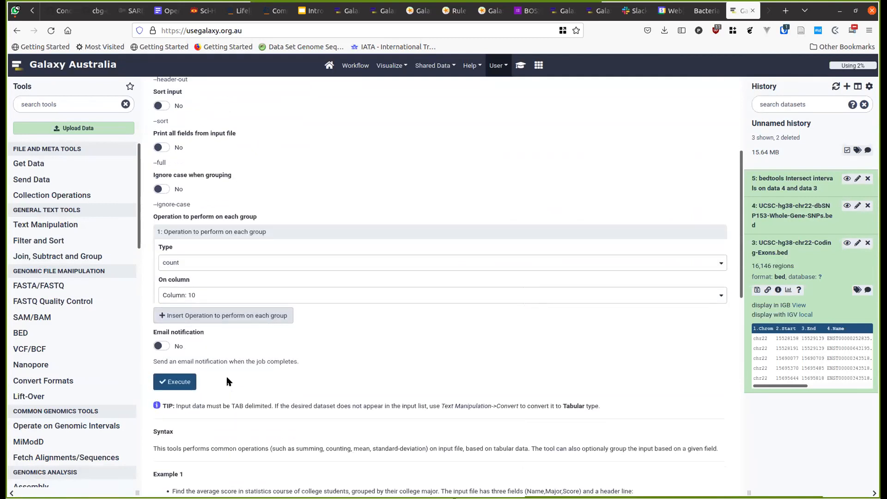
click(217, 269)
key(ctrl+v)
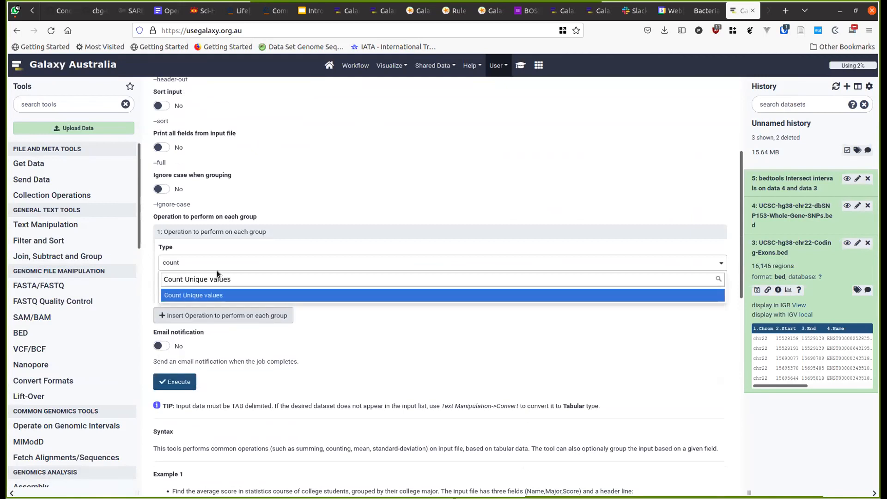
click(224, 297)
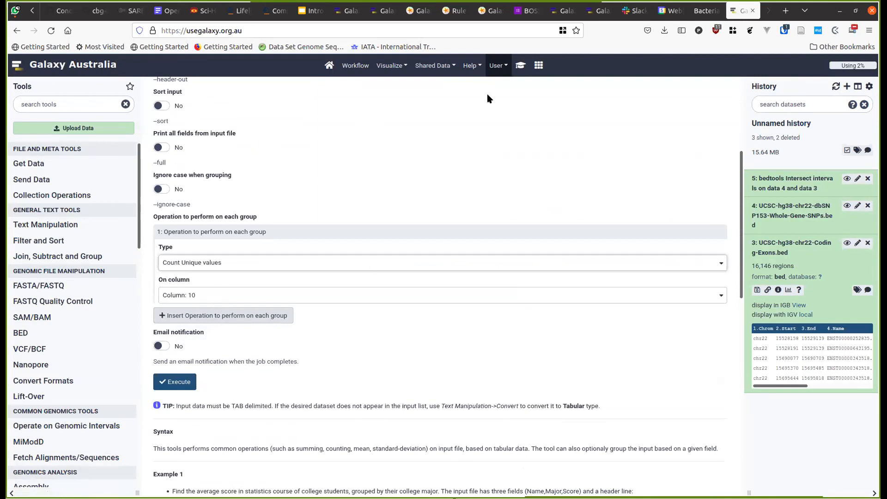
click(519, 69)
scroll(483, 233, down, 5)
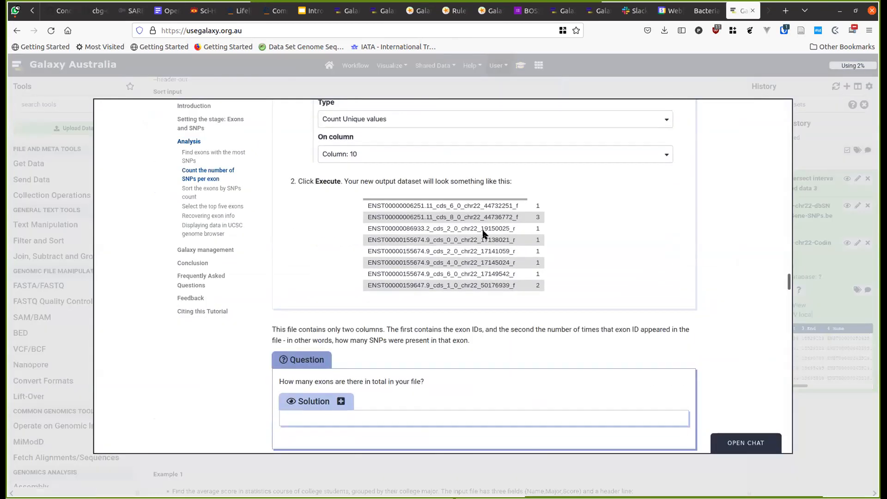
click(661, 78)
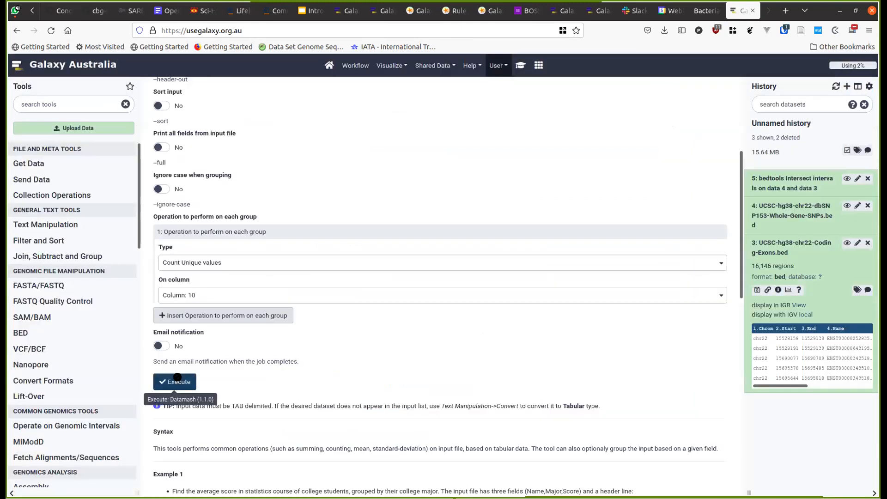
- Execute Datamash and expand the new dataset 6, 'Datamash on data 5', with 4,242 lines
click(175, 381)
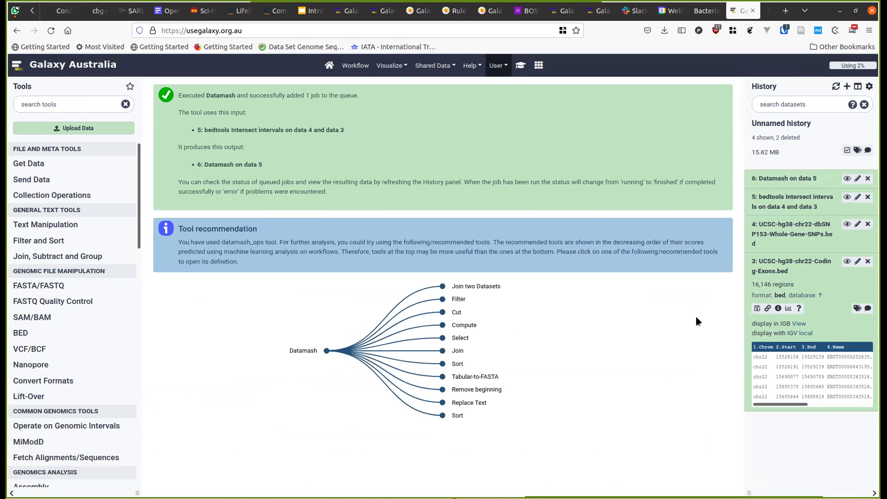
click(785, 178)
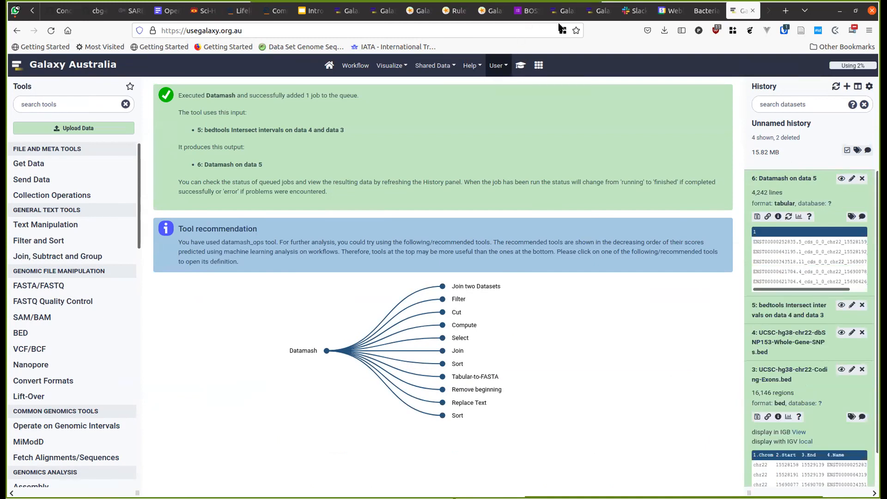
click(521, 65)
scroll(345, 307, down, 2)
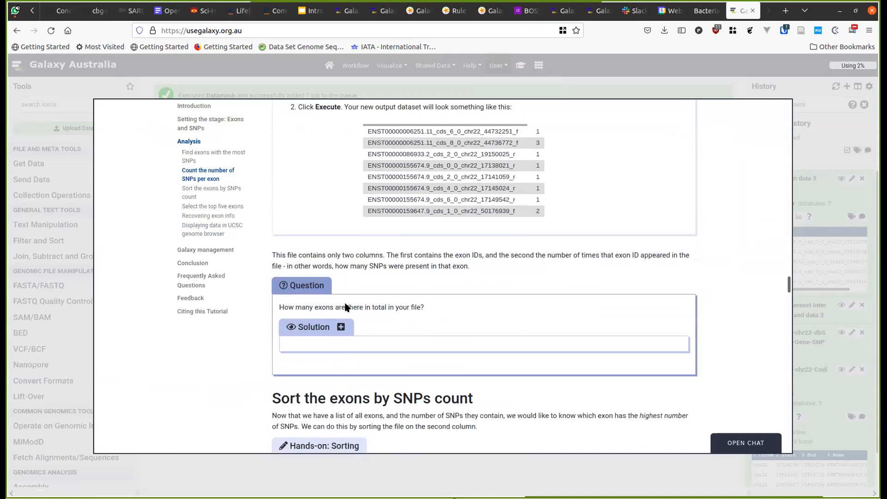
scroll(346, 307, down, 1)
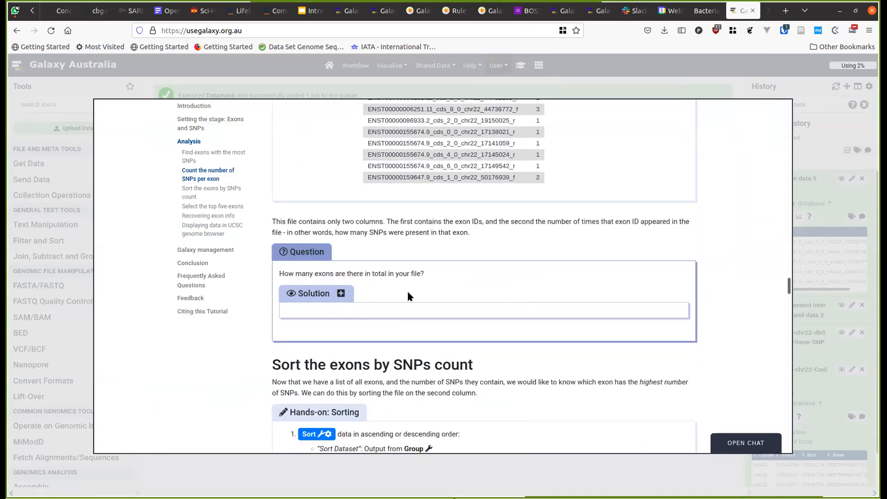
click(811, 159)
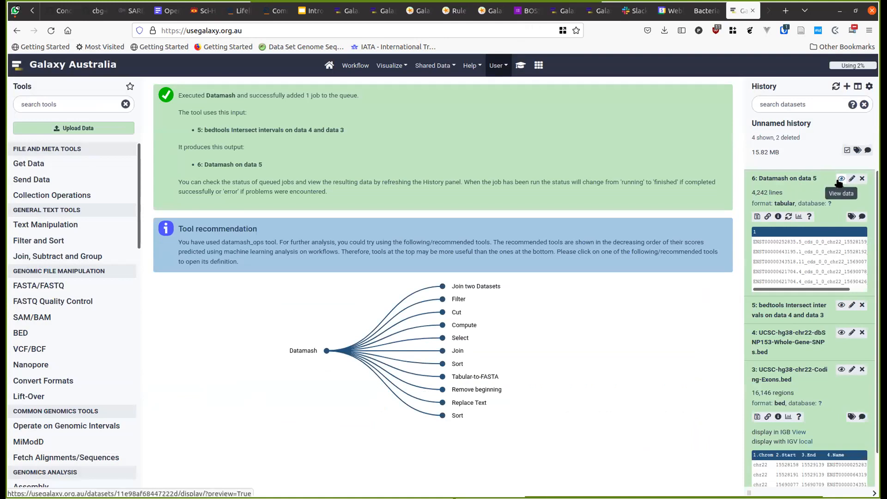
scroll(866, 299, down, 1)
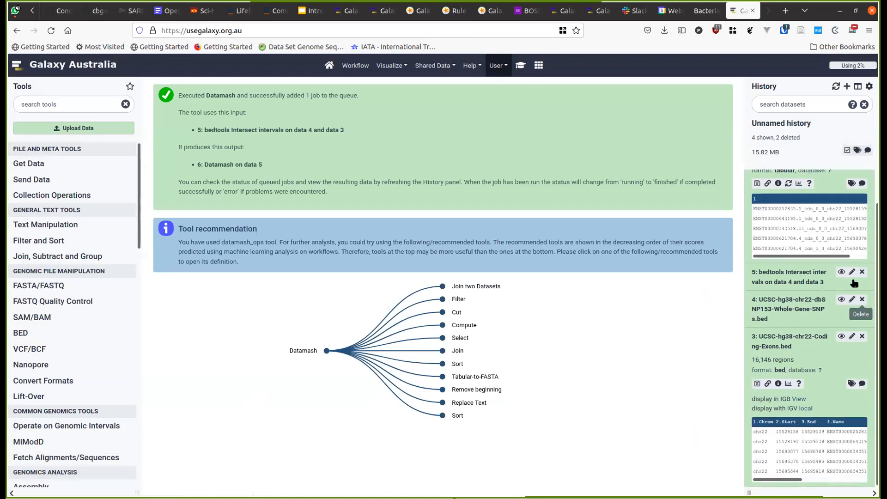
- Display the dataset 5 Intersect table and expand its history entry showing 6,719 regions
click(842, 271)
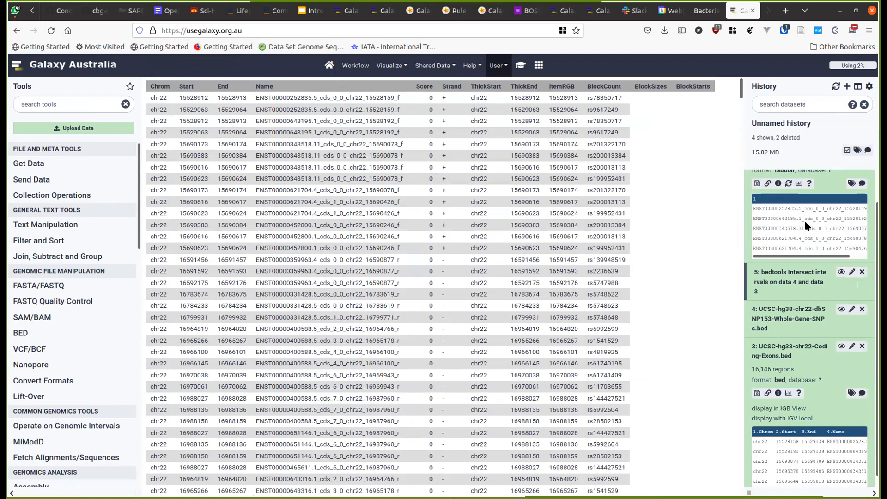
scroll(776, 192, up, 1)
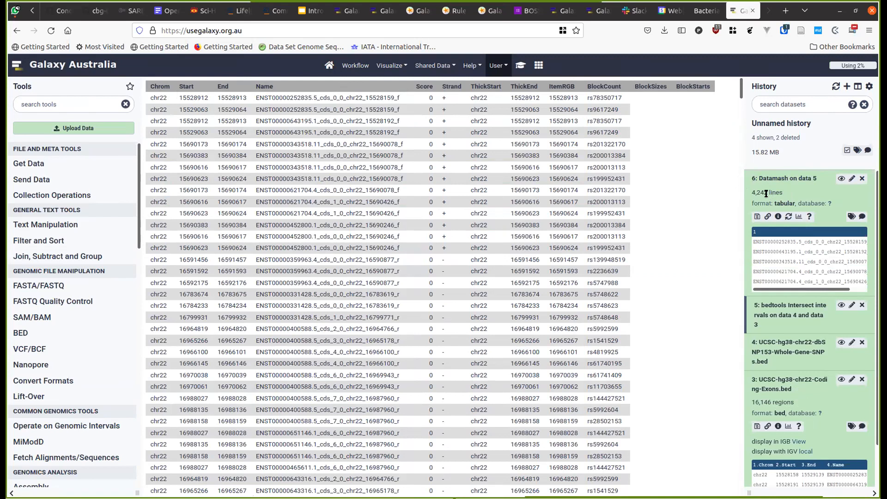
scroll(797, 266, down, 1)
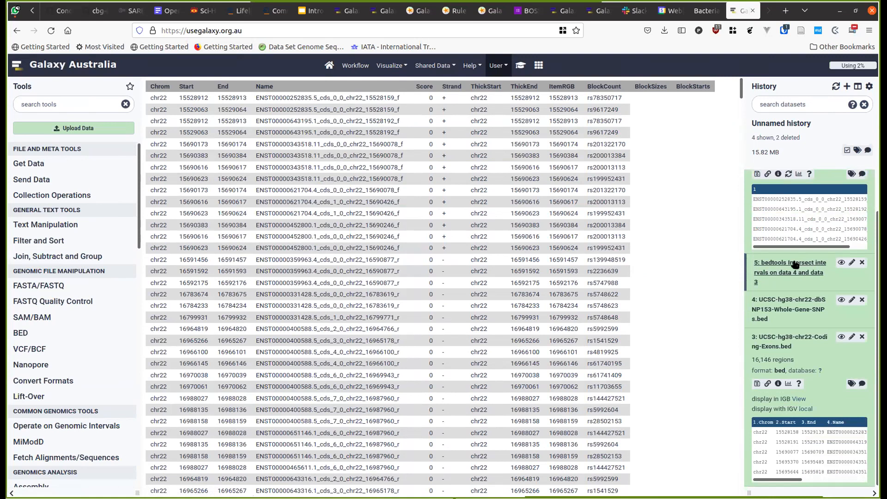
click(794, 264)
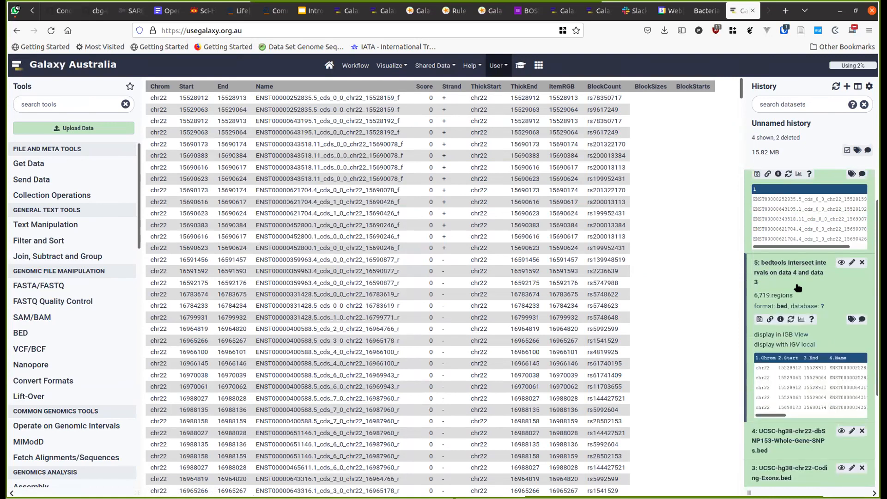
scroll(781, 261, down, 1)
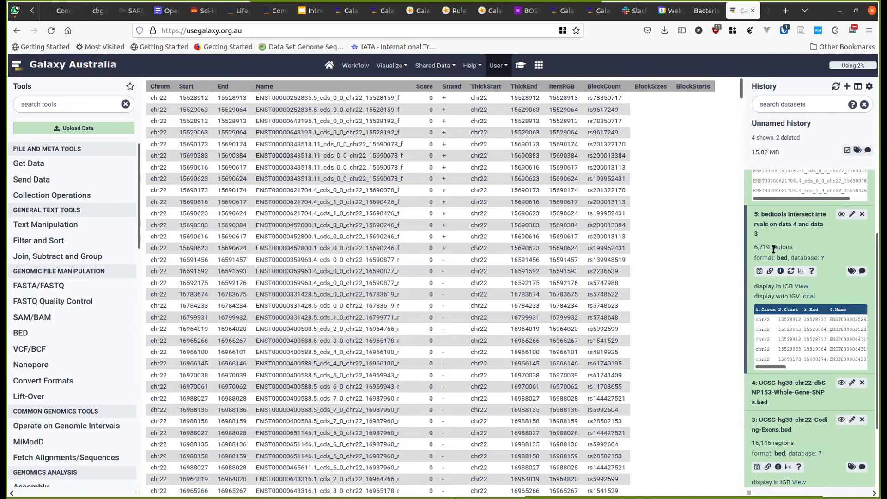
scroll(680, 193, down, 3)
scroll(679, 193, down, 1)
drag(739, 96, 743, 430)
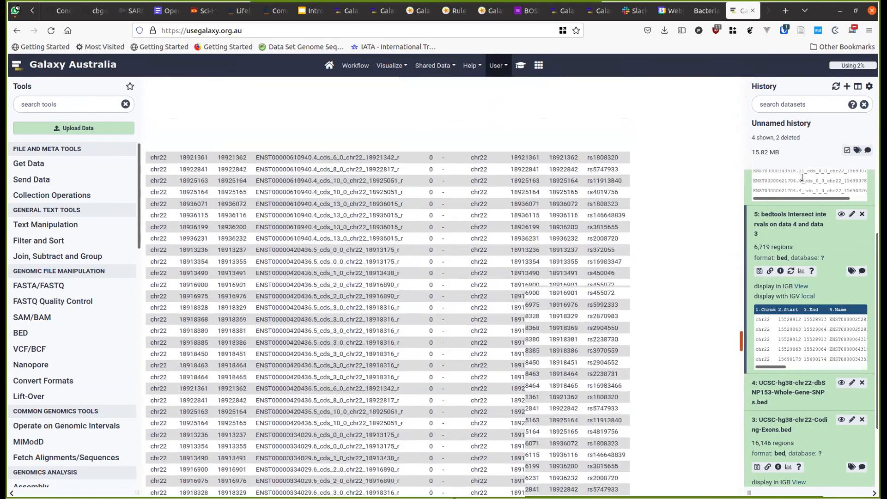
scroll(803, 213, up, 3)
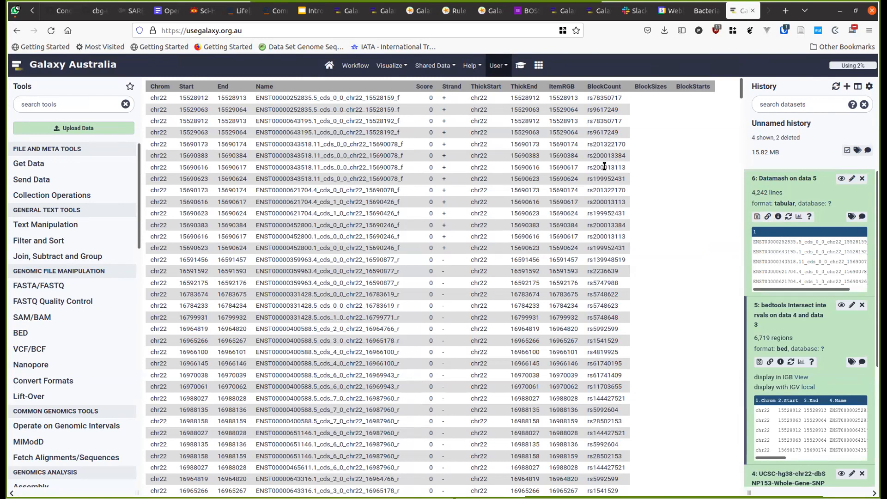
scroll(798, 244, down, 2)
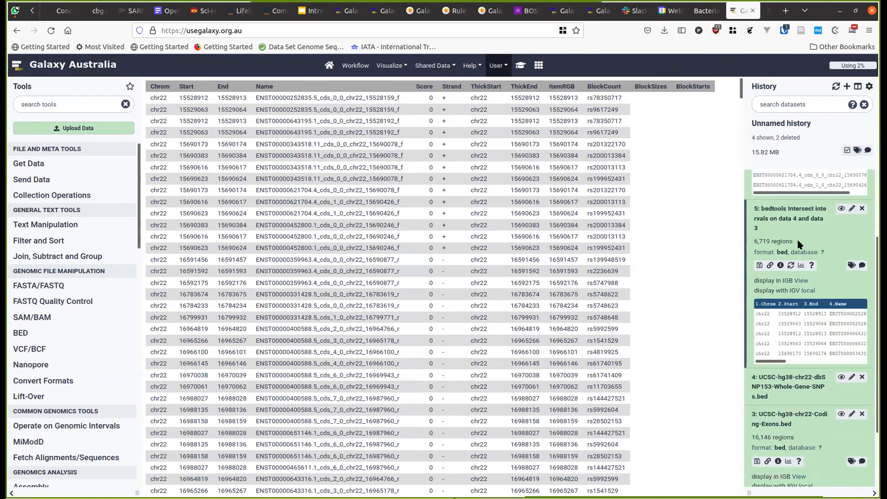
click(841, 209)
double_click(275, 94)
double_click(601, 95)
click(621, 113)
mouse_move(256, 98)
mouse_down()
mouse_move(402, 96)
mouse_move(380, 109)
mouse_move(261, 107)
mouse_up()
key(ctrl+plus)
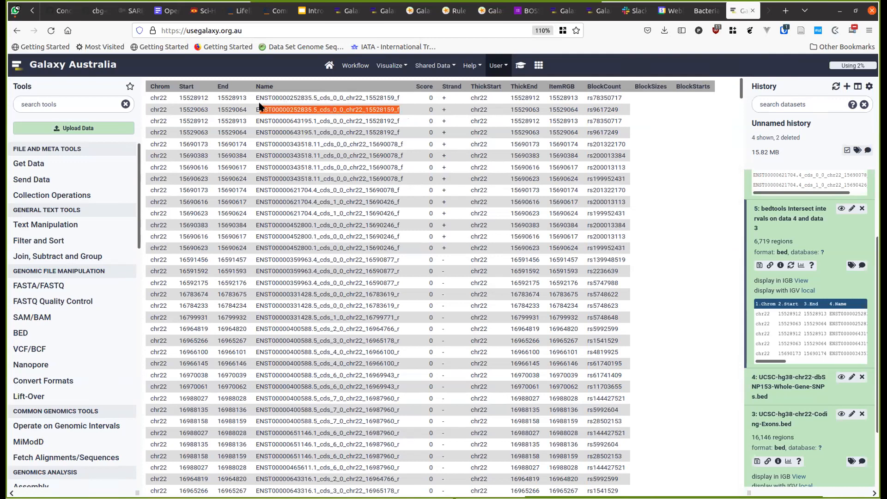
key(ctrl+plus)
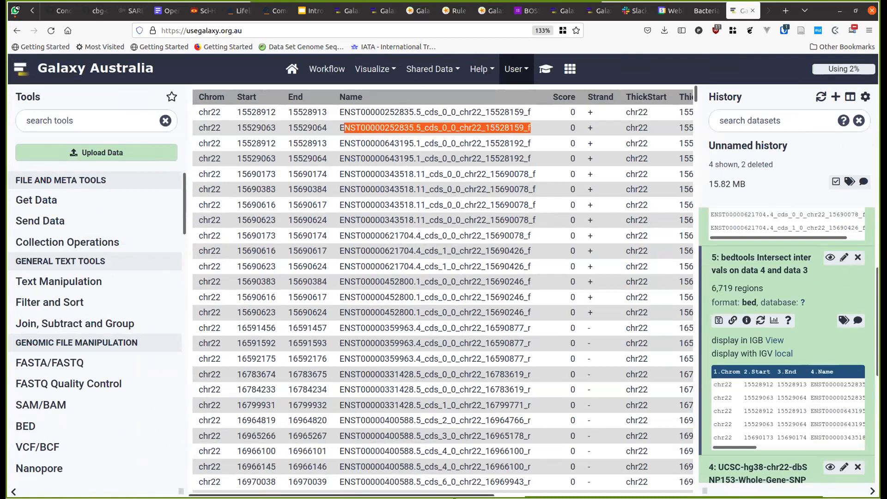
scroll(617, 453, right, 10)
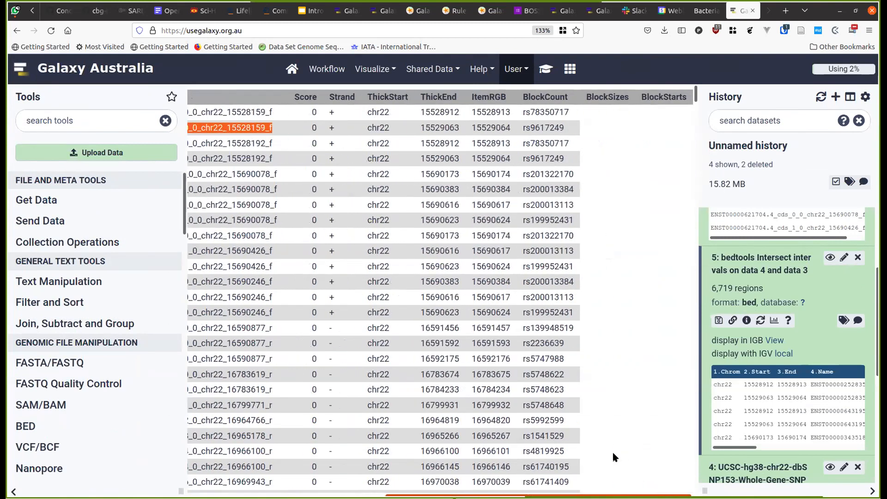
scroll(511, 459, left, 10)
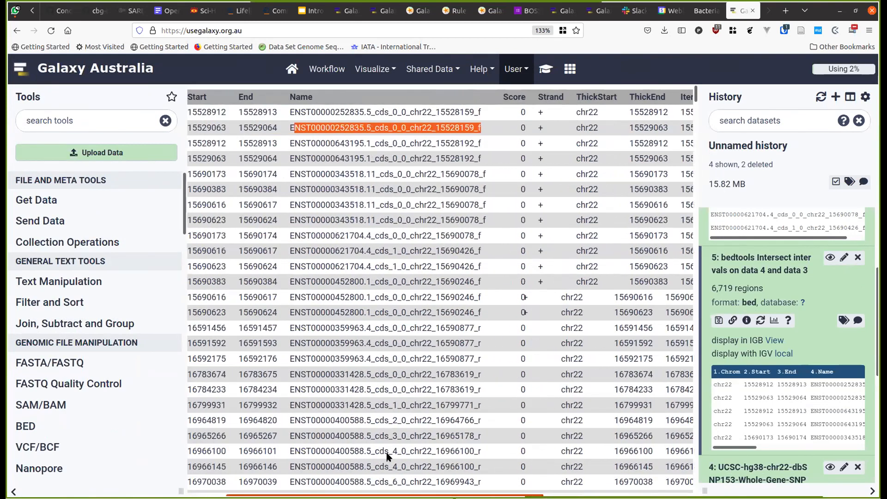
click(362, 107)
triple_click(361, 108)
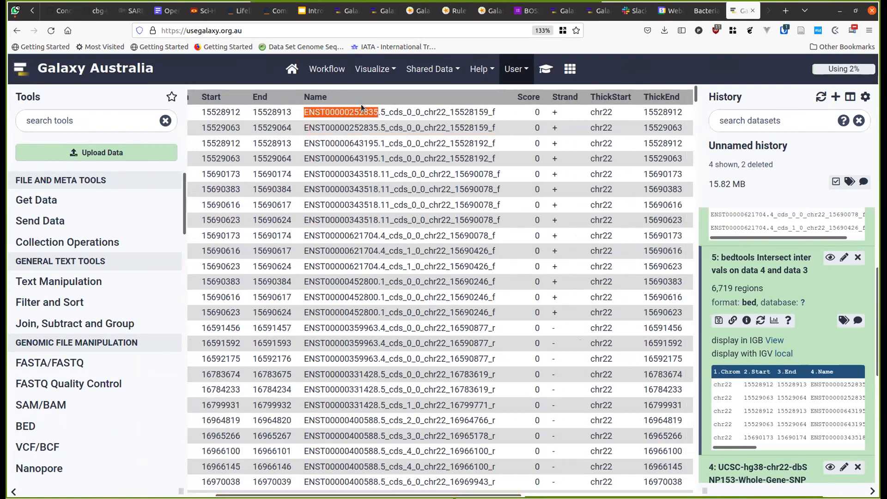
triple_click(368, 129)
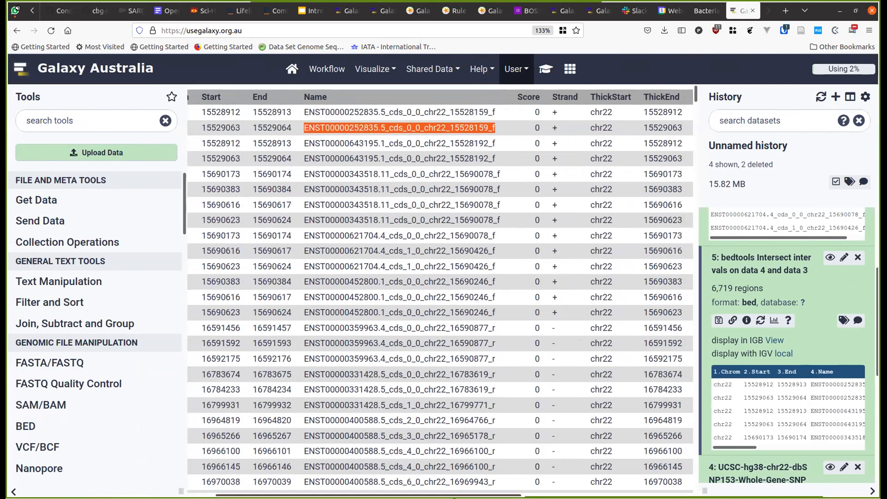
scroll(537, 470, right, 5)
click(535, 121)
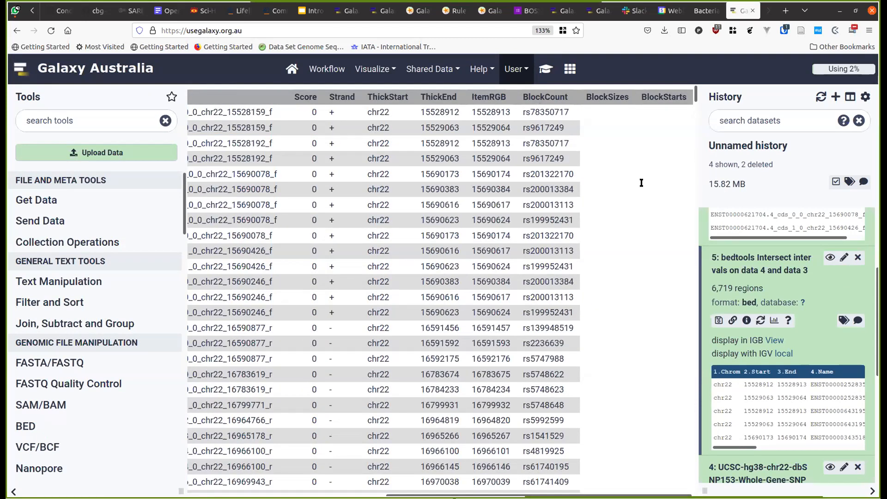
scroll(794, 273, up, 3)
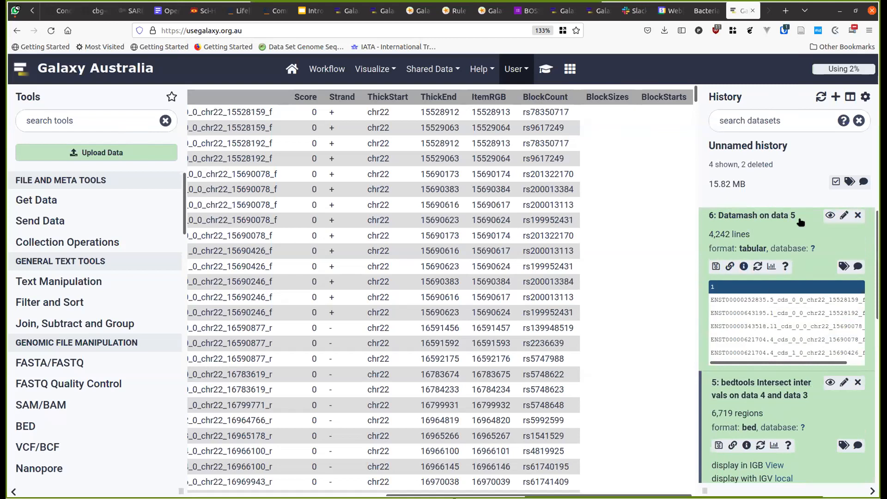
double_click(248, 113)
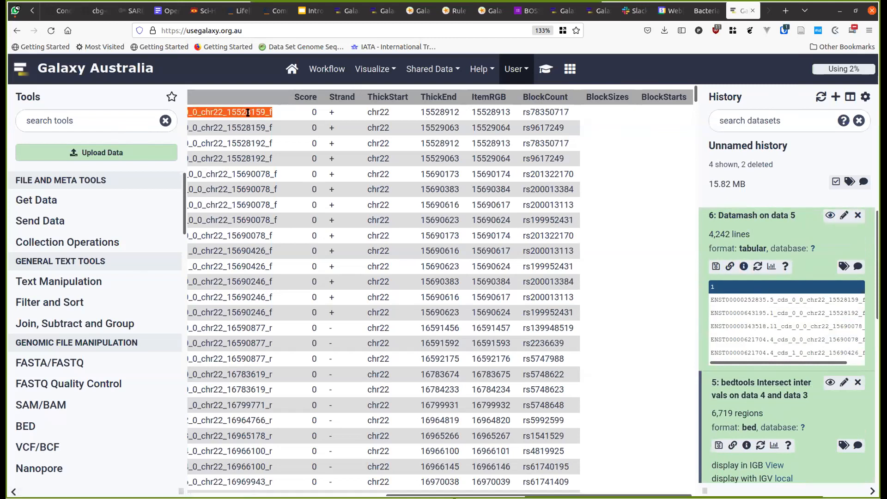
click(830, 215)
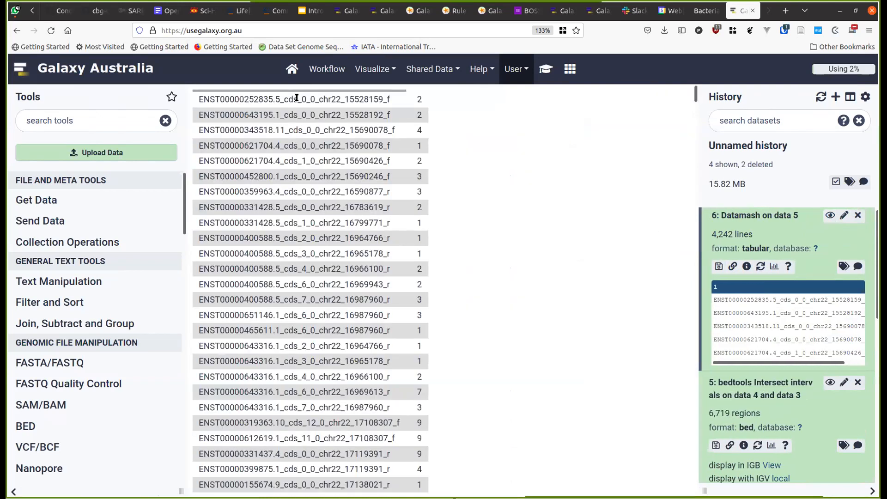
triple_click(261, 101)
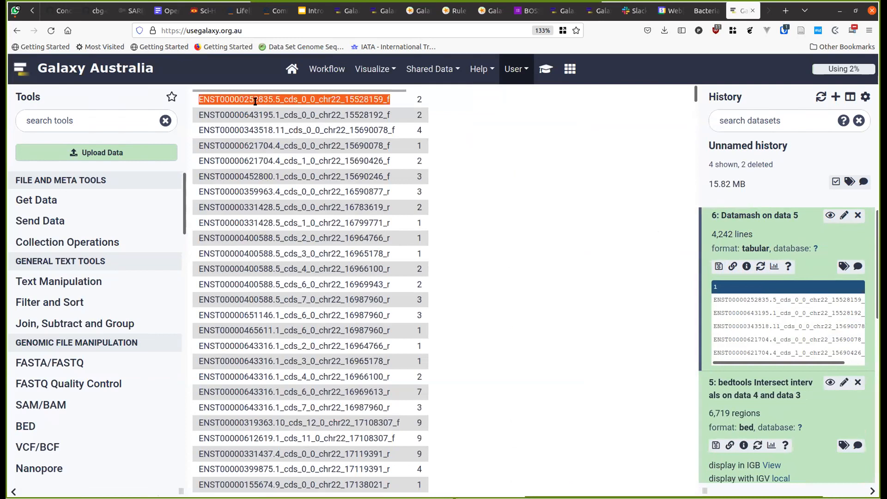
double_click(419, 100)
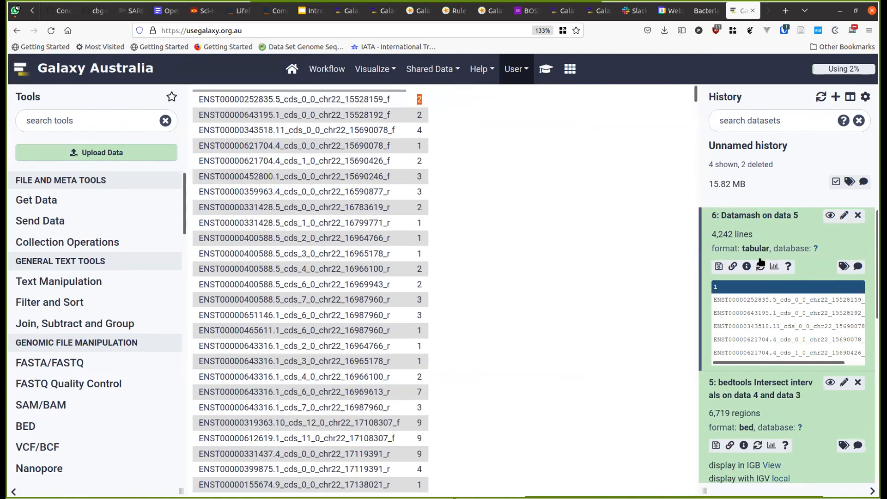
scroll(807, 285, down, 2)
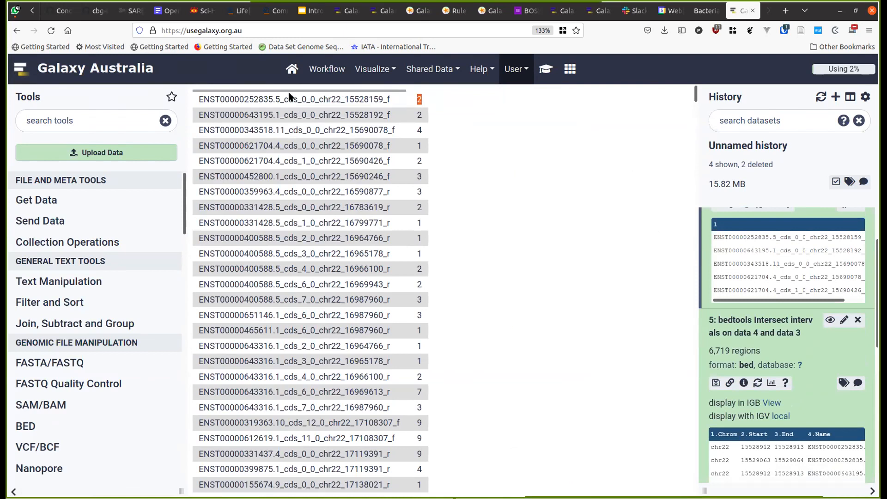
double_click(274, 100)
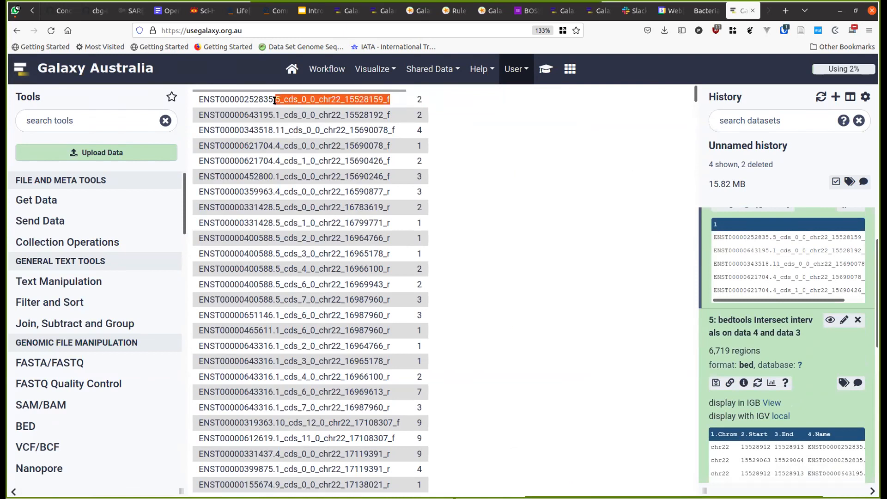
scroll(761, 272, up, 2)
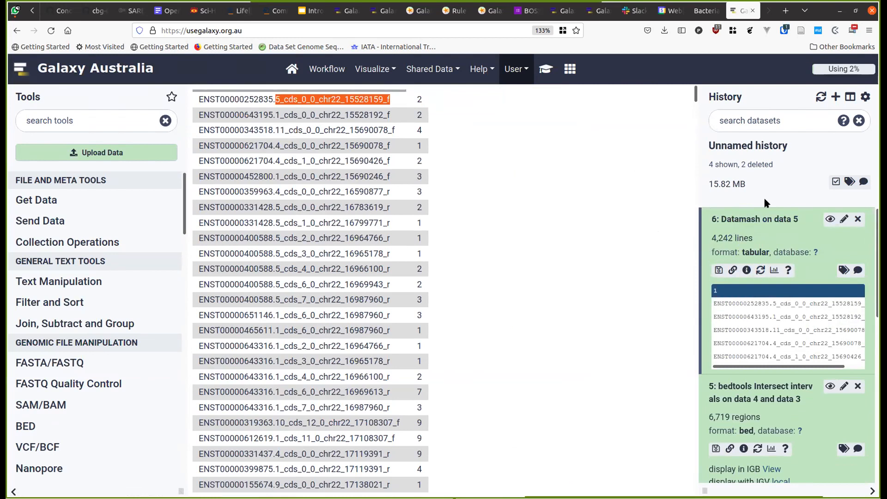
triple_click(291, 99)
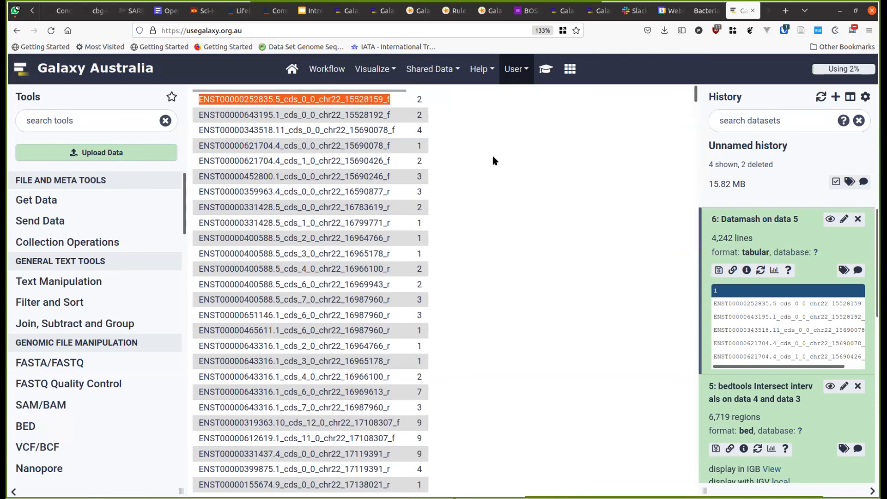
- Sort dataset 6 on Column 2, numerically and descending, creating 'Sort on data 6'
click(546, 69)
scroll(422, 270, down, 1)
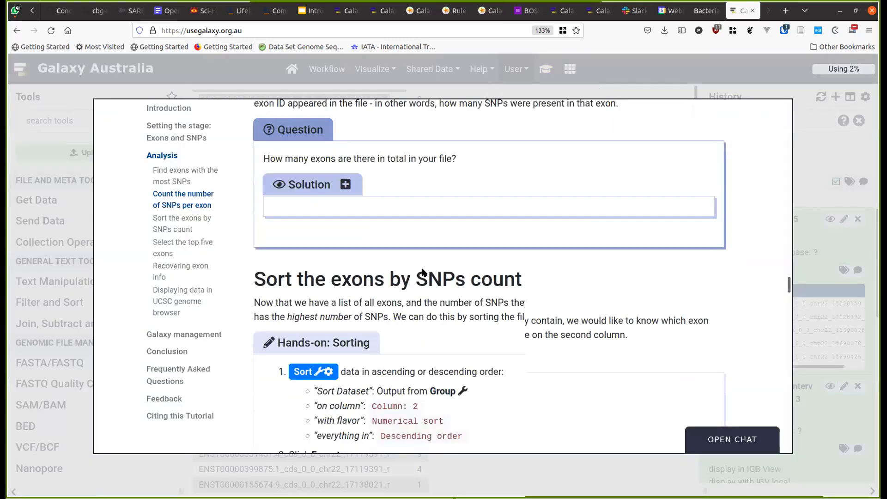
scroll(422, 270, down, 3)
click(323, 192)
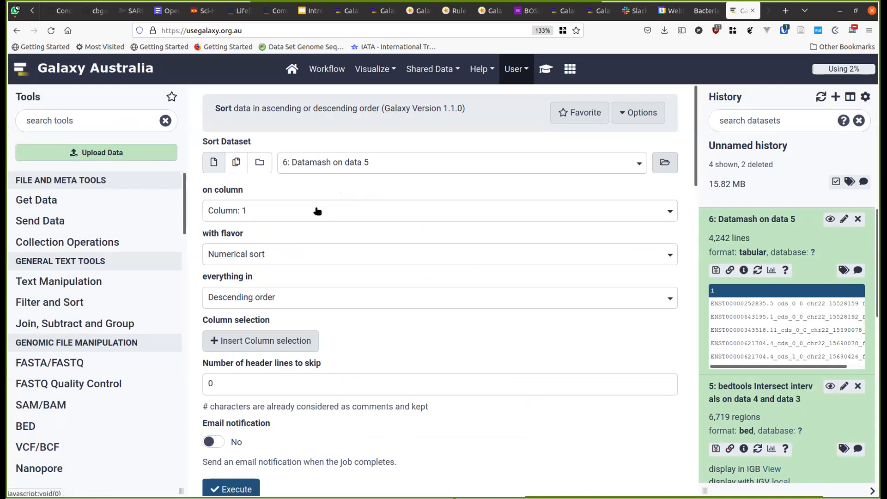
click(347, 212)
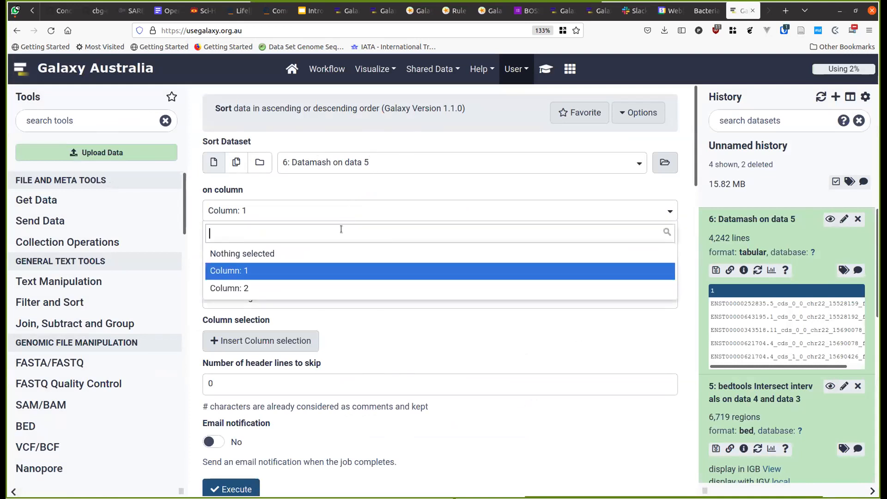
click(331, 288)
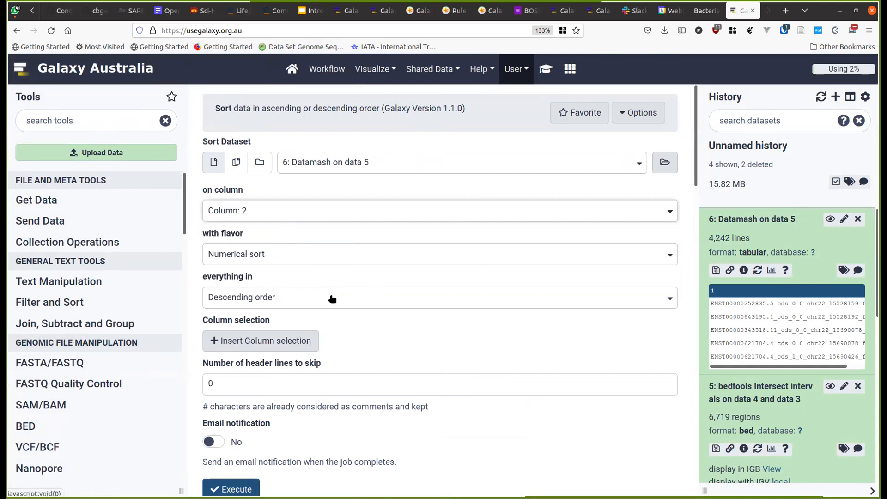
click(238, 488)
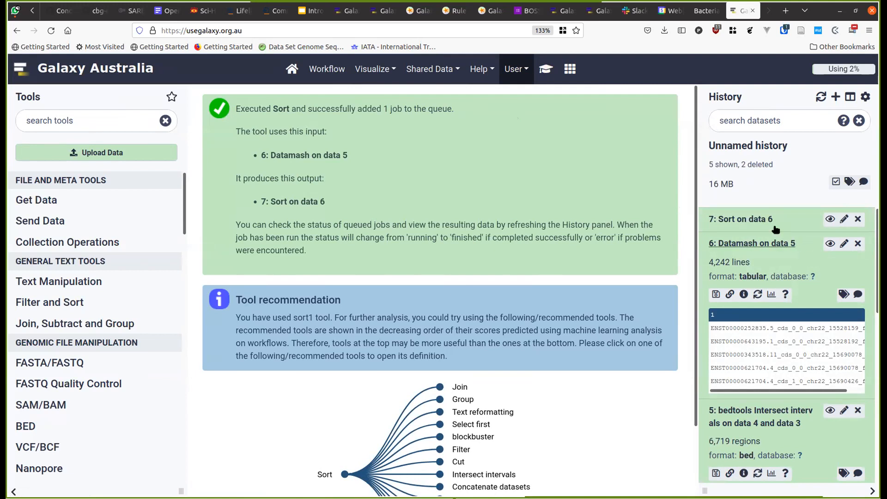
- View 'Sort on data 6', select the top exon's ID, and find the tutorial's top-five-exons section
click(829, 220)
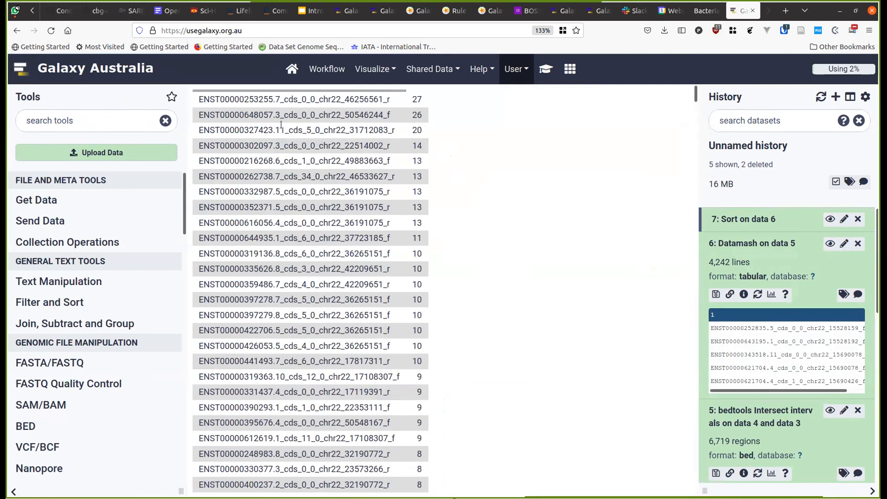
triple_click(260, 100)
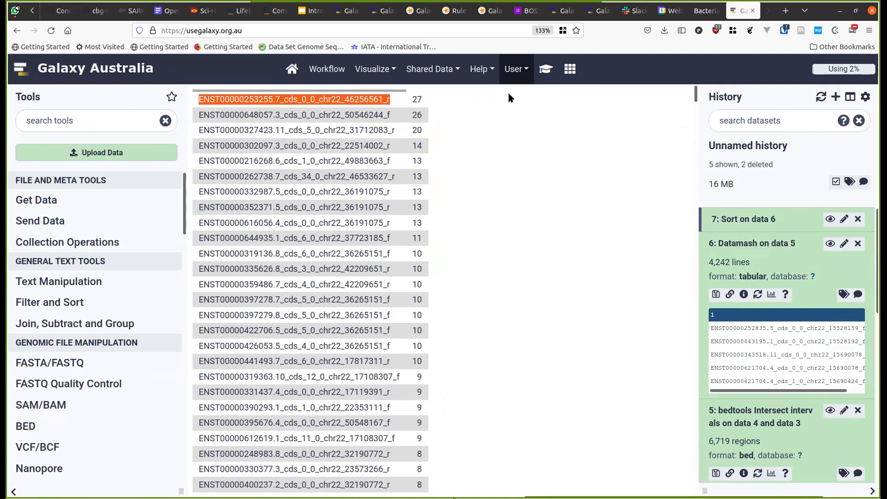
click(544, 72)
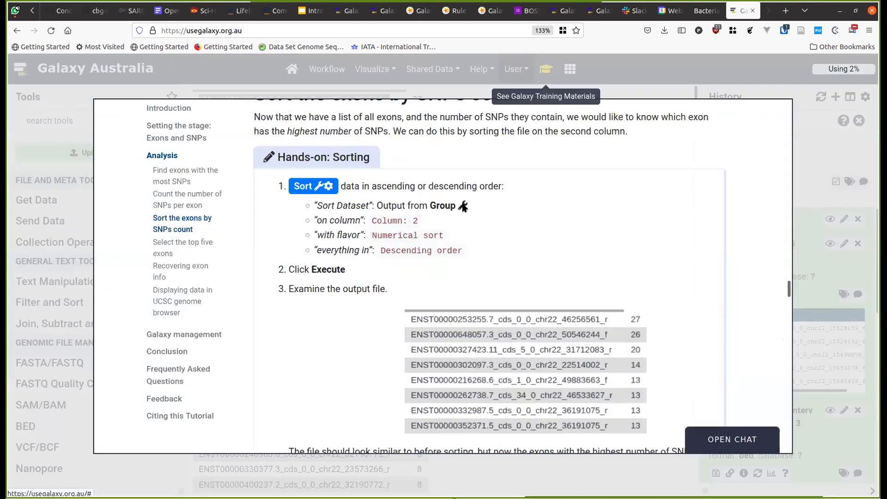
scroll(430, 247, down, 5)
scroll(423, 279, down, 3)
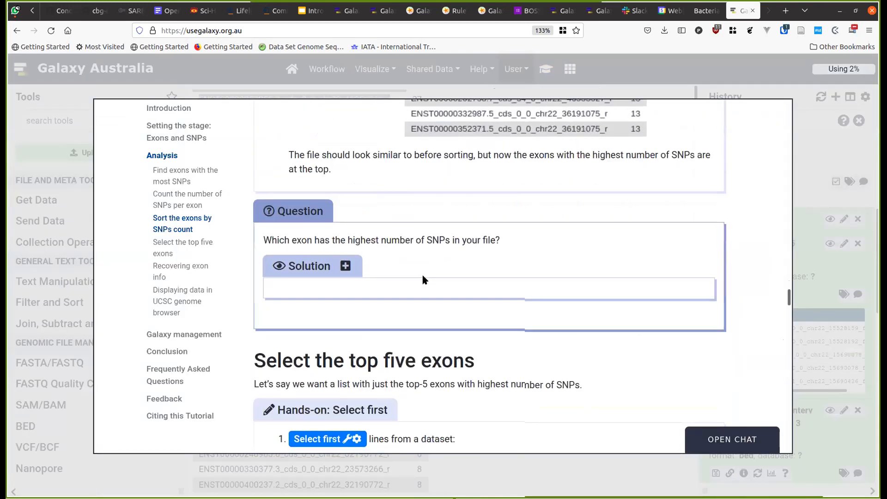
click(651, 82)
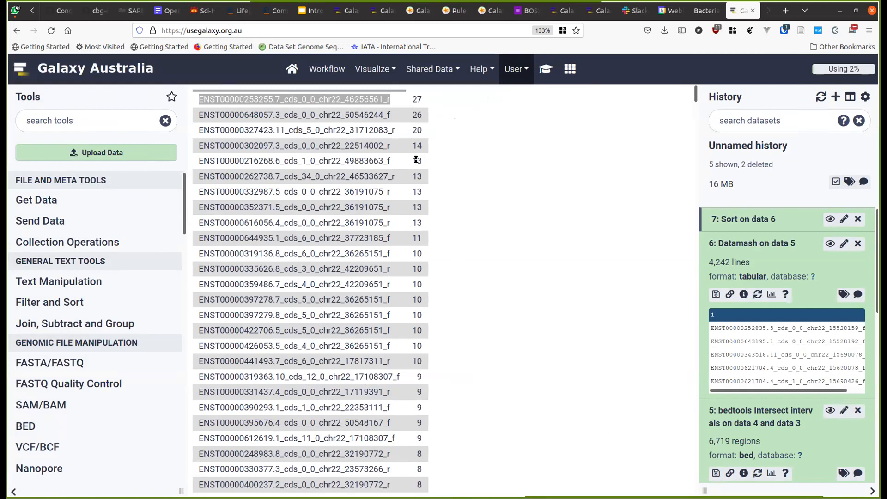
click(545, 69)
scroll(343, 253, down, 3)
- Run Select first on dataset 7, 'Sort on data 6', keeping 5 lines instead of 10
click(339, 219)
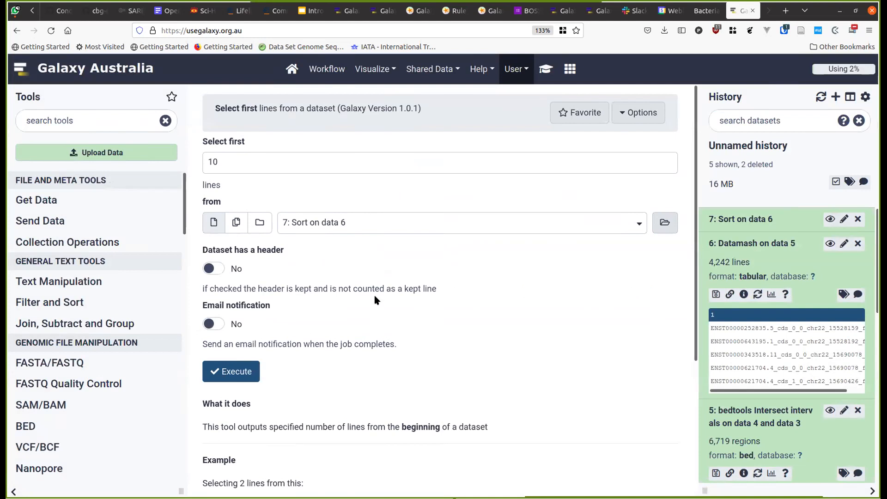
click(218, 159)
double_click(218, 160)
text(5)
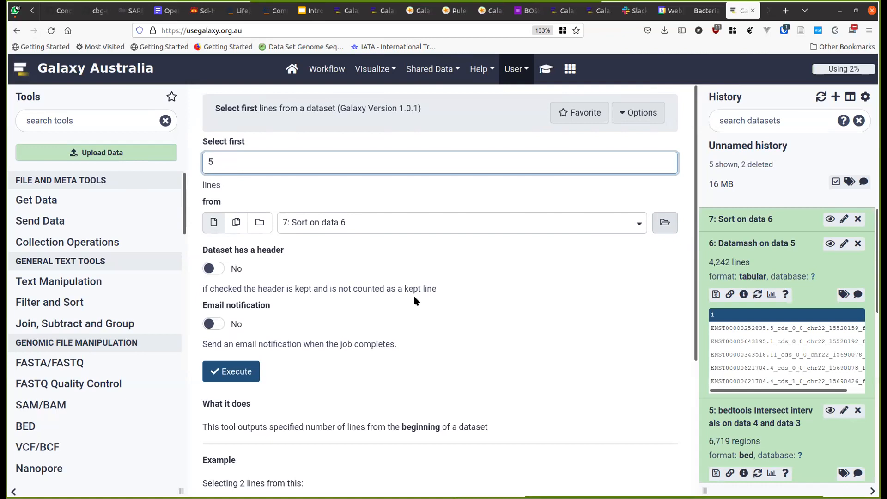
scroll(762, 271, down, 4)
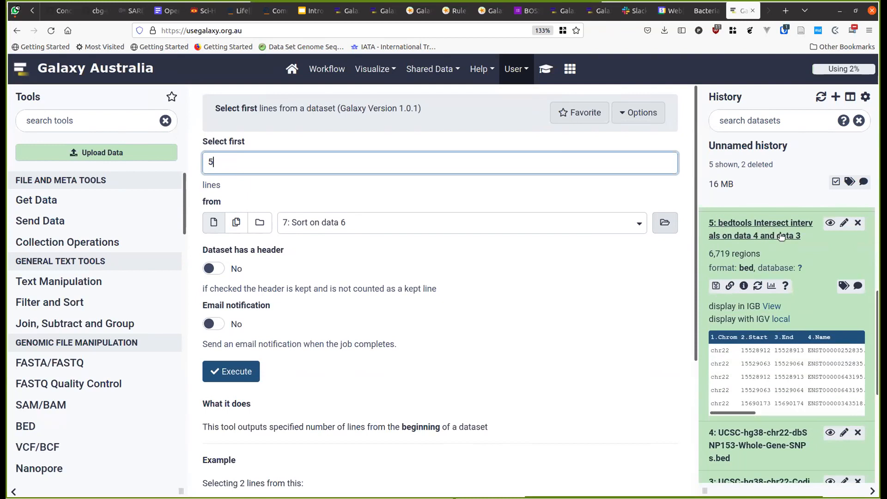
scroll(782, 259, up, 2)
scroll(752, 278, down, 2)
scroll(752, 277, up, 4)
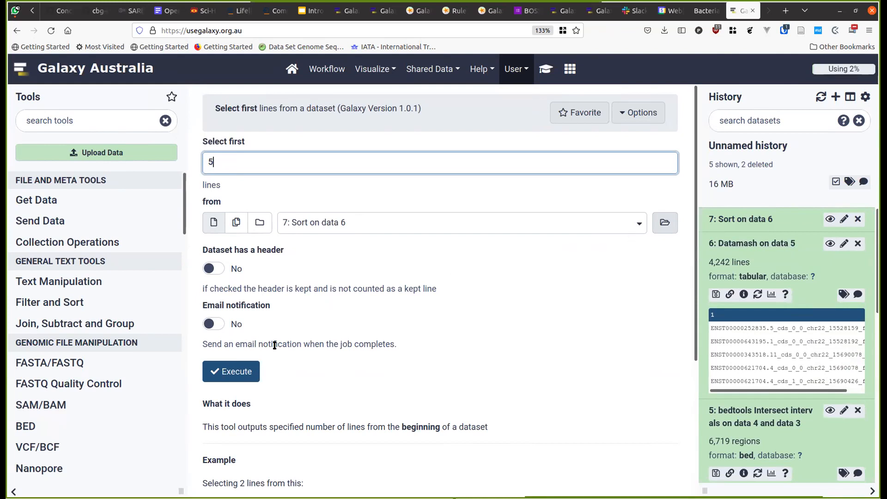
click(234, 375)
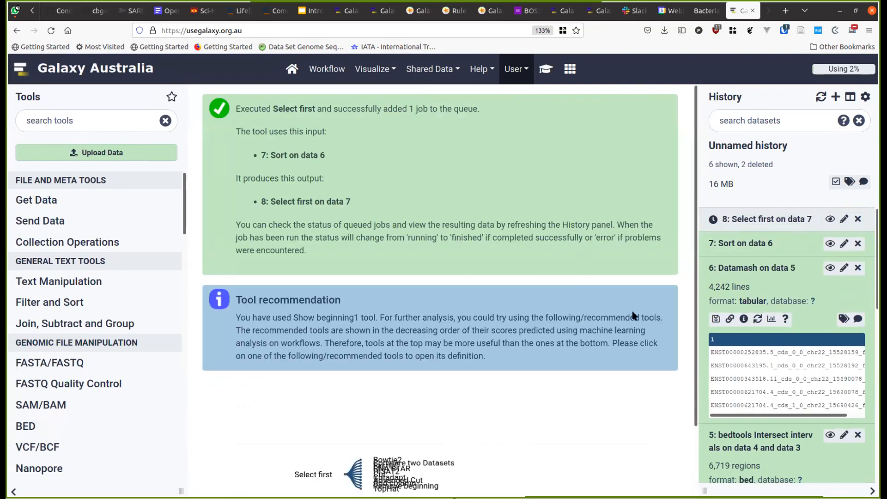
- Display dataset 6, 'Datamash on data 5', and re-expand its history entry
scroll(585, 274, down, 2)
scroll(734, 296, down, 2)
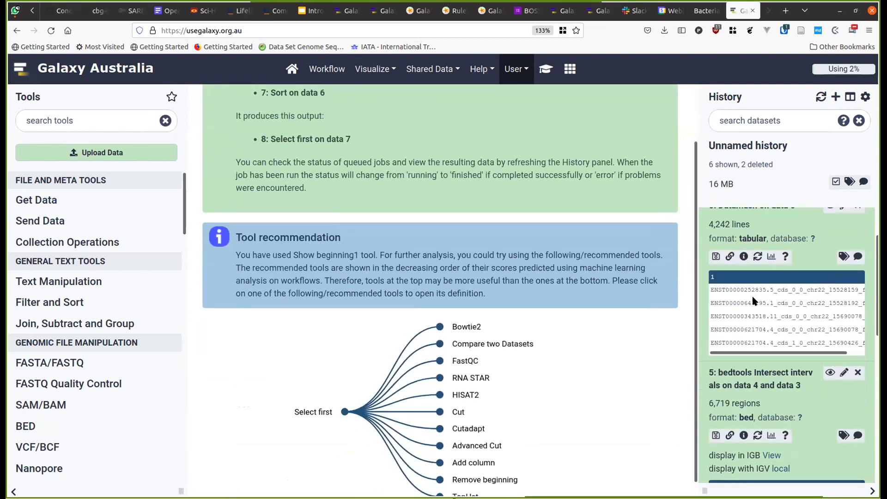
scroll(733, 287, up, 2)
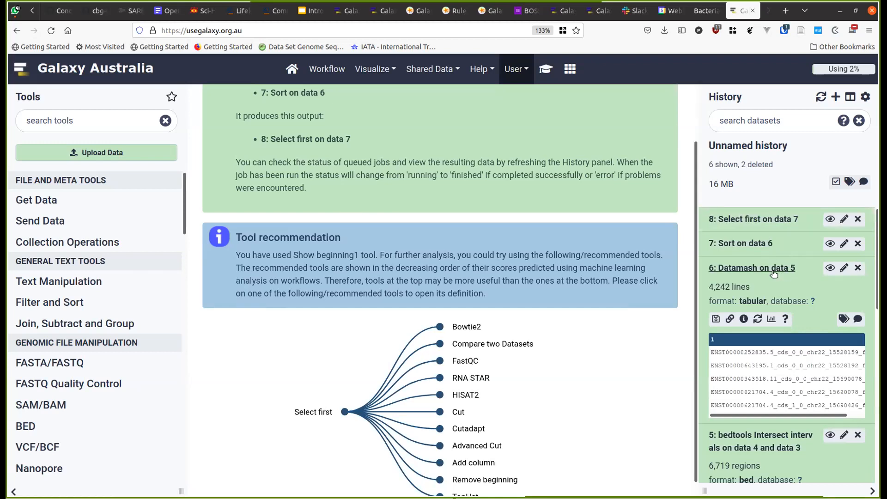
click(831, 267)
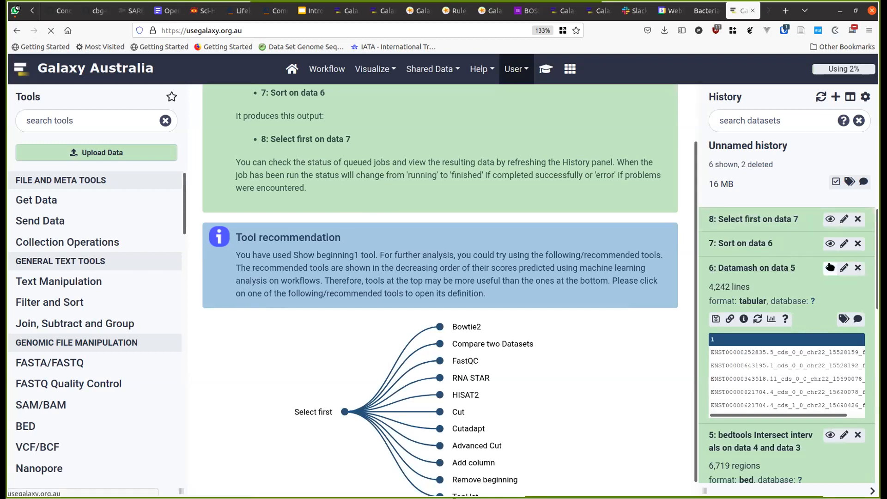
click(763, 268)
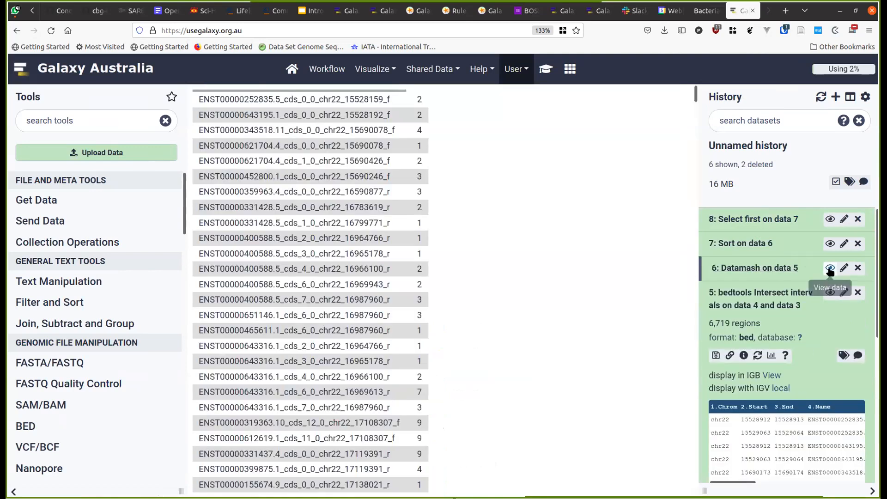
click(740, 268)
scroll(737, 287, down, 2)
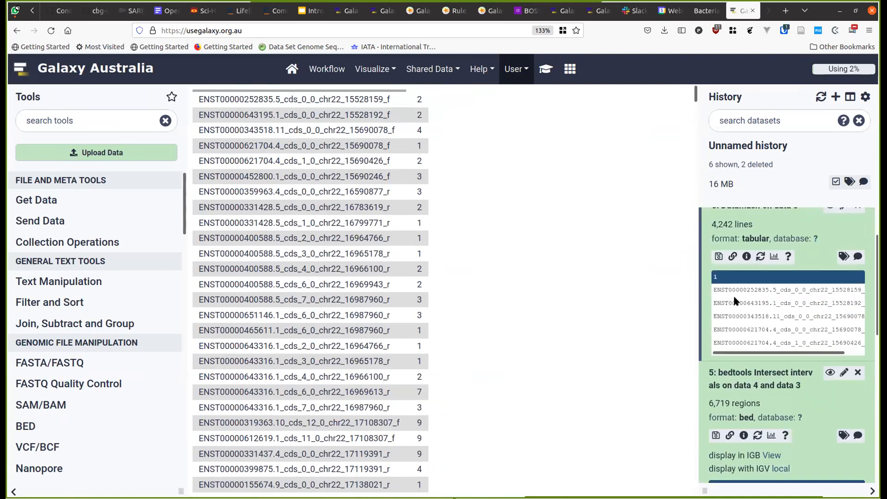
scroll(752, 309, up, 2)
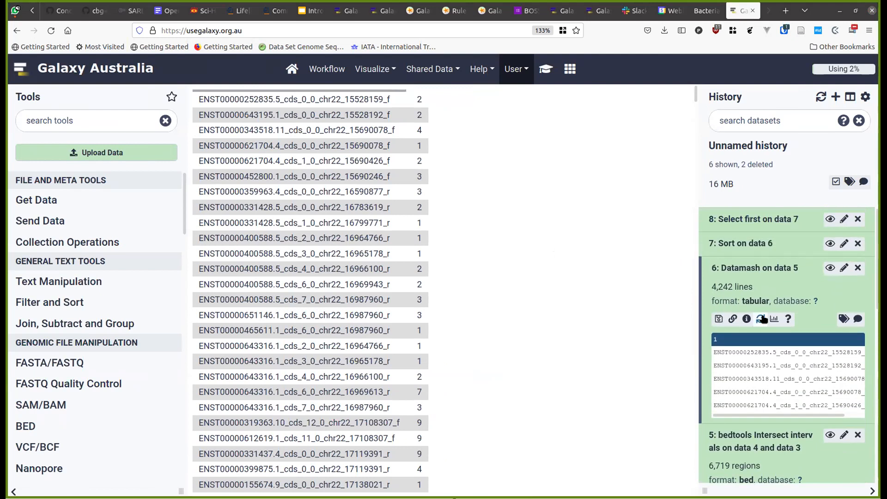
- Open dataset 6's details page showing the 'datamash --group 4 countunique 10' command and parameters
click(746, 319)
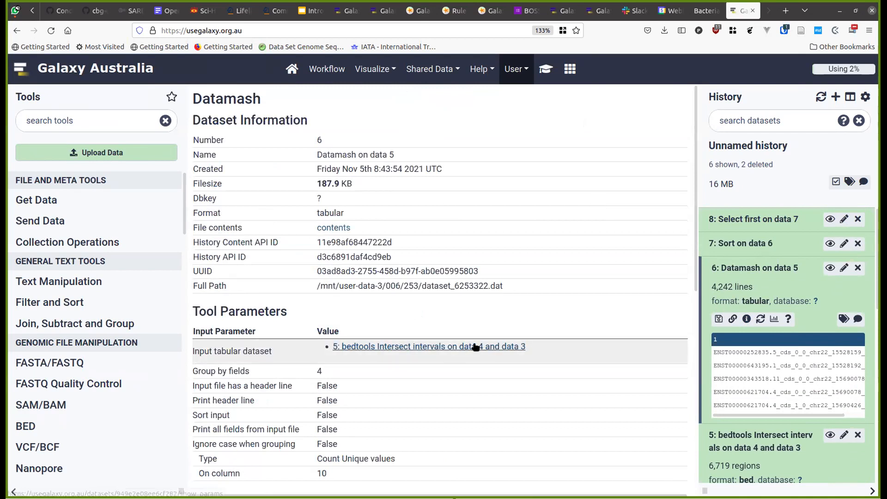
scroll(468, 345, down, 5)
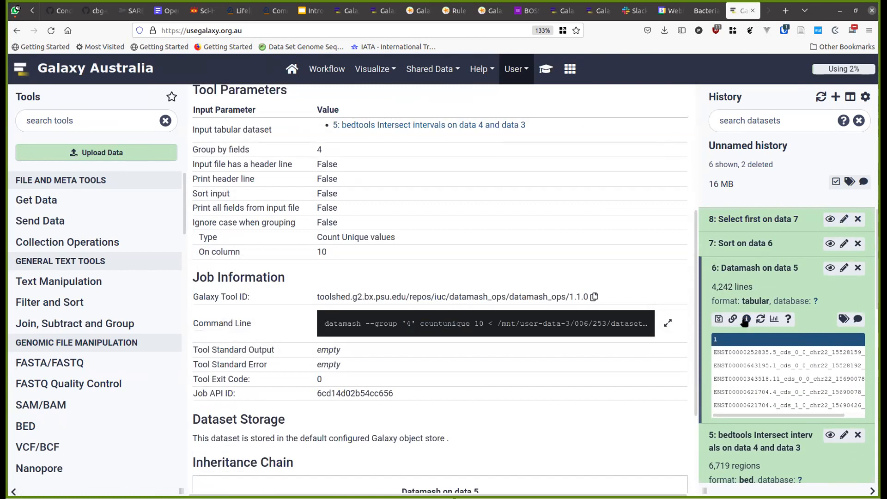
click(735, 267)
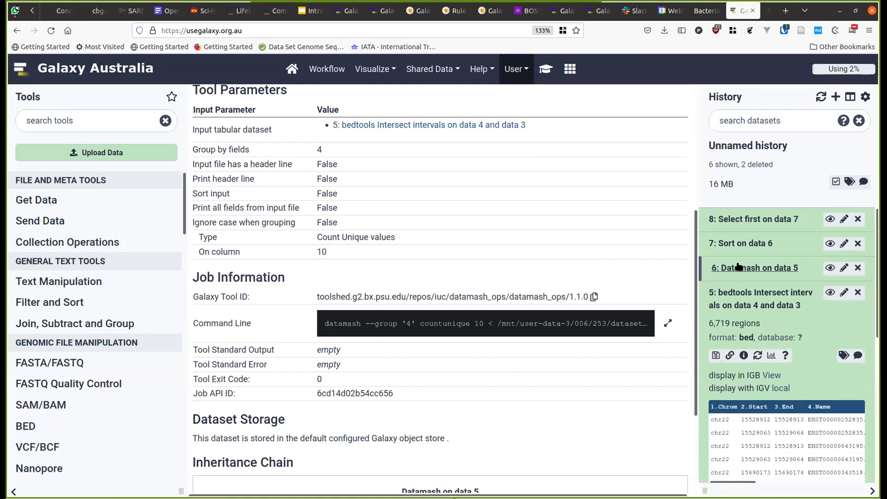
click(737, 267)
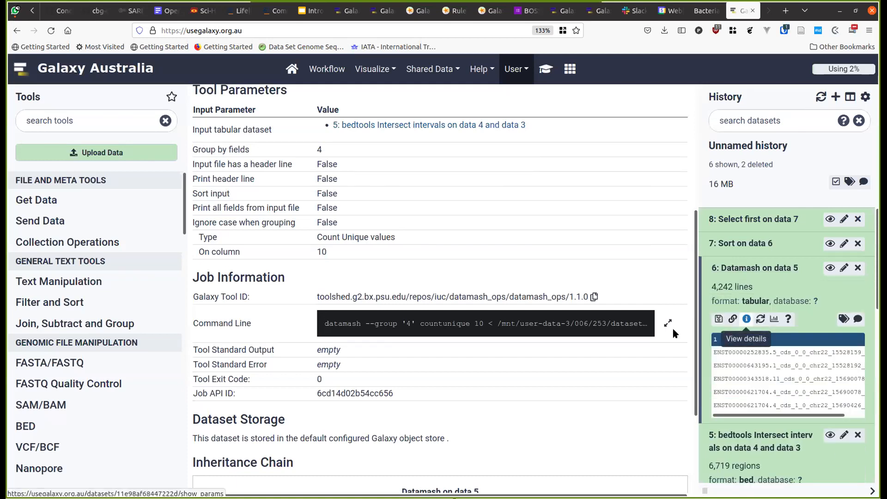
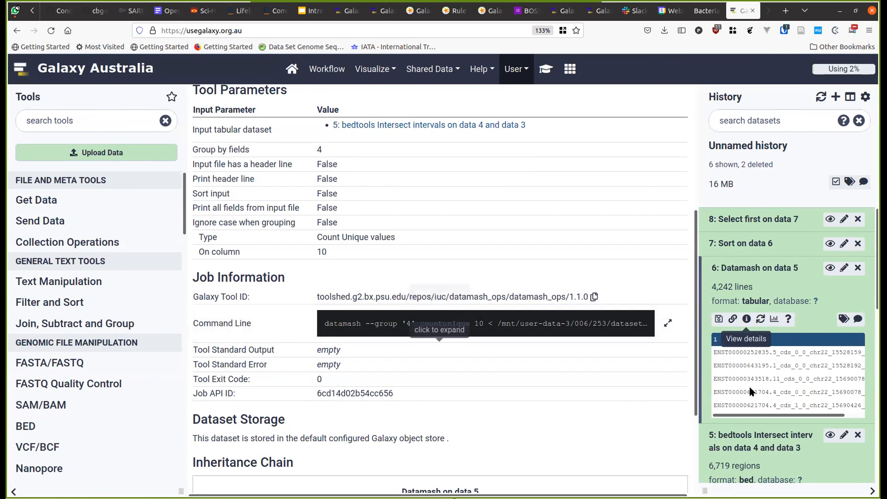
- Expand dataset 5, the bedtools Intersect output, and view its job details down to Job Information
click(791, 441)
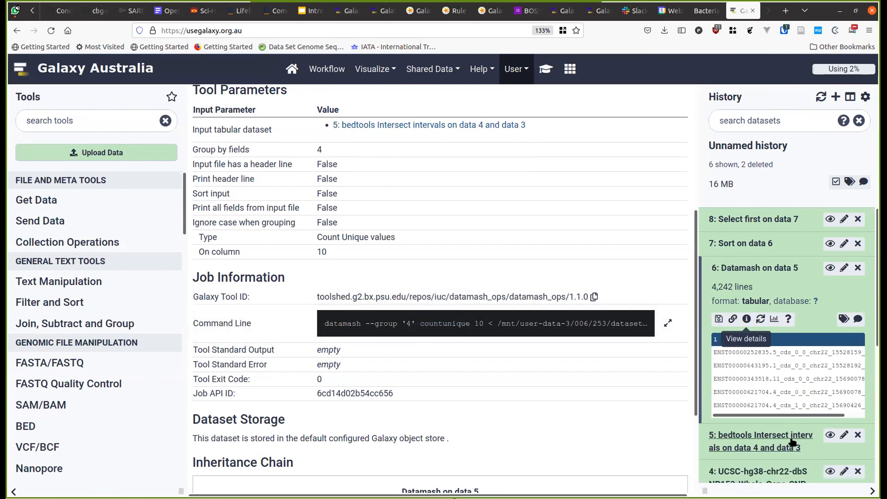
scroll(790, 436, down, 4)
click(737, 258)
click(737, 258)
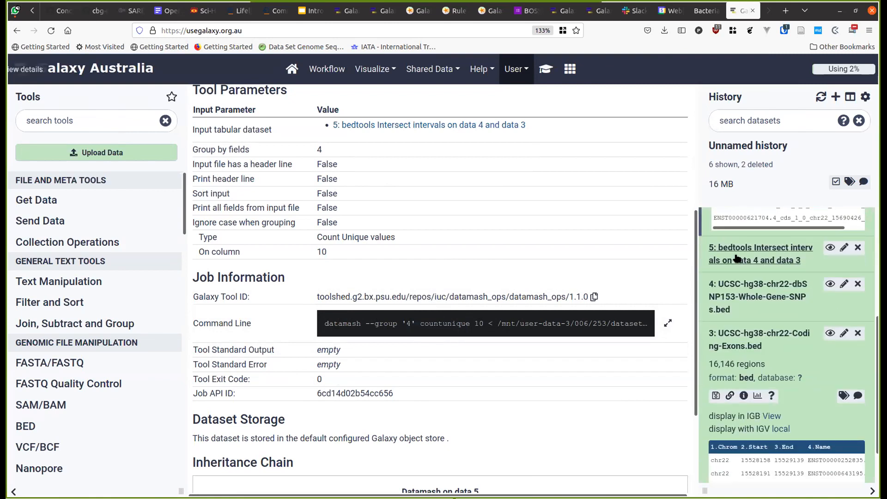
click(737, 257)
click(742, 308)
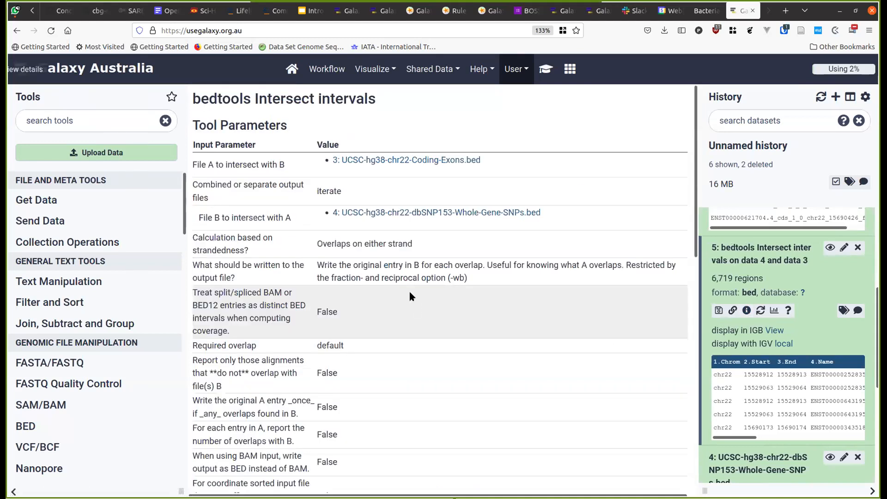
scroll(410, 293, down, 2)
scroll(409, 292, down, 8)
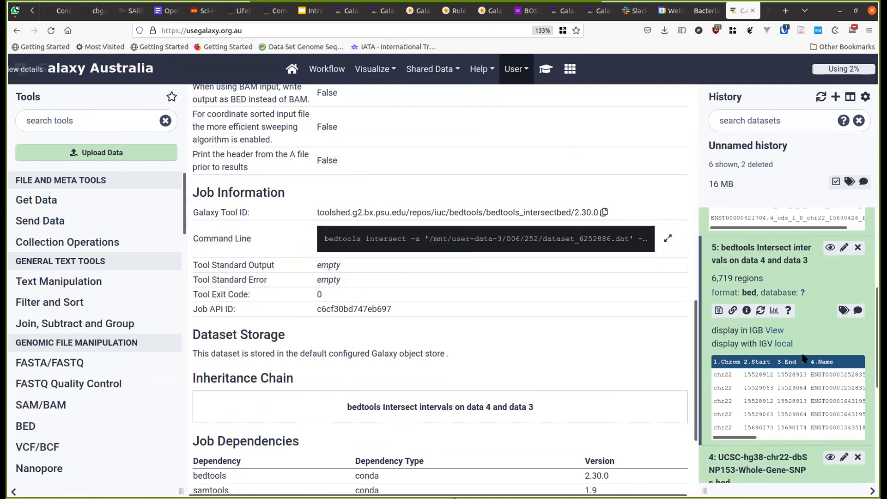
scroll(803, 357, up, 4)
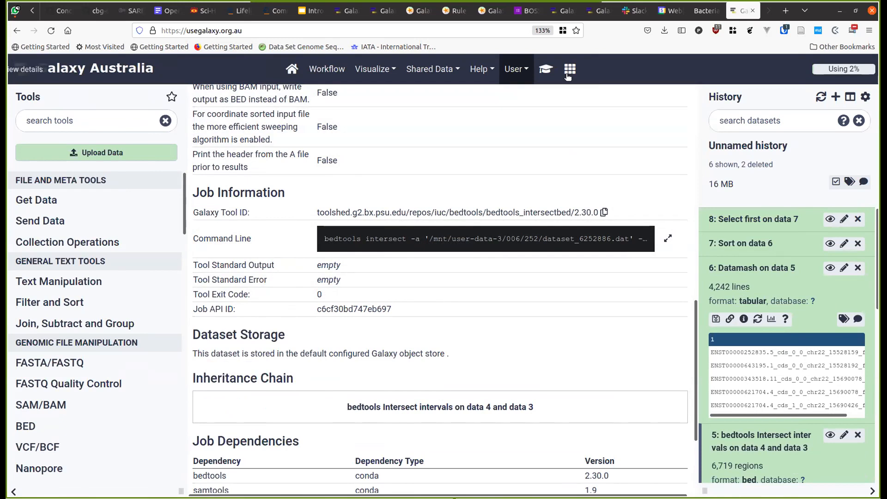
- Read through the training tutorial overlay, then close it
click(545, 70)
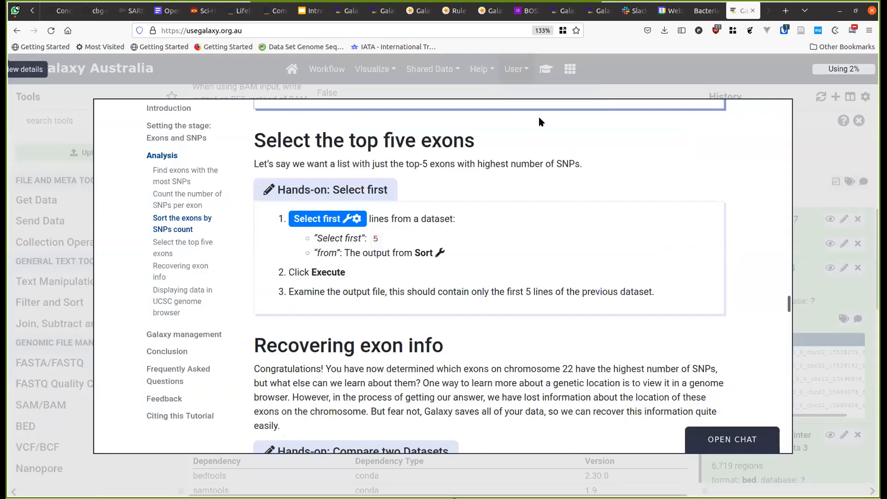
scroll(537, 234, down, 3)
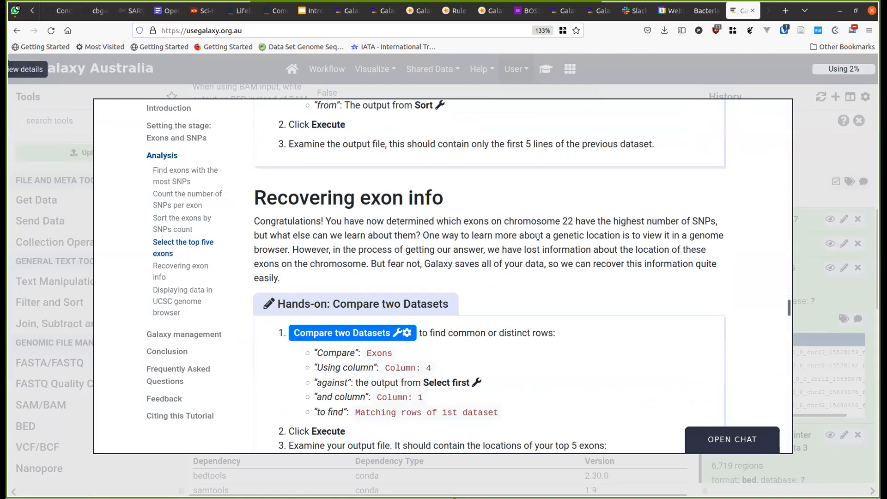
scroll(538, 236, up, 2)
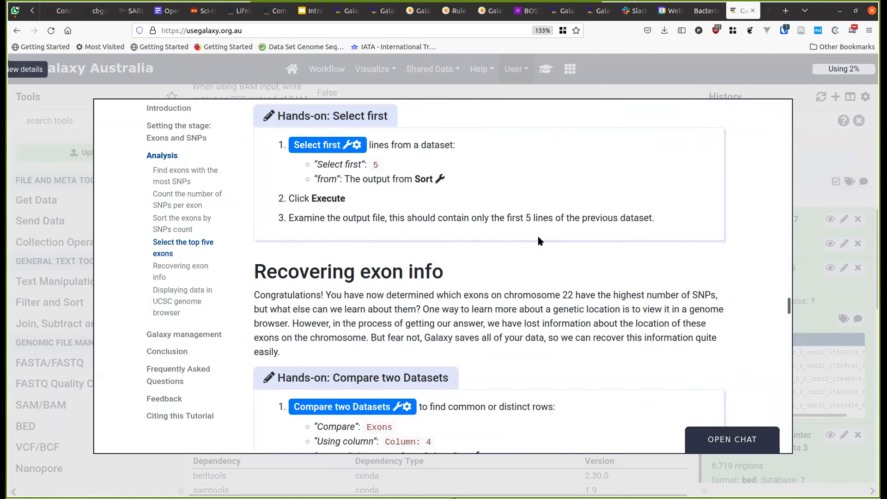
scroll(539, 240, down, 5)
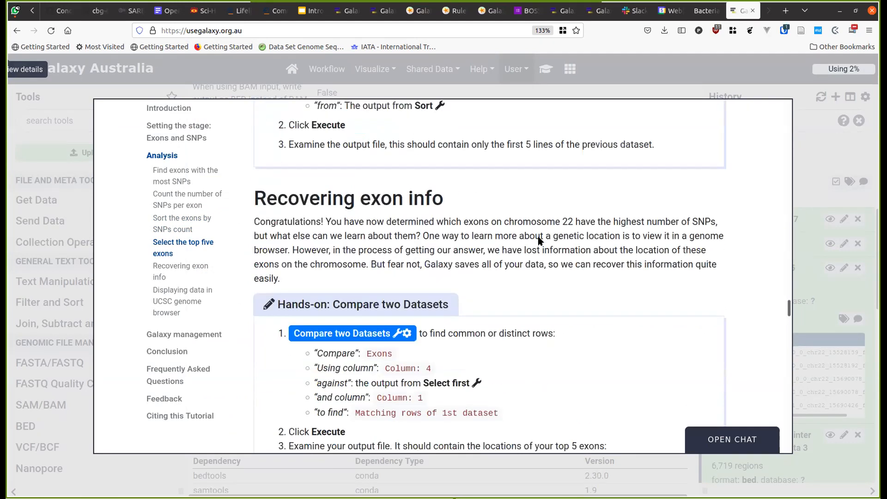
click(803, 226)
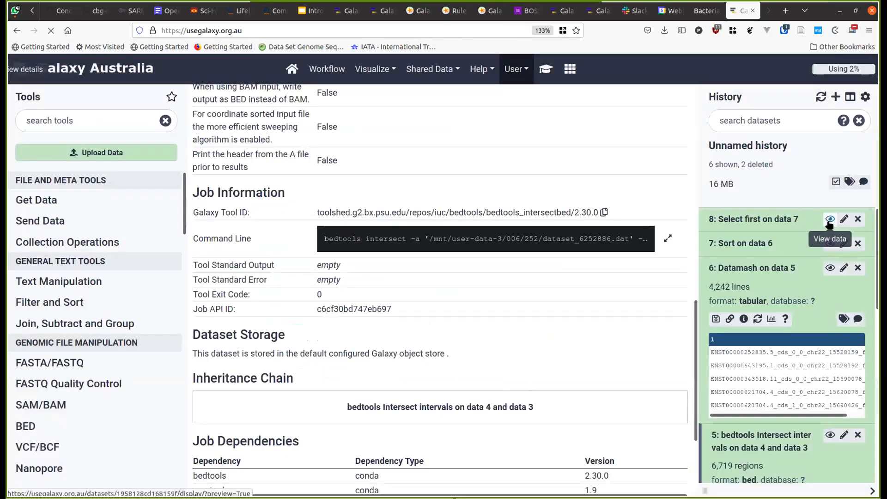
- View dataset 8's top five exons and reopen the tutorial at Recovering exon info
click(830, 218)
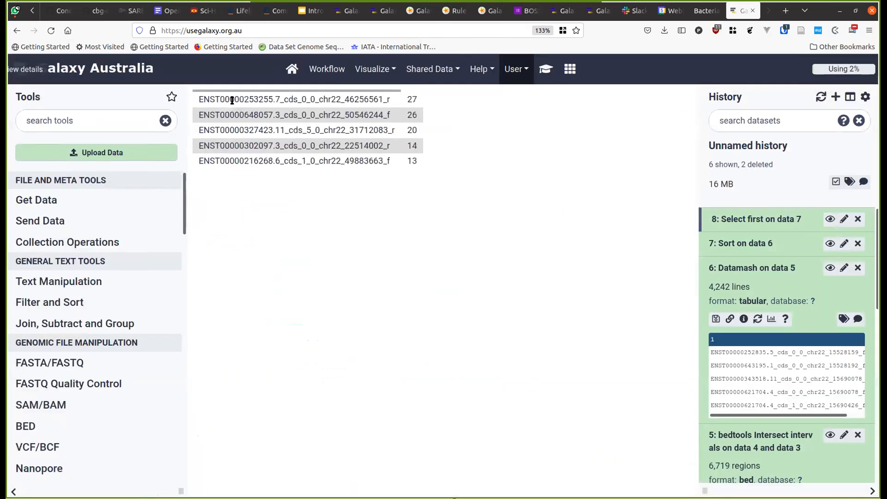
triple_click(232, 99)
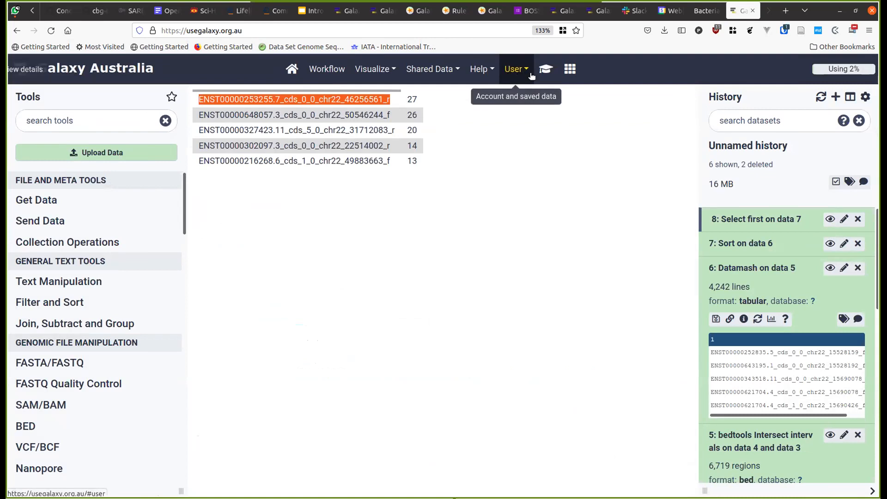
click(545, 69)
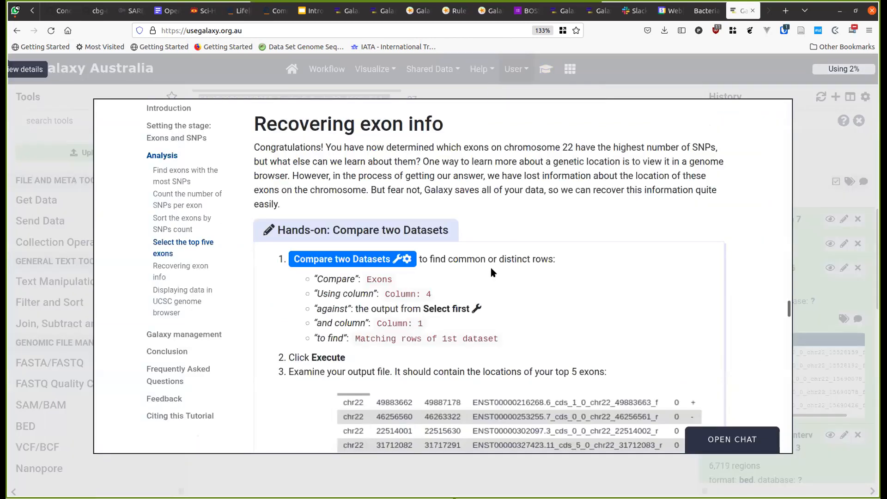
- Open Compare two Datasets and check the tutorial's settings for it
click(371, 259)
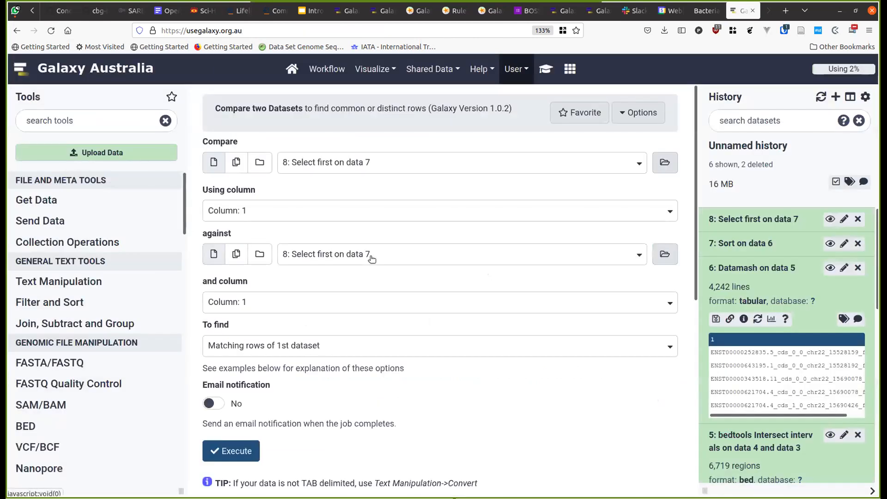
click(368, 160)
click(368, 162)
click(373, 168)
click(373, 168)
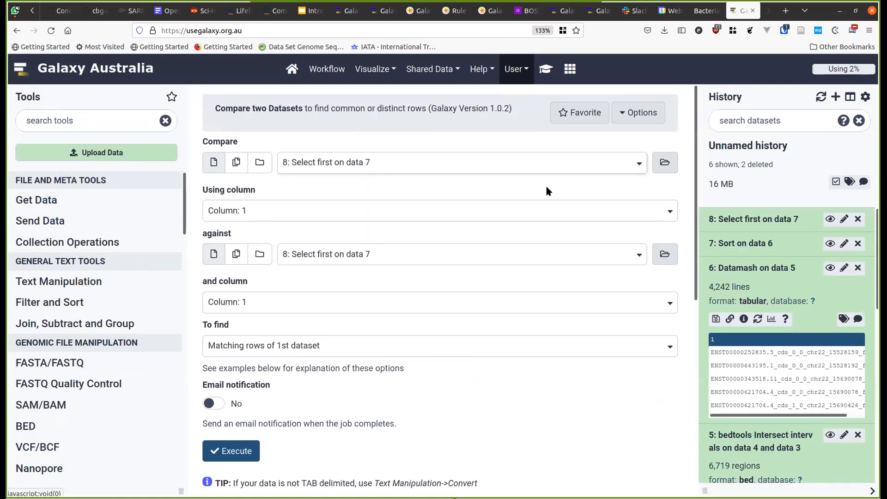
click(545, 73)
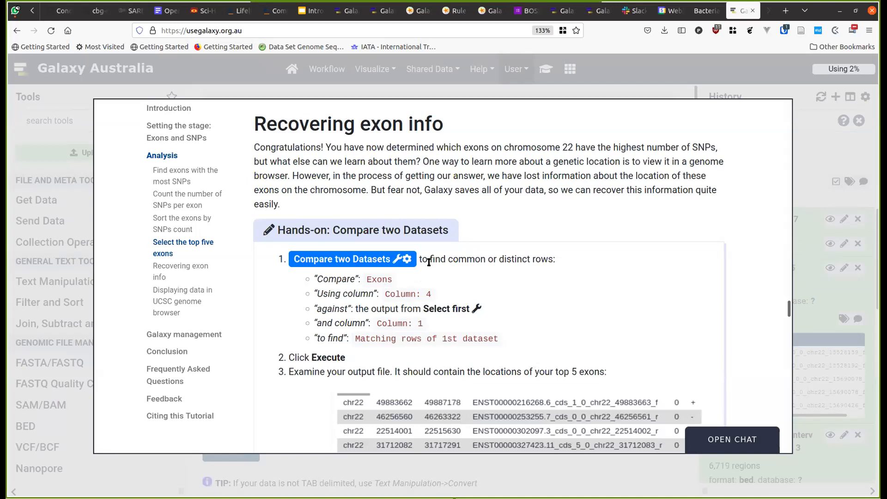
click(809, 179)
- Compare the coding exons (dataset 3) against dataset 8, Select first on data 7
click(302, 168)
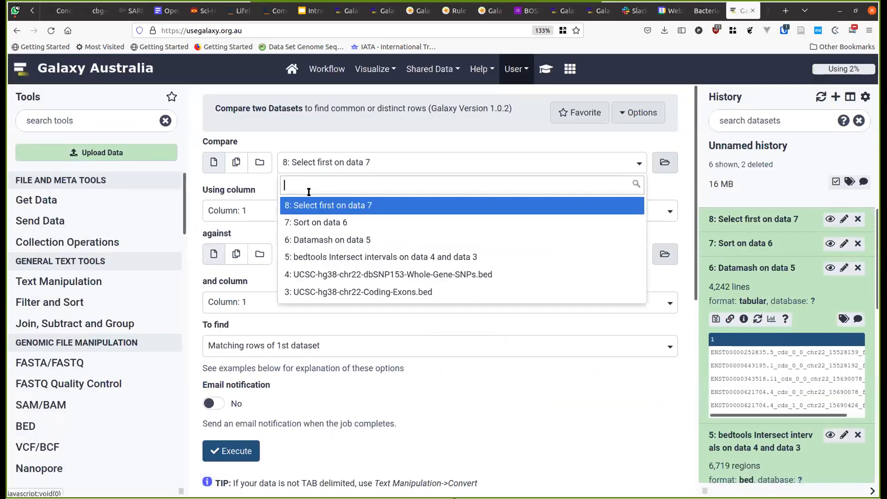
click(342, 292)
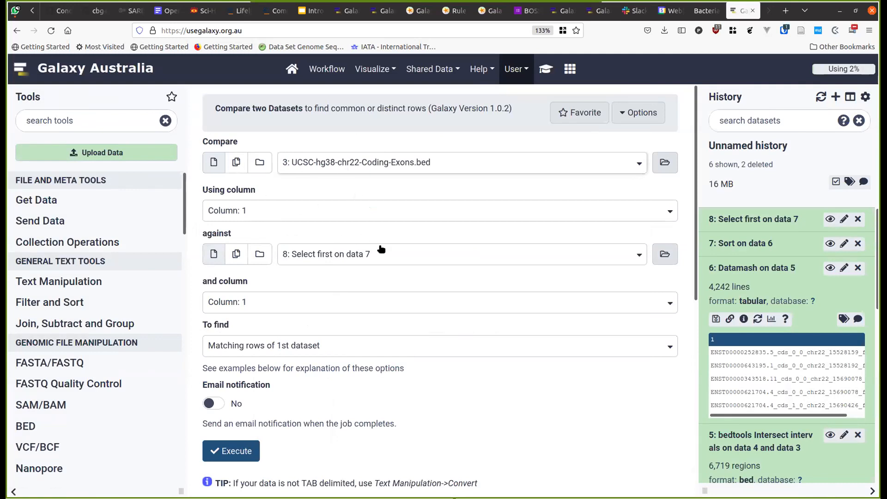
click(537, 73)
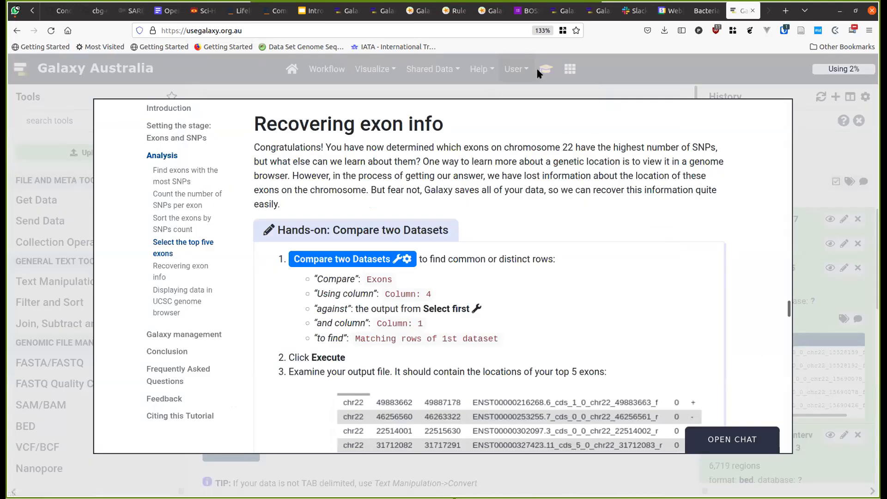
click(807, 166)
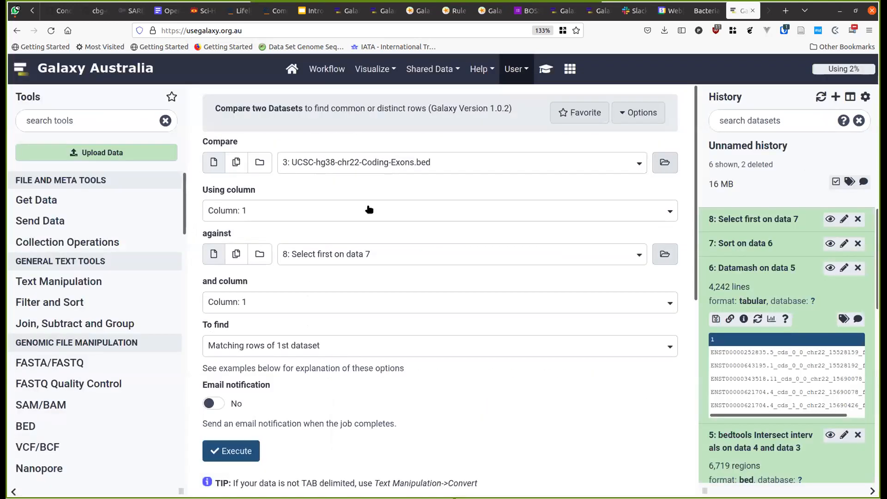
click(331, 257)
click(334, 297)
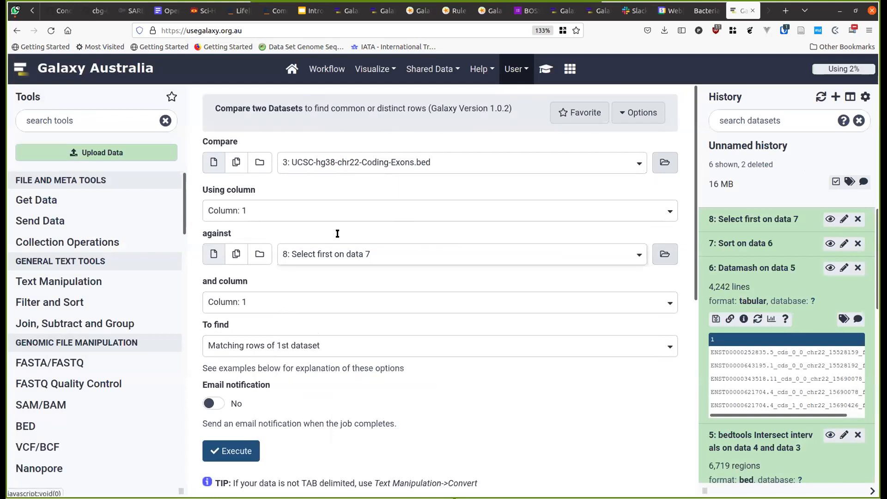
click(546, 69)
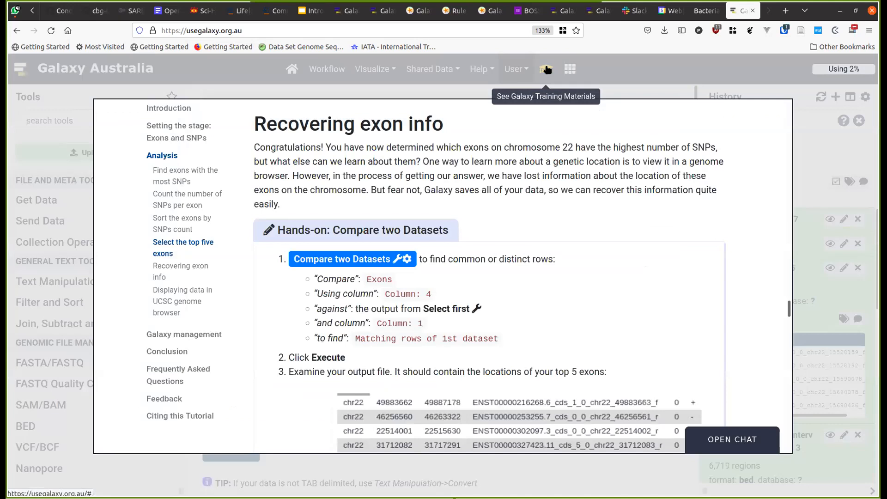
click(796, 140)
- Match the exons on column 4, run the comparison, and view result dataset 9
click(300, 216)
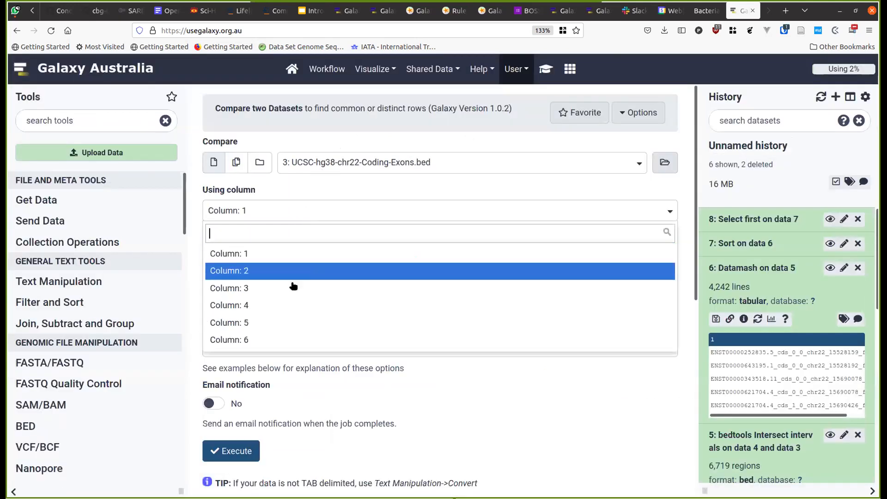
click(285, 304)
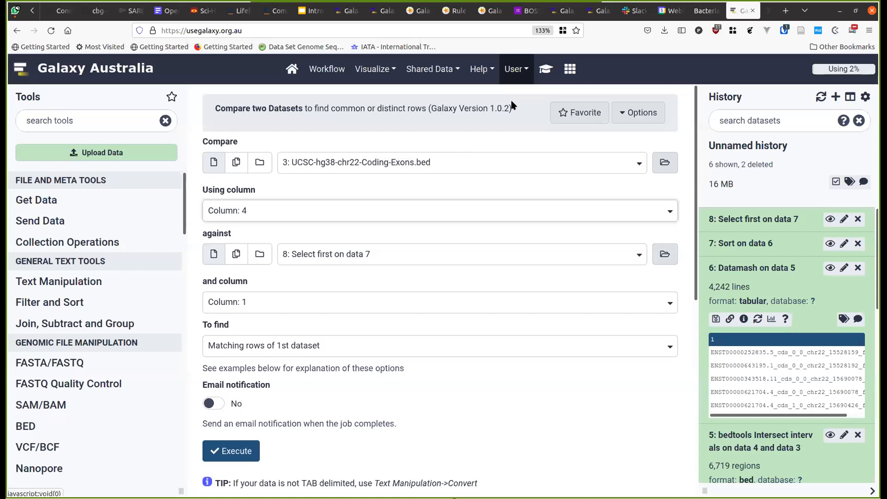
click(545, 70)
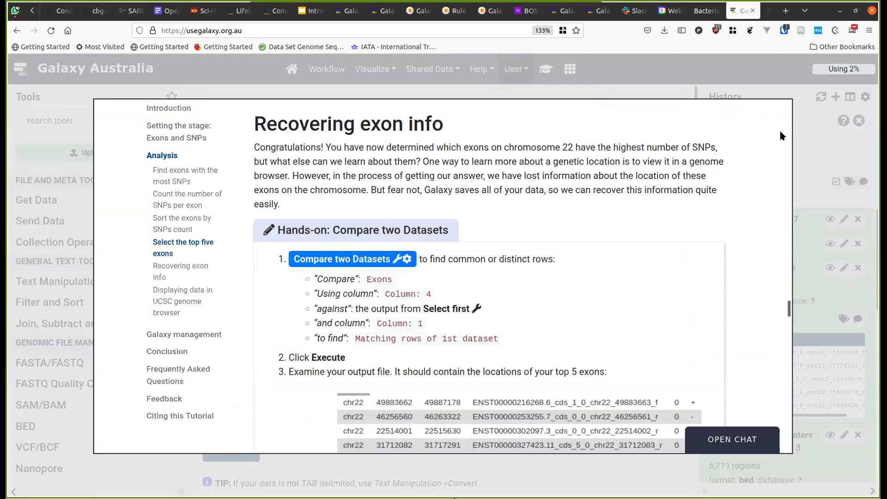
click(812, 135)
click(220, 444)
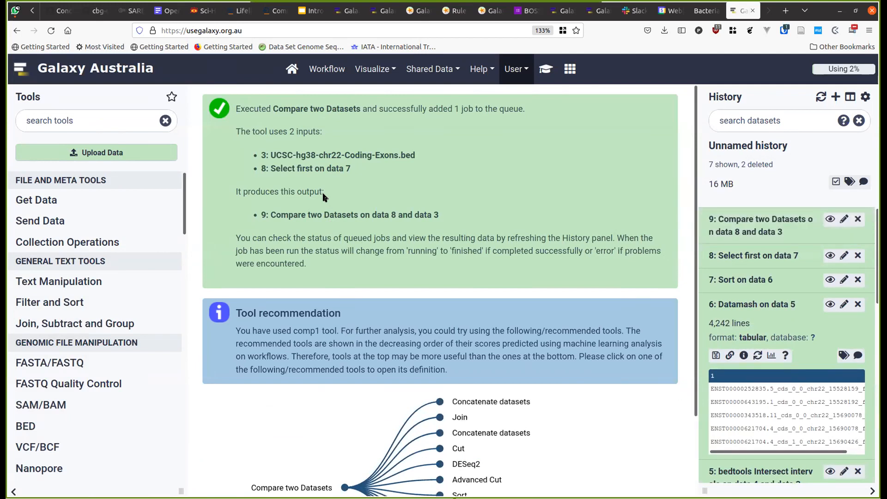
click(826, 214)
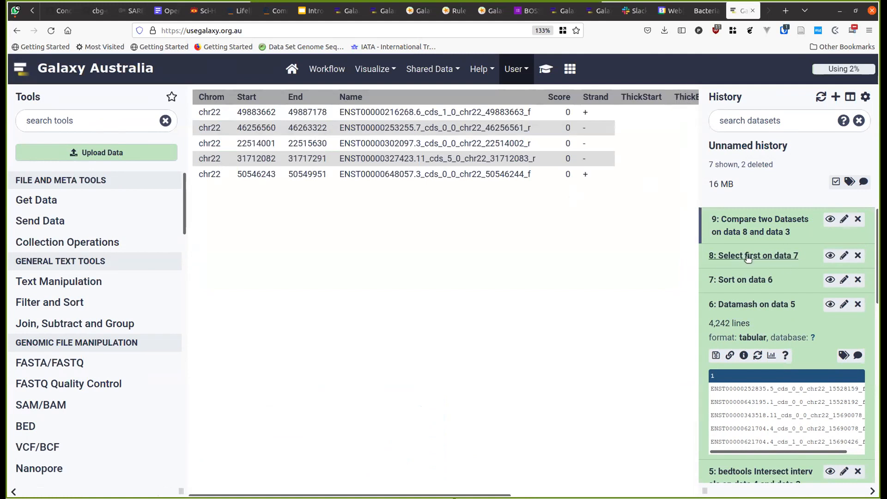
- Rename dataset 8 to 'Exons With Highest Numbers of SNPs' and view dataset 9's table
click(844, 257)
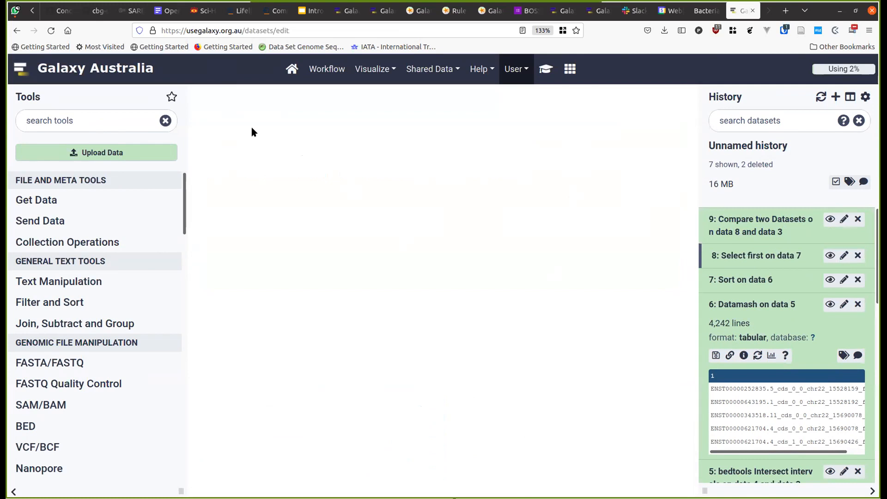
triple_click(277, 211)
text(Exons With Highest N)
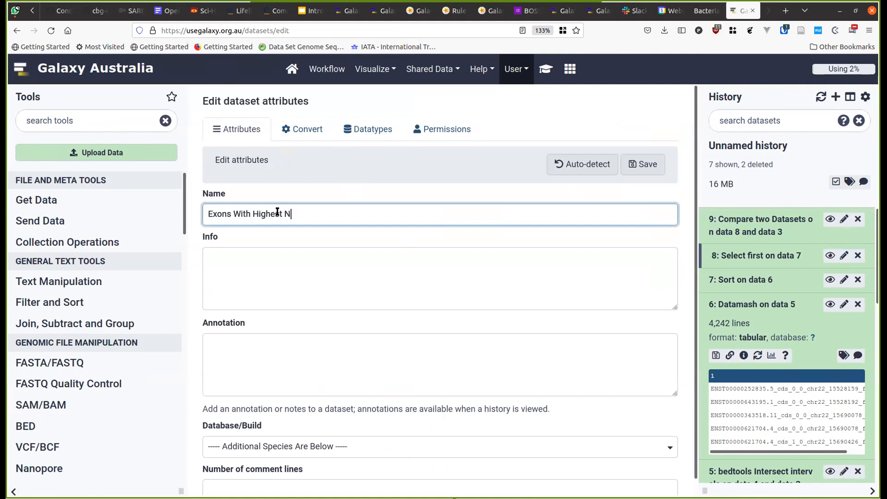
text(umbers of SNps)
key(BackSpace)
text(Ps)
click(642, 166)
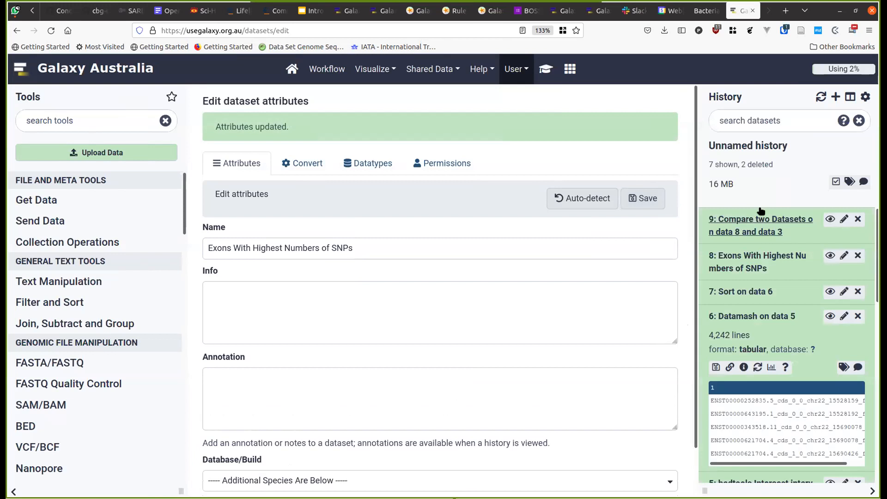
click(826, 221)
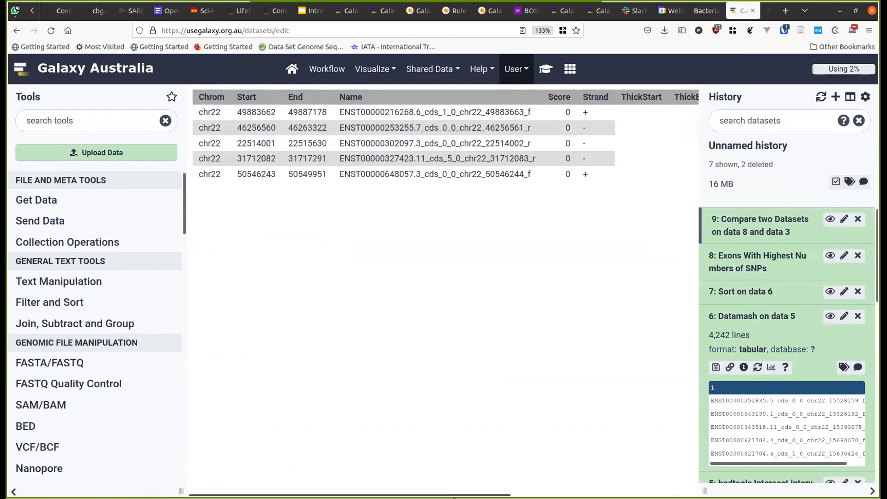
scroll(447, 484, right, 5)
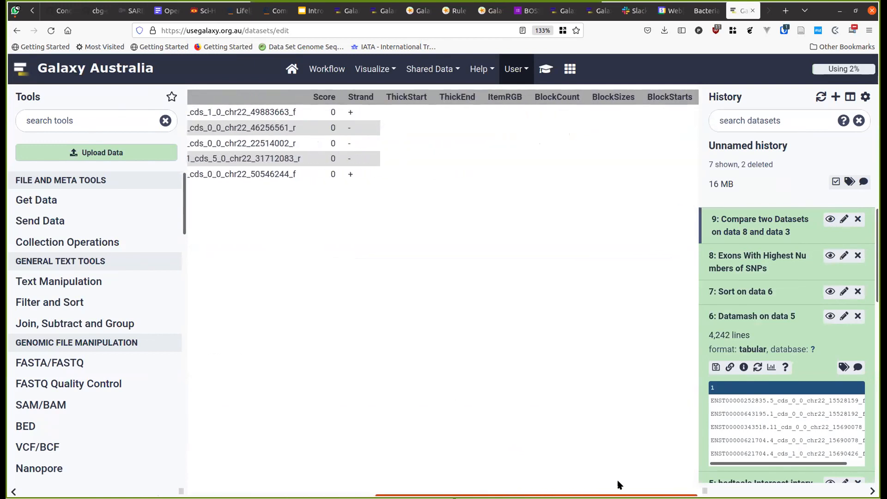
scroll(311, 459, left, 5)
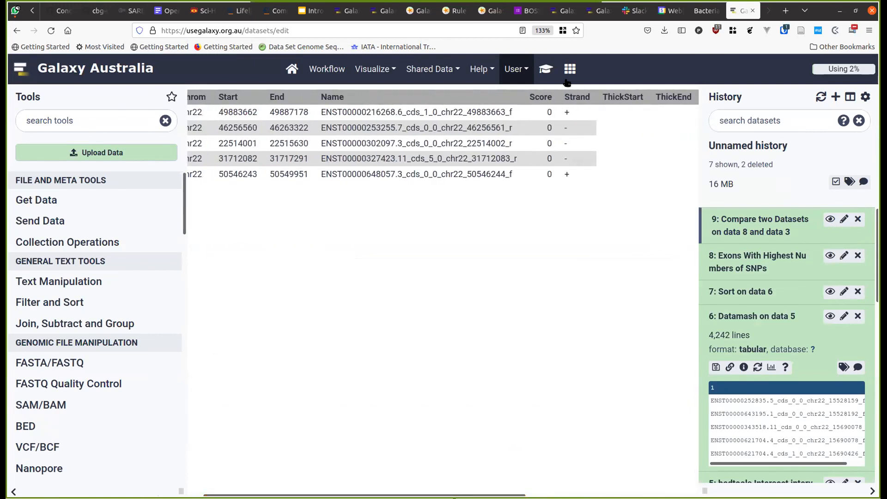
click(545, 69)
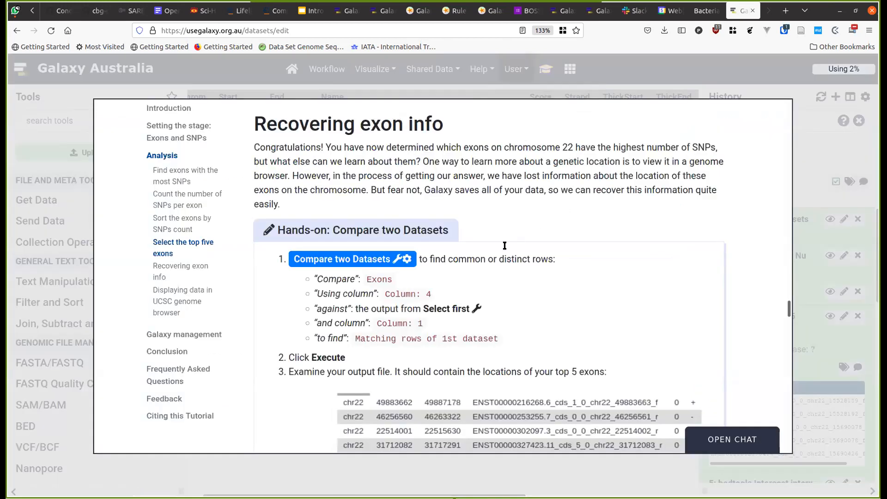
scroll(505, 246, down, 8)
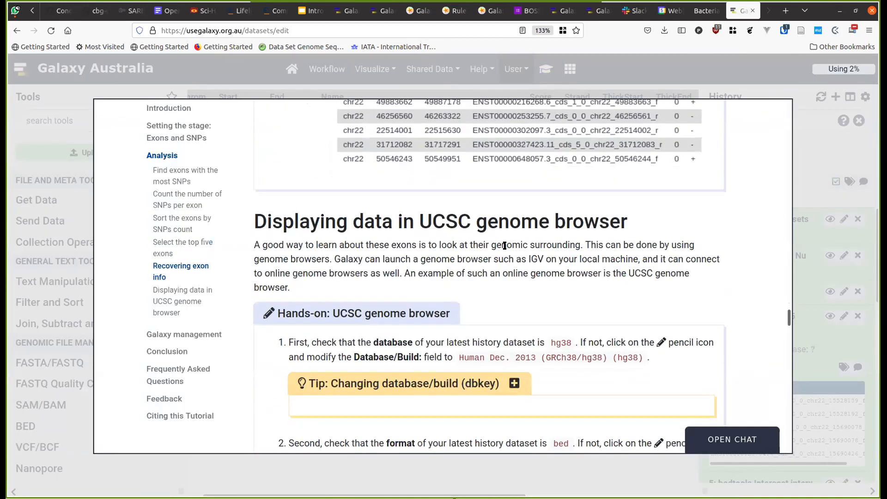
scroll(504, 245, down, 4)
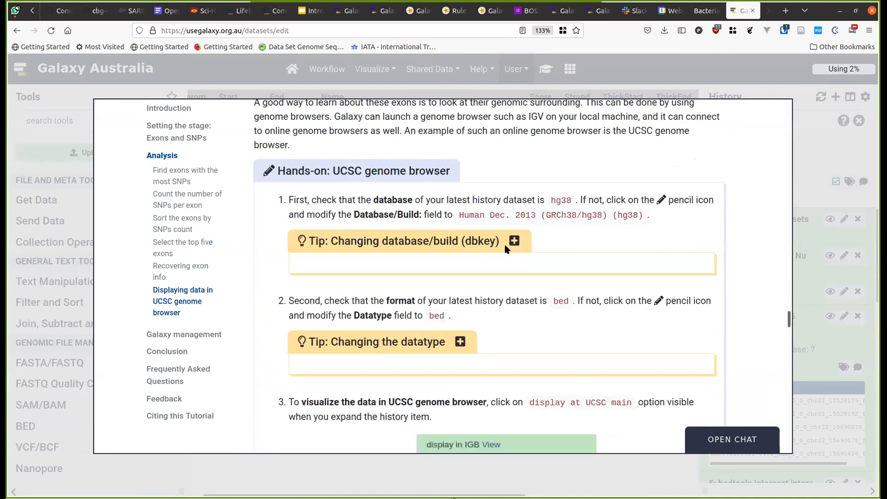
scroll(504, 248, up, 2)
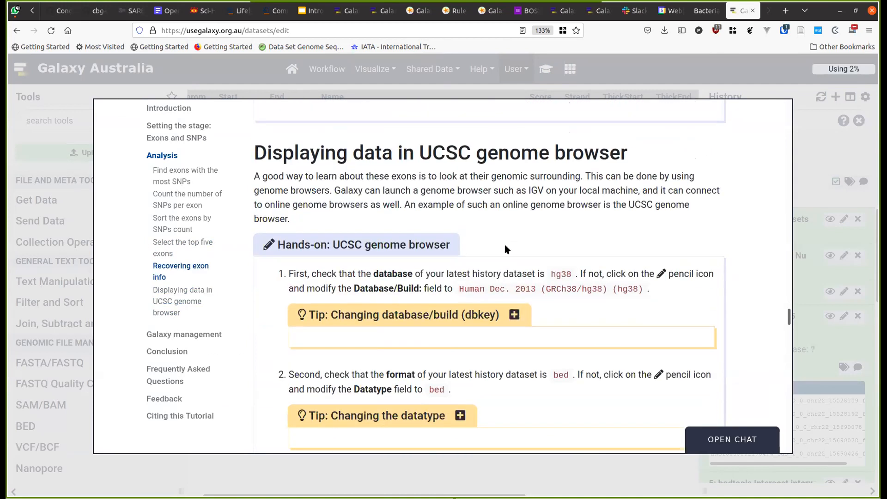
scroll(505, 248, down, 2)
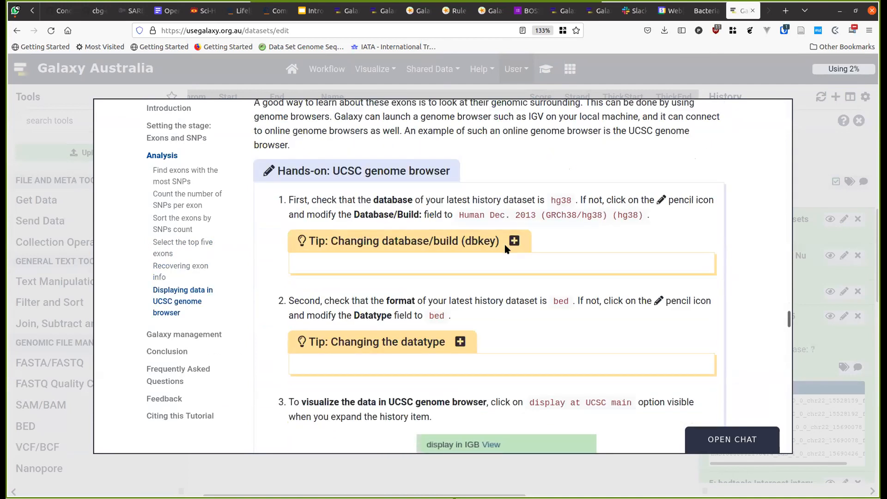
scroll(506, 249, down, 2)
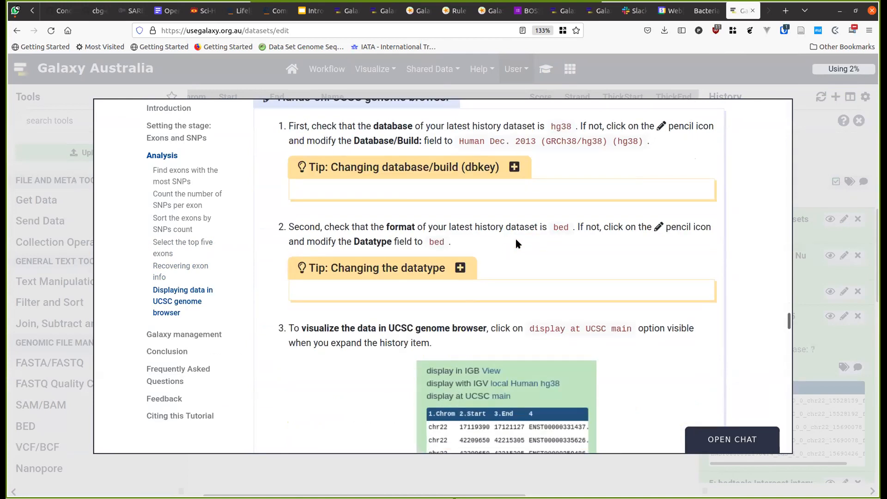
click(799, 150)
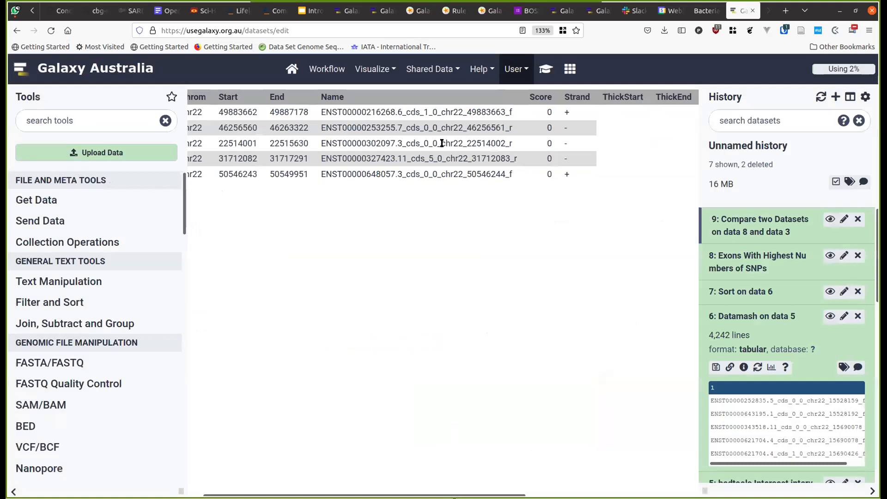
click(829, 219)
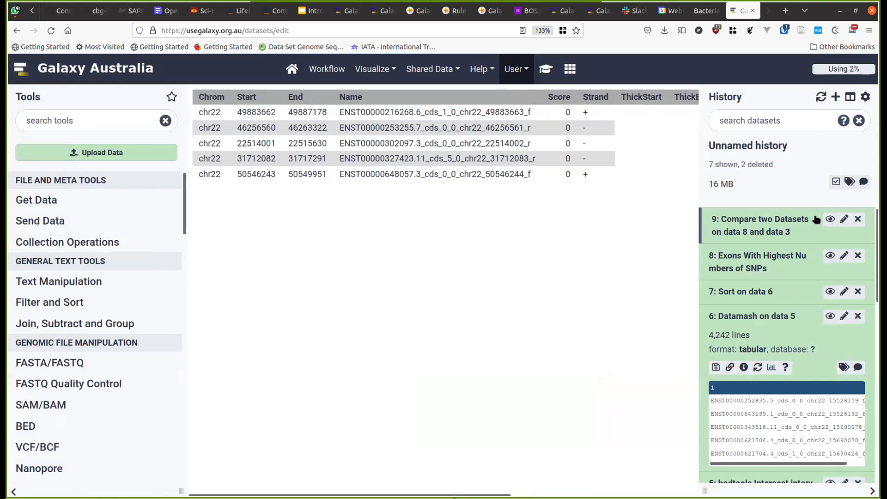
- Assign dataset 9 the GRCh38.p11 Jun. 2017 (hg38Patch11) database build and save it
click(731, 232)
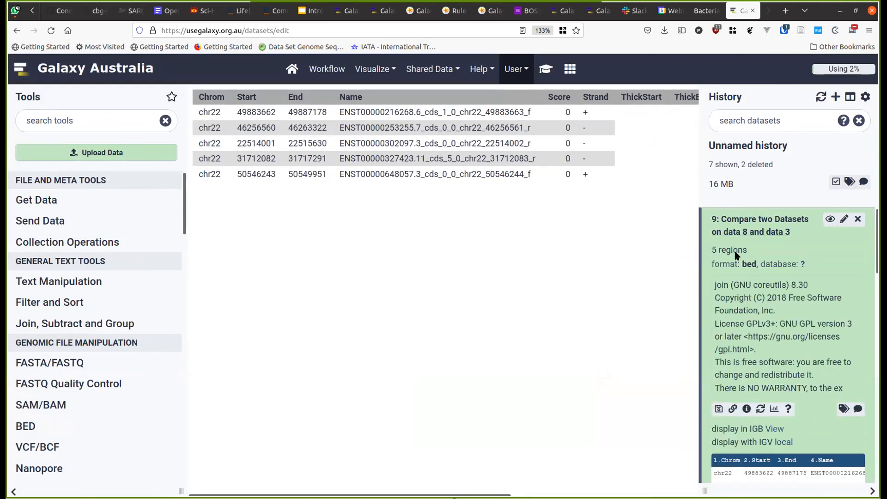
click(843, 220)
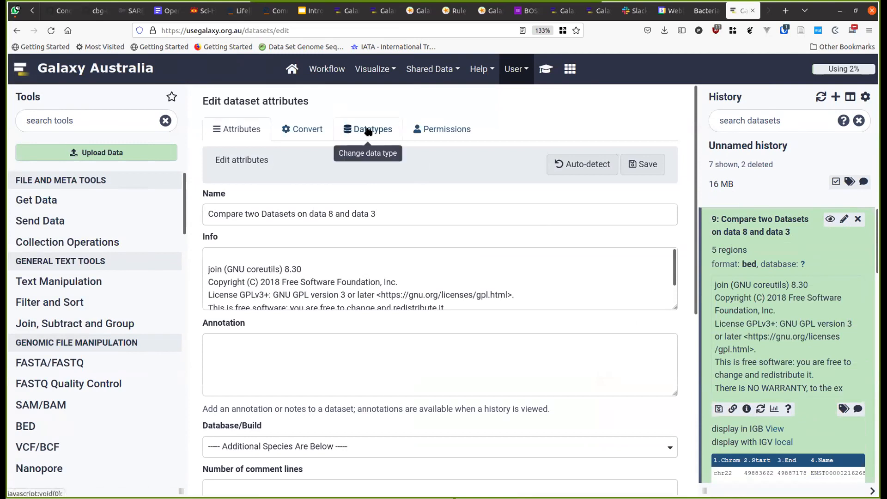
click(344, 444)
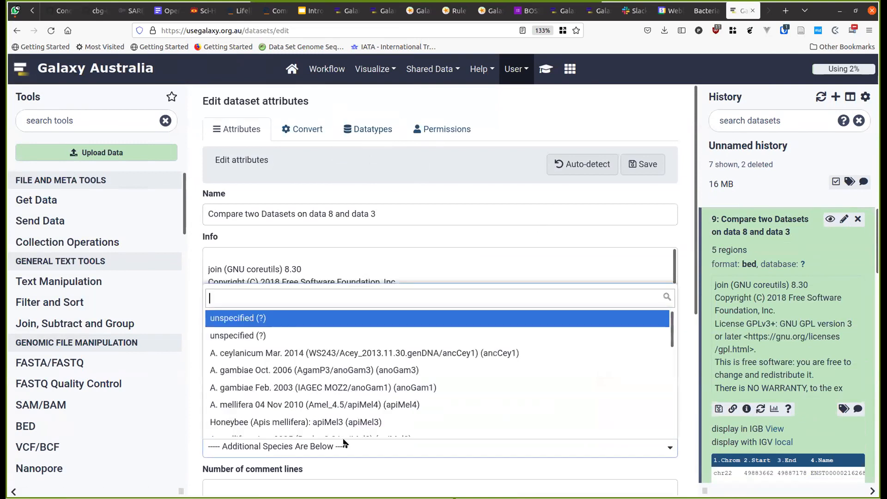
text(hg38)
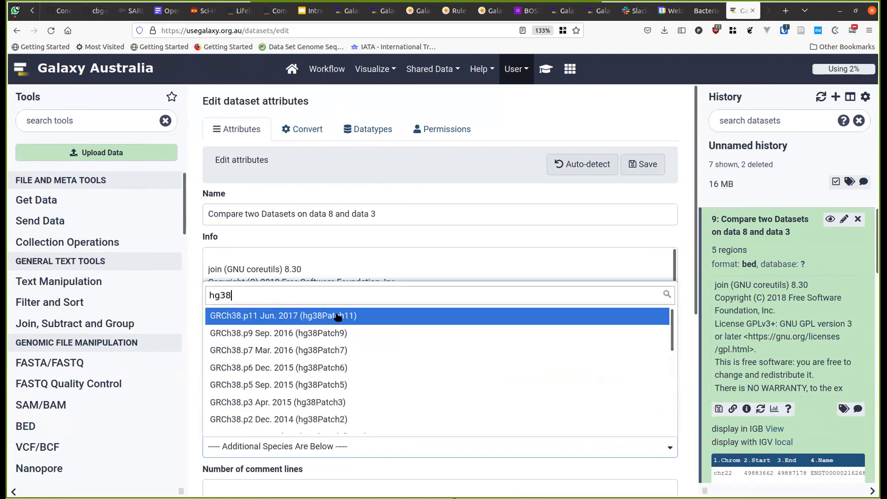
click(352, 322)
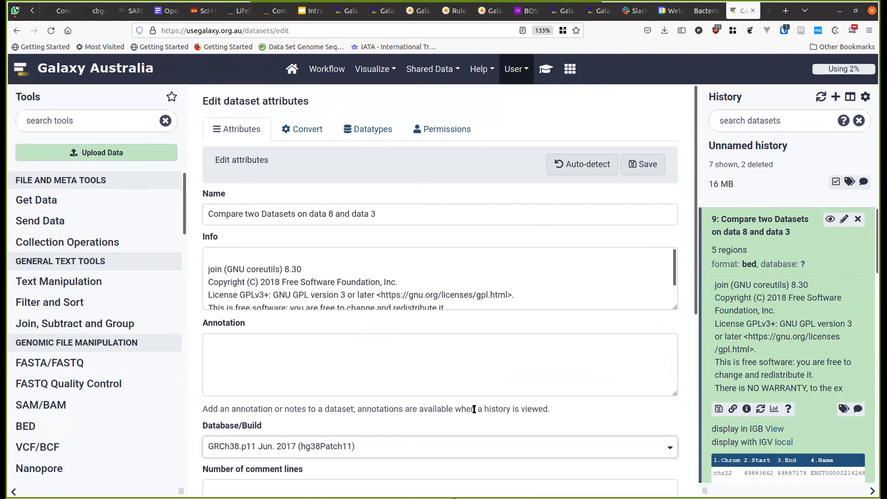
scroll(475, 411, down, 3)
scroll(531, 300, up, 3)
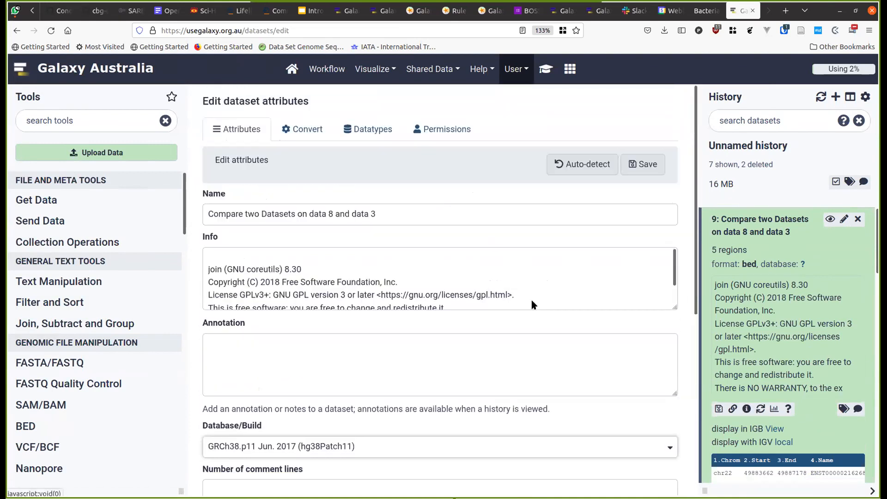
click(630, 164)
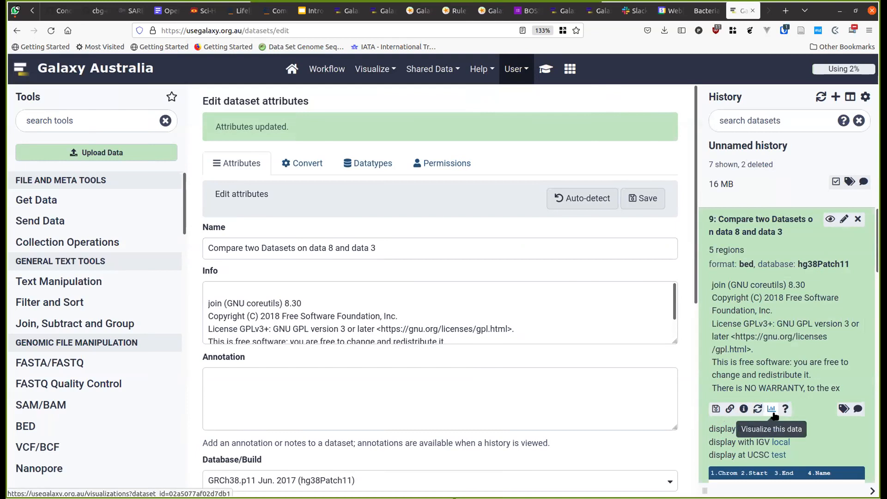
scroll(757, 406, down, 3)
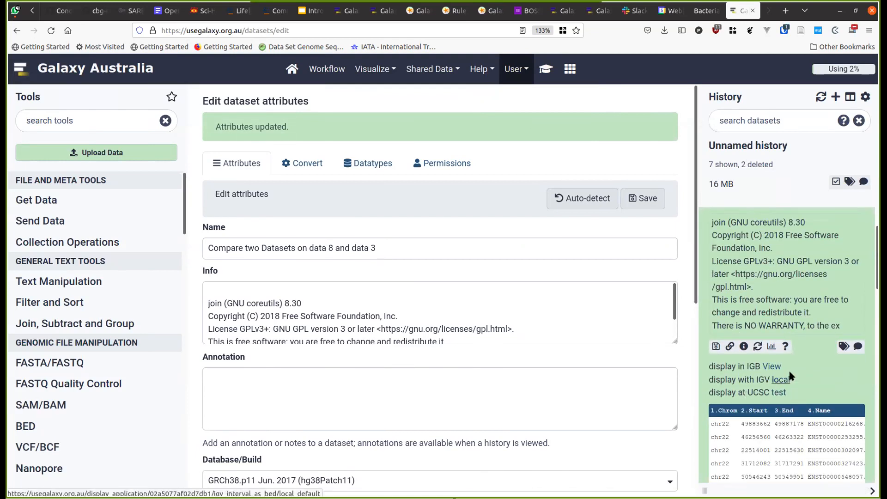
- Check the tutorial, display dataset 9 at UCSC test, and switch to the UCSC browser
click(544, 74)
scroll(556, 281, down, 2)
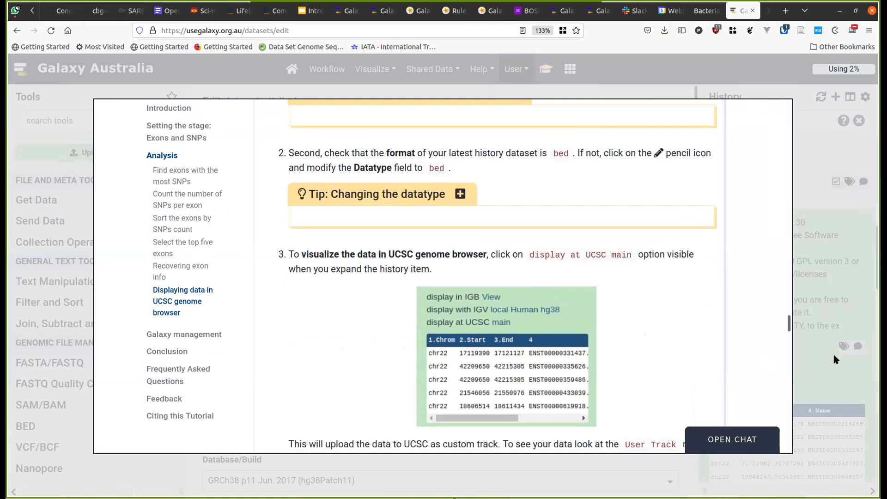
click(820, 373)
click(776, 391)
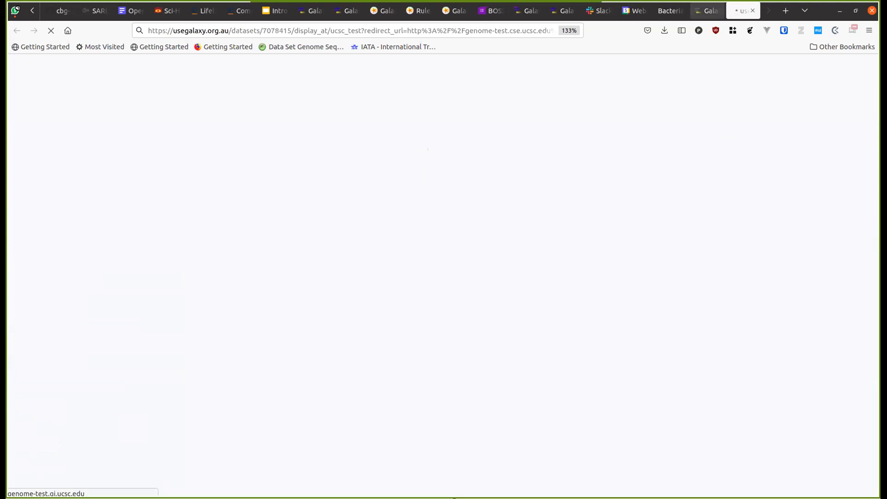
click(707, 11)
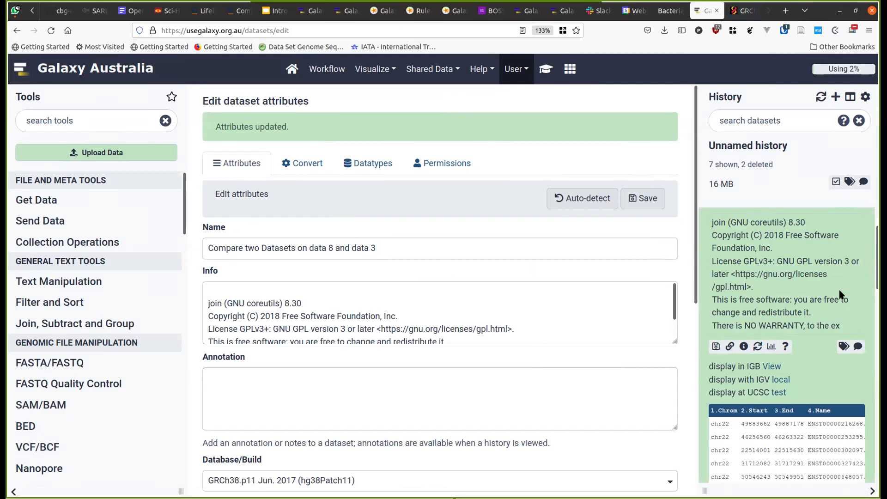
scroll(839, 294, down, 12)
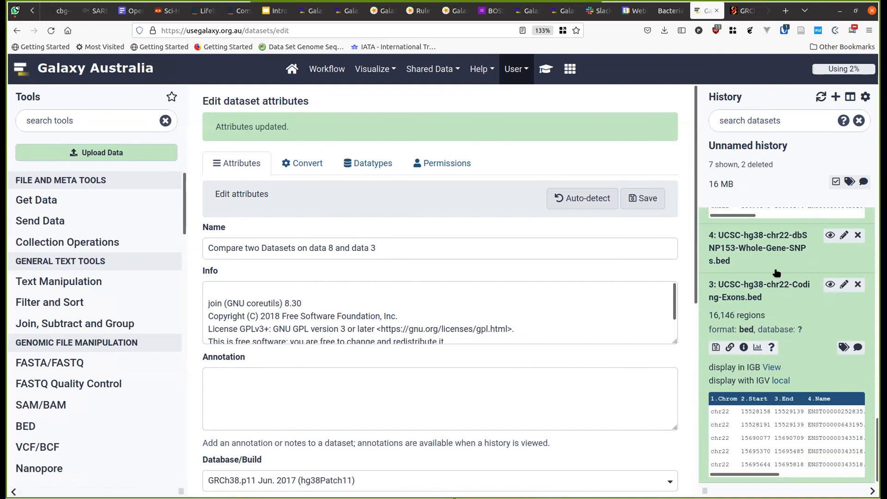
scroll(774, 261, up, 5)
scroll(774, 261, up, 8)
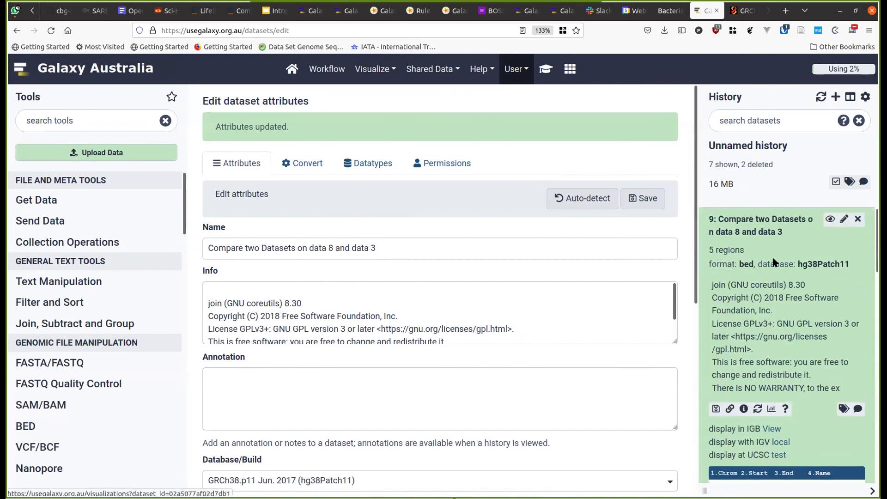
key(ctrl+Tab)
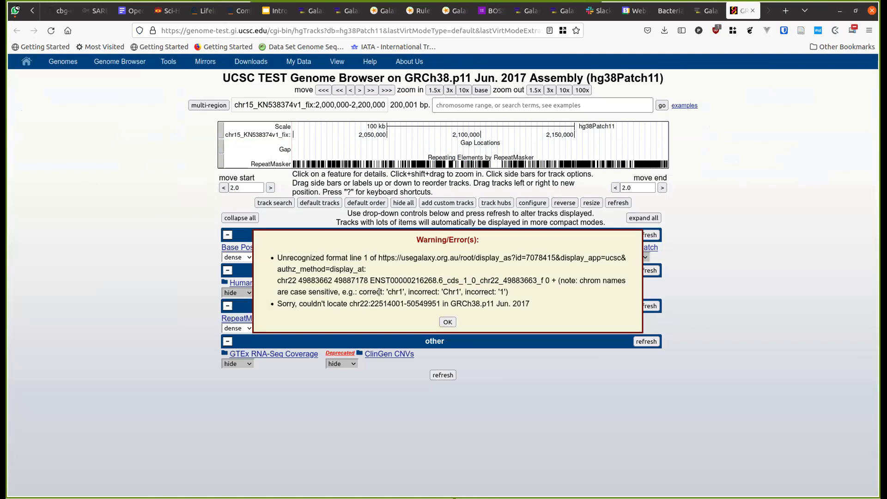
- Dismiss the UCSC format warning and view dataset 9's BED table in Galaxy
click(446, 322)
key(ctrl+Page_Up)
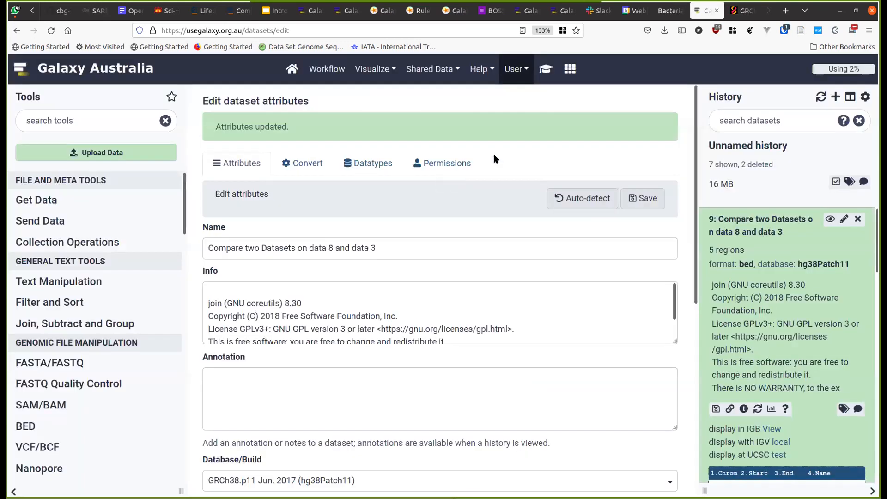
click(830, 219)
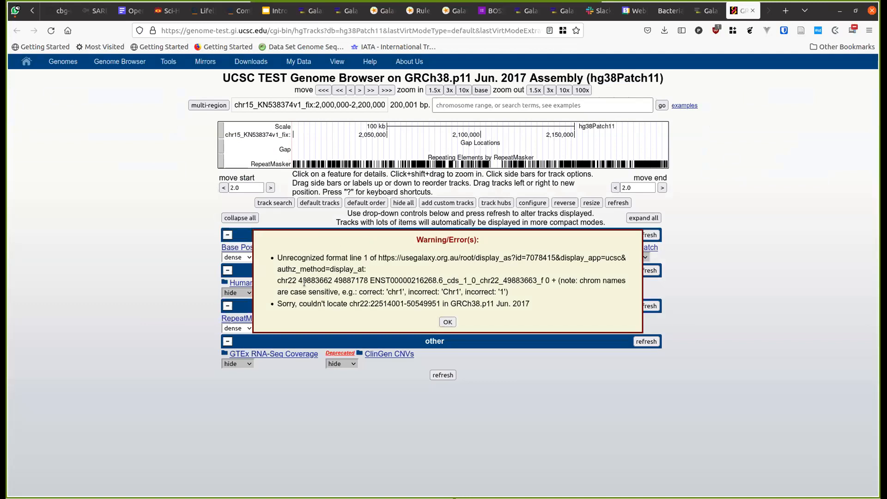
- Highlight the chr1 vs Chr1 naming examples in the warning, dismiss it, and return to Galaxy
double_click(392, 293)
double_click(447, 291)
click(500, 288)
double_click(392, 292)
click(447, 322)
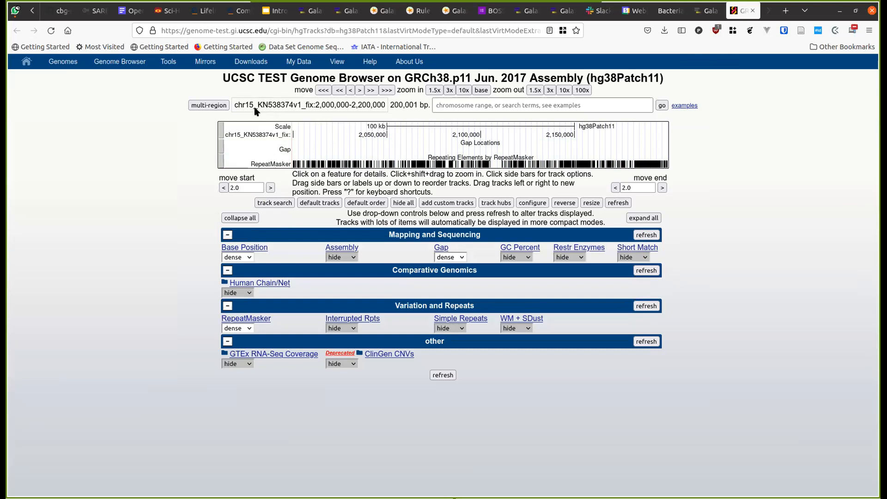
key(ctrl+Page_Up)
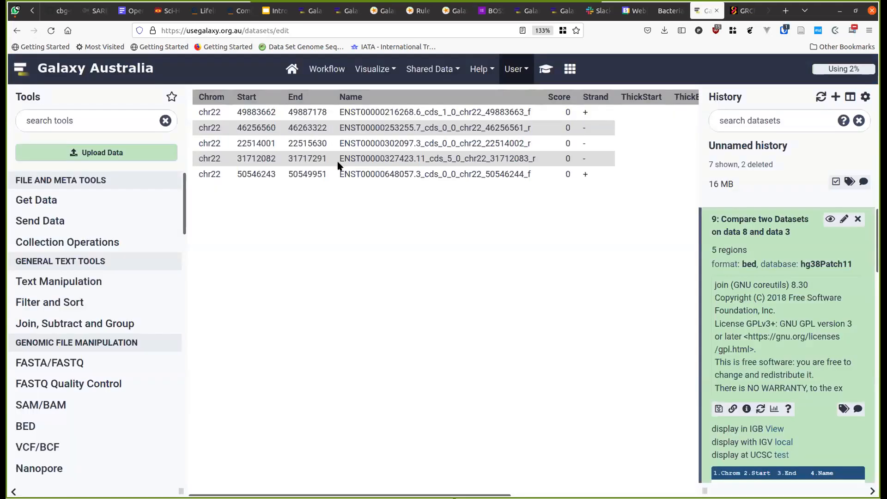
- Read ahead in the training tutorial, then close it to view dataset 9's table
click(546, 69)
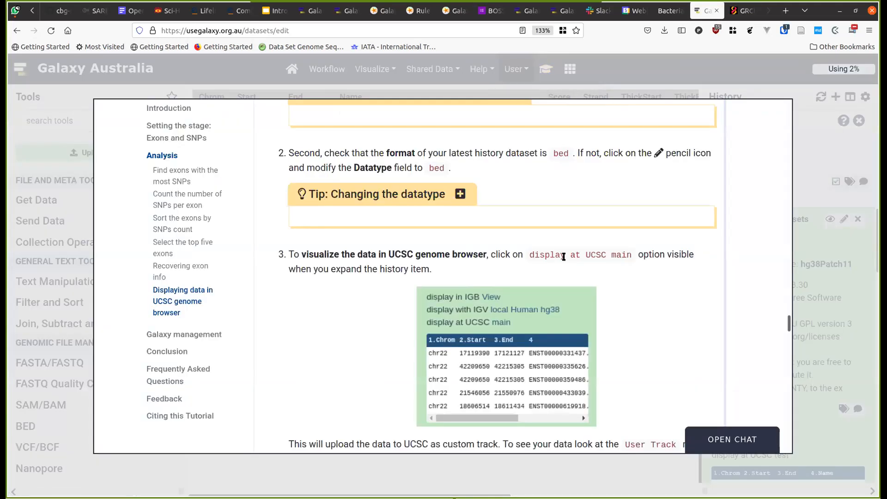
scroll(564, 257, down, 2)
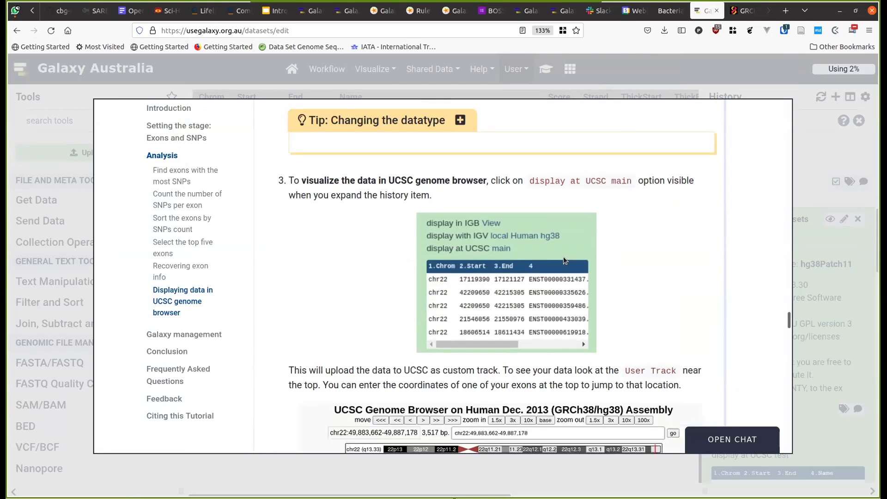
scroll(563, 257, down, 3)
scroll(564, 260, down, 1)
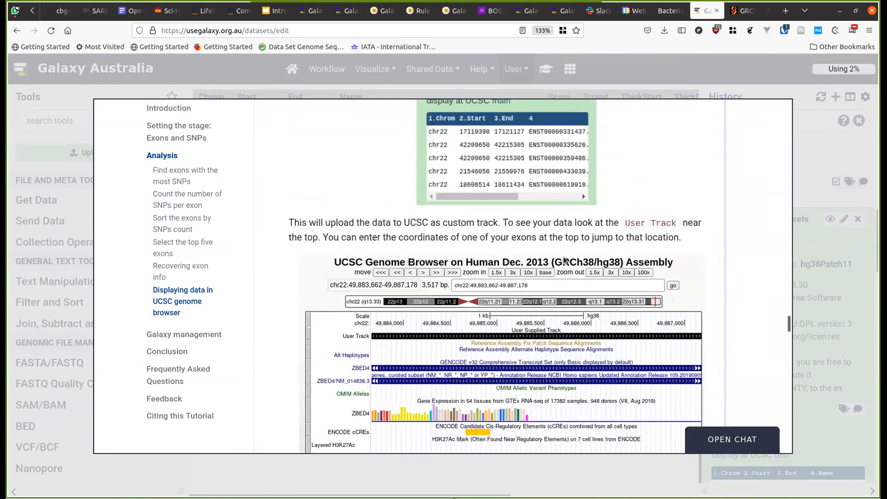
scroll(564, 260, down, 6)
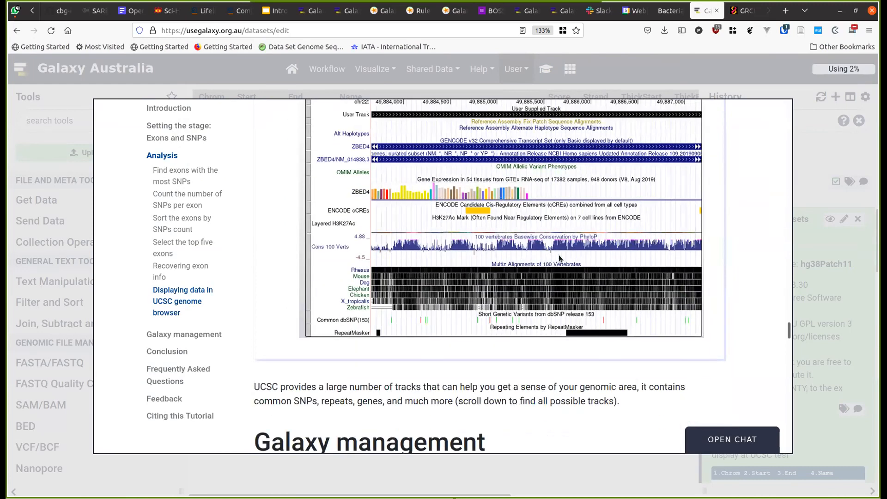
scroll(559, 255, up, 6)
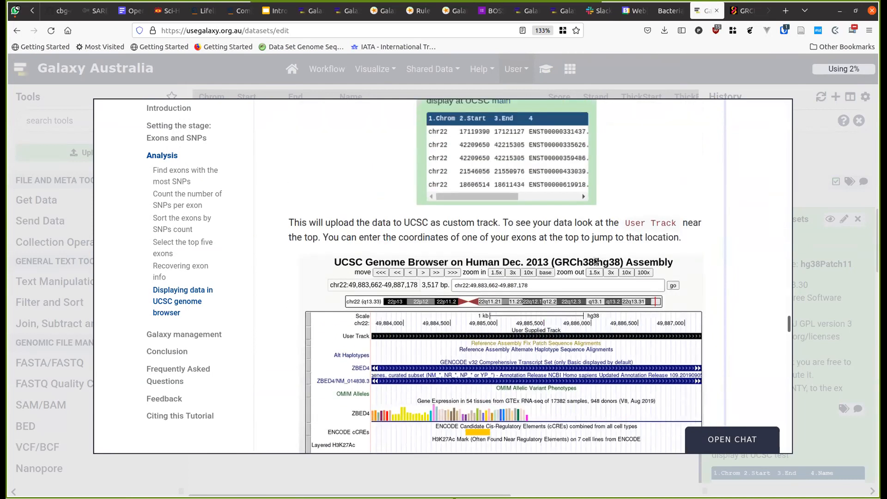
click(786, 181)
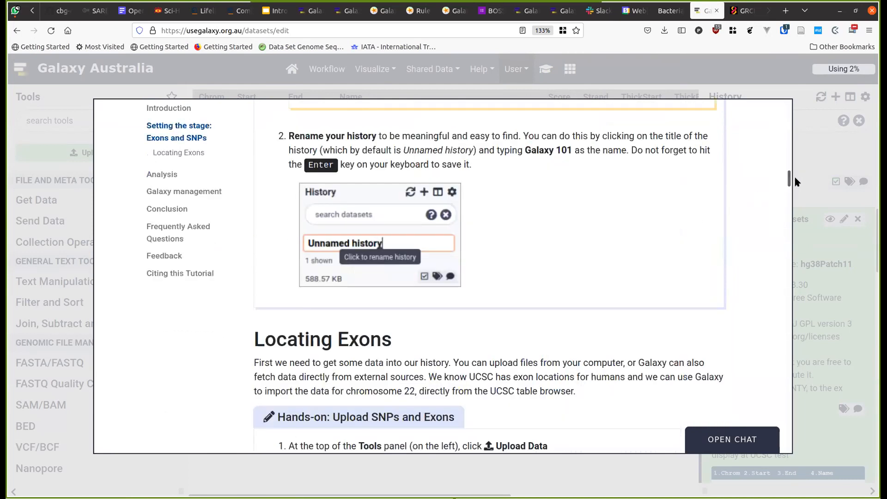
click(796, 244)
scroll(791, 361, down, 3)
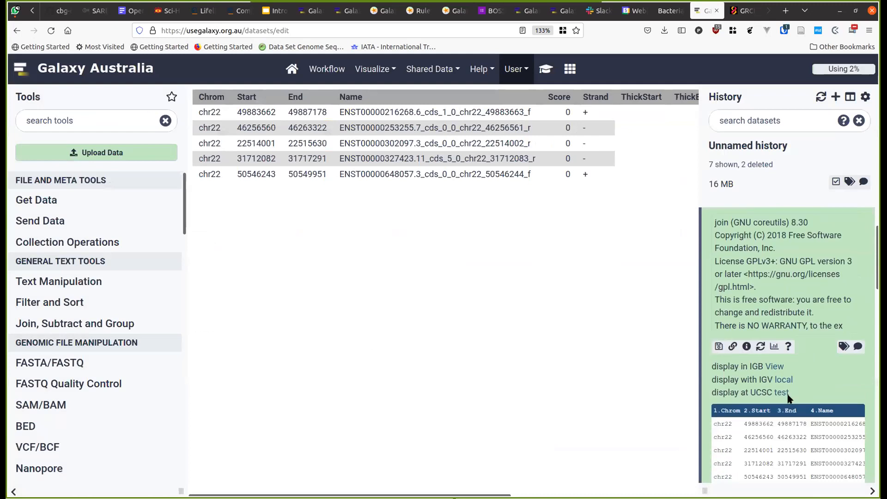
scroll(793, 386, up, 2)
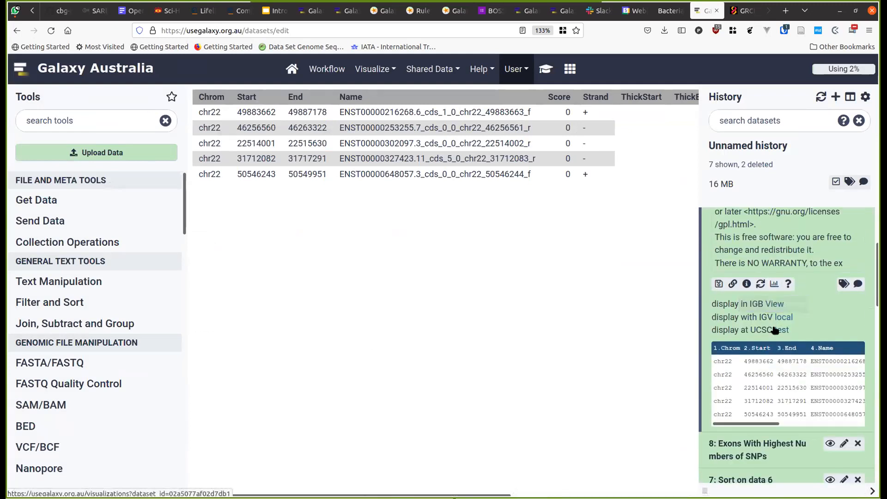
scroll(772, 305, up, 4)
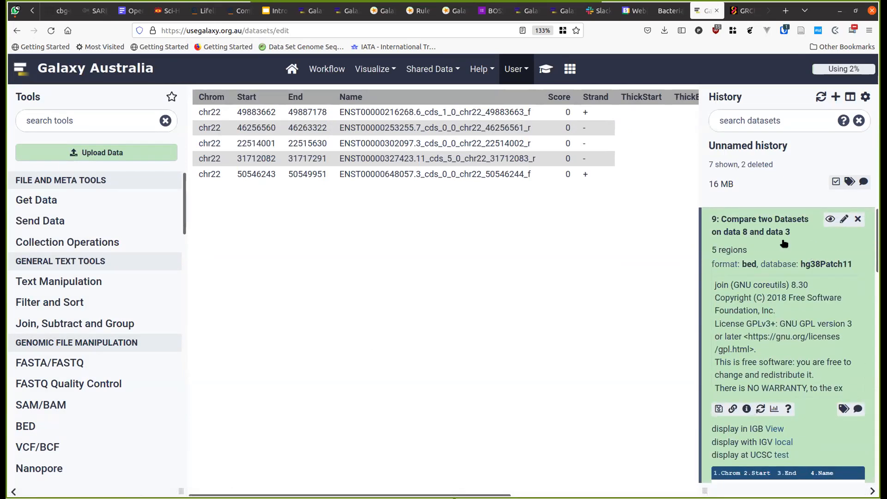
- Reopen the tutorial, expand its 'Changing database/build' tip, then close it
click(537, 70)
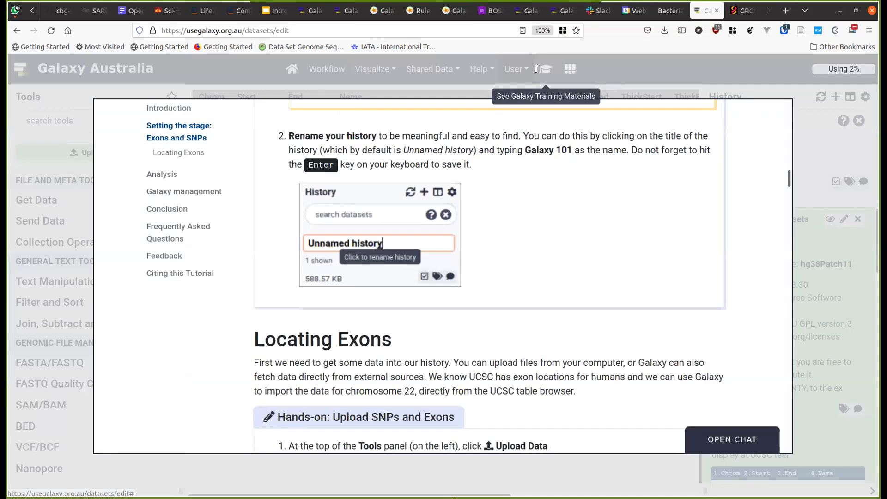
scroll(481, 226, up, 5)
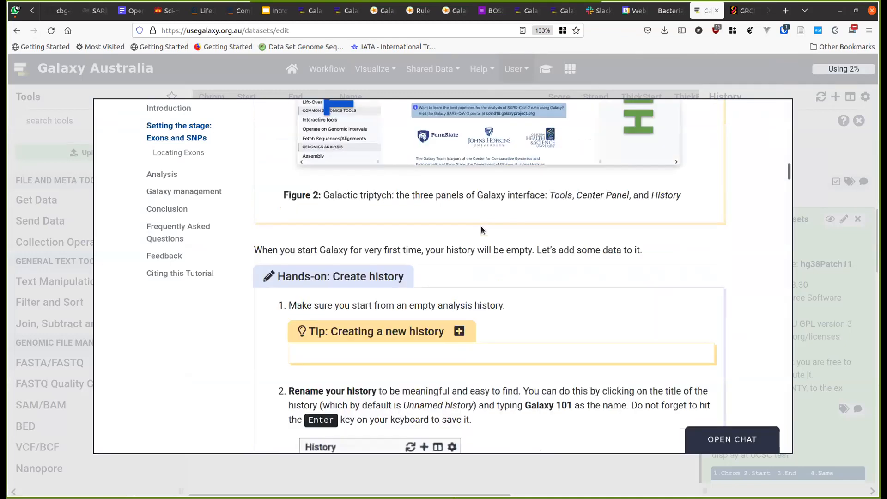
scroll(481, 230, up, 5)
scroll(481, 230, down, 12)
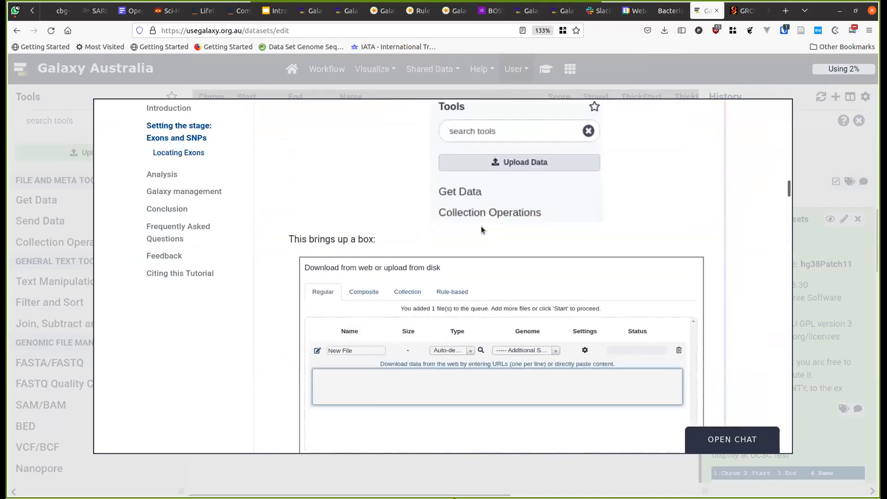
scroll(481, 229, up, 10)
scroll(481, 230, down, 4)
scroll(481, 229, down, 15)
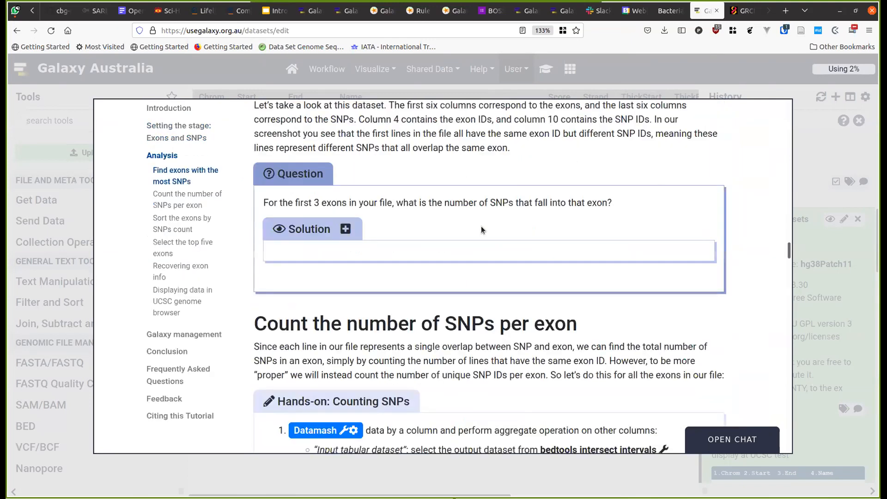
scroll(481, 230, down, 20)
scroll(480, 227, down, 15)
scroll(481, 227, up, 4)
scroll(481, 228, up, 10)
scroll(481, 227, up, 2)
click(484, 231)
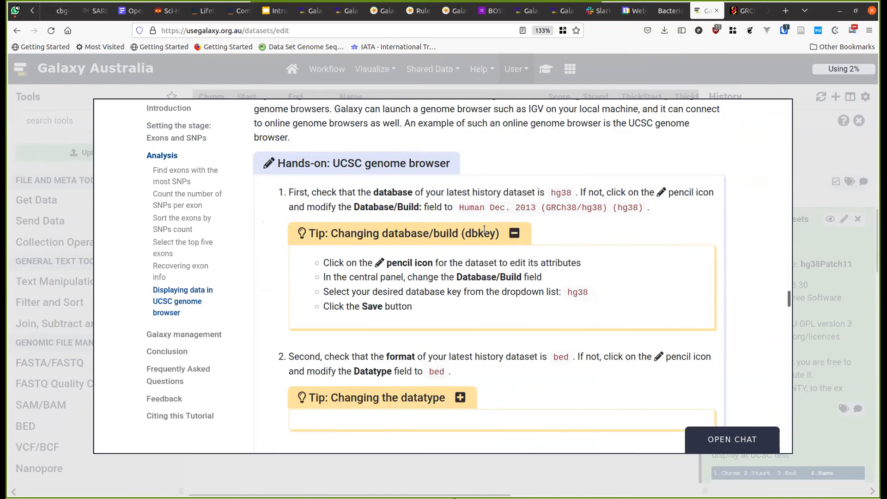
click(808, 166)
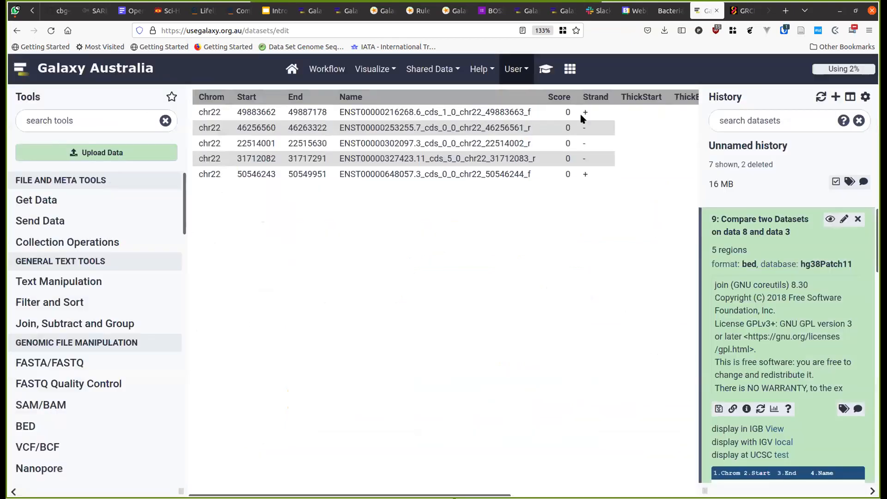
- Search 'hg38' in dataset 9's Database/Build and save Human Dec. 2013 (GRCh38/hg38)
click(843, 219)
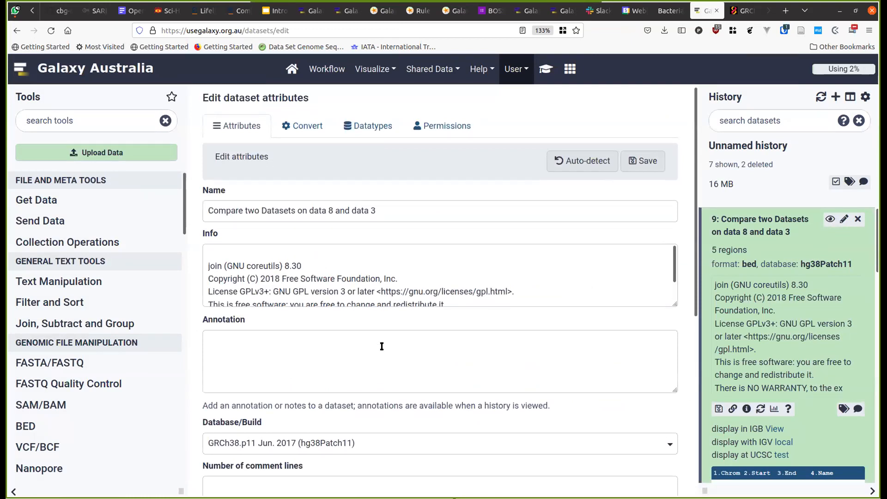
scroll(380, 347, down, 1)
click(376, 388)
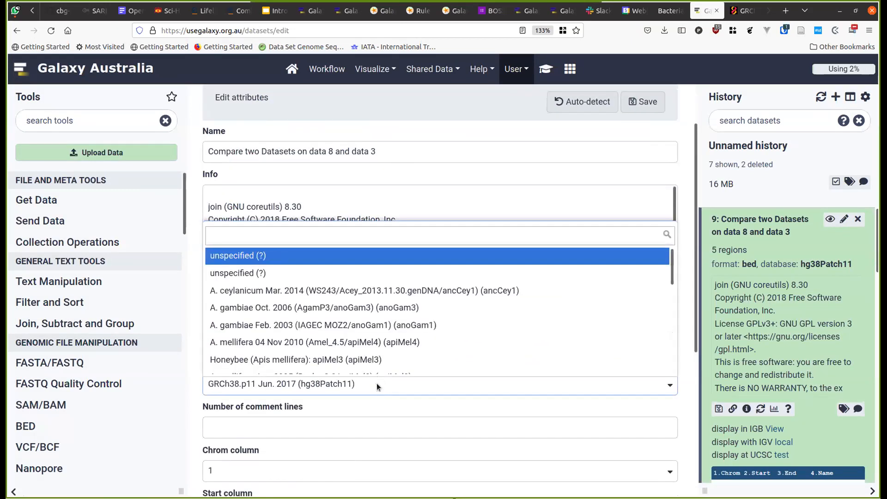
text(hg38)
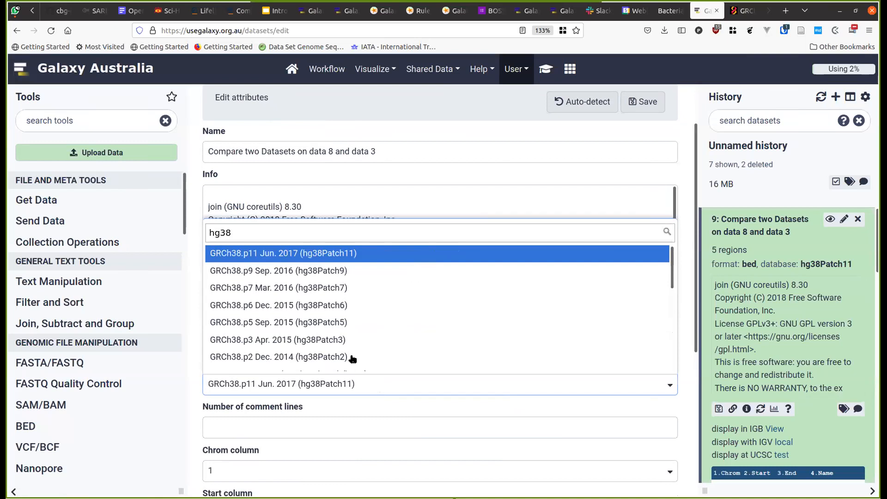
scroll(344, 335, down, 1)
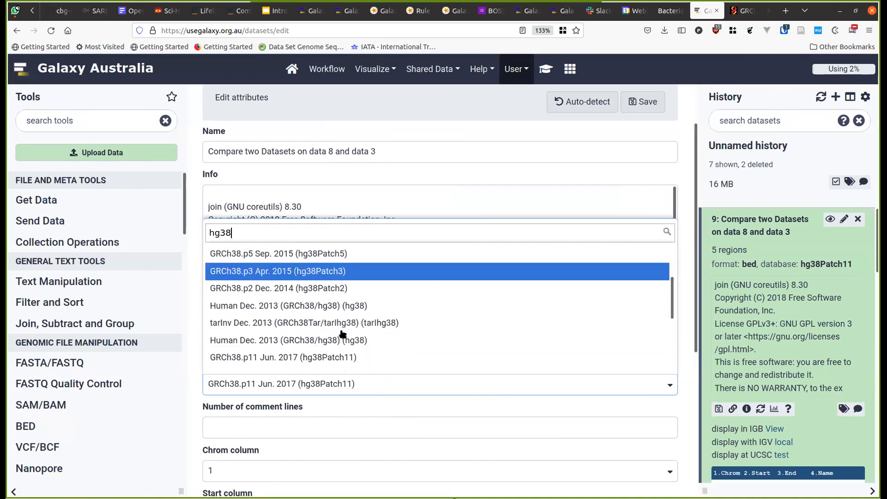
click(341, 305)
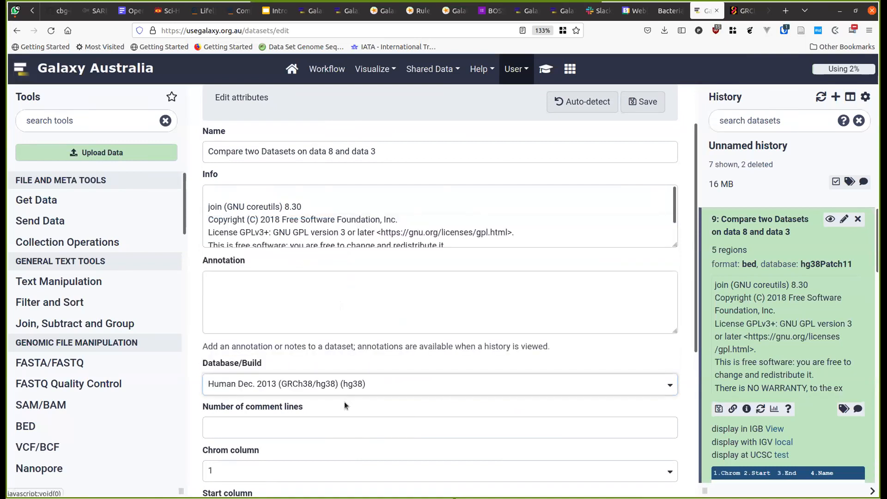
scroll(344, 401, down, 3)
scroll(344, 400, down, 1)
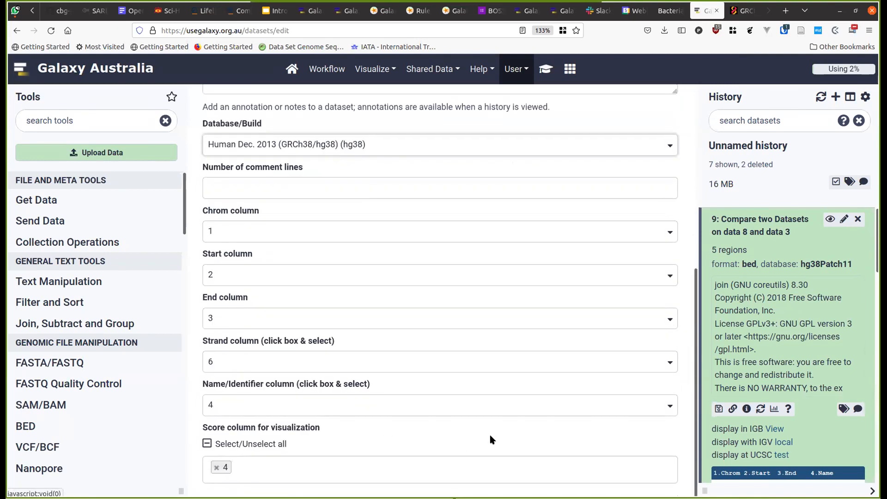
scroll(489, 430, up, 3)
scroll(489, 431, down, 3)
scroll(535, 306, up, 5)
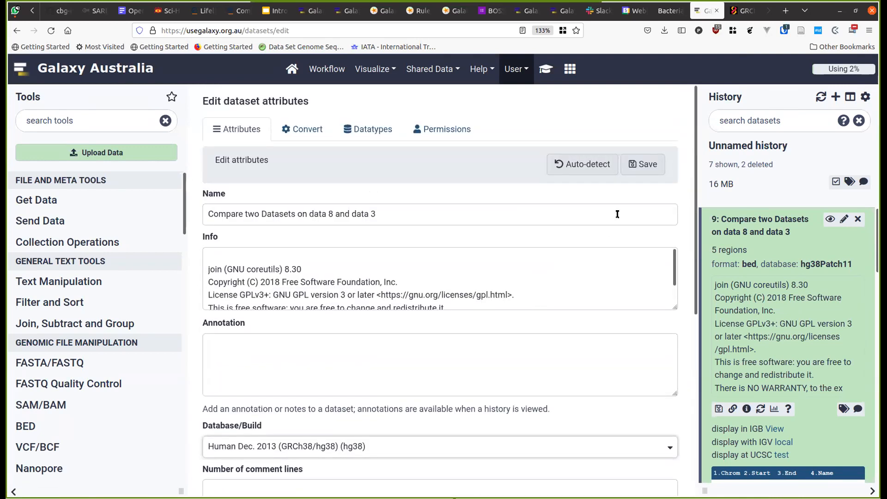
click(651, 169)
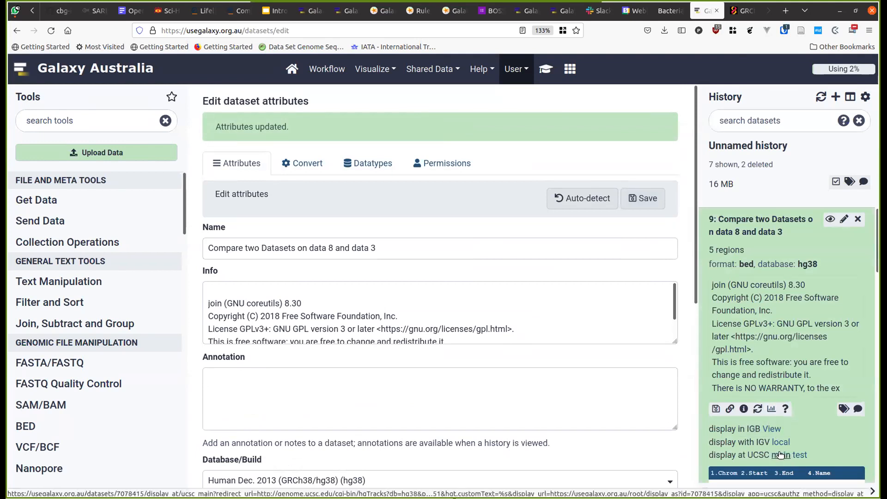
- Try UCSC test, close it, and display dataset 9 in the main UCSC browser on hg38
click(794, 454)
key(ctrl+w)
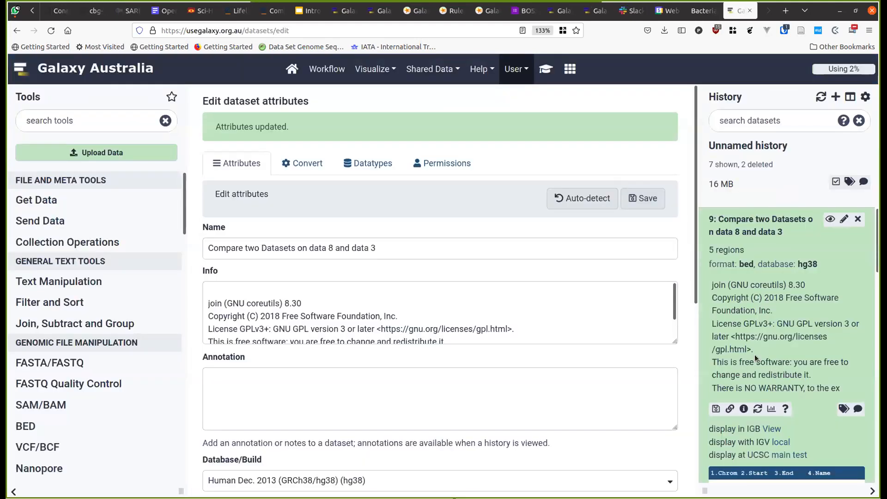
click(776, 456)
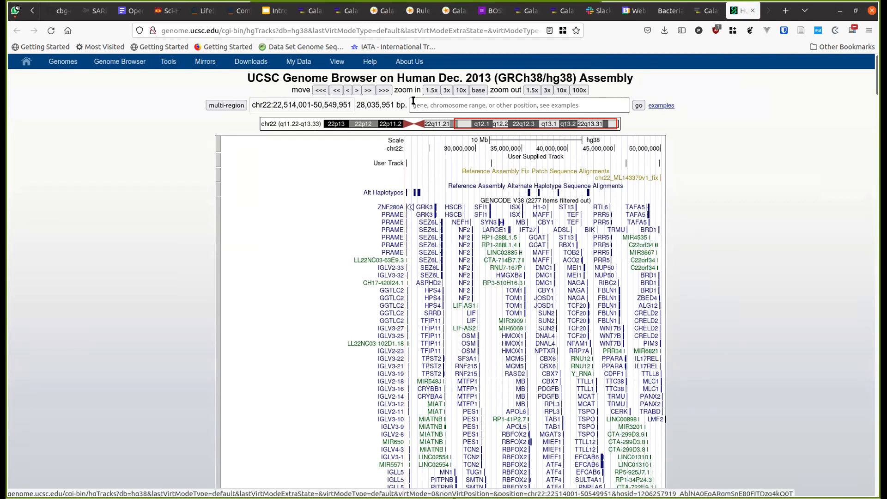
- Zoom chr22 in tenfold, then grab the first exon's Start value 49883662 from Galaxy's table
click(460, 90)
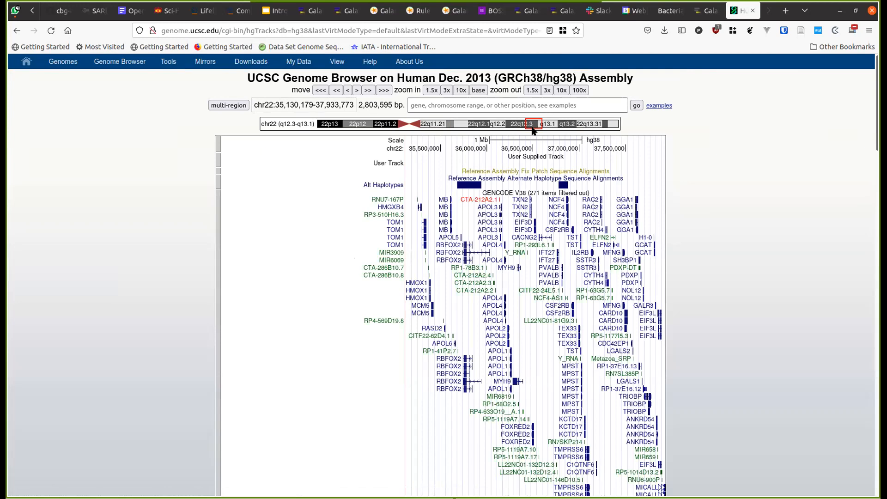
key(ctrl+Page_Up)
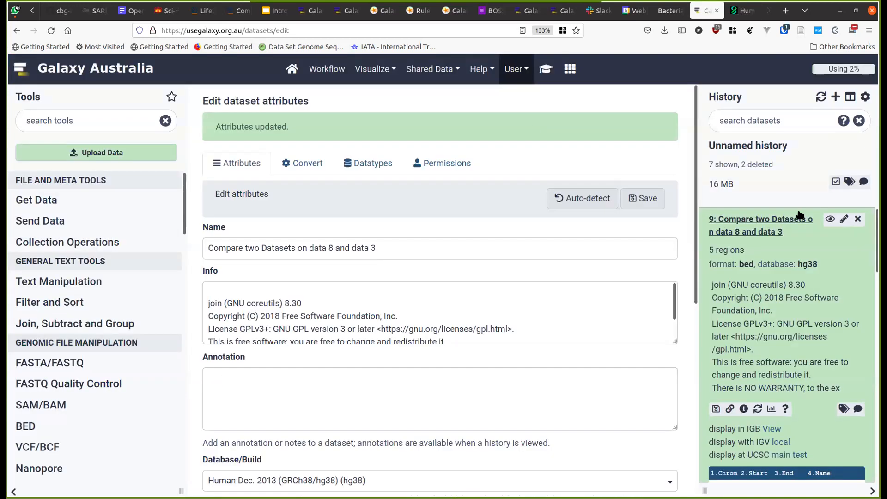
click(825, 220)
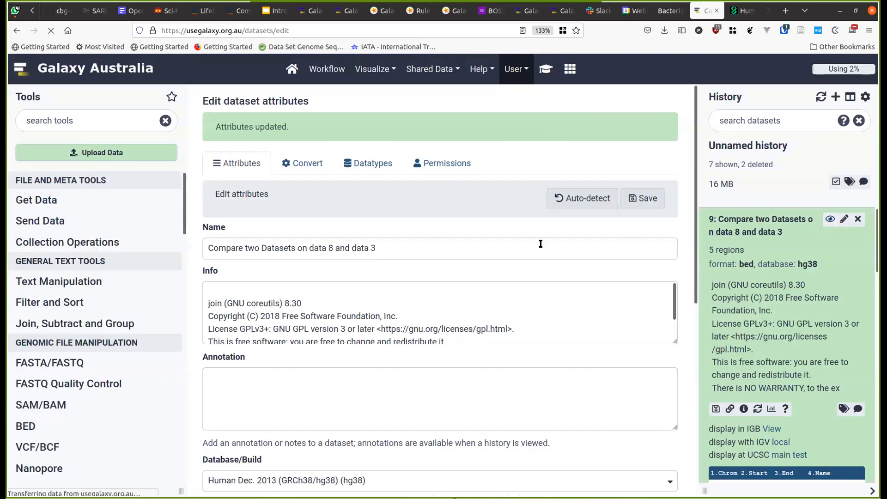
double_click(252, 112)
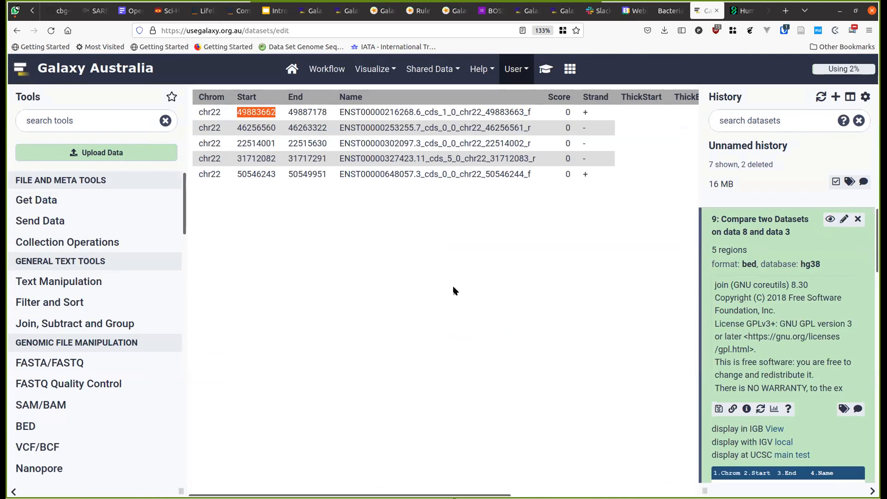
key(ctrl+Tab)
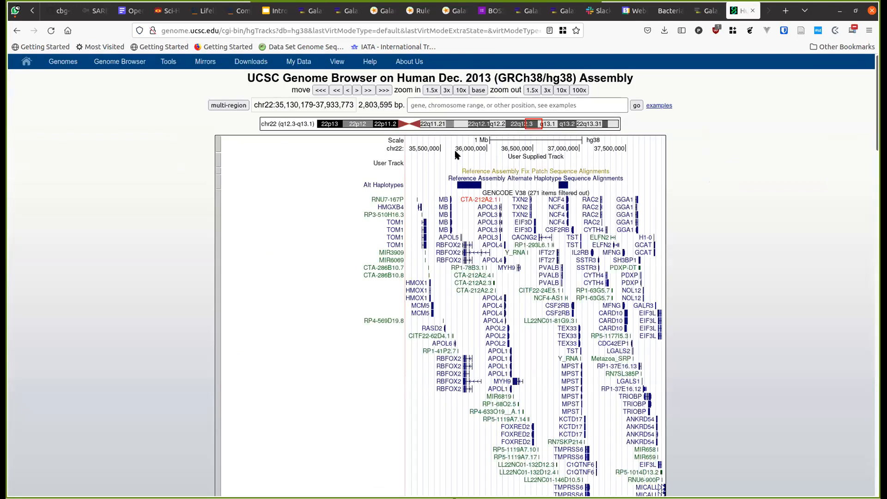
click(421, 105)
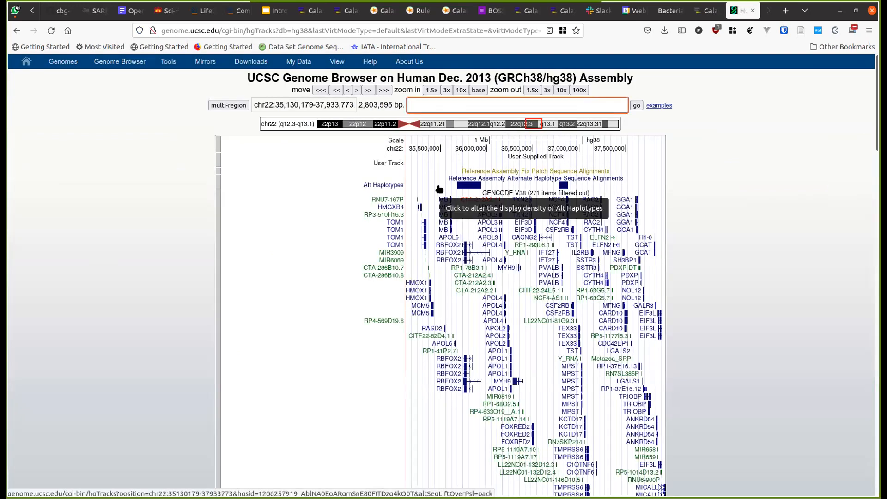
text(49883662-)
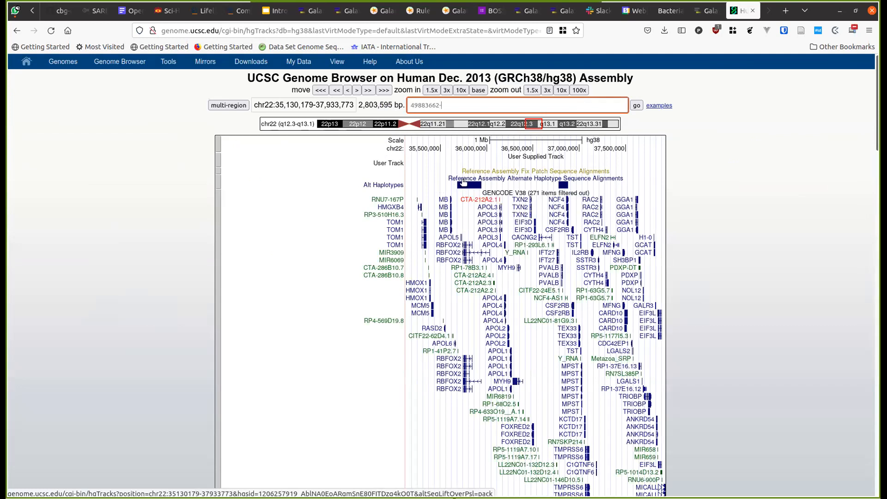
text(chr22:)
key(ctrl+Page_Up)
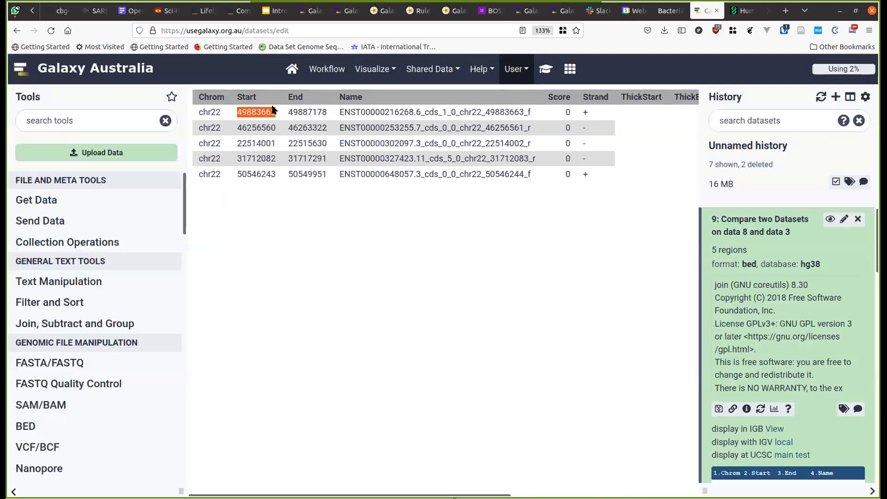
click(306, 111)
double_click(307, 111)
key(ctrl+c)
key(ctrl+Page_Down)
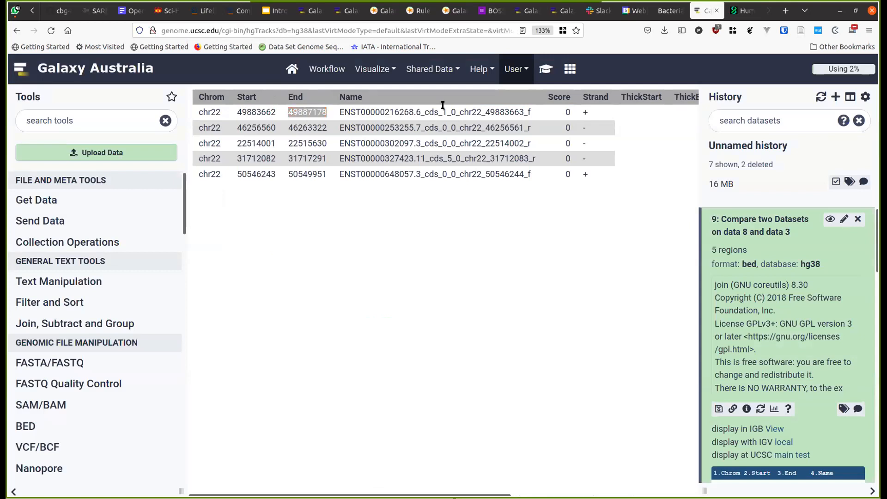
key(ctrl+v)
key(Return)
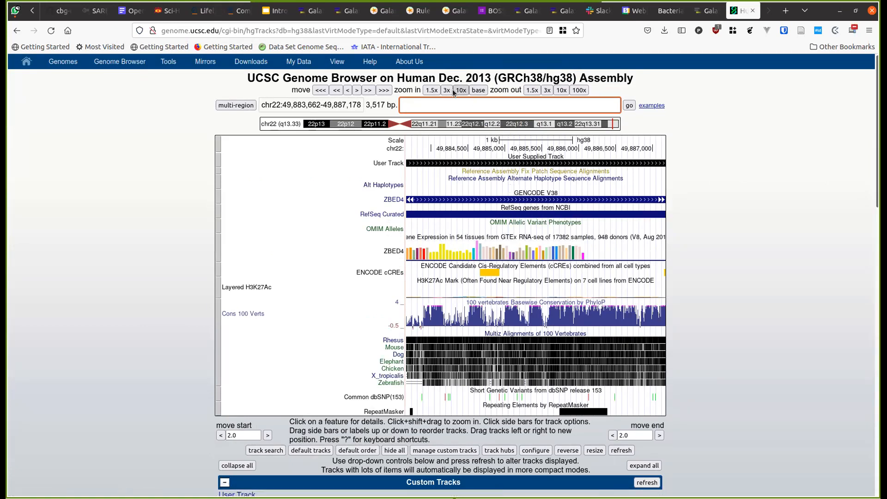
- Zoom out 3x to chr22:49,880,145-49,890,695 and pack the User Track to show ENST00000216268.6
click(548, 90)
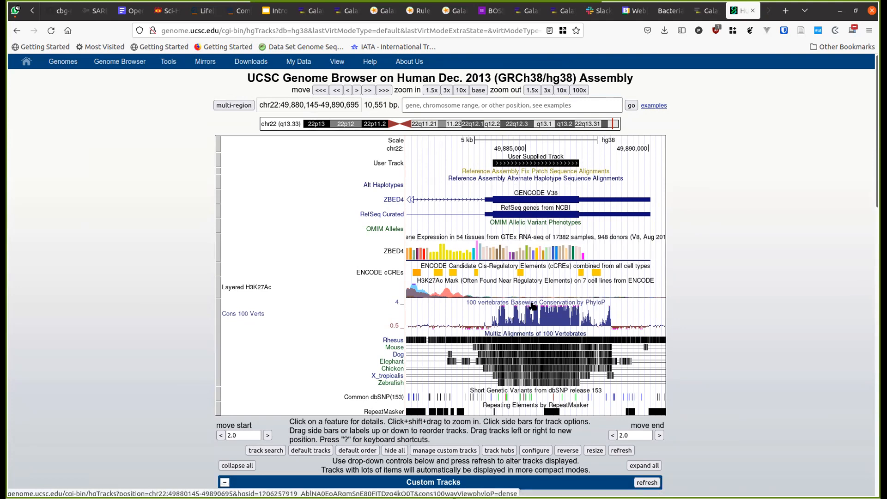
scroll(532, 306, down, 2)
scroll(533, 306, up, 2)
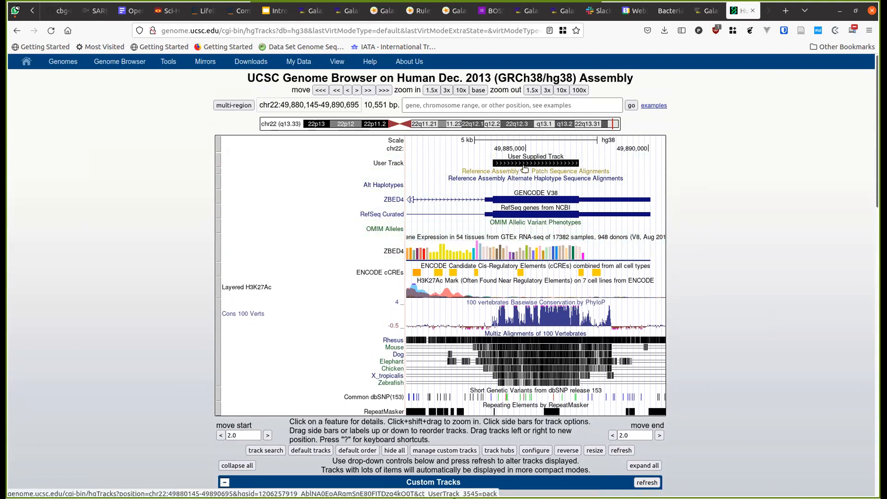
click(524, 167)
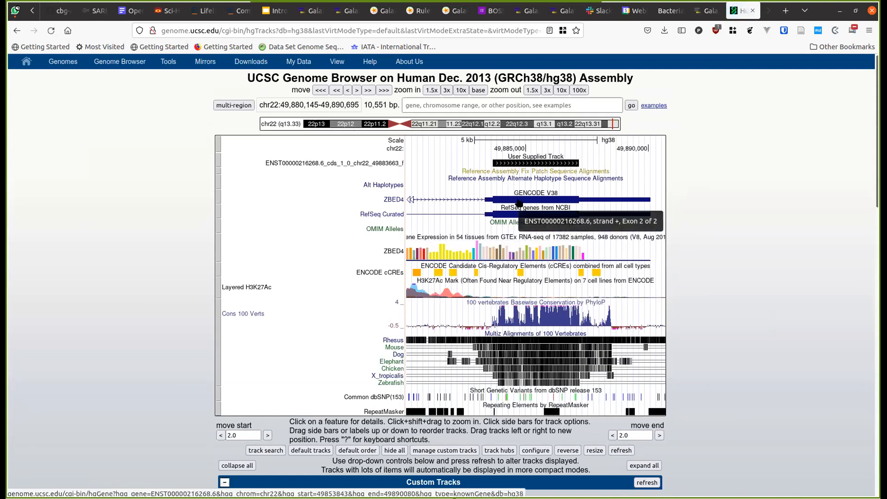
- Open the ZBED4 transcript ENST00000216268.6 details page, then return to the Galaxy tab
click(519, 200)
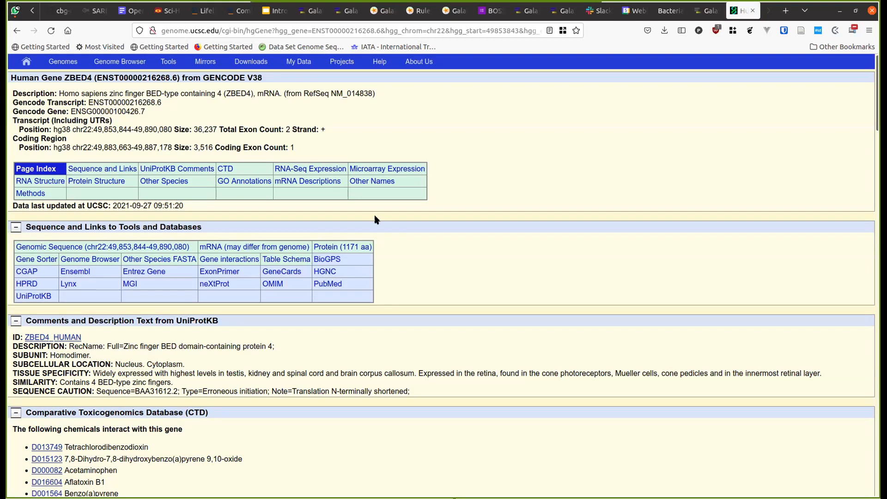
key(ctrl+Page_Up)
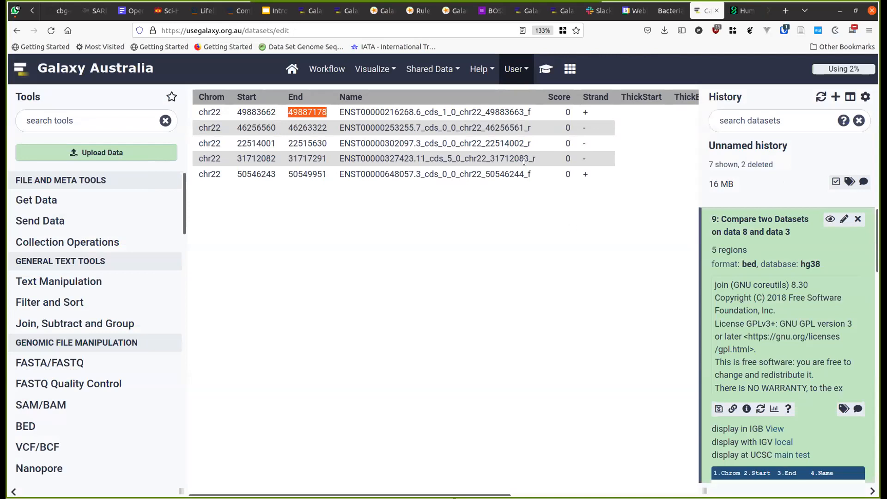
click(545, 71)
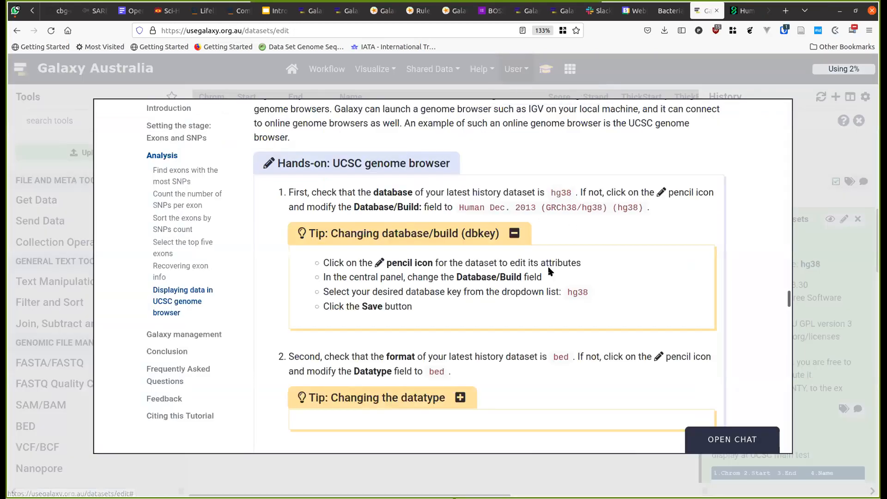
scroll(550, 271, down, 3)
scroll(550, 271, down, 15)
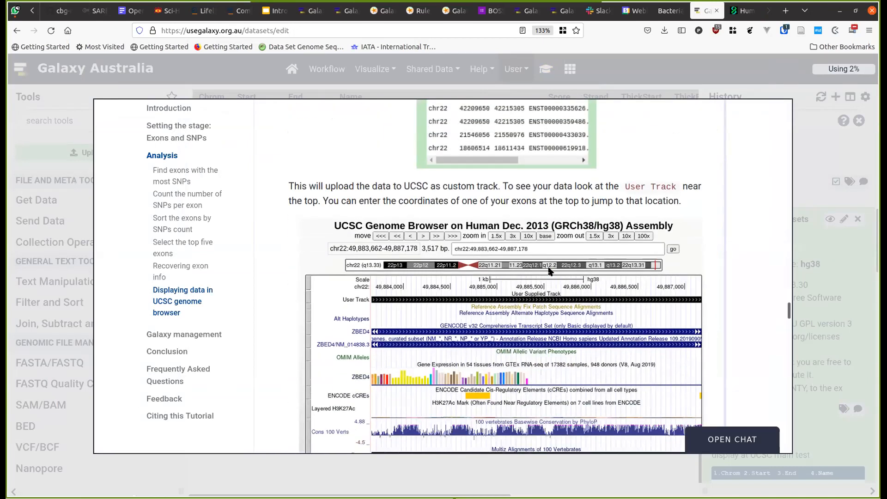
scroll(549, 271, down, 10)
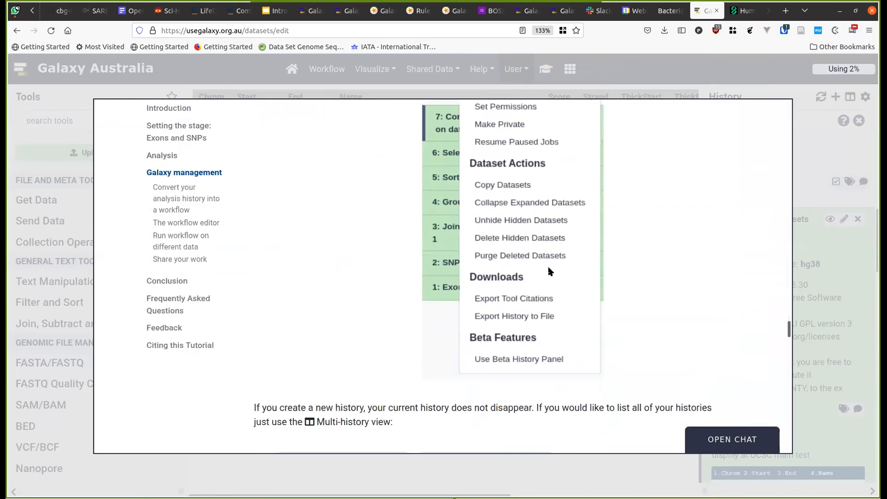
scroll(549, 271, up, 5)
scroll(550, 271, up, 5)
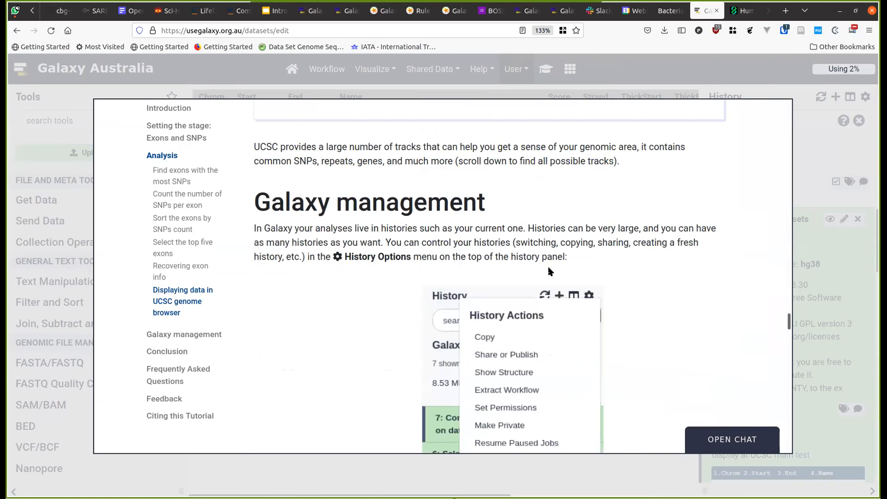
scroll(549, 271, down, 18)
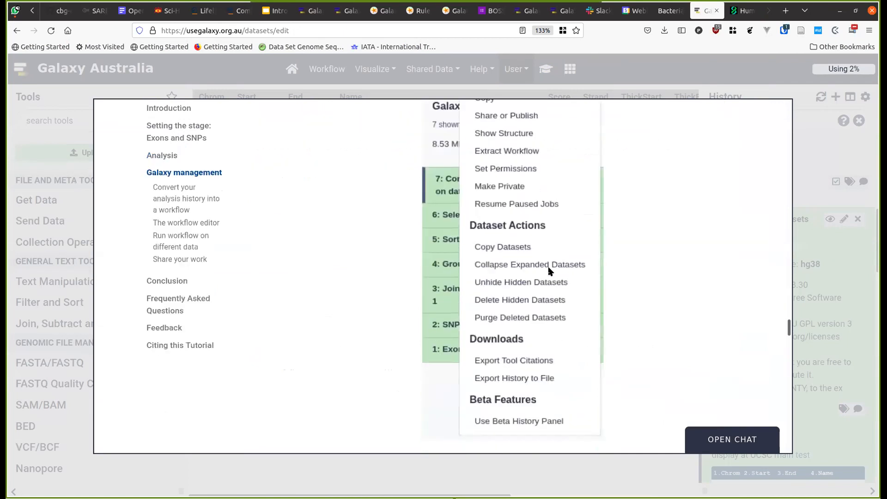
scroll(549, 267, down, 5)
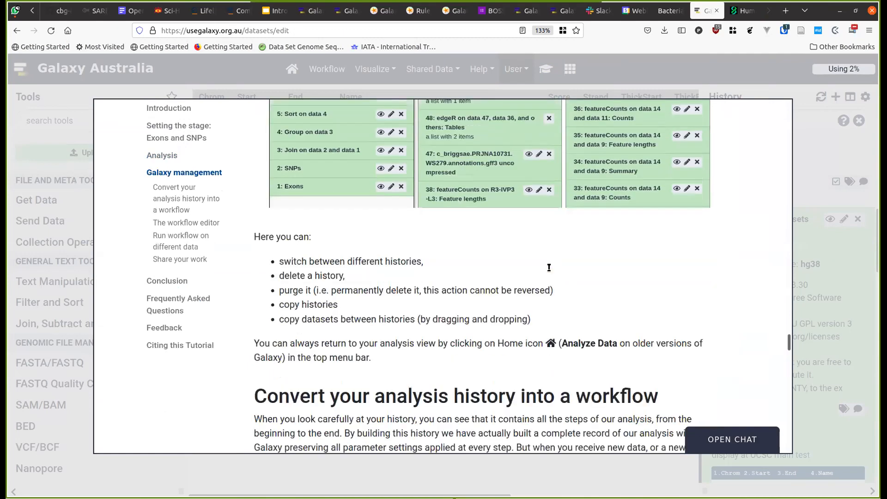
scroll(548, 267, up, 3)
scroll(549, 267, down, 2)
scroll(549, 271, down, 8)
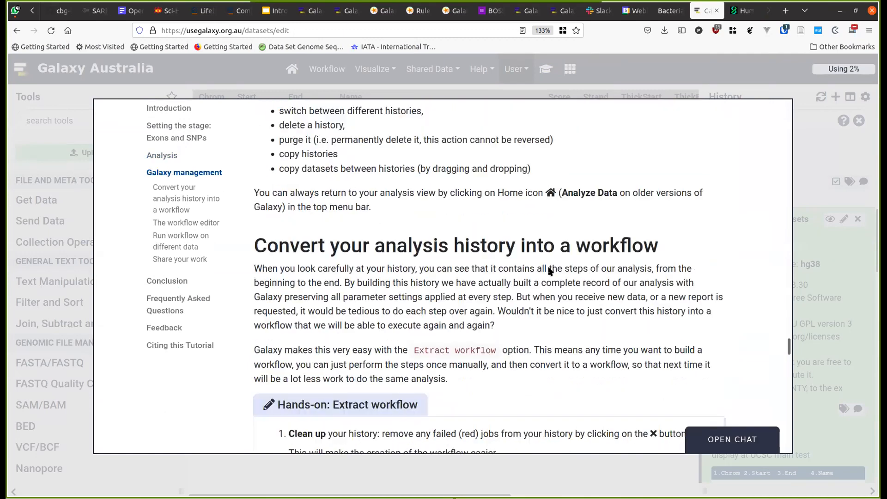
scroll(550, 271, down, 2)
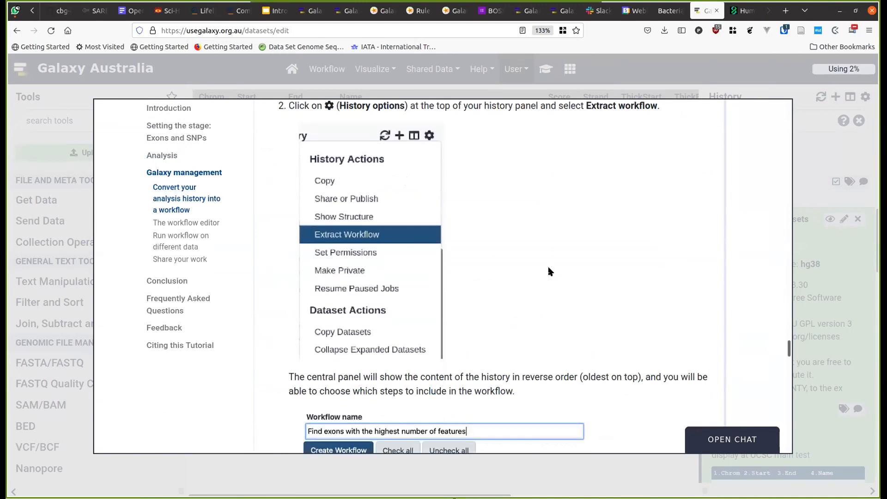
click(805, 171)
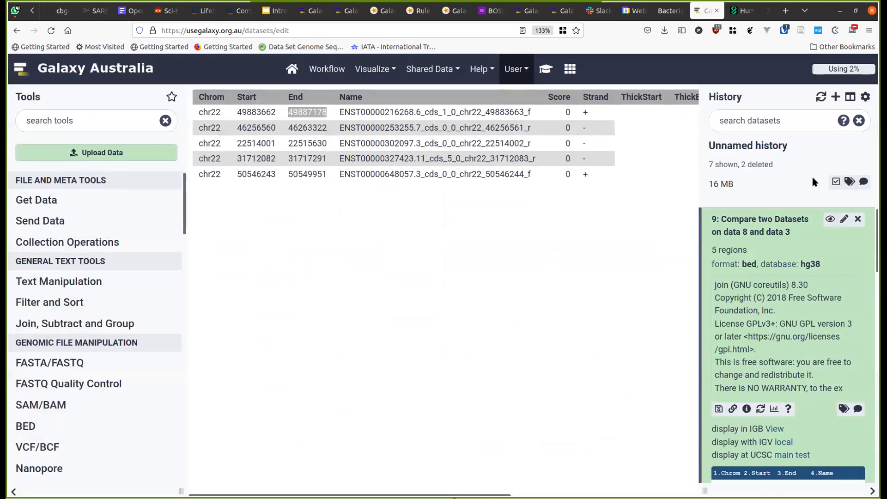
- Extract the current history into a workflow named 'From Bed To Counts and Exons'
click(836, 181)
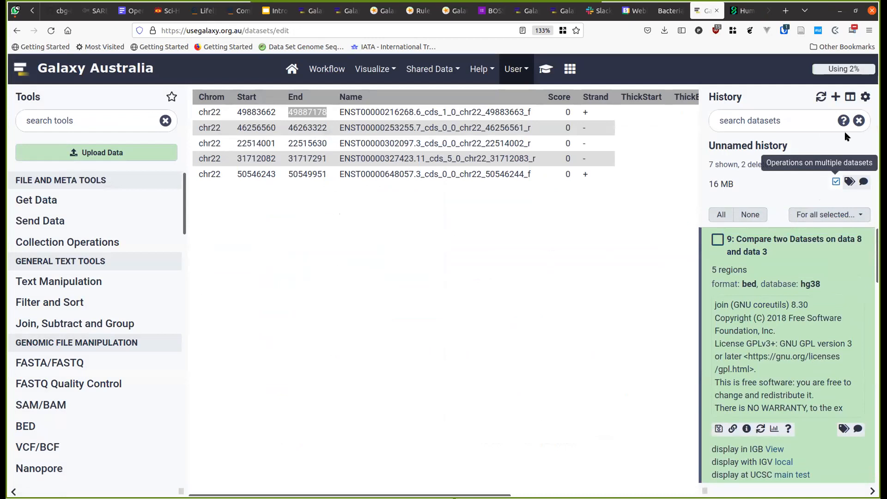
click(863, 97)
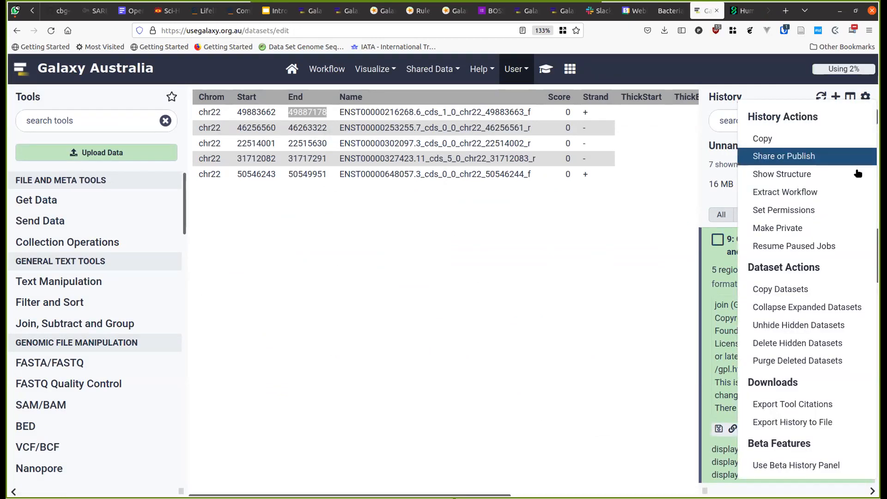
click(855, 194)
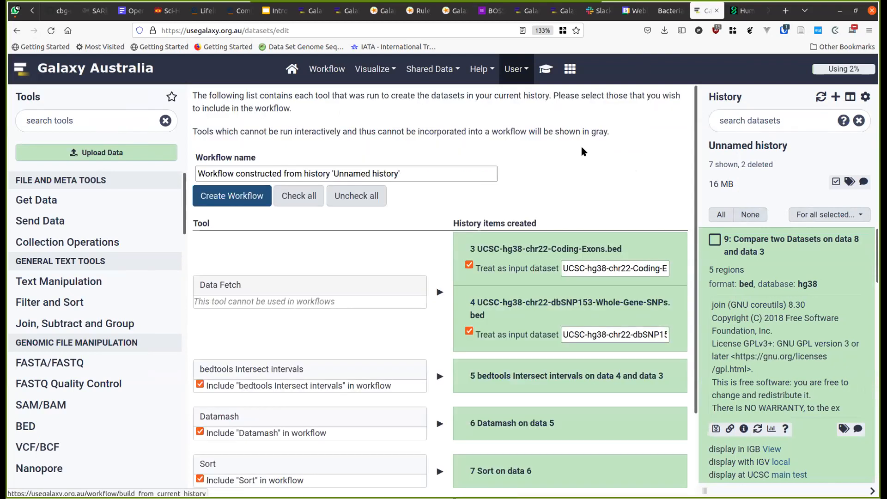
scroll(406, 230, down, 3)
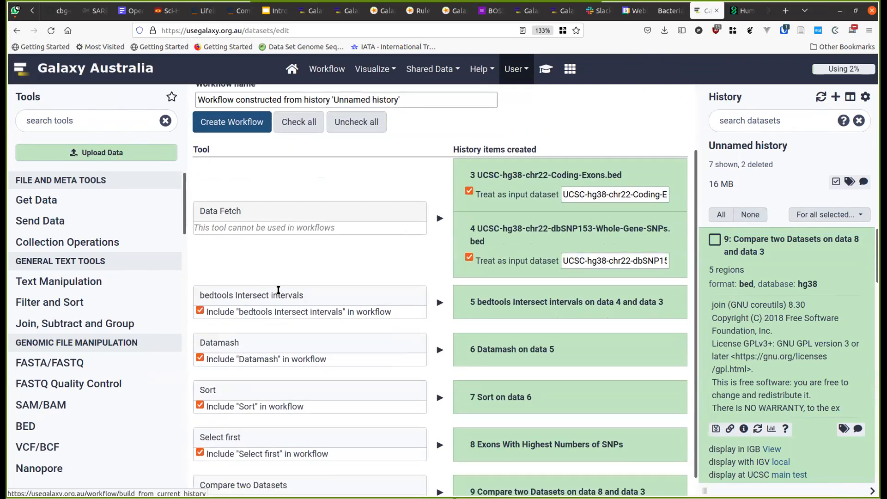
scroll(278, 252, down, 1)
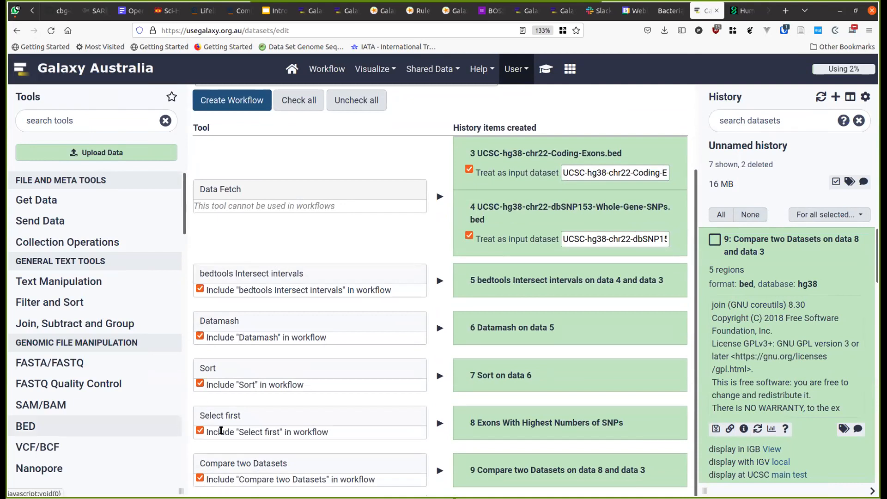
scroll(350, 230, up, 2)
scroll(416, 249, down, 2)
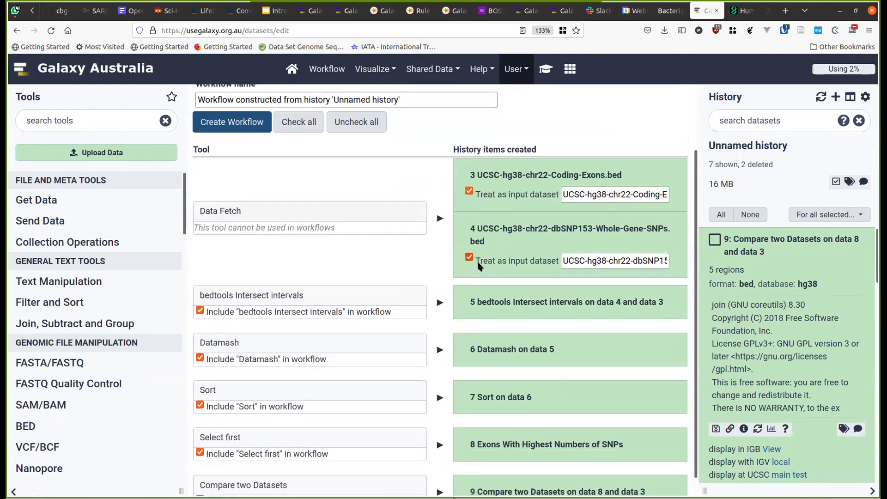
triple_click(273, 100)
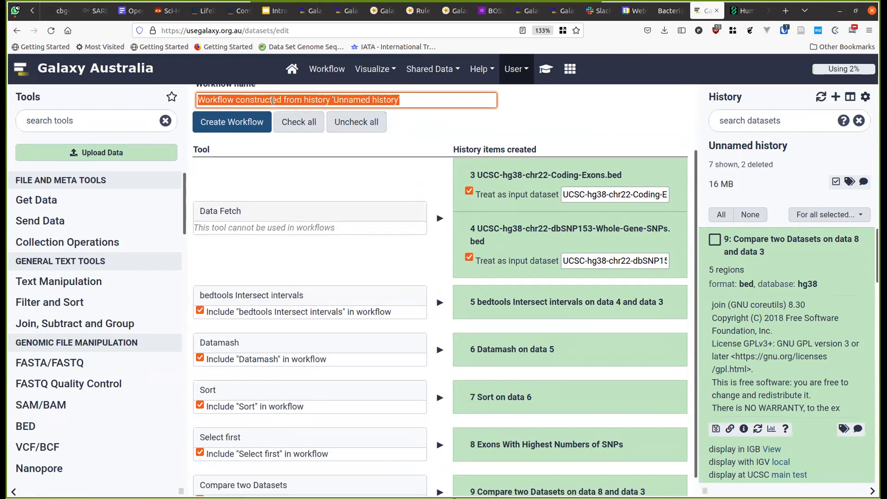
text(From Be)
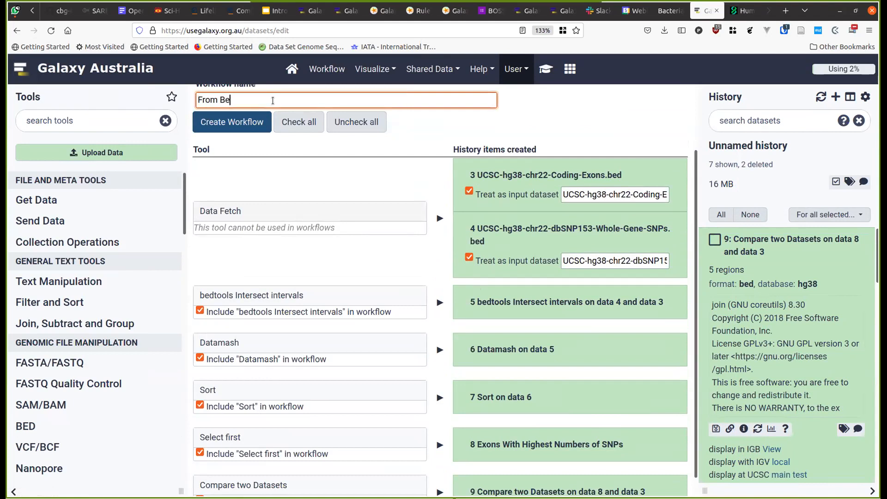
text(d To Counts and Exons)
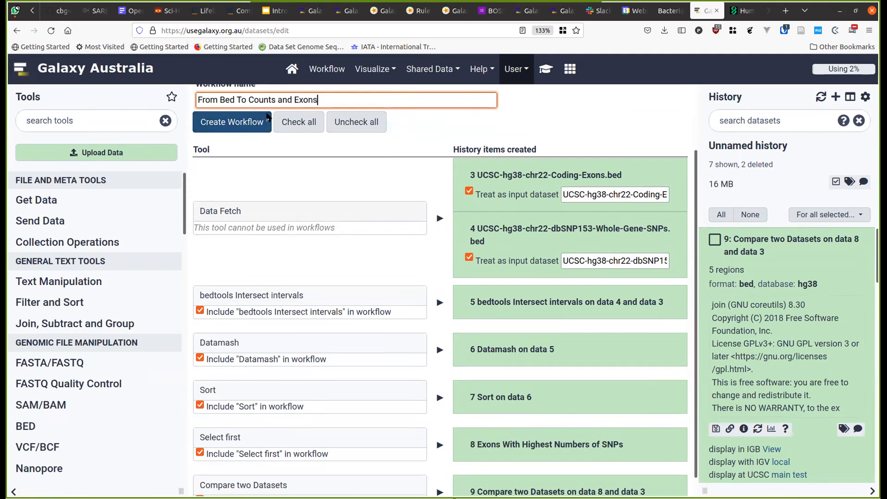
click(248, 120)
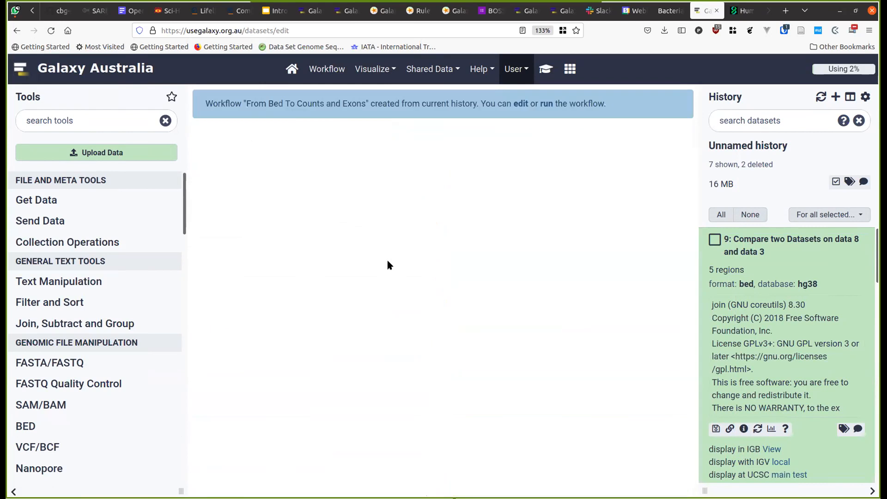
- Open the new workflow in the editor and label the coding exons input 'Exons'
click(521, 104)
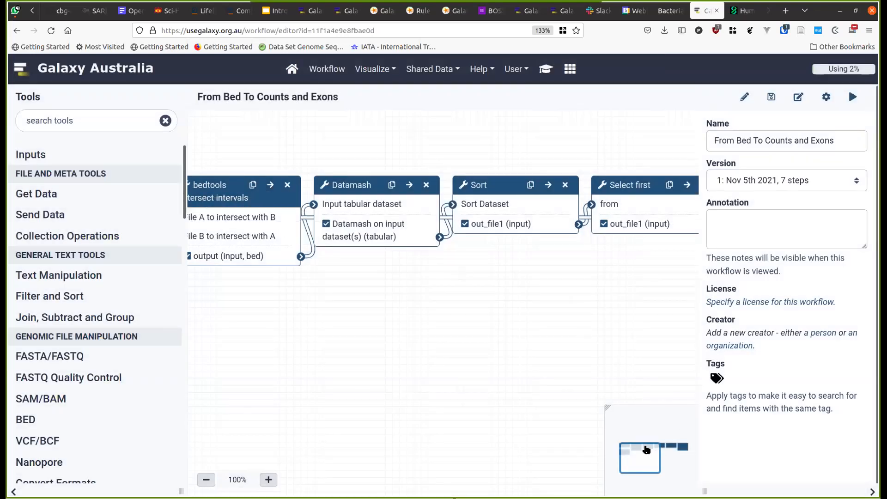
drag(645, 450, 638, 425)
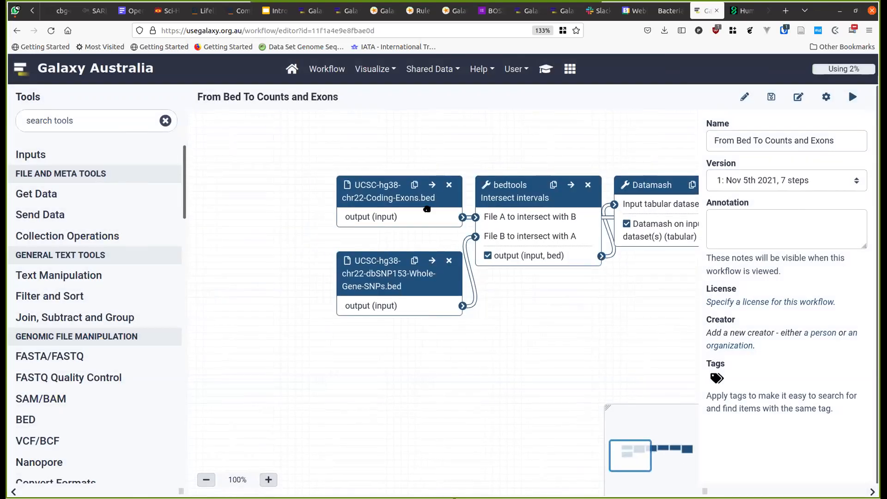
click(406, 202)
triple_click(797, 162)
text(Exons)
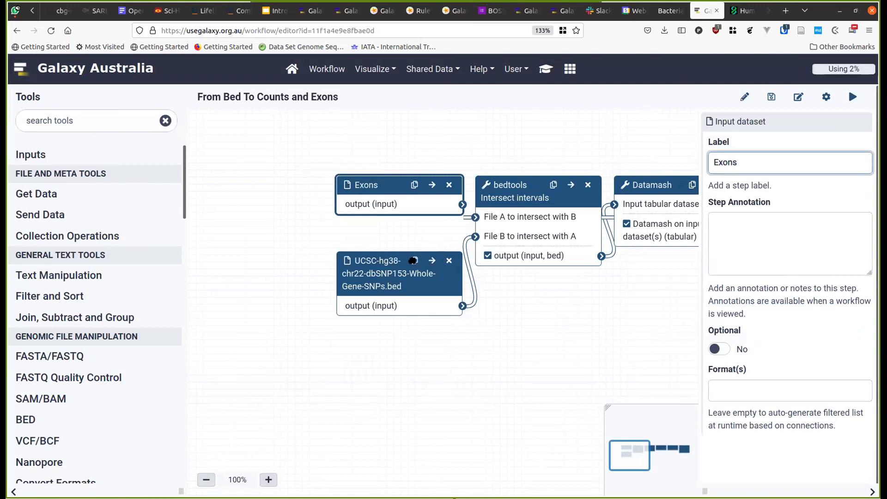
- Relabel the SNPs input step with 'SNP'
click(372, 289)
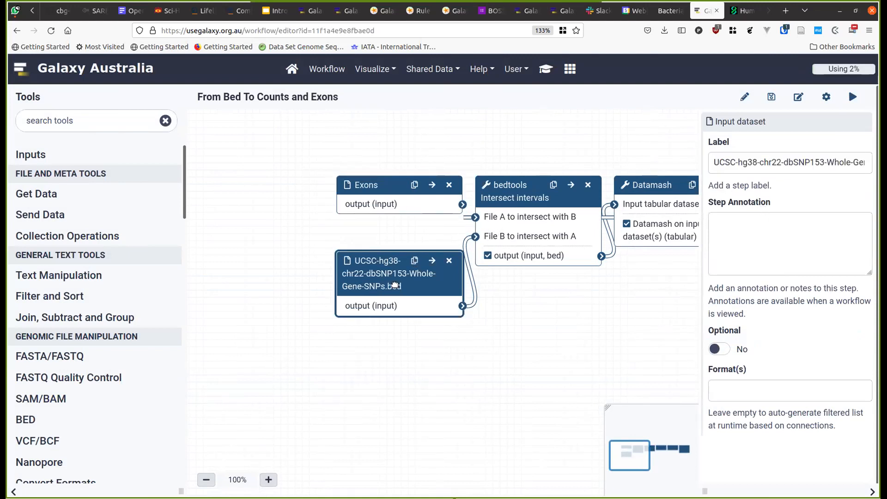
triple_click(761, 163)
text(SNPs)
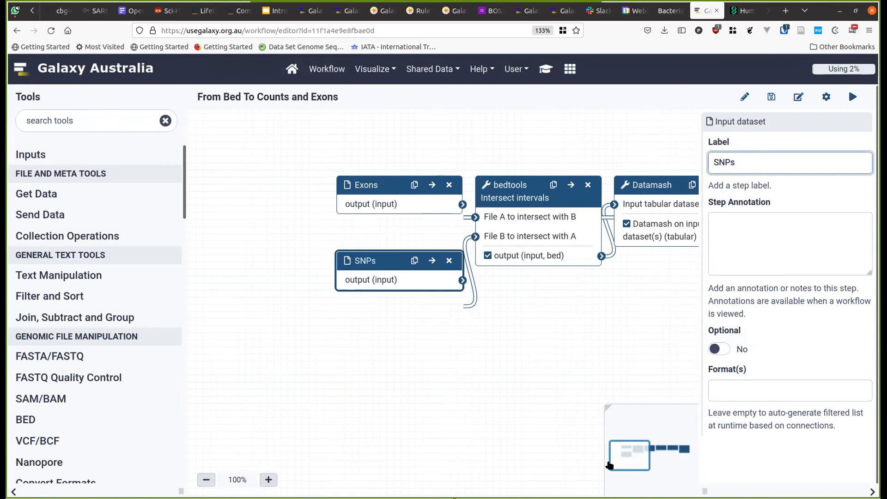
click(633, 458)
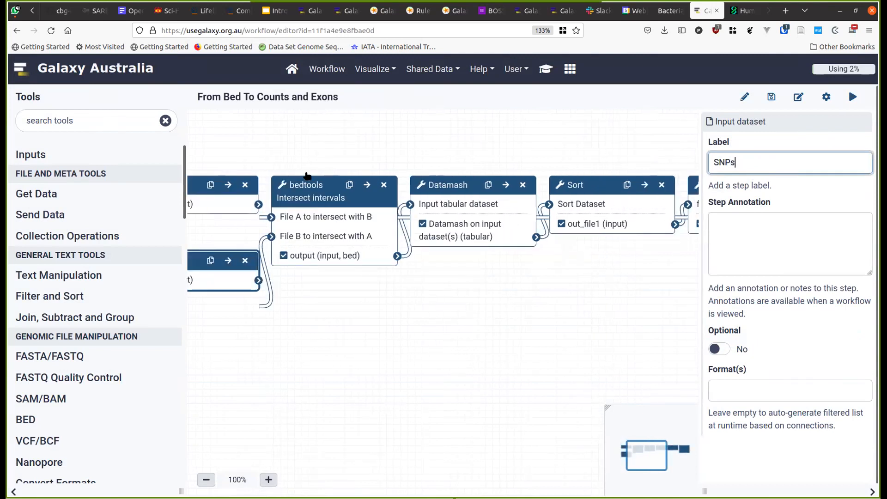
click(825, 97)
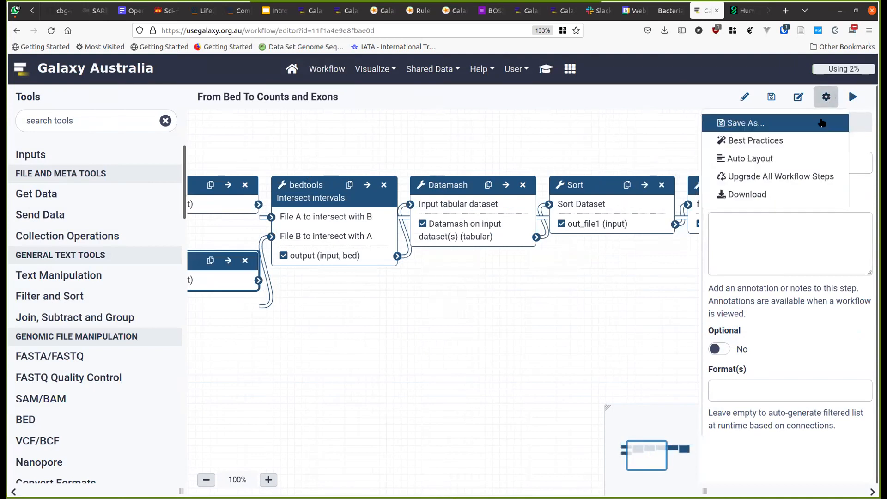
- Auto-layout the workflow and reposition the bedtools Intersect, Exons and Datamash steps
click(780, 159)
mouse_move(640, 457)
mouse_down()
mouse_move(659, 459)
mouse_move(629, 459)
mouse_up()
drag(414, 203, 443, 311)
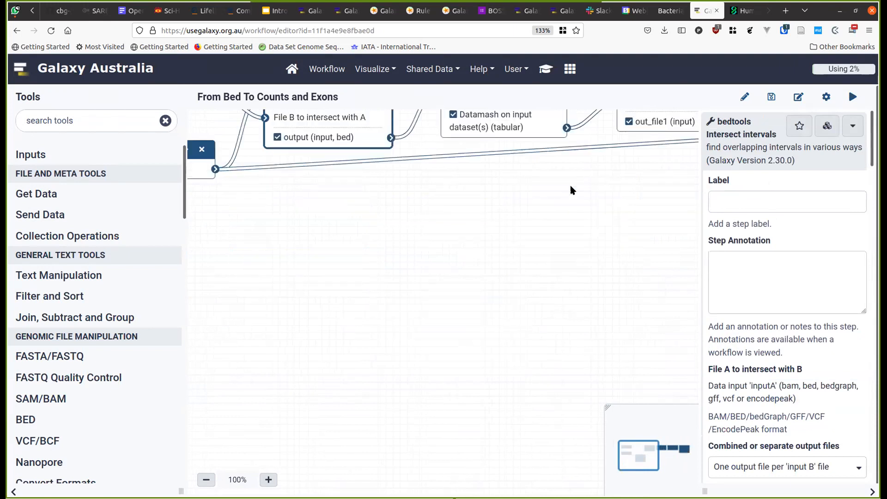
drag(626, 476, 621, 446)
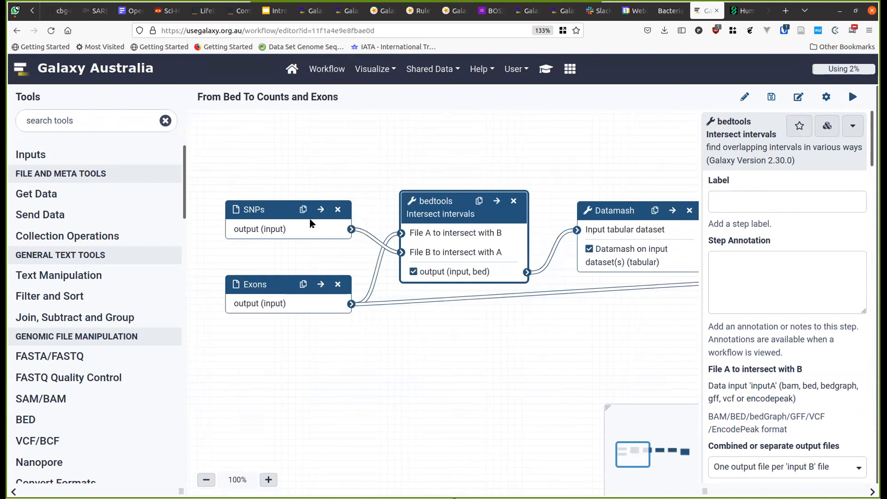
drag(277, 285, 278, 289)
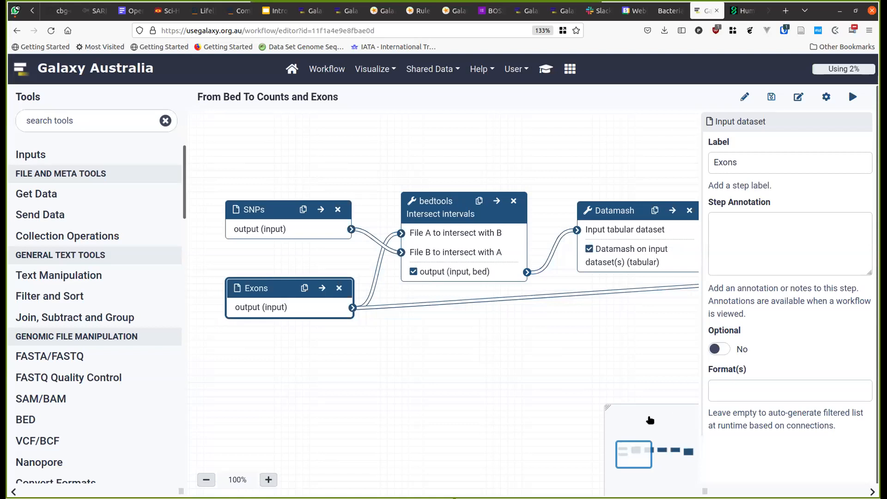
drag(639, 445, 643, 447)
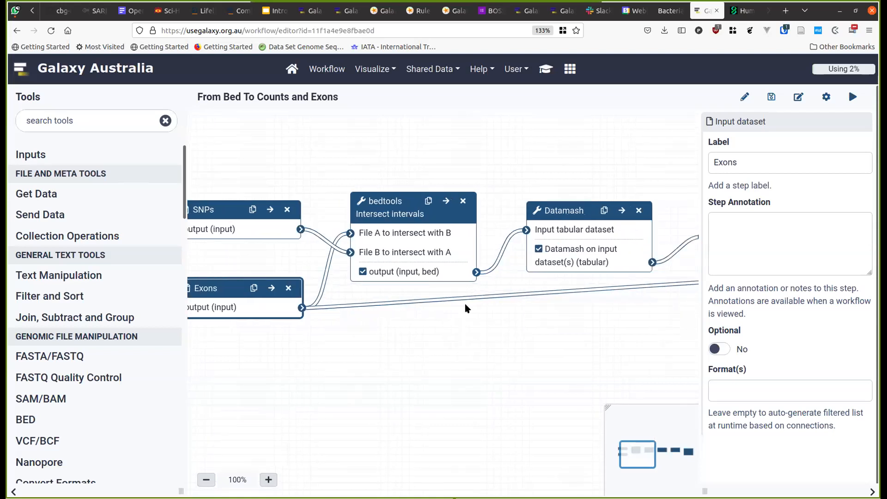
drag(570, 212, 563, 210)
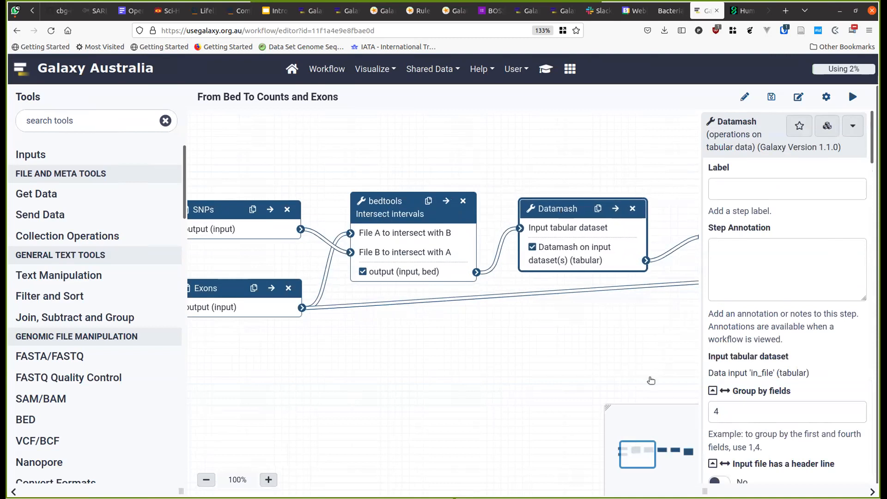
drag(649, 455, 667, 457)
- Reposition the Sort, Select first and Compare two Datasets steps on the canvas
mouse_move(347, 218)
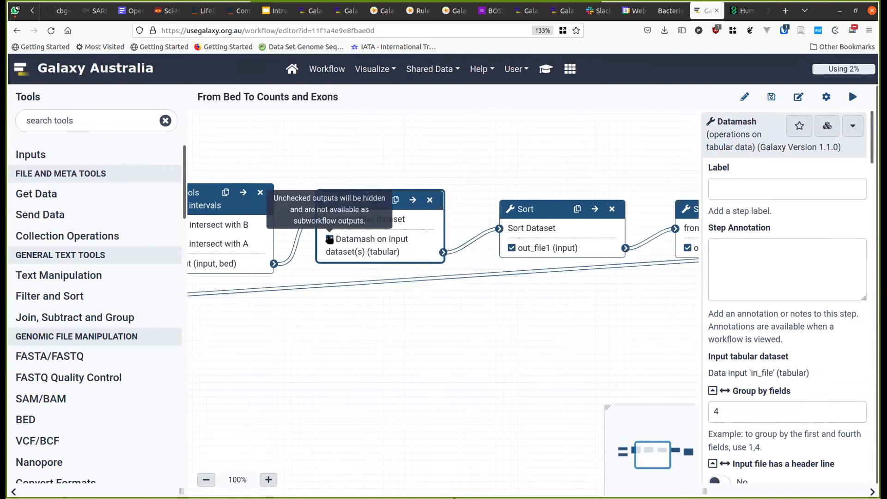
drag(542, 210, 536, 196)
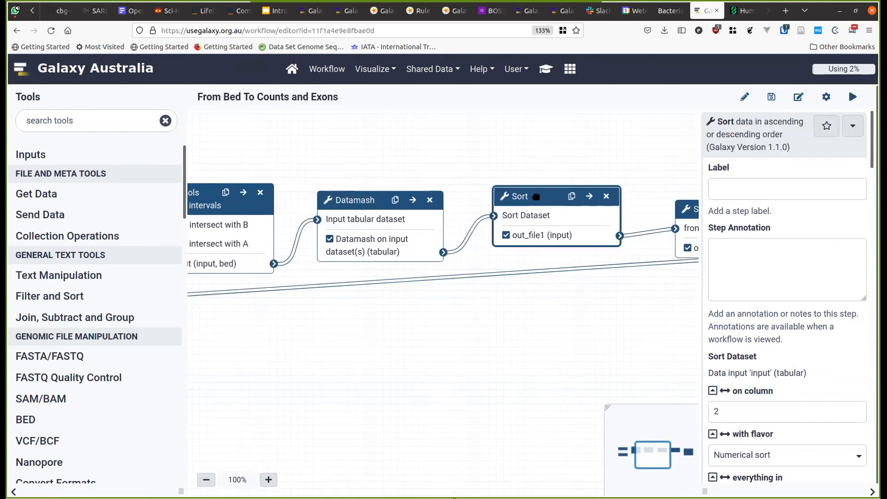
drag(651, 463, 666, 462)
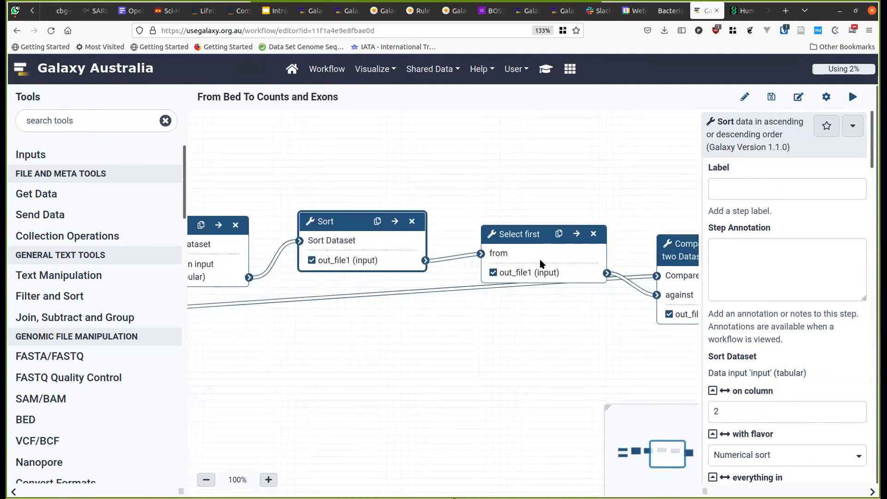
drag(525, 224, 523, 219)
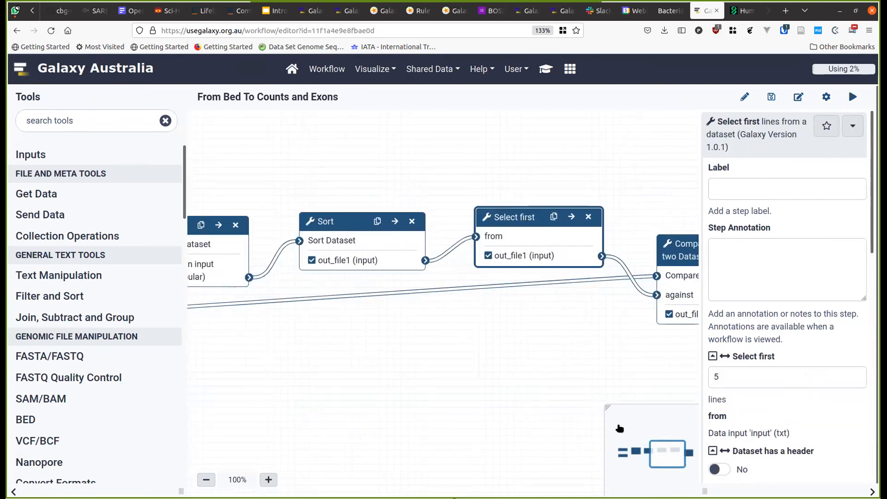
drag(678, 459, 688, 461)
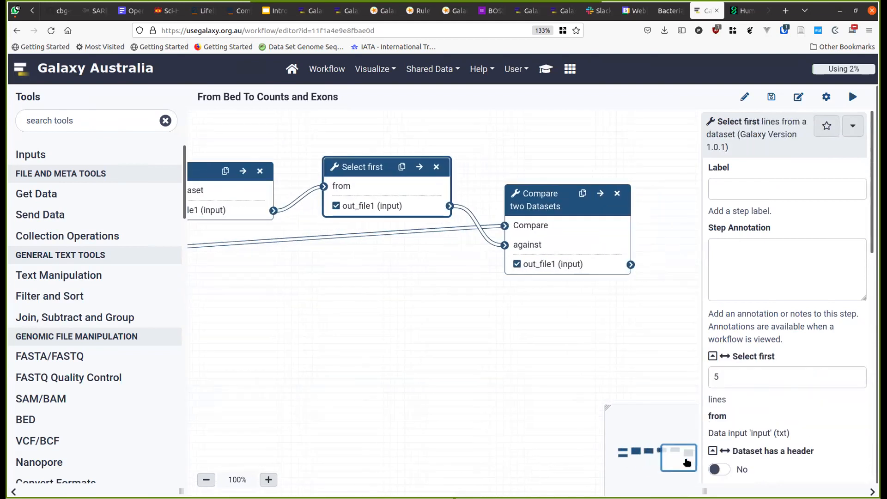
drag(543, 200, 542, 221)
drag(684, 465, 636, 455)
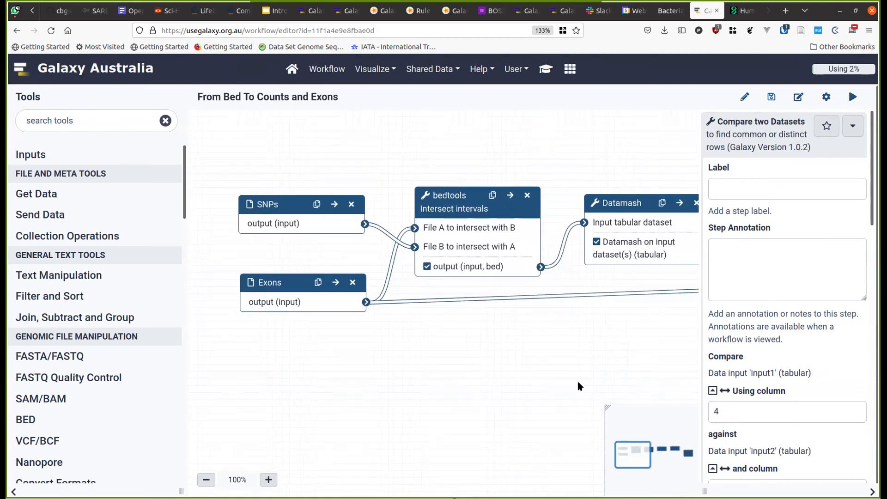
- Hide the bedtools Intersect, Datamash and Sort outputs, review the remaining steps, and save the workflow
click(427, 266)
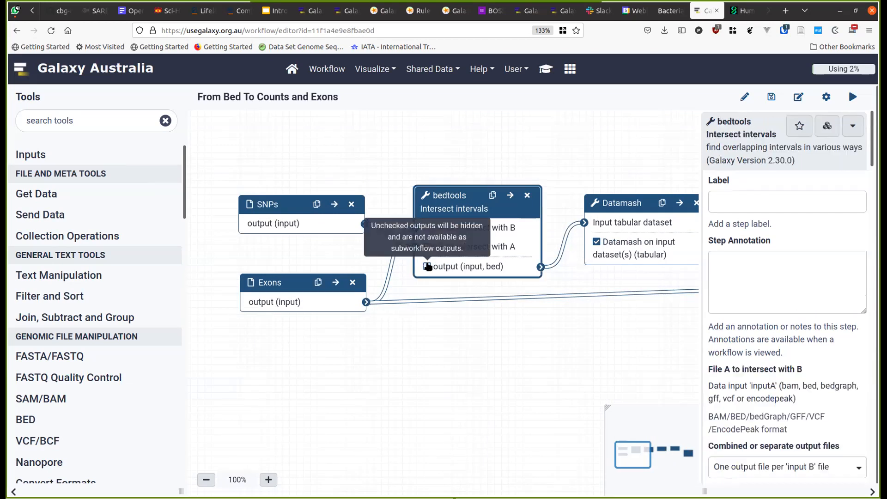
click(596, 241)
drag(644, 457, 663, 455)
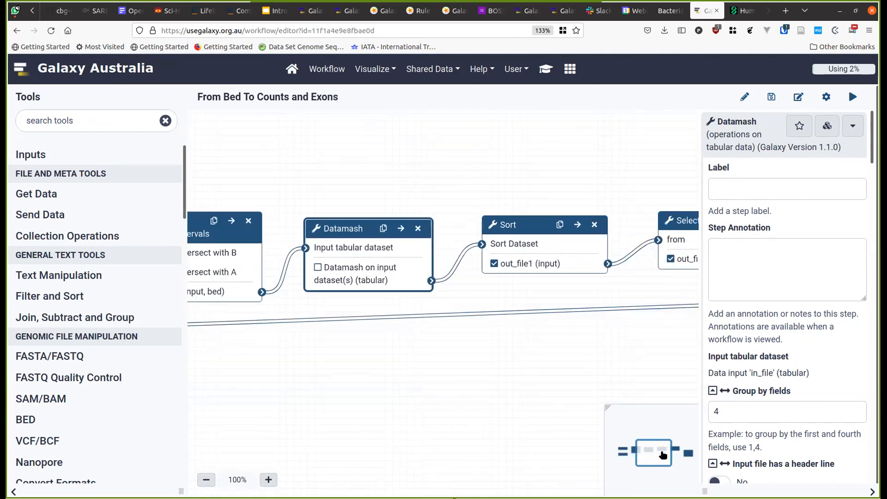
click(493, 263)
drag(646, 454, 668, 454)
click(471, 205)
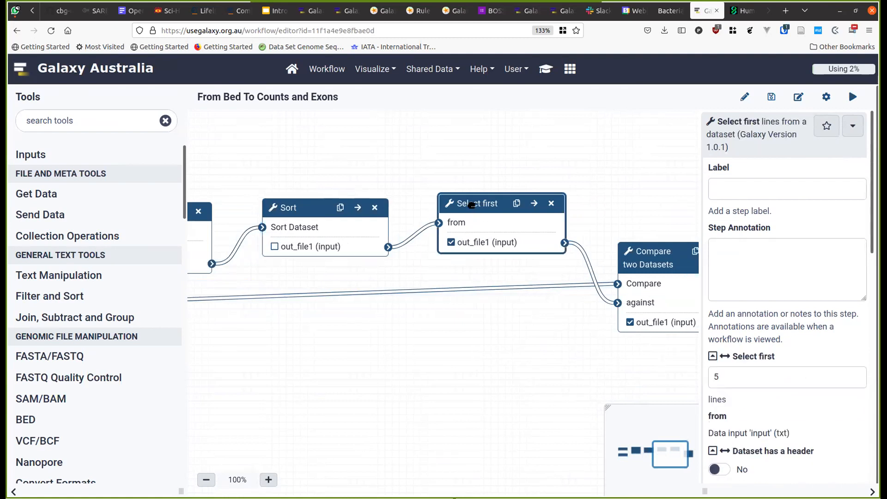
click(658, 252)
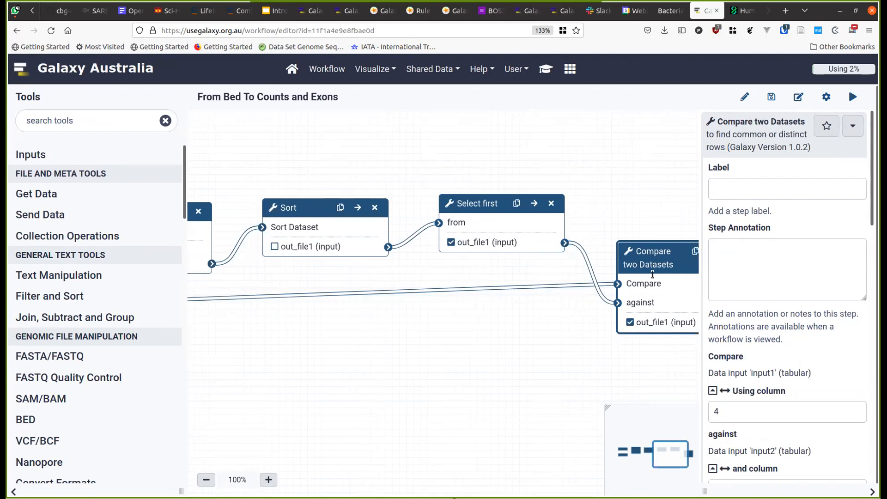
drag(669, 456, 659, 458)
drag(649, 459, 631, 454)
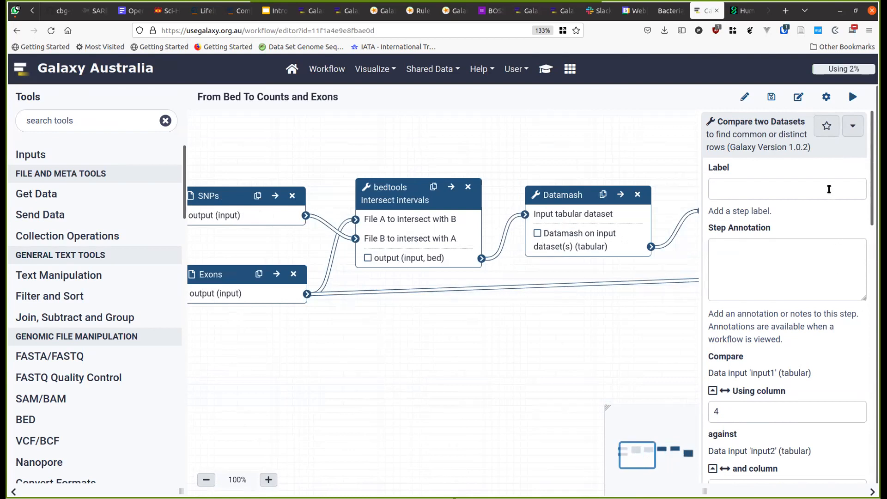
click(771, 97)
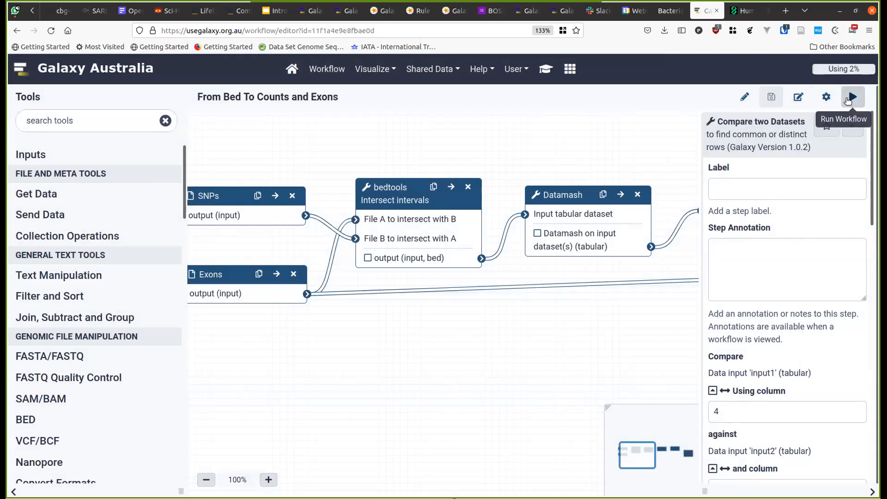
- Start a run with dbSNP153 Whole-Gene-SNPs.bed as SNPs and Coding-Exons.bed as Exons
click(847, 100)
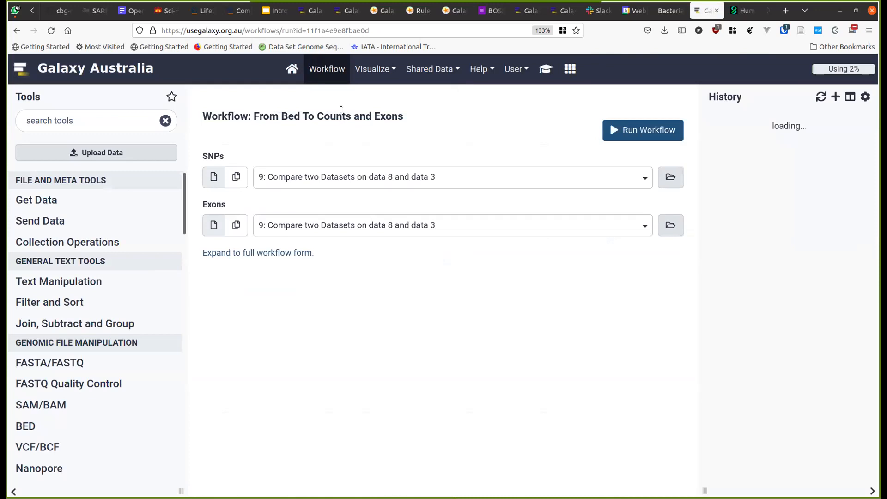
click(389, 184)
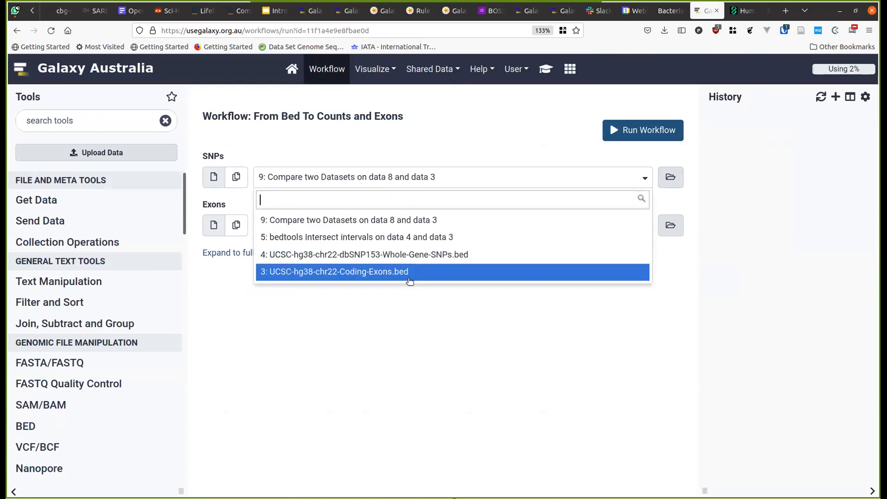
click(388, 254)
click(379, 226)
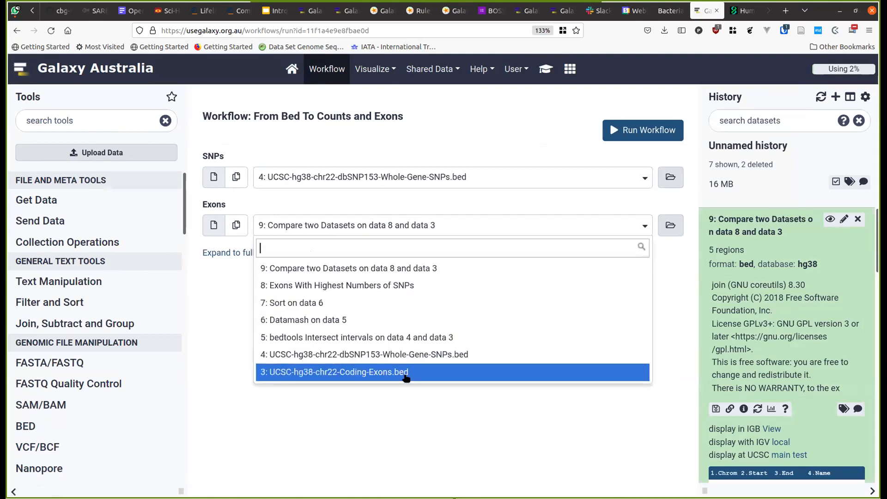
click(405, 370)
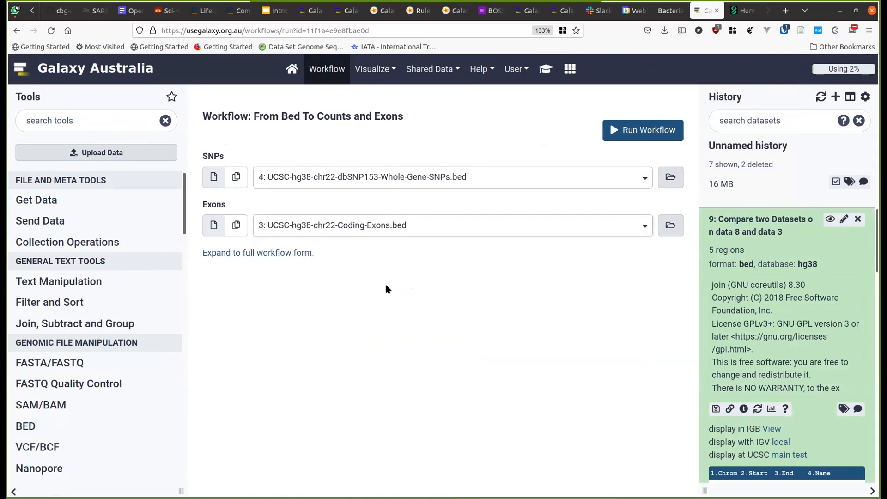
- Send the workflow results to a new history named 'To Exons with SNPs'
click(271, 253)
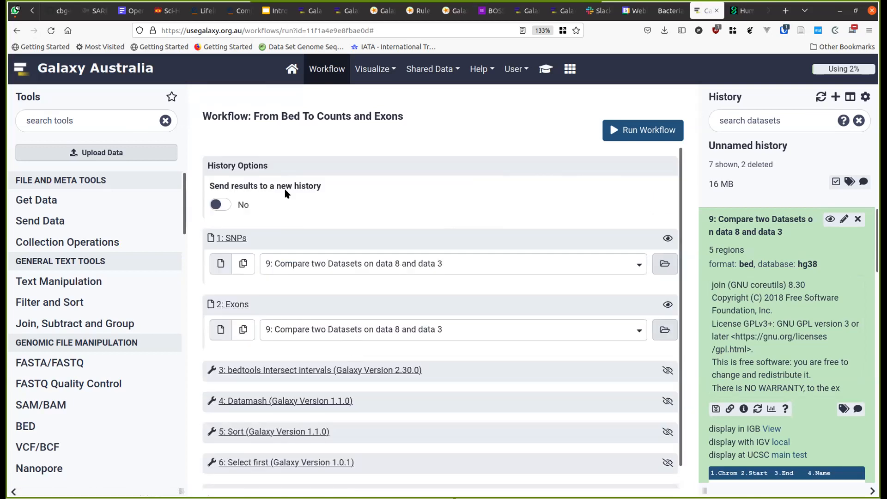
click(223, 204)
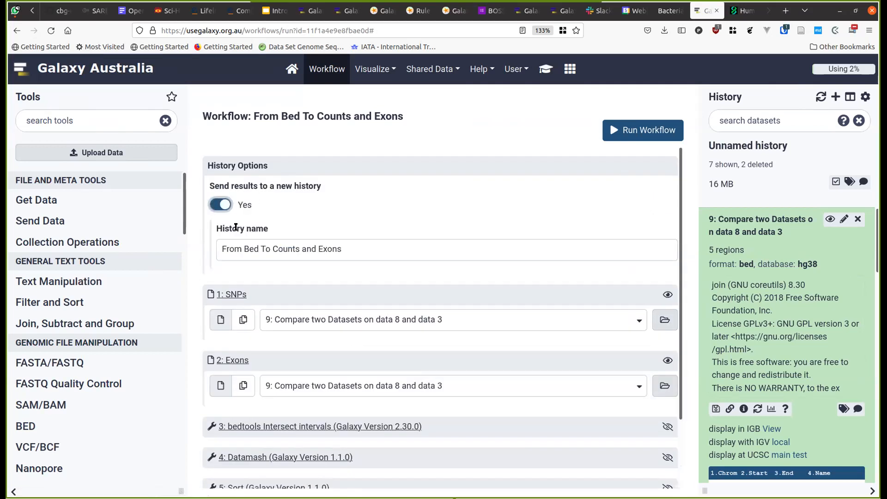
triple_click(277, 241)
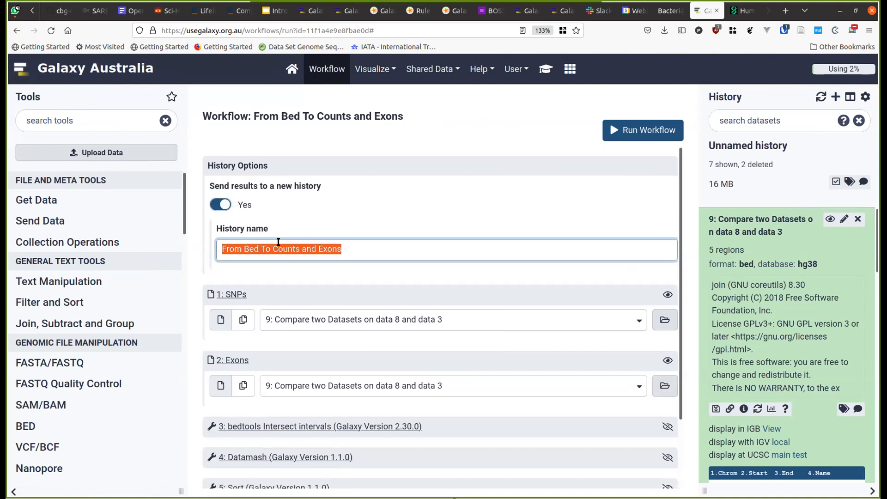
text(Beds To)
key(BackSpace)
key(BackSpace)
key(BackSpace)
key(BackSpace)
key(BackSpace)
key(BackSpace)
key(BackSpace)
text(Snp)
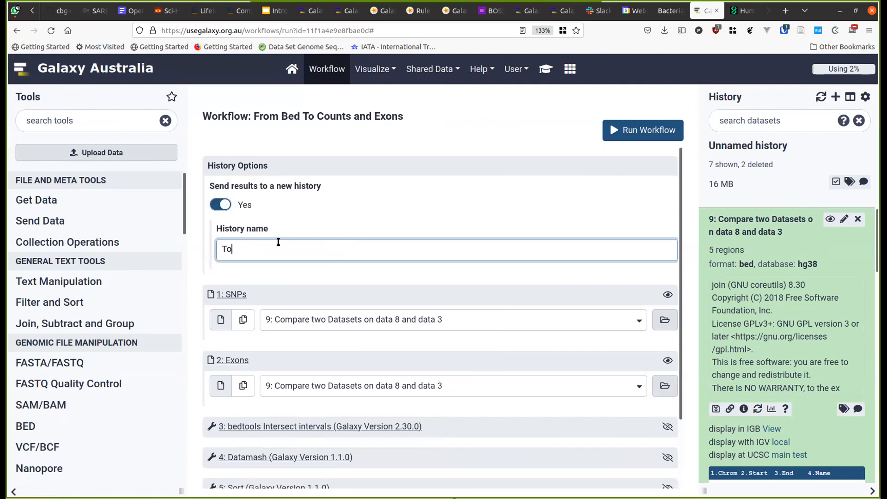
key(BackSpace)
text(Exons with Snps)
scroll(509, 334, down, 2)
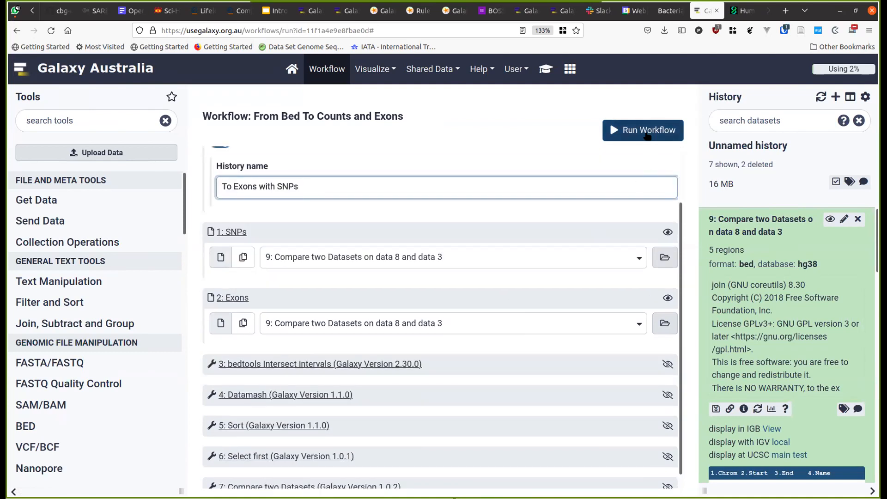
- Select the whole-gene SNPs BED for SNPs and the coding exons BED for Exons
click(348, 258)
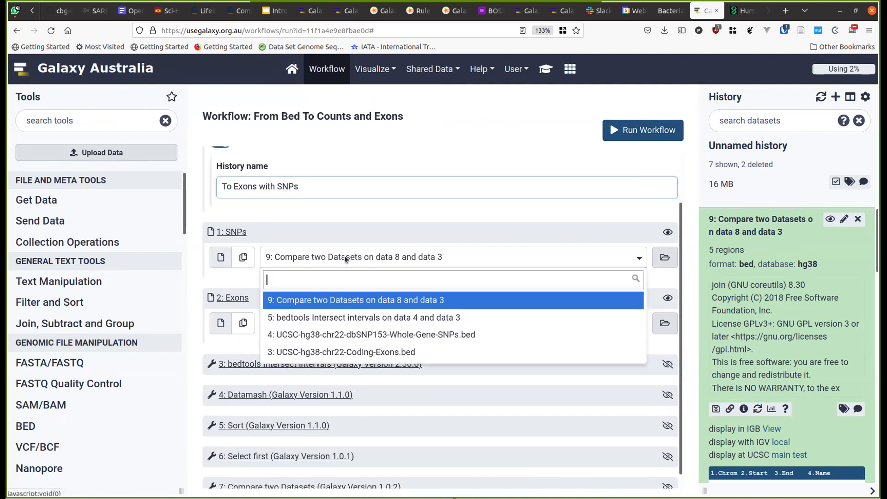
click(355, 334)
click(363, 324)
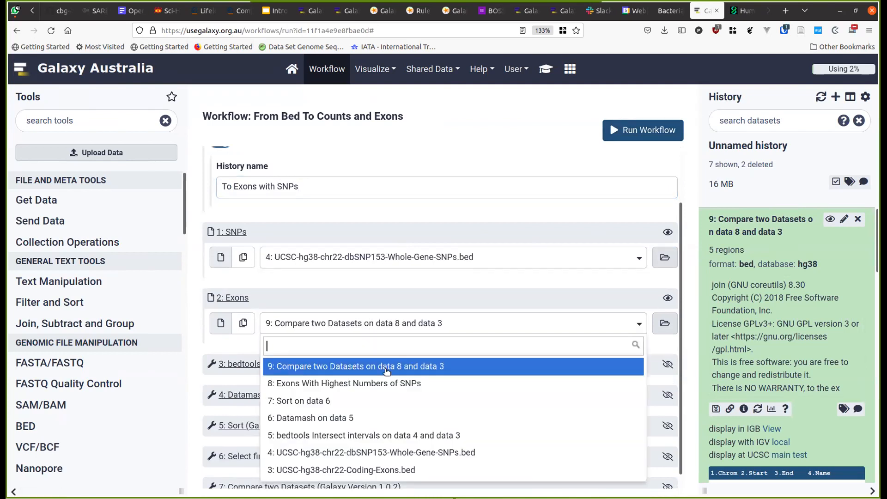
click(404, 471)
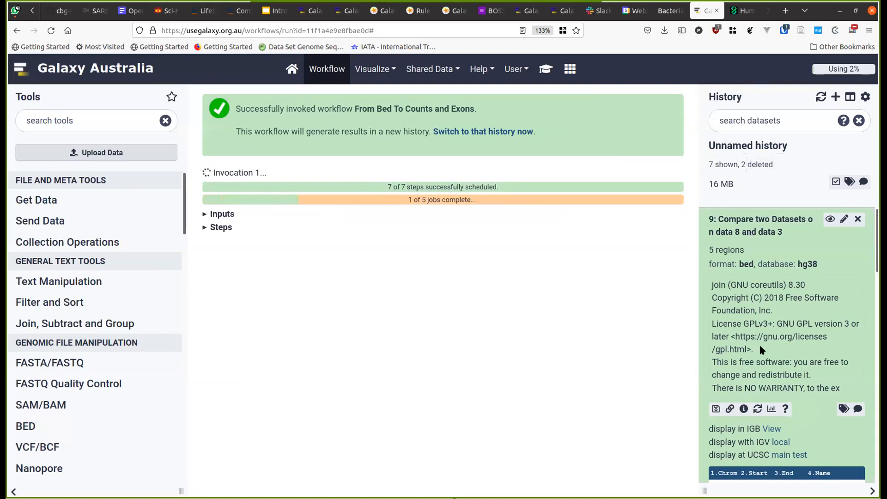
- Switch to the 'To Exons with SNPs' history from the multi-history view and return home
click(228, 213)
click(229, 213)
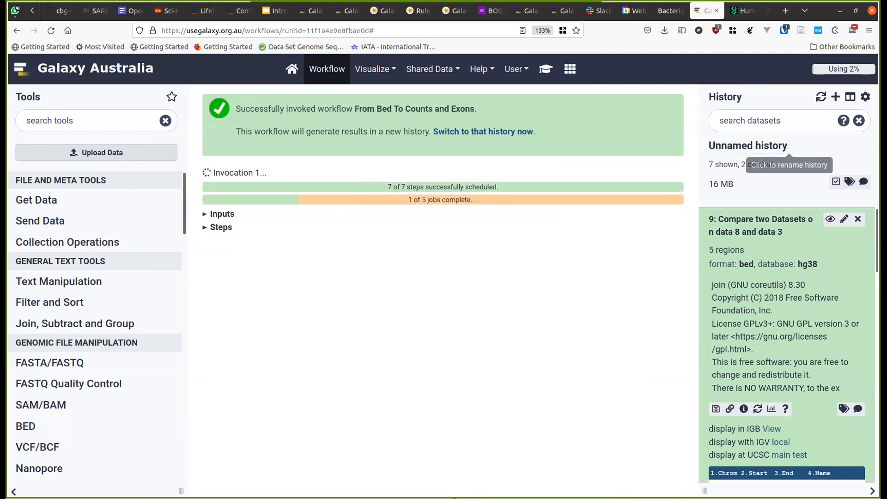
click(849, 97)
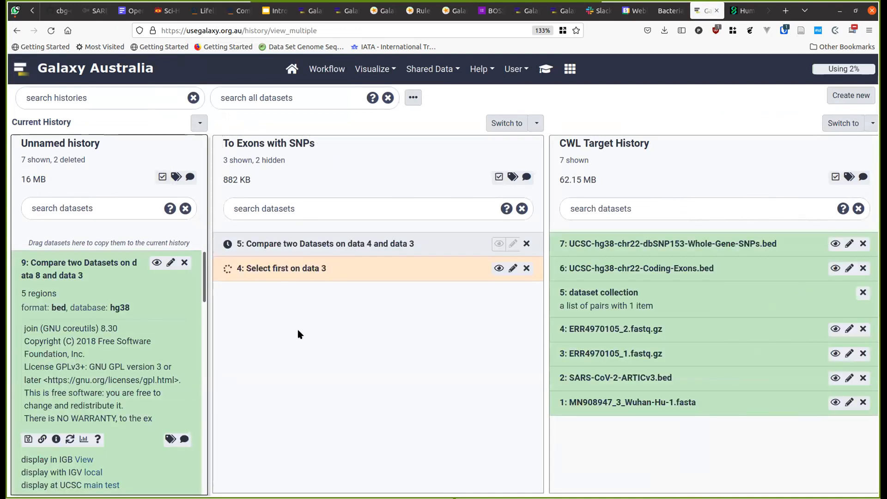
click(506, 123)
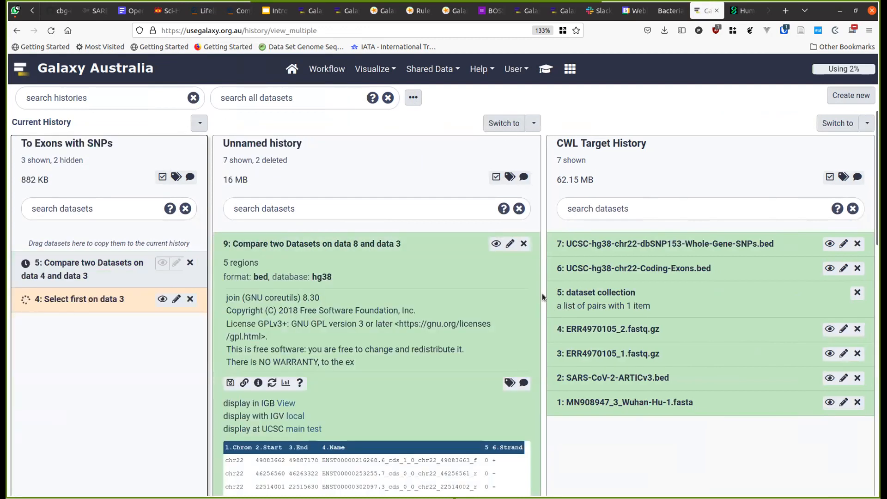
click(291, 69)
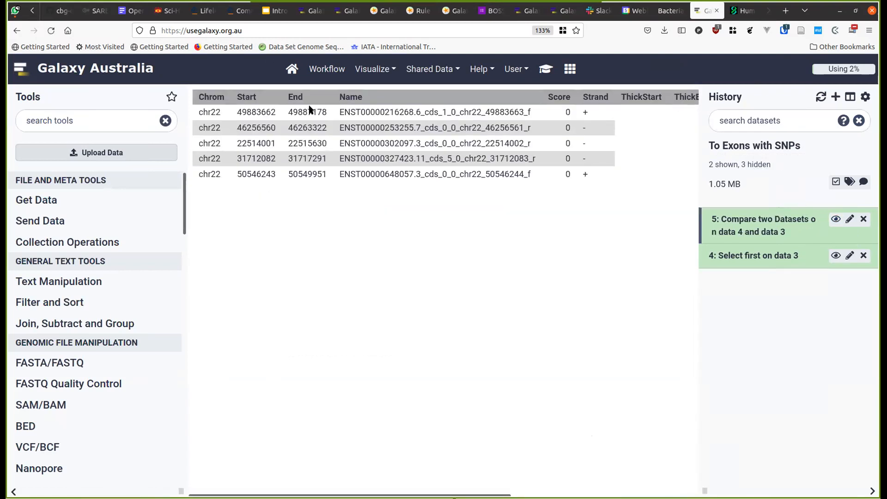
- Display the Select first on data 3 exon counts, topping at 27 and 26
click(836, 256)
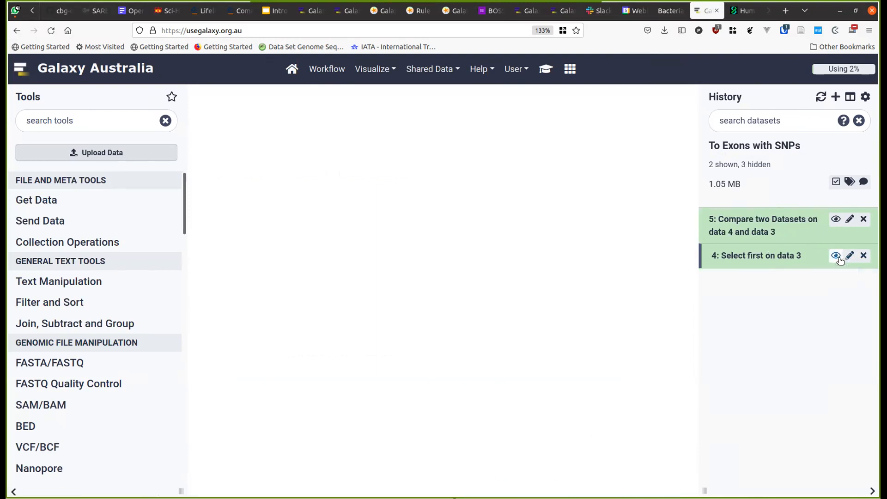
double_click(414, 99)
double_click(414, 116)
click(416, 132)
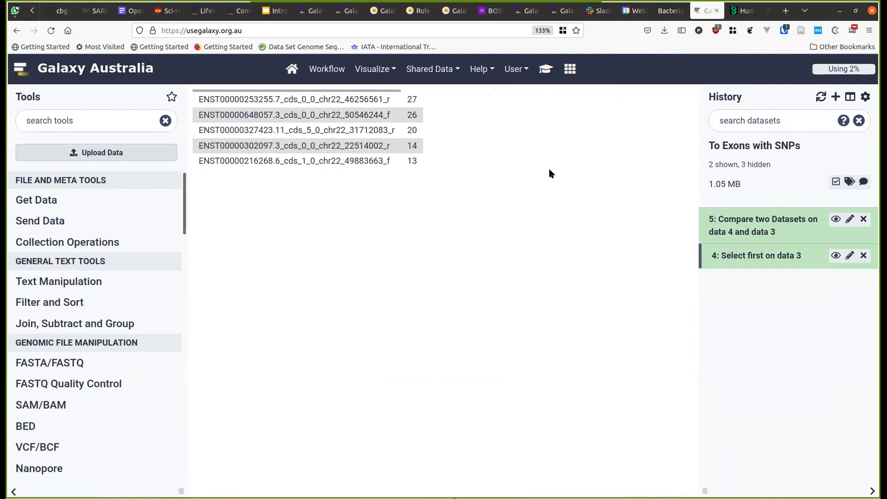
key(F5)
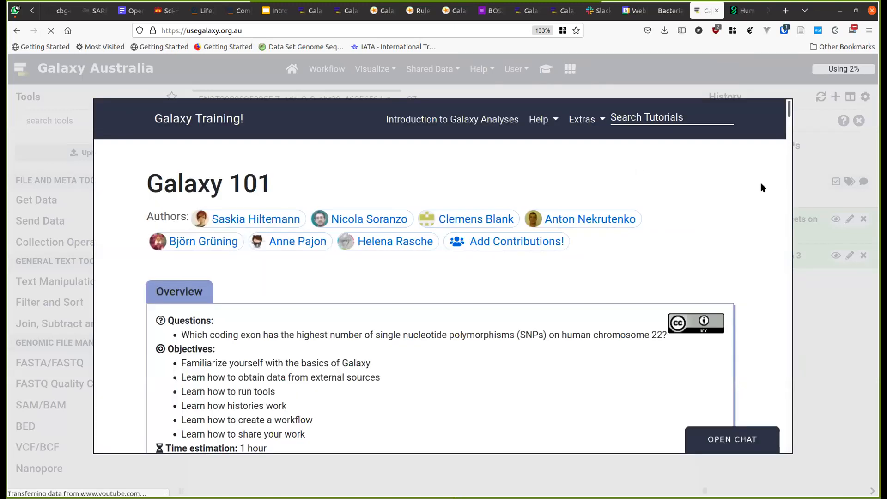
scroll(784, 217, down, 12)
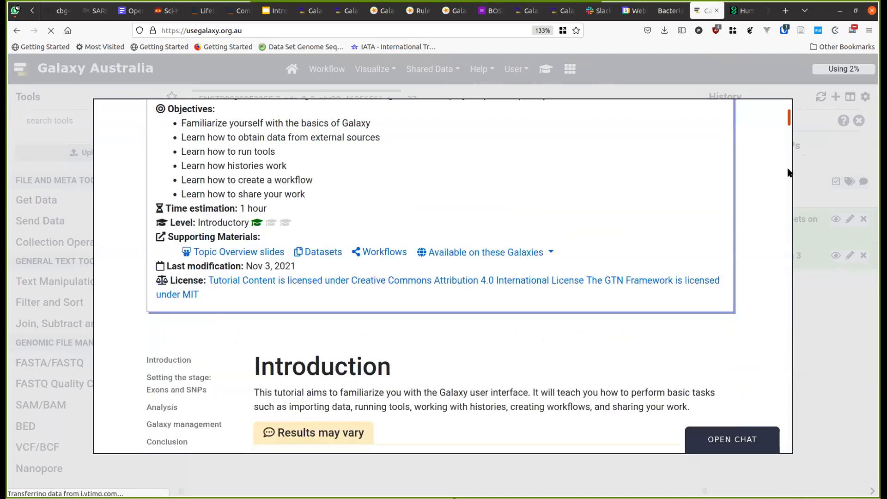
scroll(783, 217, down, 20)
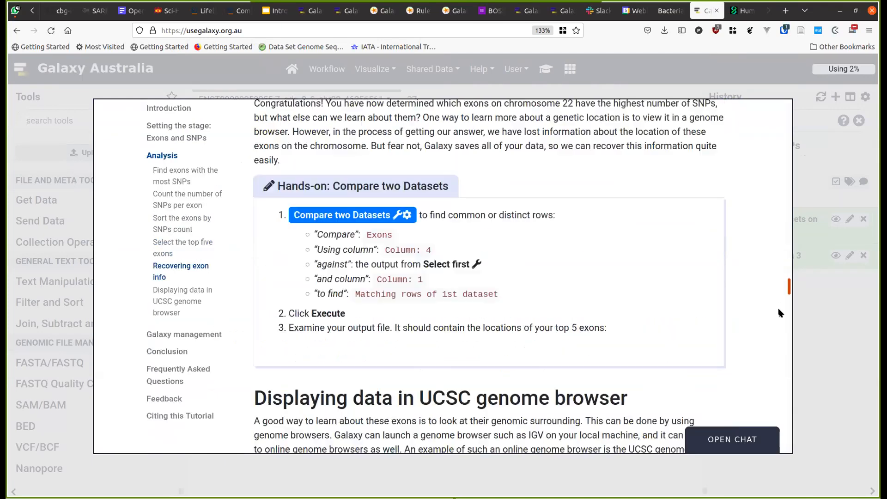
scroll(779, 318, down, 10)
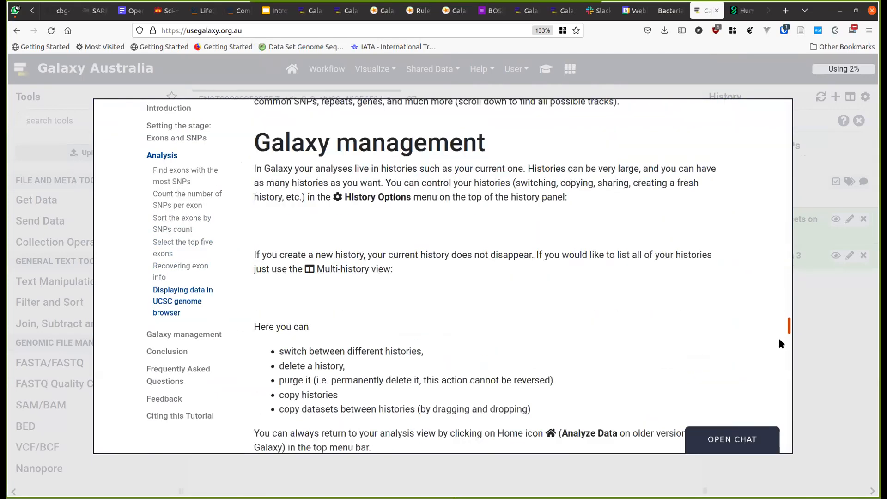
scroll(642, 295, down, 6)
scroll(641, 288, up, 12)
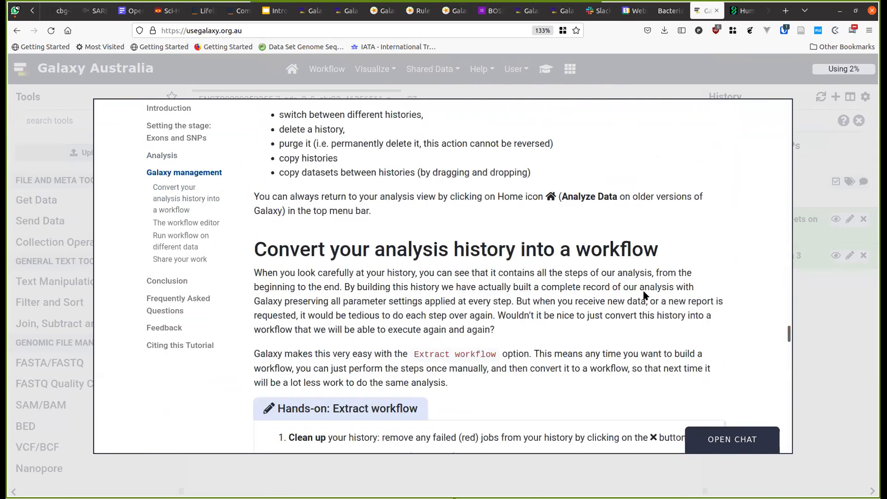
scroll(644, 293, down, 4)
scroll(644, 293, up, 4)
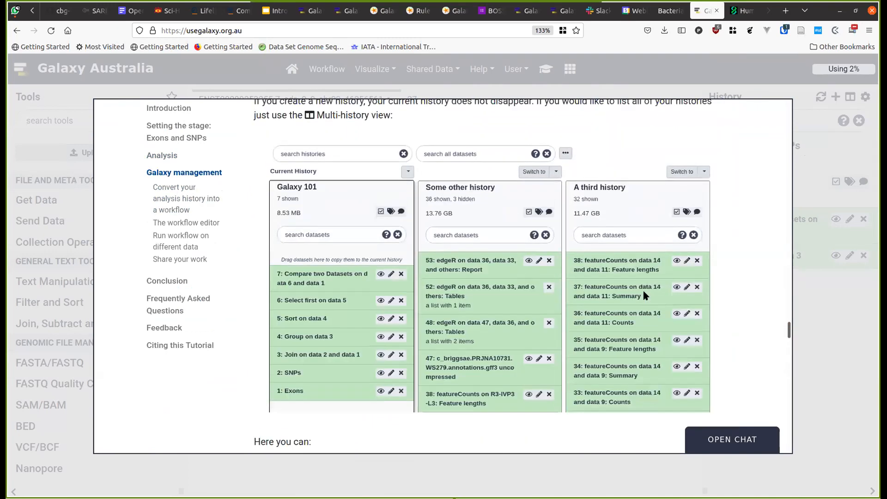
scroll(645, 295, down, 12)
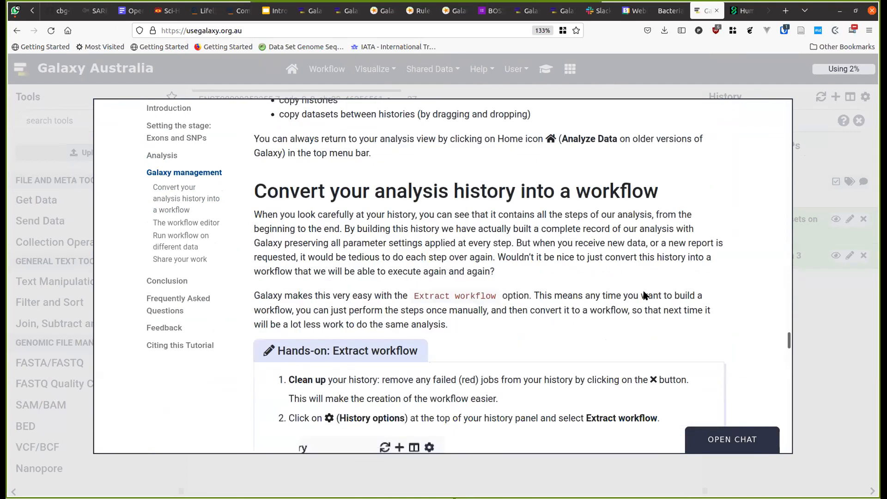
scroll(645, 294, down, 12)
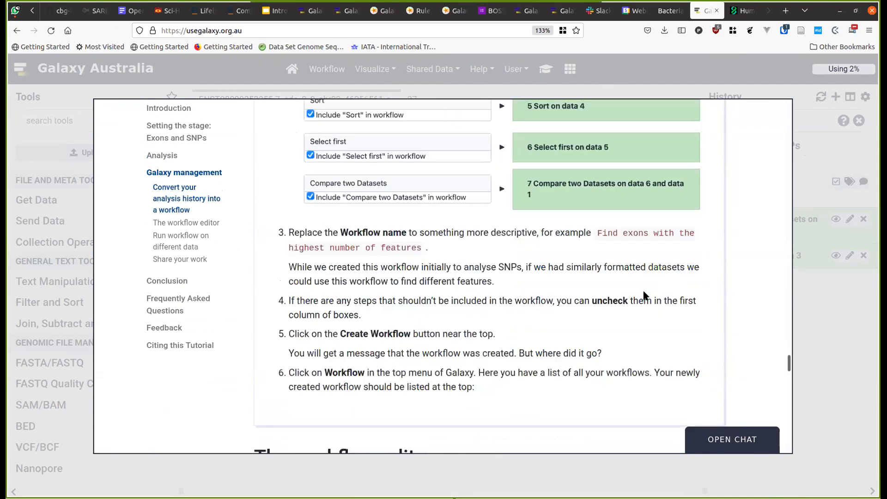
scroll(645, 294, down, 20)
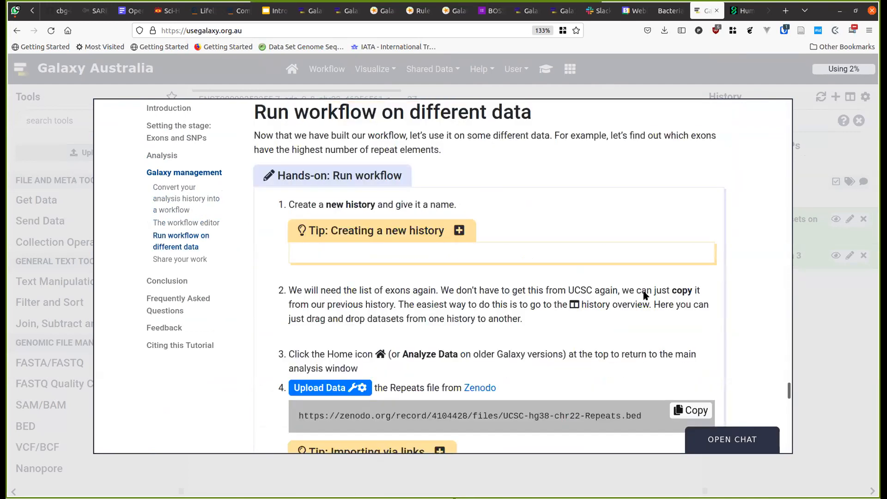
scroll(645, 295, down, 20)
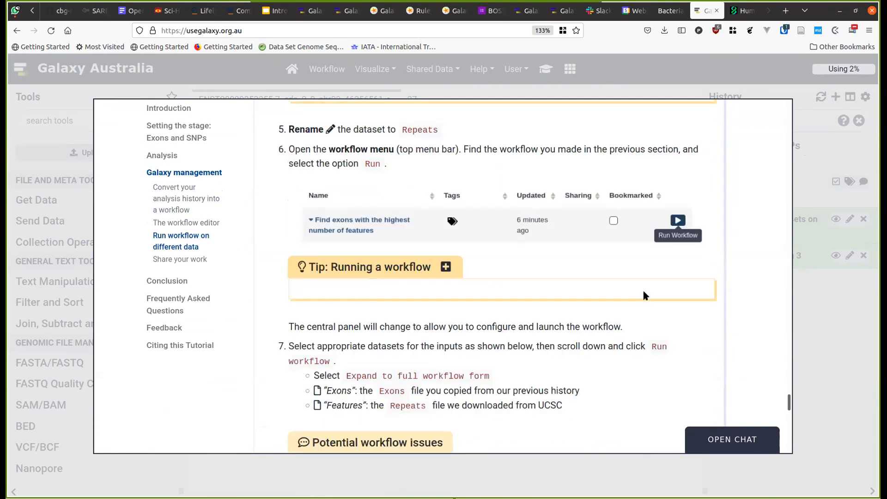
scroll(645, 295, down, 18)
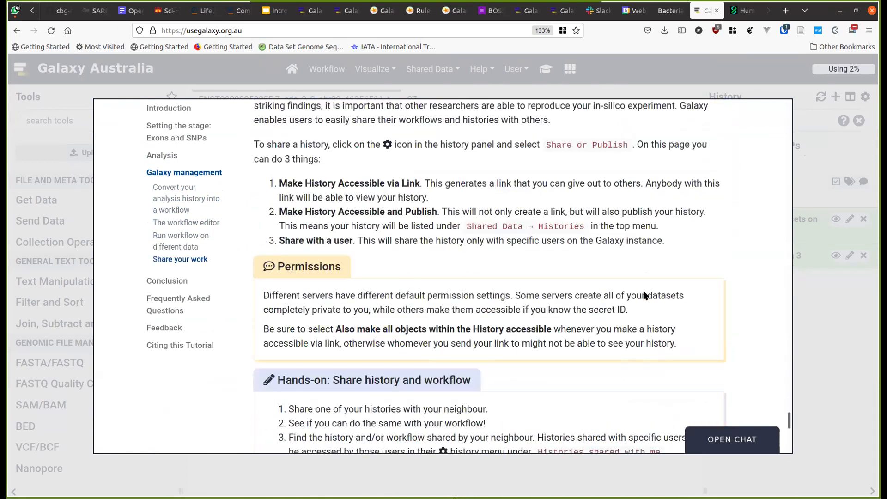
scroll(645, 294, up, 12)
scroll(645, 294, down, 8)
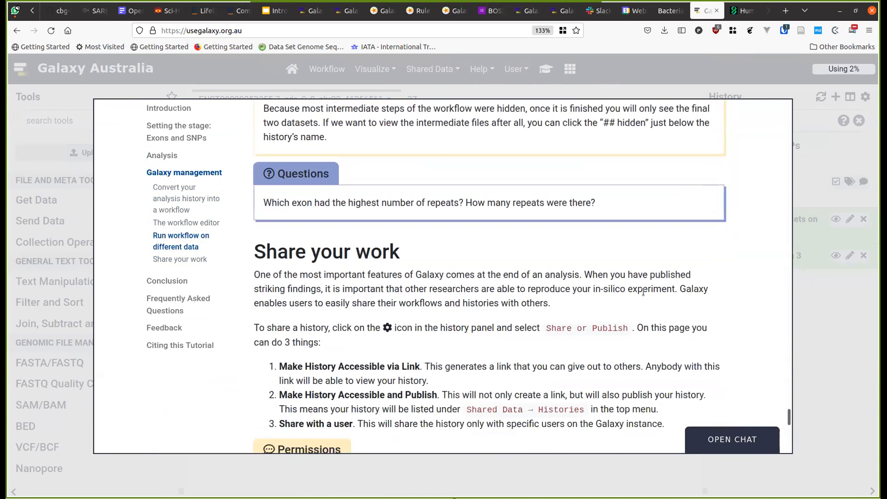
scroll(643, 291, down, 8)
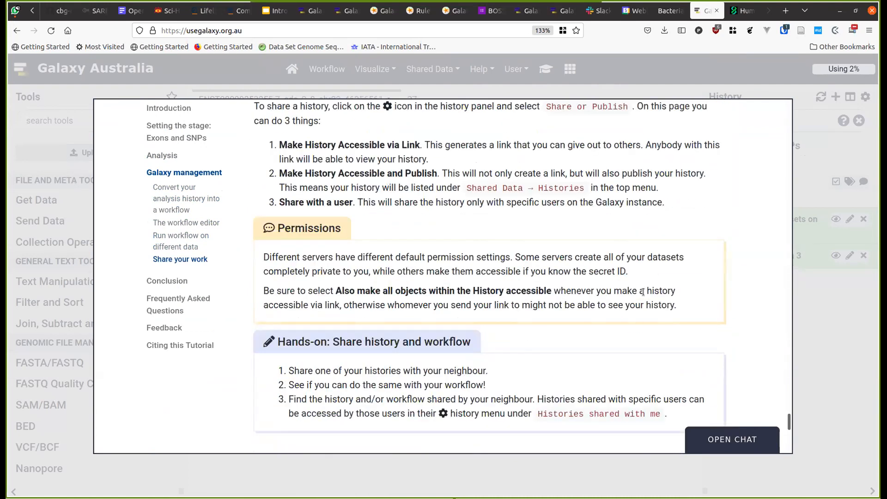
scroll(642, 291, up, 8)
scroll(643, 292, up, 10)
scroll(644, 293, down, 9)
scroll(644, 292, down, 15)
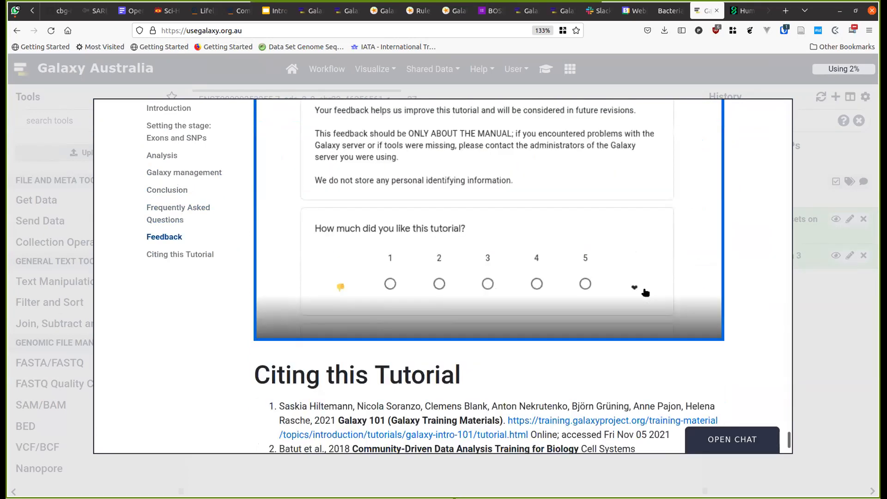
scroll(645, 292, down, 3)
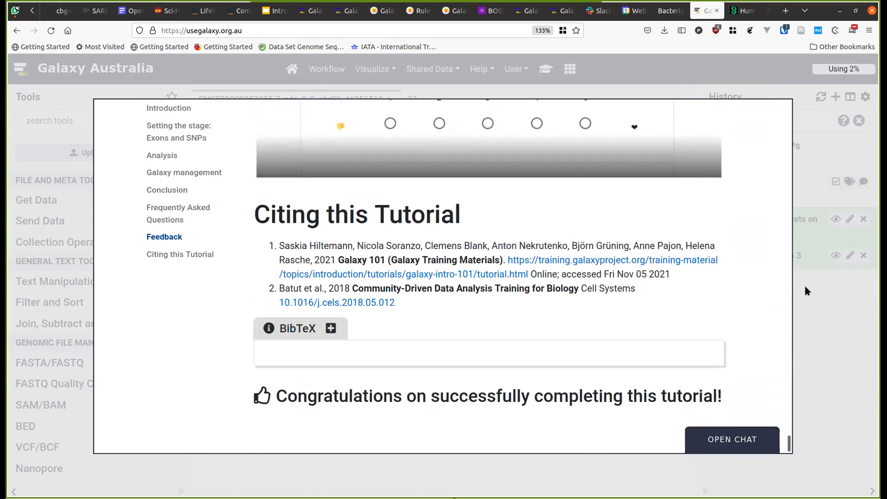
click(819, 306)
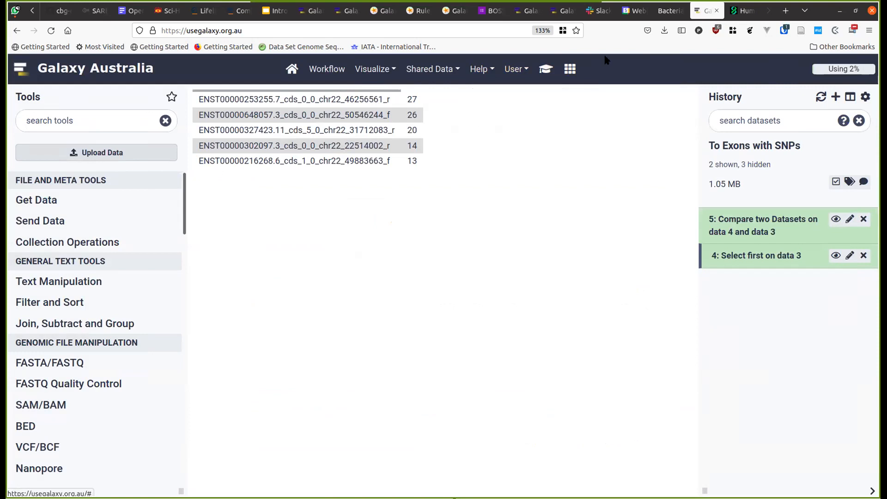
- Cycle through the browser tabs past the Galaxy slides and switch to the Galaxy Australia tab
key(ctrl+Page_Up)
key(ctrl+Page_Up)
key(ctrl+Page_Up)
key(ctrl+Page_Up)
key(ctrl+Page_Up)
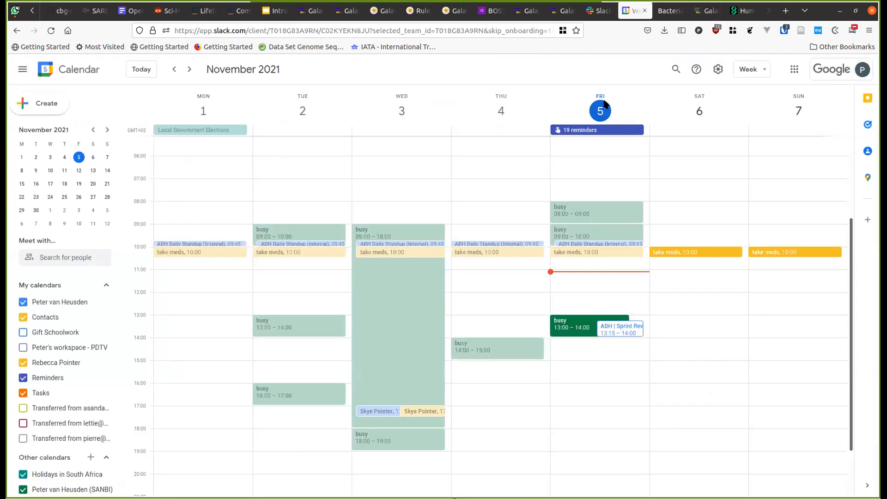
key(ctrl+Page_Up)
key(ctrl+Page_Up)
key(ctrl+Page_Up)
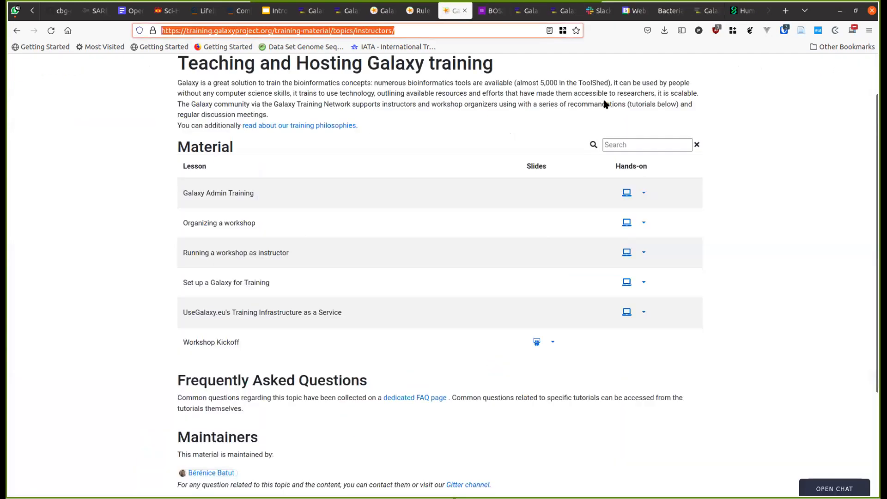
key(ctrl+Page_Up)
key(ctrl+Page_Up)
key(ctrl+Page_Up)
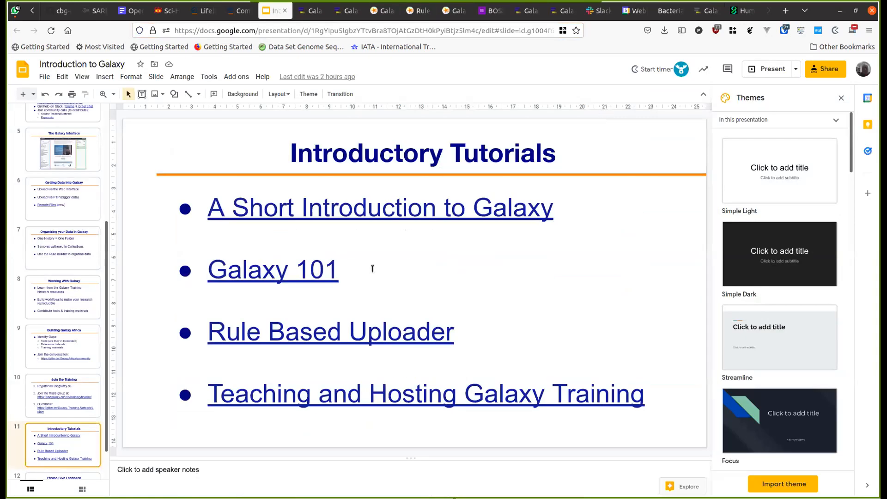
key(ctrl+Page_Down)
key(ctrl+Page_Down)
key(ctrl+Page_Down)
key(ctrl+Page_Down)
key(ctrl+Page_Down)
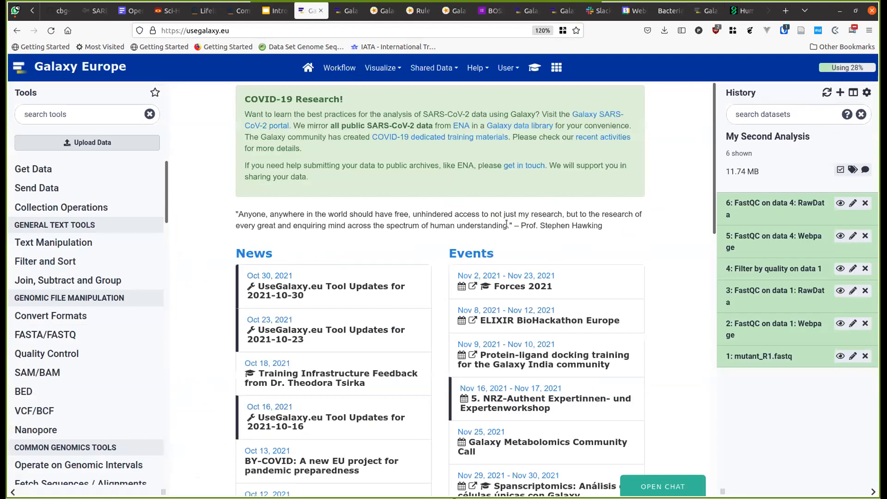
key(ctrl+Page_Up)
key(ctrl+Page_Up)
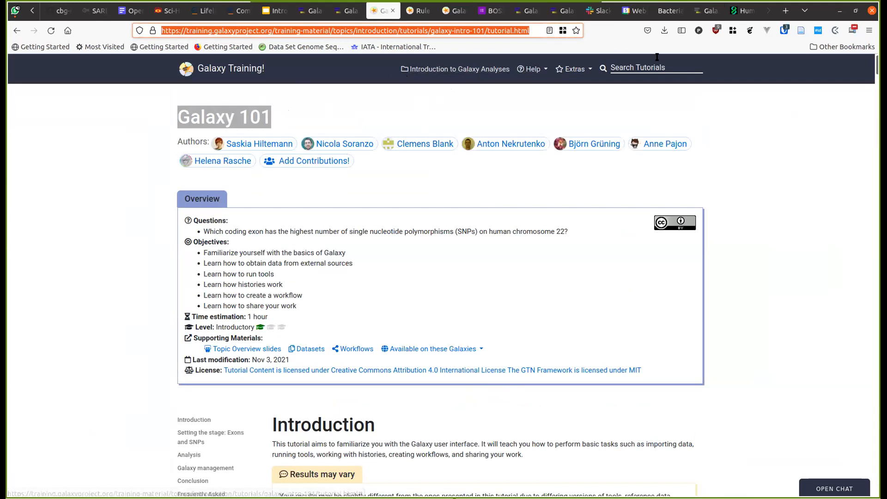
click(691, 17)
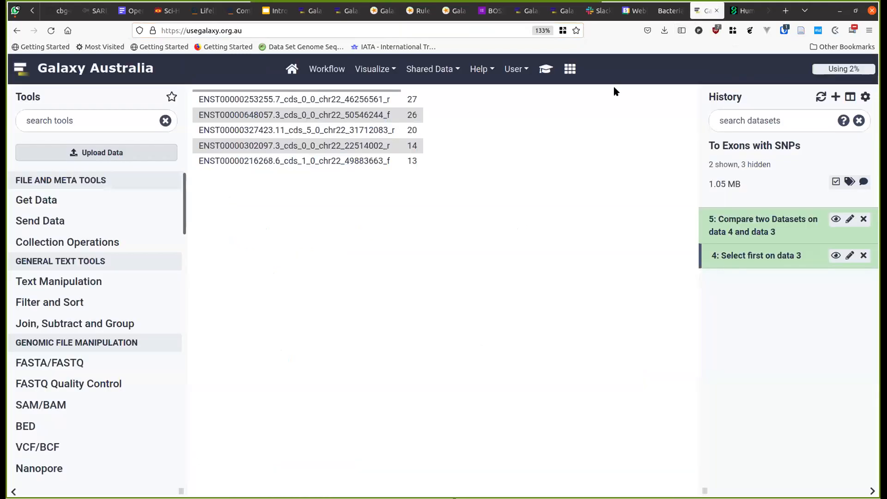
- Open Galaxy's built-in training materials and go to the Galaxy Training home page
click(546, 69)
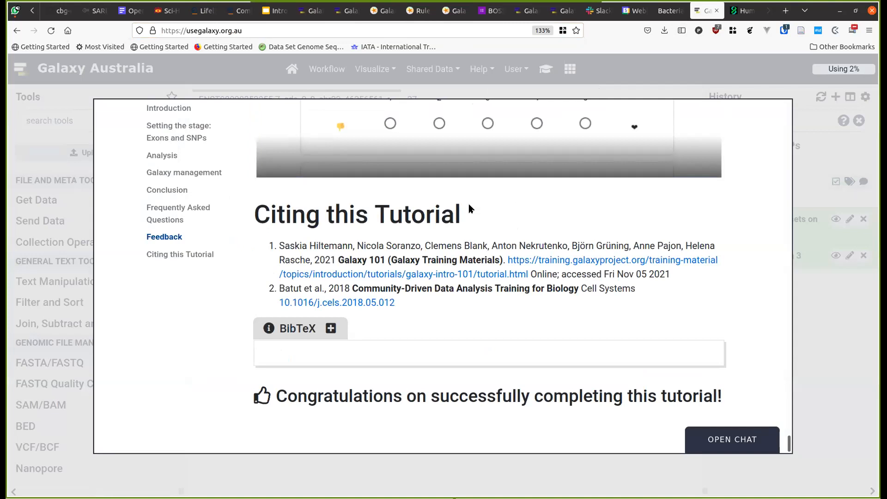
drag(789, 441, 194, 113)
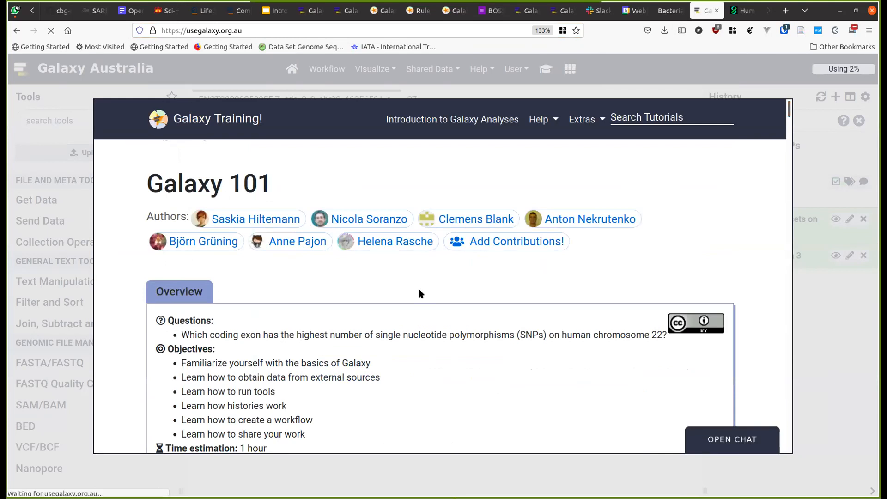
click(307, 119)
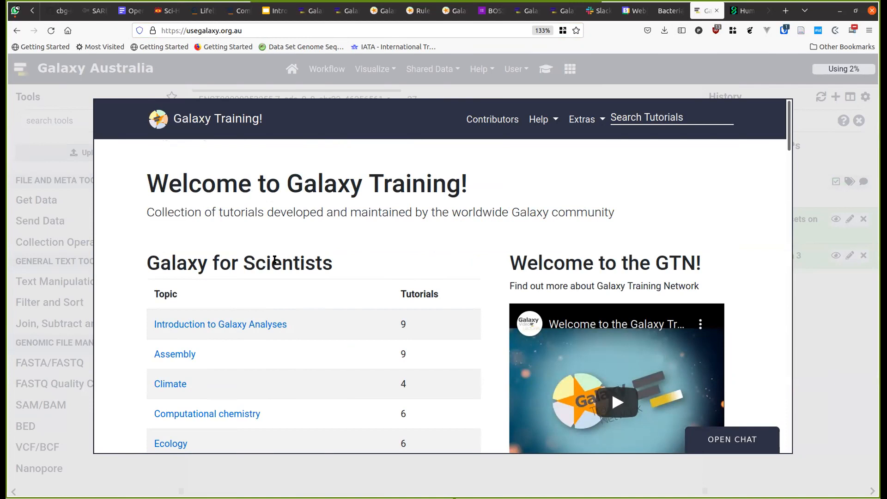
key(ctrl+shift+Tab)
key(ctrl+shift+Tab)
key(ctrl+shift+Tab)
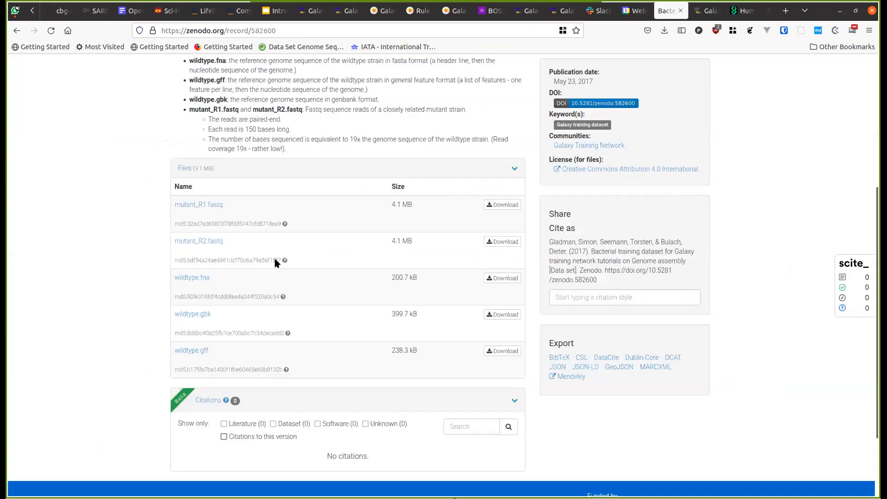
key(ctrl+Tab)
key(ctrl+Tab)
key(ctrl+Tab)
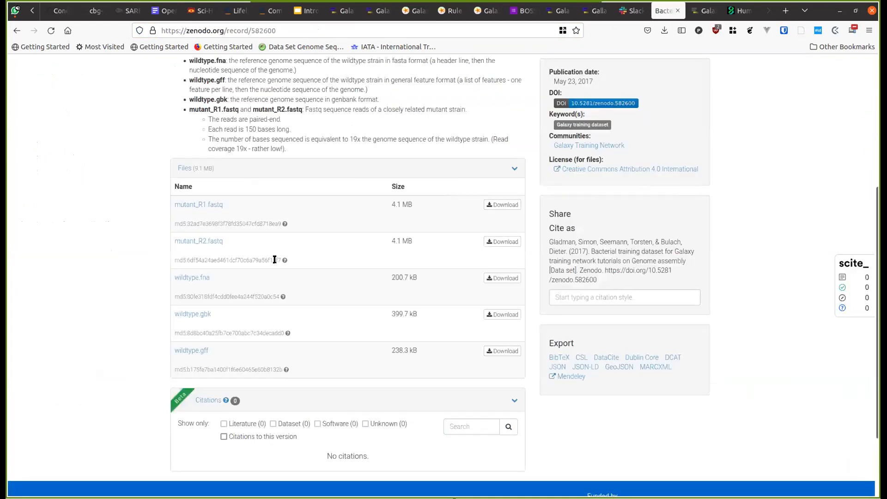
key(ctrl+shift+Tab)
key(ctrl+shift+Tab)
key(ctrl+shift+Tab)
key(ctrl+shift+Tab)
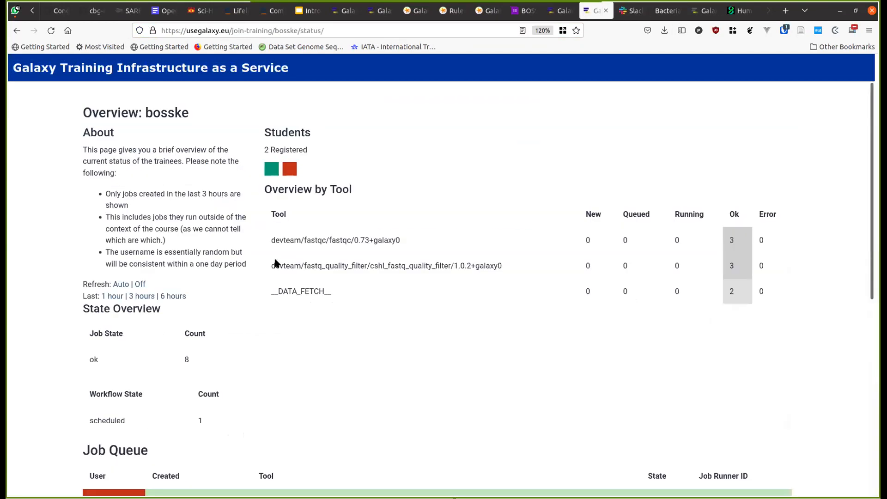
key(F5)
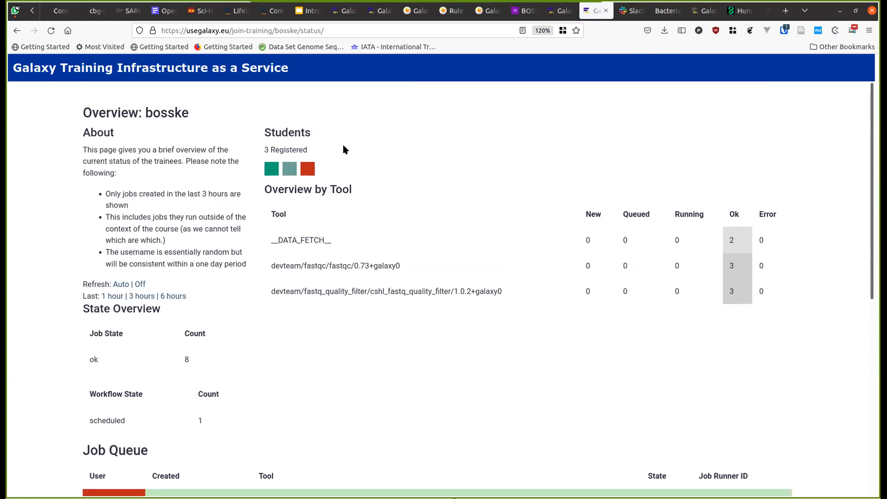
key(ctrl+Tab)
key(ctrl+Tab)
key(ctrl+Tab)
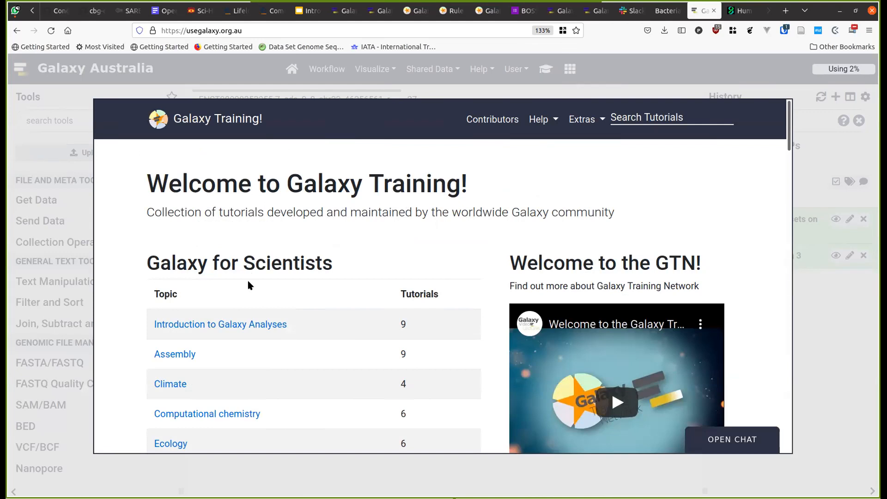
- Open the 'Using Galaxy and Managing your Data' topic and scroll to its Uploading Data lessons
scroll(249, 285, down, 10)
scroll(248, 285, down, 3)
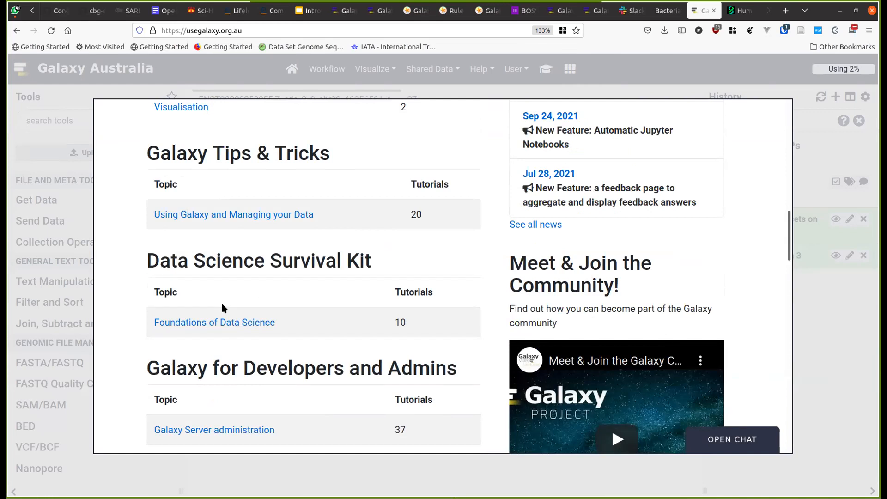
scroll(222, 308, up, 13)
scroll(221, 307, down, 8)
scroll(217, 301, down, 8)
scroll(217, 301, up, 16)
scroll(212, 301, down, 14)
scroll(207, 293, down, 3)
scroll(206, 277, up, 3)
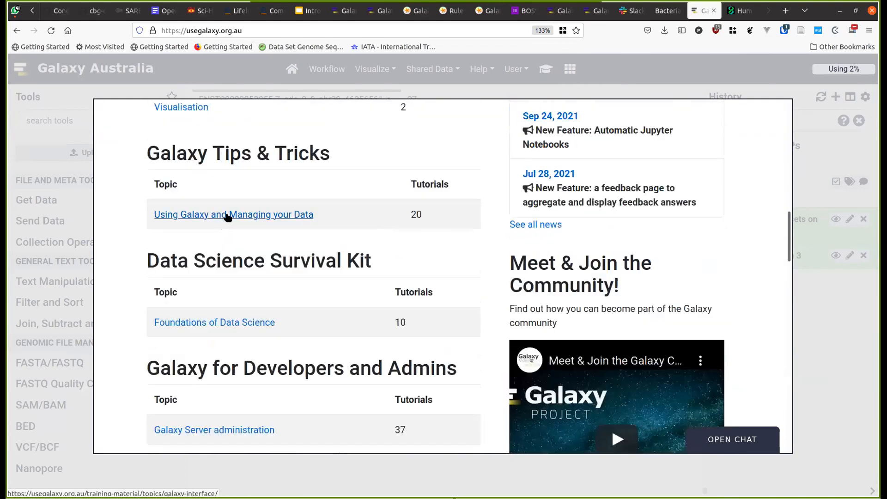
click(228, 215)
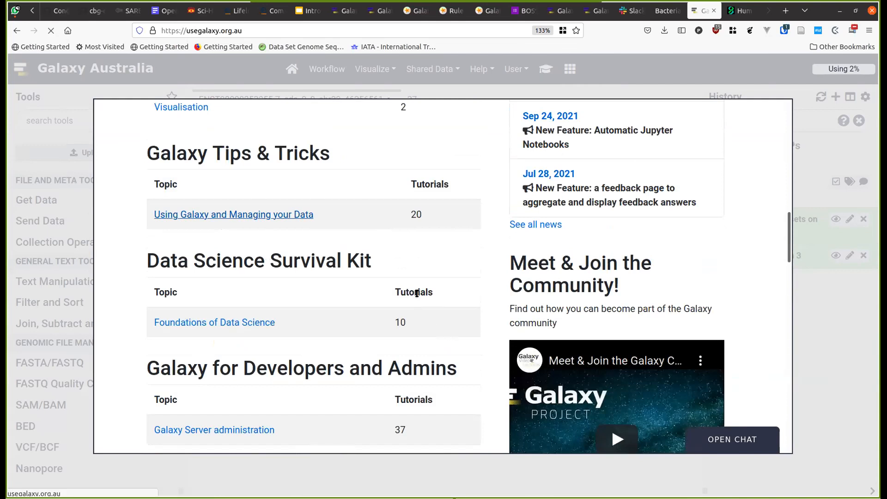
scroll(412, 301, down, 3)
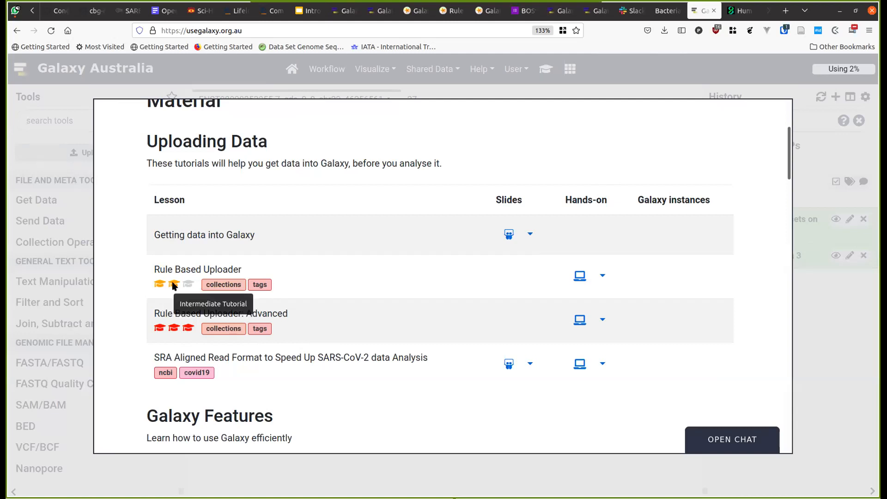
- Open the Rule Based Uploader hands-on tutorial and scroll to the zenodo sample table
click(579, 275)
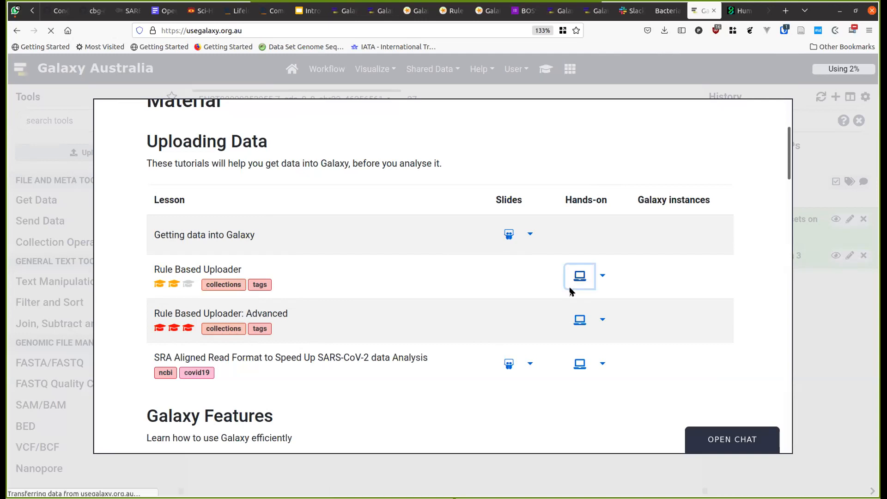
scroll(570, 291, down, 3)
scroll(568, 284, down, 10)
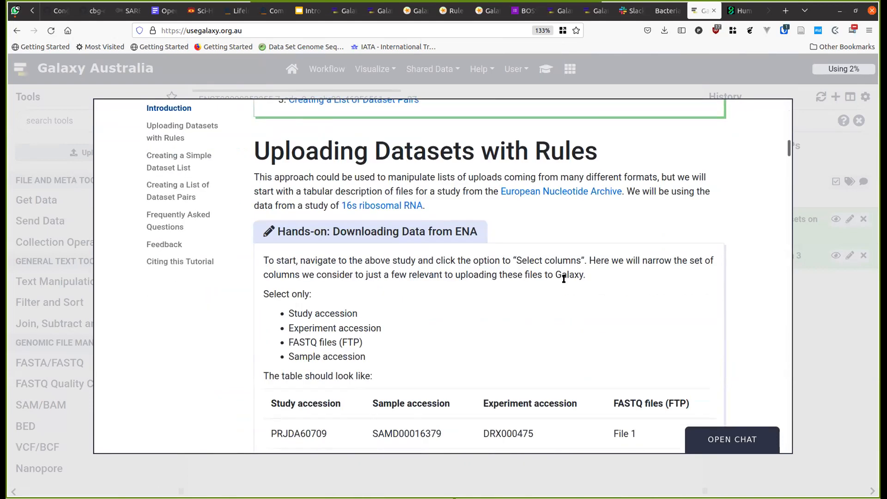
scroll(564, 280, down, 2)
scroll(564, 279, up, 4)
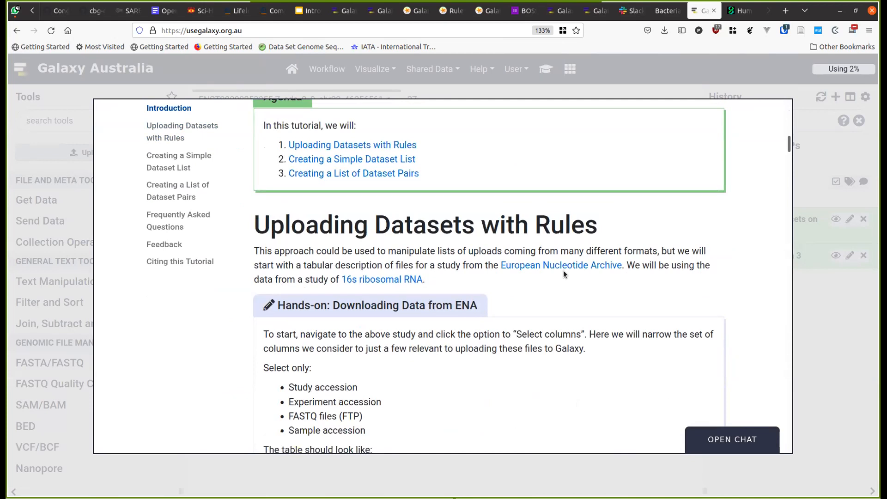
scroll(563, 272, down, 2)
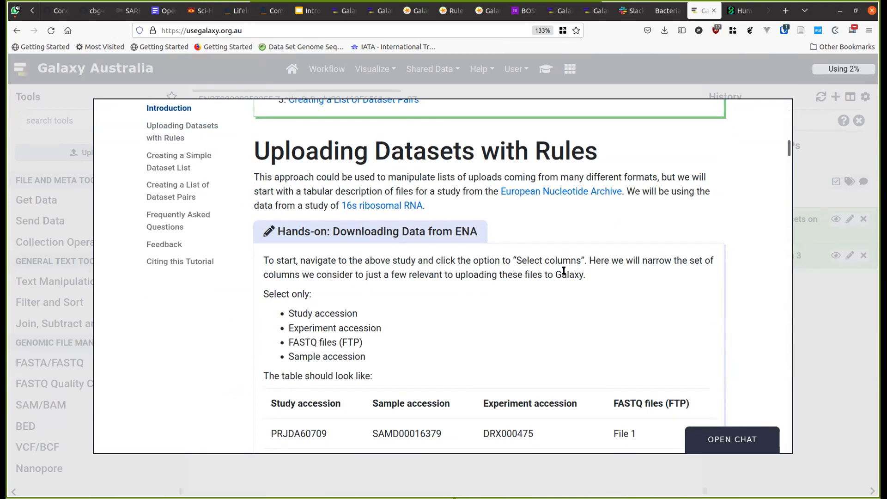
scroll(564, 270, down, 8)
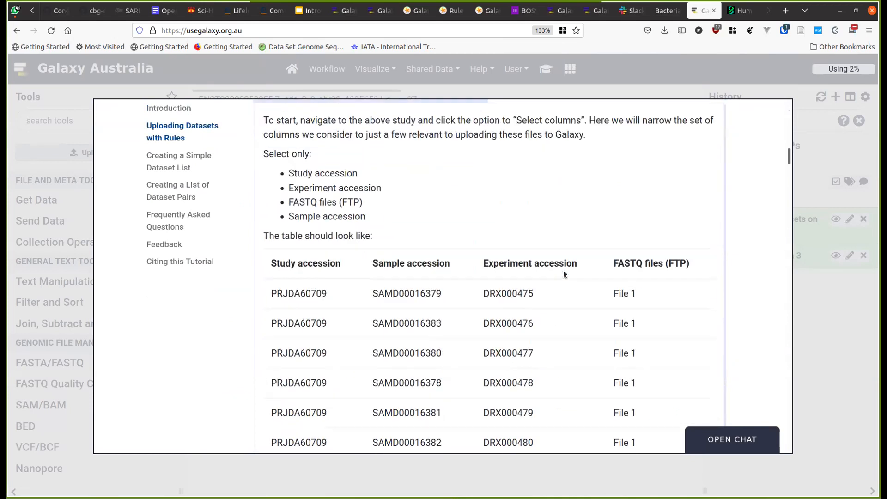
scroll(564, 270, down, 5)
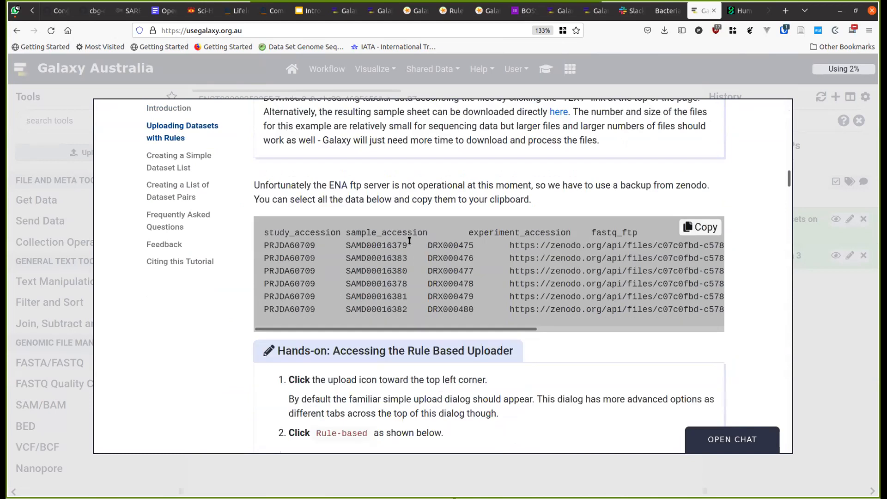
- Copy the zenodo sample table and close the tutorial overlay
click(700, 229)
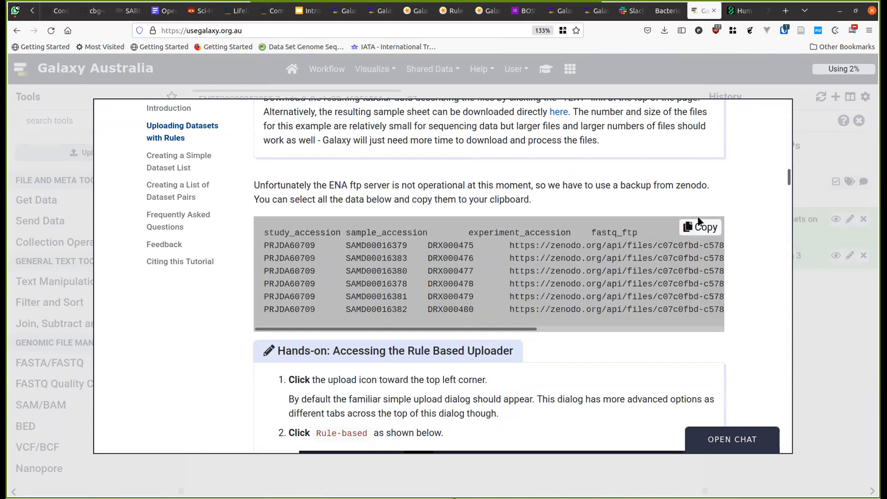
click(706, 228)
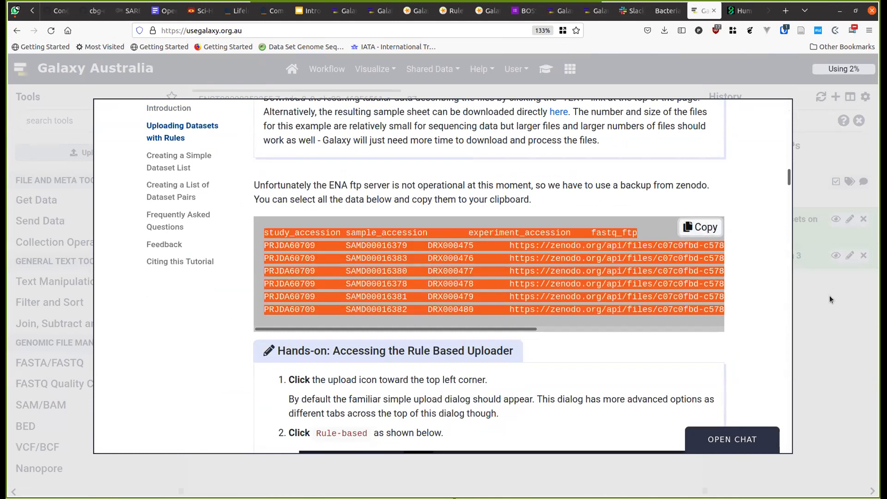
click(826, 299)
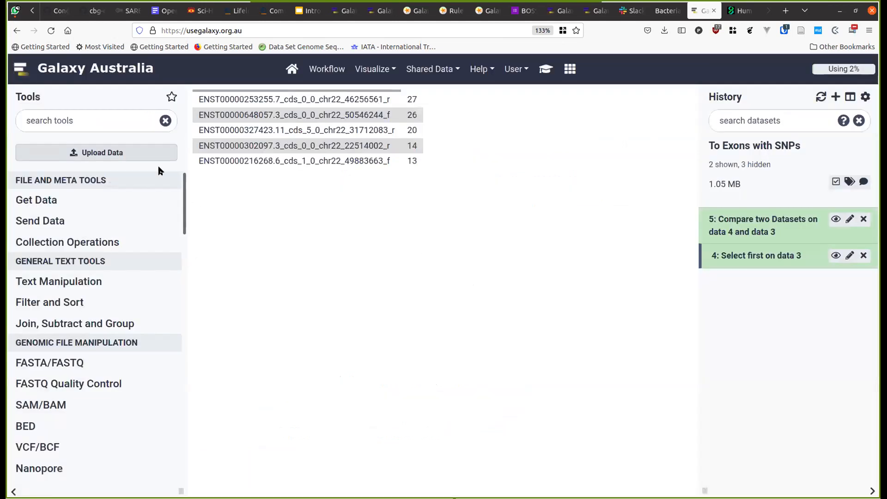
- Abandon the upload window and create a new, empty history
click(109, 152)
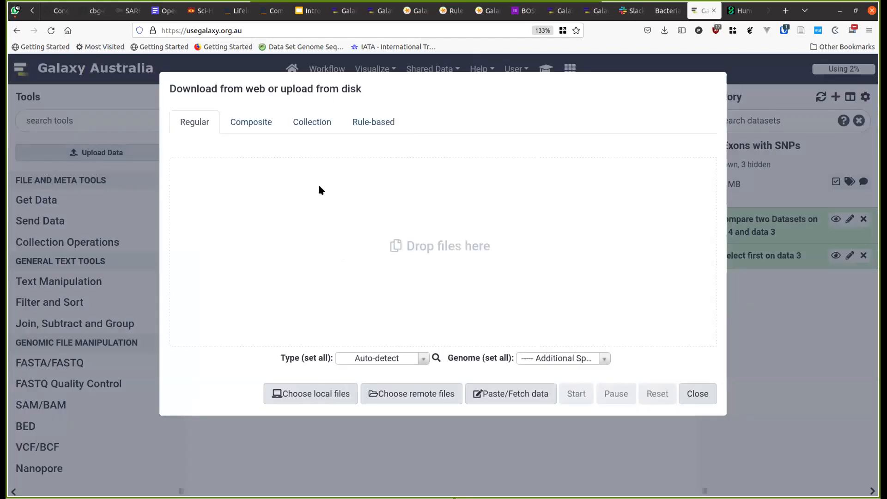
click(361, 123)
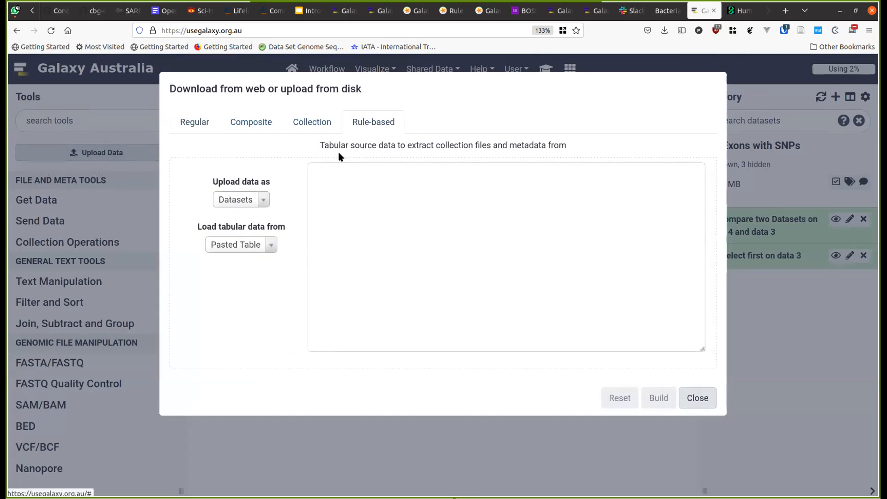
click(353, 193)
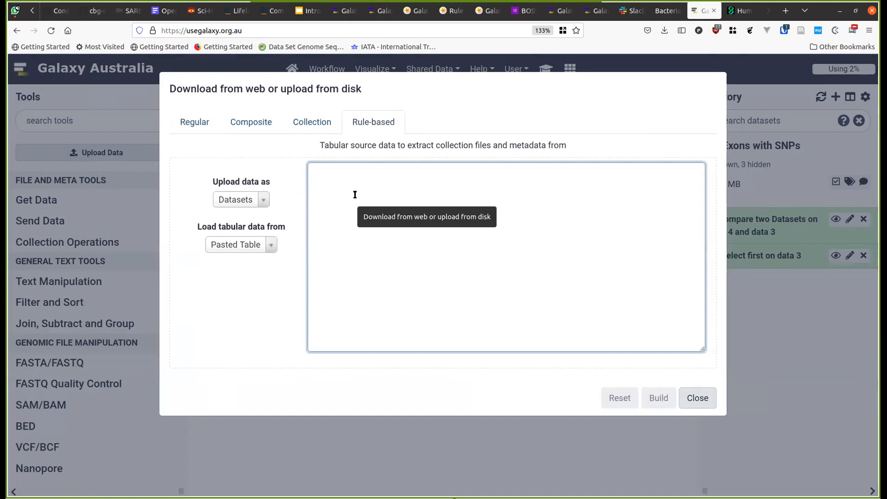
key(Escape)
click(832, 101)
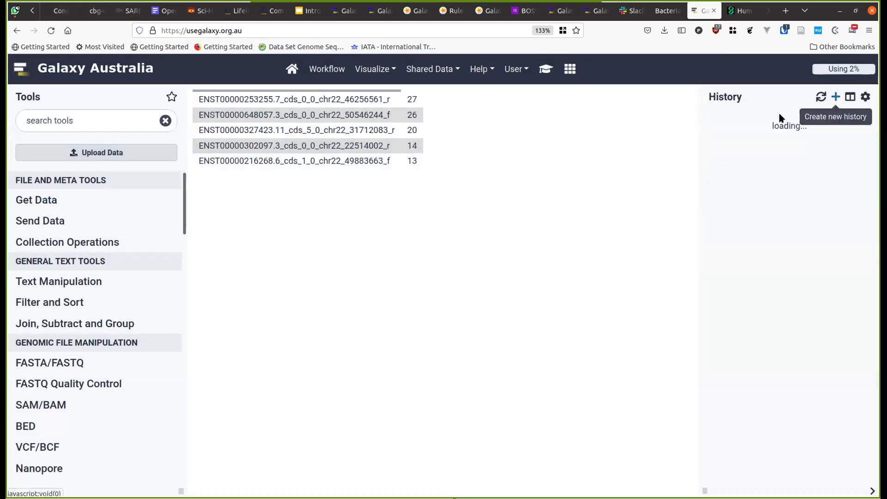
- Paste the zenodo table into Rule-based upload as Collection(s) and build it in the rule builder
click(144, 157)
click(235, 243)
click(368, 251)
key(ctrl+v)
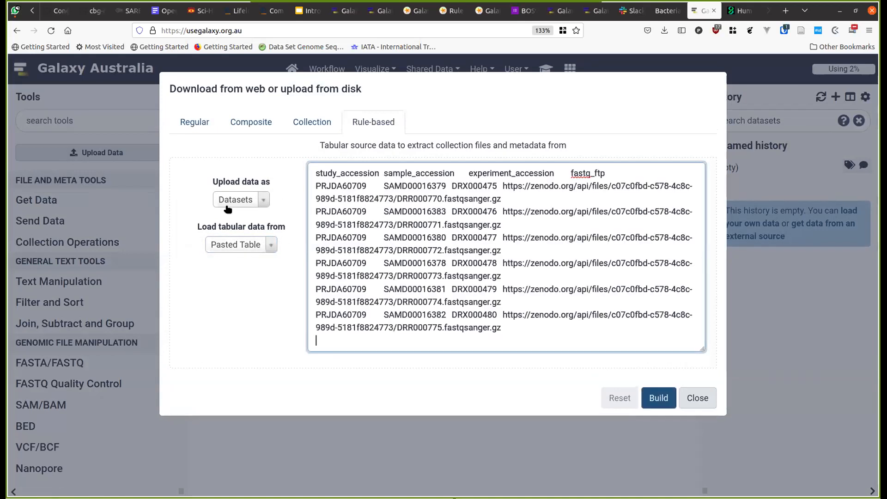
click(228, 203)
click(240, 257)
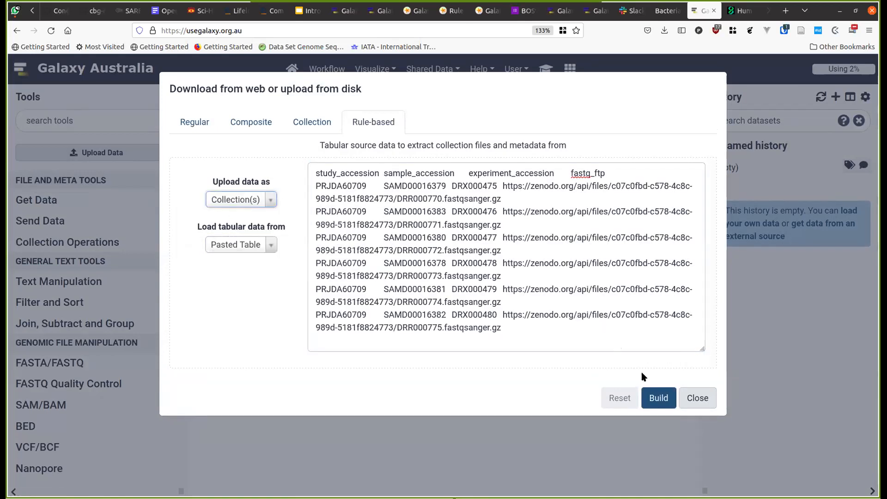
click(657, 398)
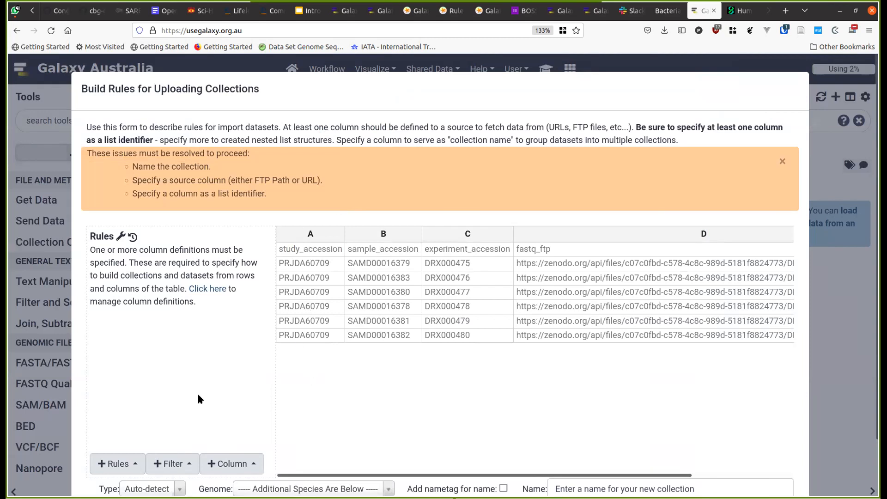
- Scroll across the rules table, review the Rule-based steps in the tutorial, then close it
drag(333, 476, 481, 469)
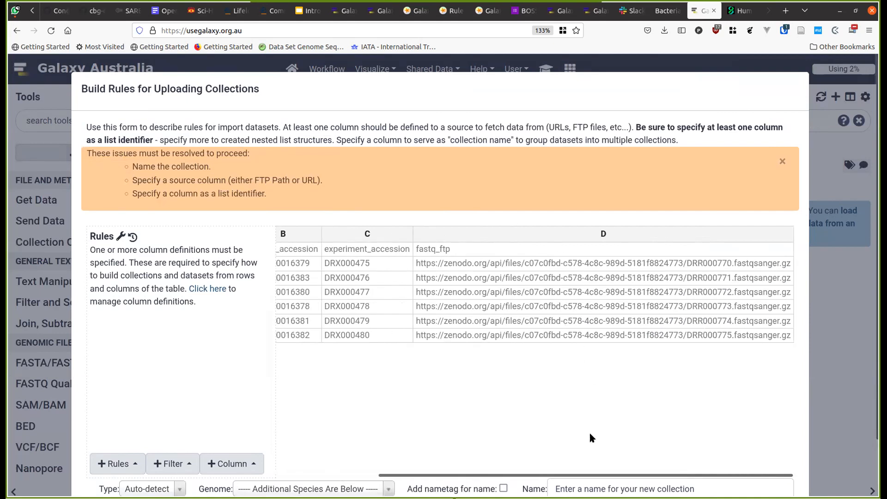
drag(582, 472, 410, 439)
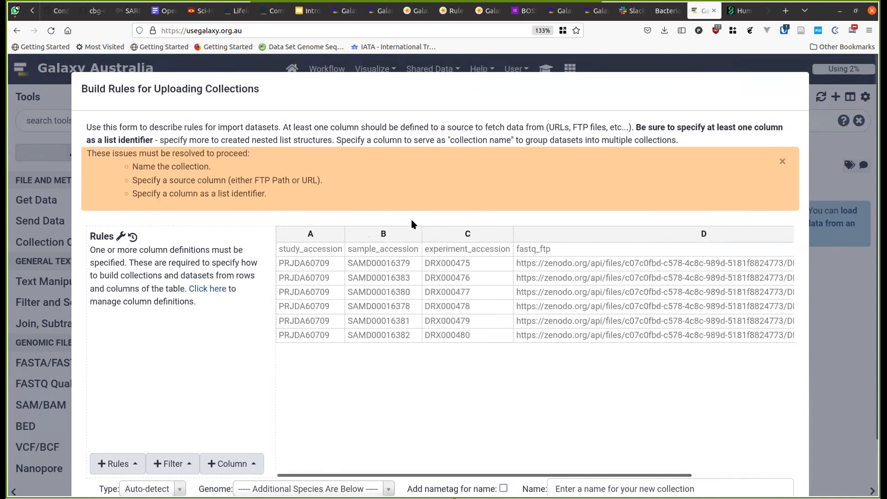
click(547, 65)
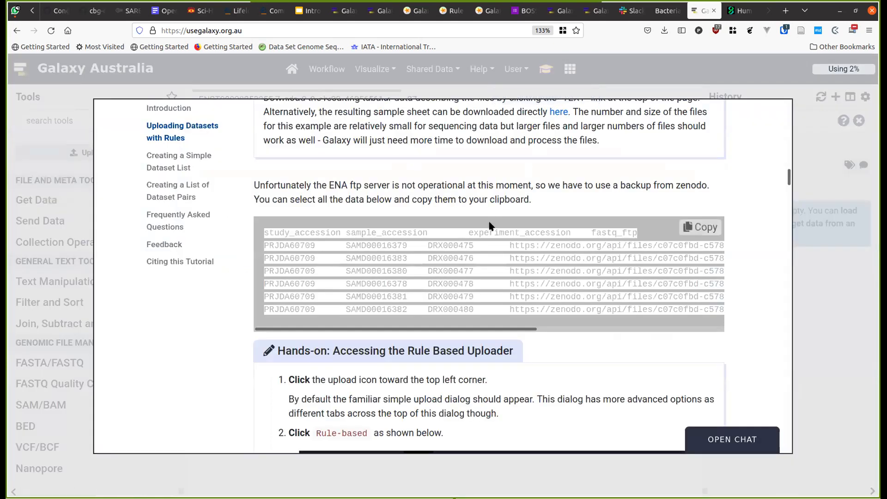
scroll(491, 225, down, 3)
scroll(490, 224, down, 3)
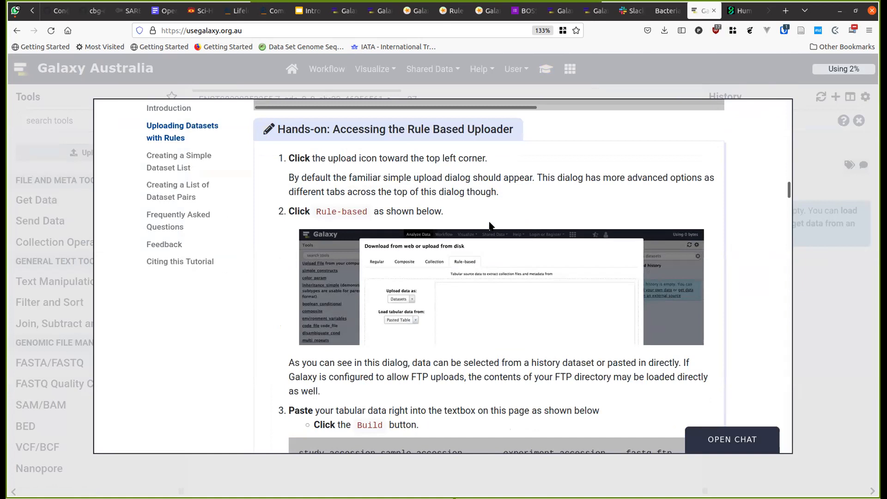
scroll(490, 224, down, 10)
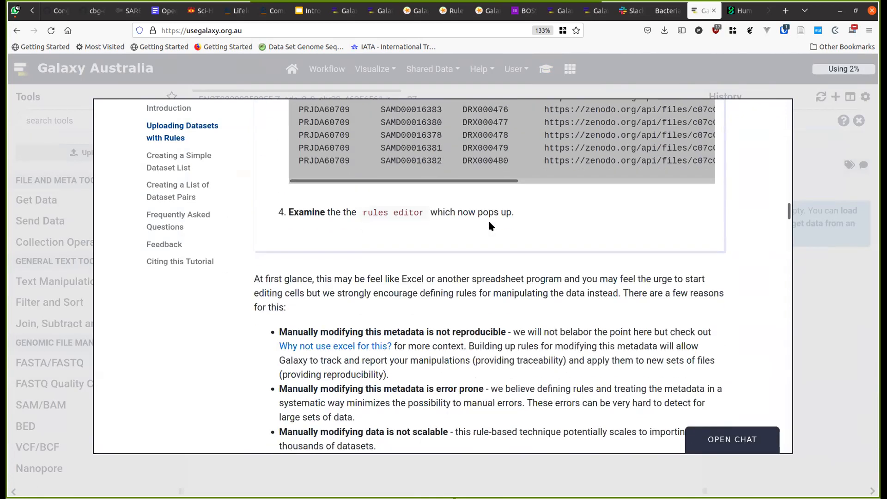
scroll(490, 225, up, 8)
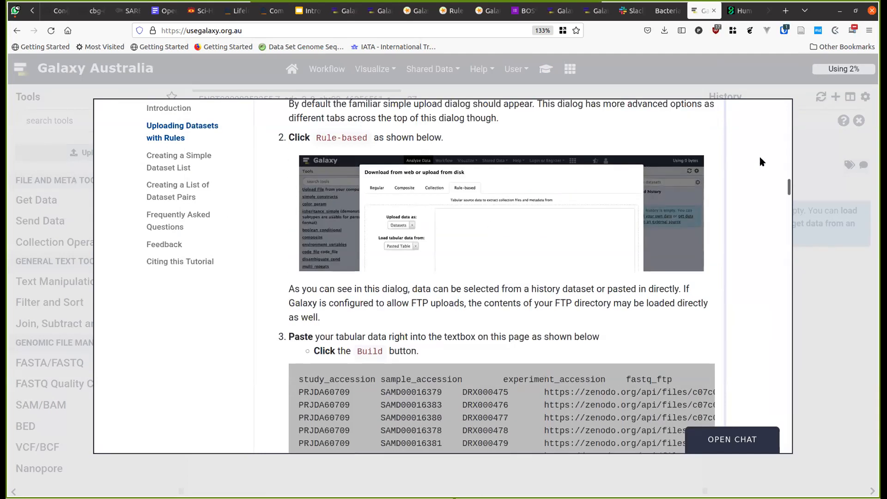
click(654, 66)
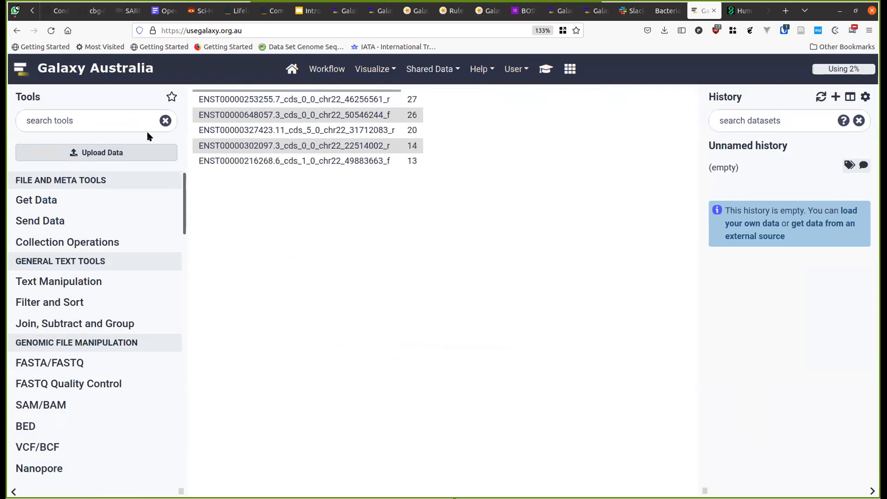
- Rebuild the rules table from the pasted sheet and define column A as URL
click(120, 153)
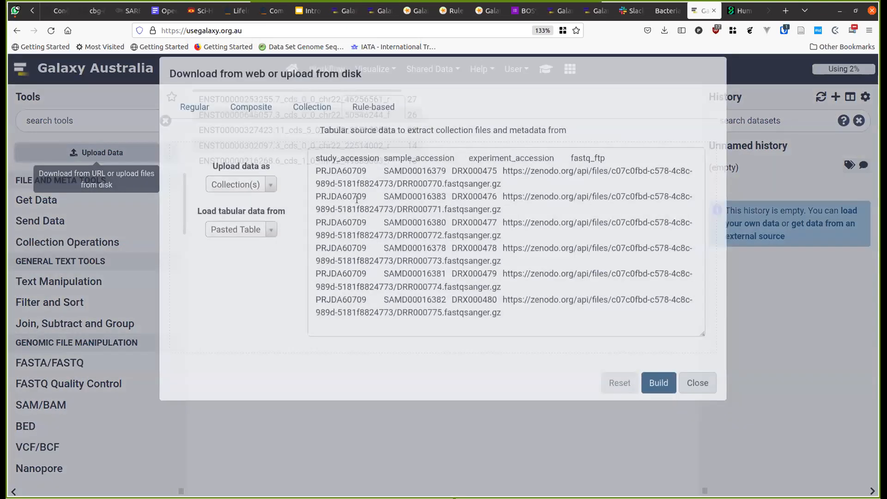
click(662, 393)
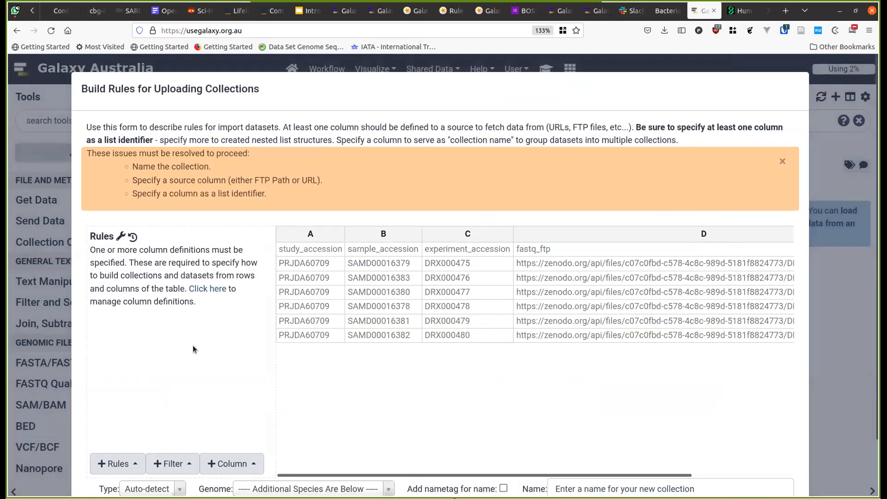
click(115, 463)
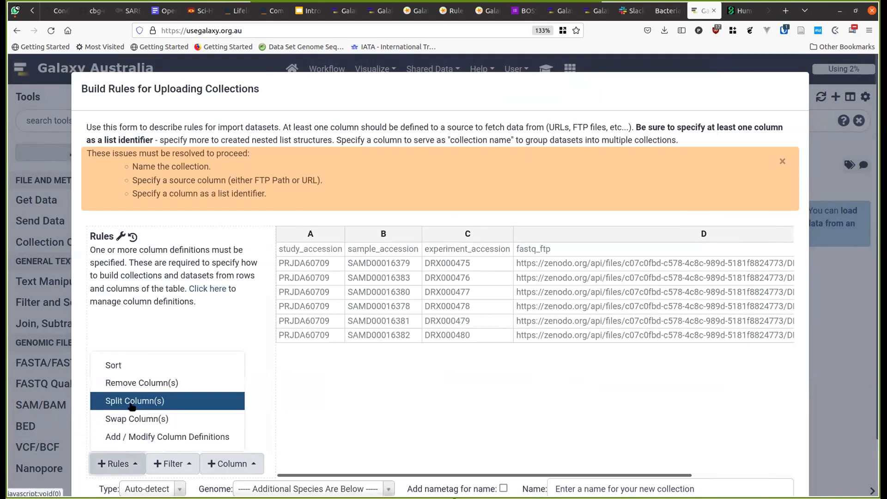
click(150, 437)
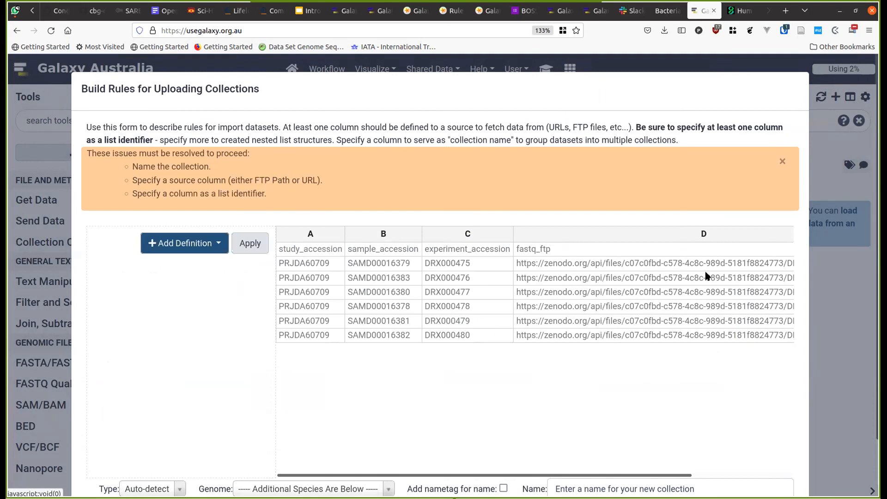
click(203, 246)
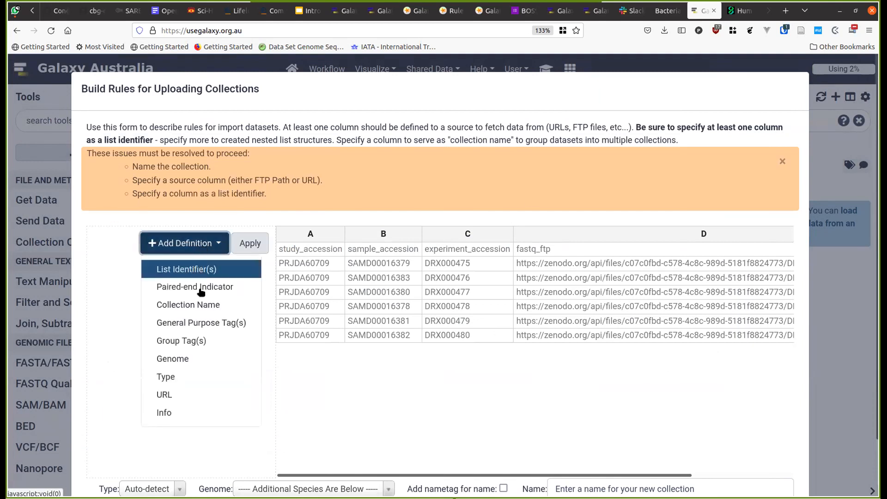
click(189, 392)
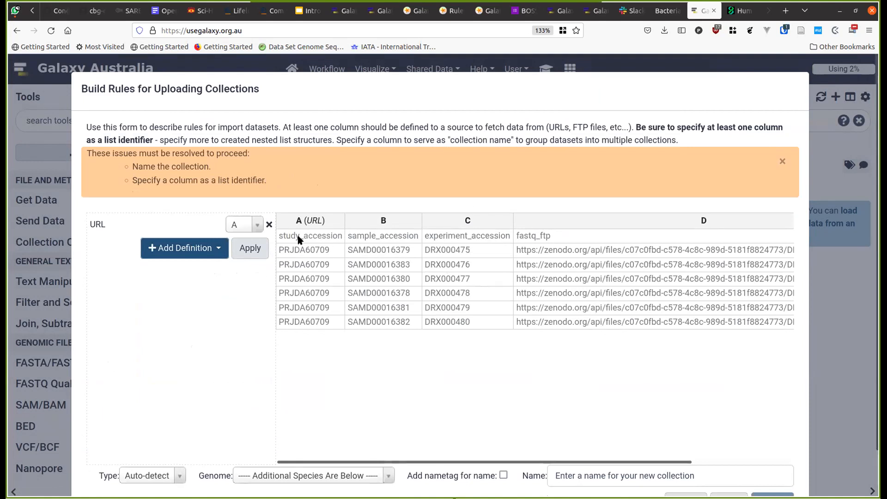
- Add column C as the list identifier and apply the column definitions
click(208, 249)
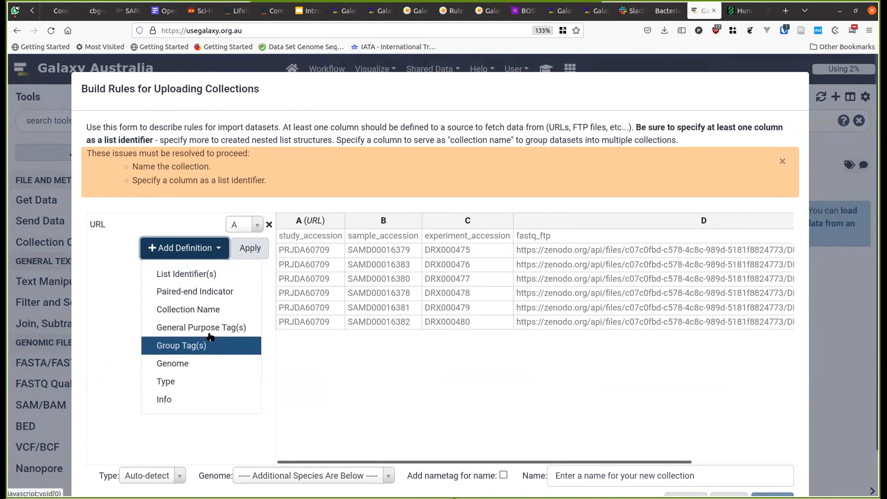
click(205, 276)
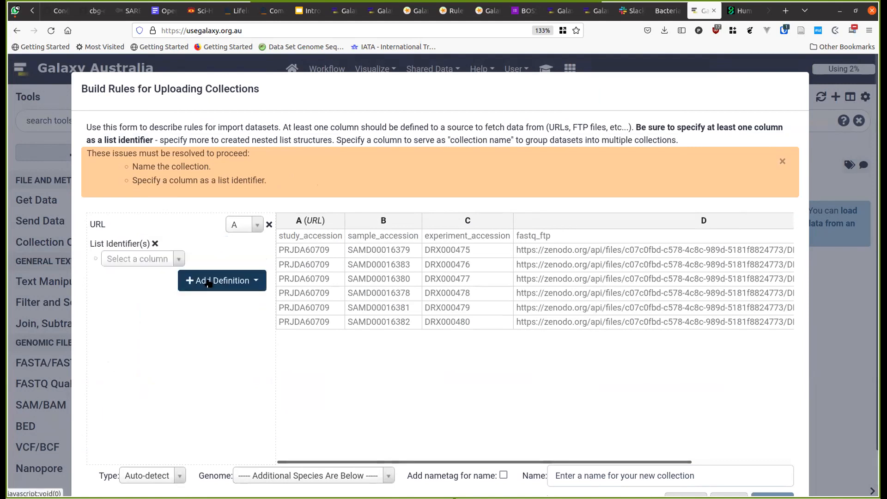
click(184, 258)
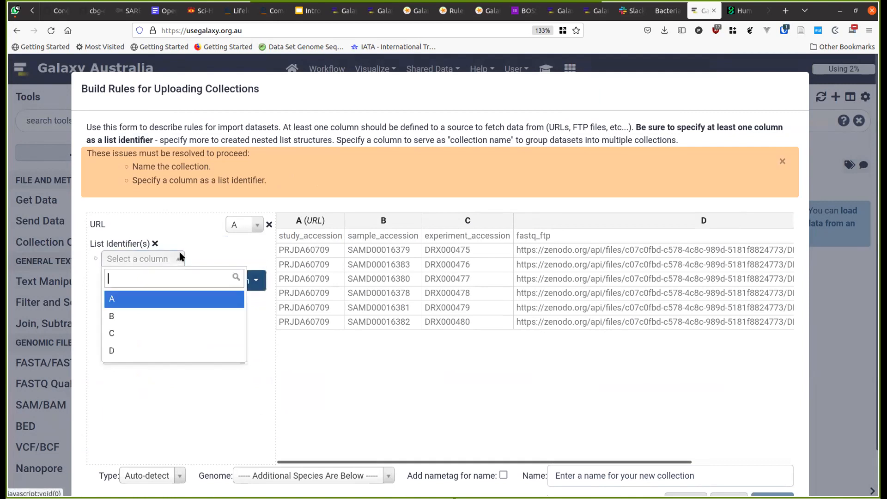
click(170, 329)
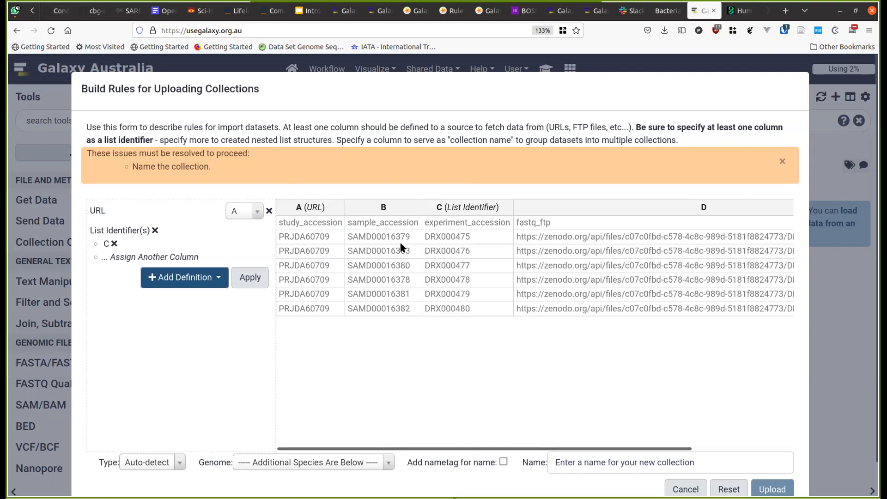
click(257, 277)
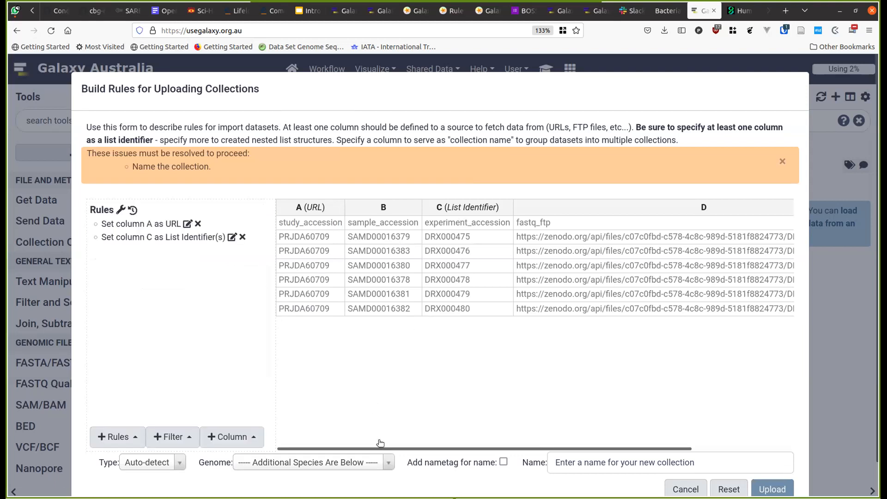
drag(398, 445, 562, 437)
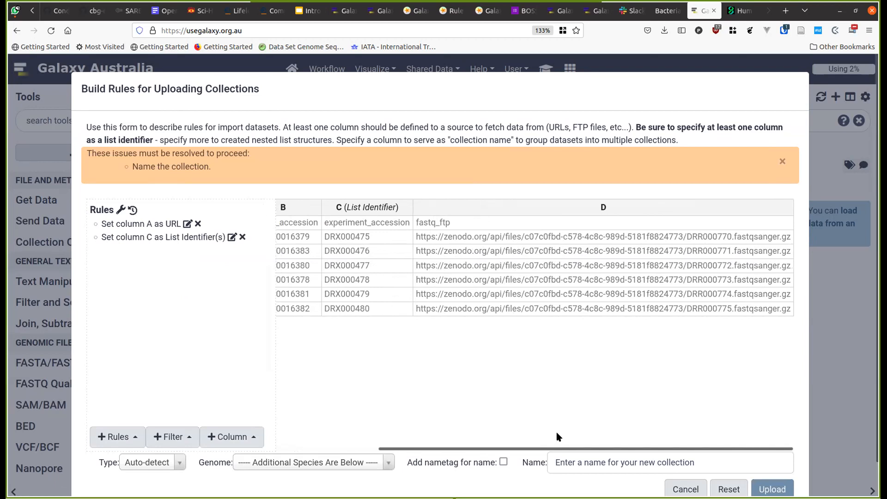
drag(556, 433, 610, 434)
scroll(617, 432, left, 4)
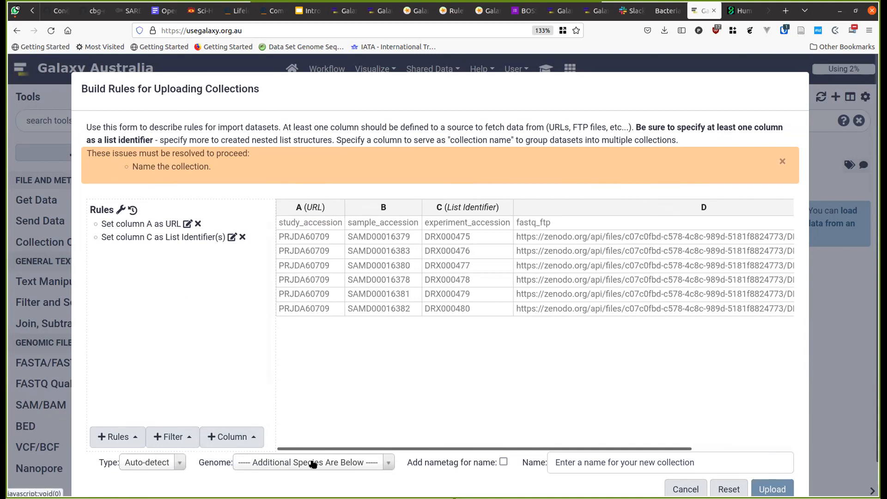
- Set the collection's dataset type to fastqsanger.gz
click(313, 463)
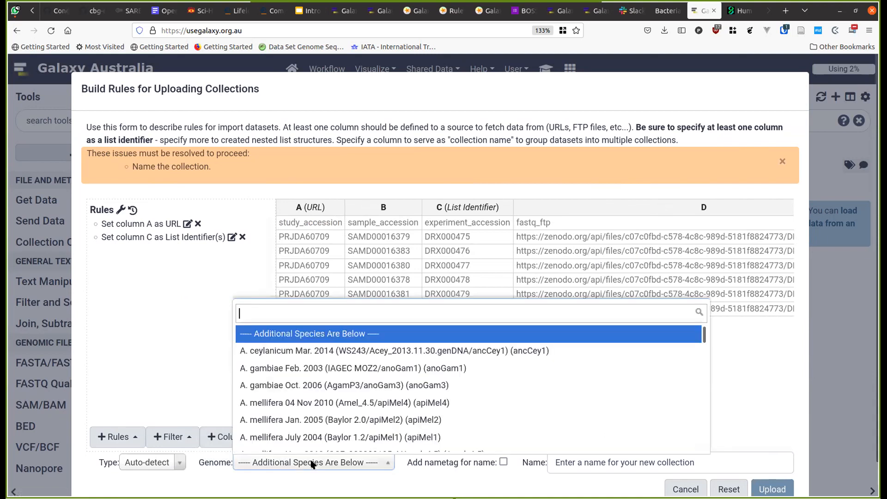
click(167, 462)
click(167, 463)
text(fastqg)
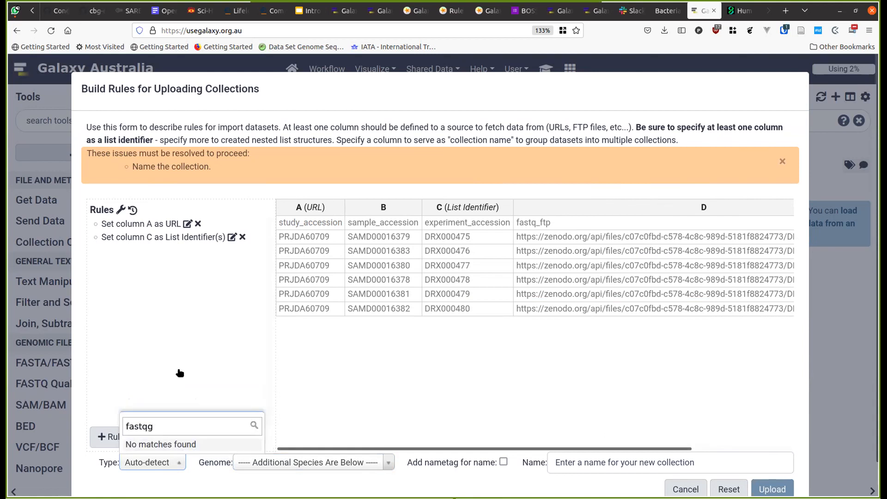
key(BackSpace)
key(BackSpace)
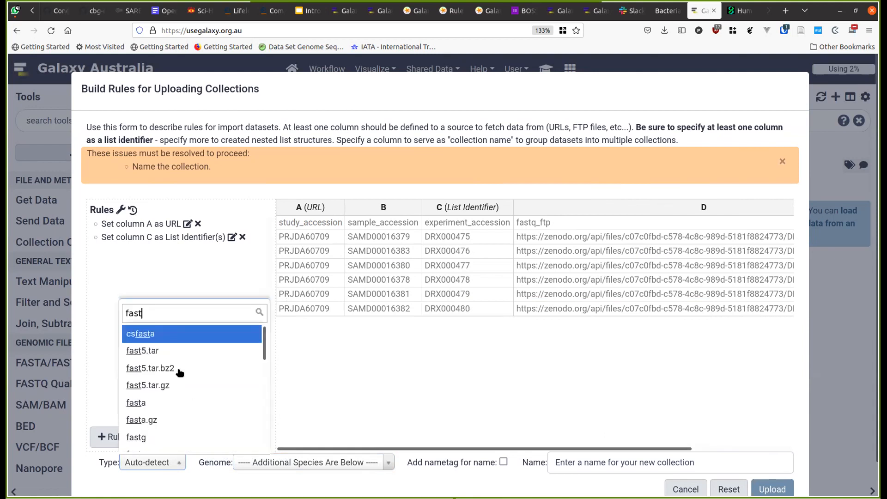
text(q)
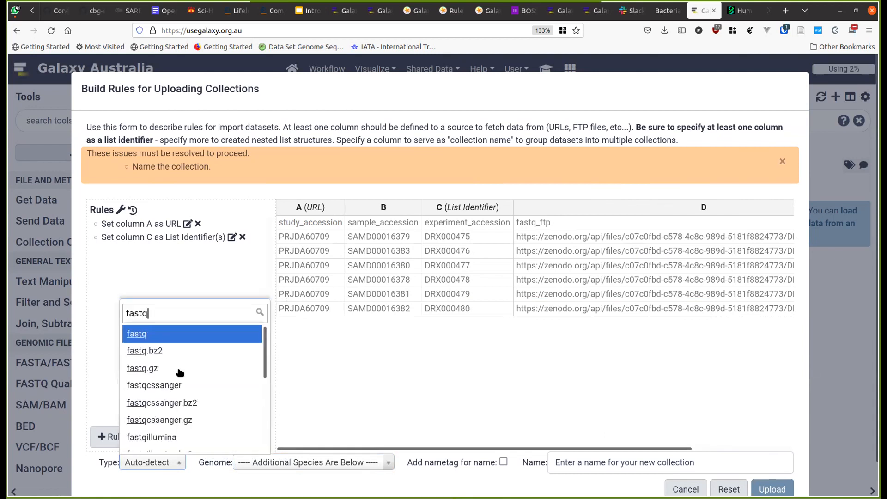
click(185, 419)
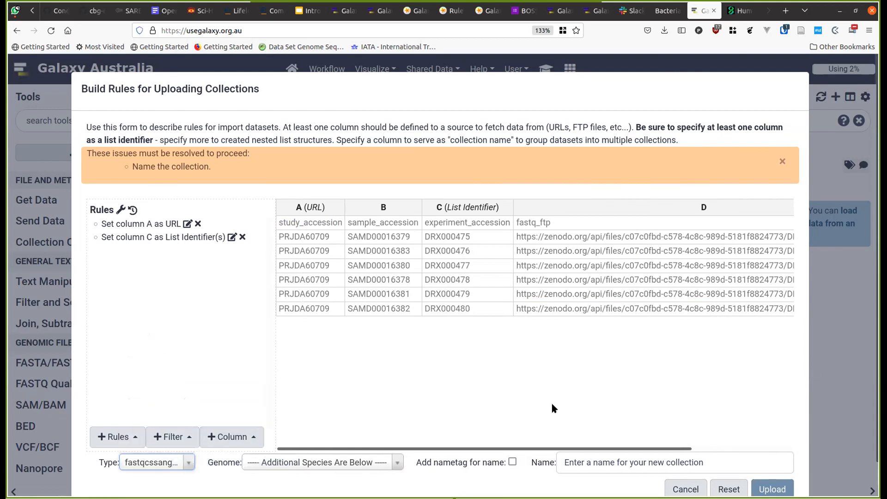
drag(547, 447, 651, 447)
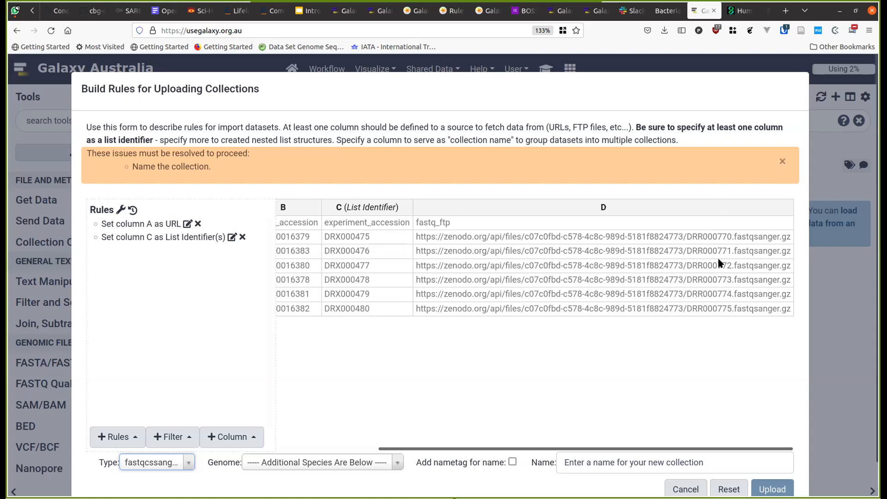
drag(575, 447, 443, 449)
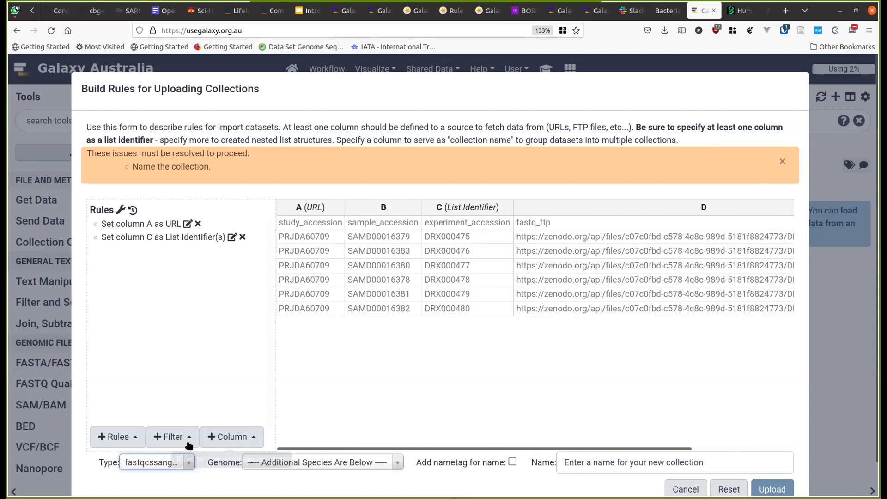
- Search 'dm' and set the genome to D. melanogaster Apr. 2006 (dm3)
click(274, 463)
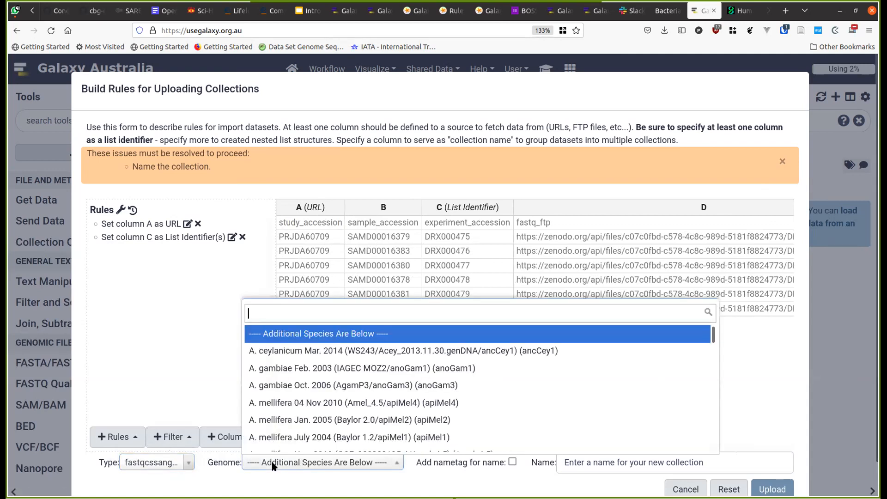
text(dros)
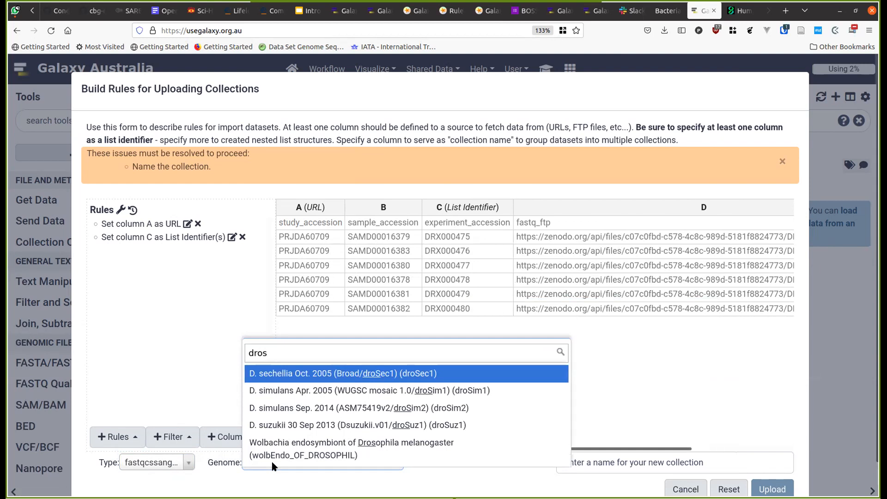
text(op)
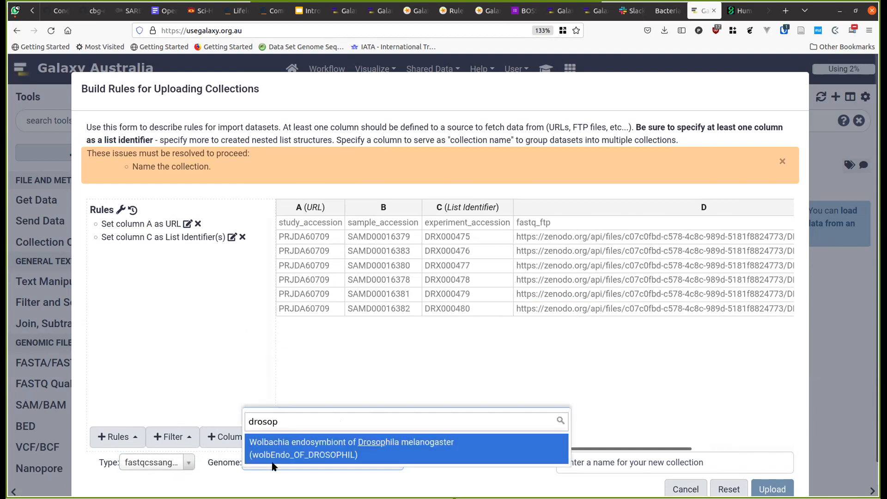
key(BackSpace)
key(BackSpace)
key(BackSpace)
key(BackSpace)
key(BackSpace)
key(BackSpace)
text(m)
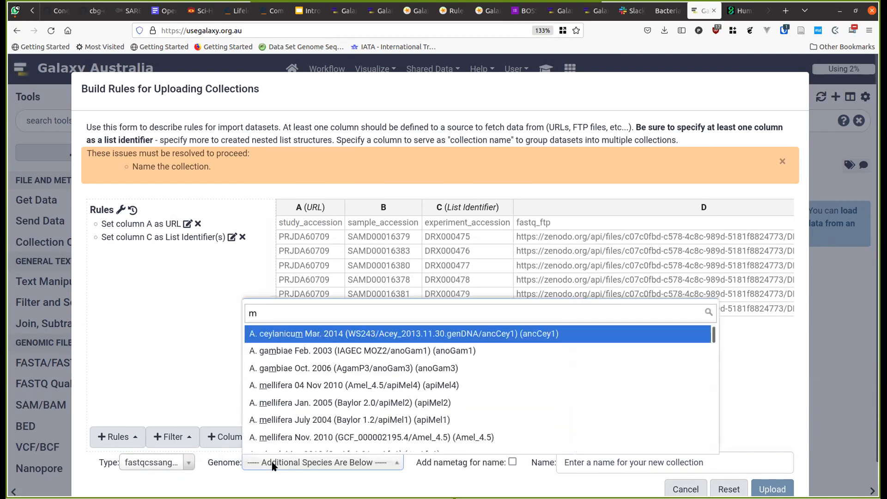
key(BackSpace)
text(dm)
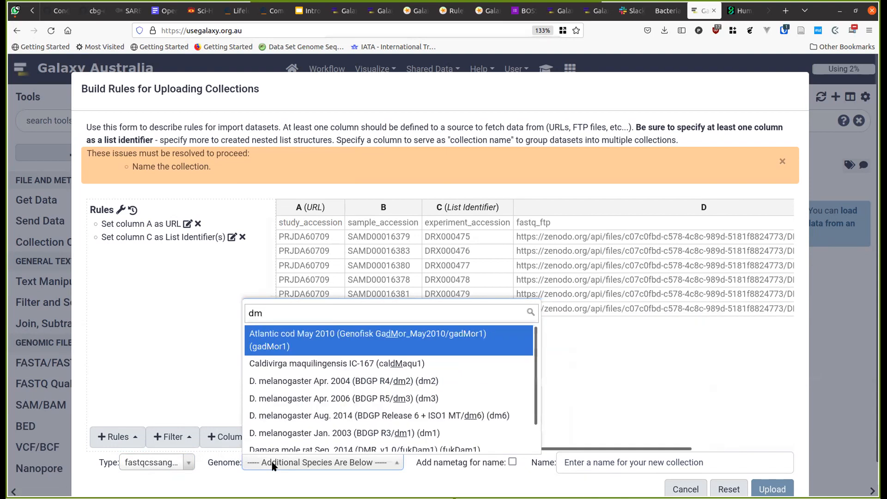
click(374, 398)
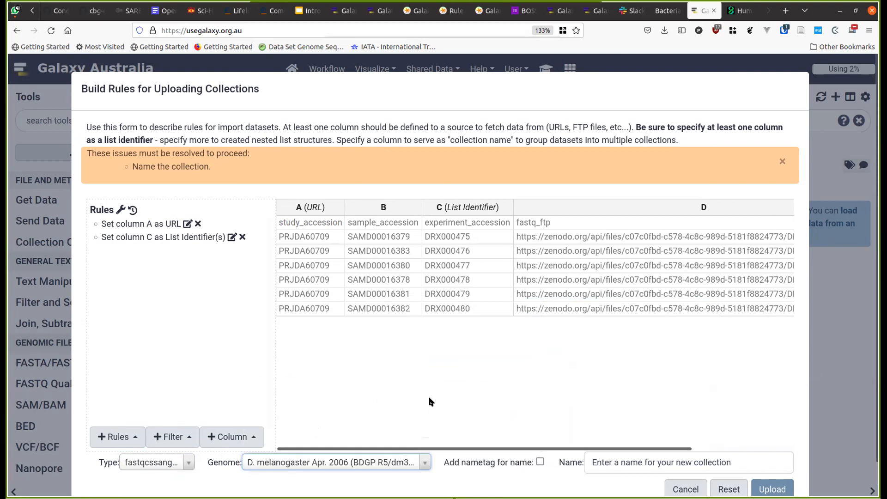
- Turn on Add nametag for name and name the collection 'samples'
click(540, 462)
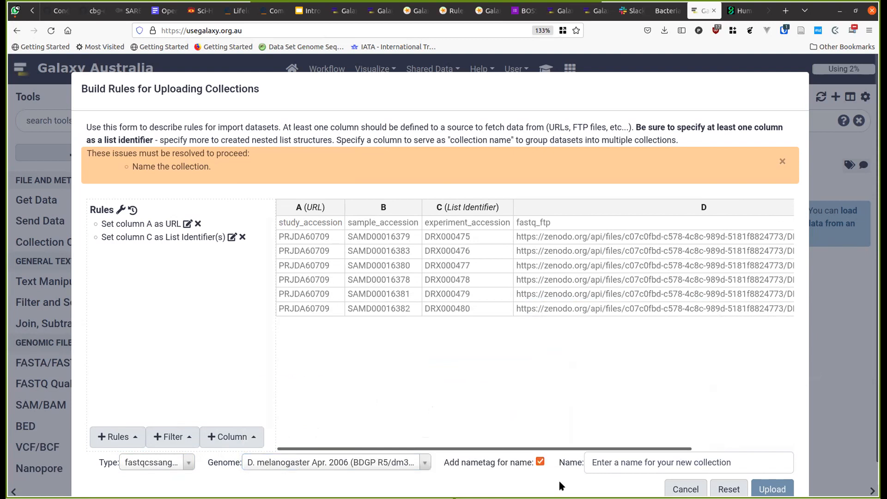
click(596, 467)
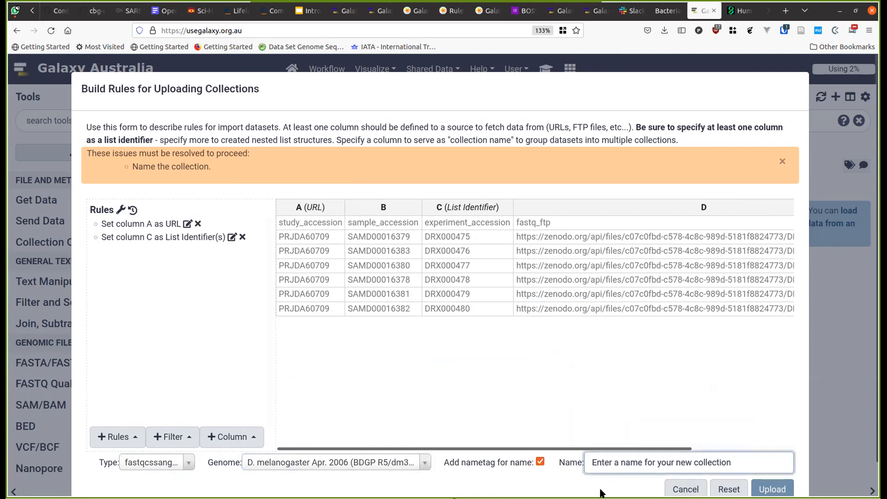
text(samples)
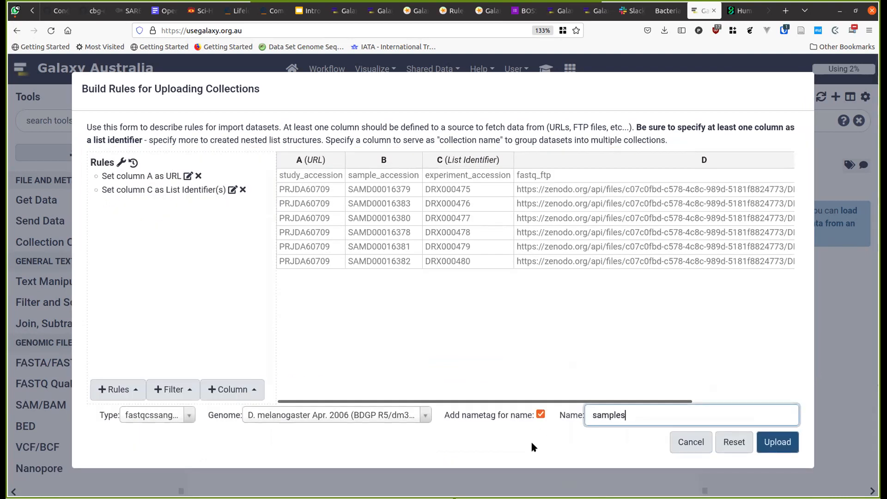
- After the upload error, redefine the URL column from A to D and retry the upload
click(777, 442)
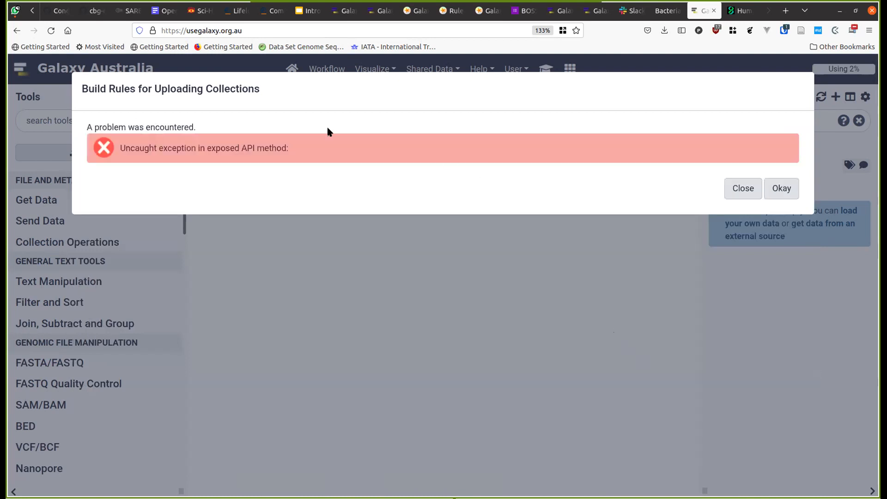
click(785, 188)
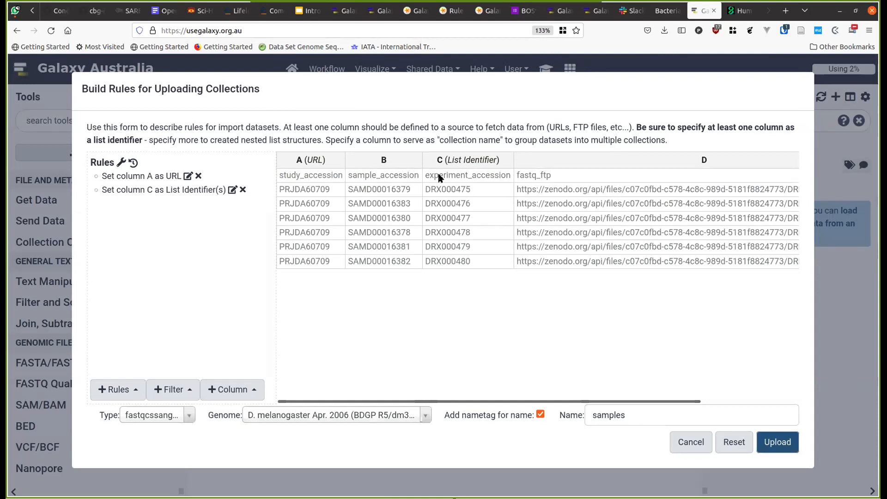
drag(533, 400, 405, 389)
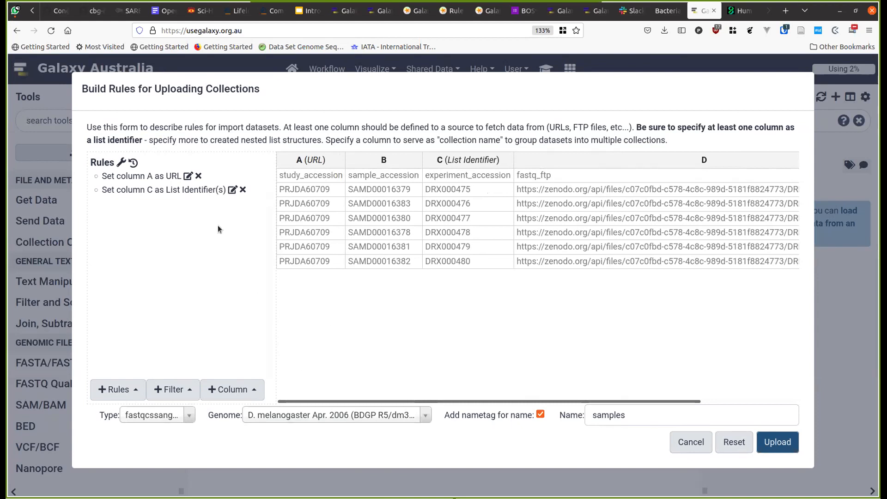
click(187, 176)
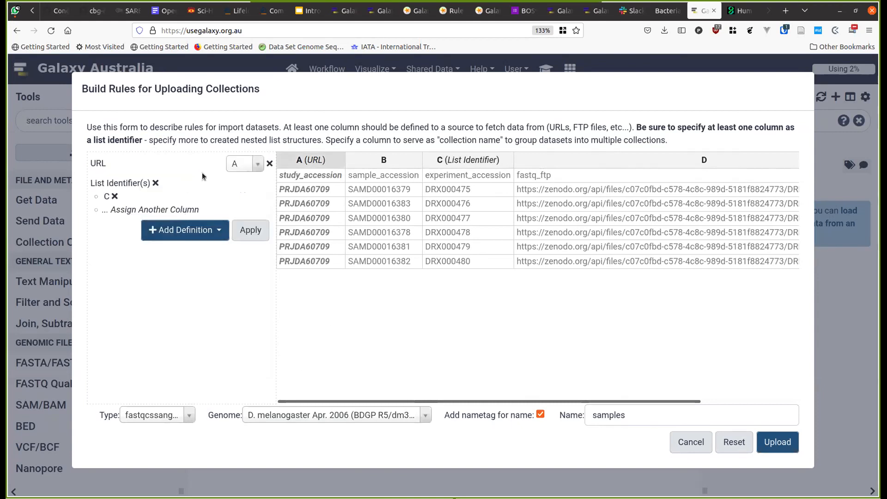
click(236, 164)
click(259, 257)
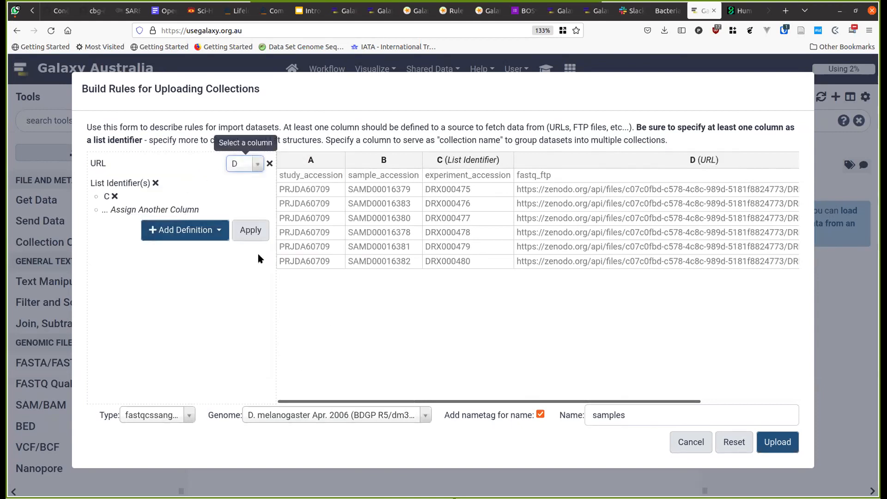
click(253, 230)
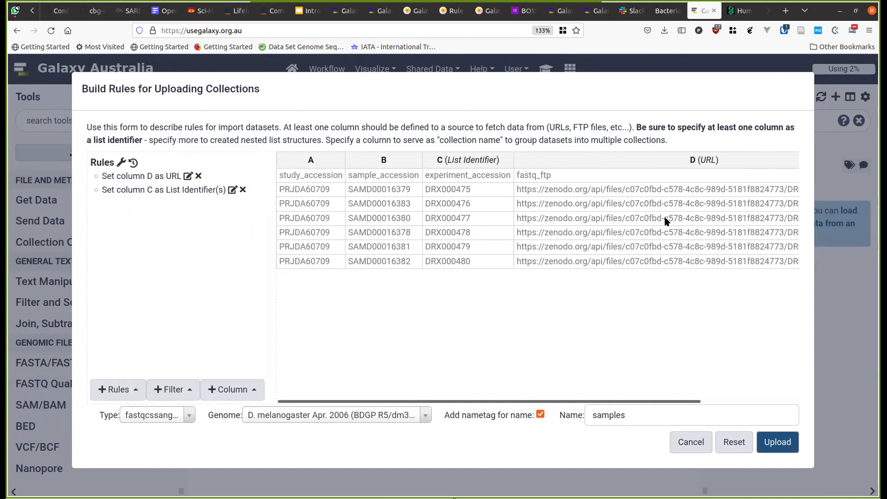
click(780, 442)
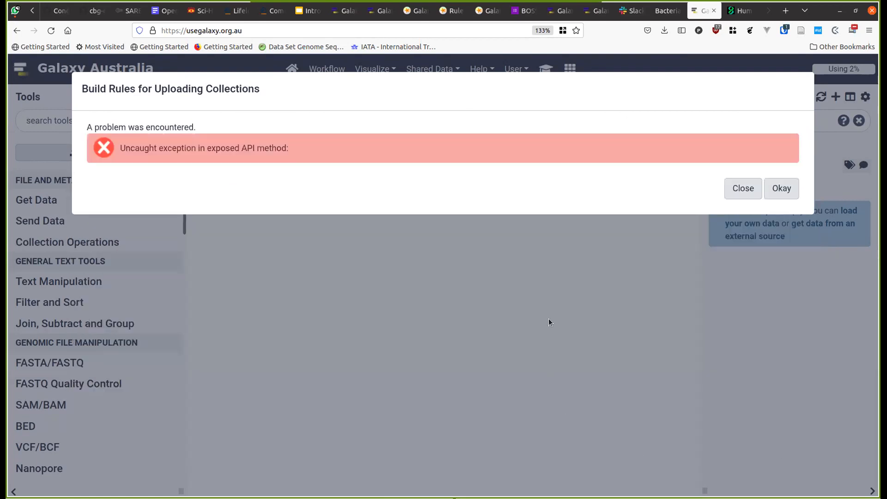
click(778, 190)
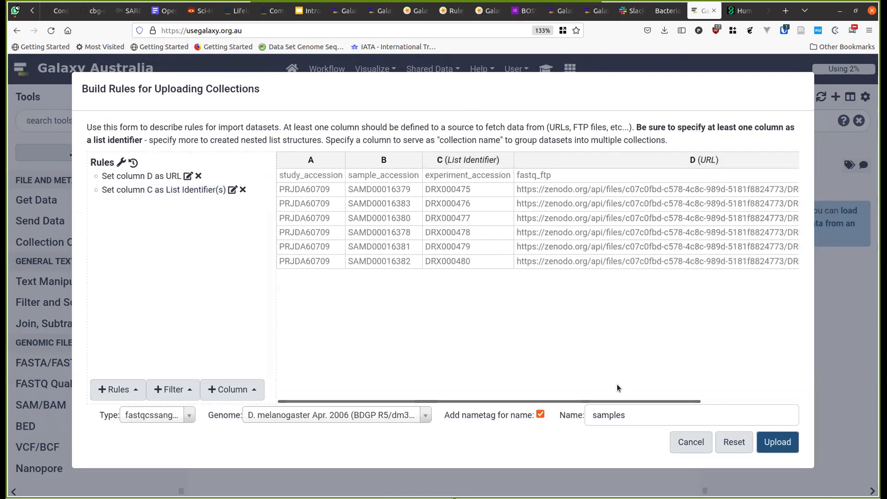
- Add a First or Last N Rows filter of 1 row with Invert filter checked
click(540, 176)
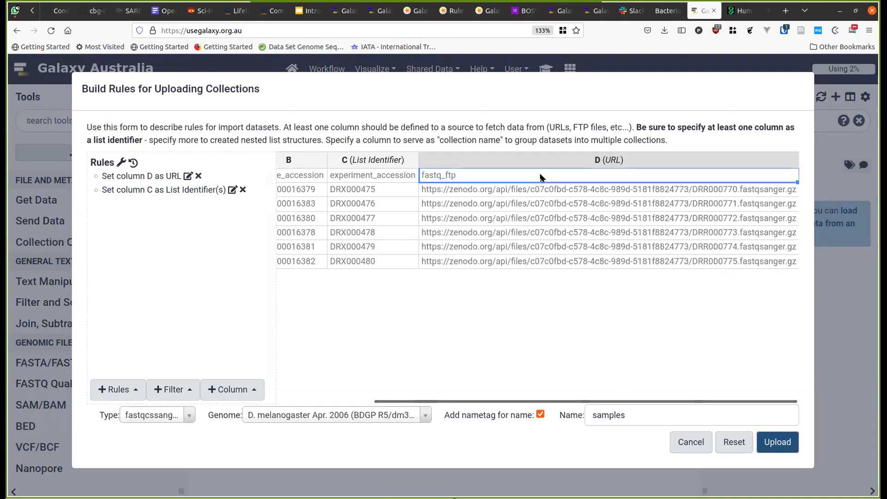
click(175, 389)
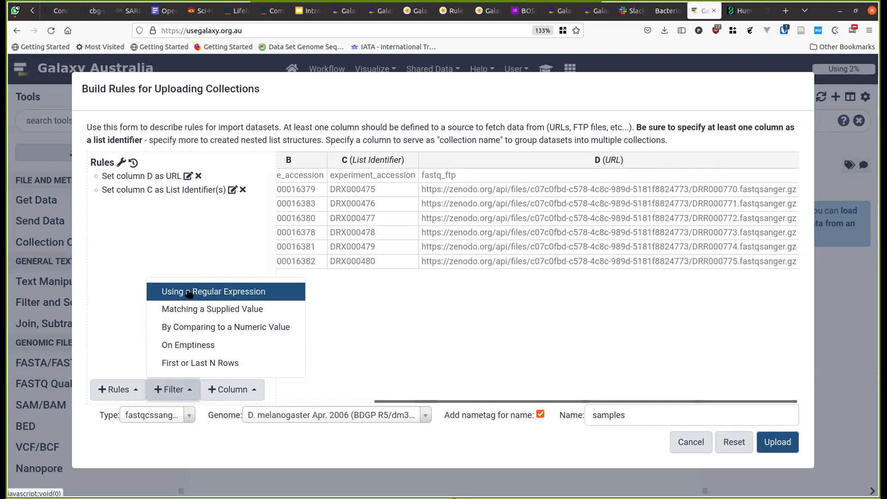
click(197, 363)
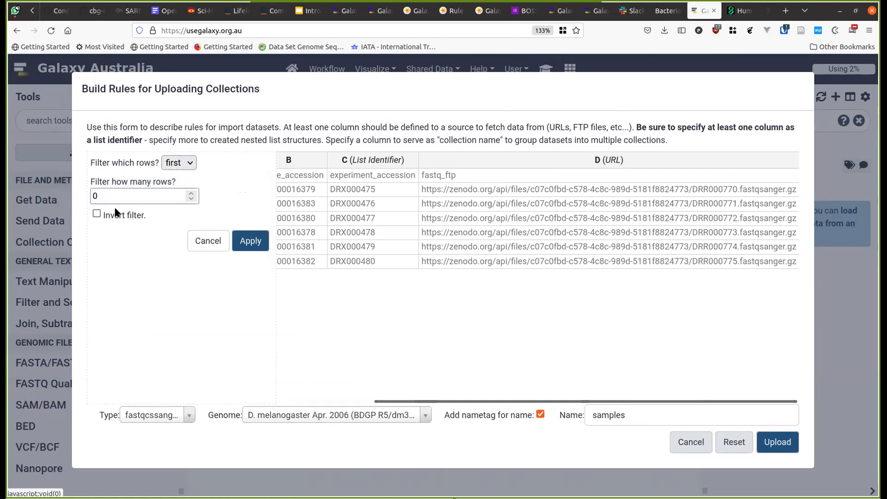
click(101, 214)
drag(137, 195, 79, 176)
text(1)
click(252, 241)
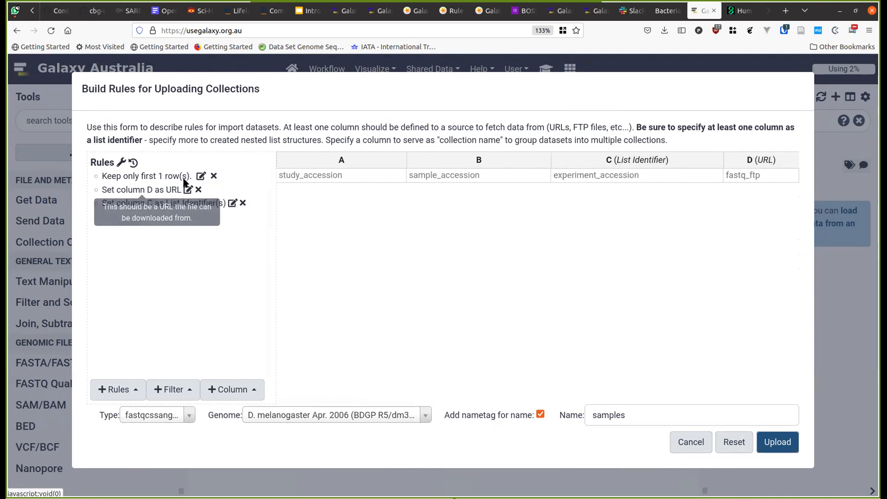
- Adjust the row filter so the header row is dropped, then upload the collection
click(199, 177)
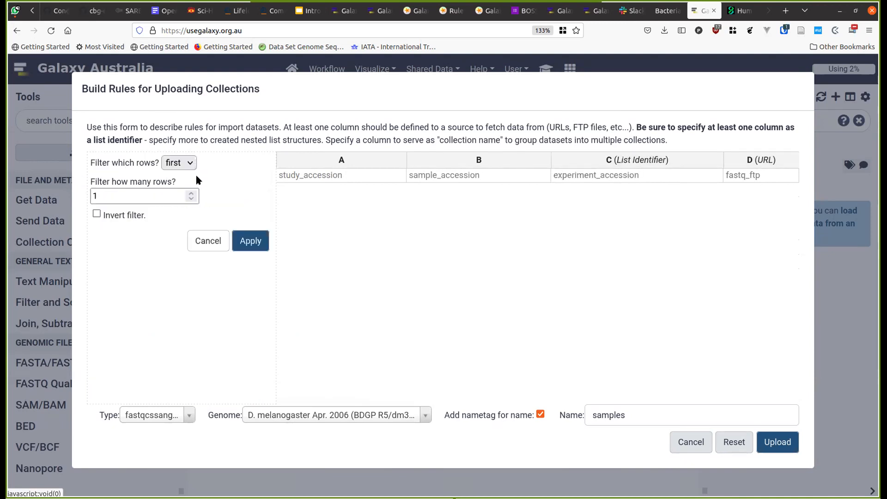
click(98, 213)
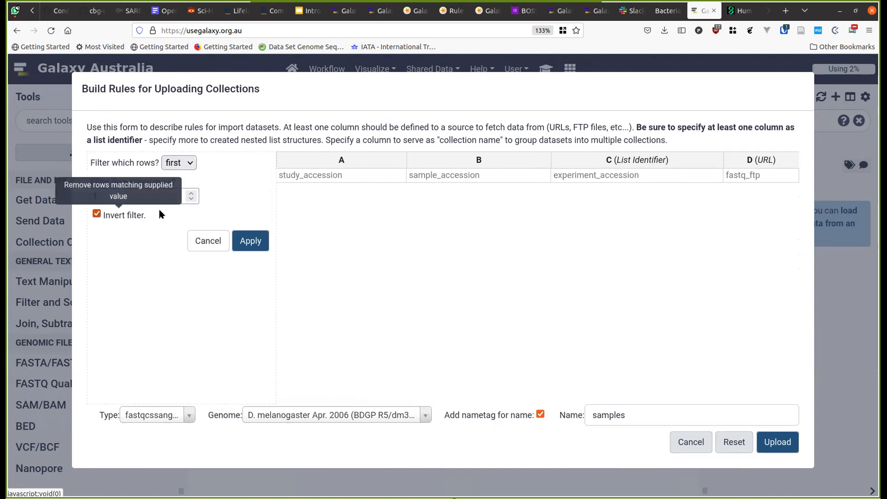
click(252, 244)
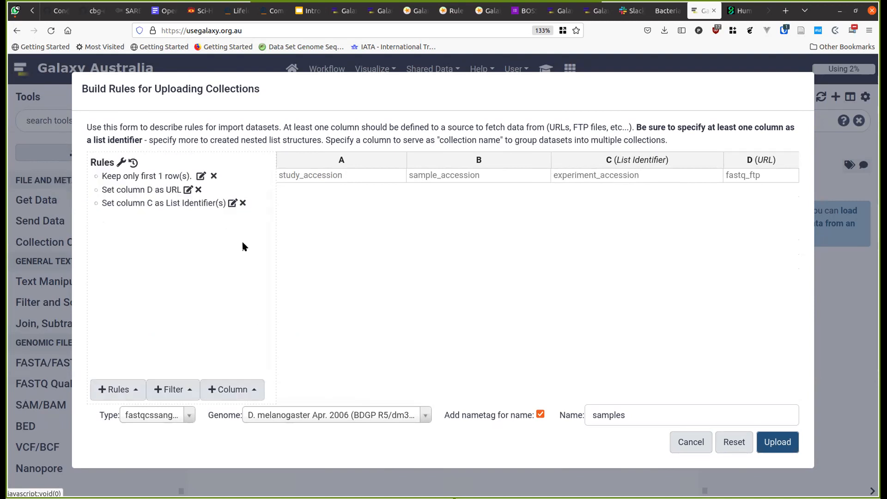
click(201, 176)
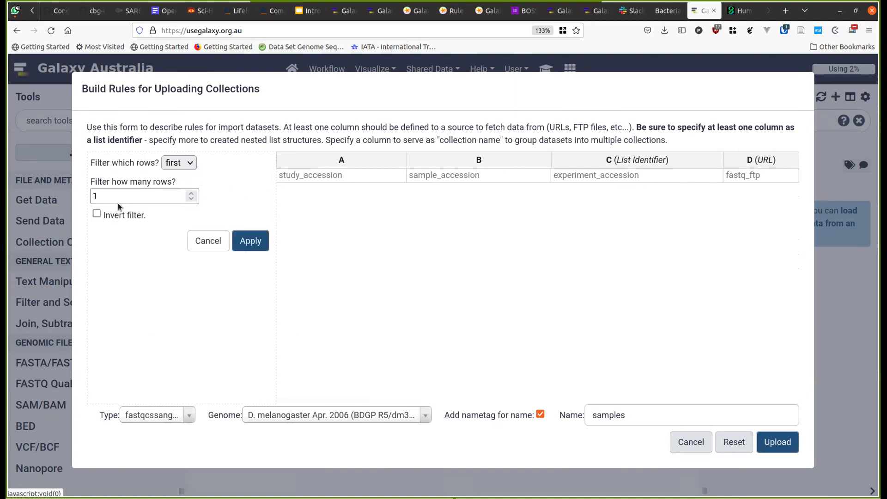
click(238, 238)
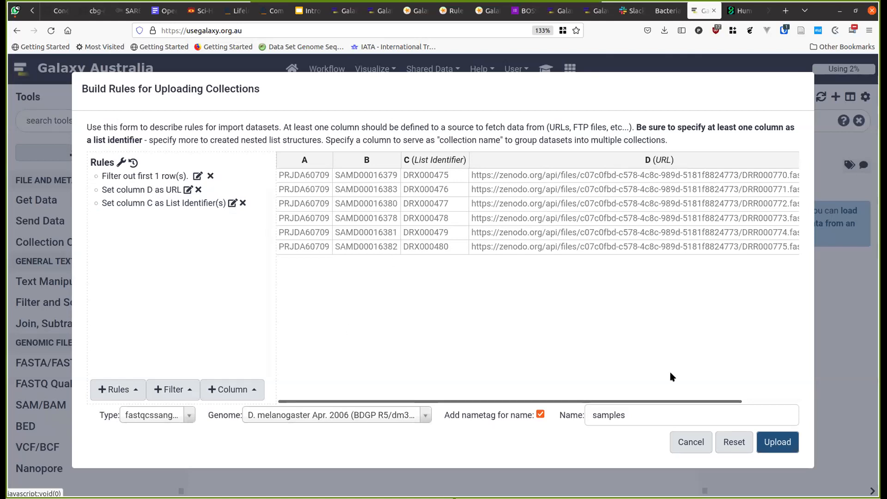
click(777, 444)
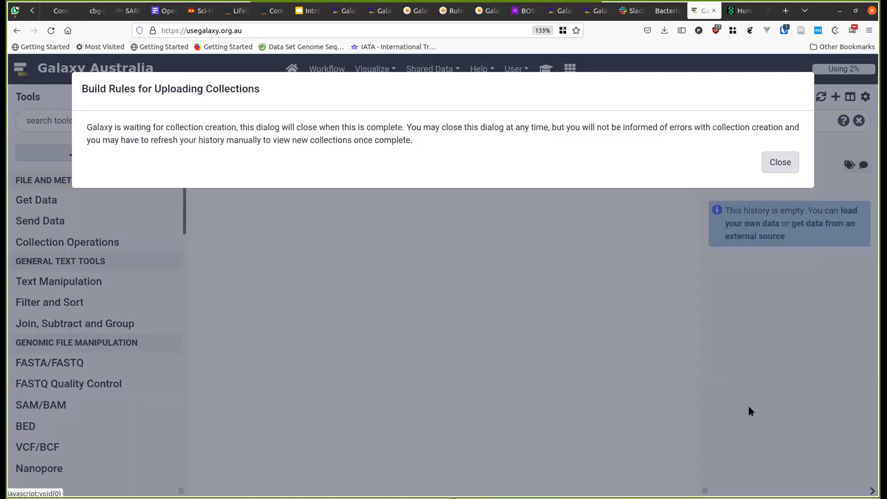
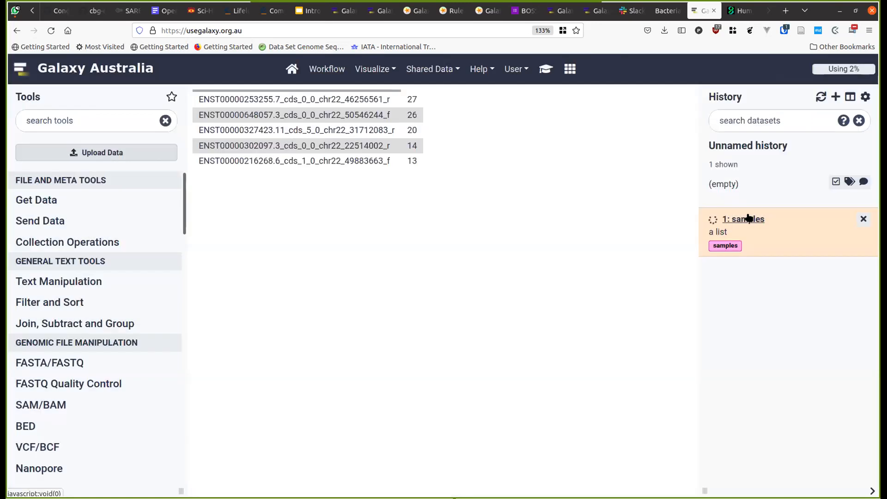
- Peek inside the new 'samples' list collection, then go back to the full history list
click(748, 219)
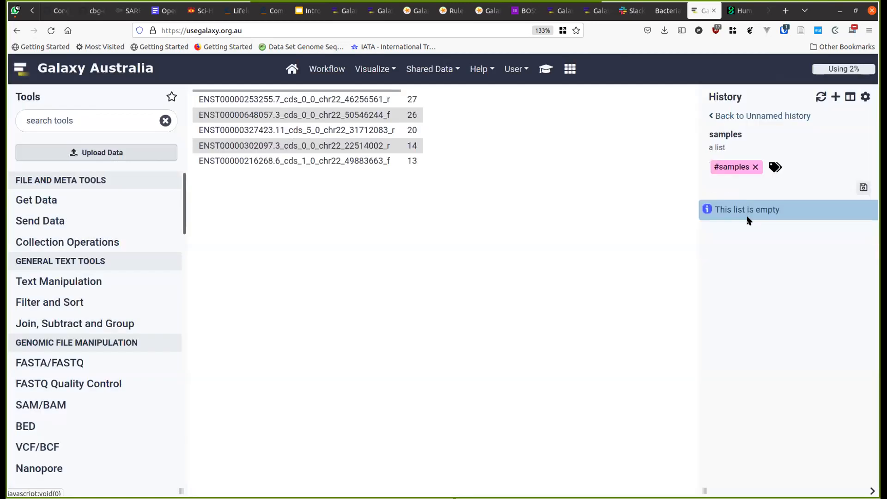
click(741, 116)
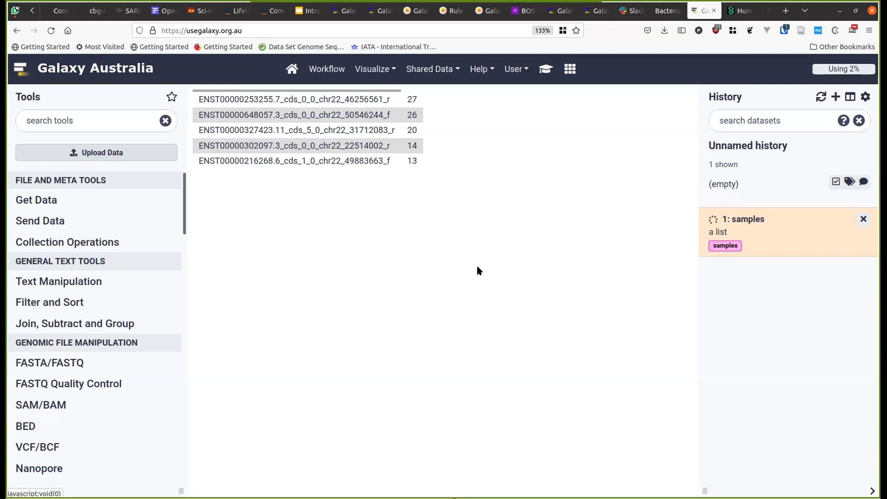
- Search the tools for 'fastqc' and open the FastQC Read Quality reports form
click(133, 122)
text(fastqc)
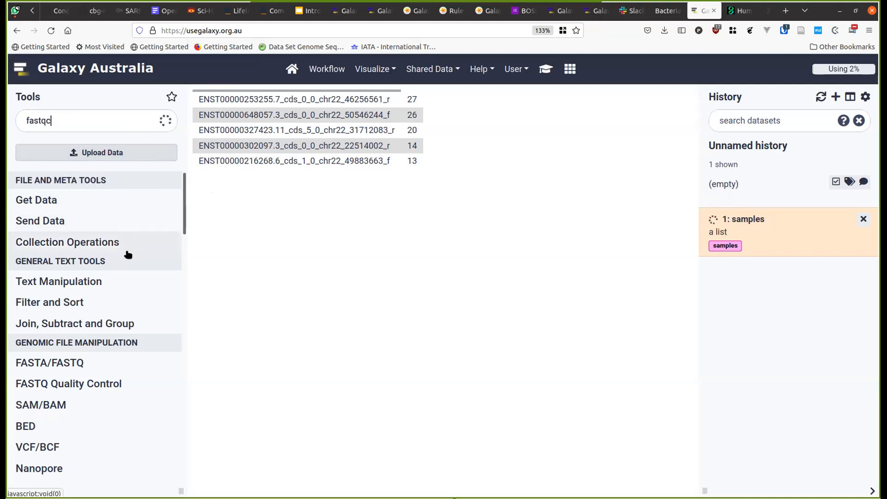
click(37, 208)
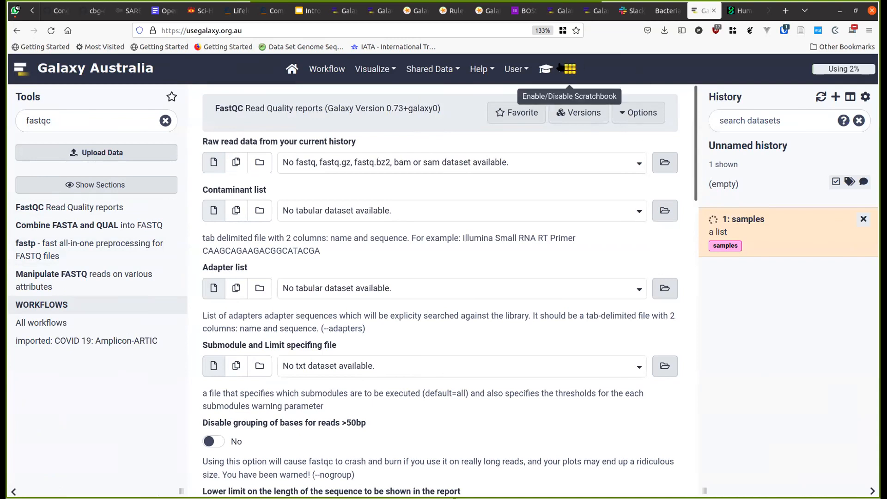
- Copy the Zenodo data URL from the rules-upload tutorial's sample table
click(545, 69)
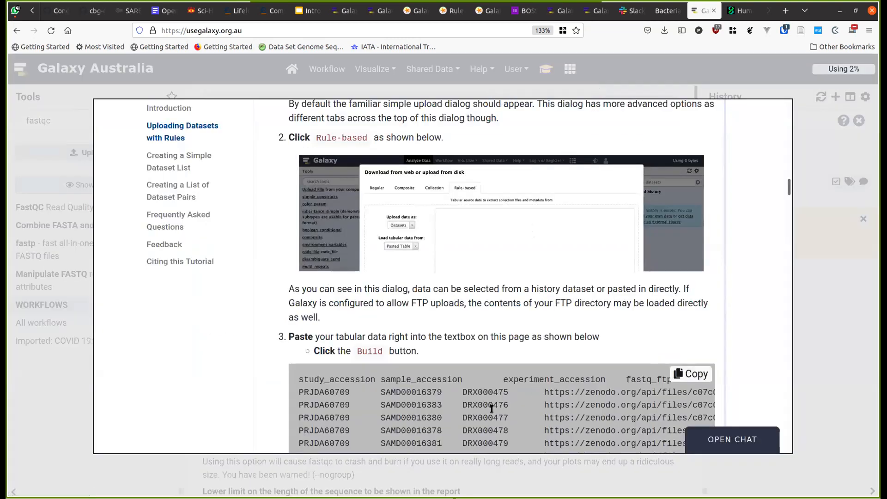
drag(543, 392, 586, 387)
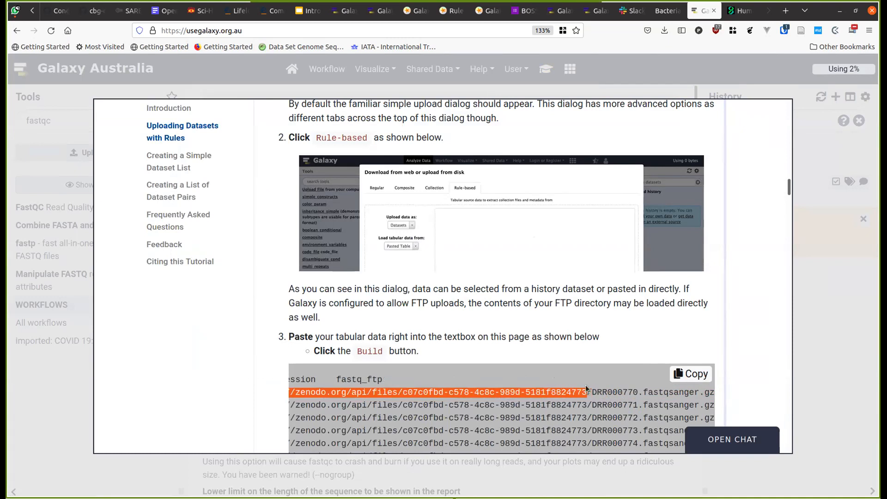
click(691, 373)
click(843, 288)
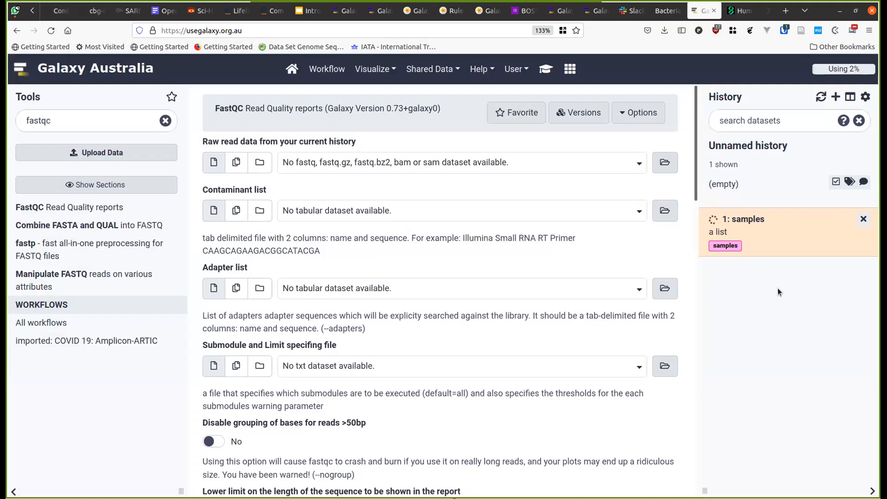
- Load the Zenodo URL in a new browser tab and close the UCSC gene page tab
key(ctrl+t)
key(ctrl+v)
key(Return)
key(ctrl+Page_Up)
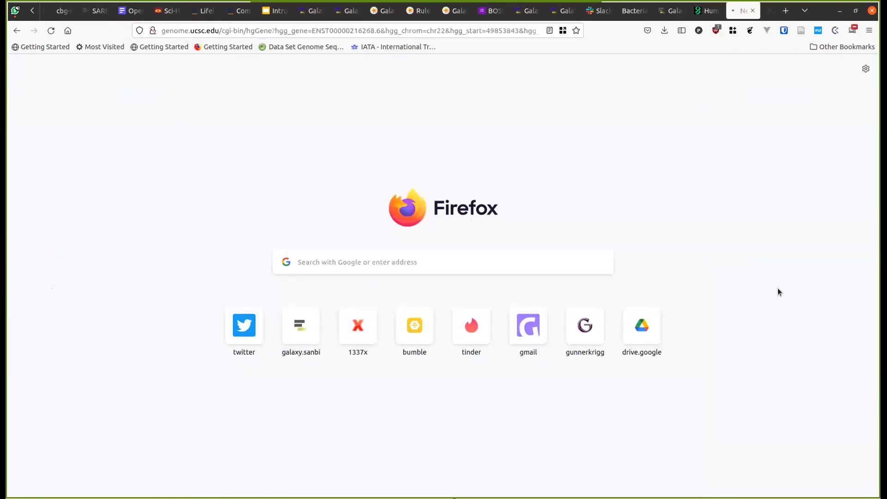
key(ctrl+w)
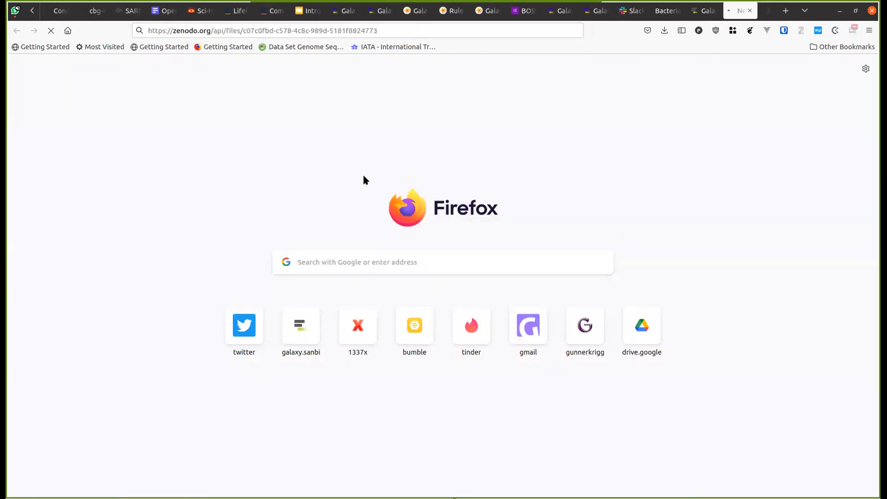
key(ctrl+Page_Up)
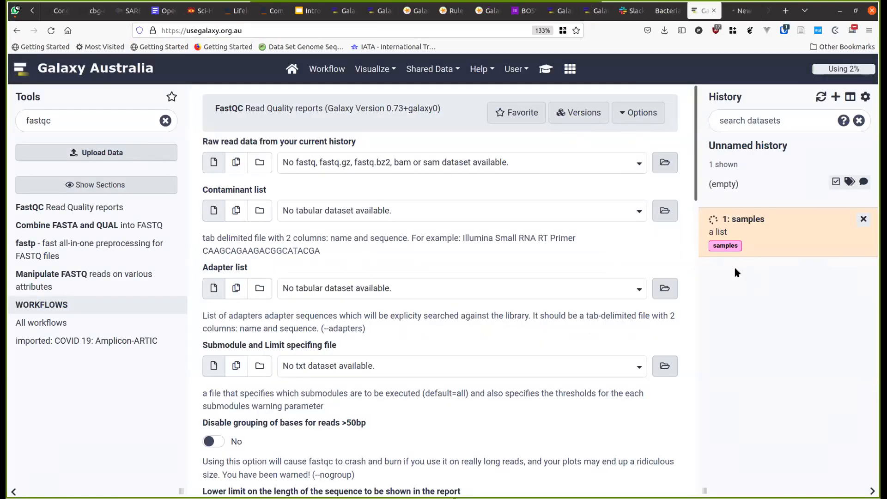
key(ctrl+Page_Down)
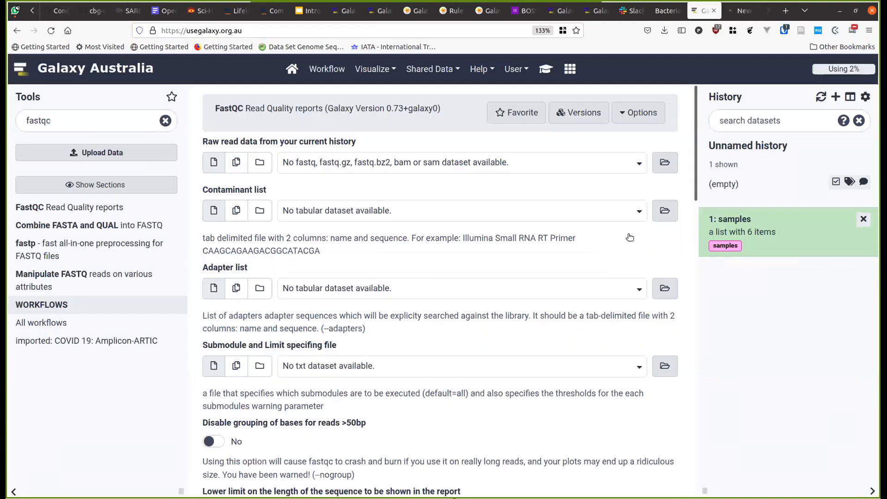
- View DRX000475's raw FASTQ reads from the samples collection, then return to the FastQC form
click(755, 220)
click(849, 214)
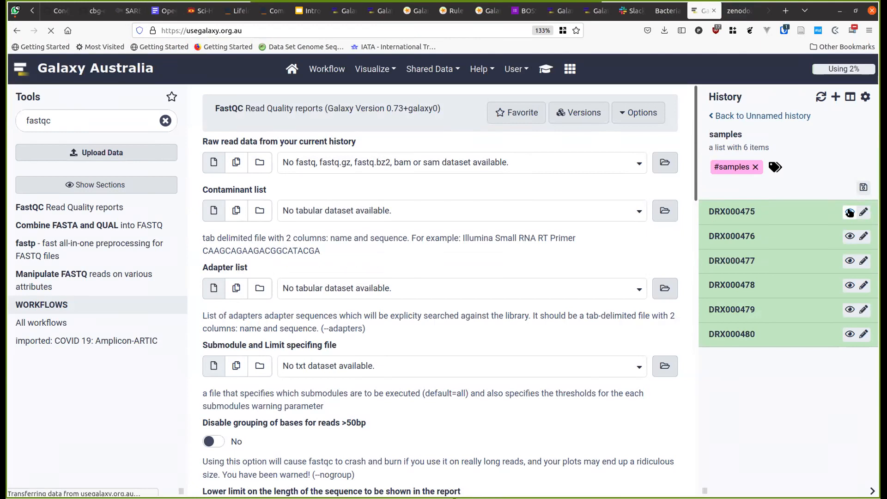
key(ctrl+Tab)
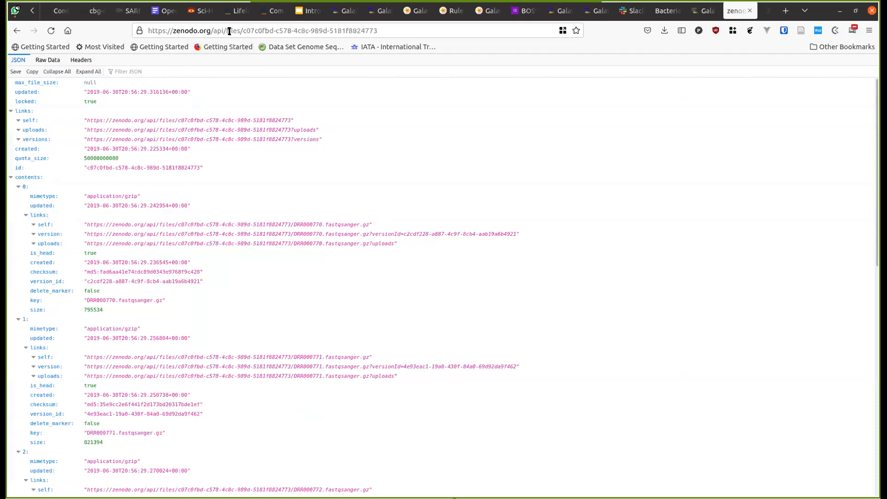
key(ctrl+shift+Tab)
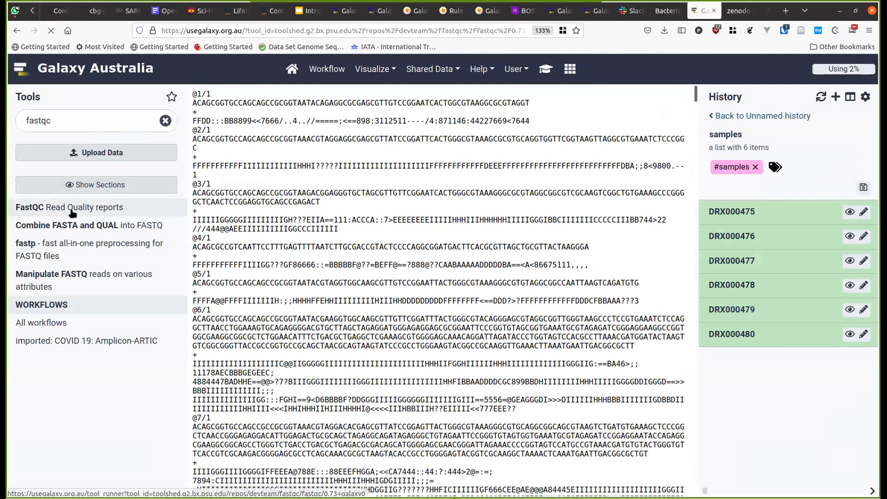
click(73, 213)
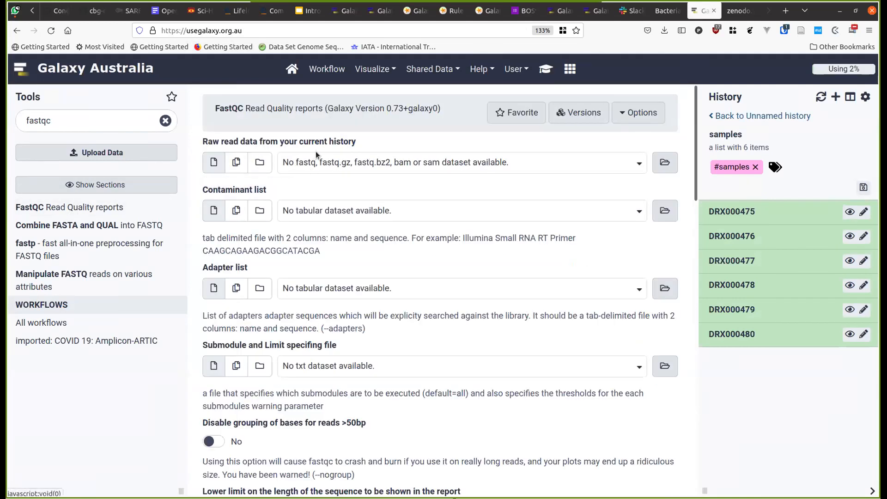
- Run FastQC with the whole '1: samples' collection as its dataset collection input
click(726, 116)
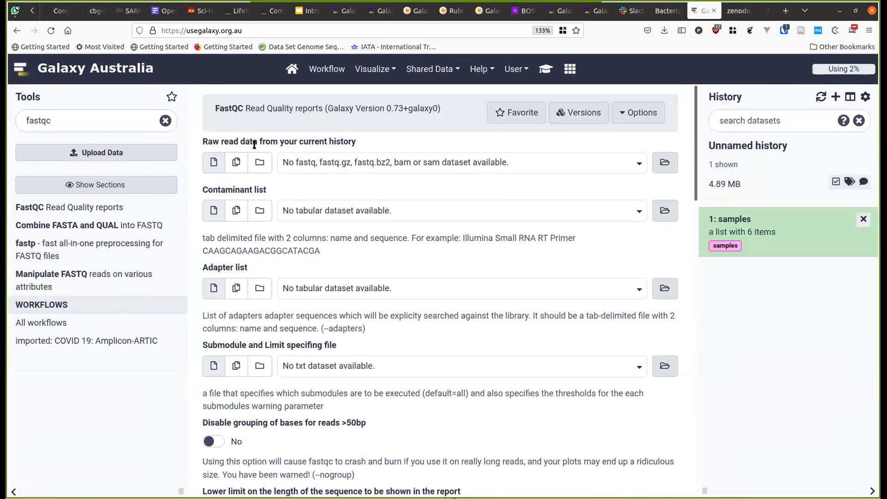
click(259, 162)
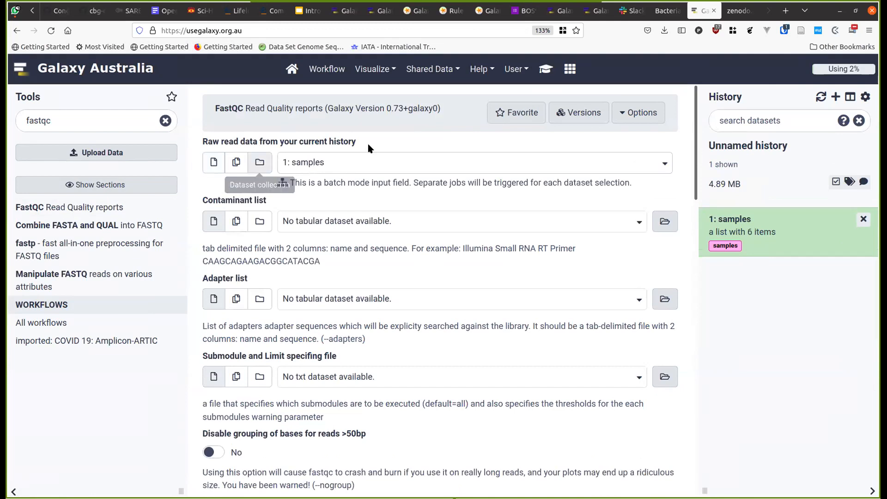
scroll(331, 295, down, 2)
scroll(331, 295, up, 2)
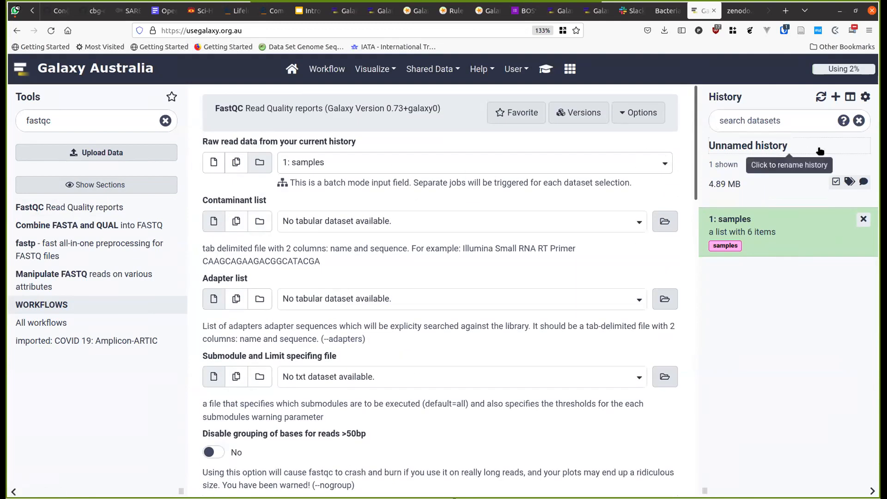
scroll(545, 360, down, 7)
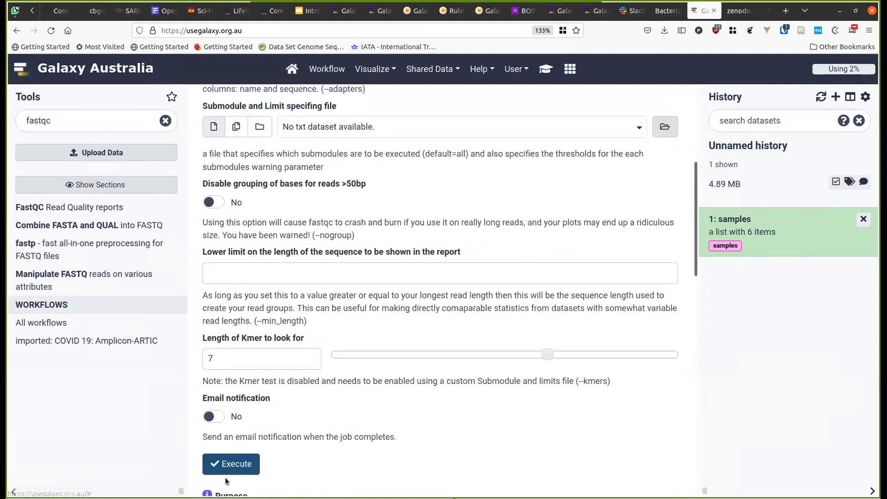
click(234, 466)
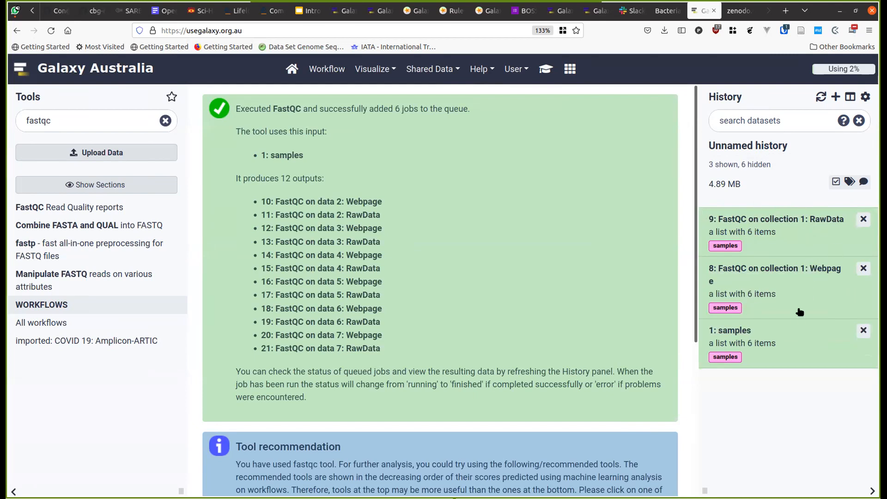
- Display DRX000475's FastQC report from the Webpage collection and scroll to its quality plot
click(774, 269)
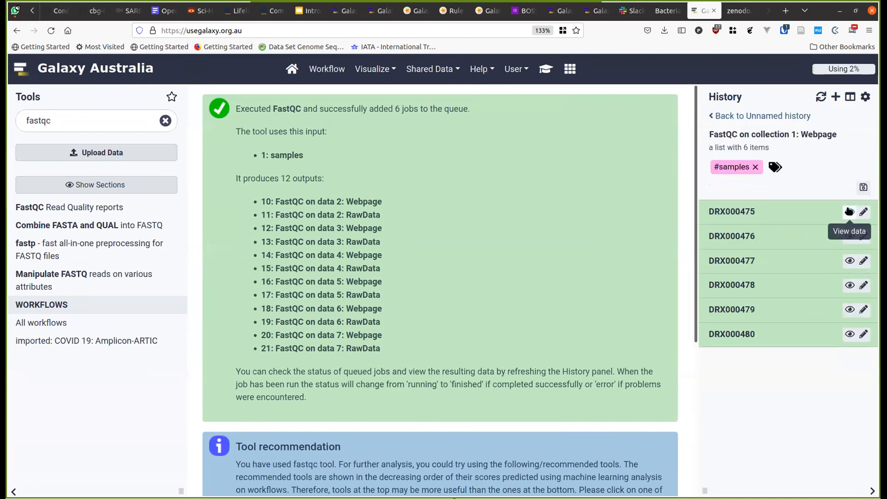
click(848, 260)
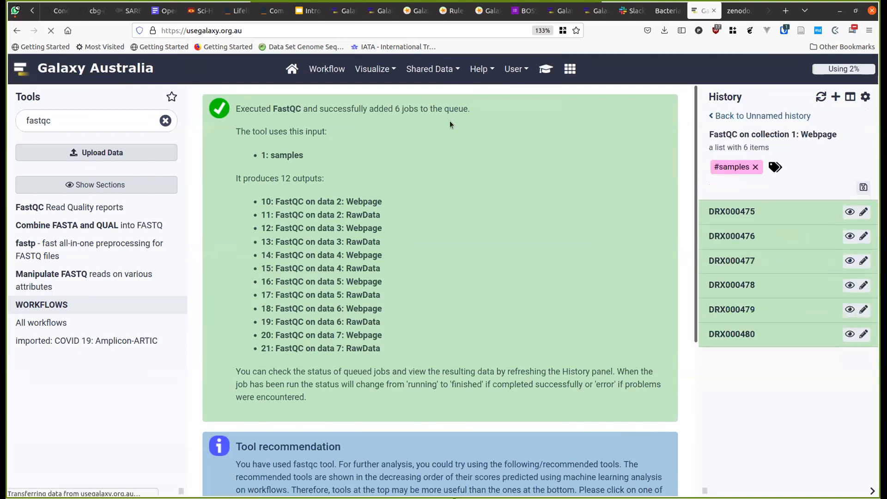
click(848, 213)
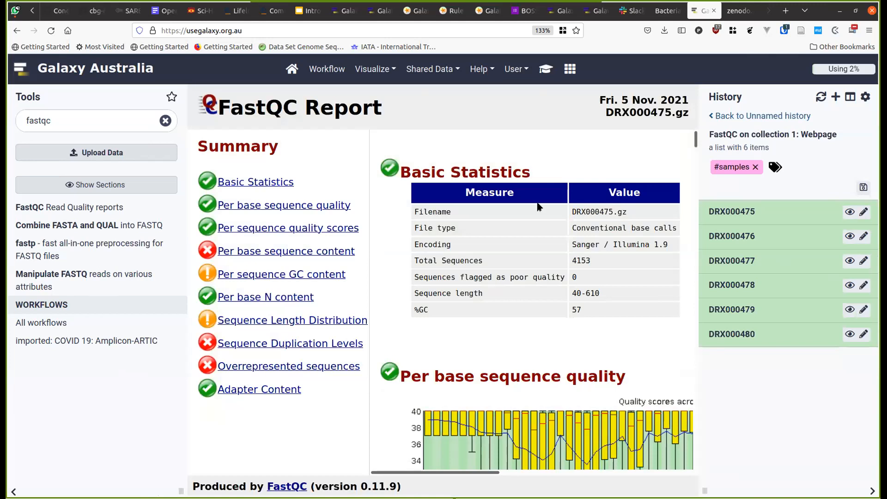
scroll(536, 217, down, 10)
scroll(476, 198, up, 5)
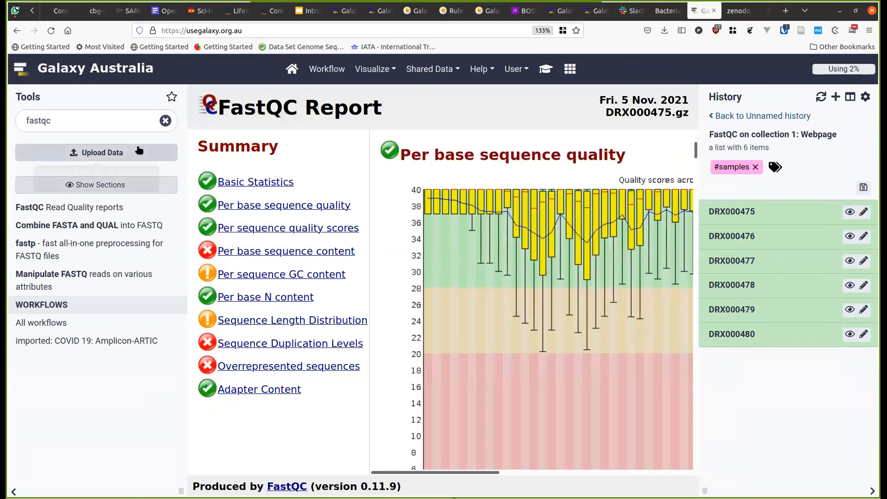
- Replace the tool search with 'multi' to list the MultiQC tool
double_click(128, 124)
text(multi)
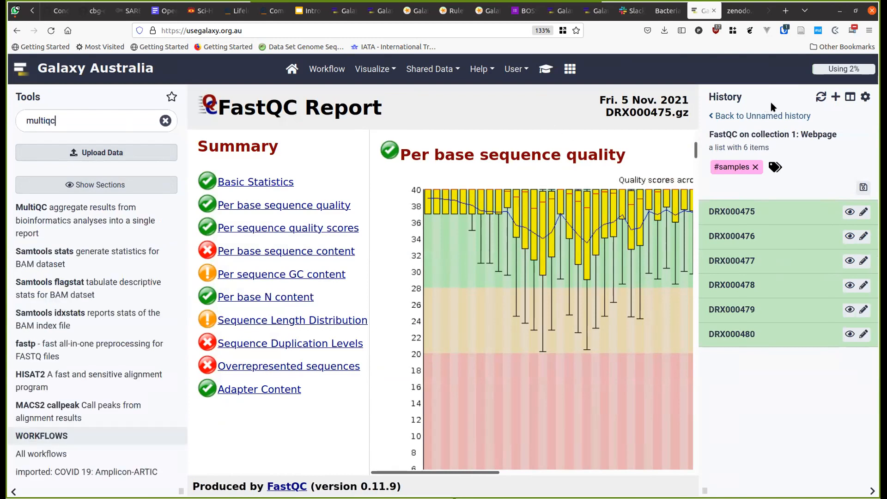
click(774, 116)
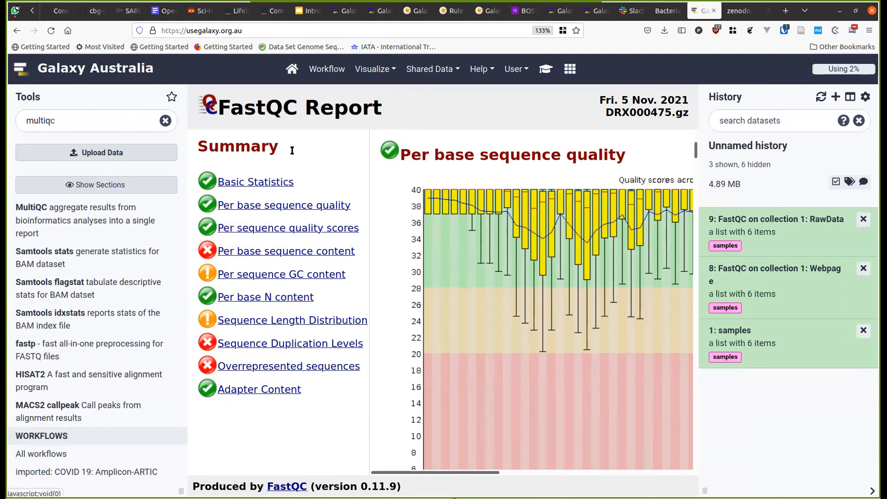
- Run MultiQC with collection 9, FastQC on collection 1: RawData, as its results input
click(57, 209)
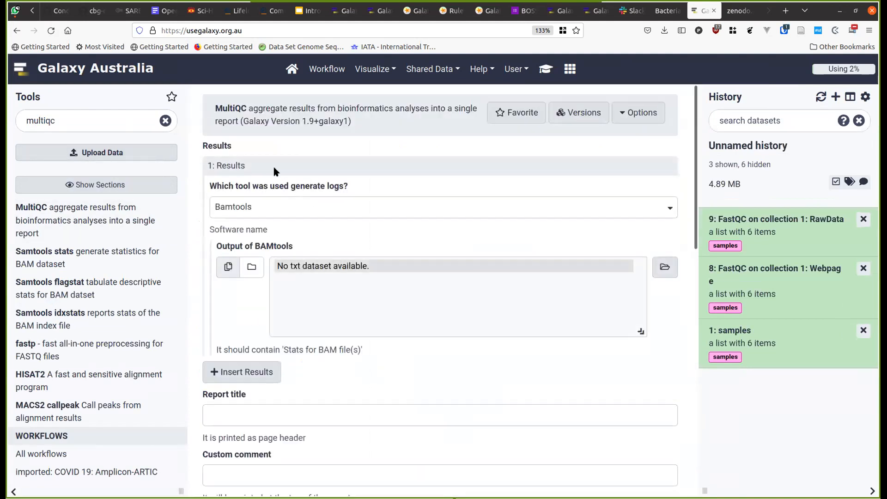
click(250, 264)
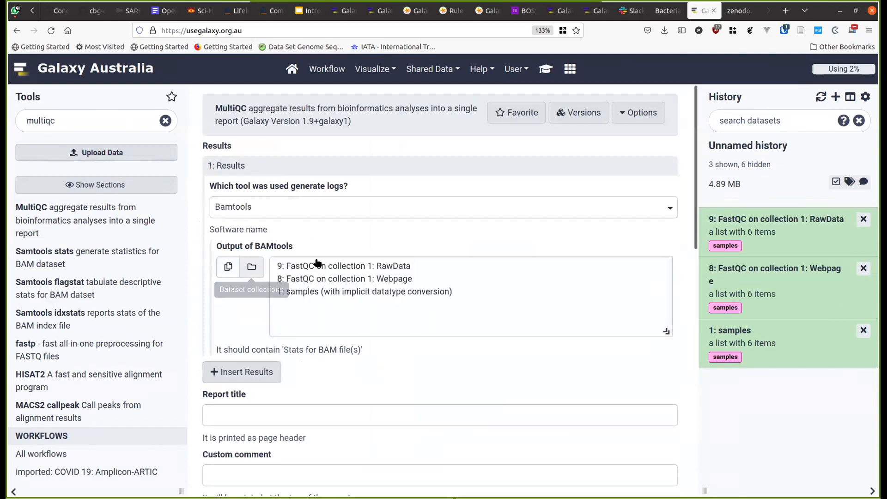
click(363, 267)
scroll(357, 381, down, 8)
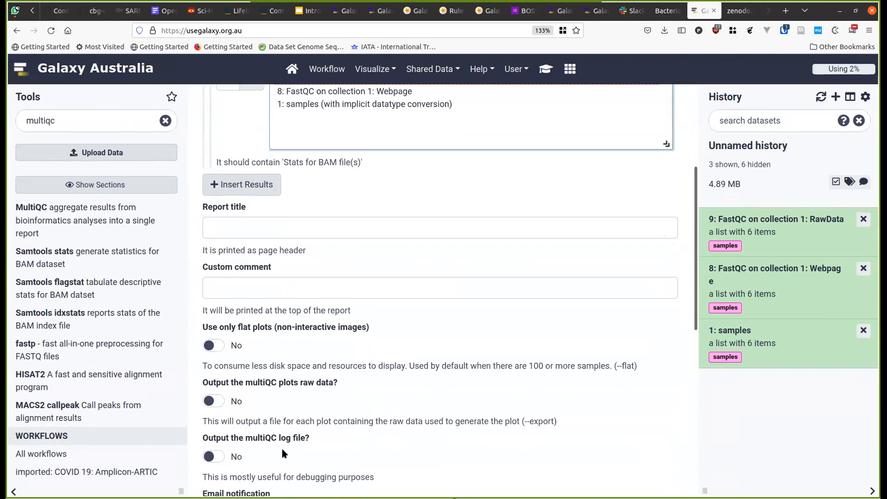
click(257, 440)
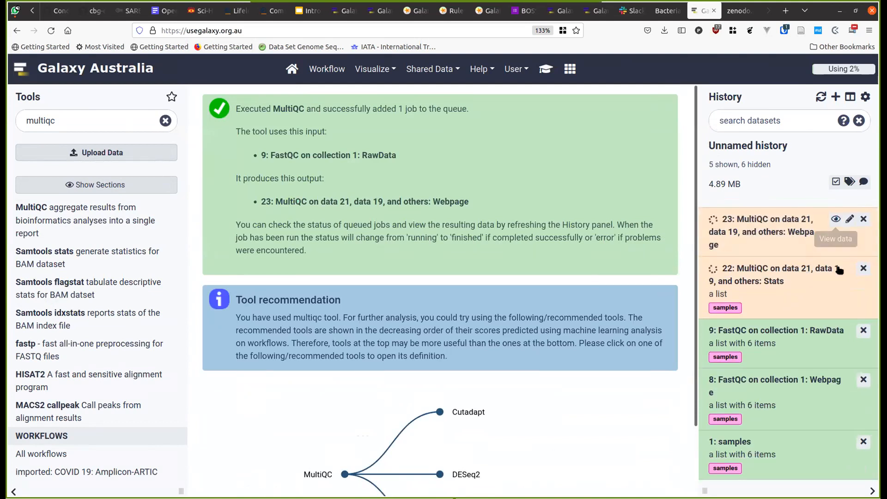
- Delete failed MultiQC outputs 23 and 22 (collection only) and open the RawData collection's six samples
click(777, 279)
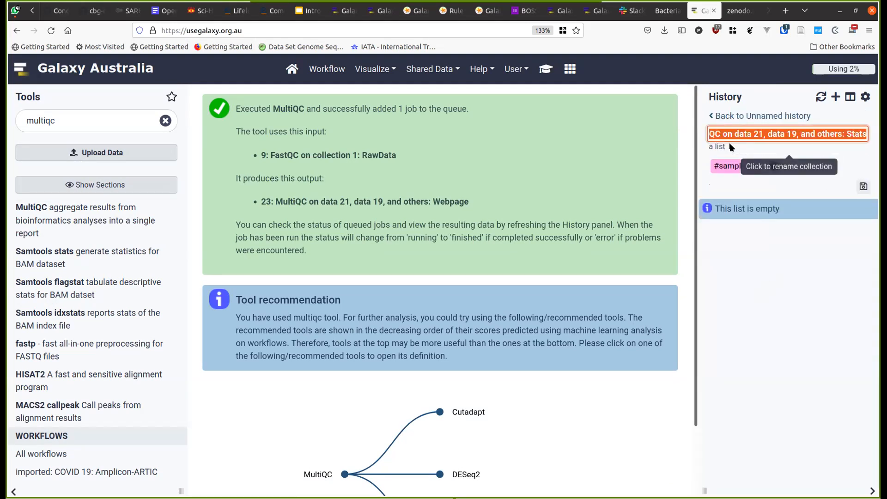
click(720, 116)
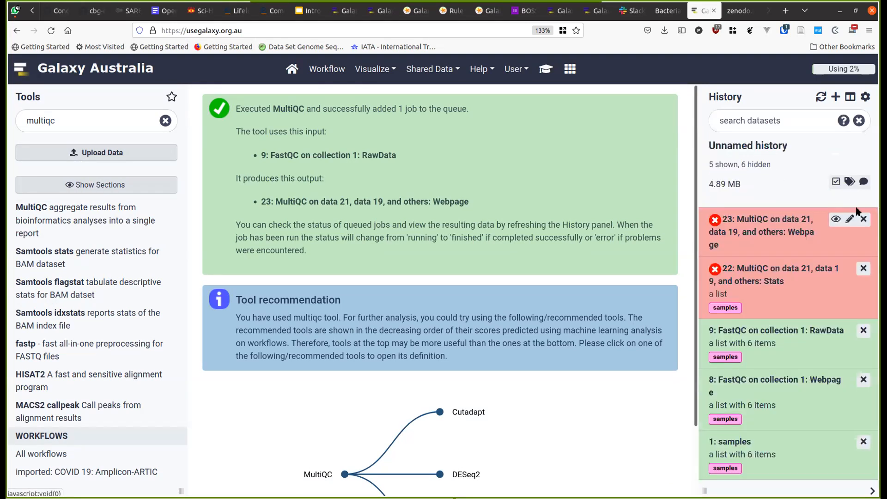
click(862, 219)
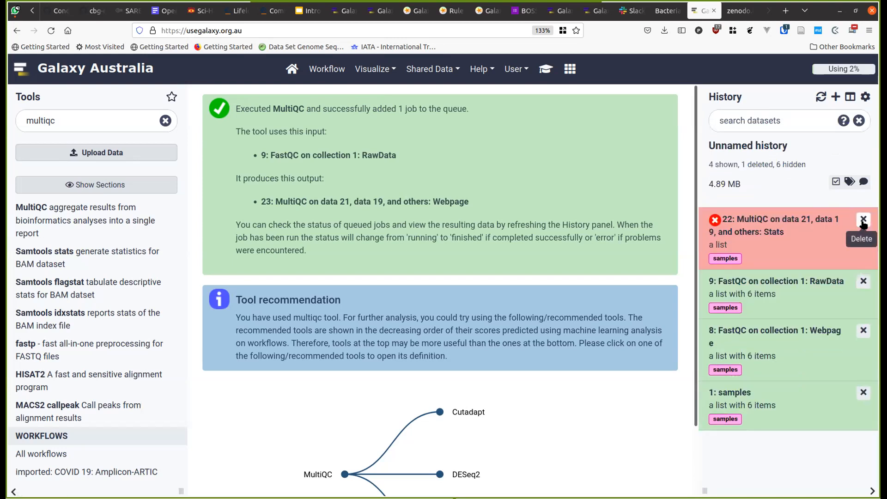
click(863, 221)
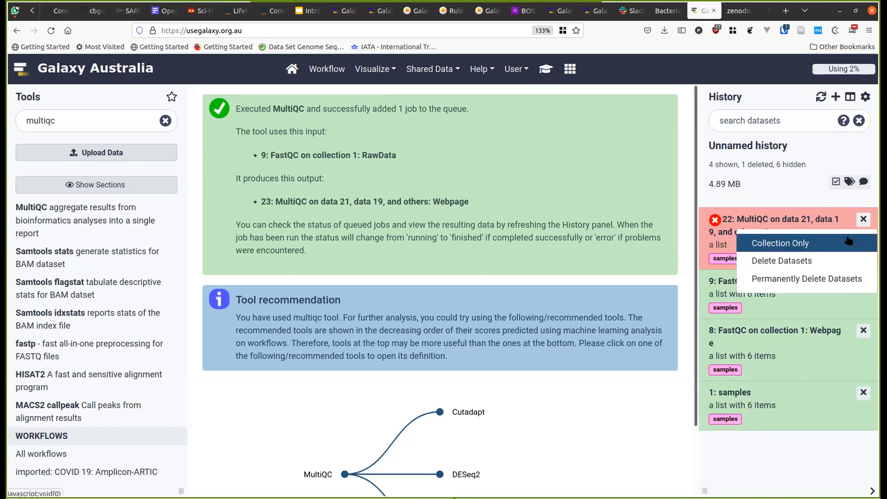
click(847, 241)
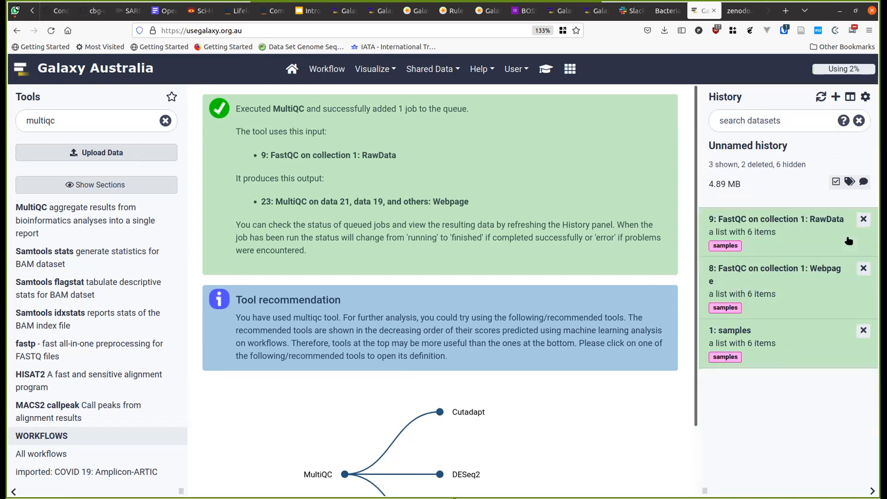
click(765, 219)
- Rerun MultiQC with FastQC as the log-generating tool on collection 9, FastQC on collection 1: RawData
click(127, 207)
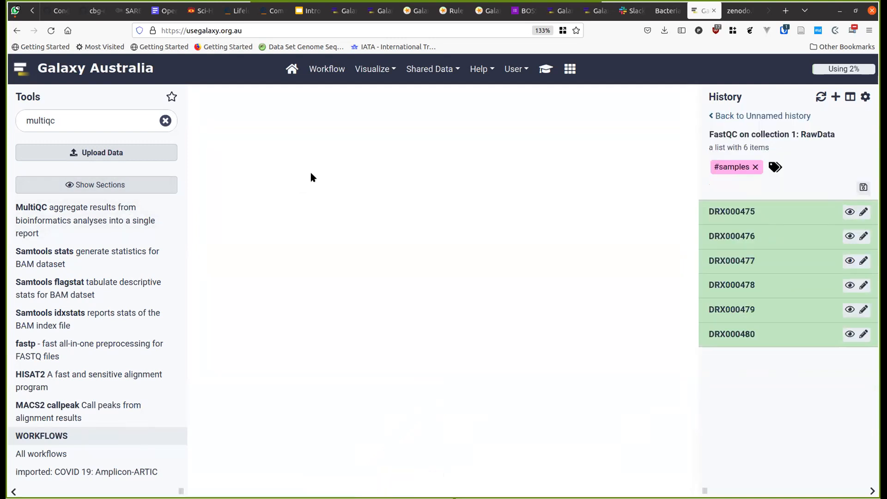
click(275, 209)
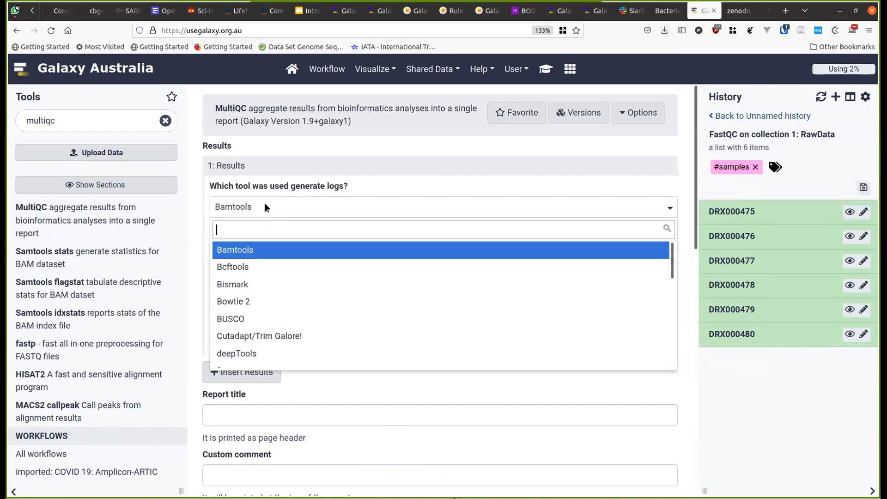
scroll(268, 283, down, 5)
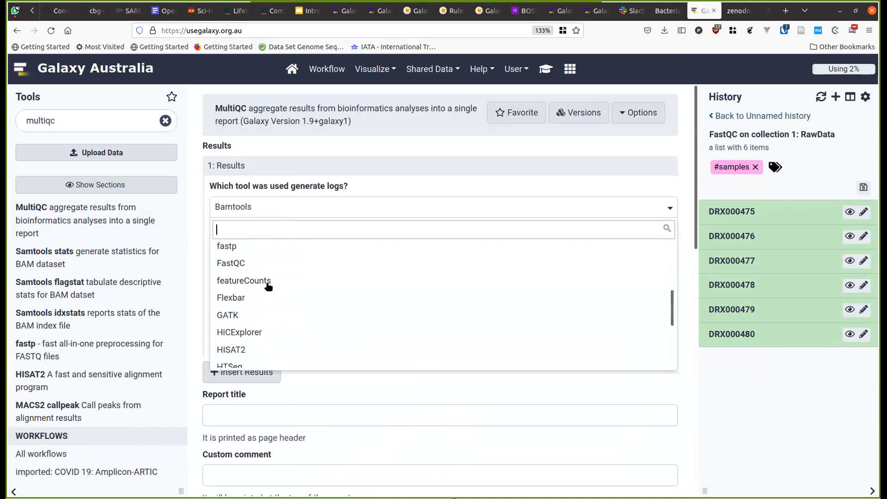
click(265, 263)
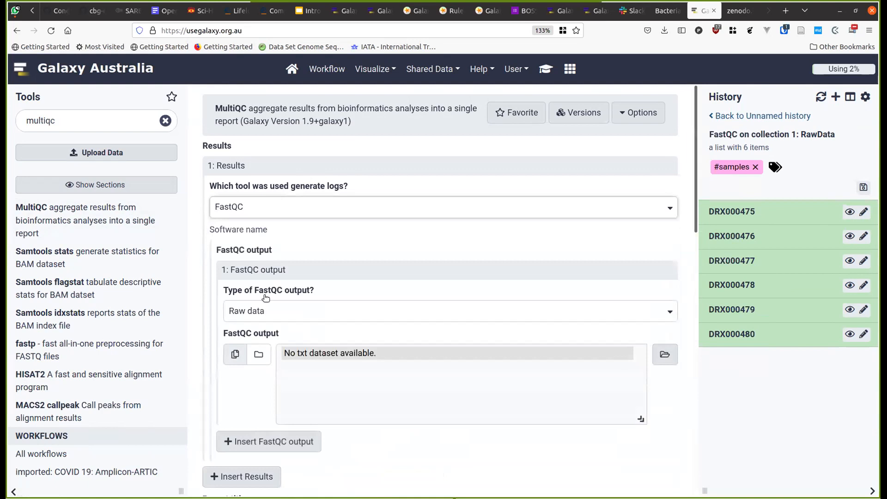
click(258, 354)
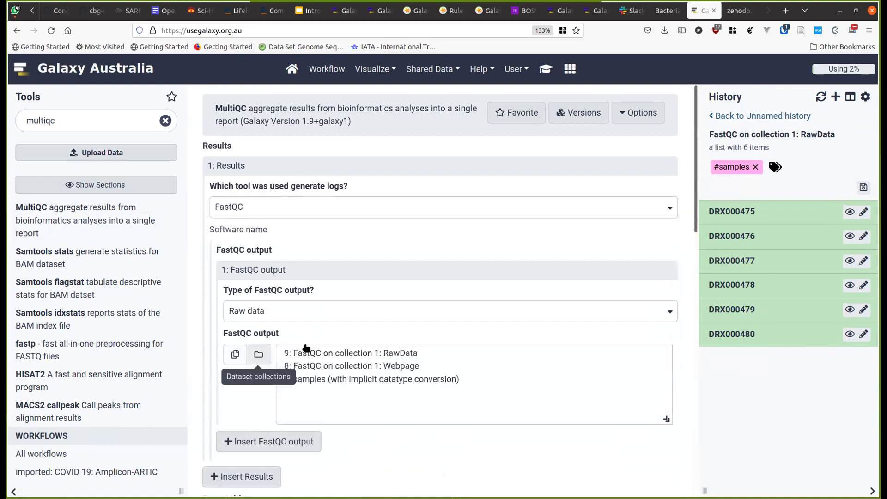
click(326, 354)
scroll(403, 188, down, 1)
scroll(315, 393, down, 8)
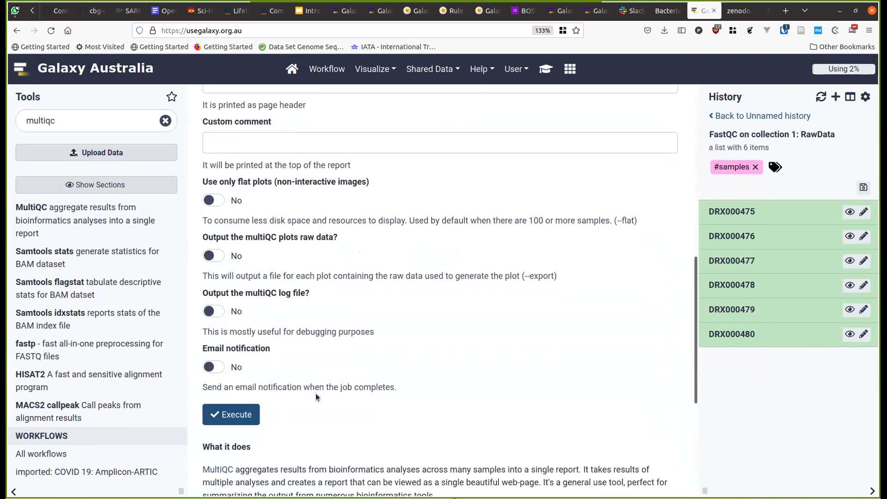
scroll(315, 393, down, 1)
click(235, 352)
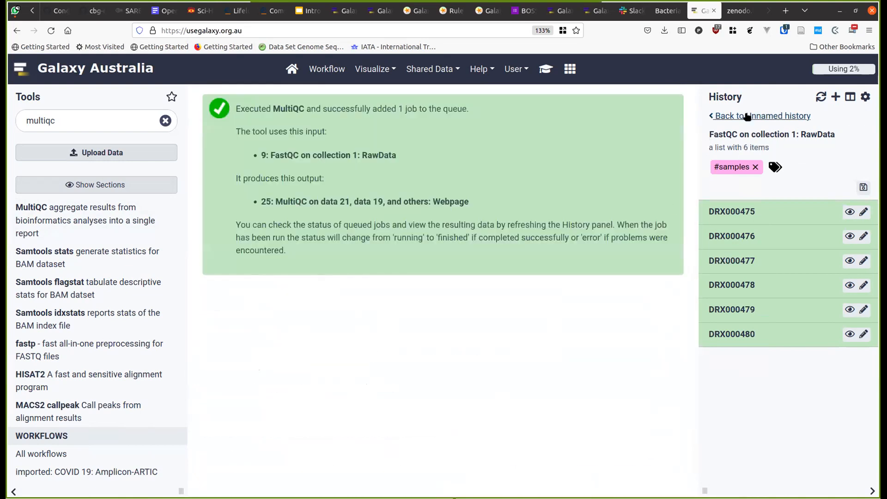
- Return to the full history to watch MultiQC outputs 24 and 25 running
click(747, 116)
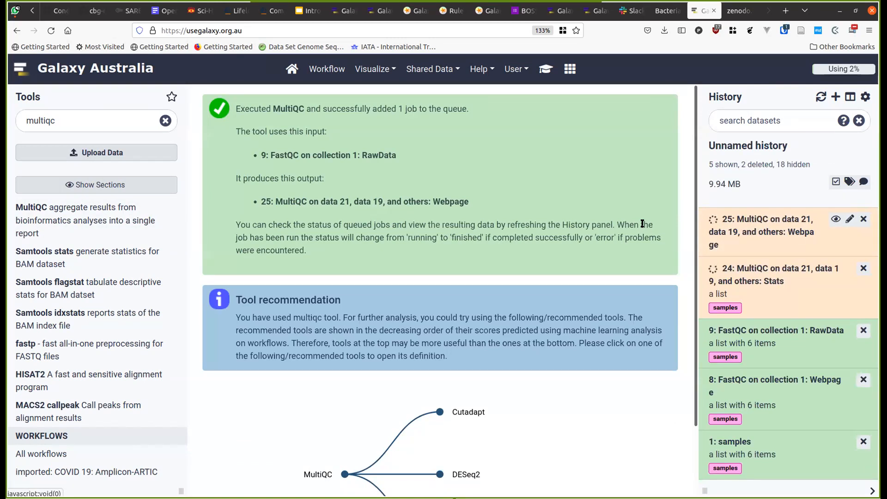
- Display MultiQC report item 25 with its FastQC Mean Quality Scores chart enlarged and the tool panel hidden
click(835, 219)
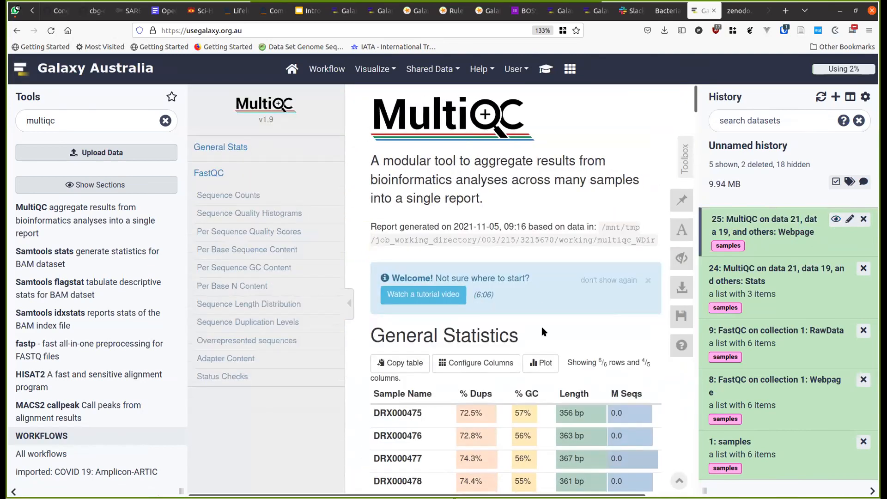
scroll(397, 398, down, 5)
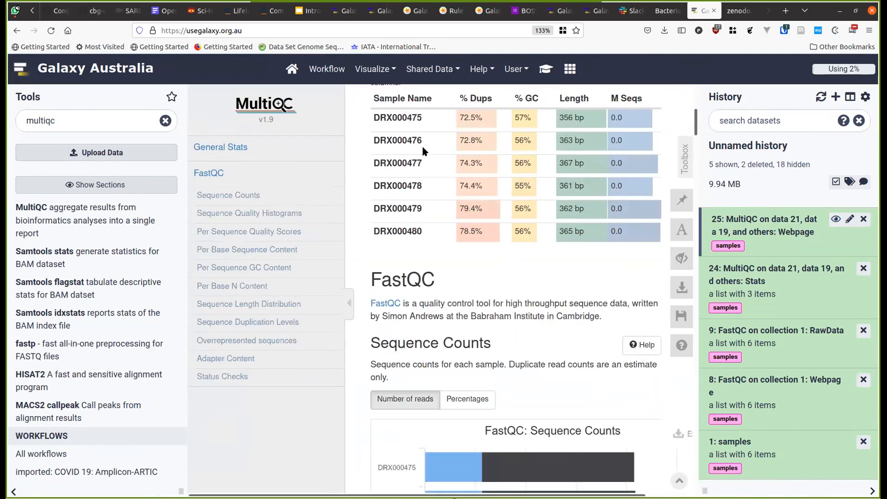
scroll(425, 208, up, 3)
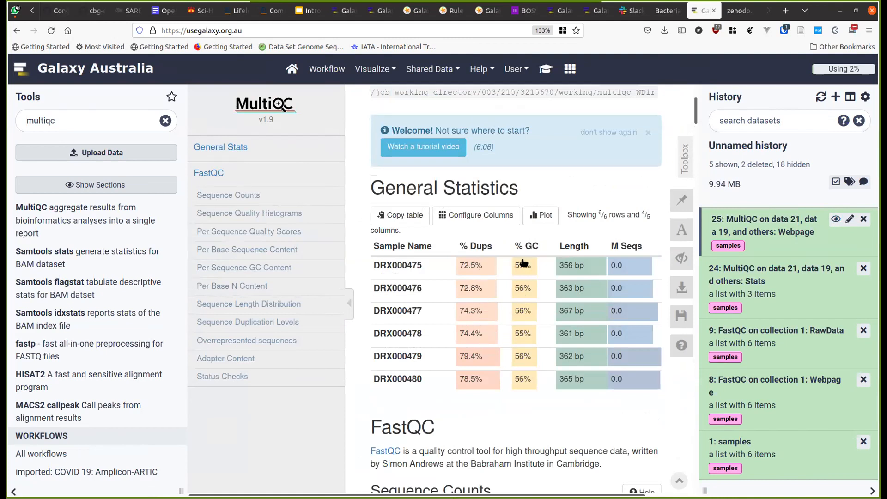
scroll(520, 378, down, 10)
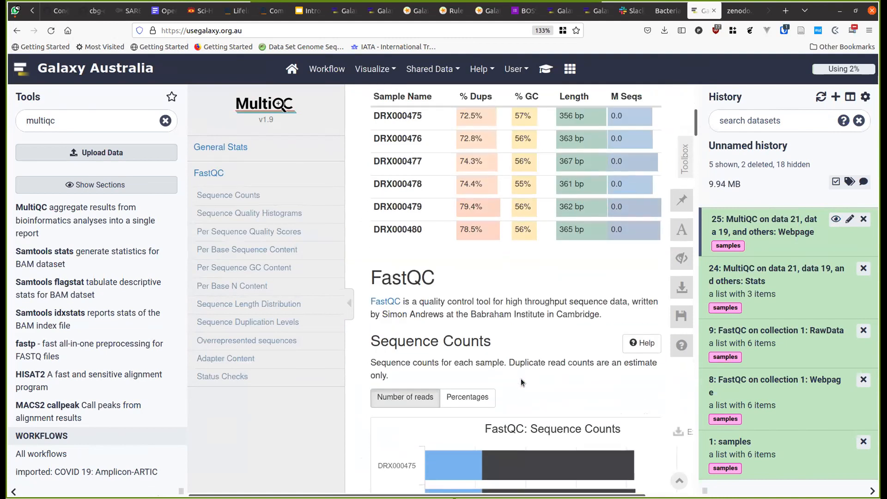
scroll(520, 379, down, 1)
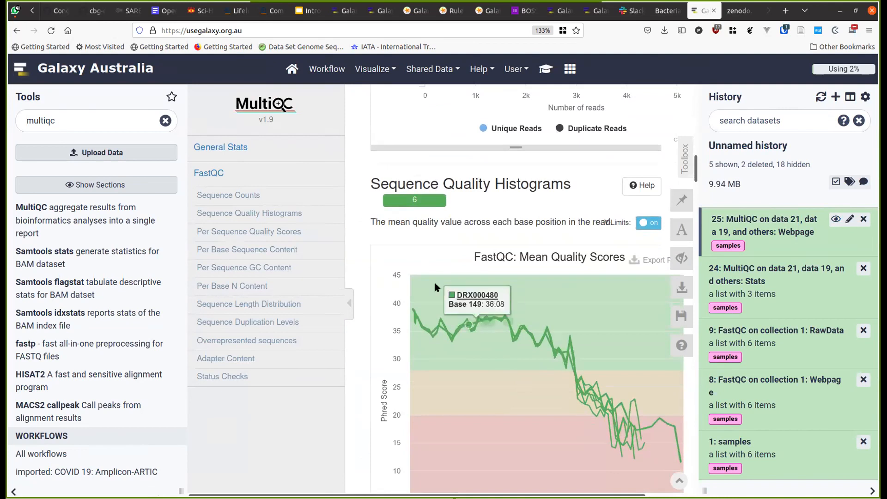
scroll(583, 342, down, 3)
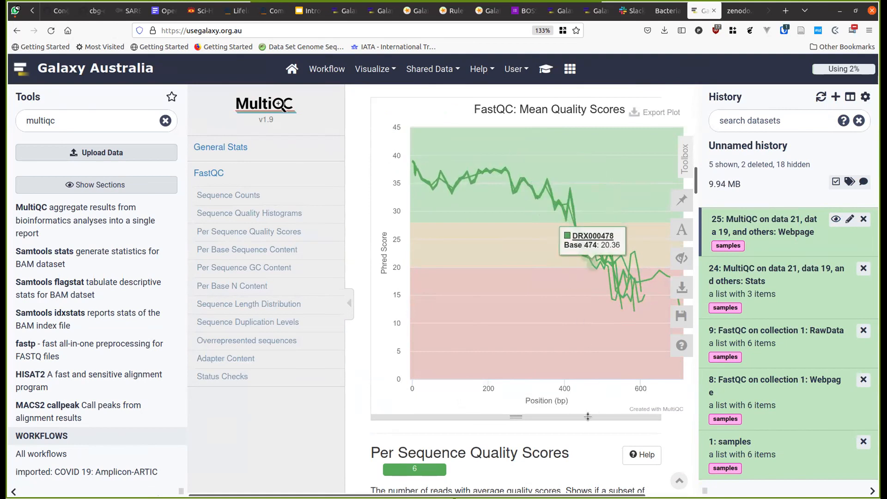
drag(583, 417, 607, 438)
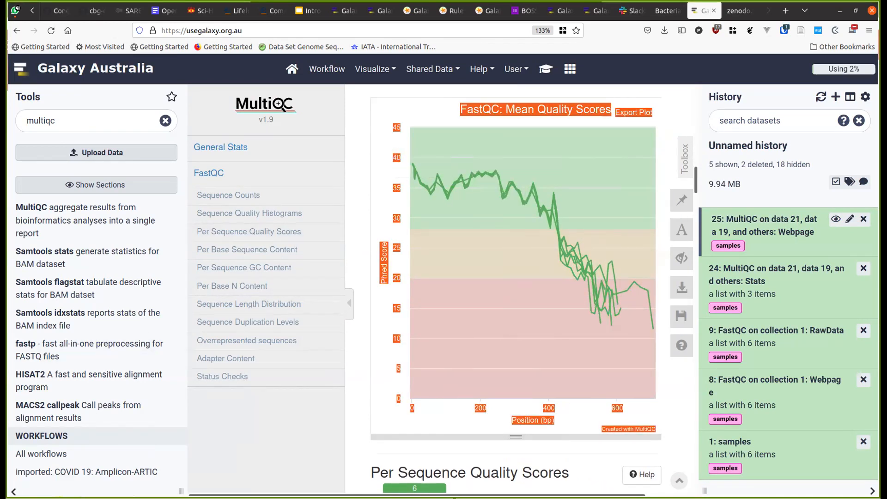
click(11, 491)
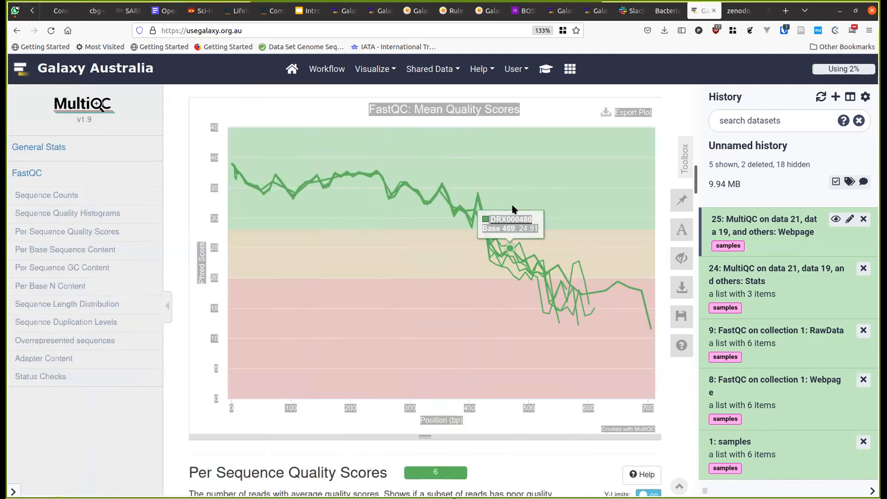